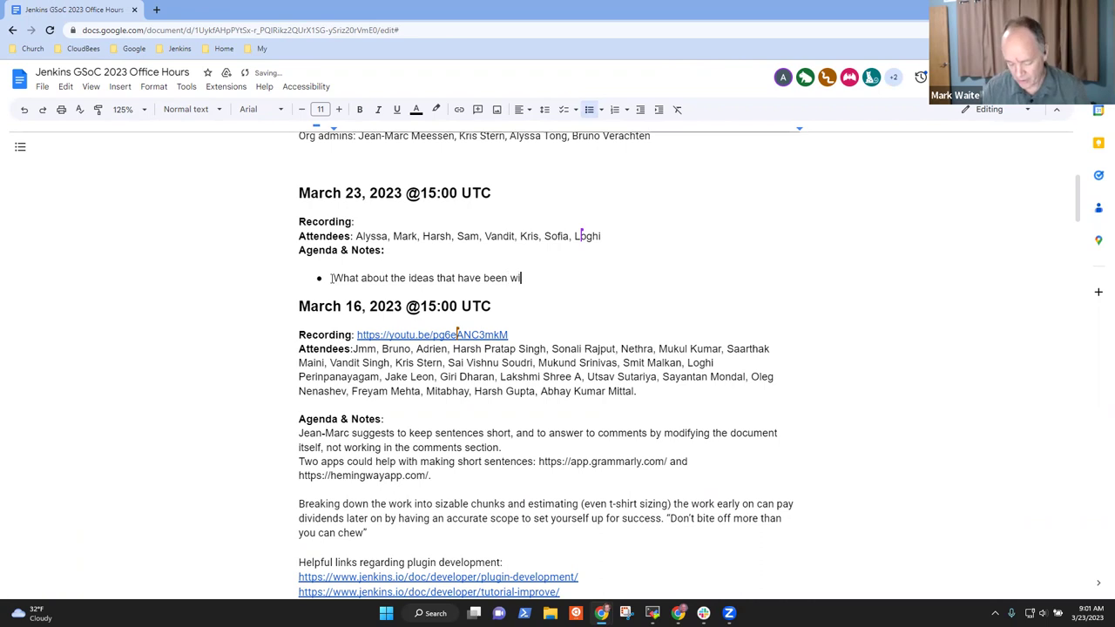
Finish the agenda bullet 'What about the ideas that have been withdrawn from the project?' and add an indented empty sub-point
type("hdrawn from th")
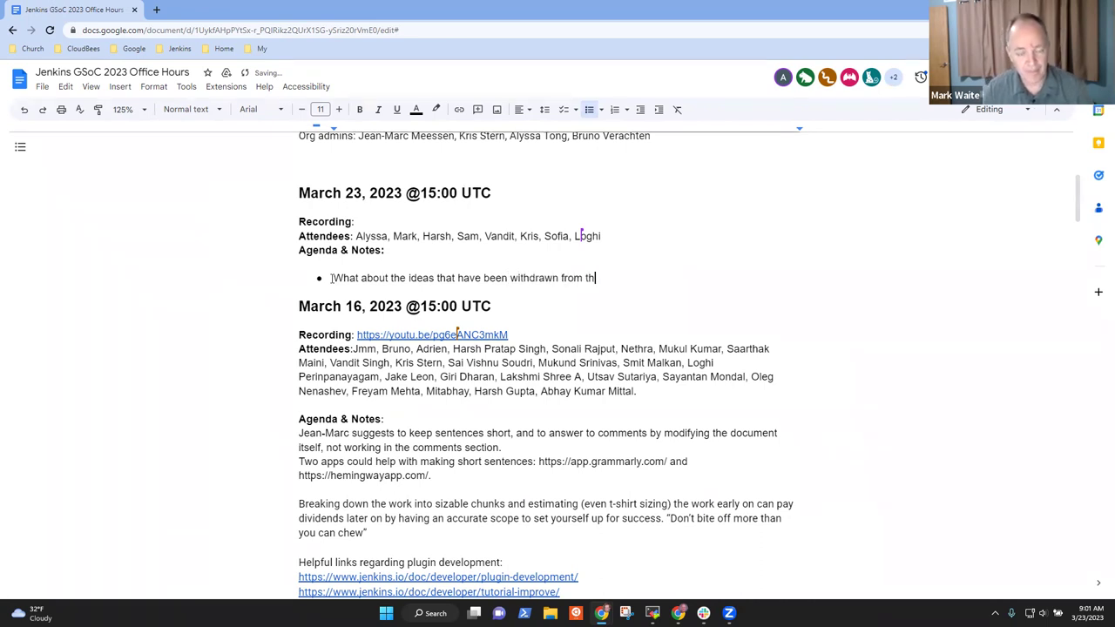
type("e preoject?")
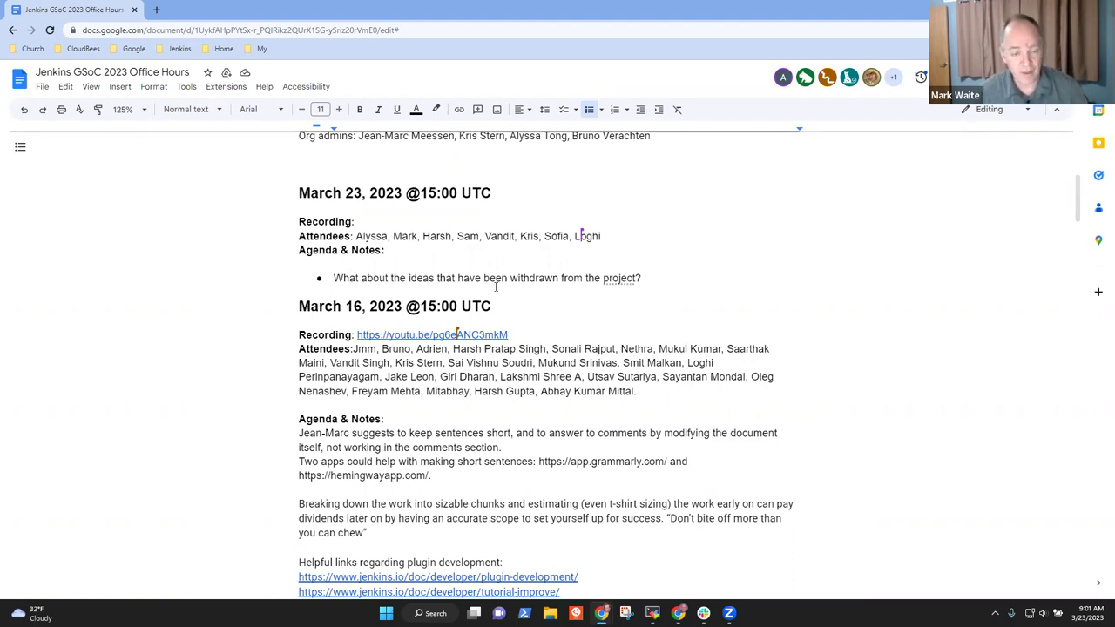
key("Return")
key("Tab")
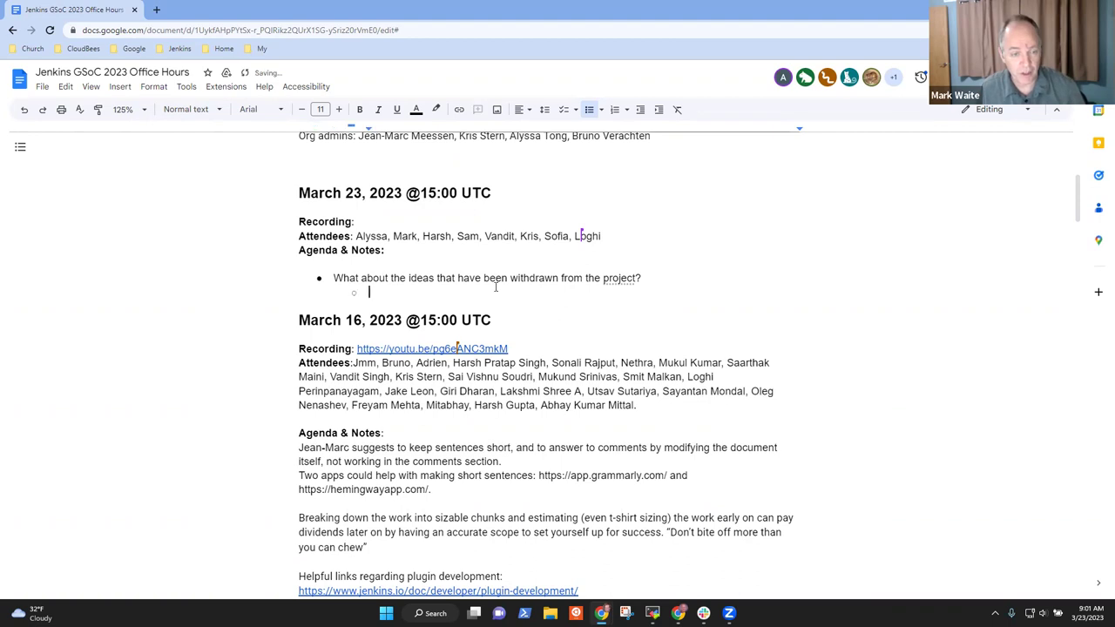
left_click(157, 10)
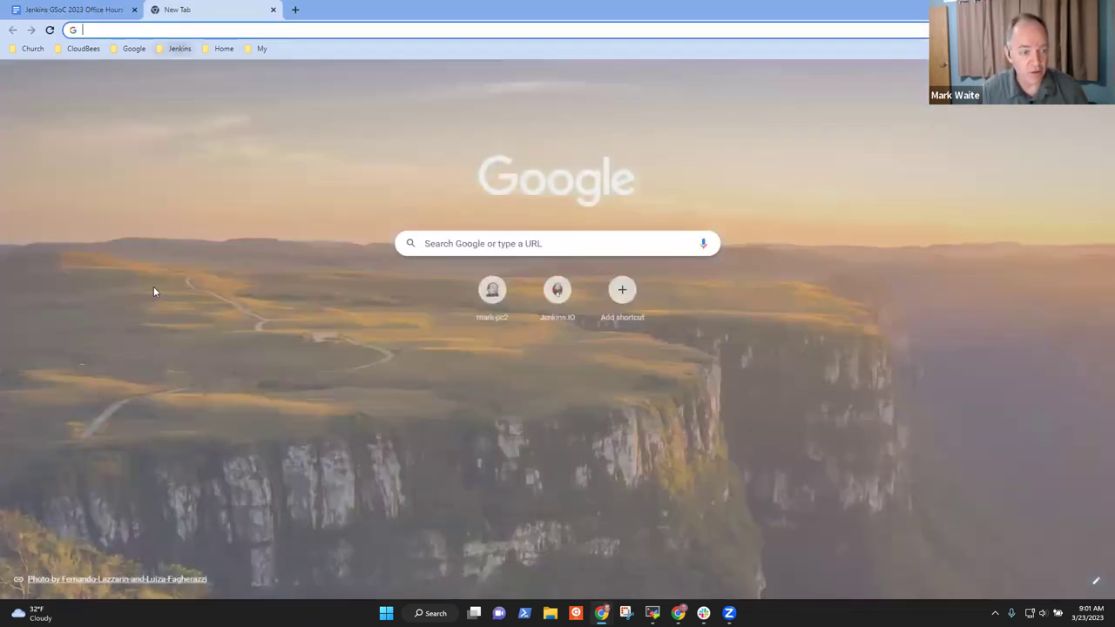
Open the Jenkins community Discourse forum from the Jenkins bookmarks in a new tab
left_click(180, 48)
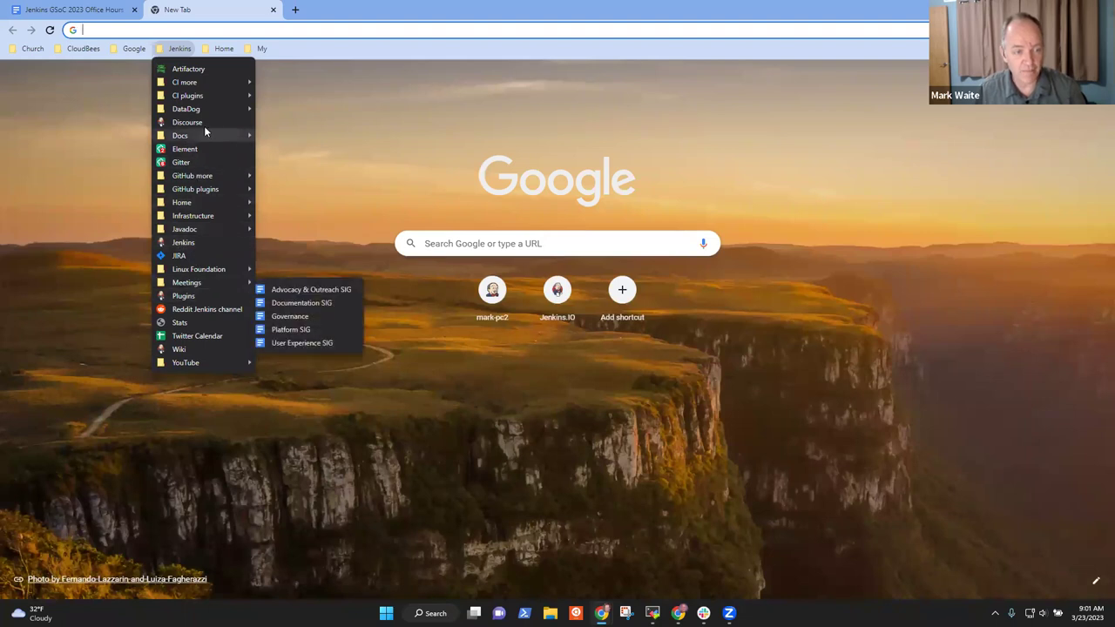
left_click(188, 122)
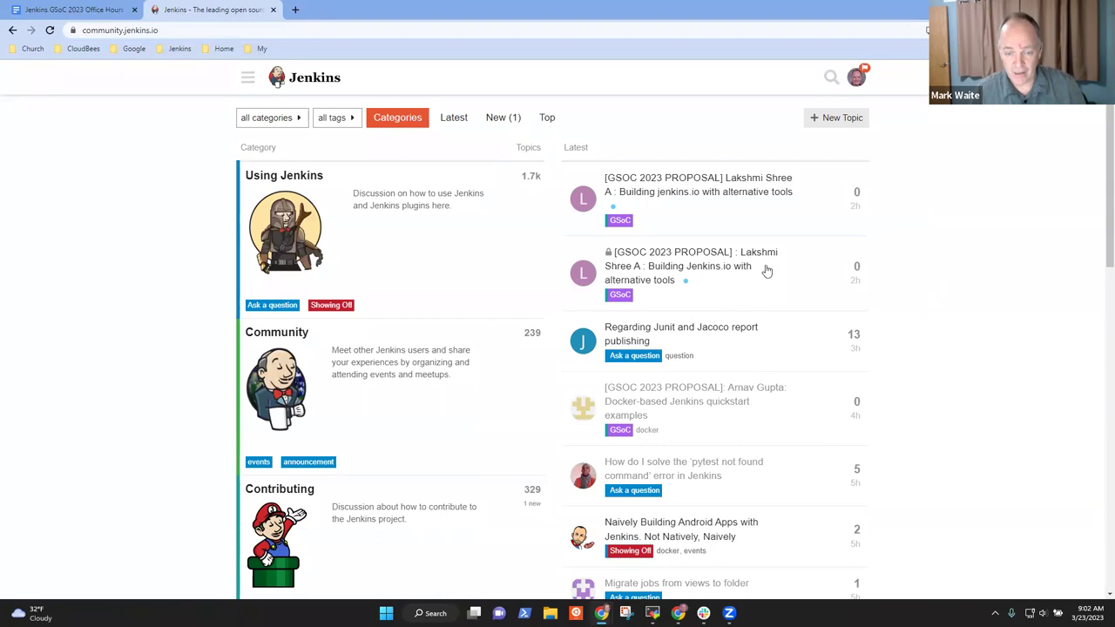
scroll(769, 440, "down", 1)
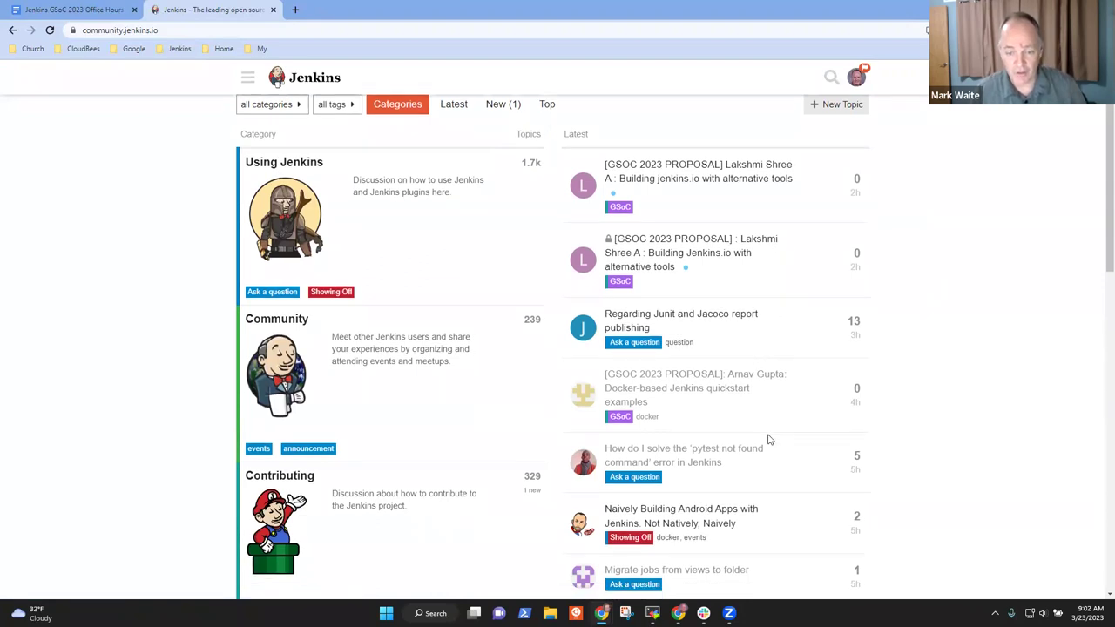
scroll(674, 425, "up", 1)
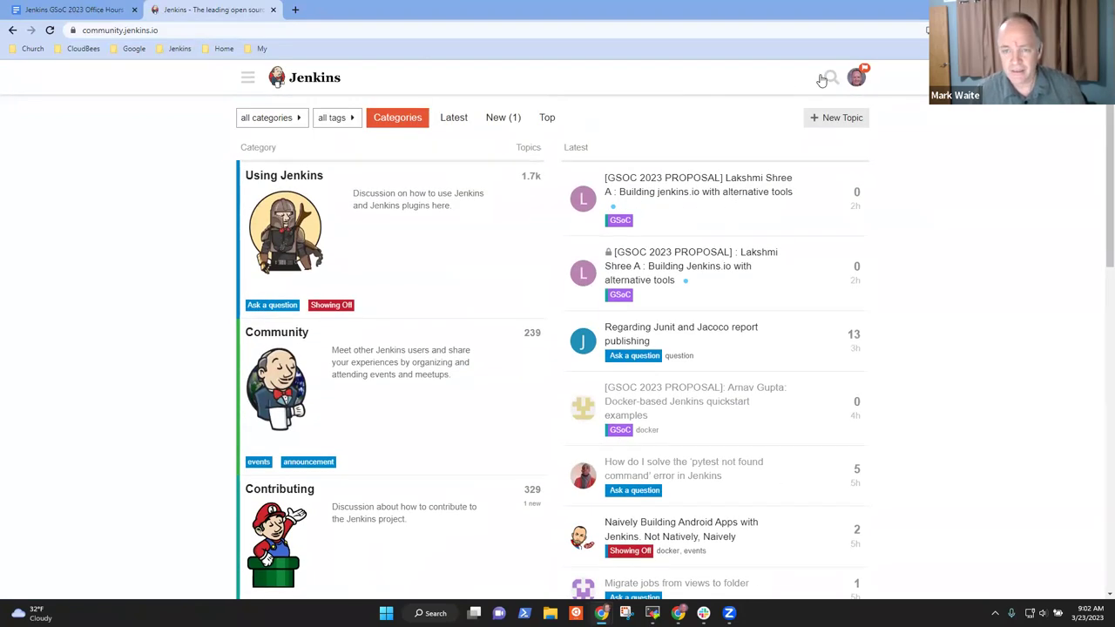
Search the forum for 'gsoc', dismiss the results, and show the Latest topics
left_click(827, 78)
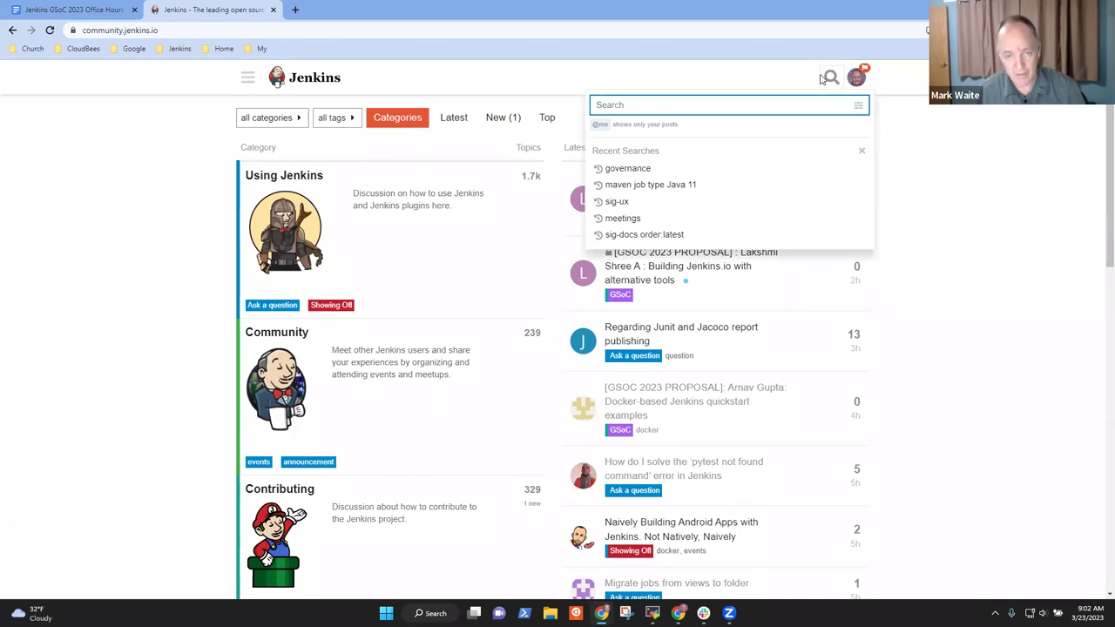
type("gsoc")
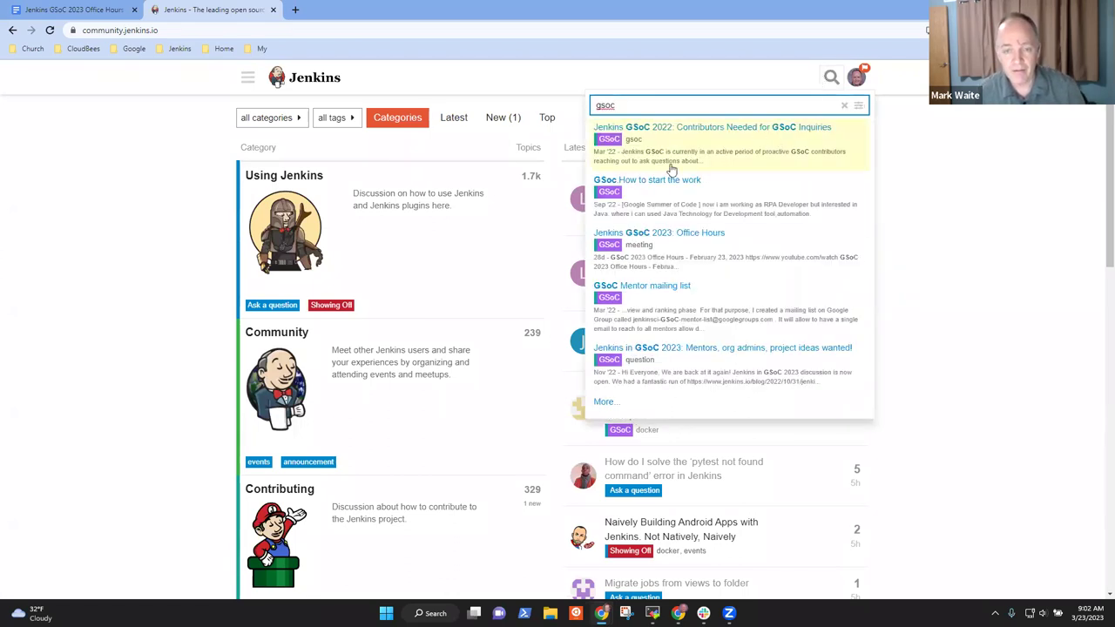
left_click(561, 418)
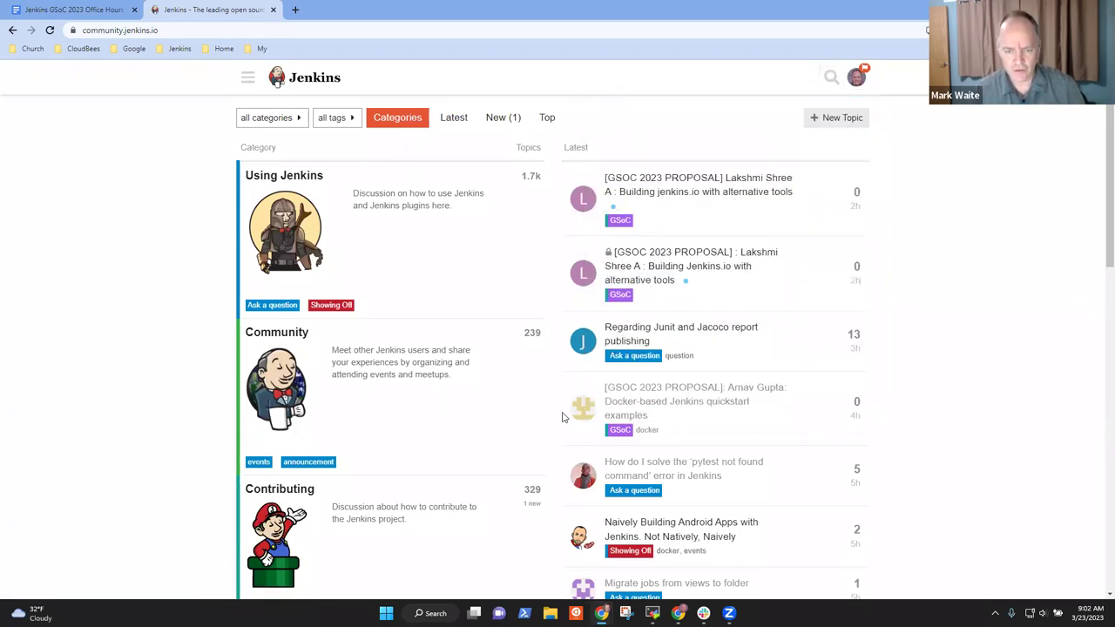
scroll(662, 373, "down", 2)
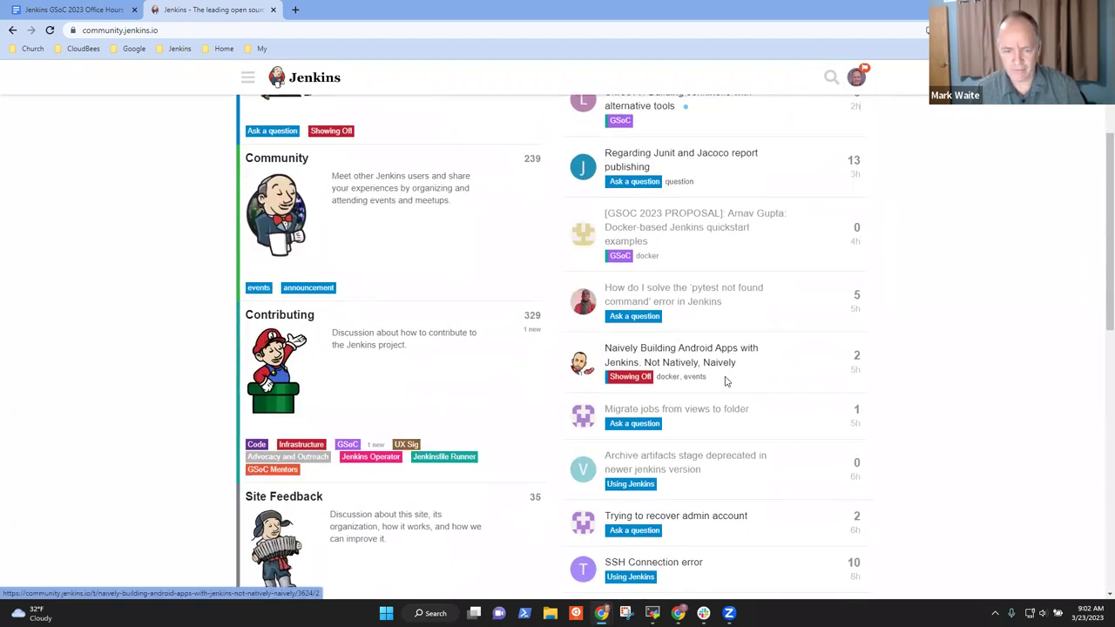
scroll(543, 266, "up", 2)
left_click(459, 123)
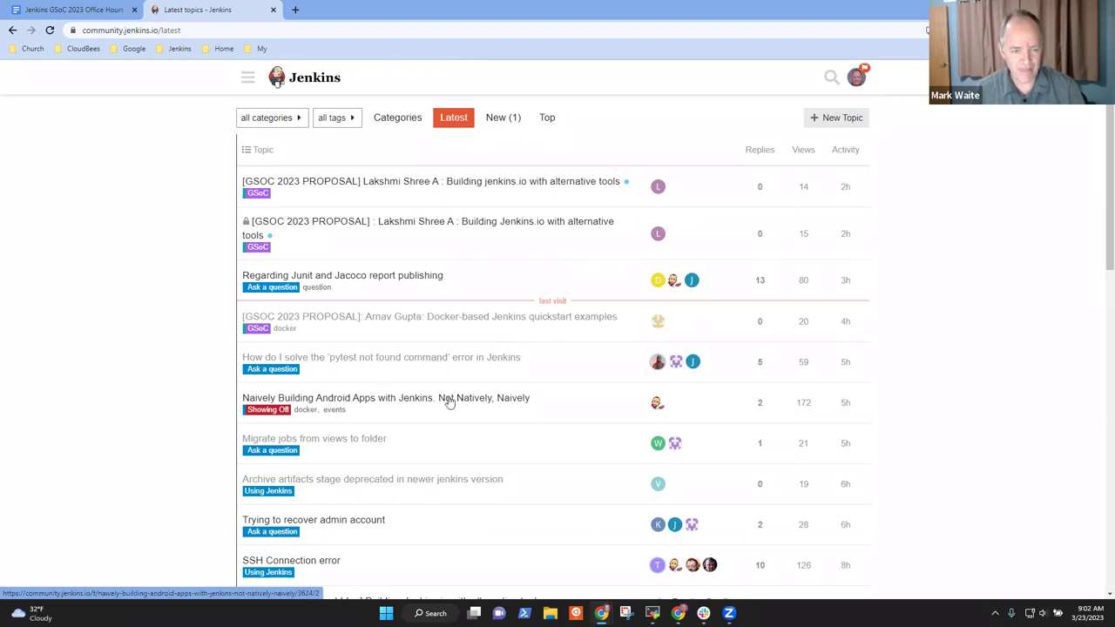
Browse the latest topics, then search the forum for the mentor's username and close the results
scroll(440, 410, "down", 1)
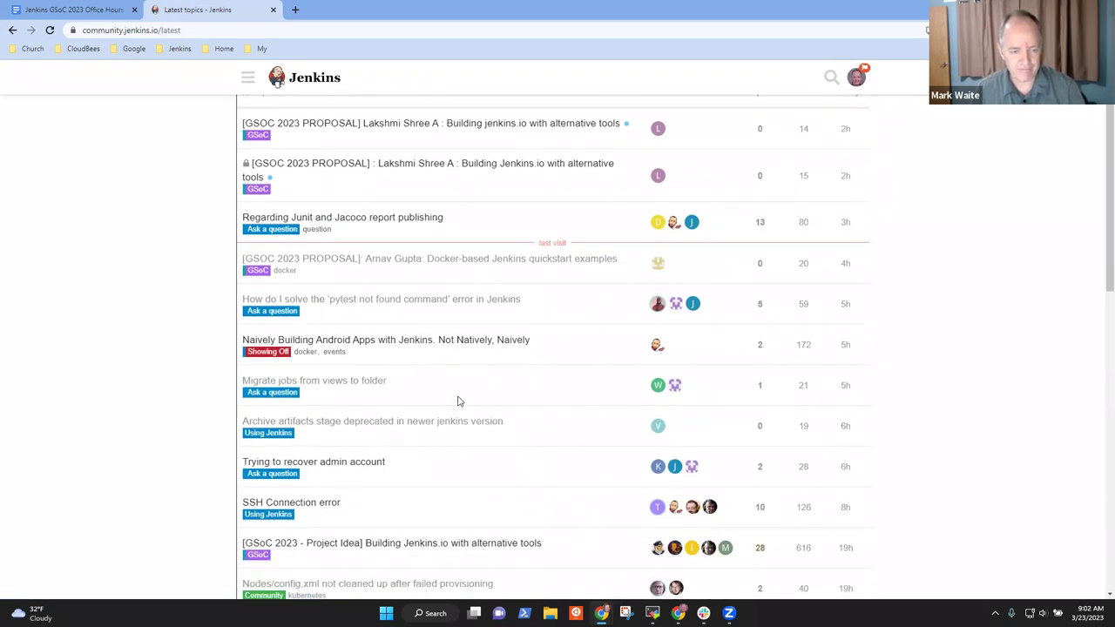
scroll(499, 426, "up", 1)
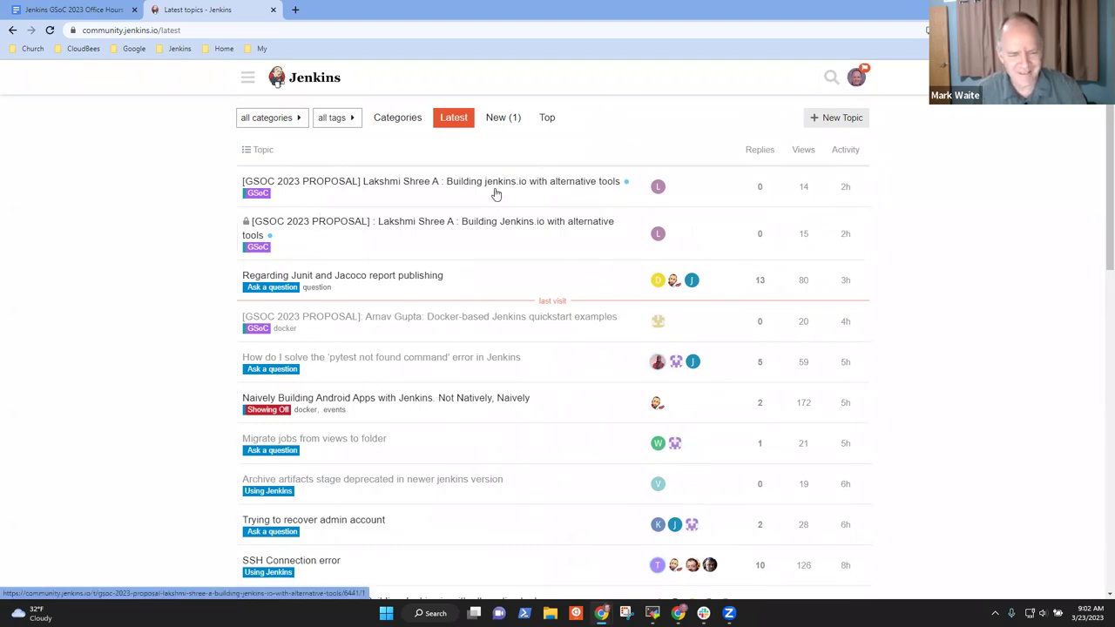
scroll(496, 194, "down", 2)
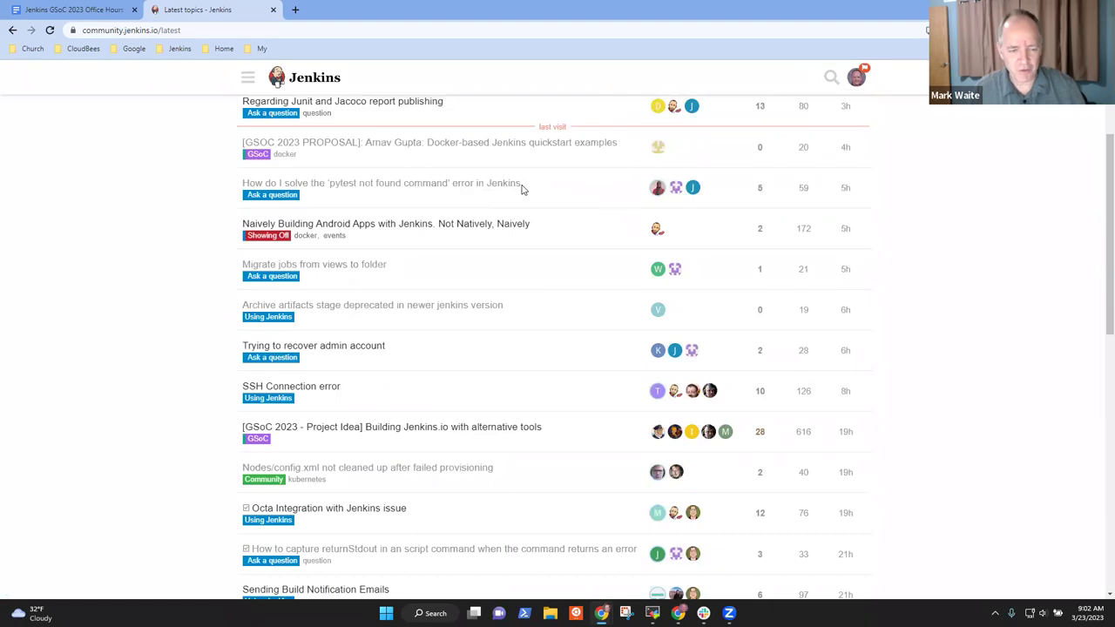
scroll(528, 223, "down", 1)
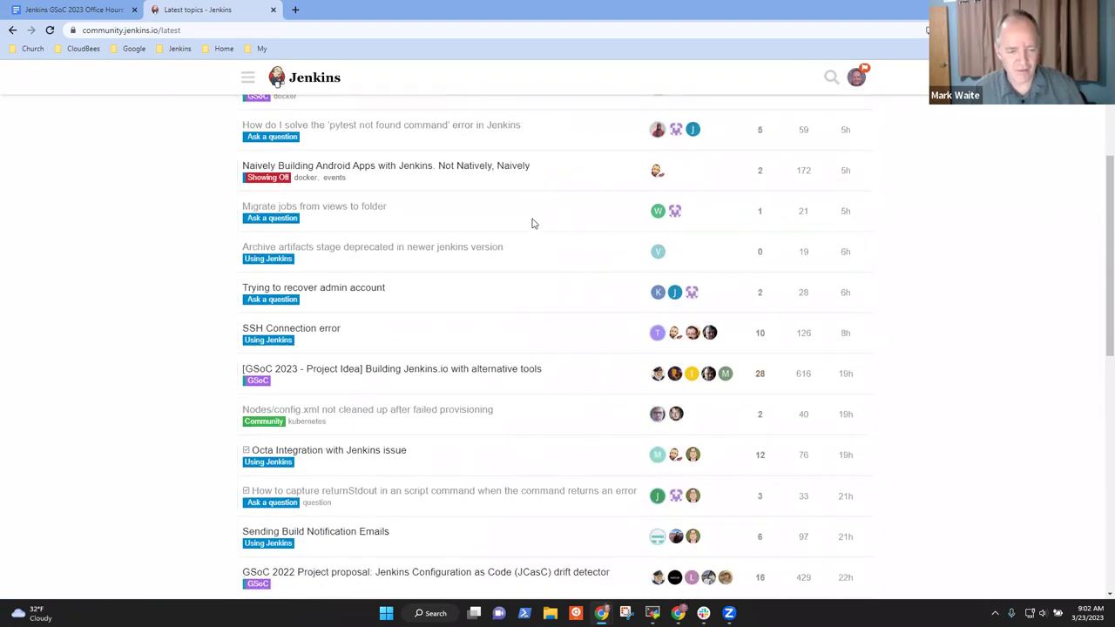
scroll(522, 218, "up", 3)
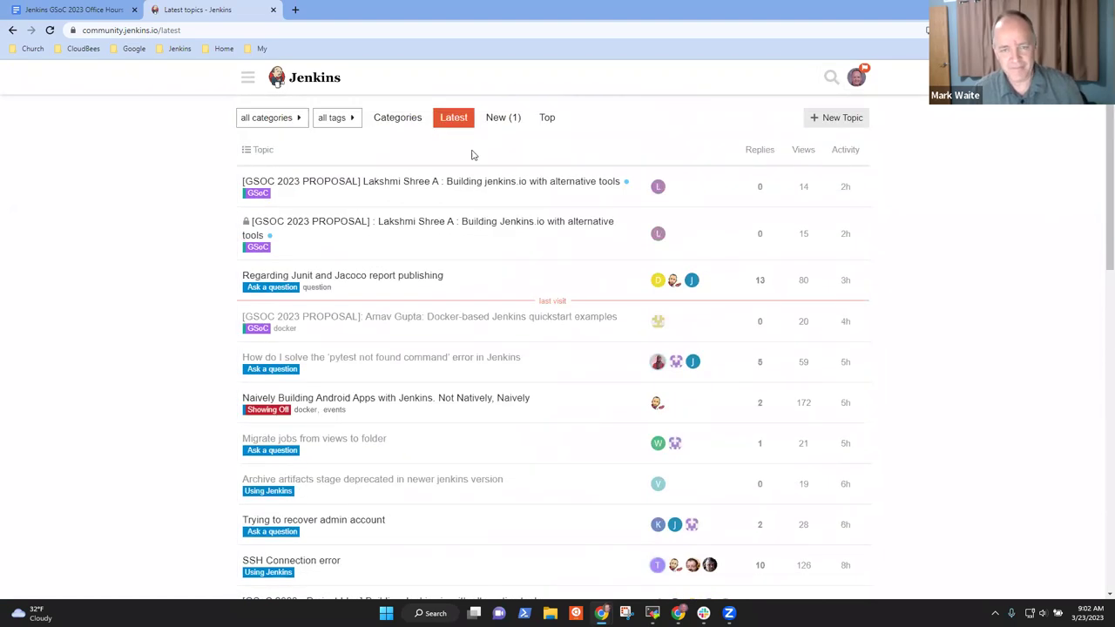
left_click(832, 79)
type("jmm")
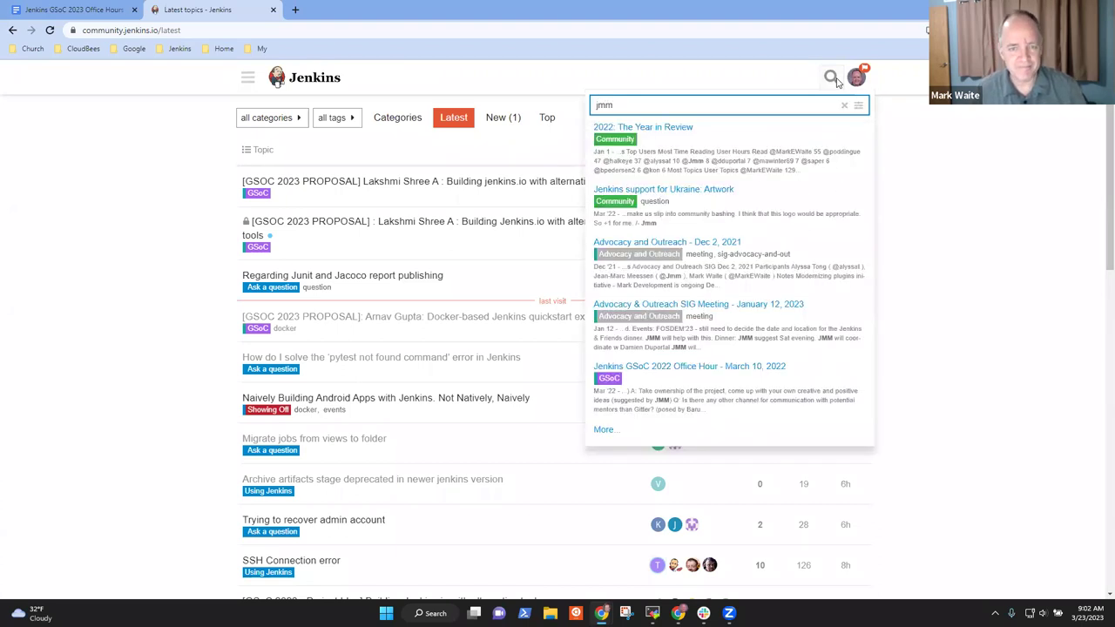
left_click(173, 242)
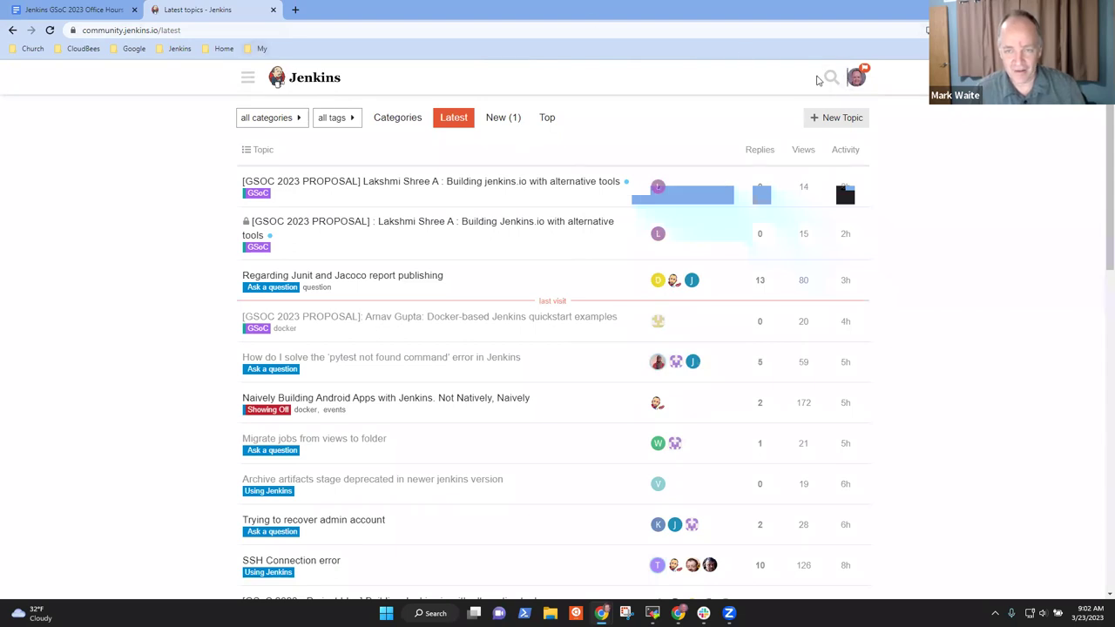
Reopen the forum search and retype the mentor's username, correcting the mistyped query
left_click(828, 79)
type("with")
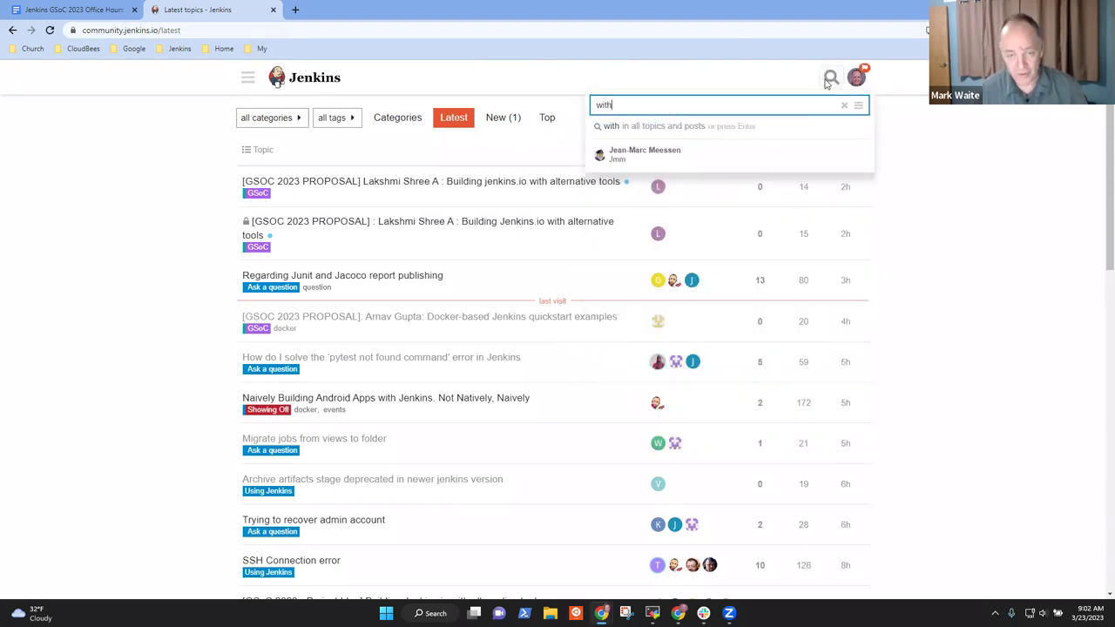
key("BackSpace")
key("BackSpace")
key("BackSpace")
key("BackSpace")
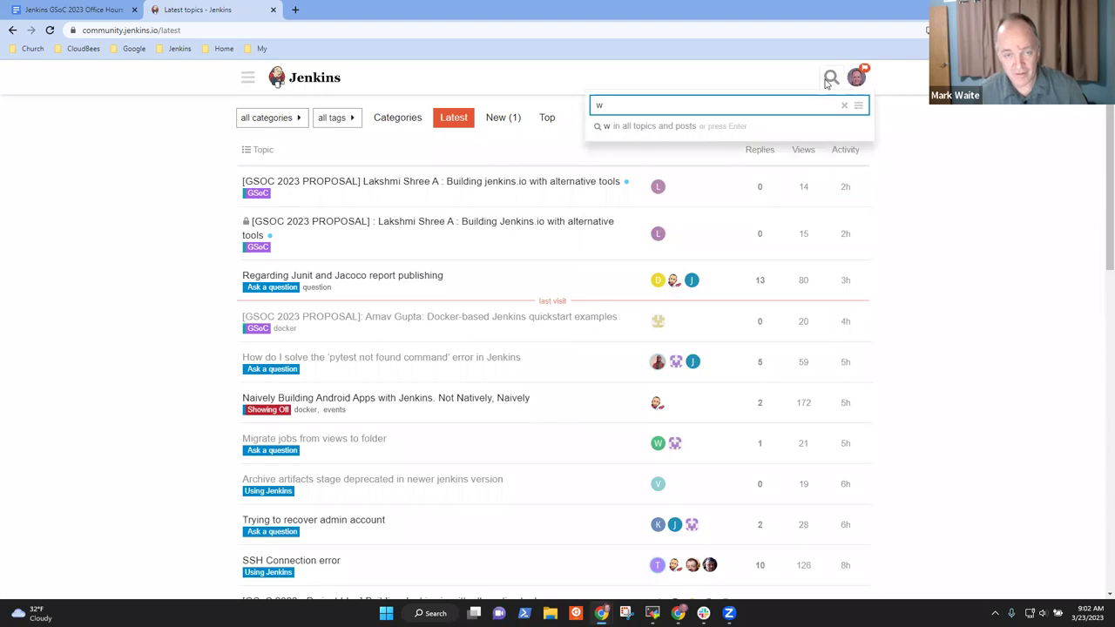
type("jm")
key("BackSpace")
Open the mentor's profile from the search match, scroll through its summary, and return to the forum home
type("mm")
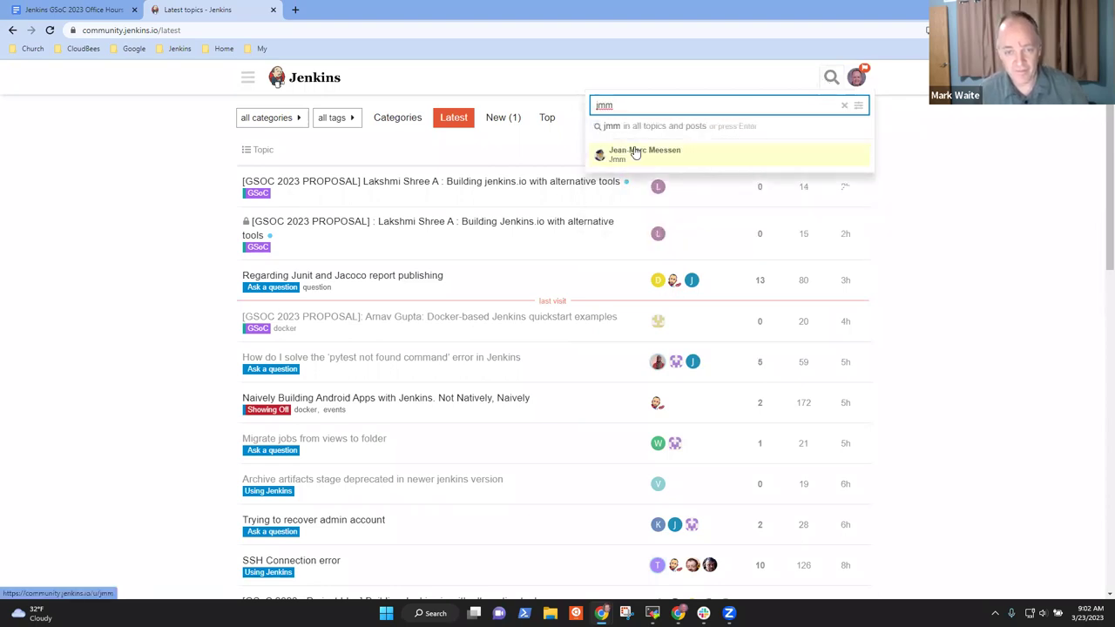
left_click(633, 151)
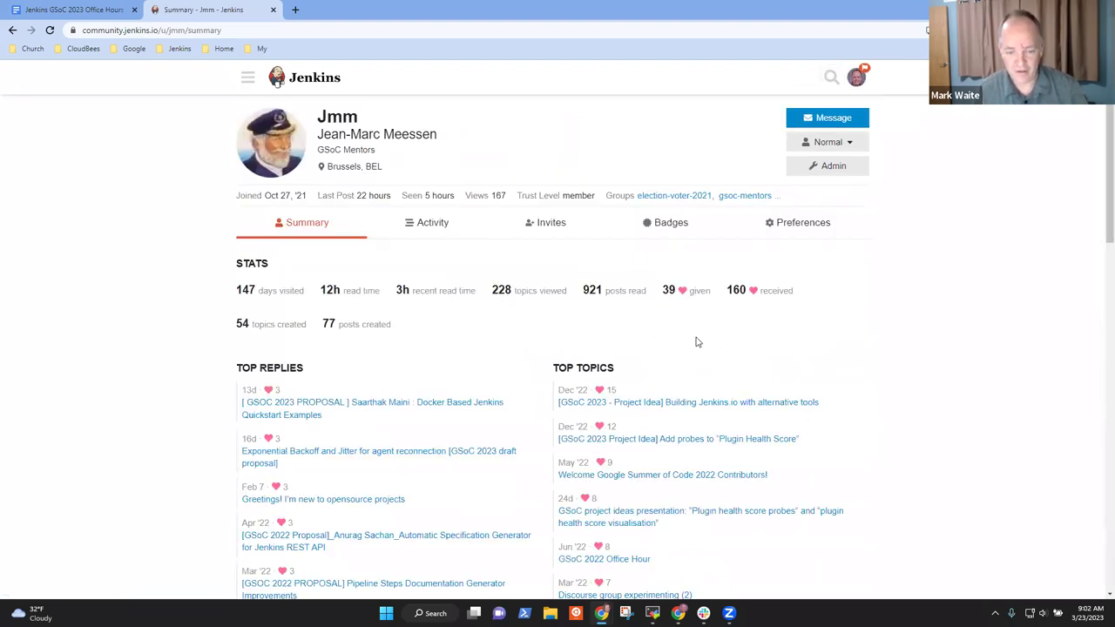
scroll(691, 340, "down", 2)
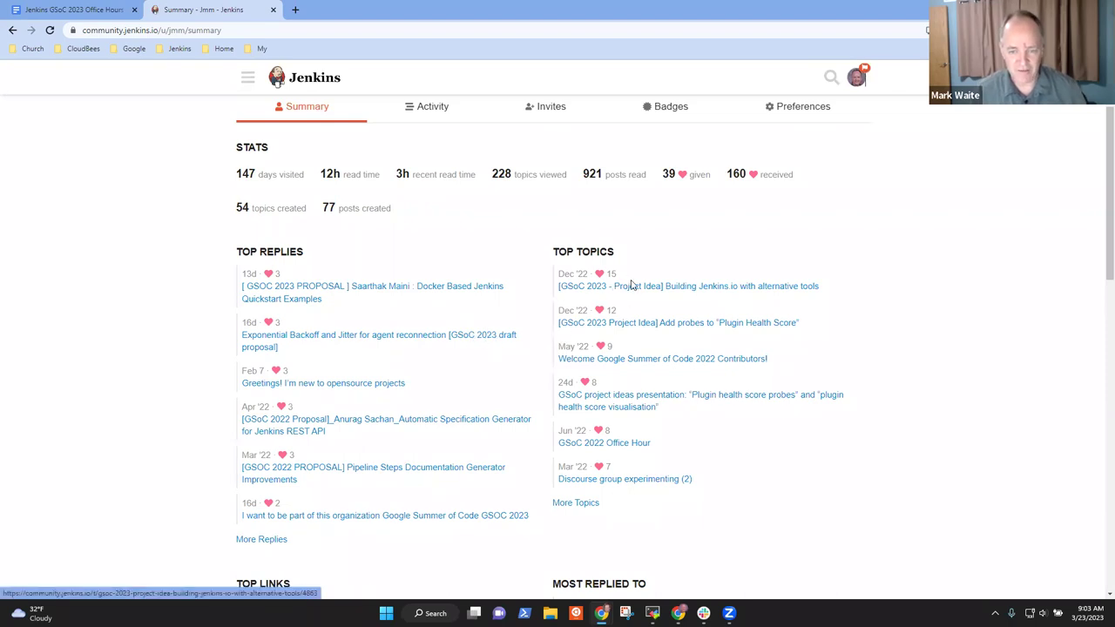
scroll(543, 169, "up", 2)
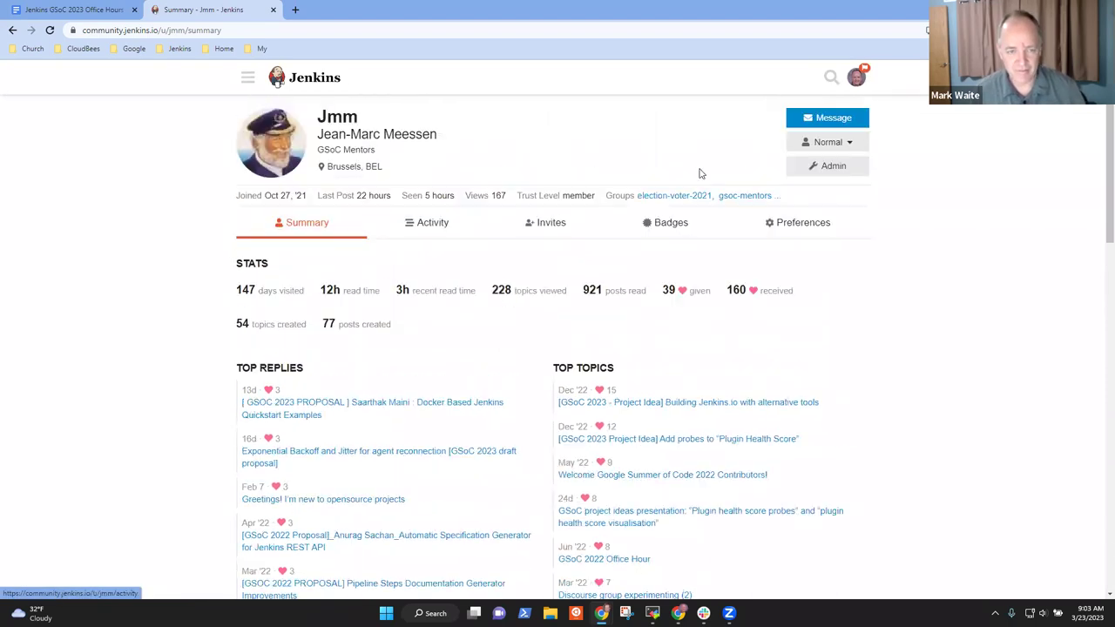
left_click(293, 83)
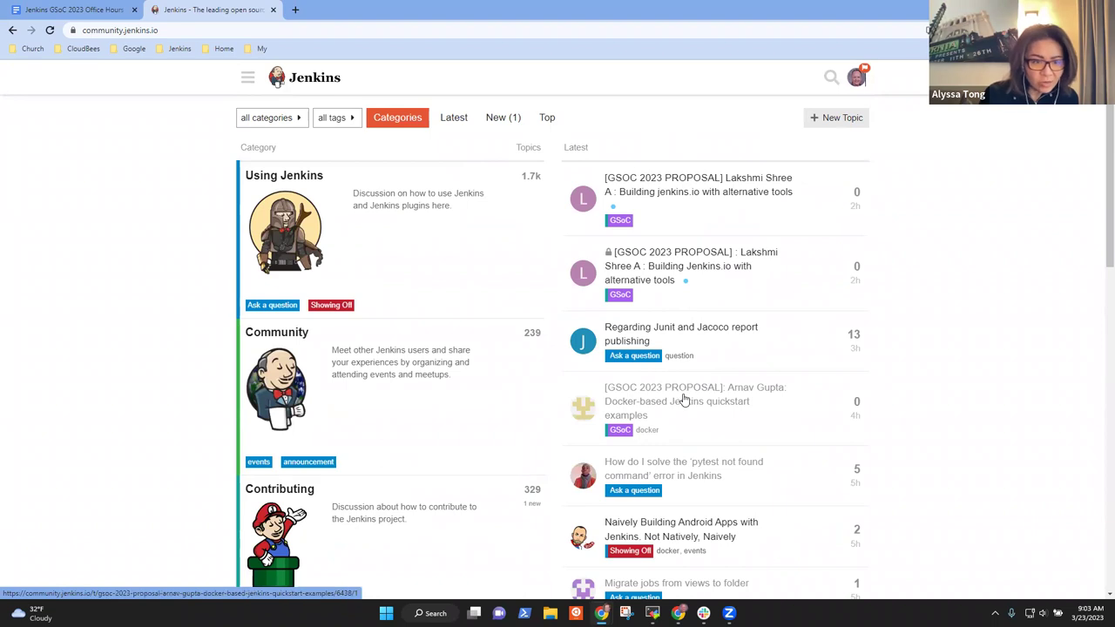
Open the jenkins-infra/jenkins.io GitHub repository in a new tab and show its pull requests' Author filter
left_click(78, 9)
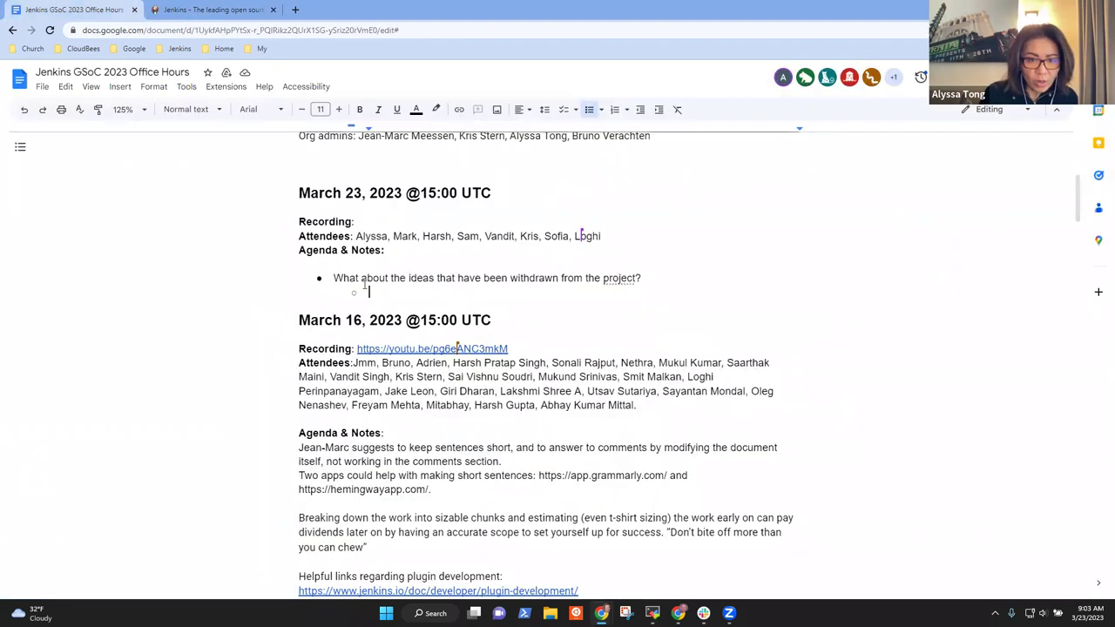
left_click(295, 10)
left_click(174, 49)
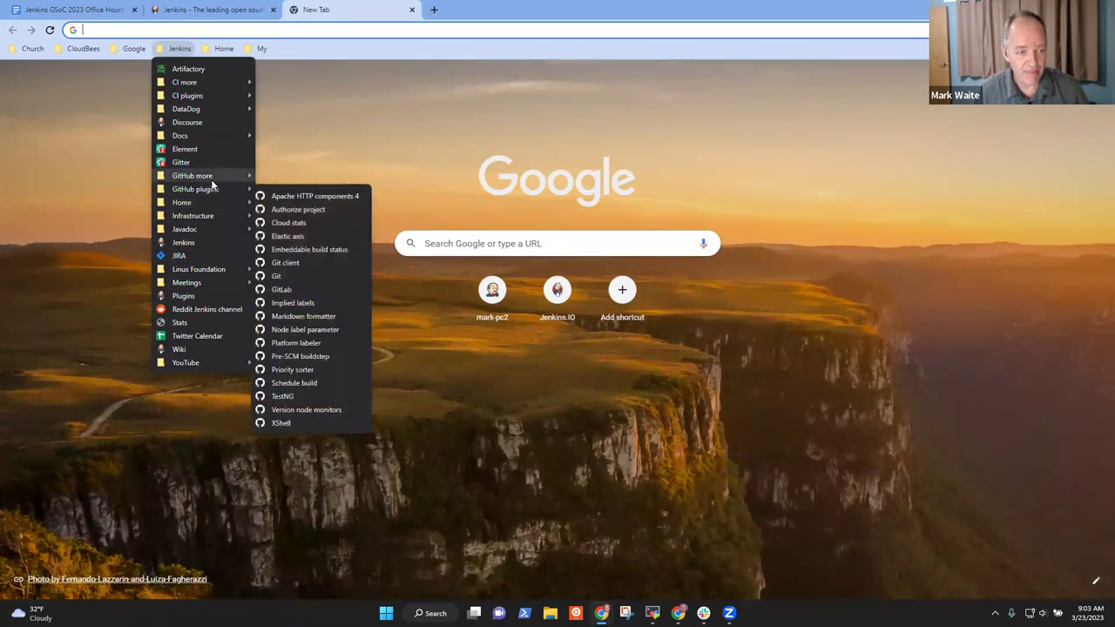
mouse_move(217, 176)
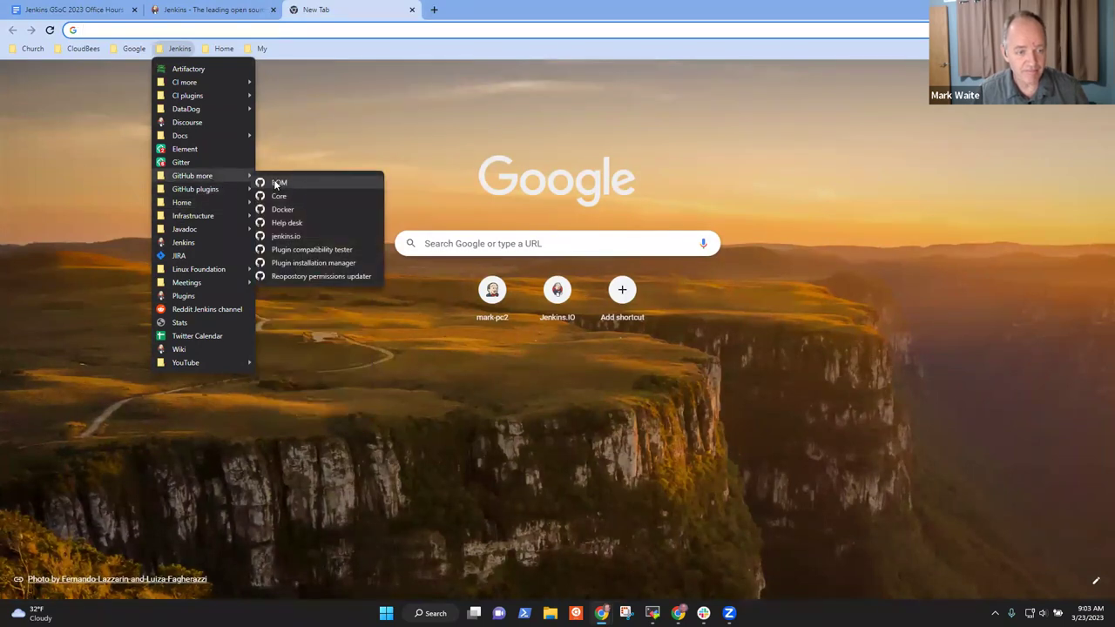
left_click(301, 236)
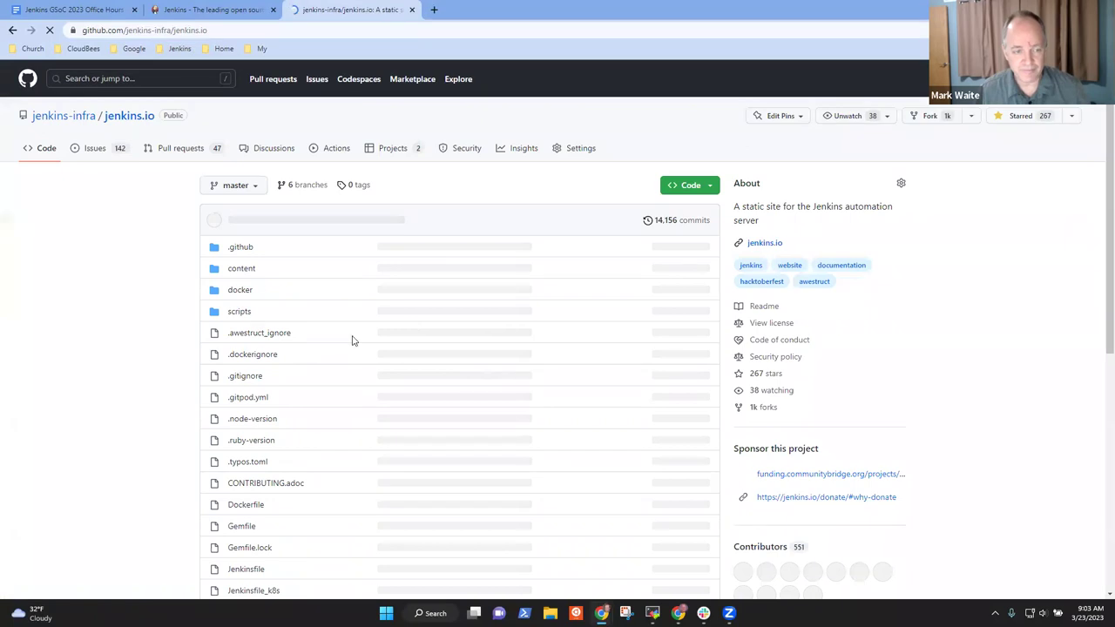
left_click(197, 150)
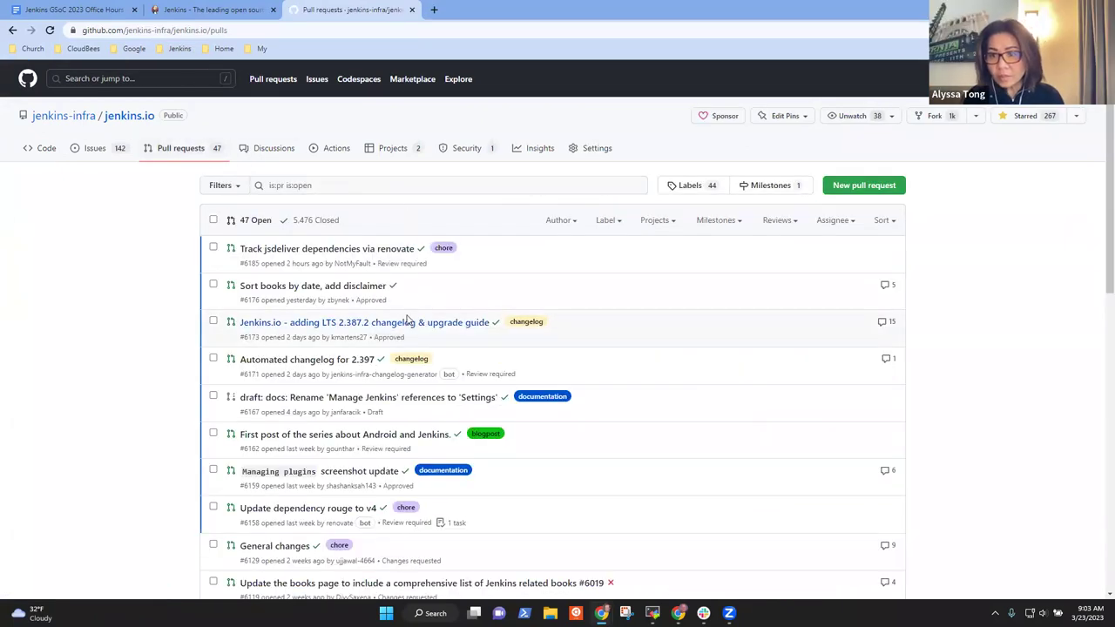
left_click(562, 221)
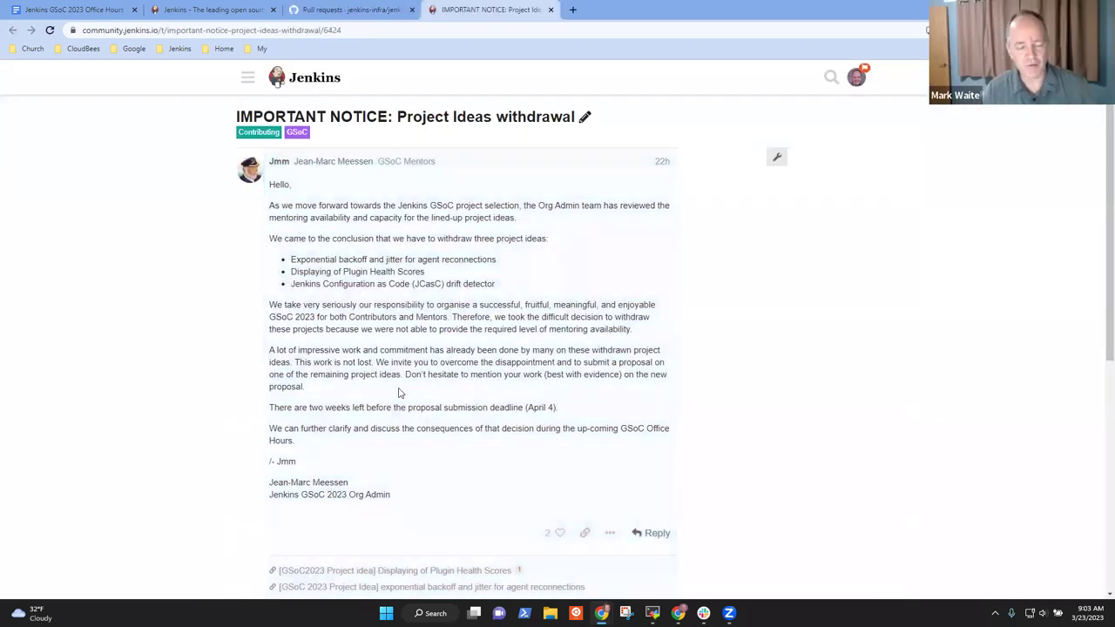
Zoom the withdrawal notice to 125% and highlight the three-ideas sentence and the exponential backoff idea
key("ctrl+plus")
key("ctrl+plus")
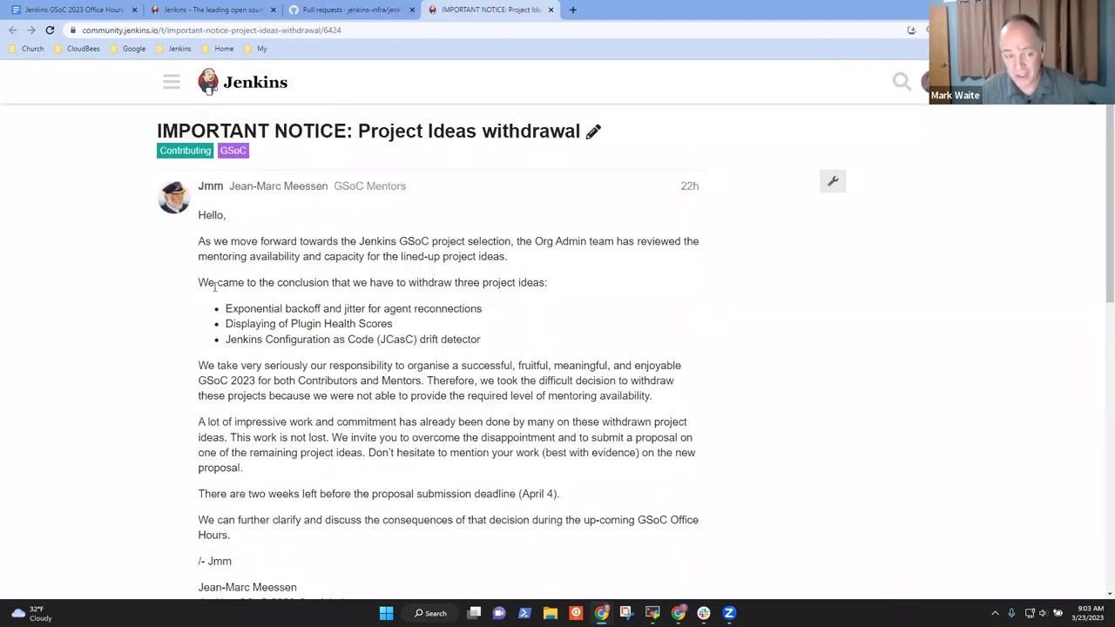
left_click_drag(202, 283, 551, 282)
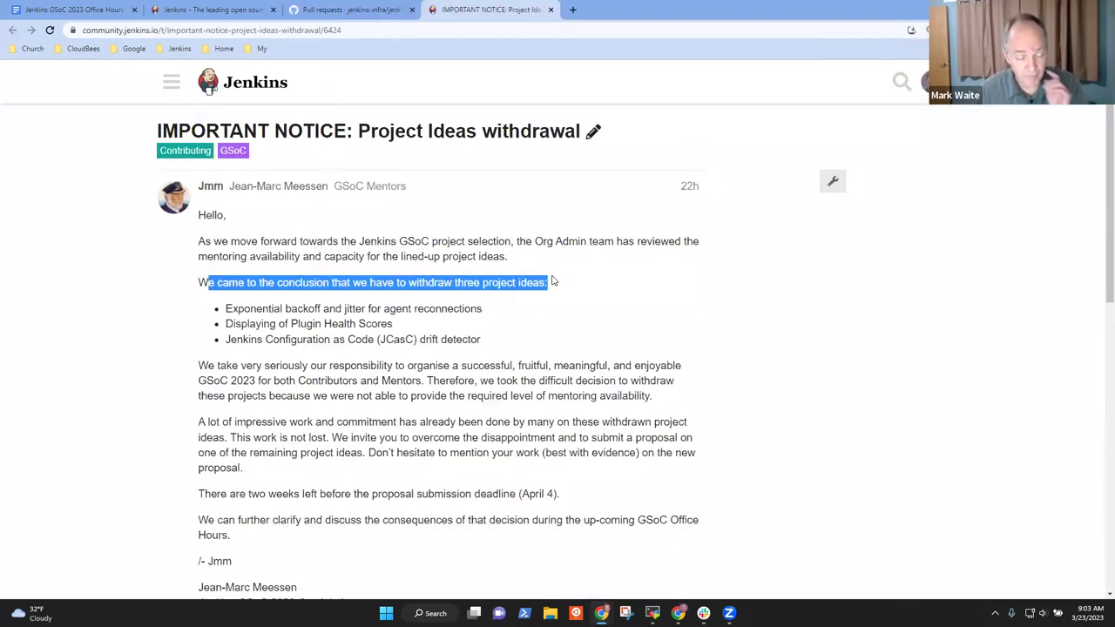
left_click(480, 281)
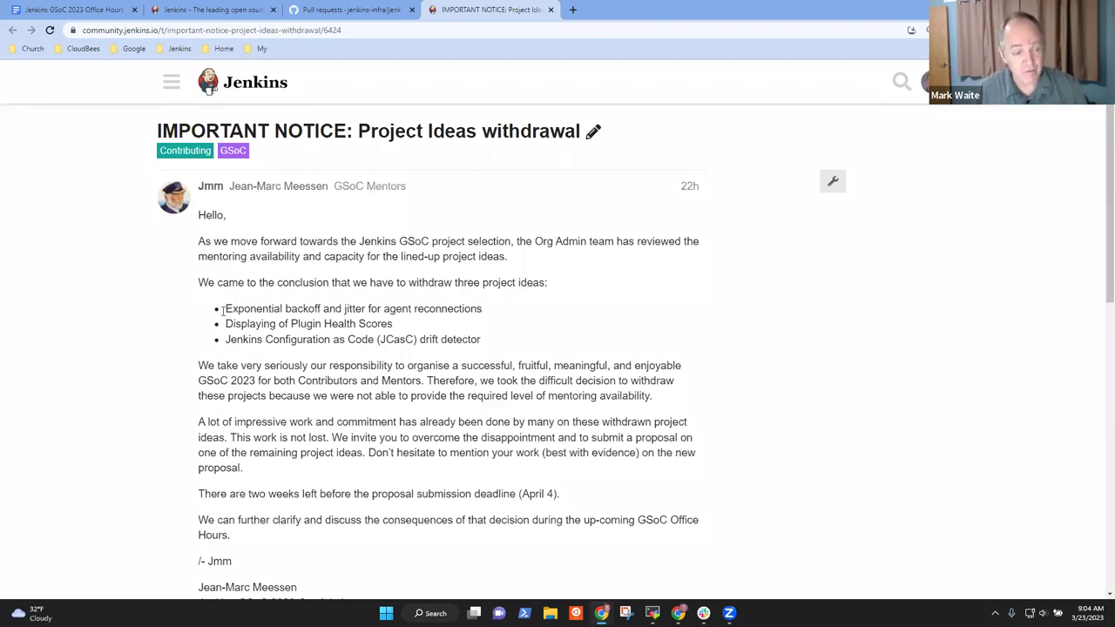
left_click_drag(224, 310, 484, 306)
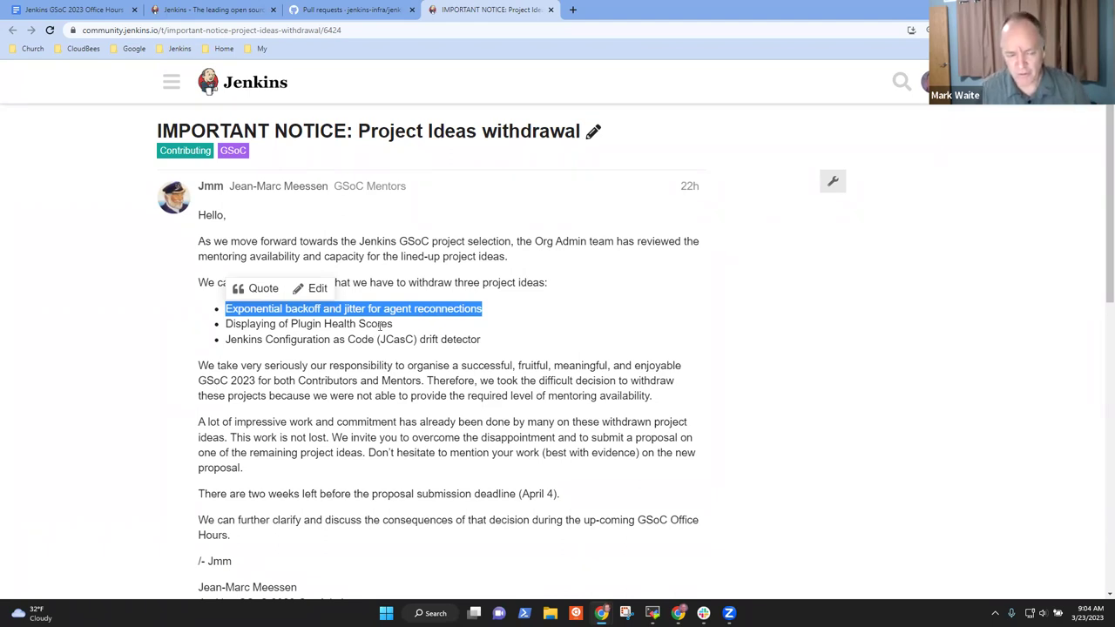
left_click(387, 328)
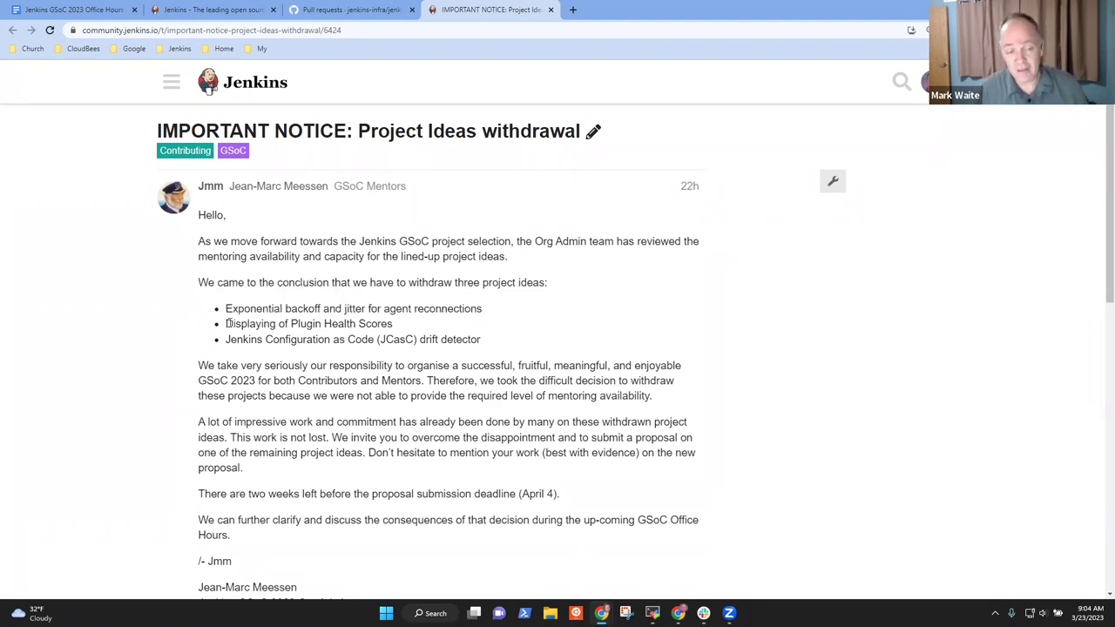
left_click_drag(227, 323, 396, 323)
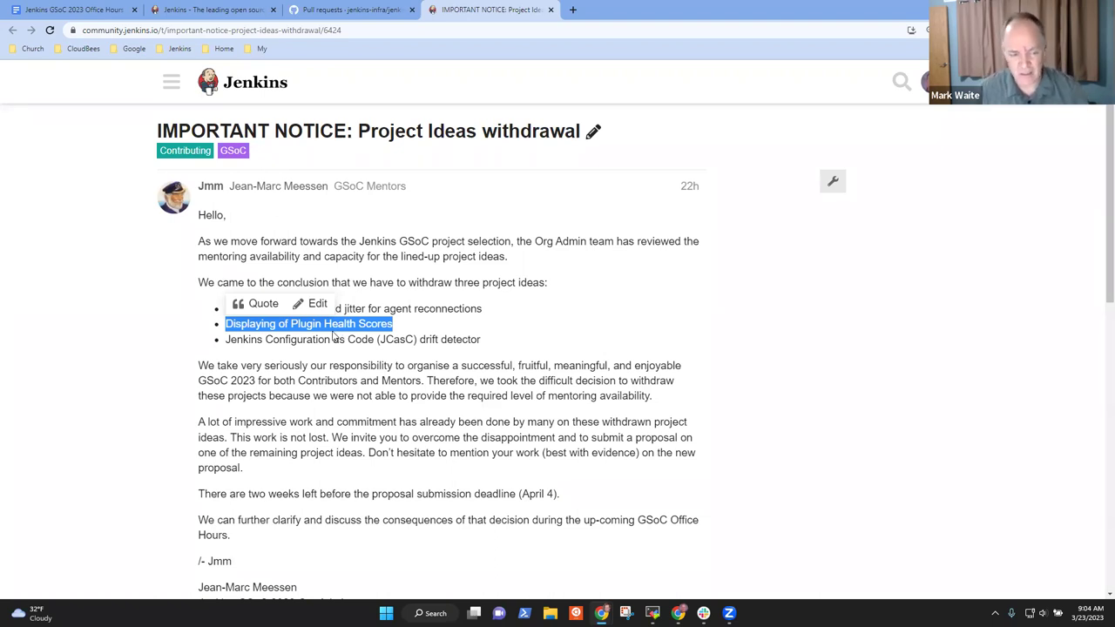
left_click(342, 350)
left_click_drag(226, 340, 484, 341)
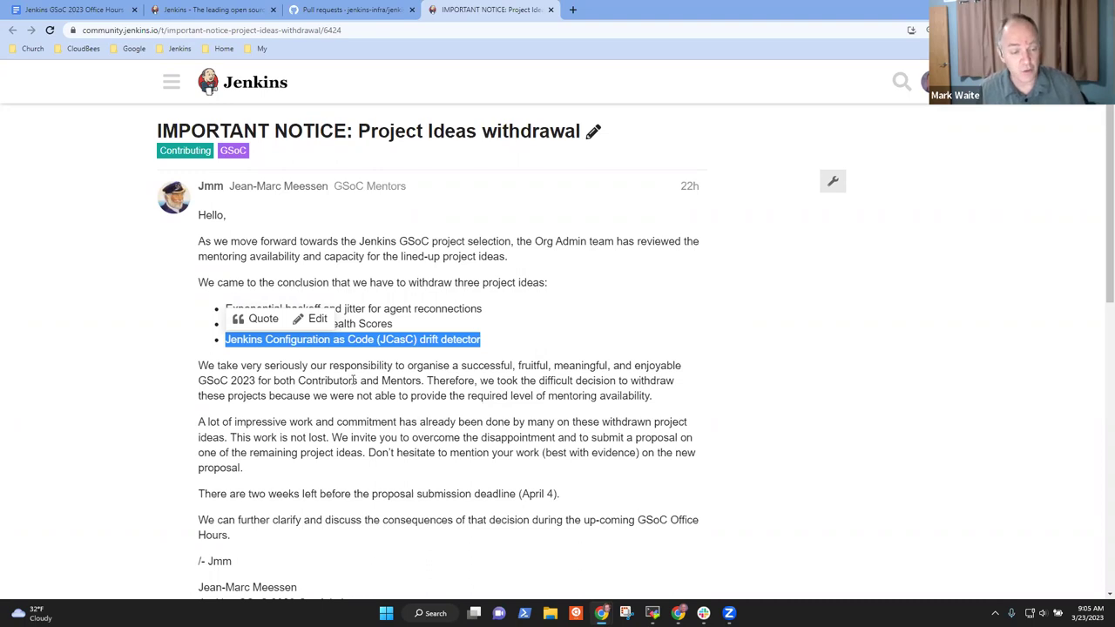
left_click(288, 375)
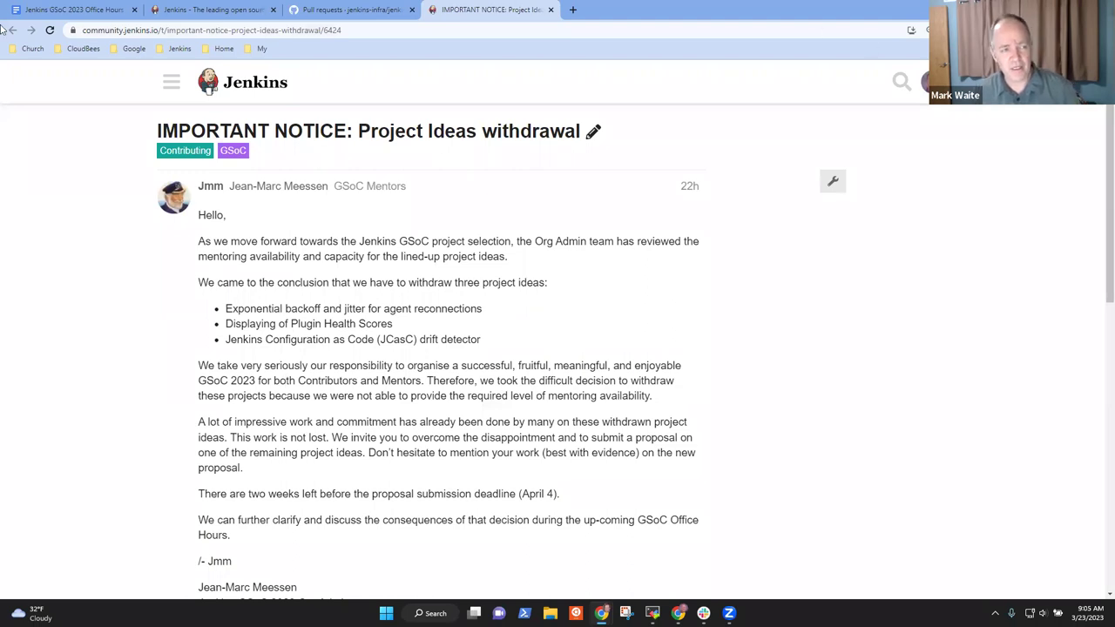
Type the sub-point 'See the announcement of the withdrawal' in the notes
left_click(59, 8)
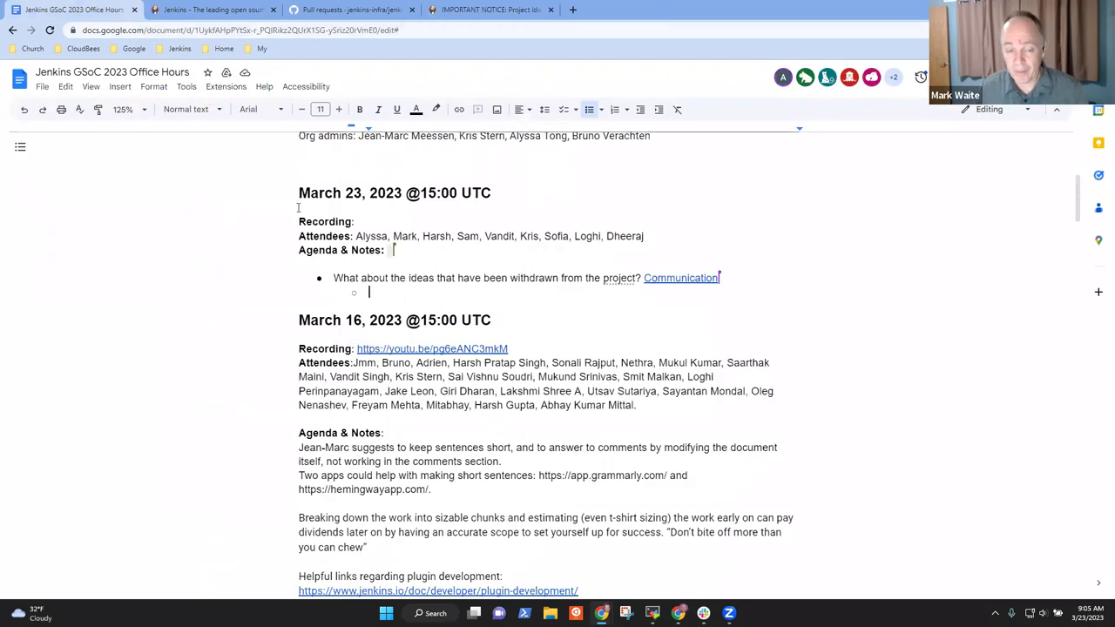
type("S")
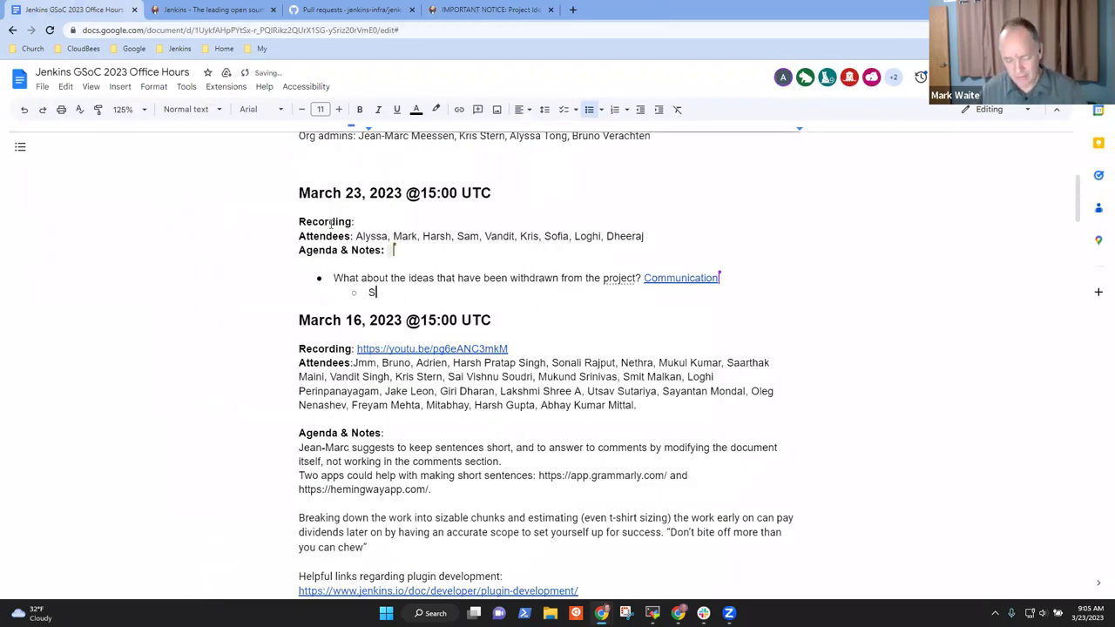
type("ee the announcement")
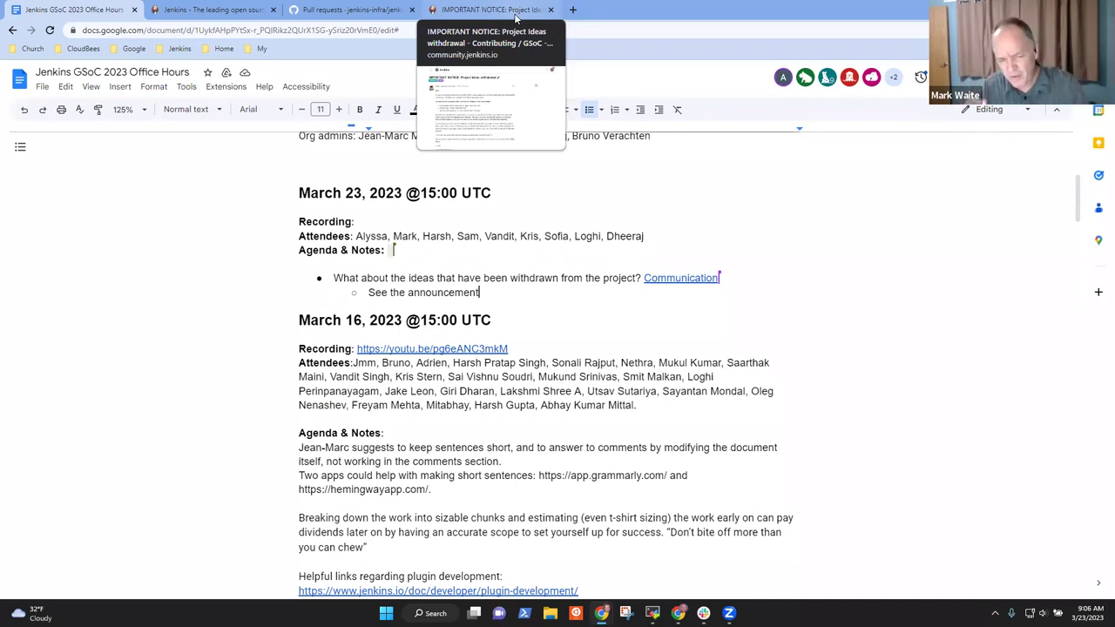
type("of ")
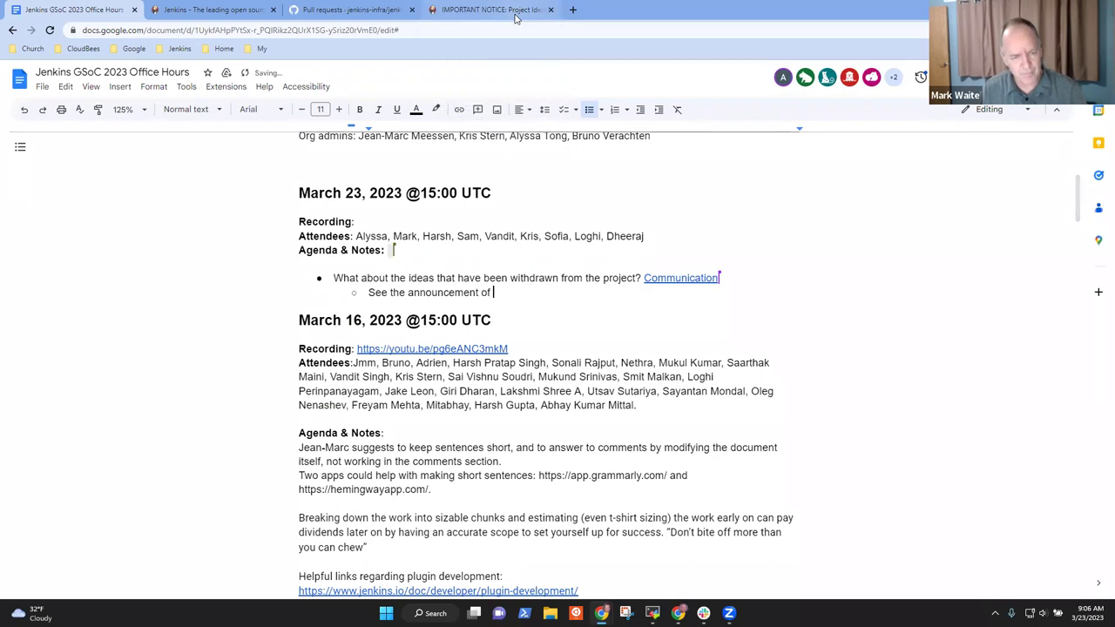
type("the withdrawal")
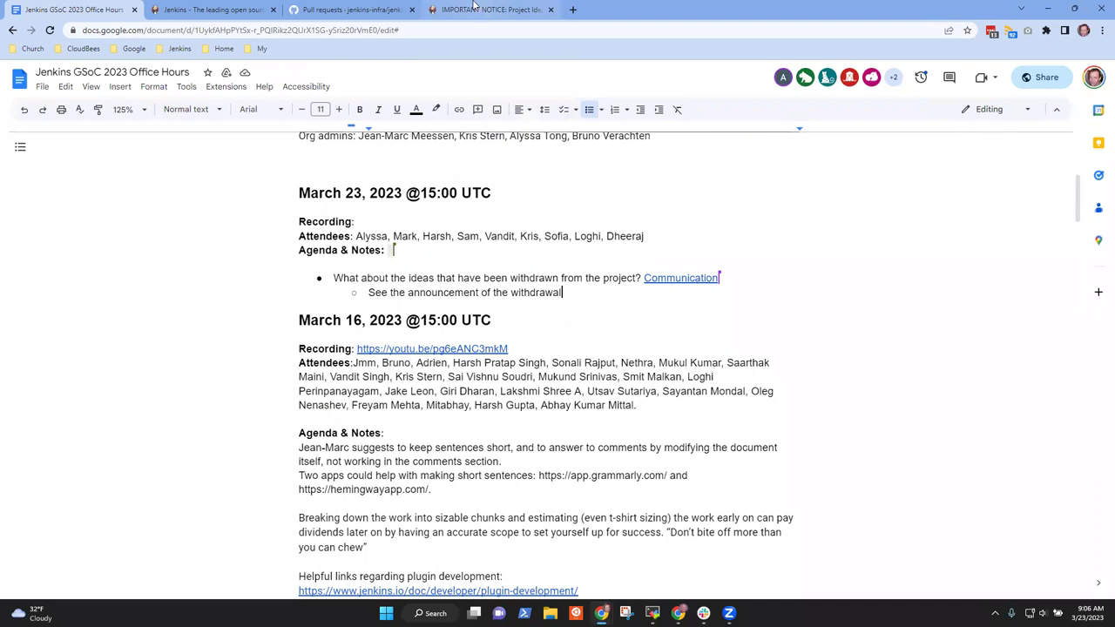
Link the word 'announcement' to the withdrawal notice post's URL
left_click(505, 9)
left_click(376, 32)
key("ctrl+c")
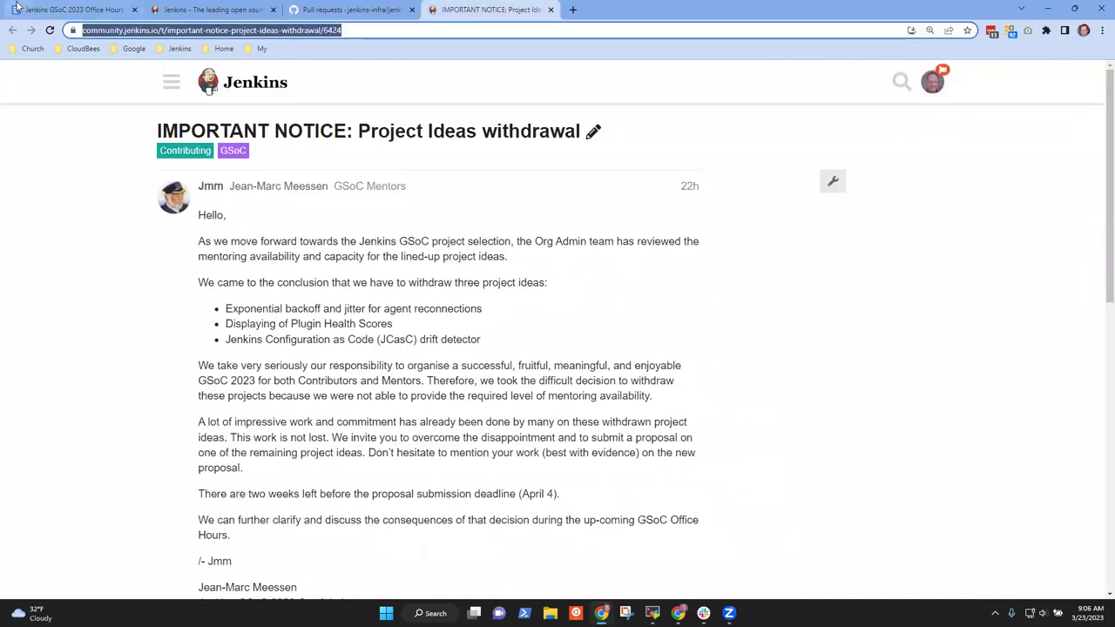
key("ctrl+1")
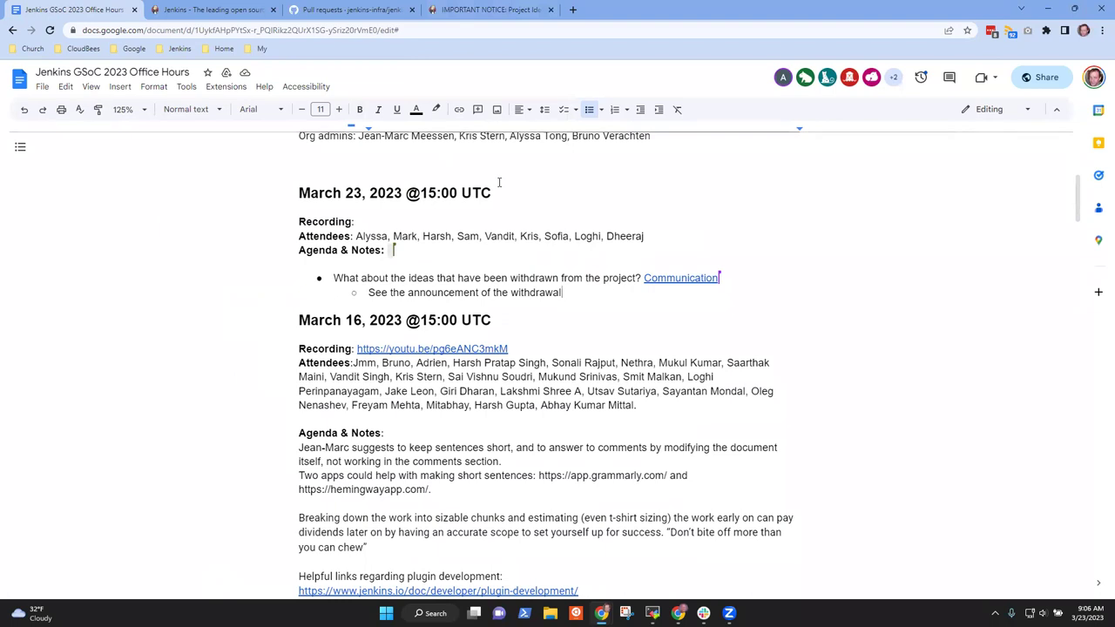
key("ctrl+Left")
key("ctrl+Left")
key("ctrl+shift+Left")
key("ctrl+k")
key("ctrl+v")
key("Return")
Start a top-level bullet reading 'Guidance on project plans'
key("End")
key("Return")
key("shift+Tab")
type("Guidance on")
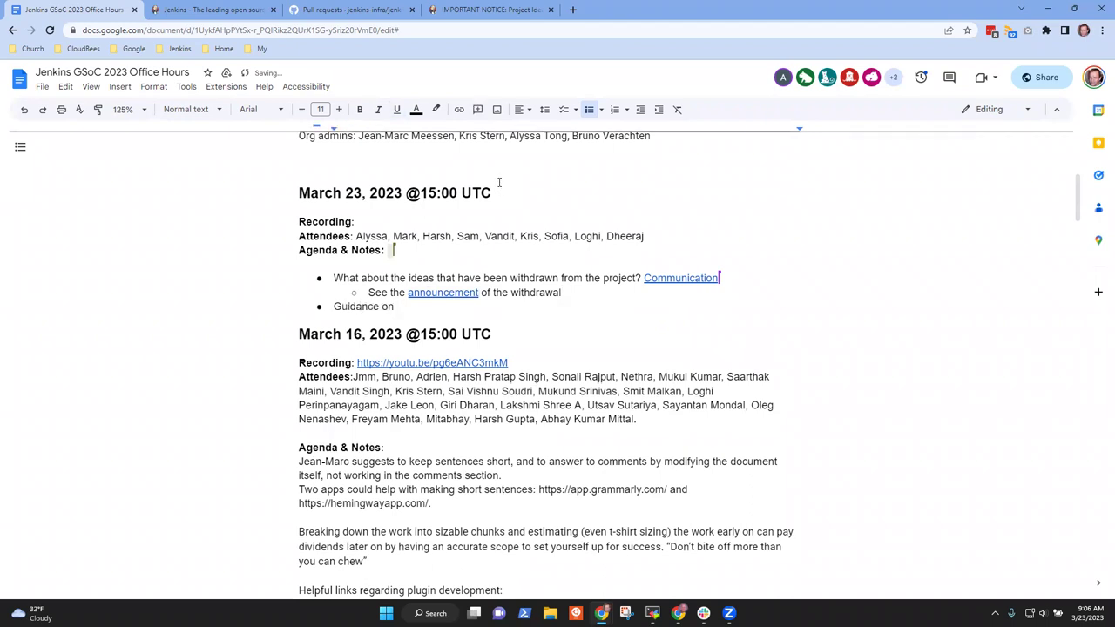
type(" project plans")
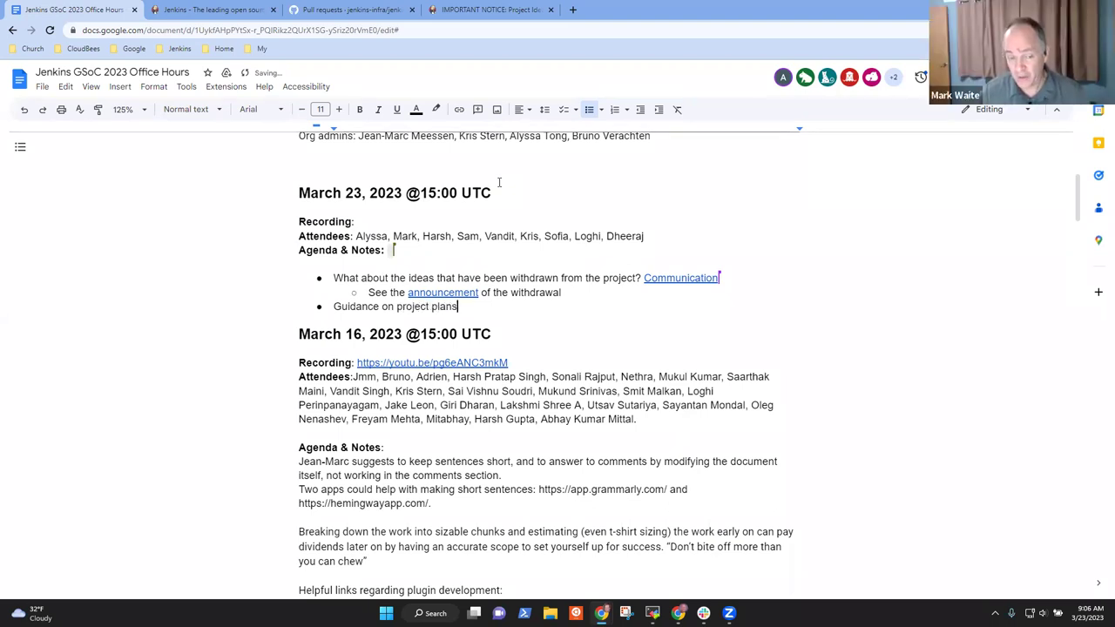
Add sub-points: no clear patterns of plan mistakes seen, and proposals longer, more detailed, more thoughtful
key("Return")
key("Tab")
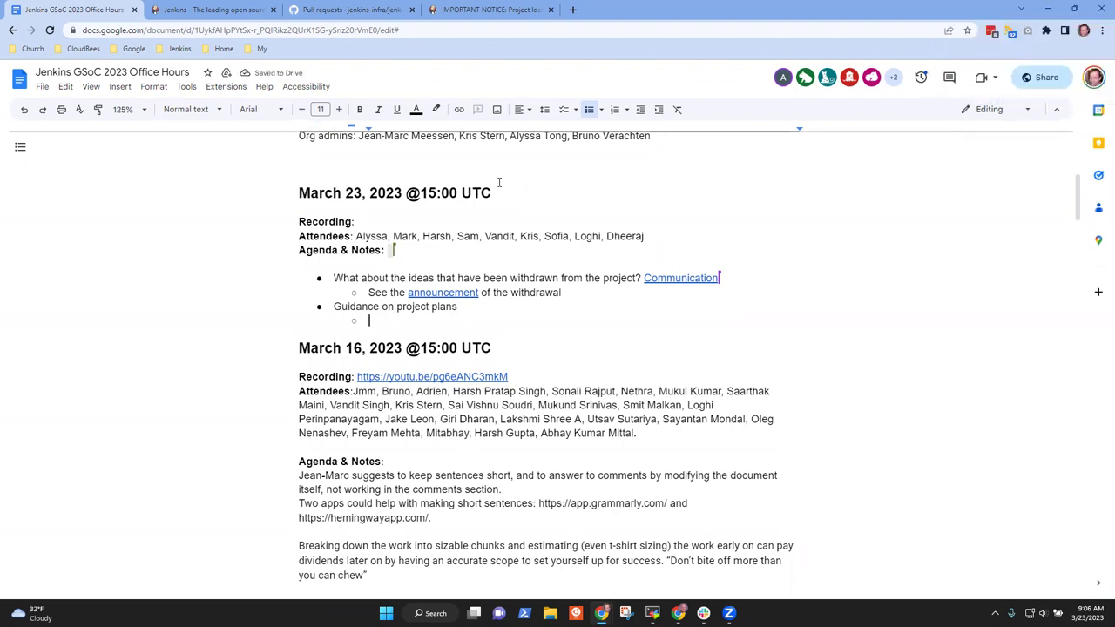
type("Kris didn't see any clear pat")
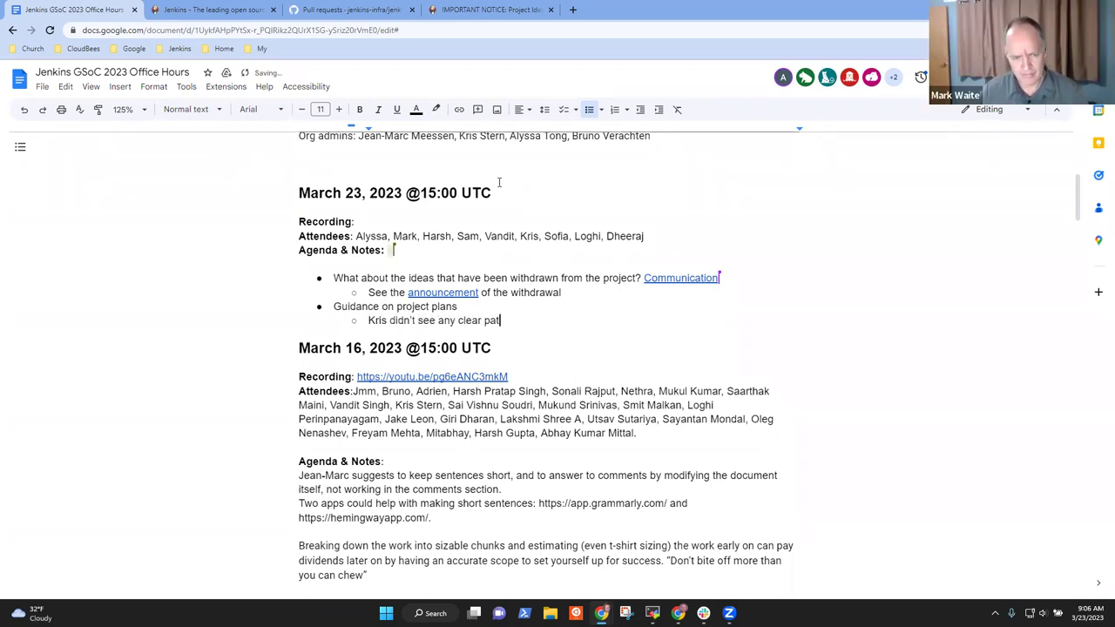
type("terns of mistakes that were being made in ")
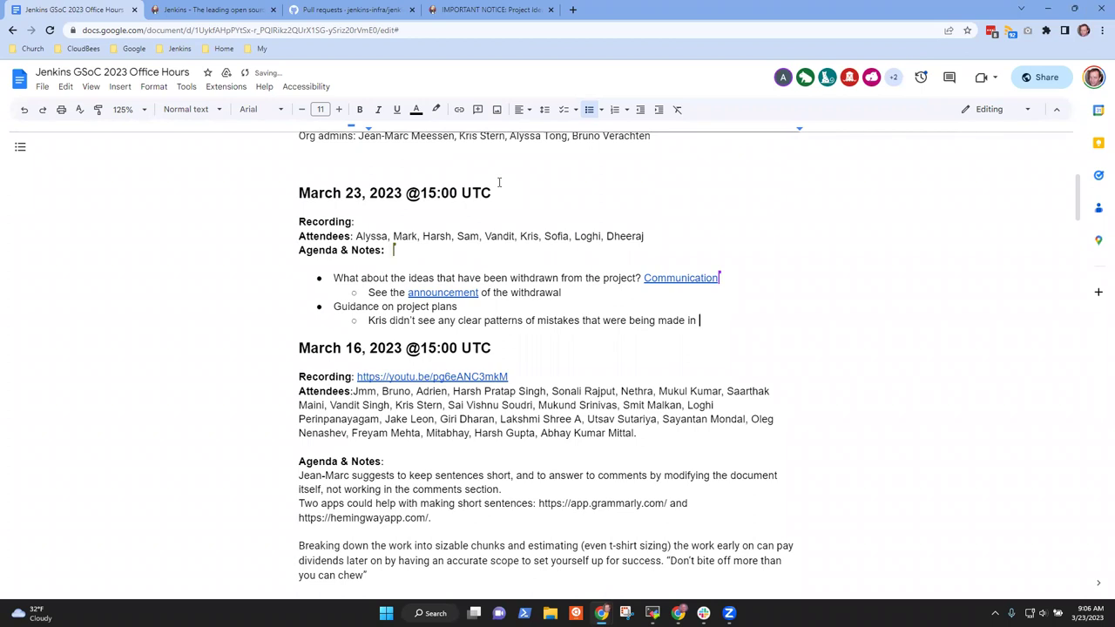
type("plans")
key("Return")
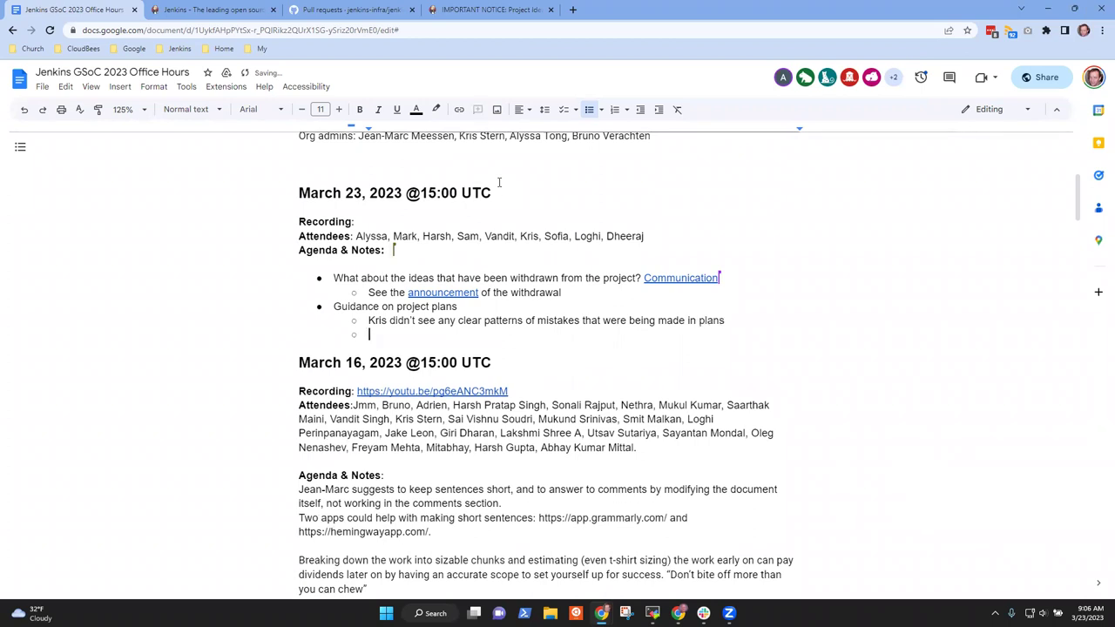
type("Proposals are longer this")
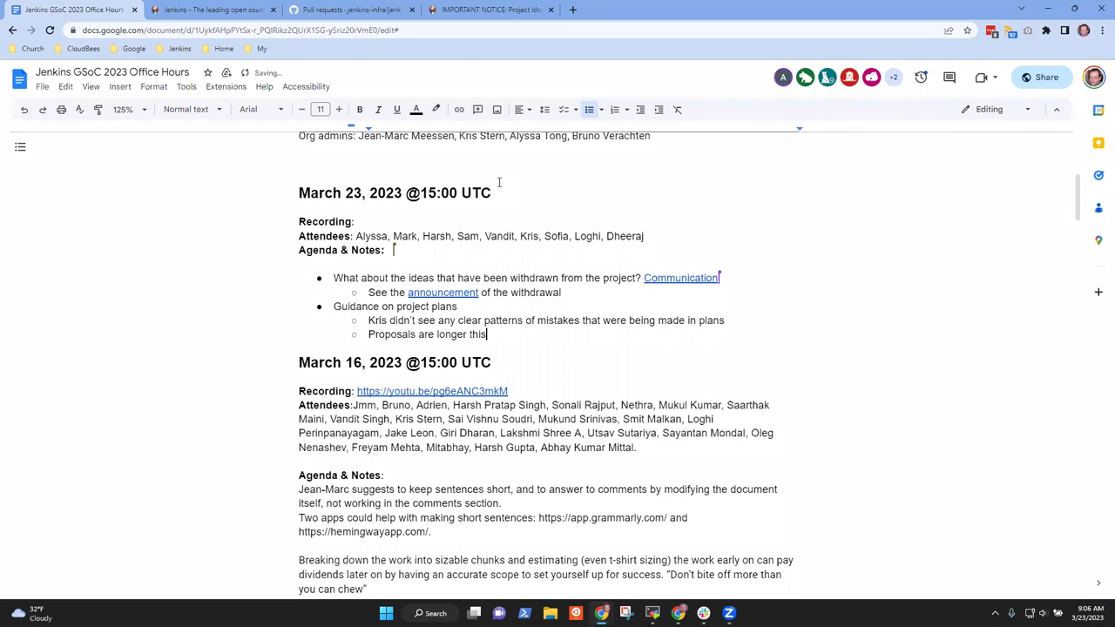
type(" year ")
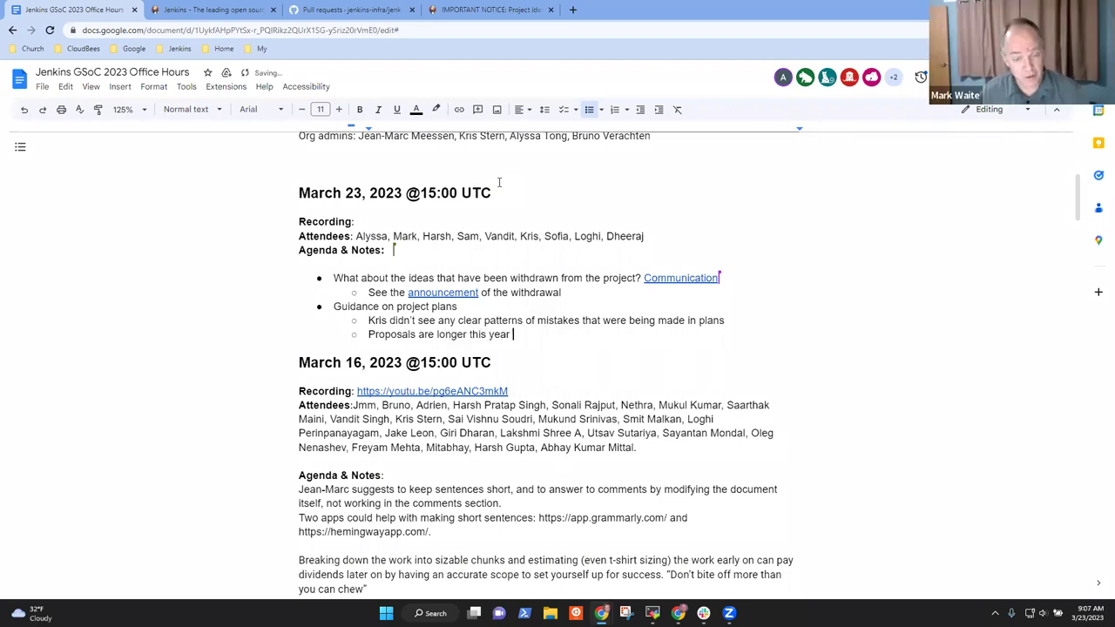
type("(good t")
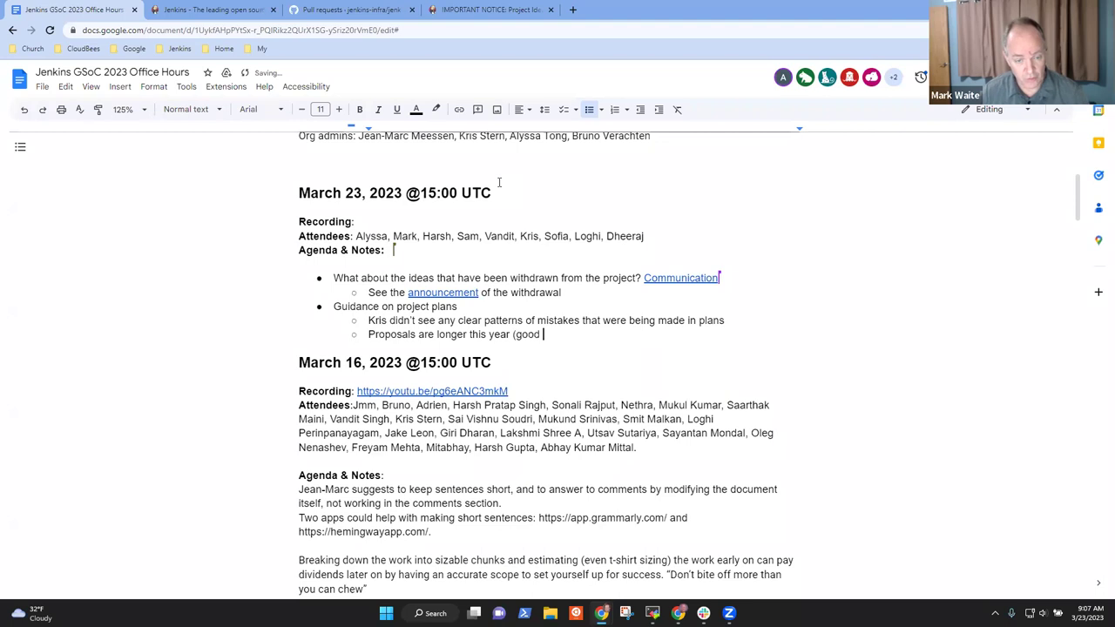
type("hing")
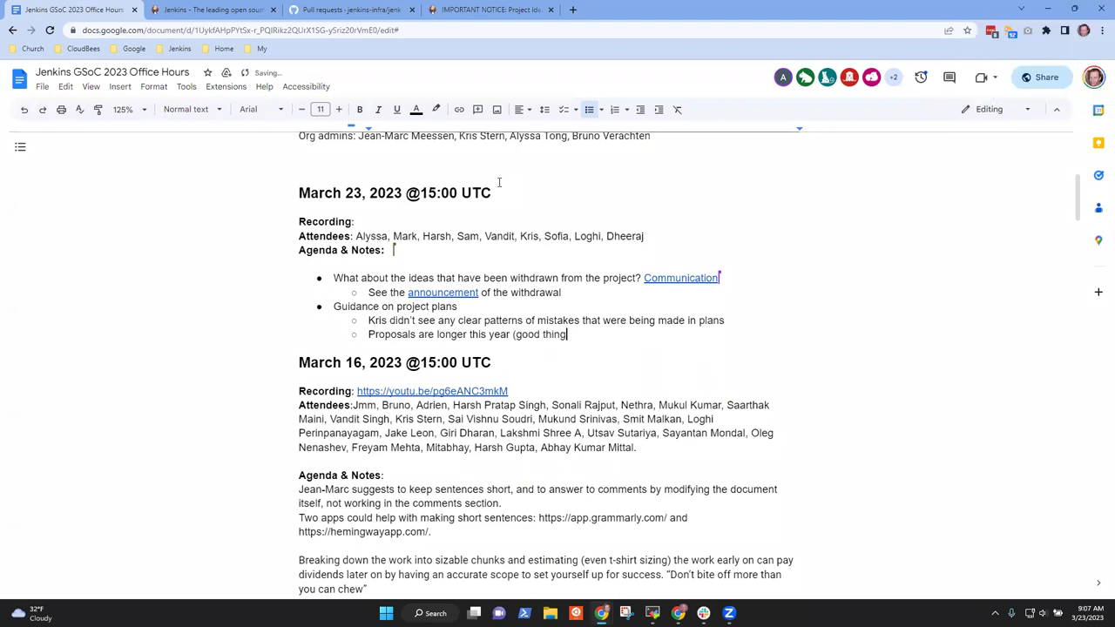
type("), more detailed.")
key("BackSpace")
type(", more t")
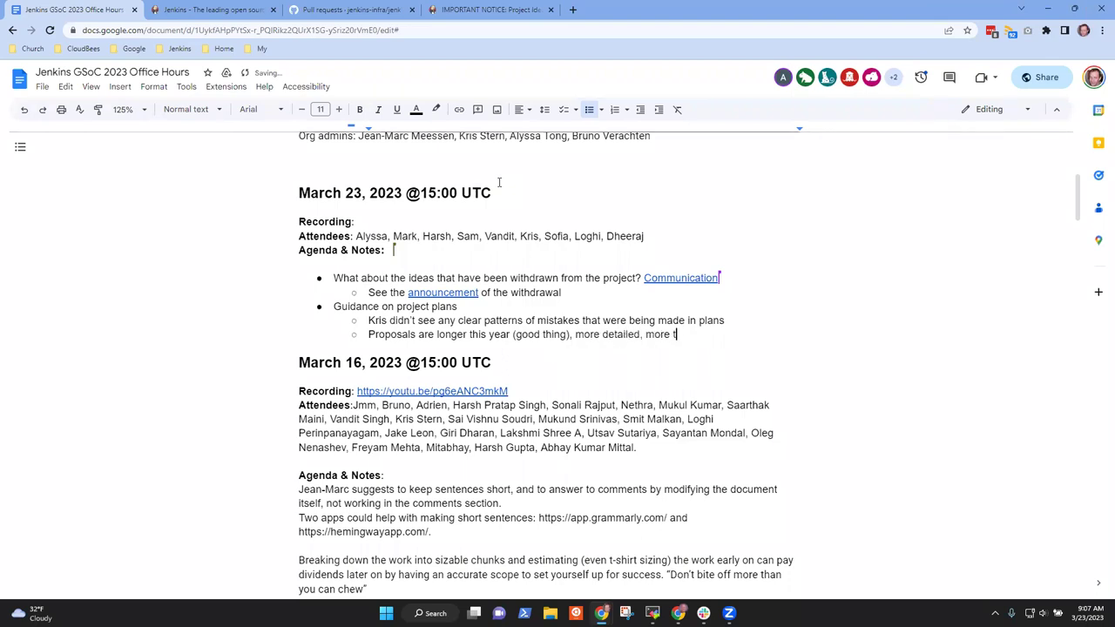
type("hought from candidates")
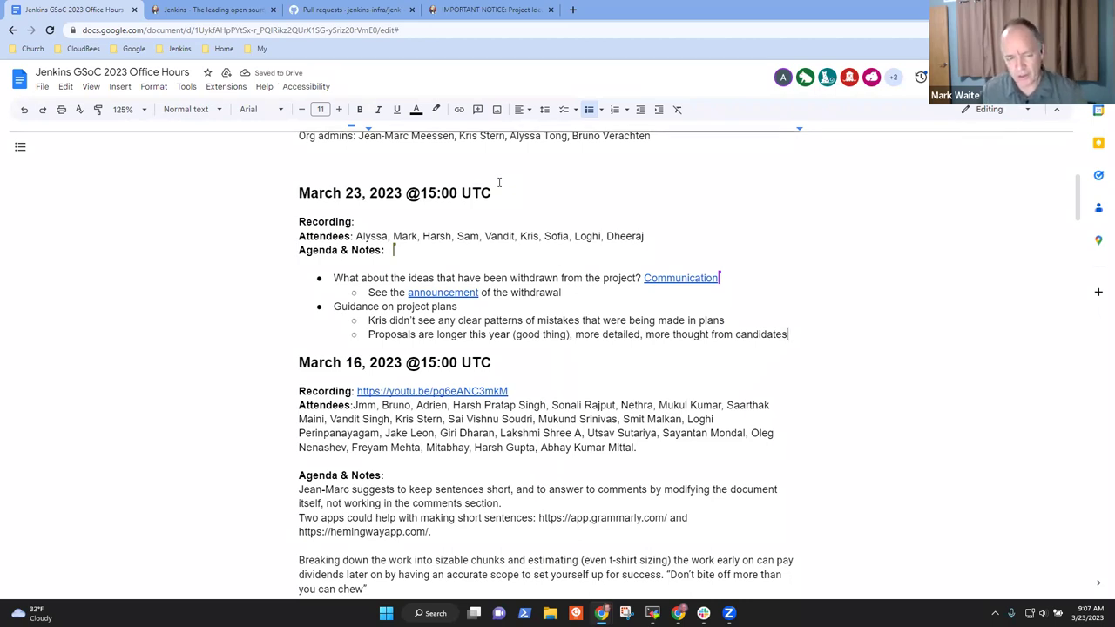
key("Return")
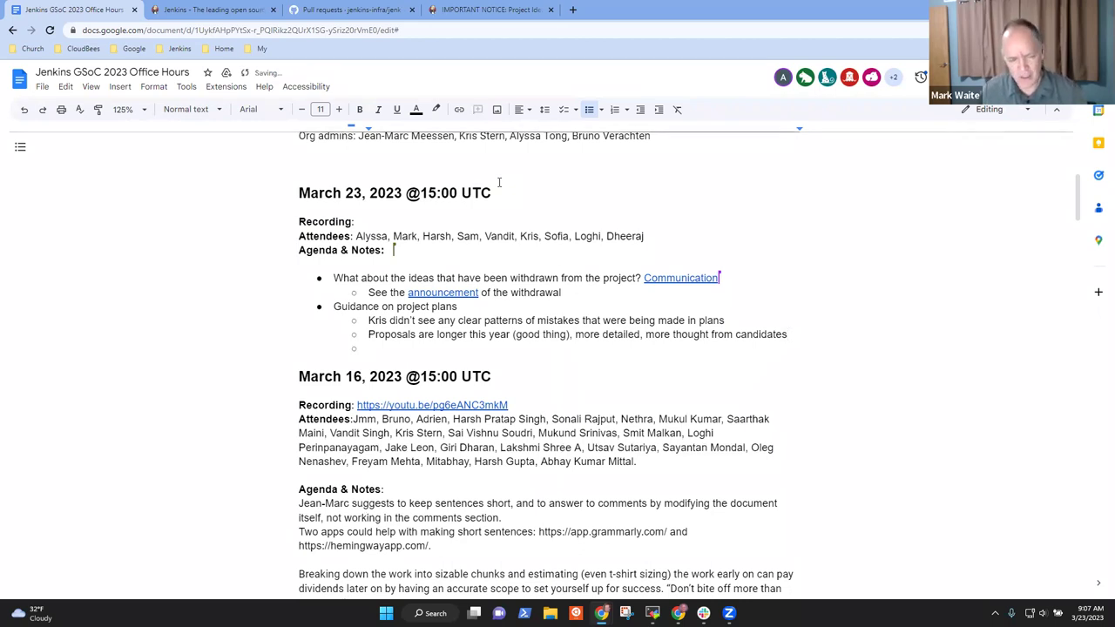
Add the sub-point 'Times when details were incorrect or imperfect, review comments trying to correct those'
type("Toim,es")
key("BackSpace")
key("BackSpace")
key("BackSpace")
key("BackSpace")
key("BackSpace")
key("BackSpace")
key("BackSpace")
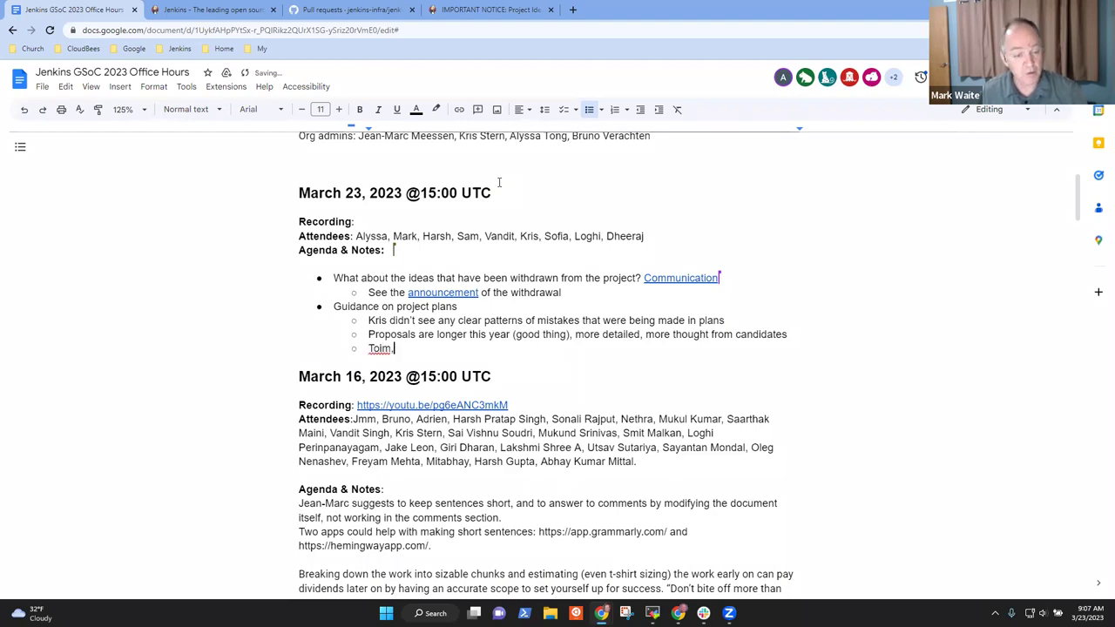
type("Times ")
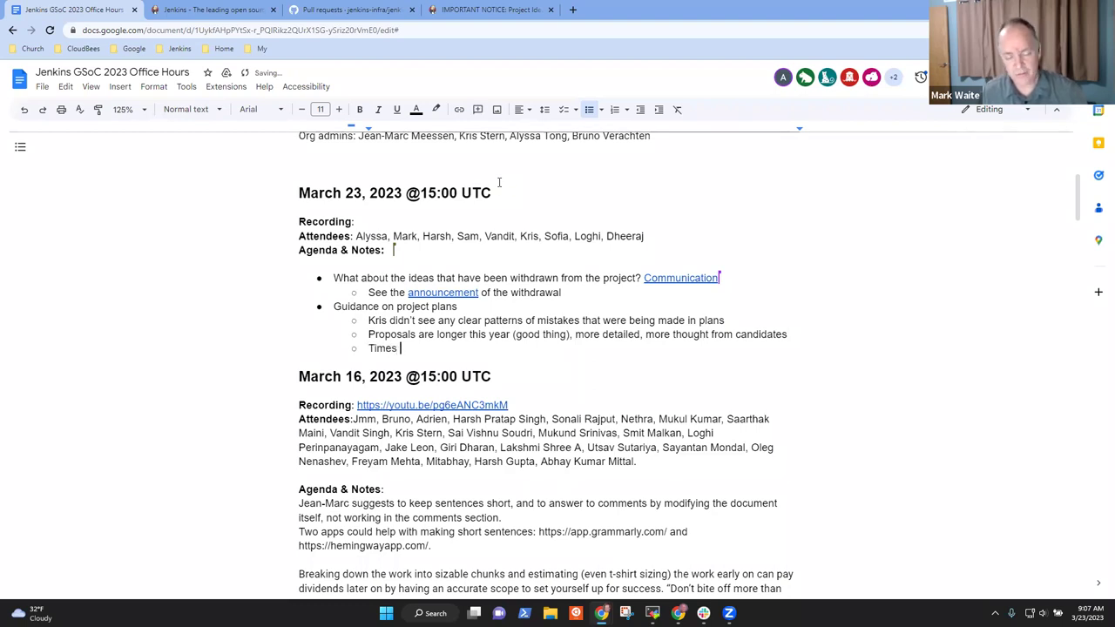
type("when details")
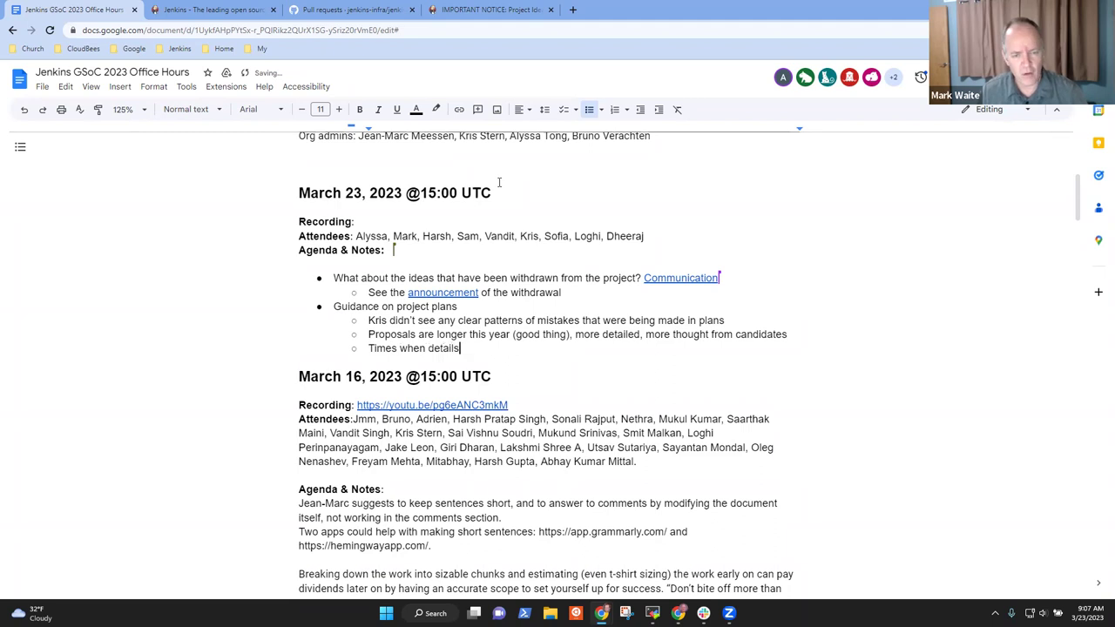
type(" were incorrect o")
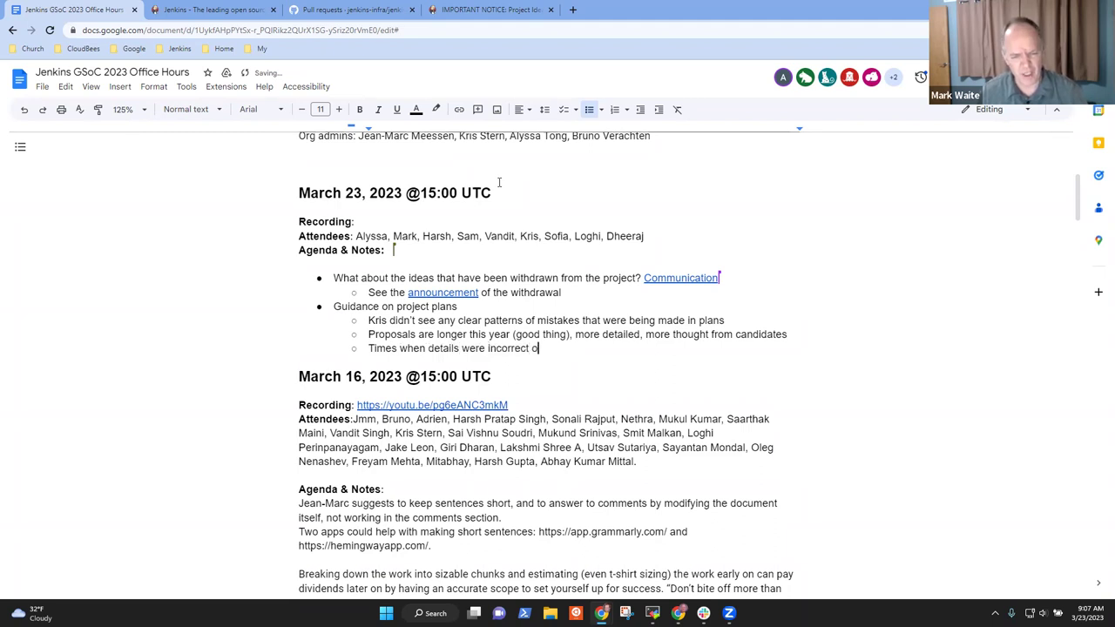
type("r impere")
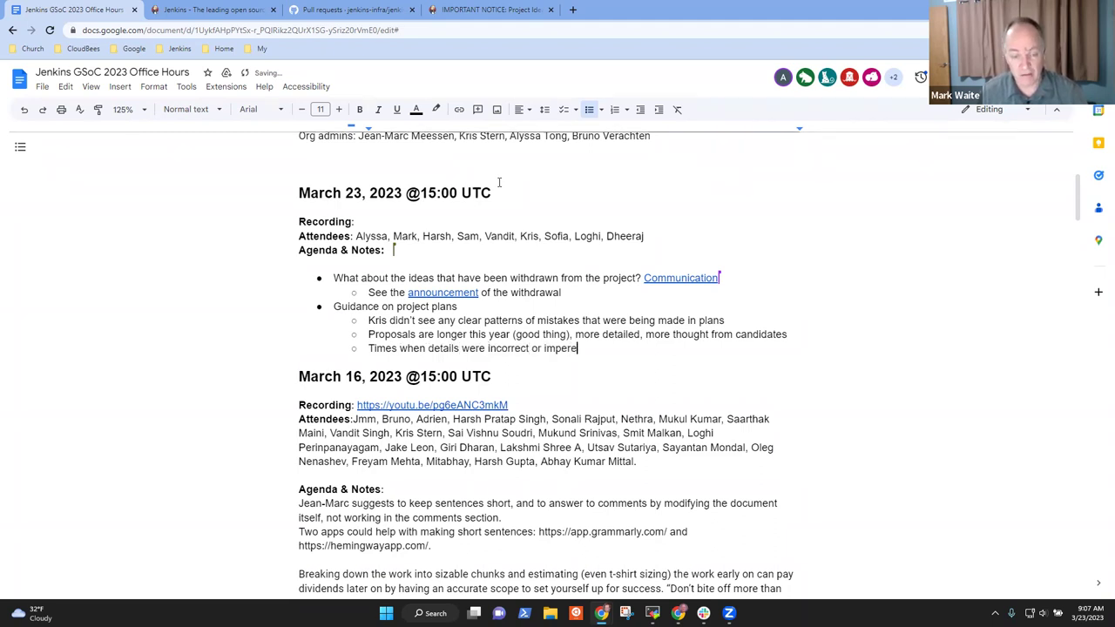
key("BackSpace")
type("fect, re")
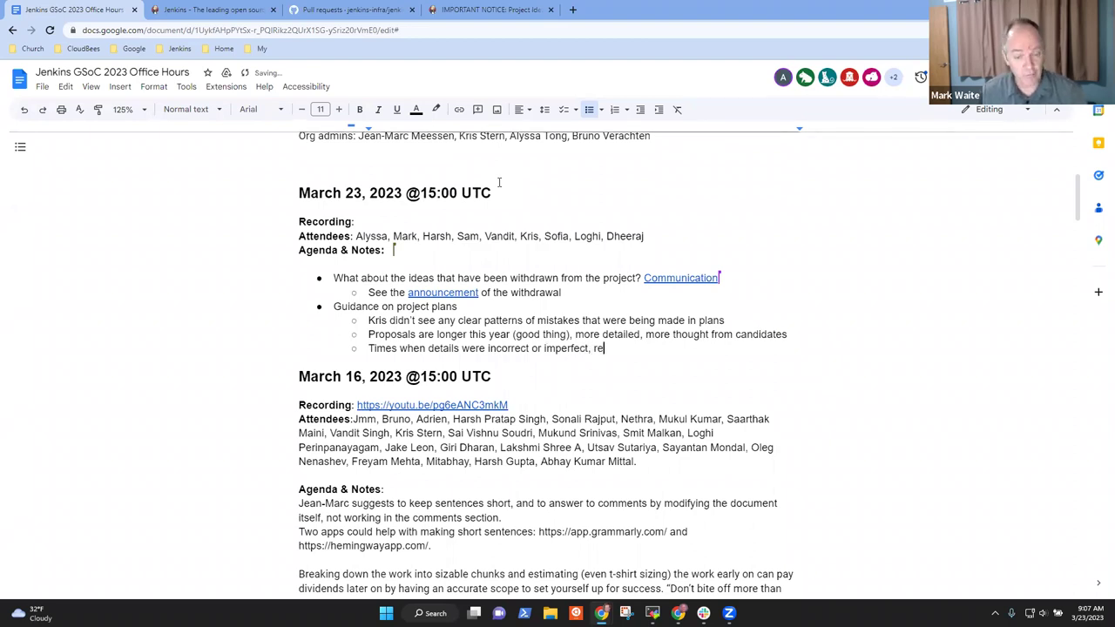
type("view comments")
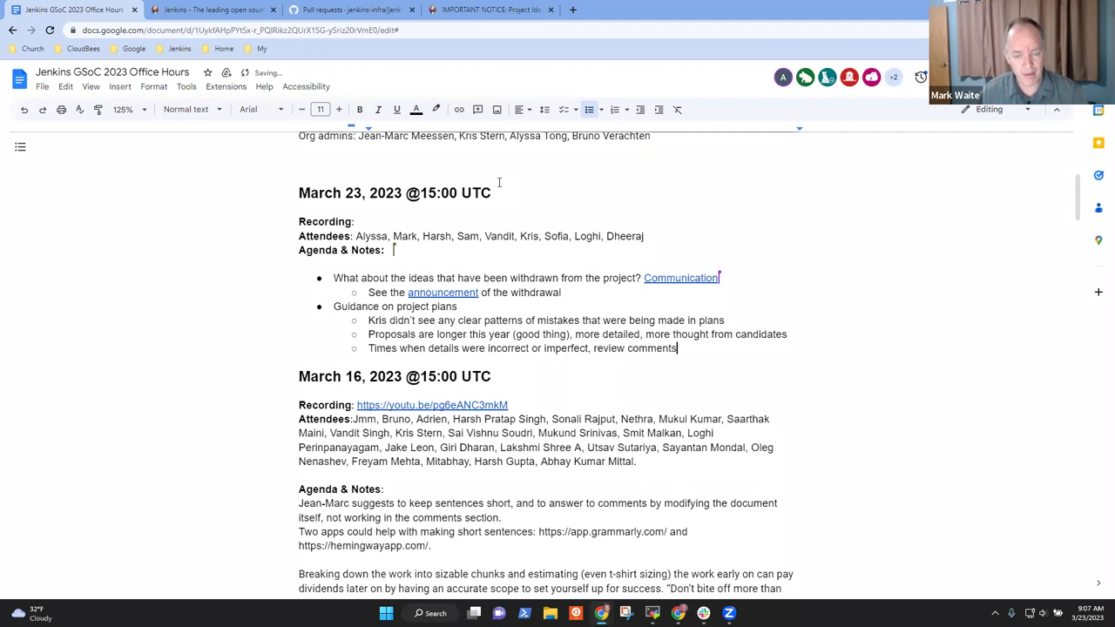
type(" tryi")
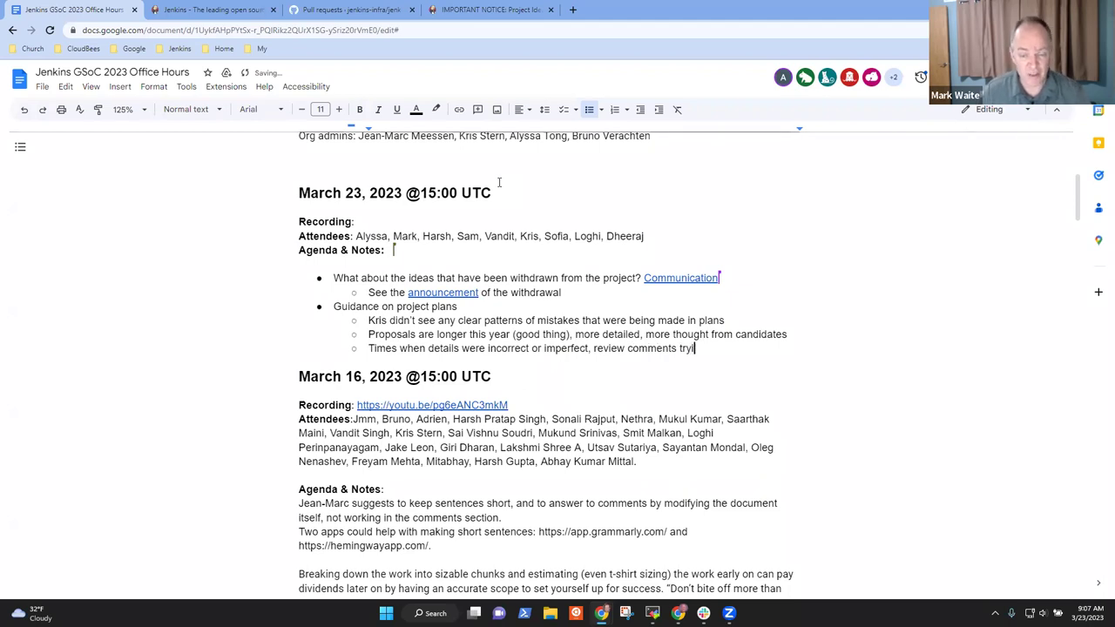
type("ng to correct those")
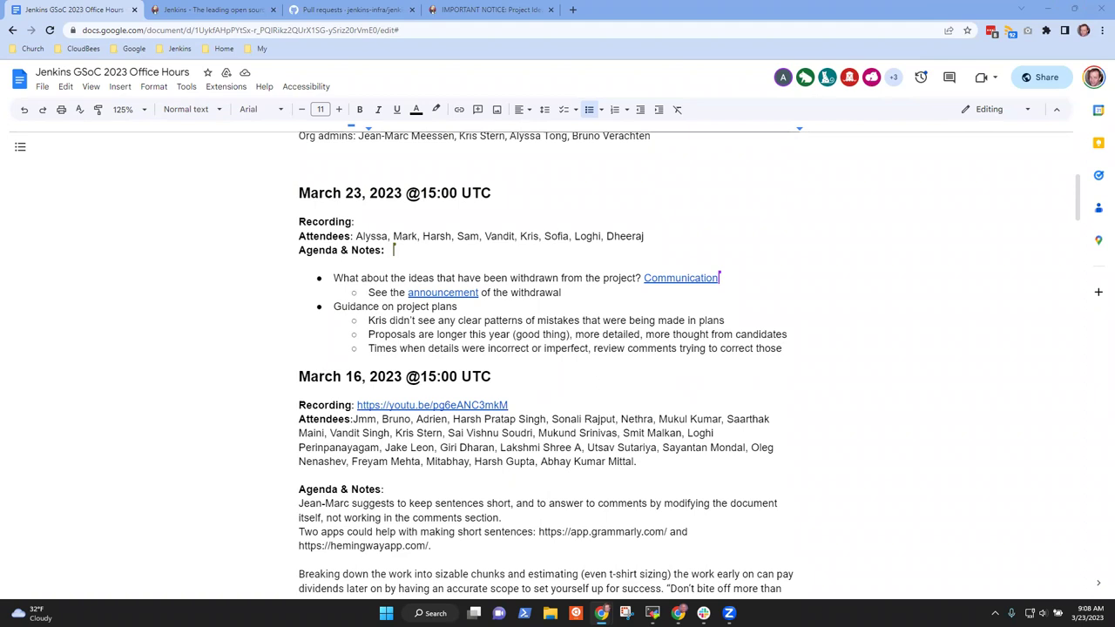
key("alt+Tab")
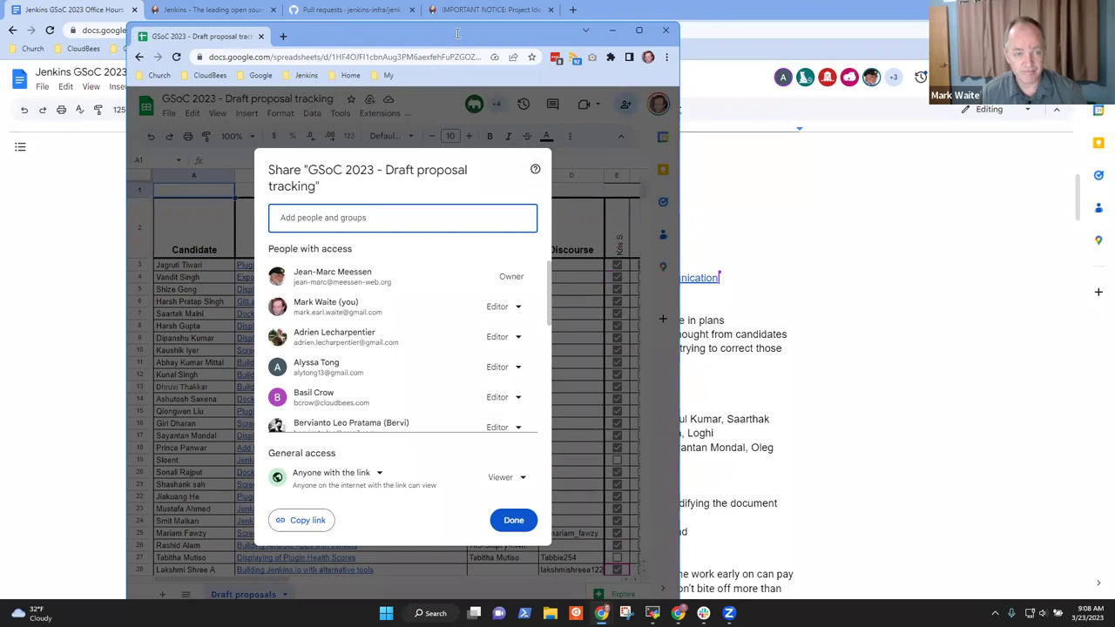
Maximize the draft proposal tracking sheet, close its Share dialog, and zoom in
key("super+Up")
left_click(672, 505)
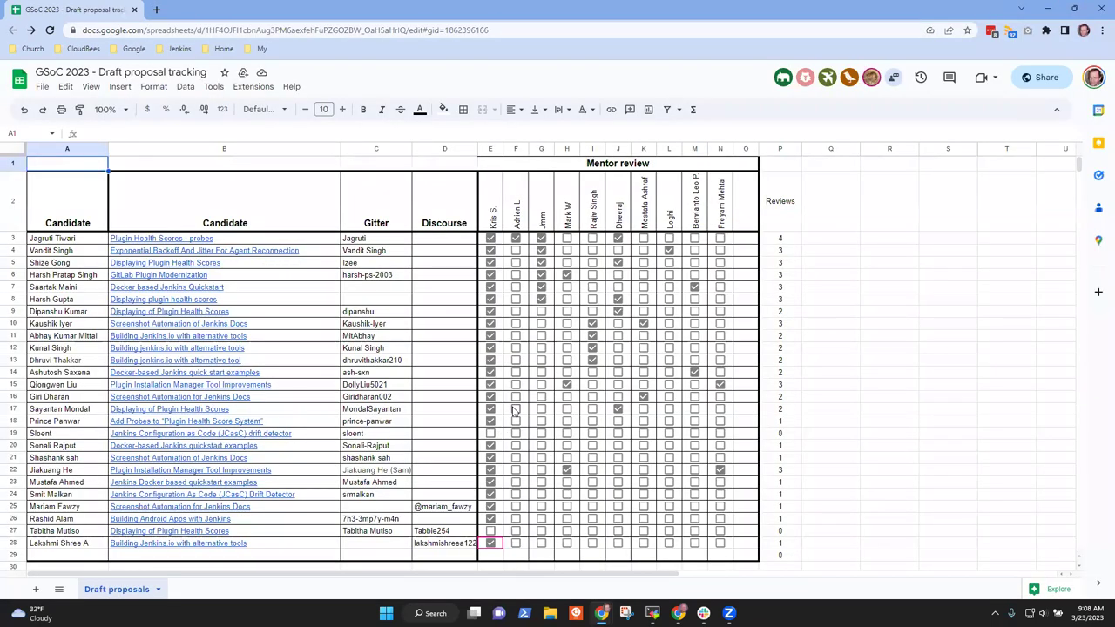
key("ctrl+plus")
key("ctrl+plus")
key("ctrl+plus")
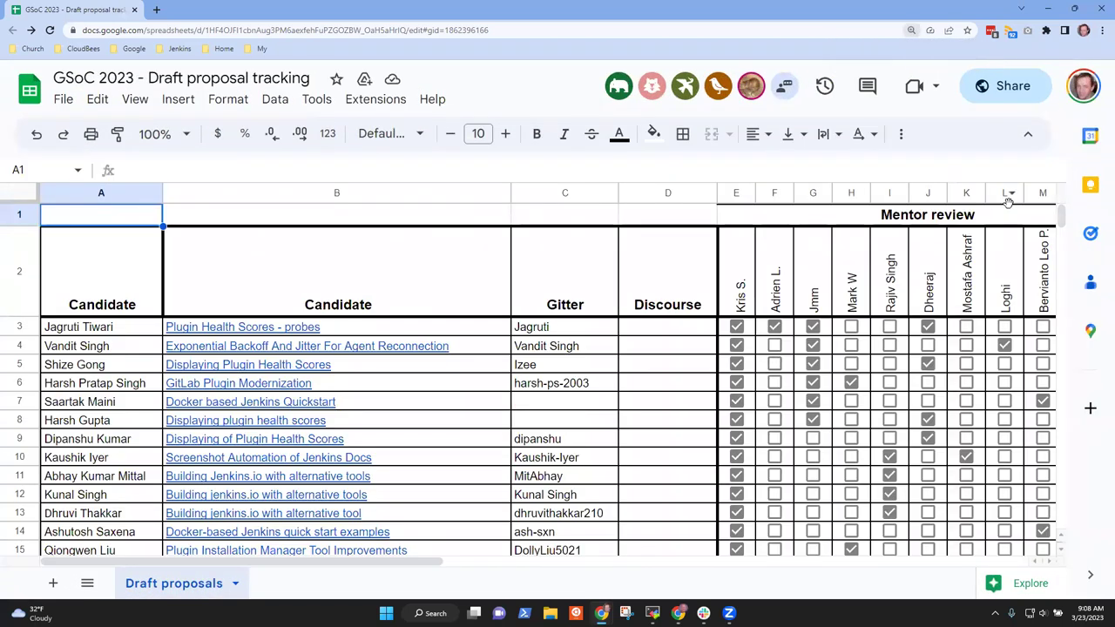
Scroll back to the top of the draft proposals tracker and show the sheet full screen
left_click_drag(1064, 224, 1066, 229)
scroll(614, 330, "up", 3)
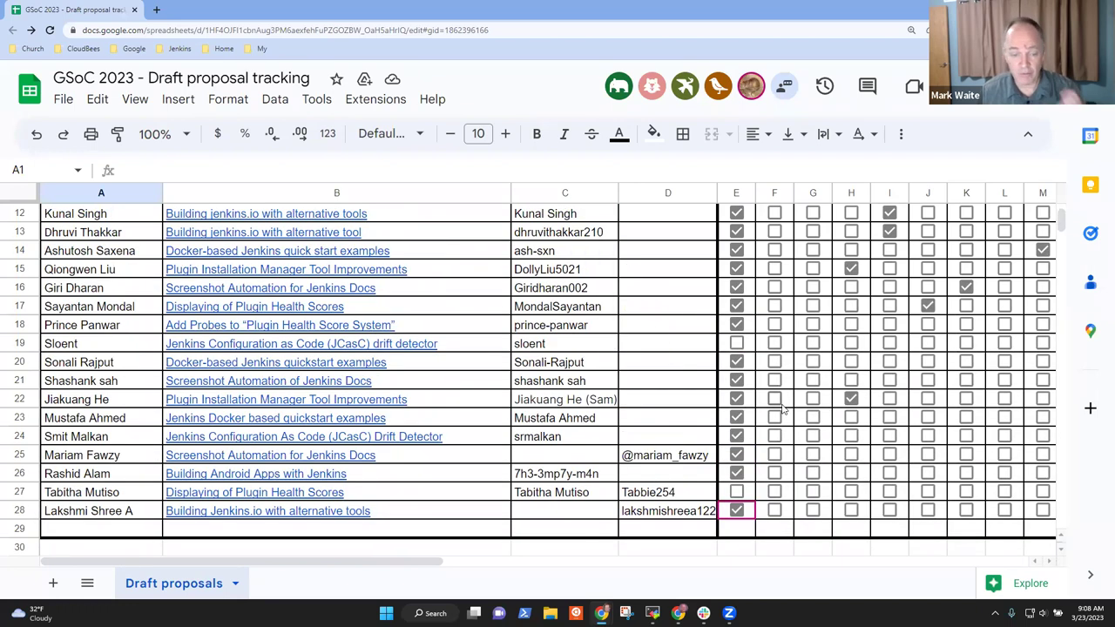
scroll(819, 406, "up", 2)
scroll(821, 401, "up", 3)
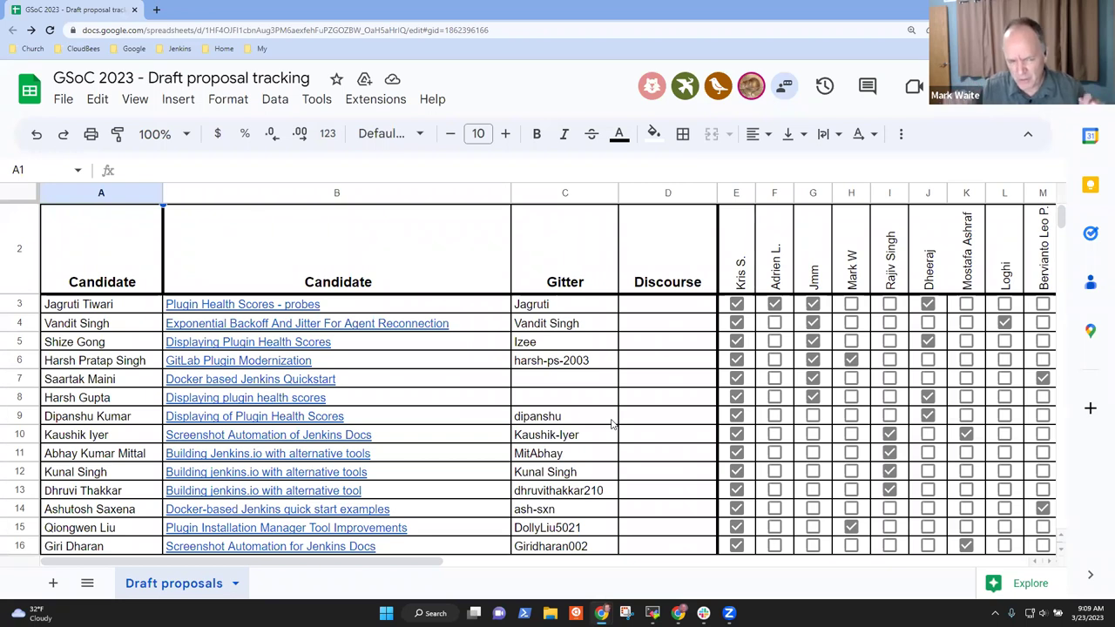
key("F11")
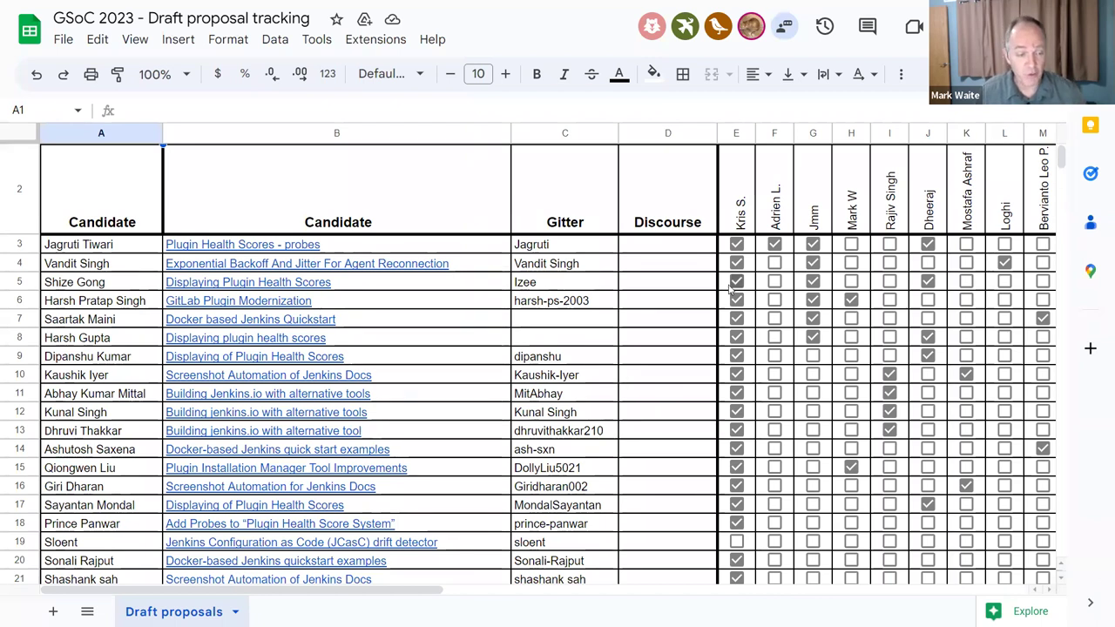
Walk through the Discourse column and mentor review checkboxes, ending at cell I5
left_click(654, 250)
key("Down")
key("Down")
key("Down")
key("Down")
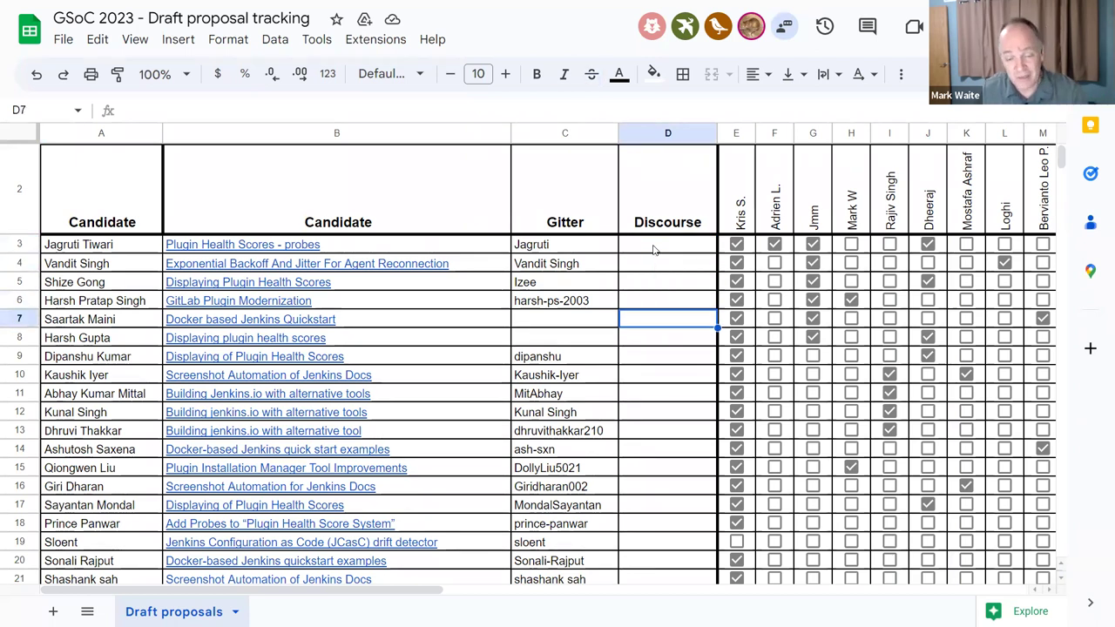
key("Down")
key("Down")
key("Down")
key("Down")
key("Down")
key("Down")
key("Down")
key("Down")
key("Down")
key("Down")
key("Down")
key("Down")
key("Down")
key("Down")
key("Down")
key("Down")
key("Down")
key("Down")
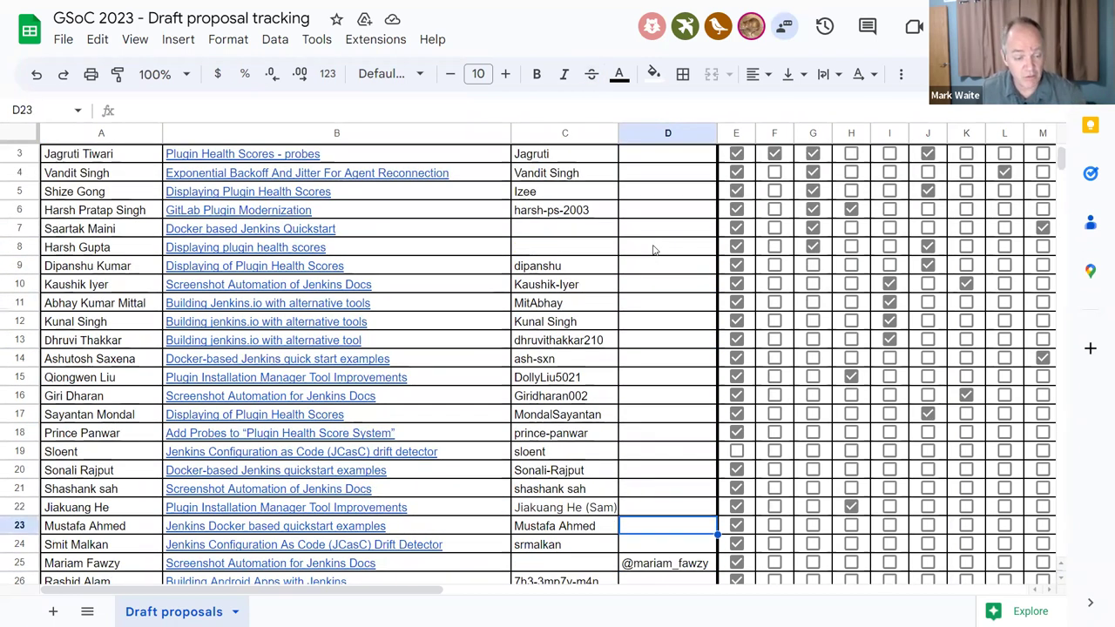
key("Up")
key("Up")
key("Up")
key("Up")
key("Up")
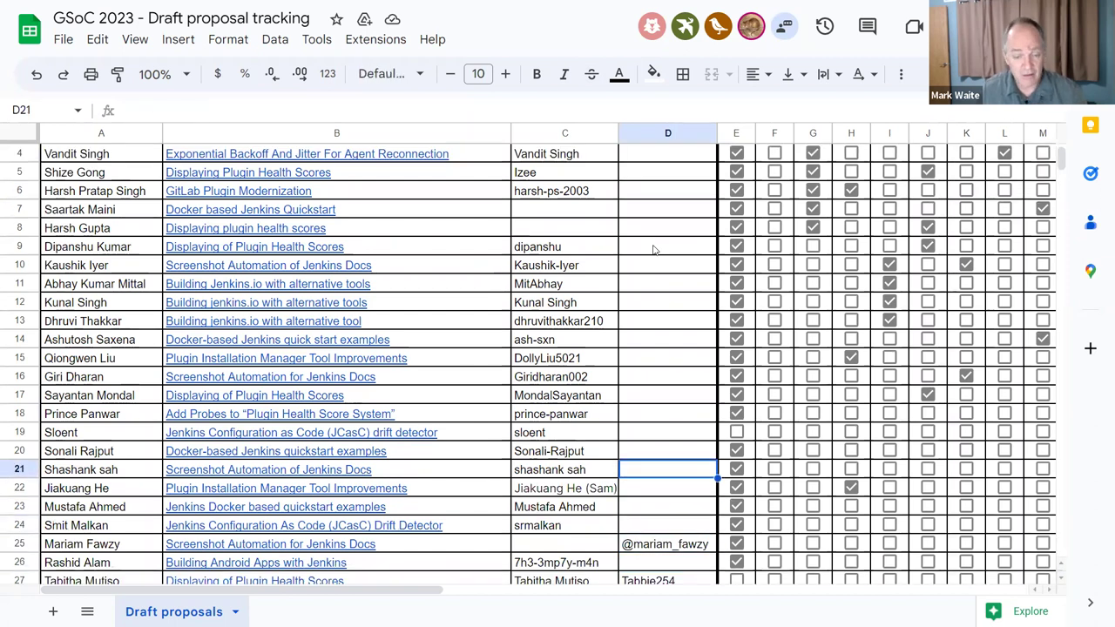
key("Right")
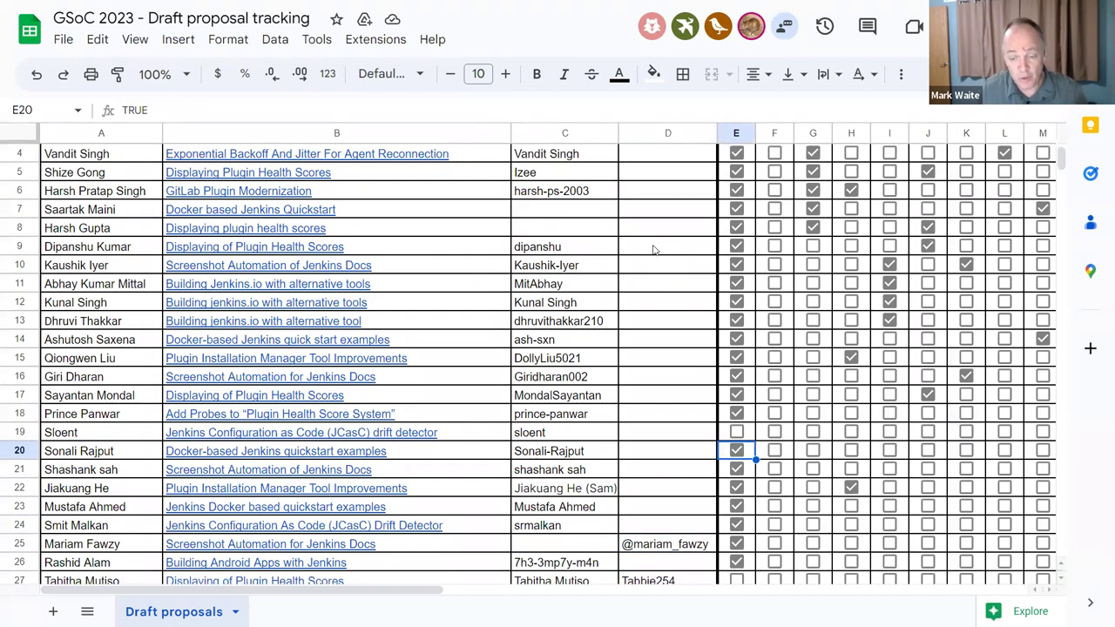
key("Up")
key("Up")
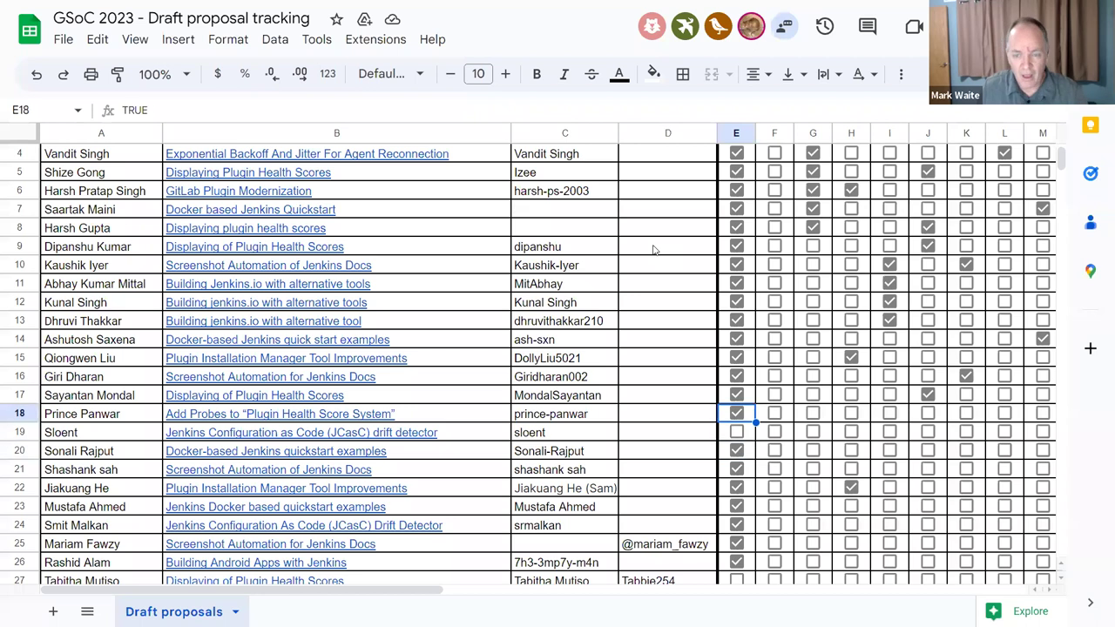
key("Up")
key("Up")
key("Up")
key("Up")
key("Up")
key("Up")
key("Up")
key("Up")
key("Up")
key("Up")
key("Up")
key("Right")
key("Right")
key("Up")
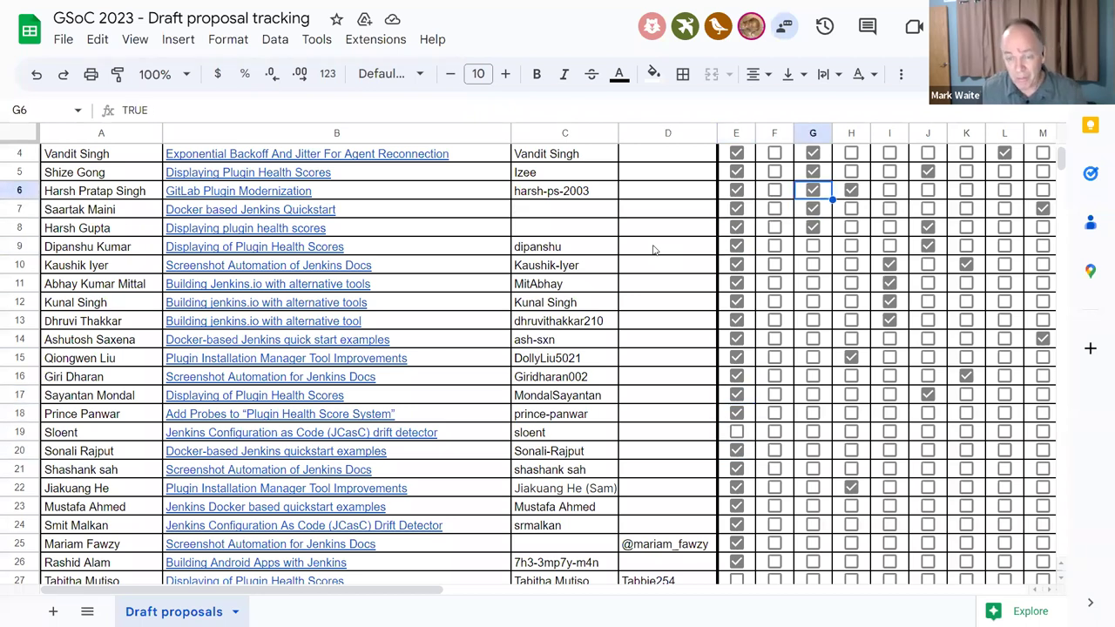
key("Up")
key("Up")
key("Up")
key("Up")
key("Down")
key("Down")
key("Down")
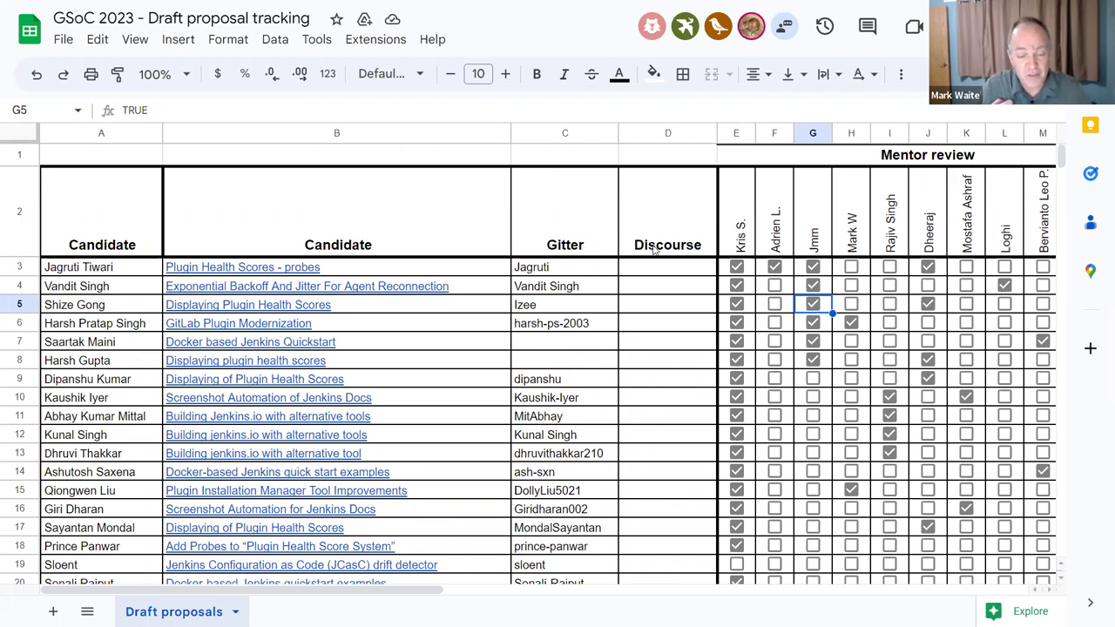
key("Right")
key("Right")
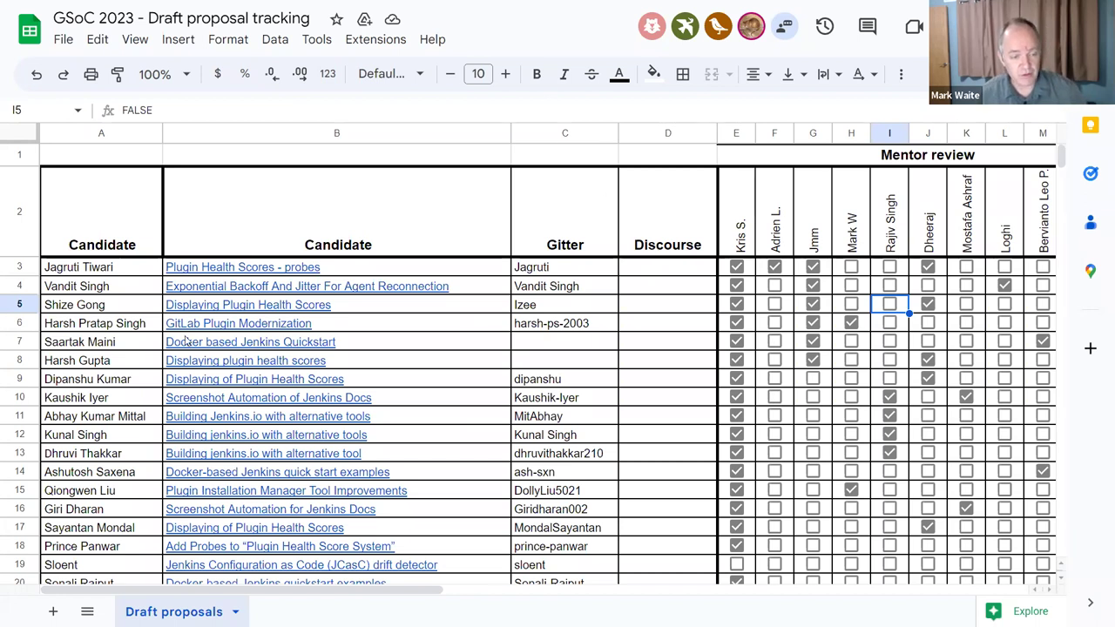
Select row 7's proposal link and candidate, then zoom out to 125% to show the Reviews totals
mouse_move(351, 365)
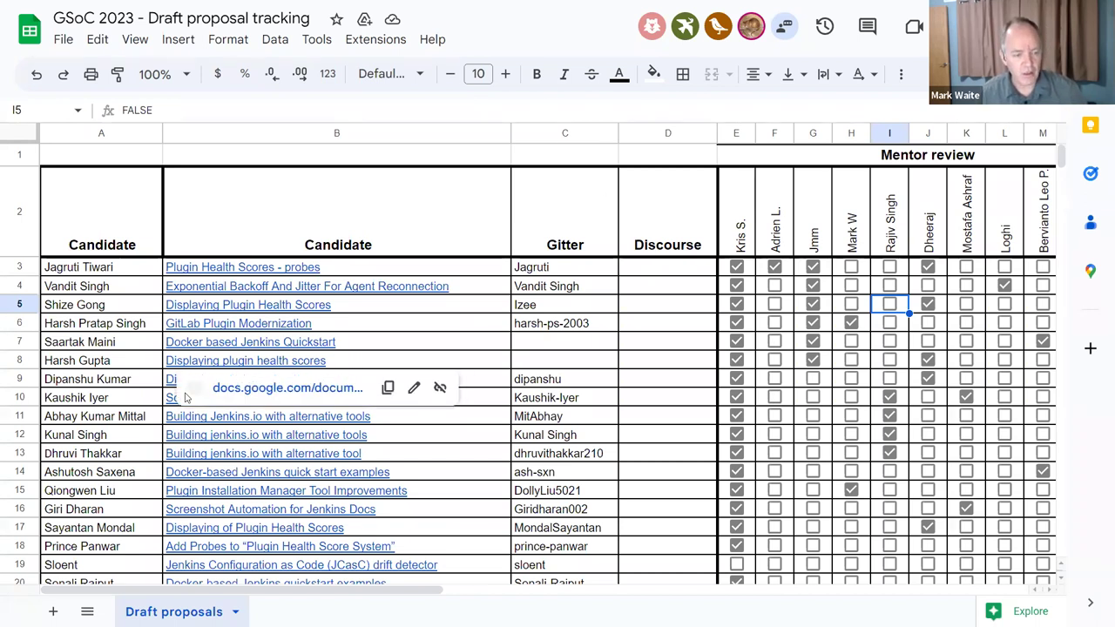
left_click(358, 346)
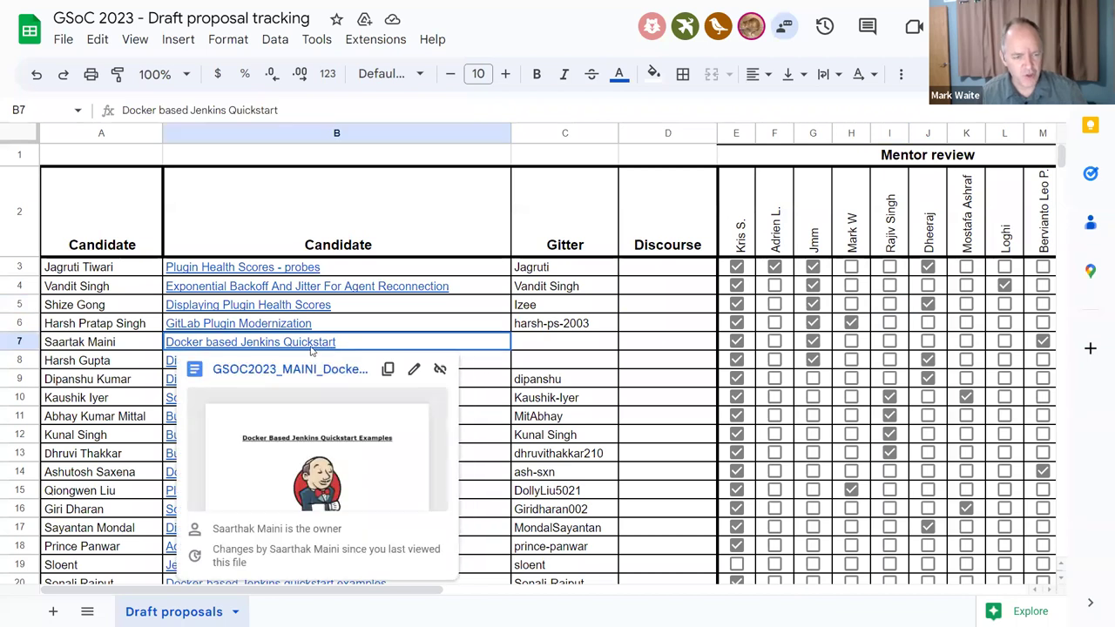
left_click(61, 358, "shift")
left_click(75, 347, "shift")
left_click(81, 346)
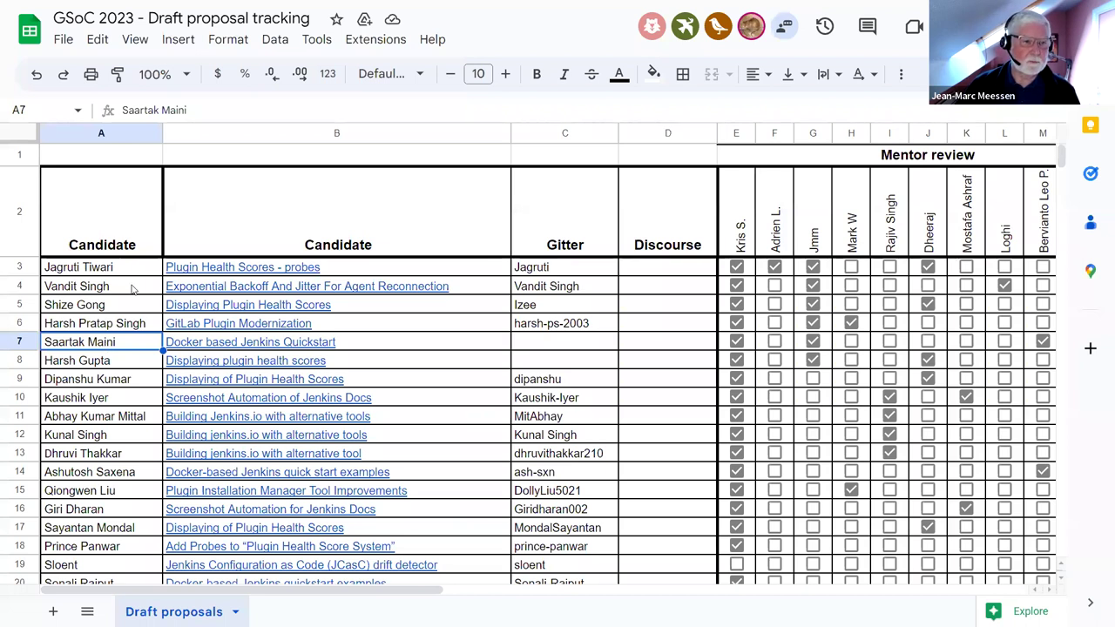
key("ctrl+minus")
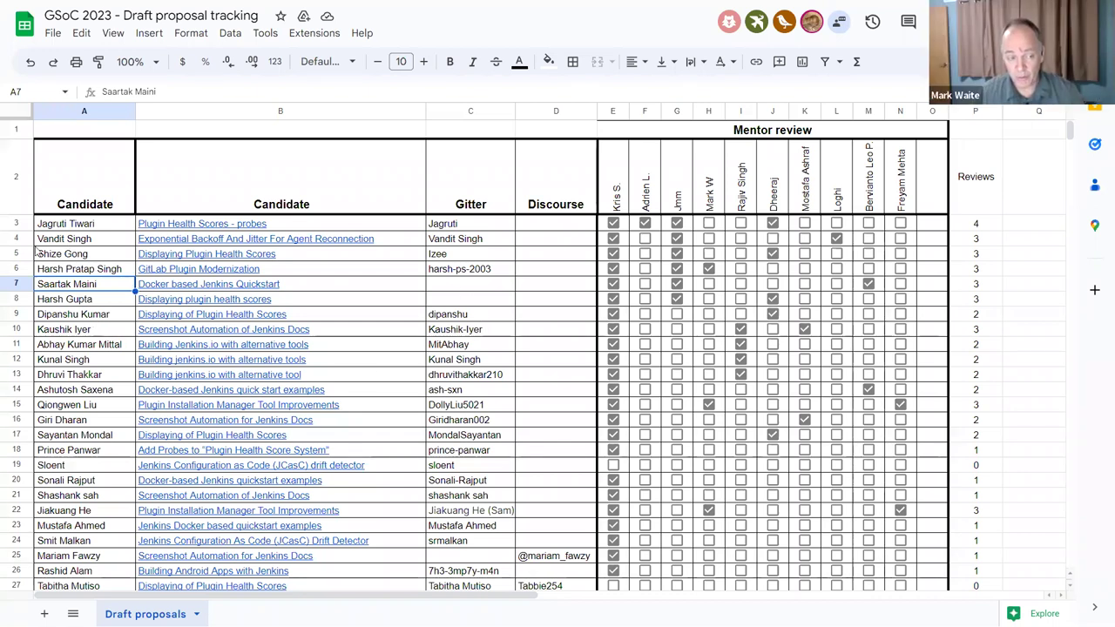
left_click(78, 238)
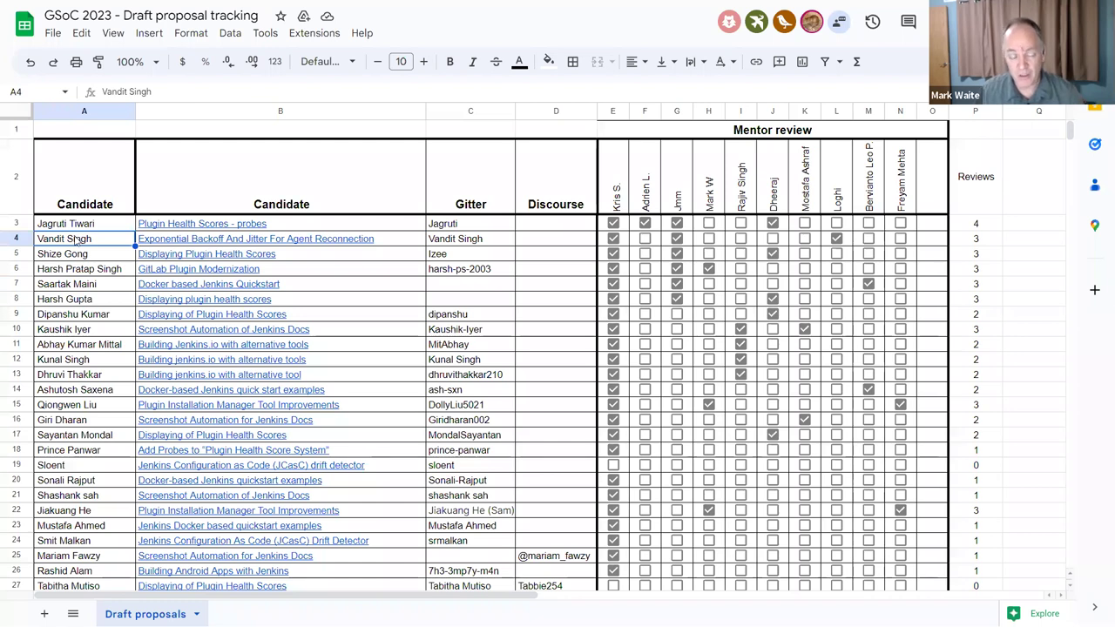
right_click(76, 241)
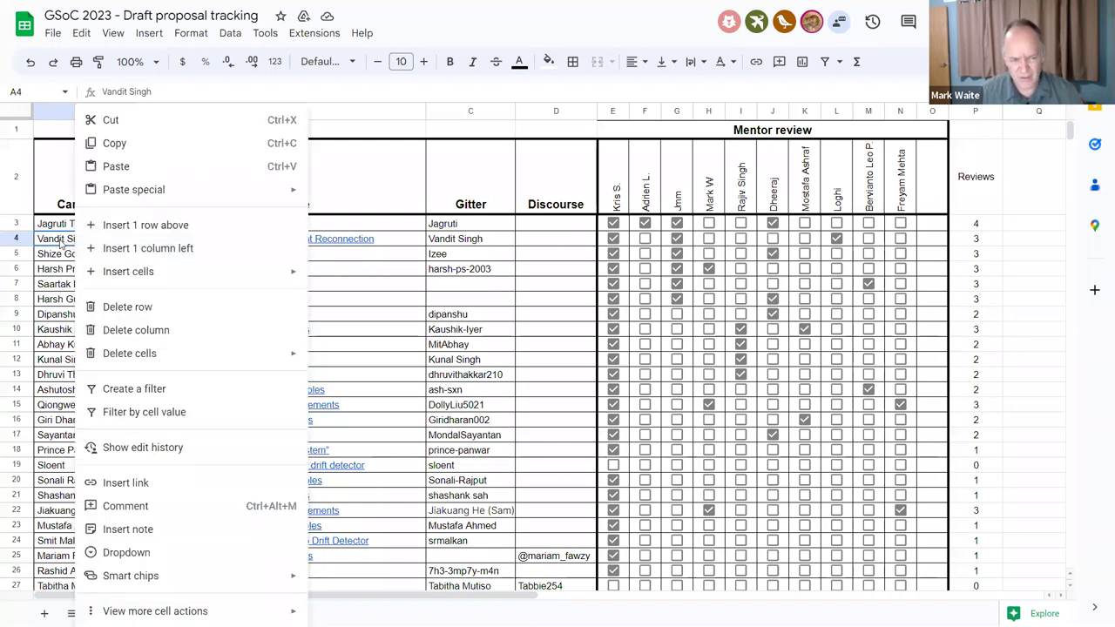
key("Escape")
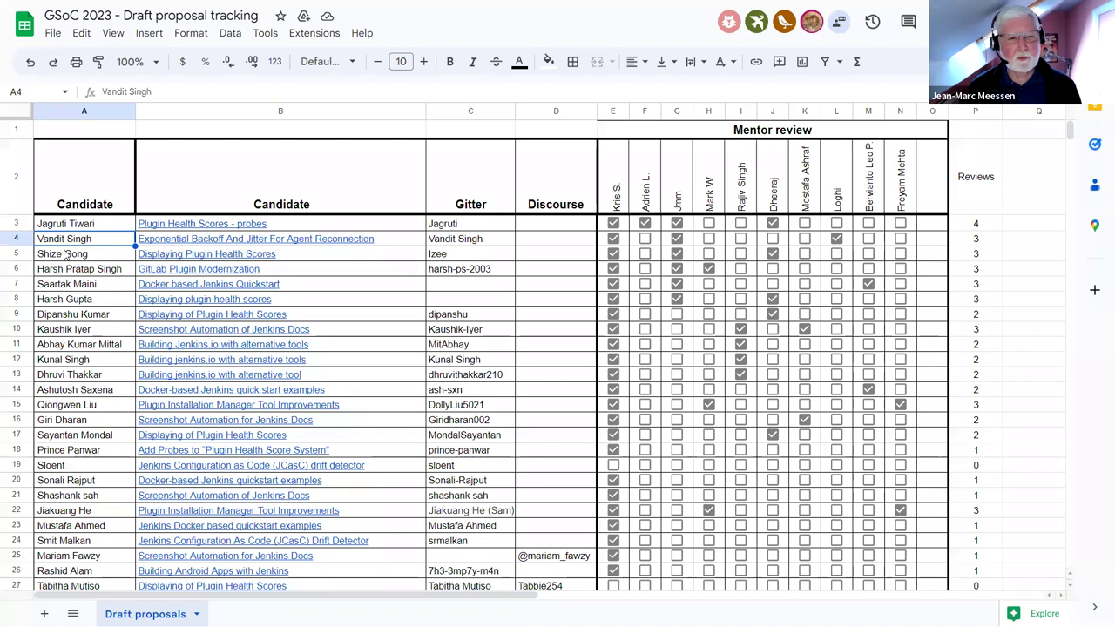
left_click(66, 253)
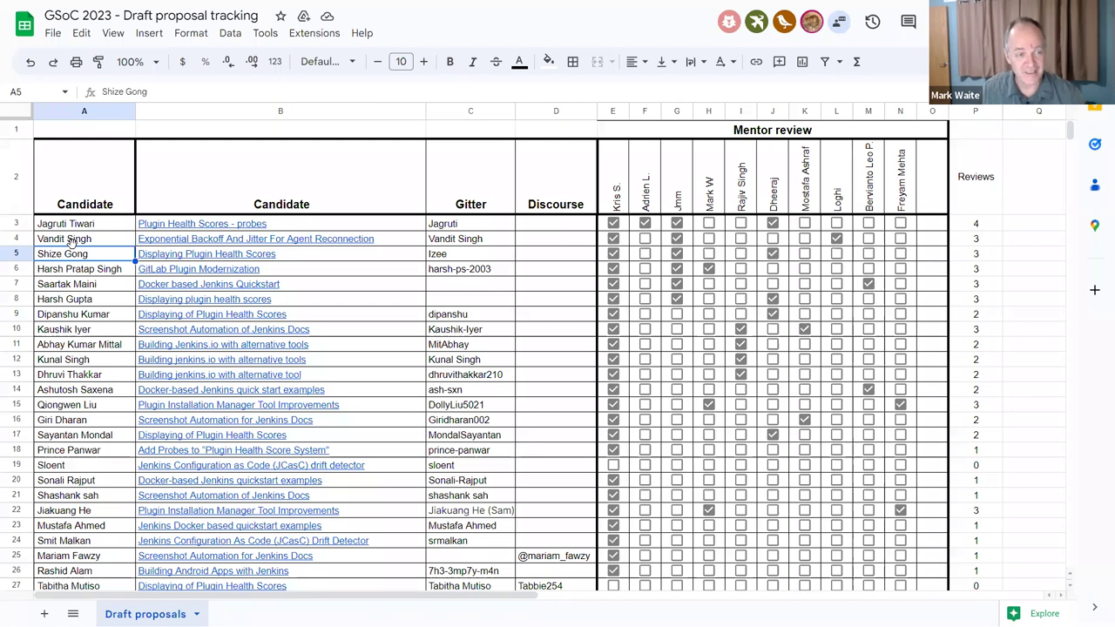
key("F11")
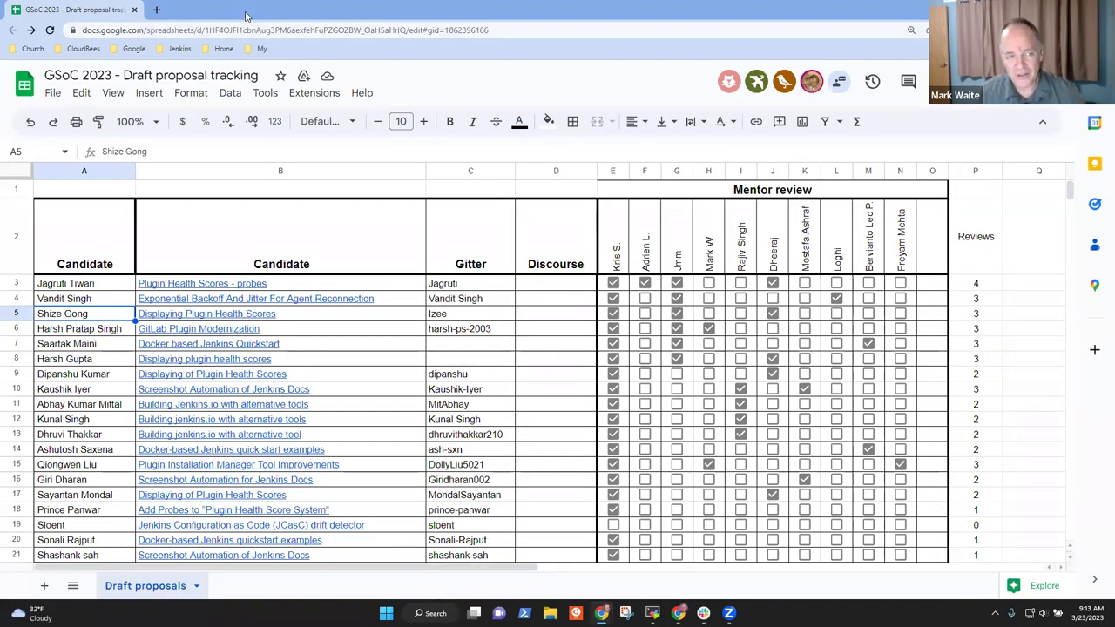
key("alt+Tab")
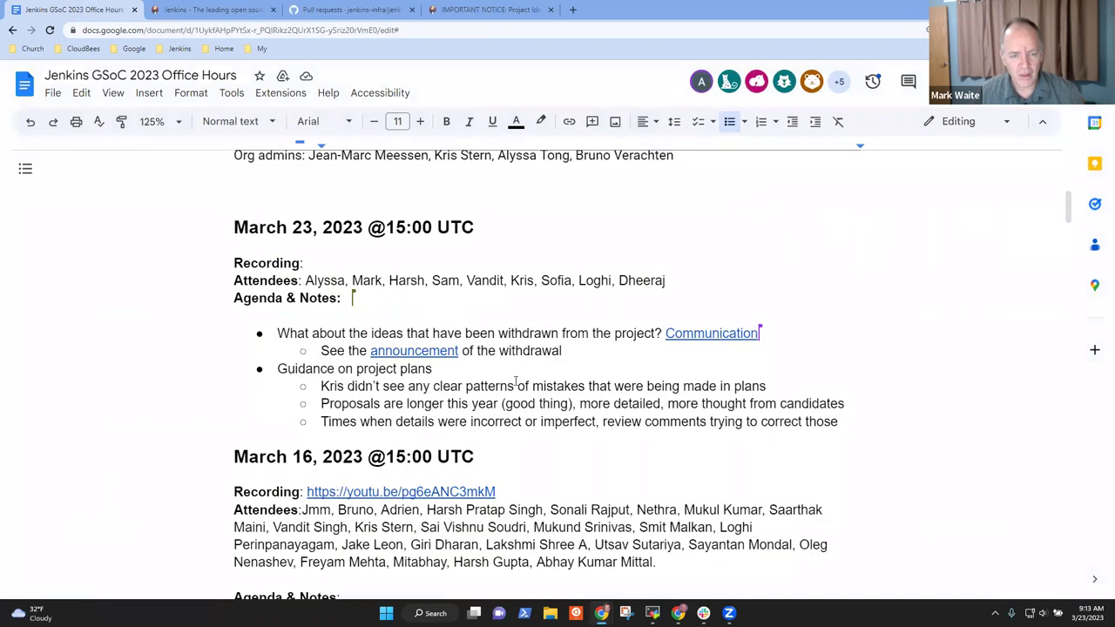
Move past the withdrawal and plan-guidance notes and add an empty top-level bullet after the last guidance note
triple_click(446, 340)
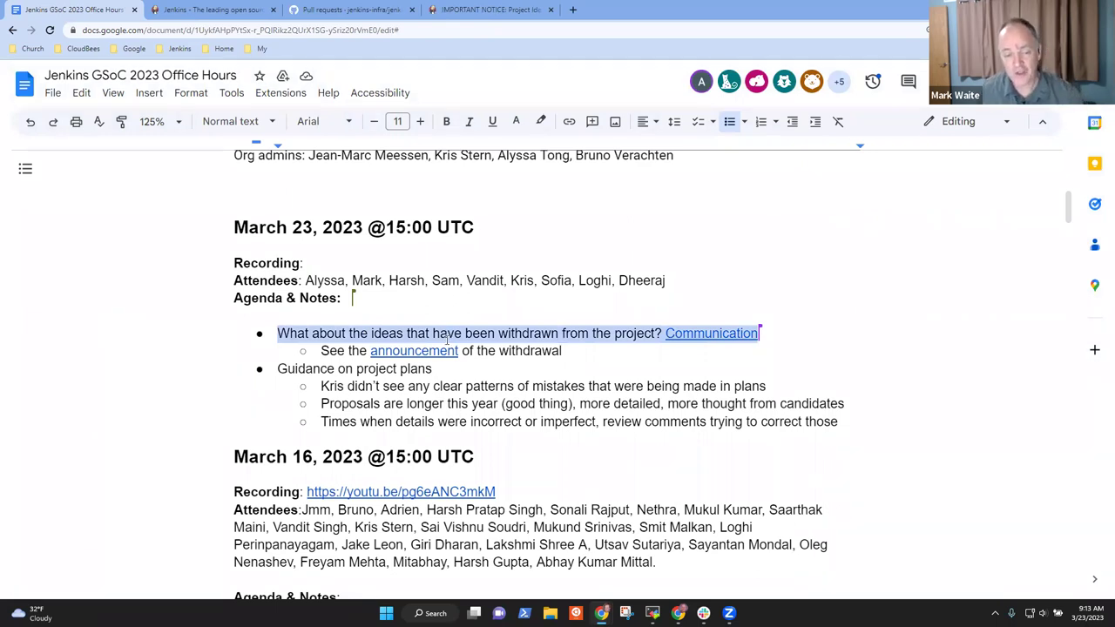
key("Down")
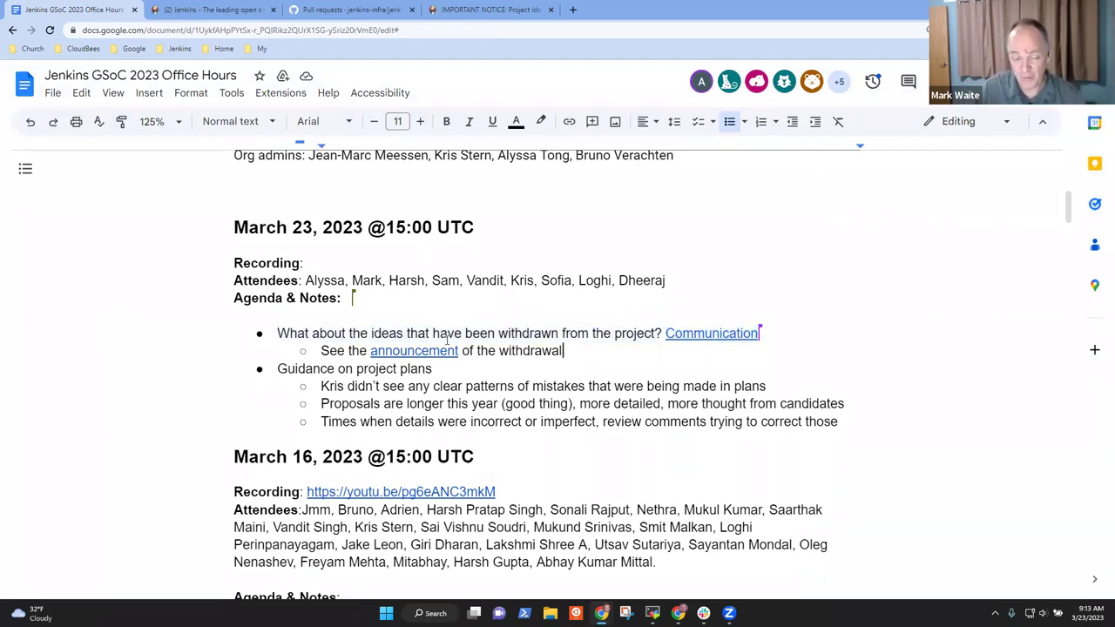
key("Down")
key("Right")
key("shift+End")
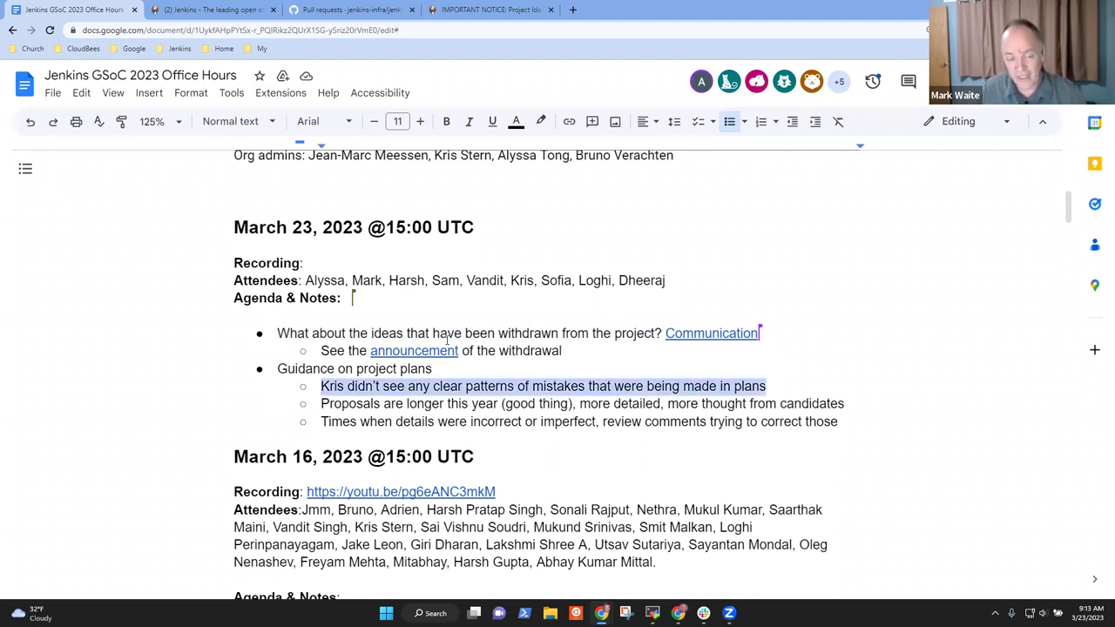
key("Down")
key("Down")
key("End")
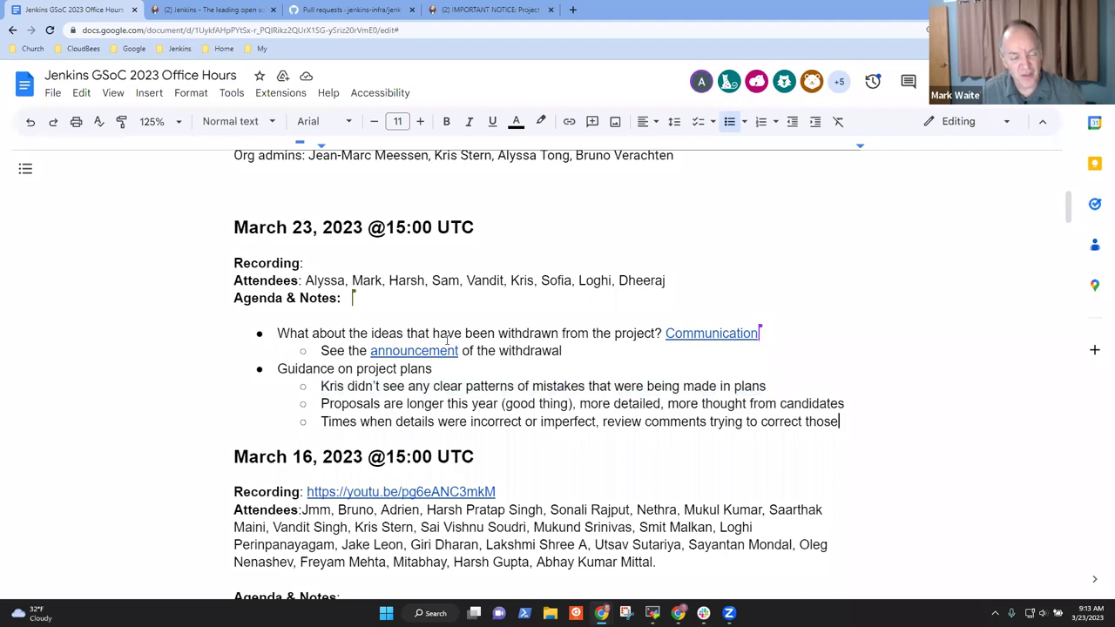
key("Return")
key("shift+Tab")
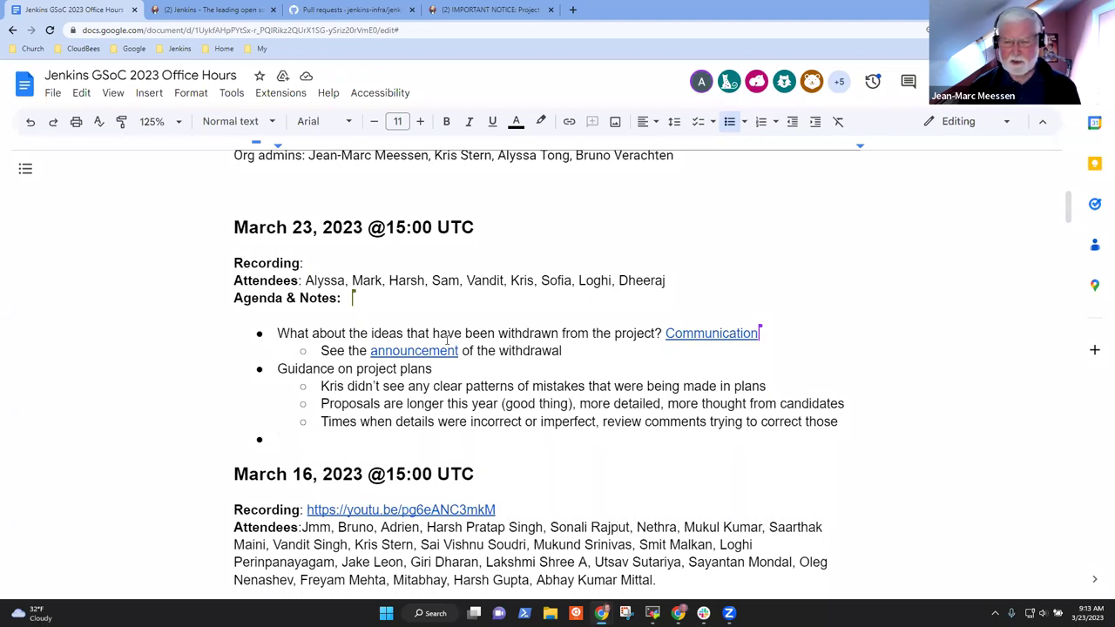
Add a 'General message from' bullet naming the mentor, with sub-point 'Not an easy decision to withdraw an idea, wanted to do it as early as we could'
type("General message from")
key("BackSpace")
type("m Jean-Marc")
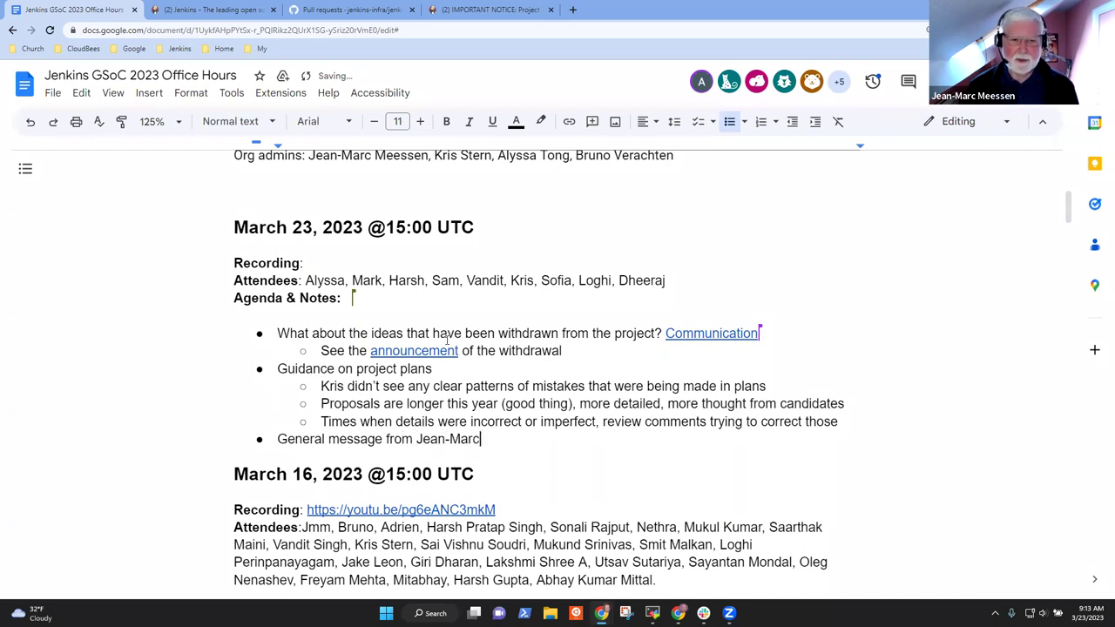
key("Return")
key("Tab")
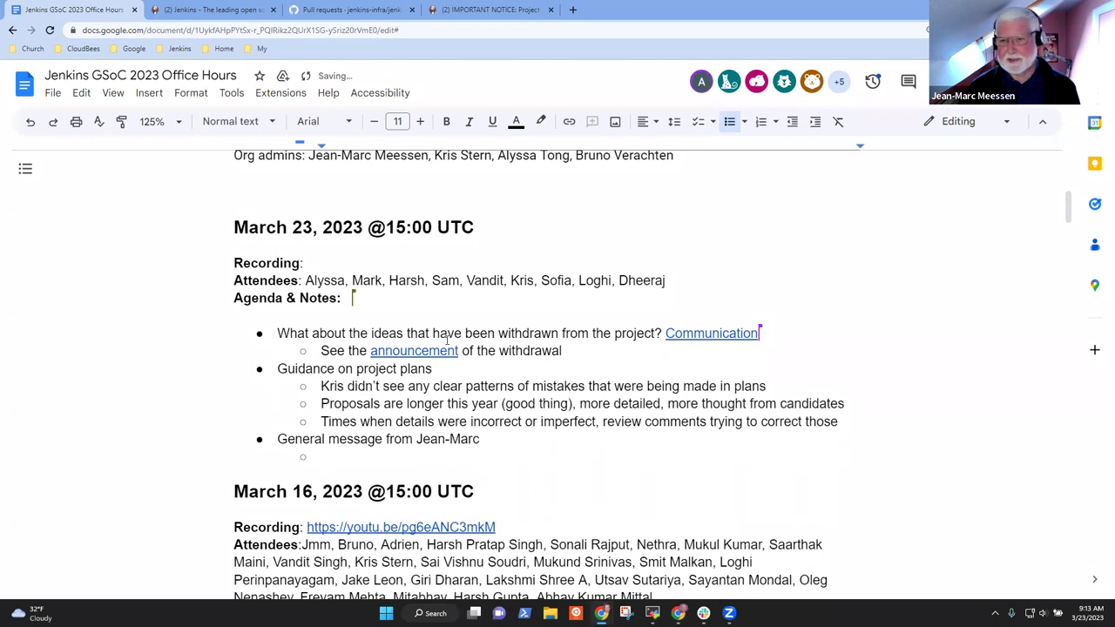
type("Not an ea")
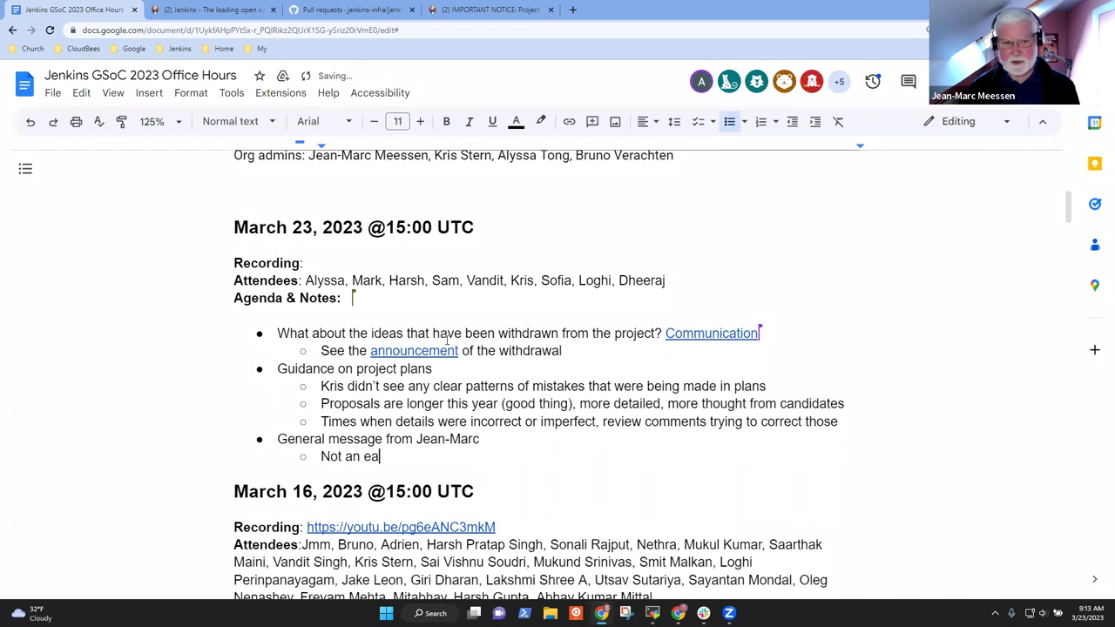
type("sy decision to withdraw ")
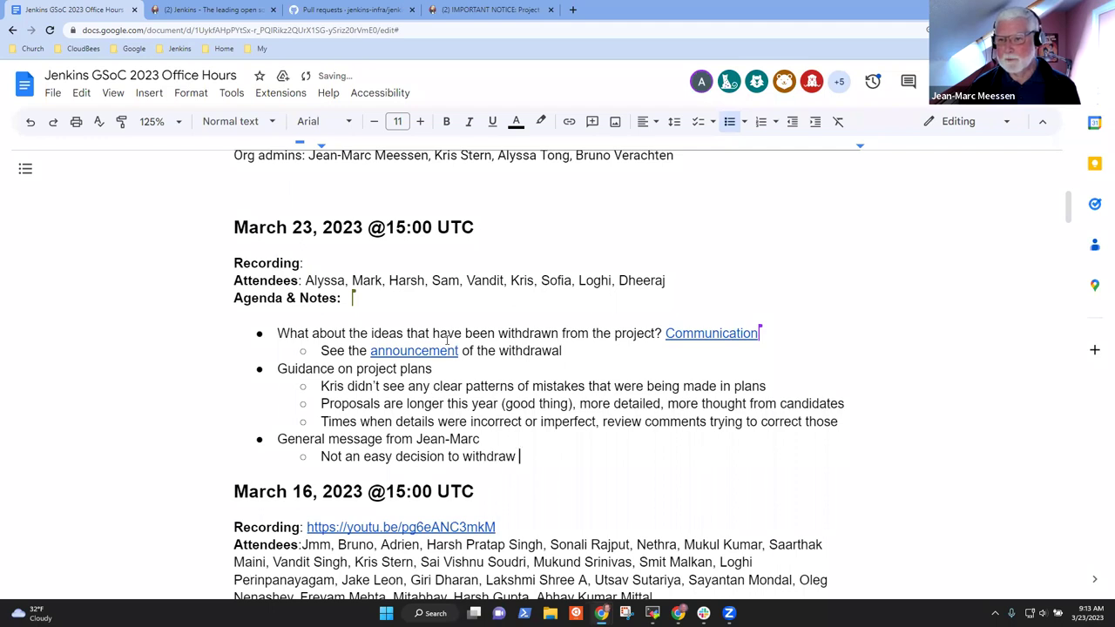
type("a pro")
key("BackSpace")
key("BackSpace")
key("BackSpace")
type("n idea, wanted to do it as early as we could")
key("Return")
Add the sub-point 'Allow potential contributors to propose another idea'
type("Allow pote")
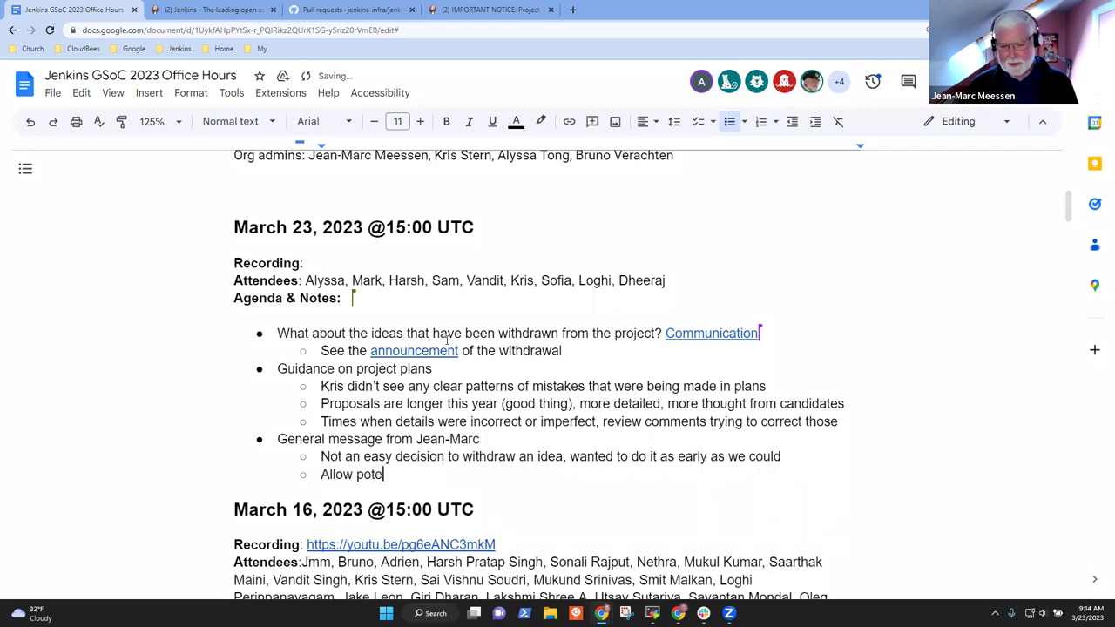
type("ntial contmributors to")
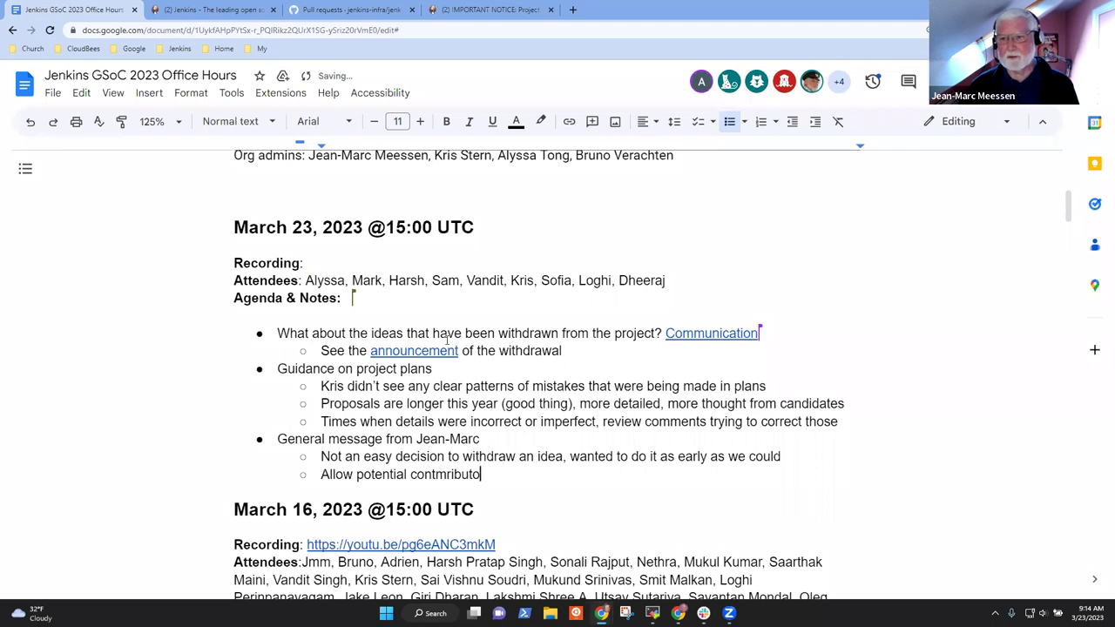
key("BackSpace")
key("BackSpace")
key("BackSpace")
key("ctrl+BackSpace")
type("contributors to ")
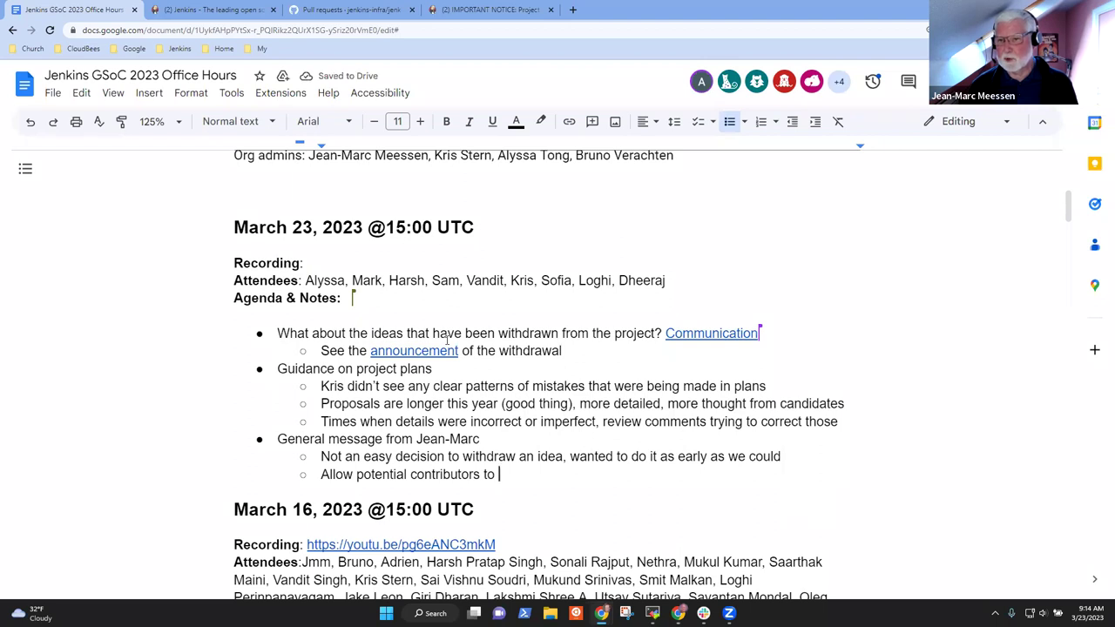
type("propose other")
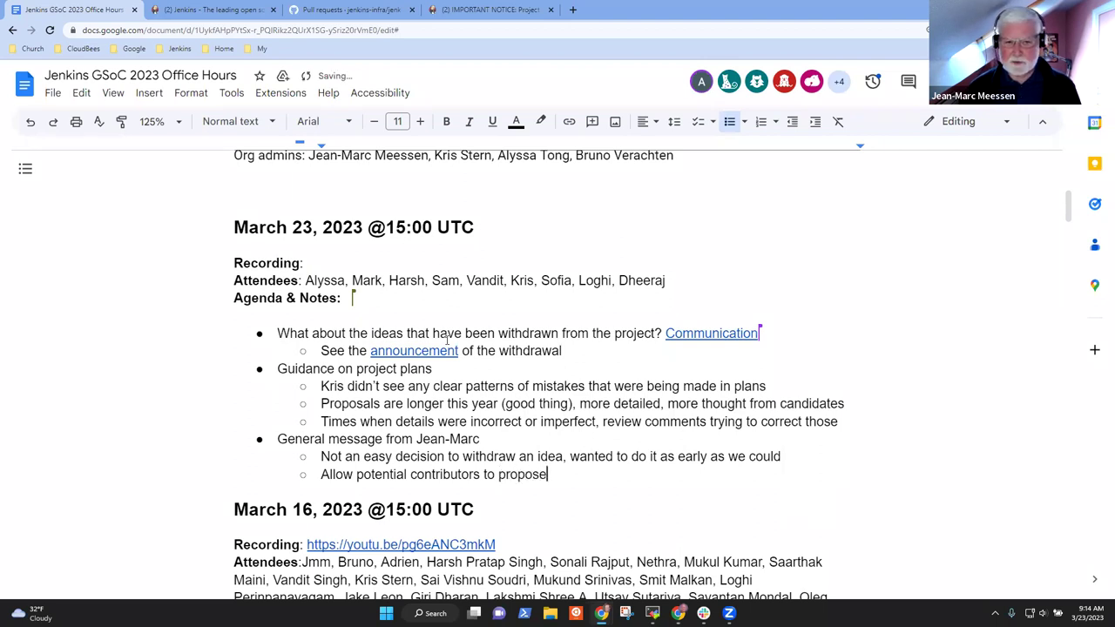
key("BackSpace")
key("BackSpace")
key("BackSpace")
key("BackSpace")
key("BackSpace")
type("a")
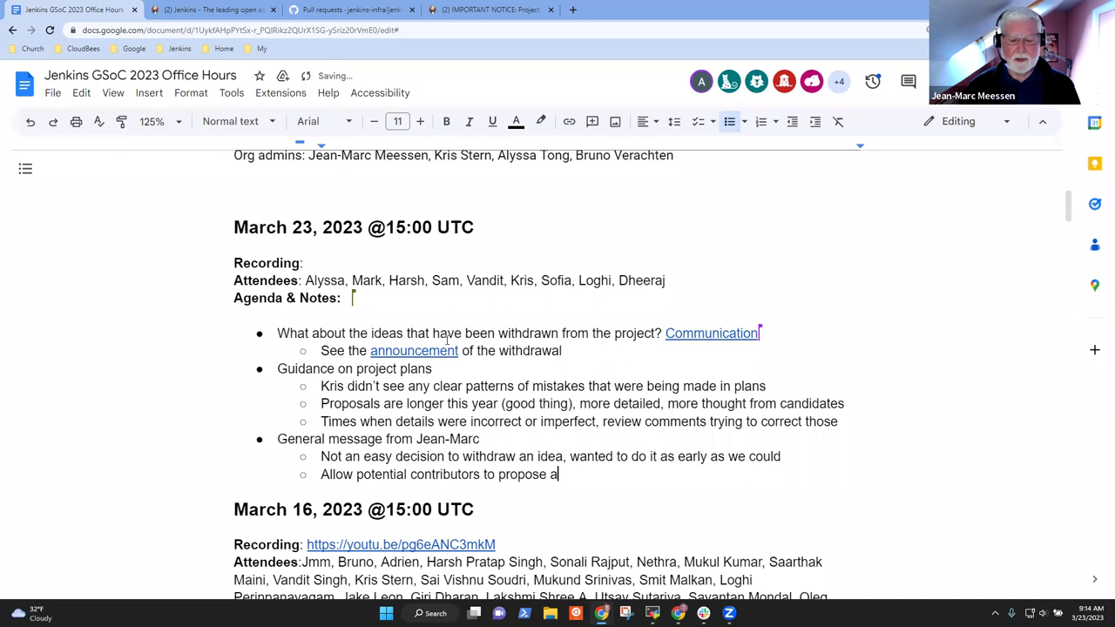
type("n")
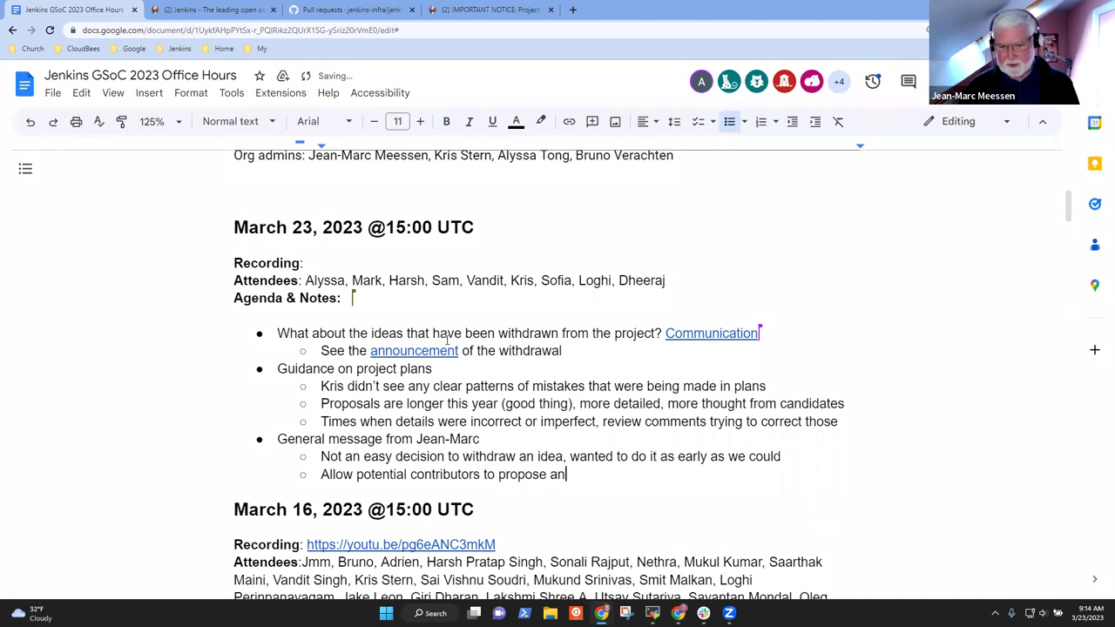
type("other idea")
key("Return")
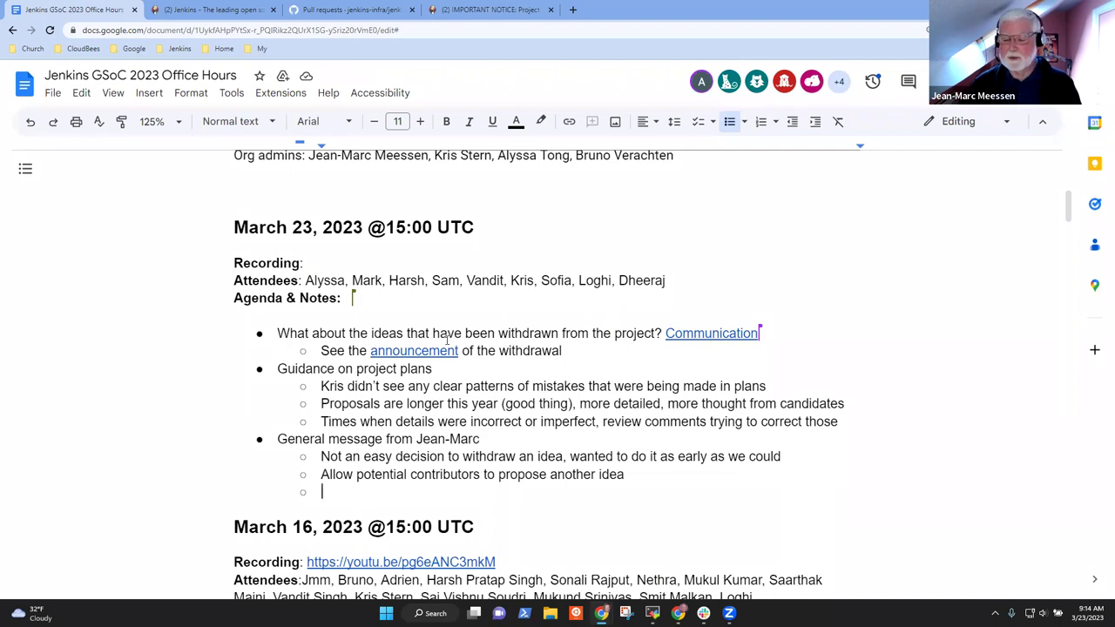
Add sub-points 'Balancing the timing of that decision' and 'Reasoning behind the decision'
type("Bala")
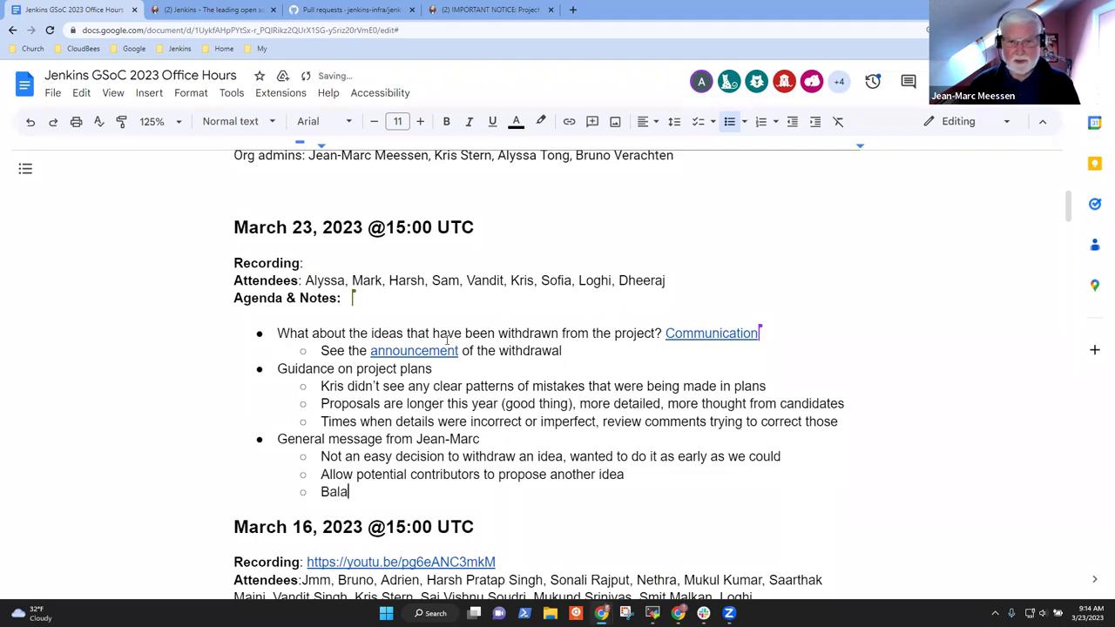
type("nc")
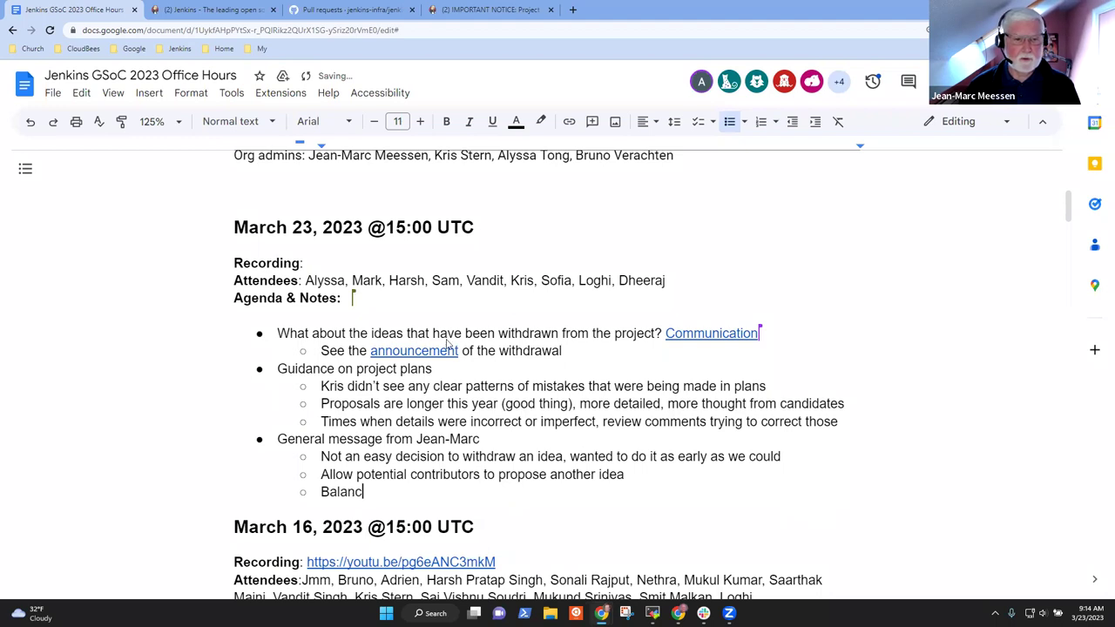
key("ctrl+BackSpace")
type("Bra")
key("BackSpace")
key("BackSpace")
type("alanc")
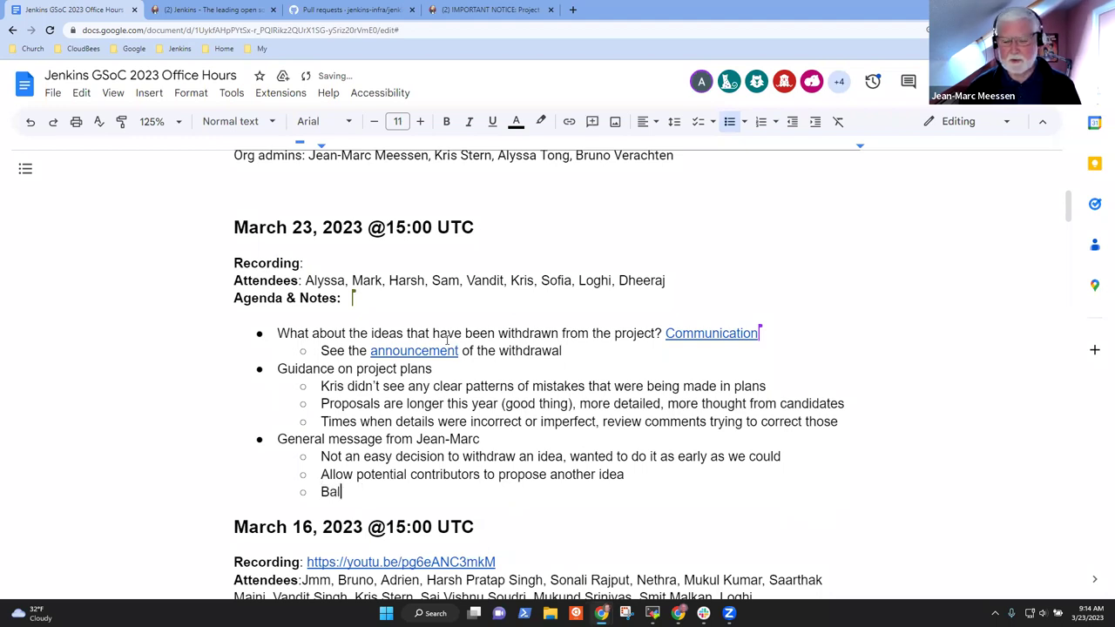
key("BackSpace")
key("BackSpace")
type("ncin")
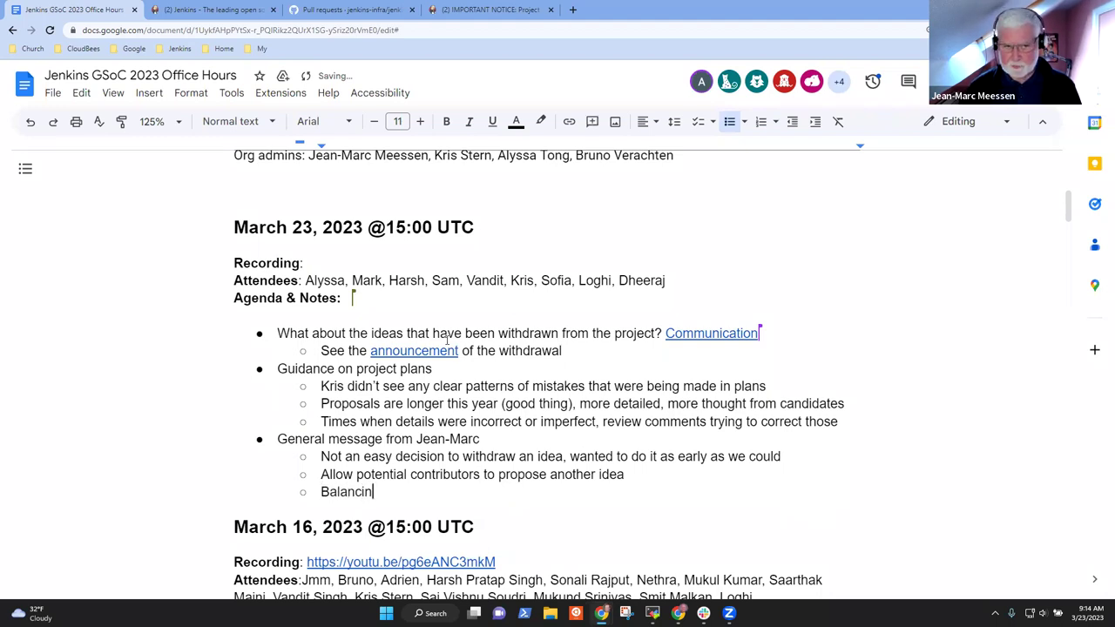
type("g")
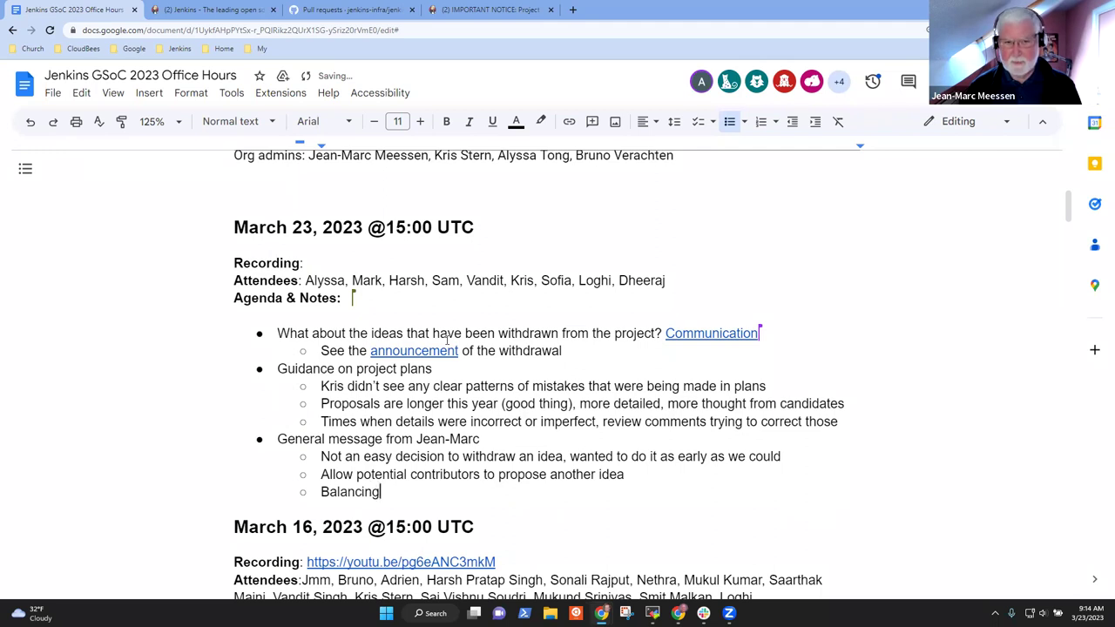
type(" the timing of that decision")
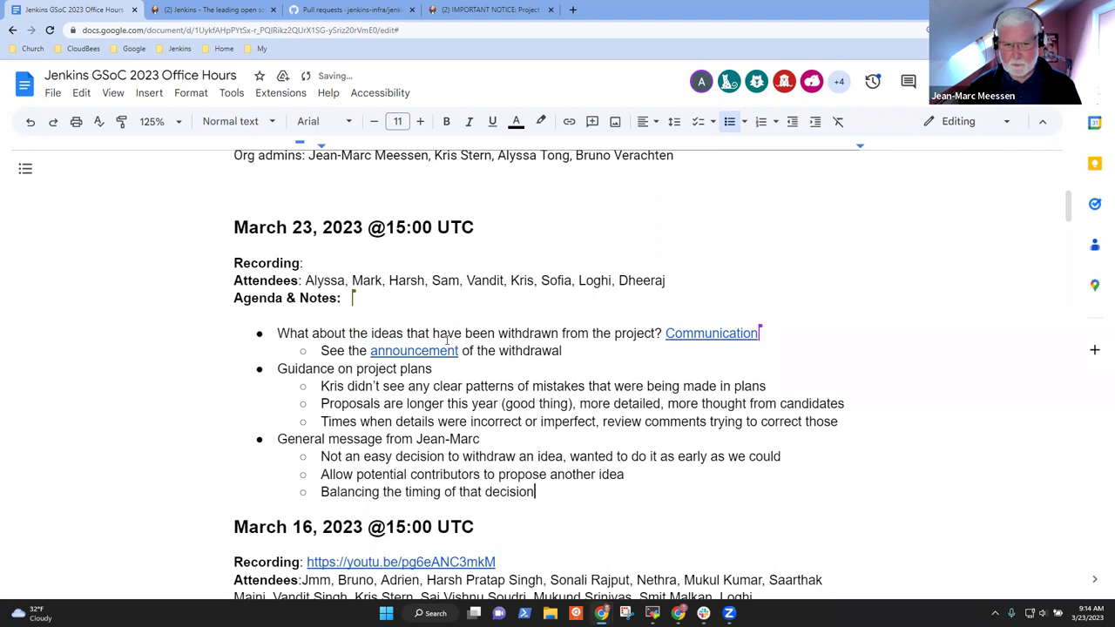
key("Return")
type("Reas")
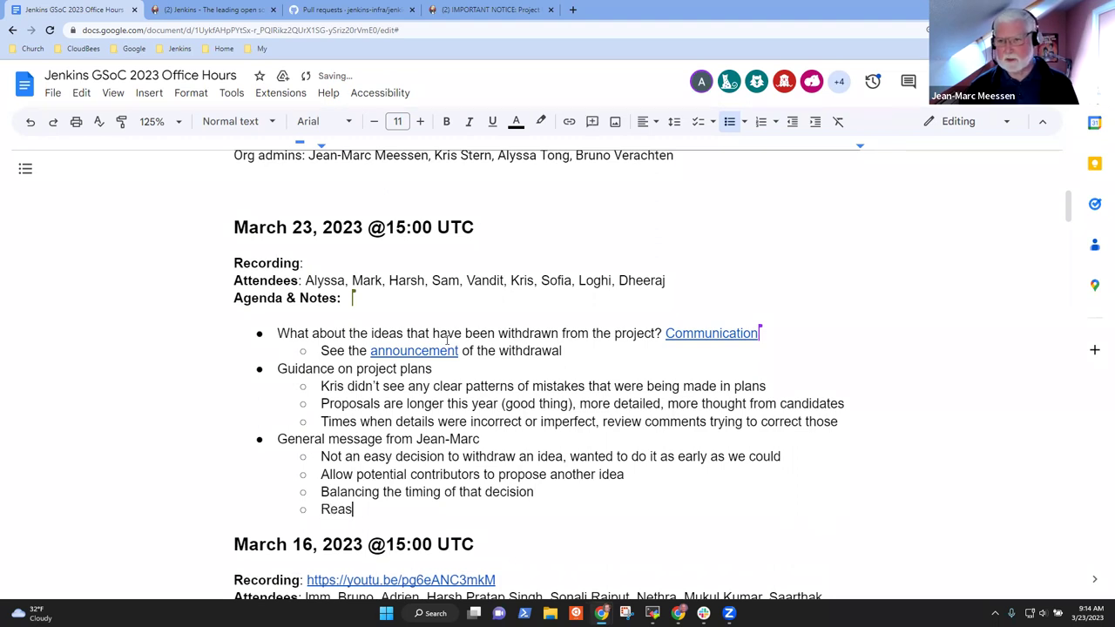
type("oning behind the decision")
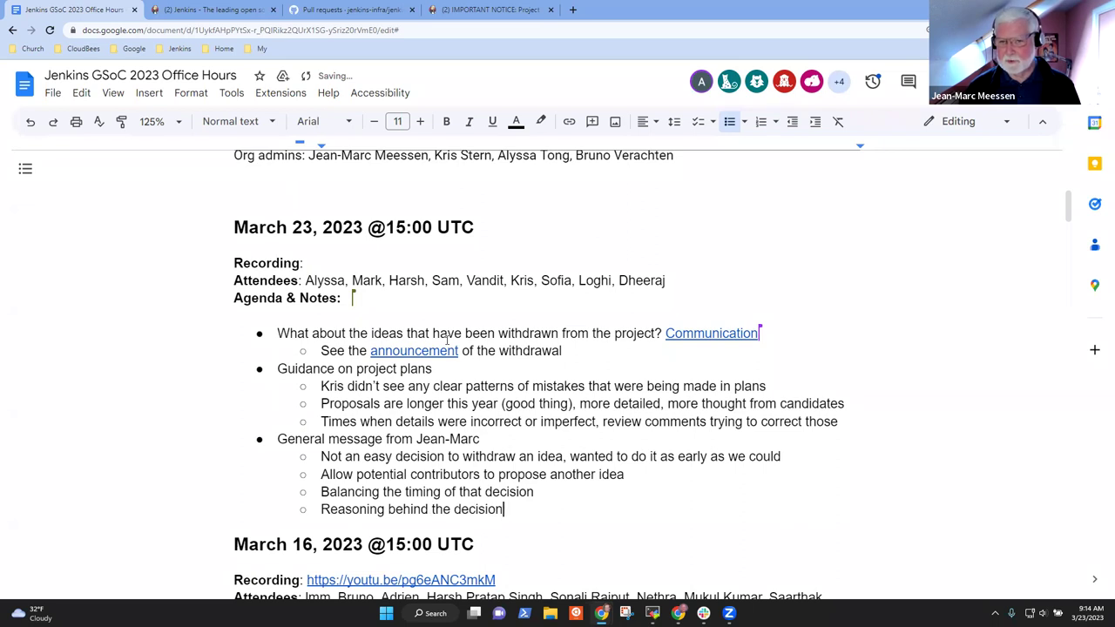
Nest 'Respect the time and effort from contributors' and 'Assure the contributor has best chance of success with strong mentors'
key("Return")
key("Tab")
type("Respe")
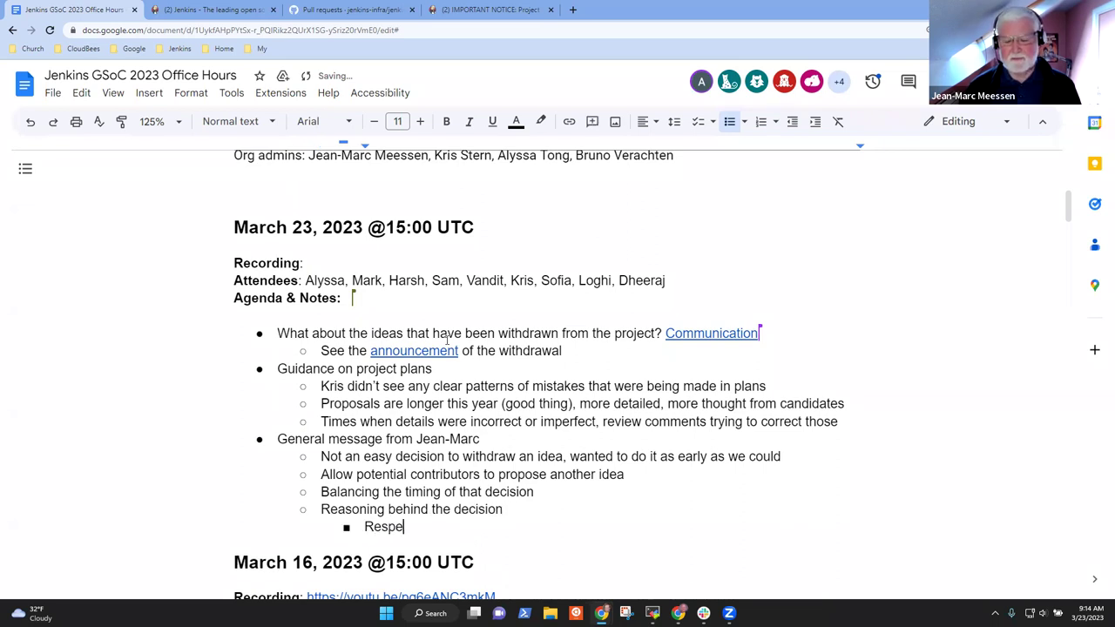
type("ct the time and ")
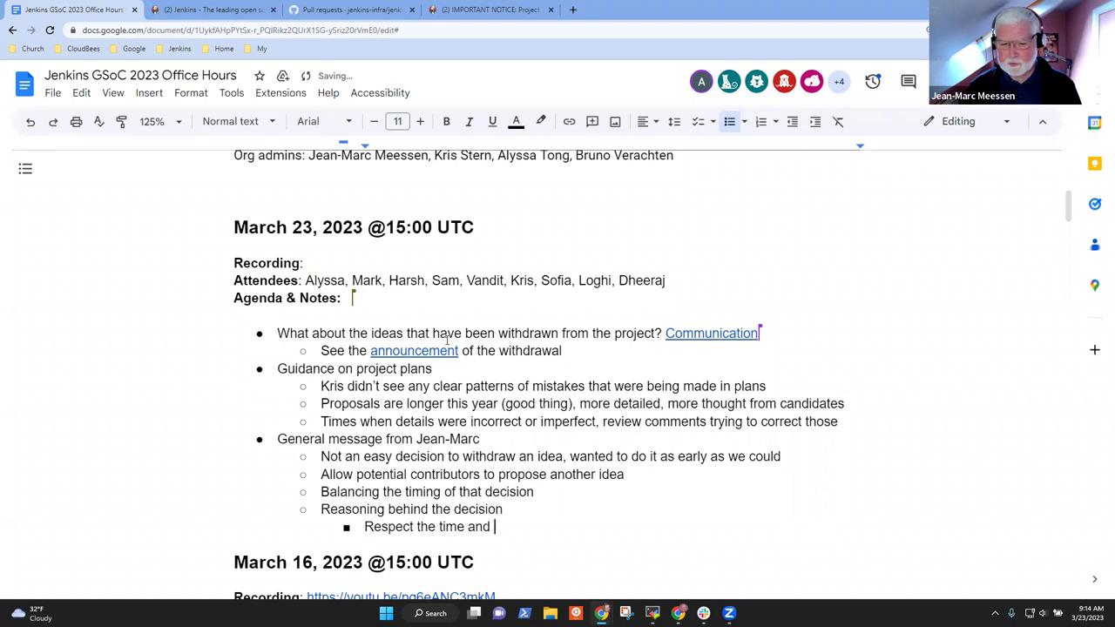
type("effort required")
key("ctrl+BackSpace")
type("f")
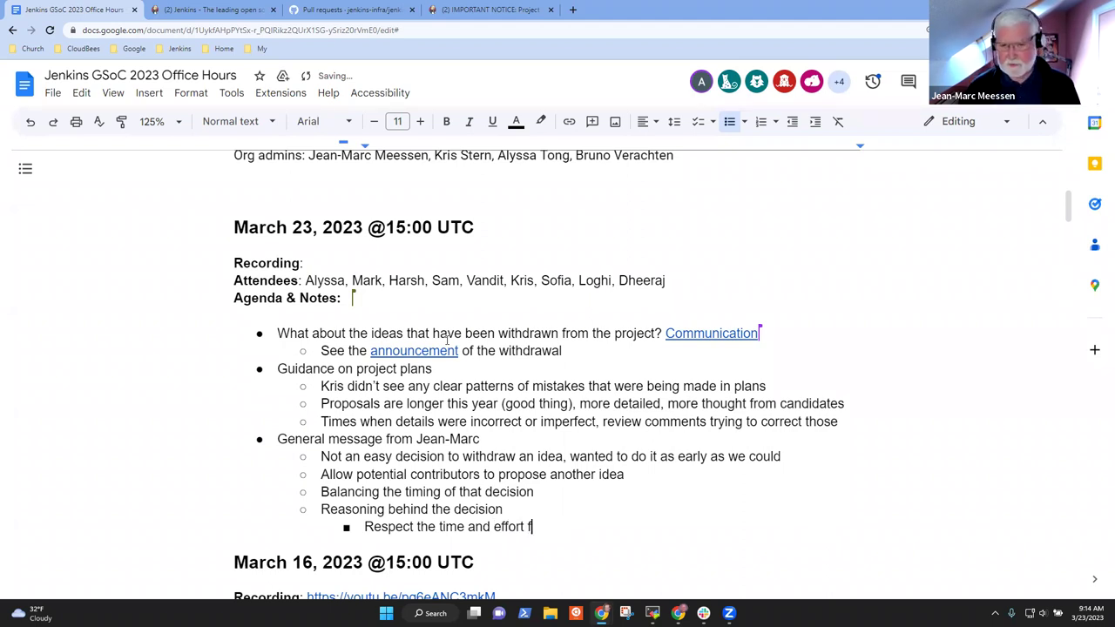
type("rom contributors")
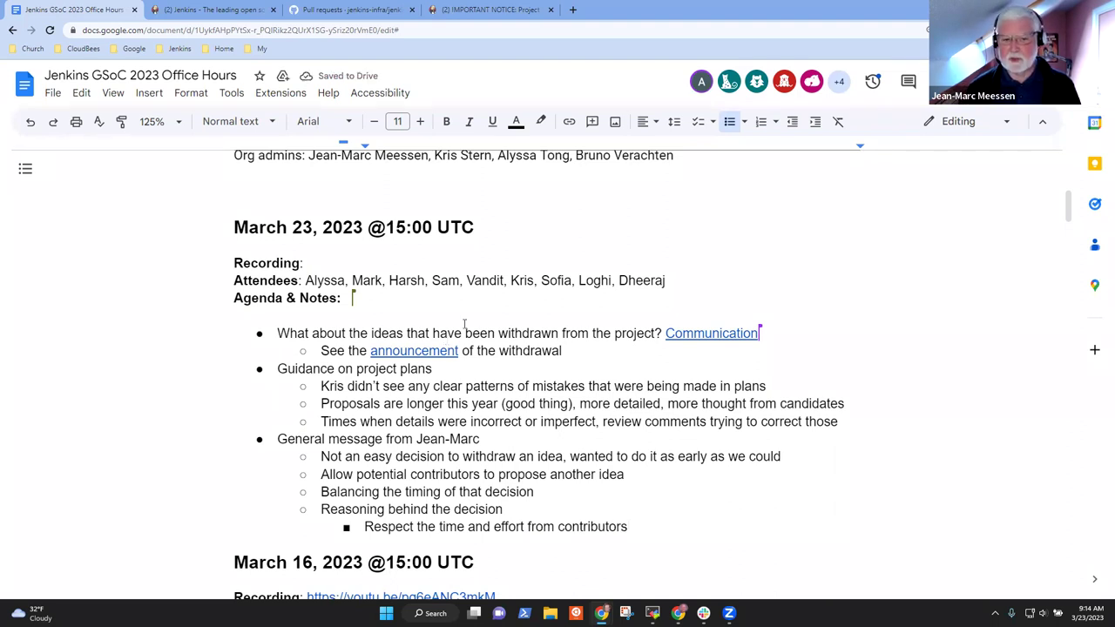
key("Return")
type("Assure th")
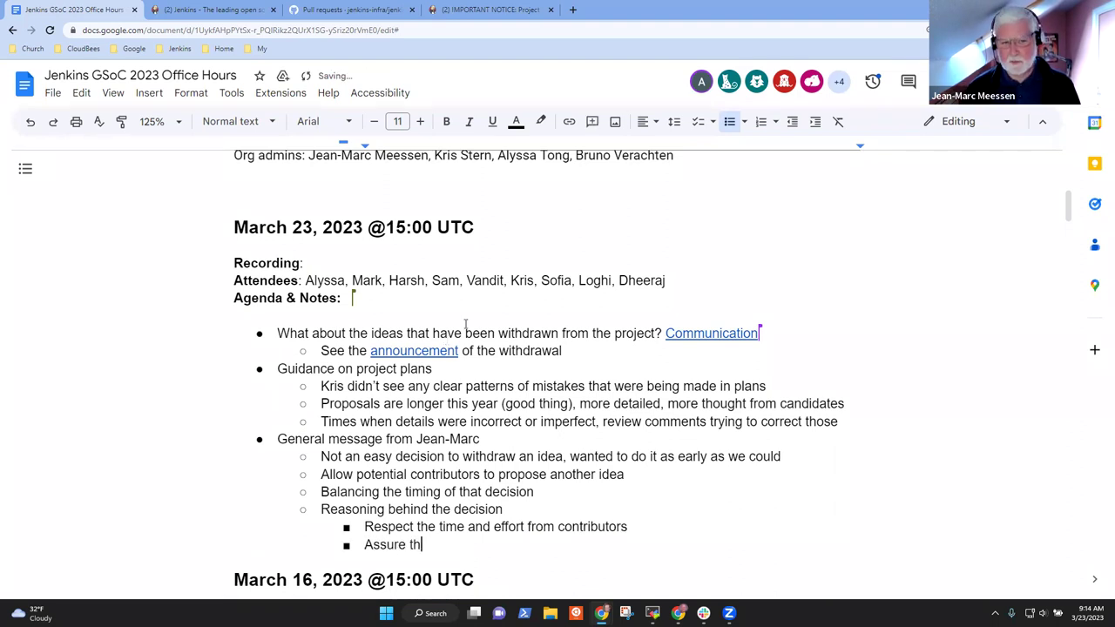
type("e contributor has best chance of success with strong mentors")
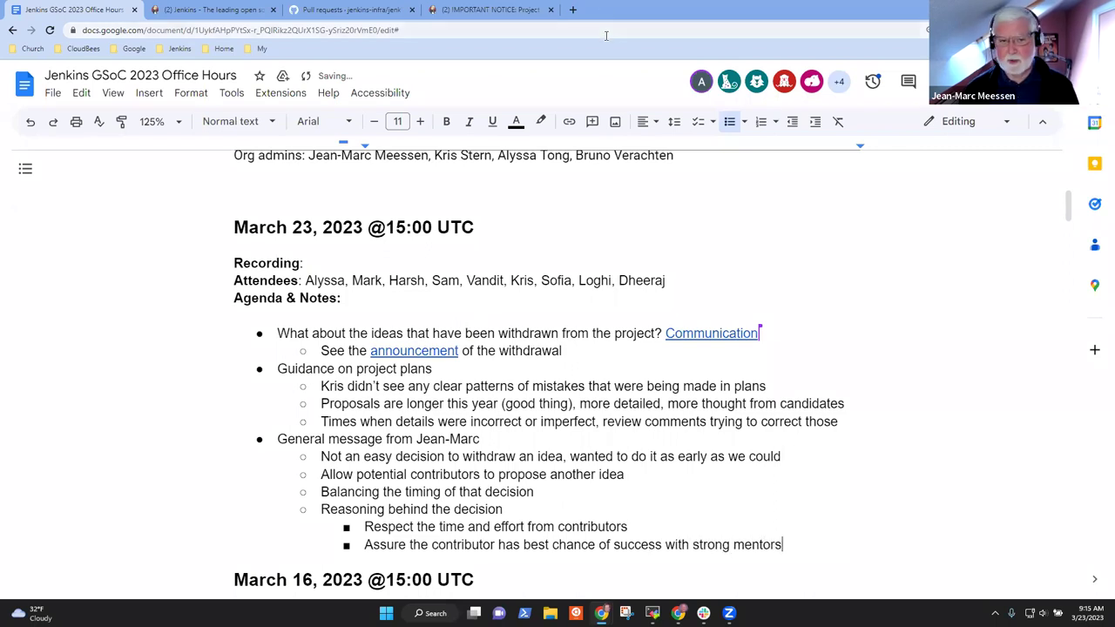
scroll(684, 186, "down", 2)
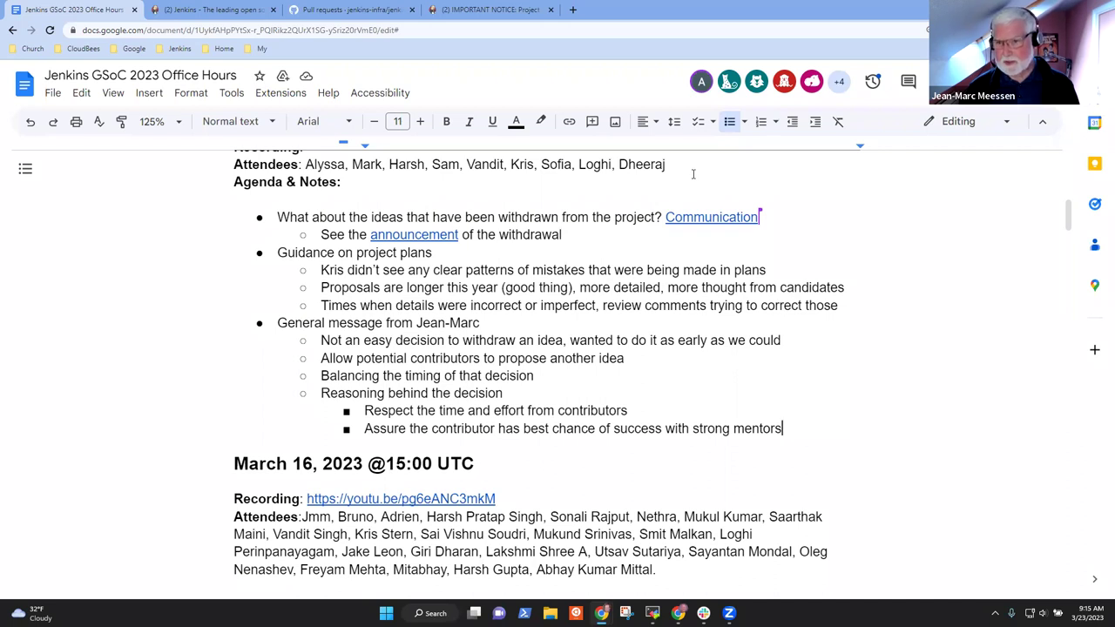
key("Return")
Add the second-level bullet 'If you need further discussion,' saying the mentor is happy to meet for additional discussion
key("shift+Tab")
type("If you need further discussion, Jean-Marc is happy to meet for additional discussion")
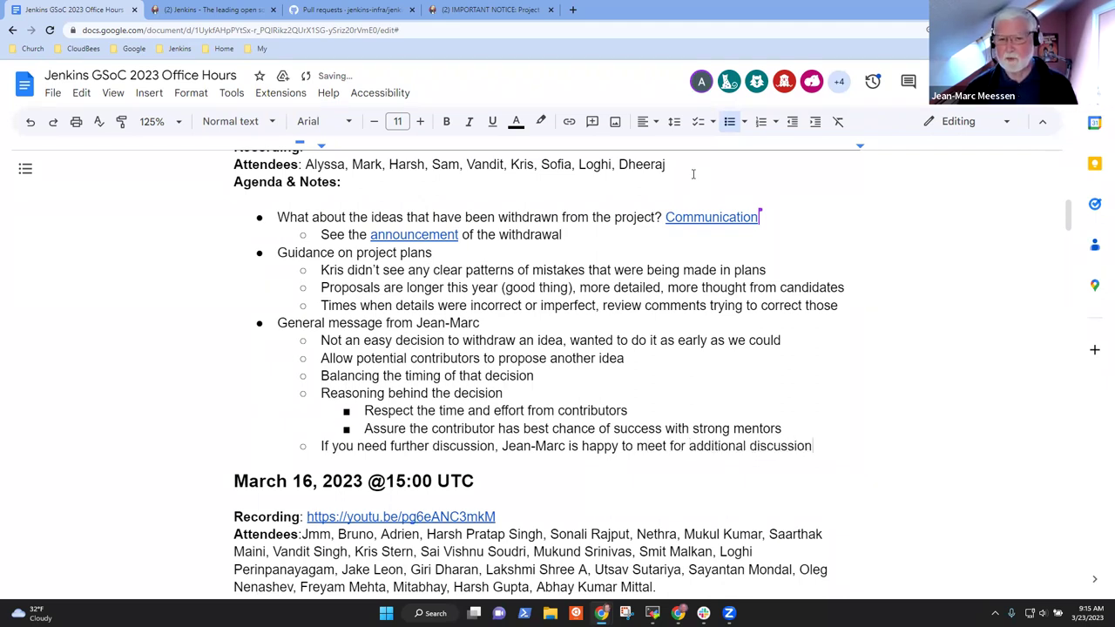
Nest the point 'Happy to meet by Zoom one at a time or in small group as needed'
key("Return")
key("Tab")
type("Happy to meet by Zoom with one person")
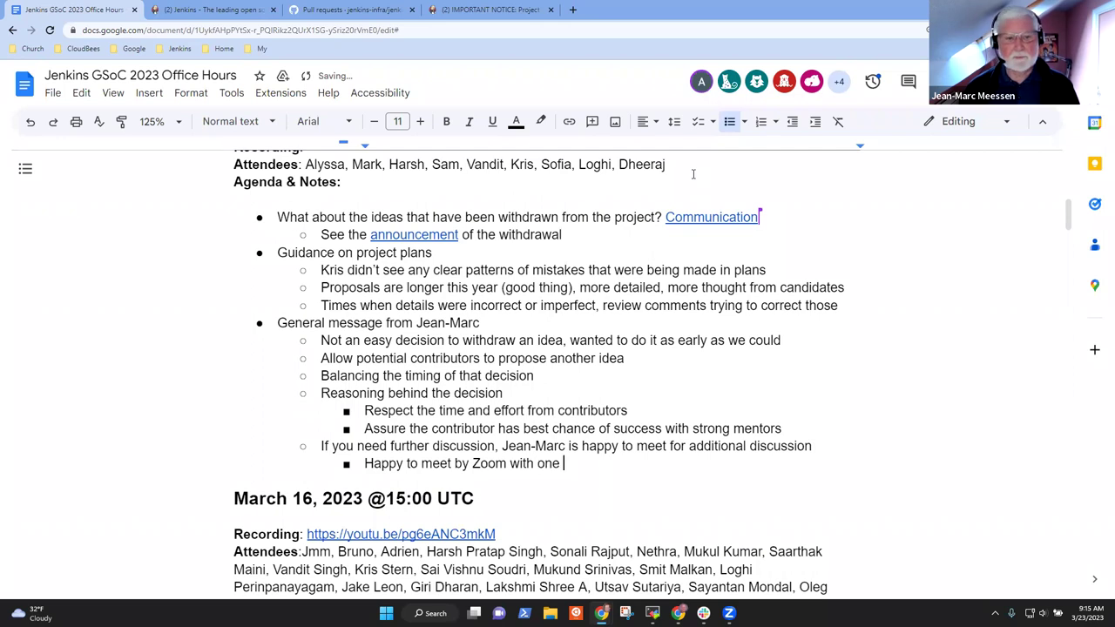
key("ctrl+BackSpace")
key("ctrl+BackSpace")
type("one at a time o")
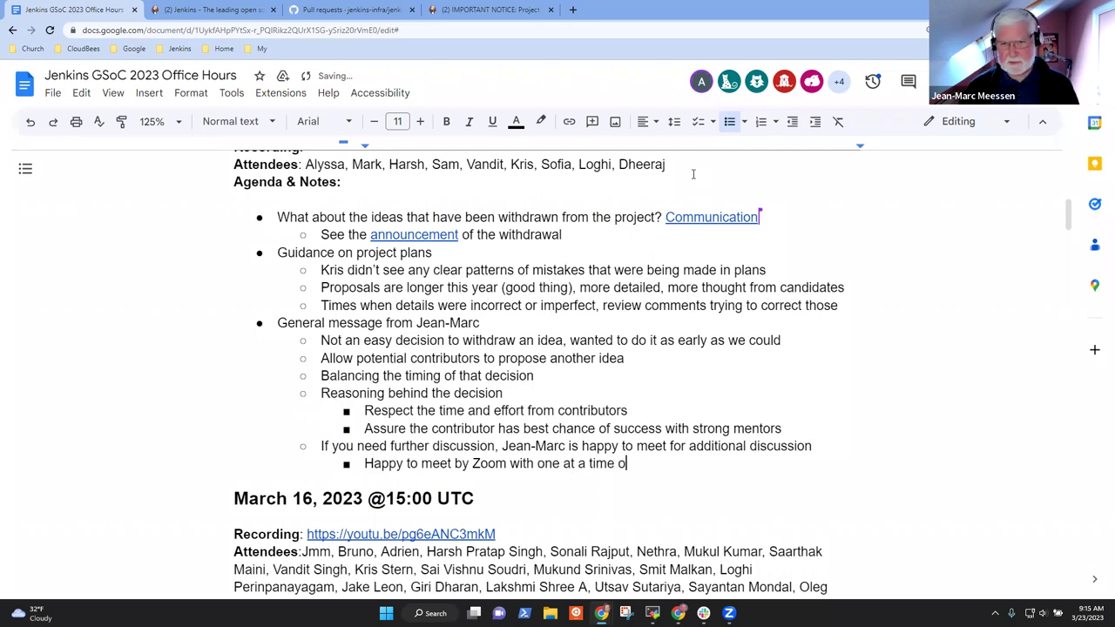
type("r in small ")
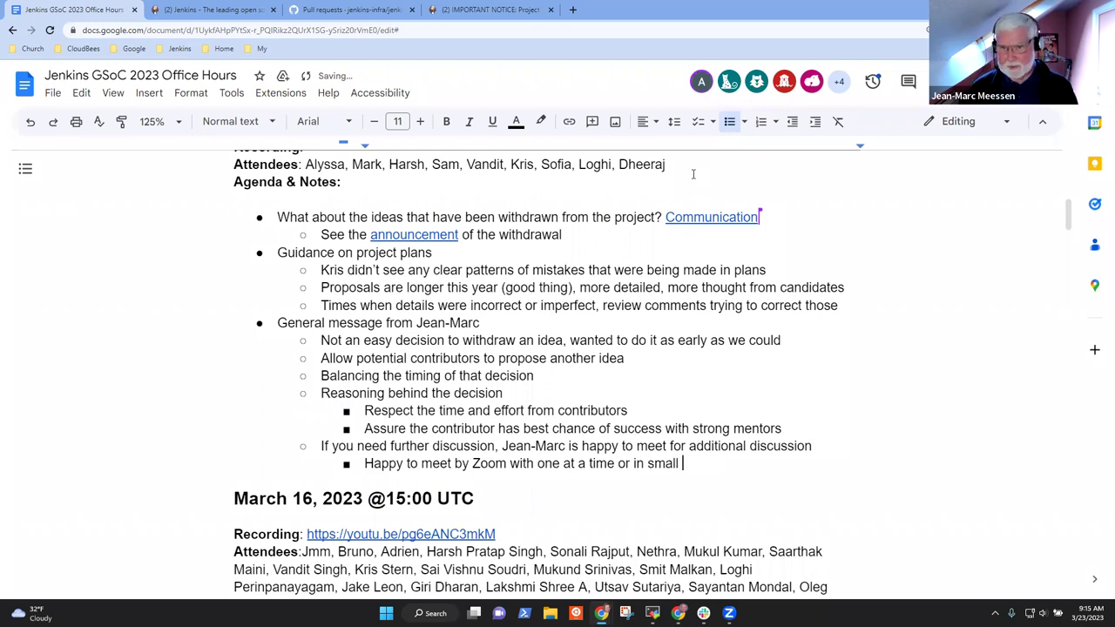
type("group ")
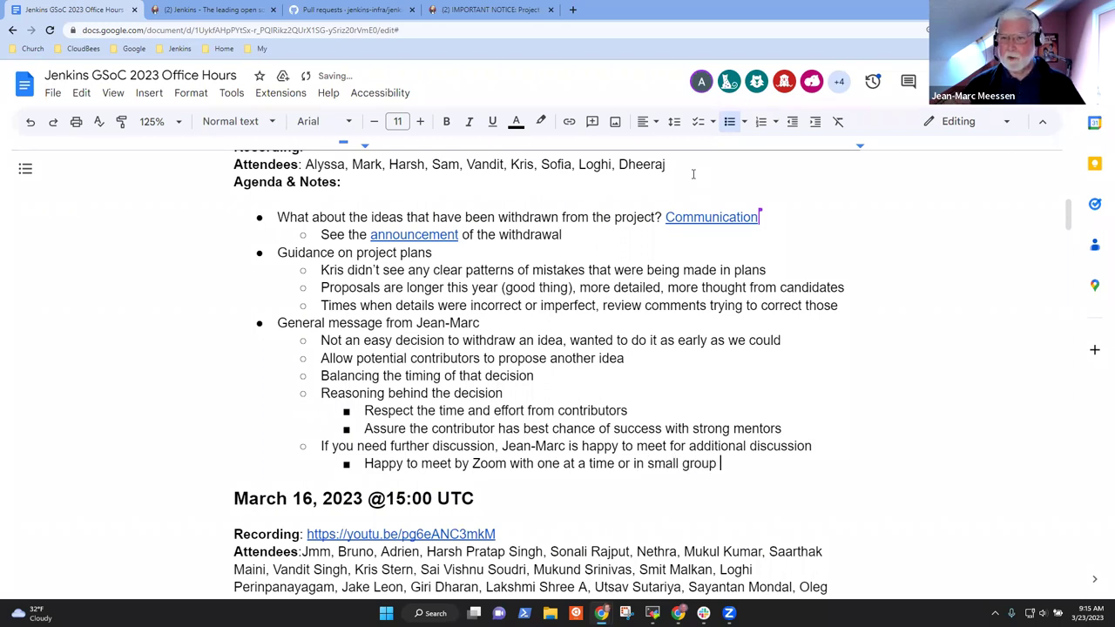
type("as needede")
Add the third-level point 'Want to help make this a positive experience for all'
key("Return")
type("Happy to help")
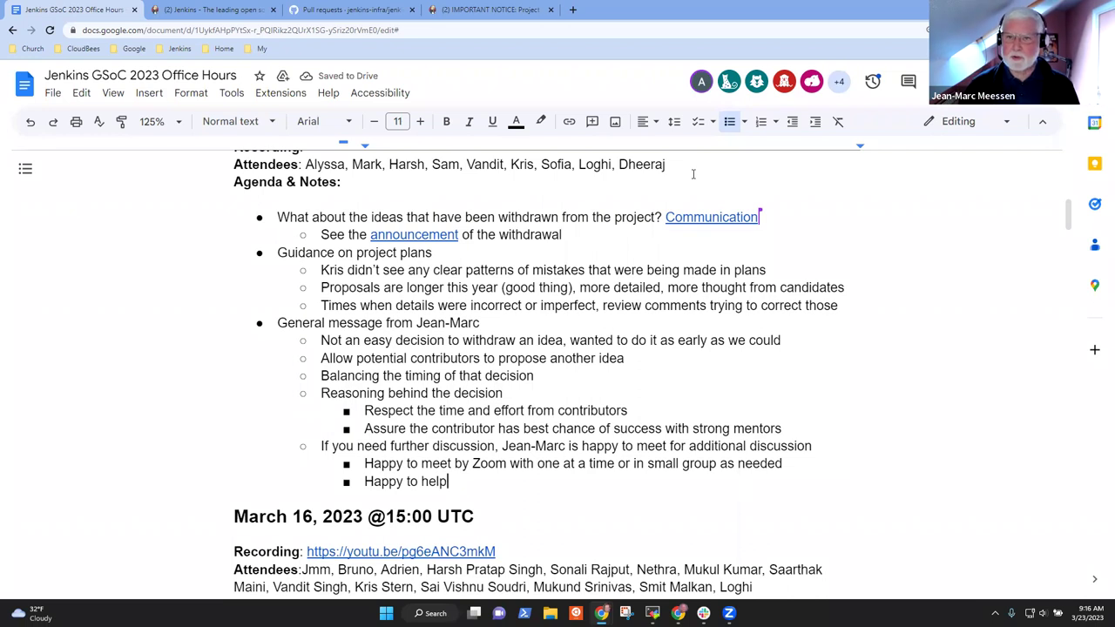
type(" make ")
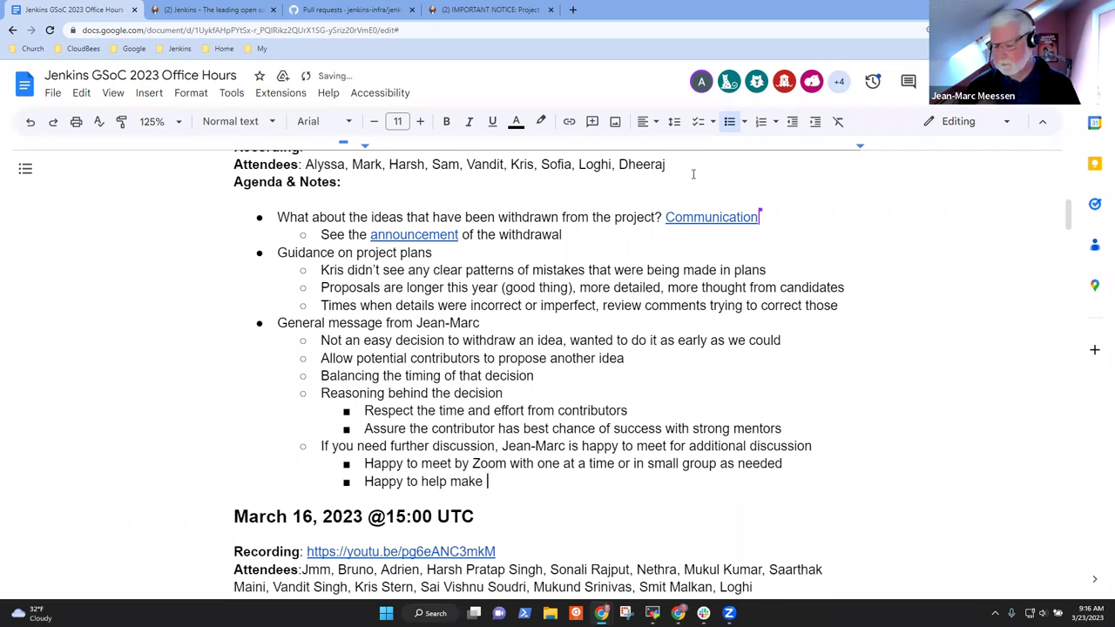
type("this a b")
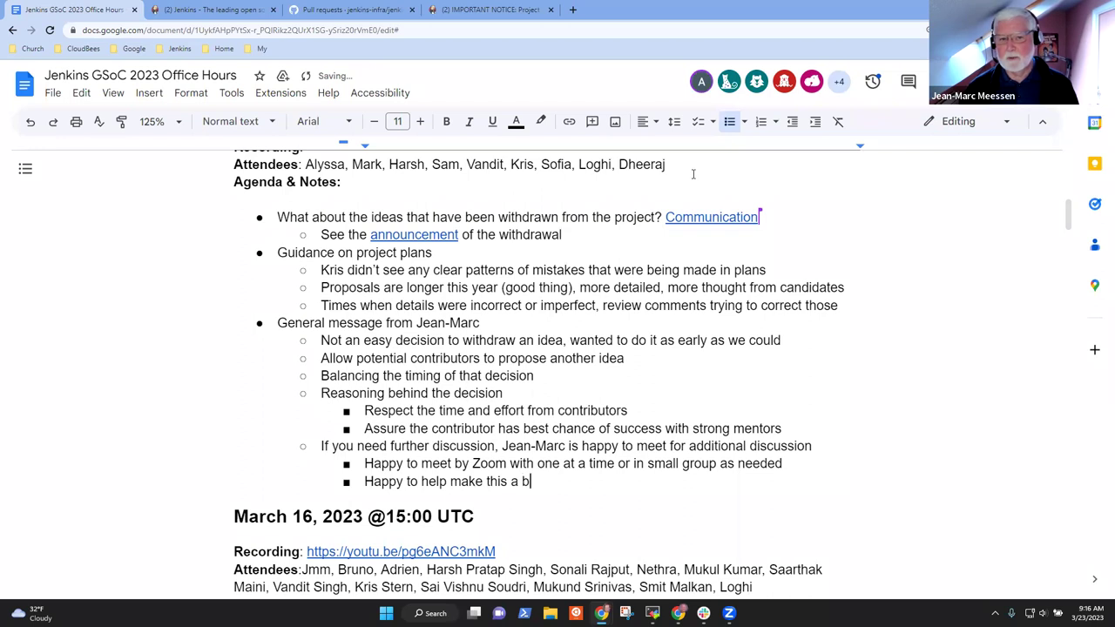
type("uilding experience")
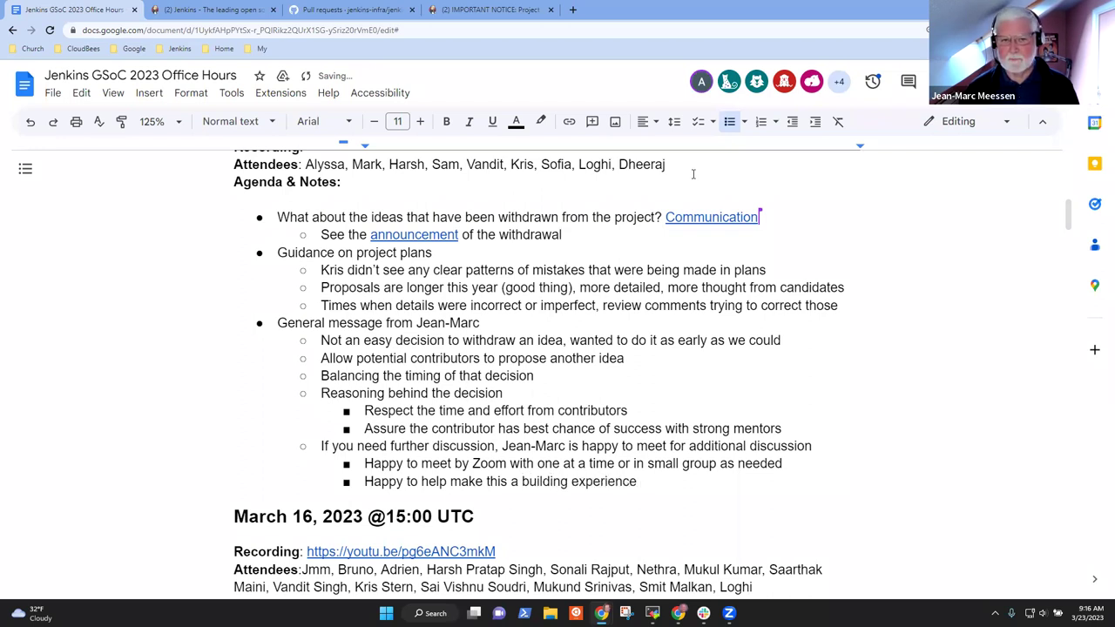
key("ctrl+BackSpace")
key("ctrl+BackSpace")
type("positive experience for you")
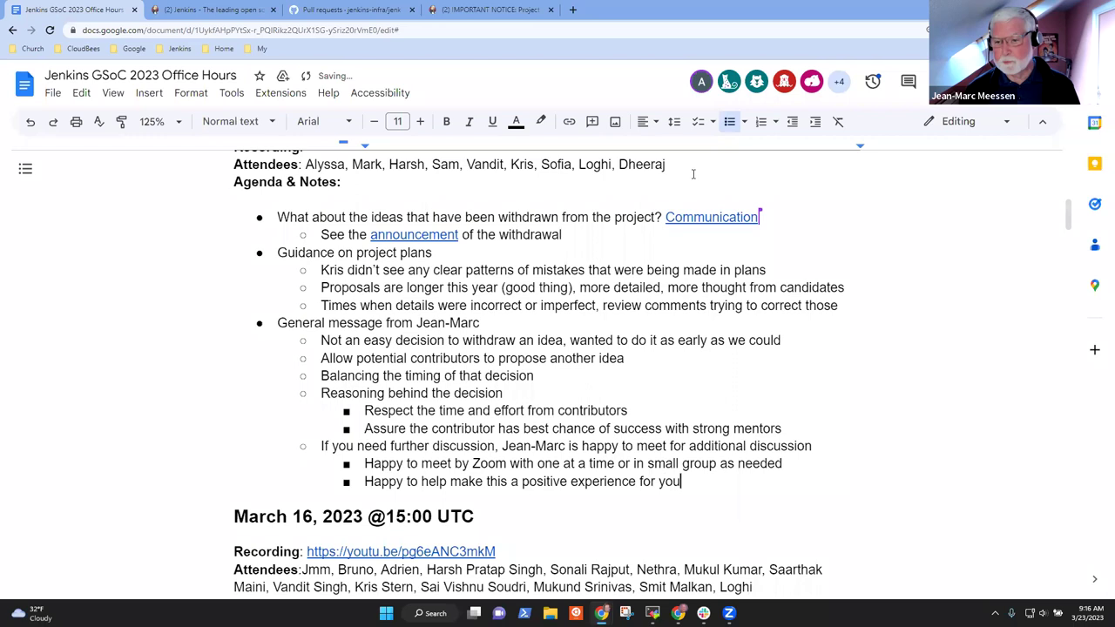
key("BackSpace")
key("BackSpace")
key("BackSpace")
type("a")
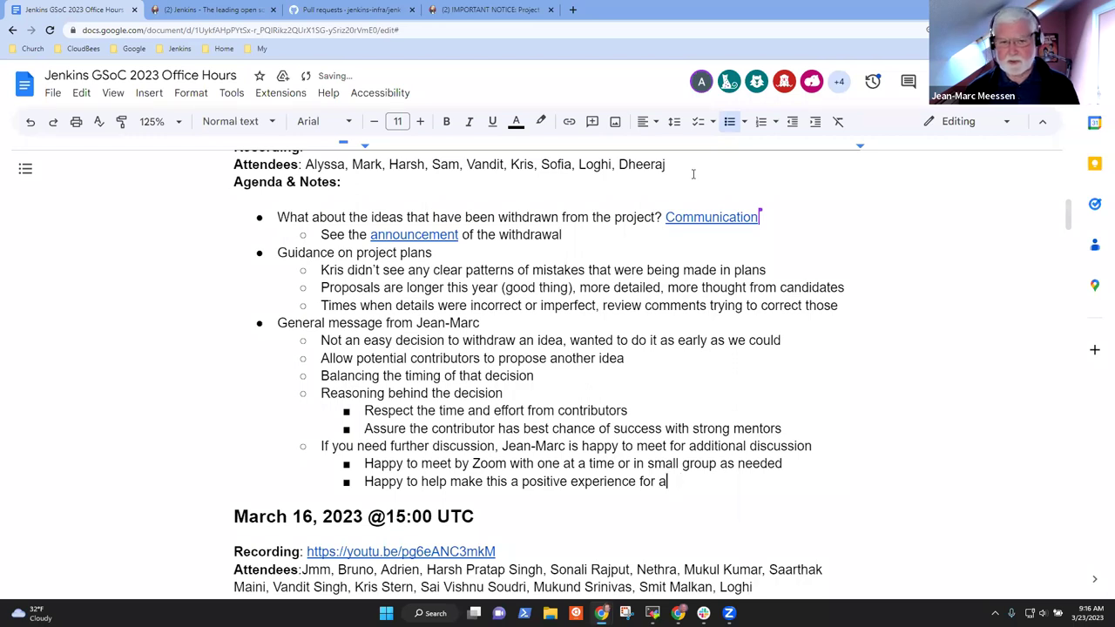
type("ll")
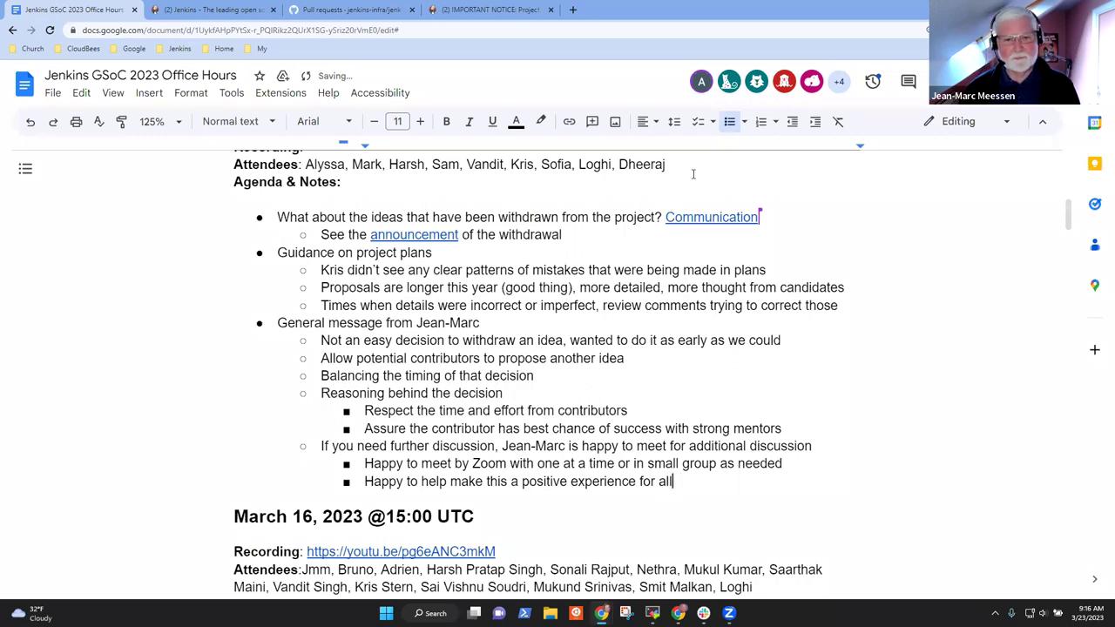
key("Home")
key("ctrl+shift+Right")
key("ctrl+shift+Right")
key("ctrl+shift+Right")
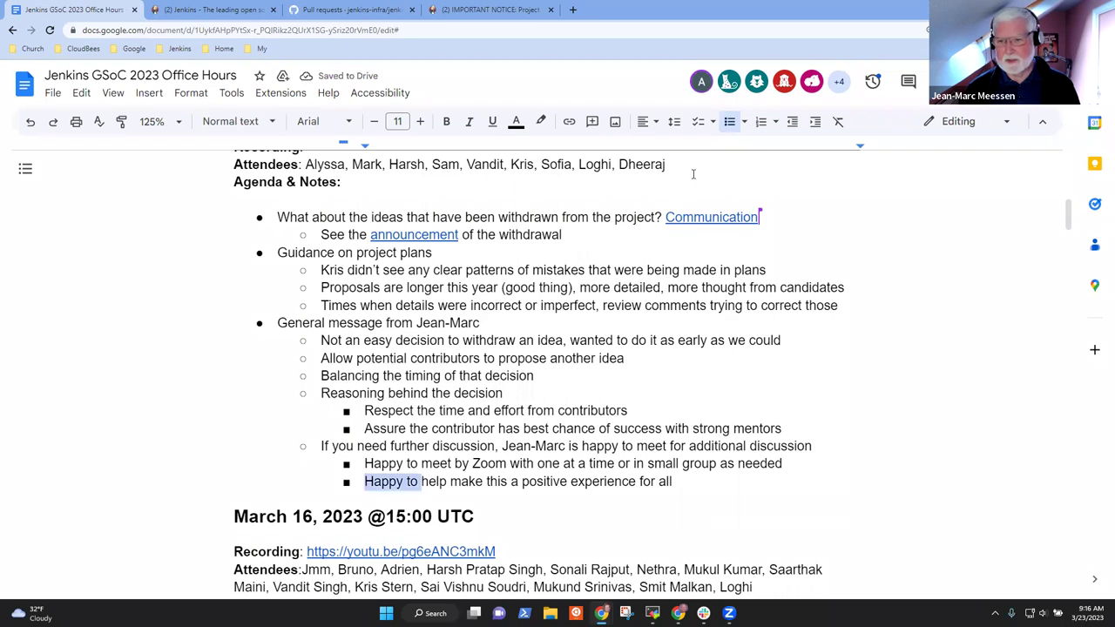
type("Want to")
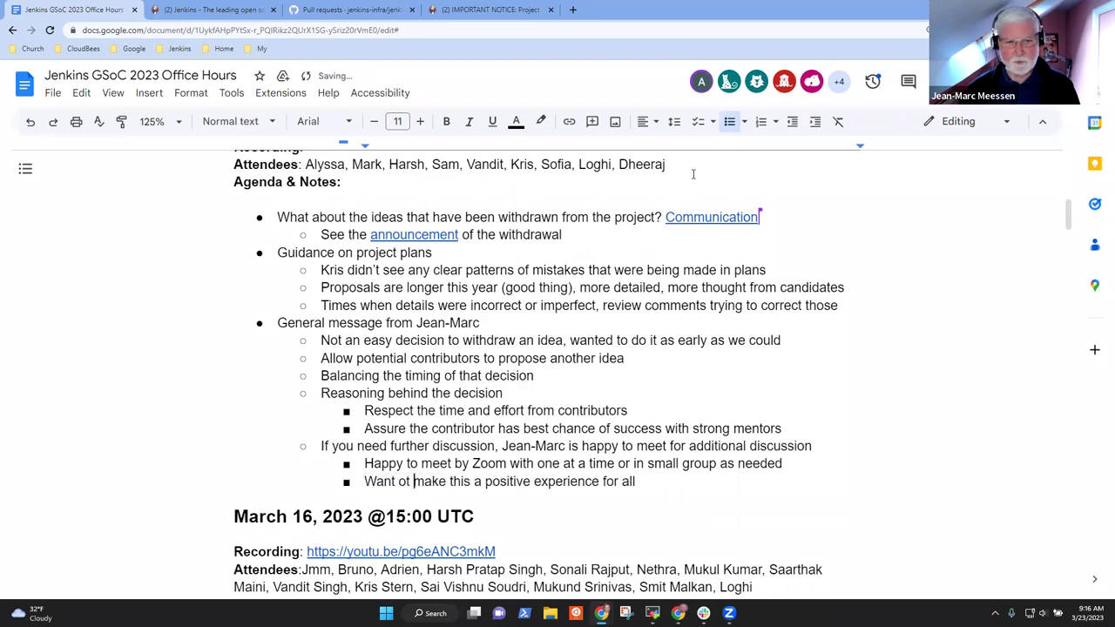
key("End")
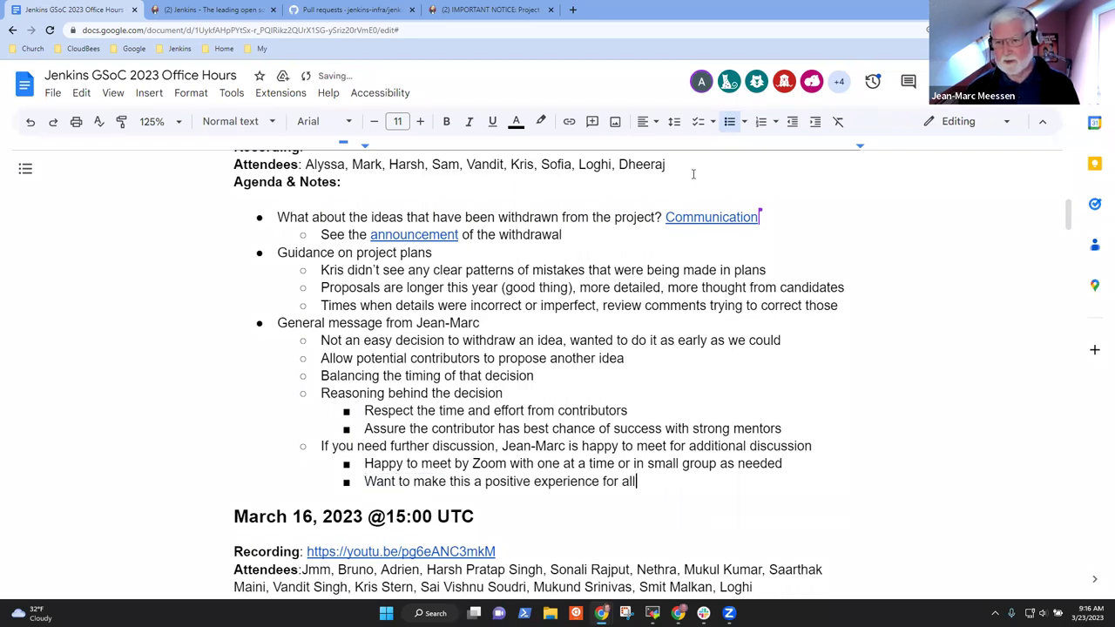
key("Return")
Type the line asking readers to email the mentor to request a meeting time if they'd like
type("Email")
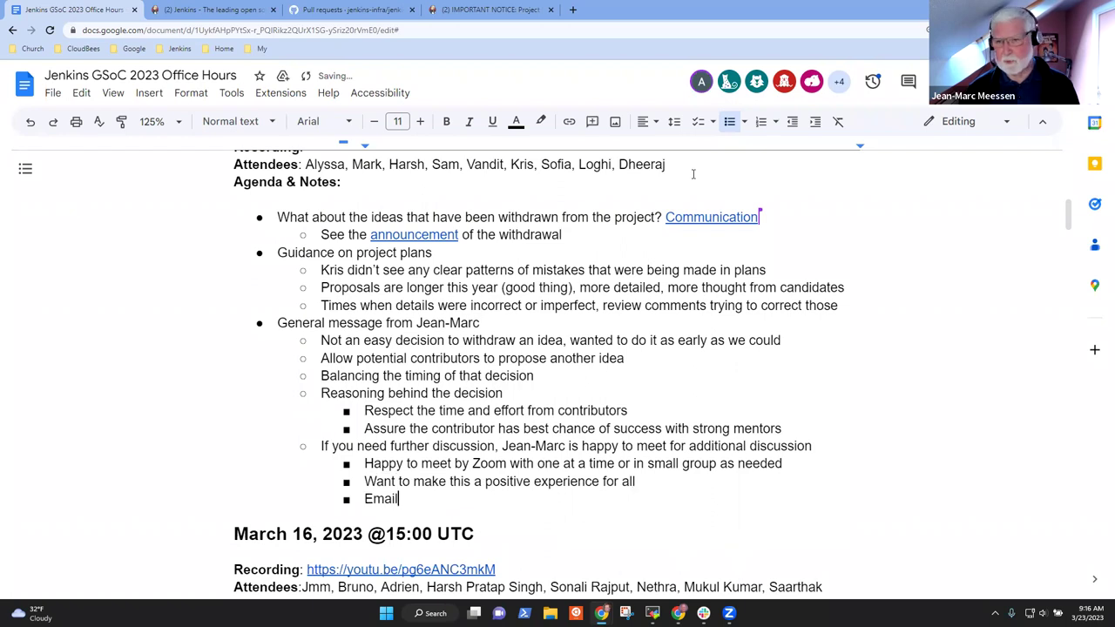
type(" to Jean-Marc ")
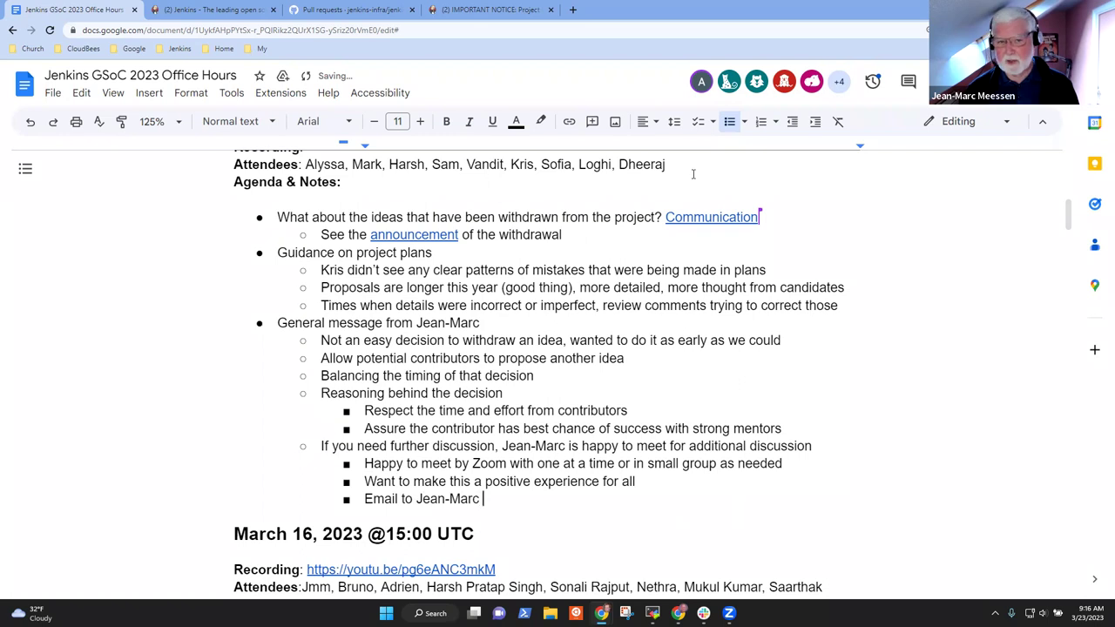
type("to request a")
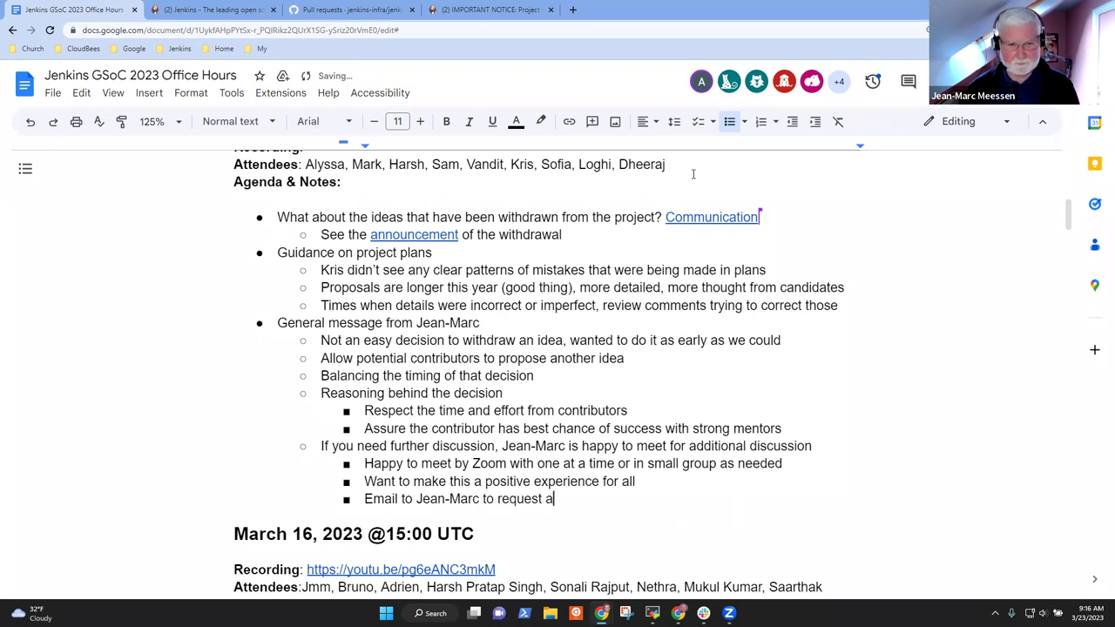
type(" meeting time")
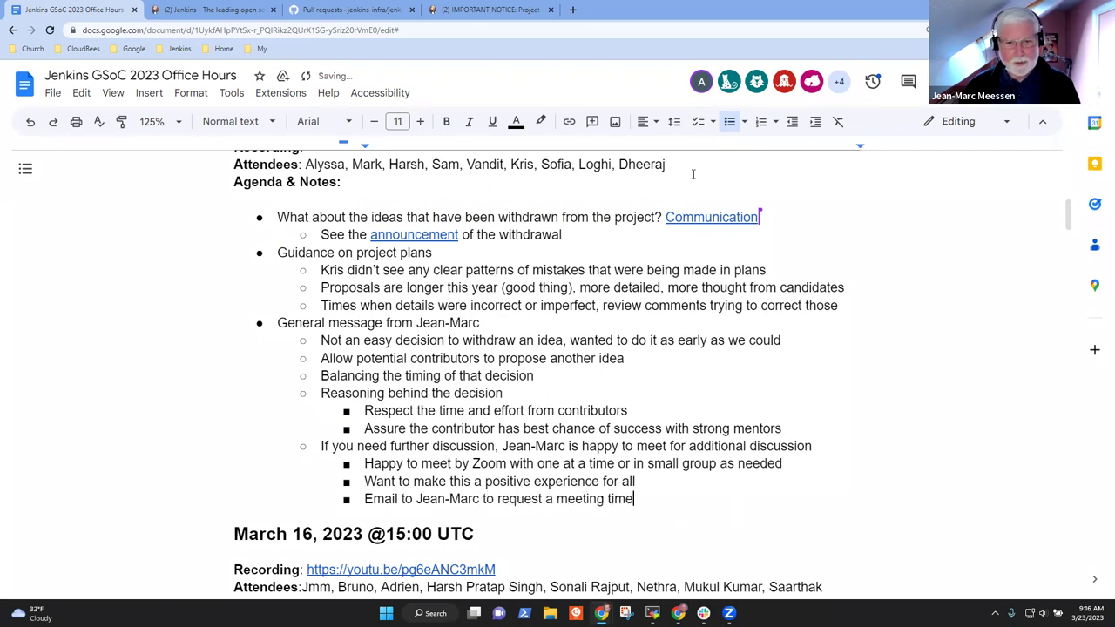
type(" if you'd like")
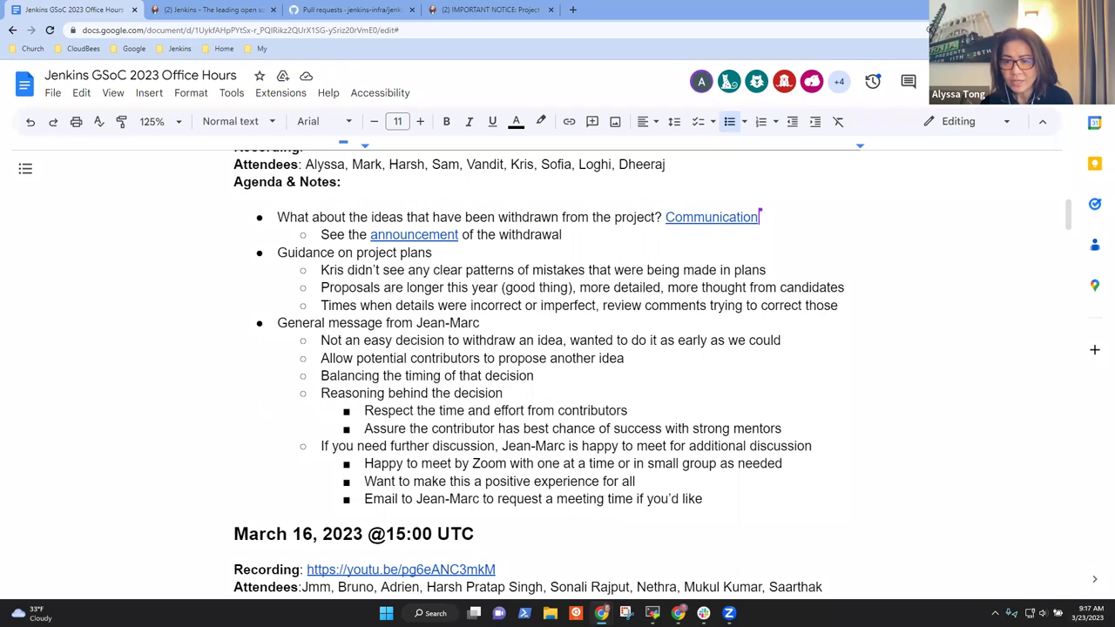
Start a top-level bullet after the email line and begin the 'Question from' item naming the attendee
left_click(629, 500)
key("Return")
key("shift+Tab")
key("shift+Tab")
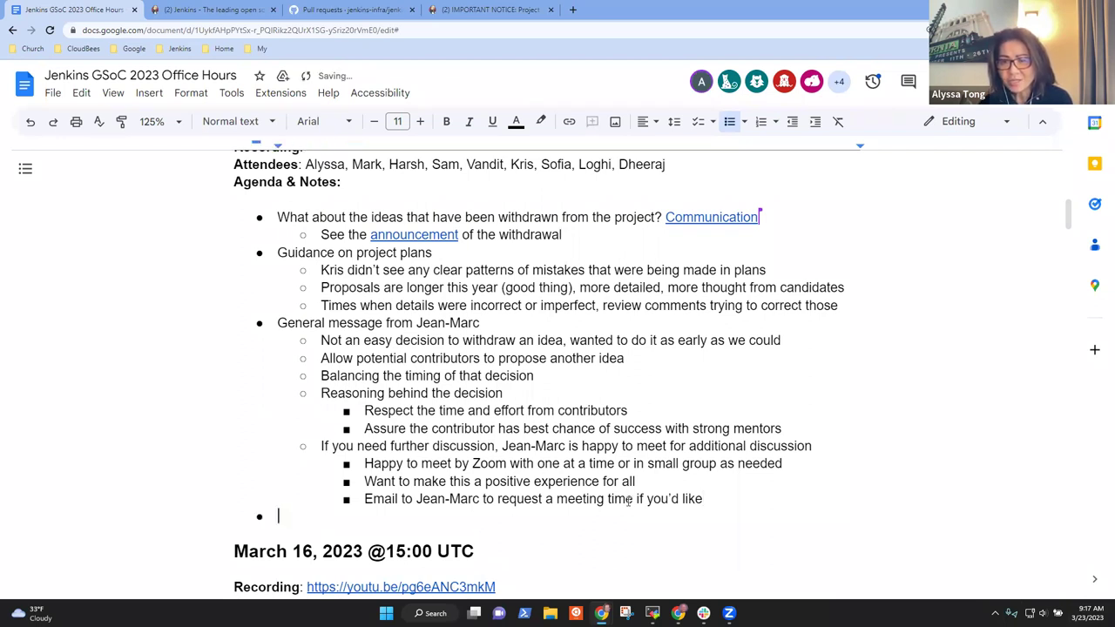
type("Qon't")
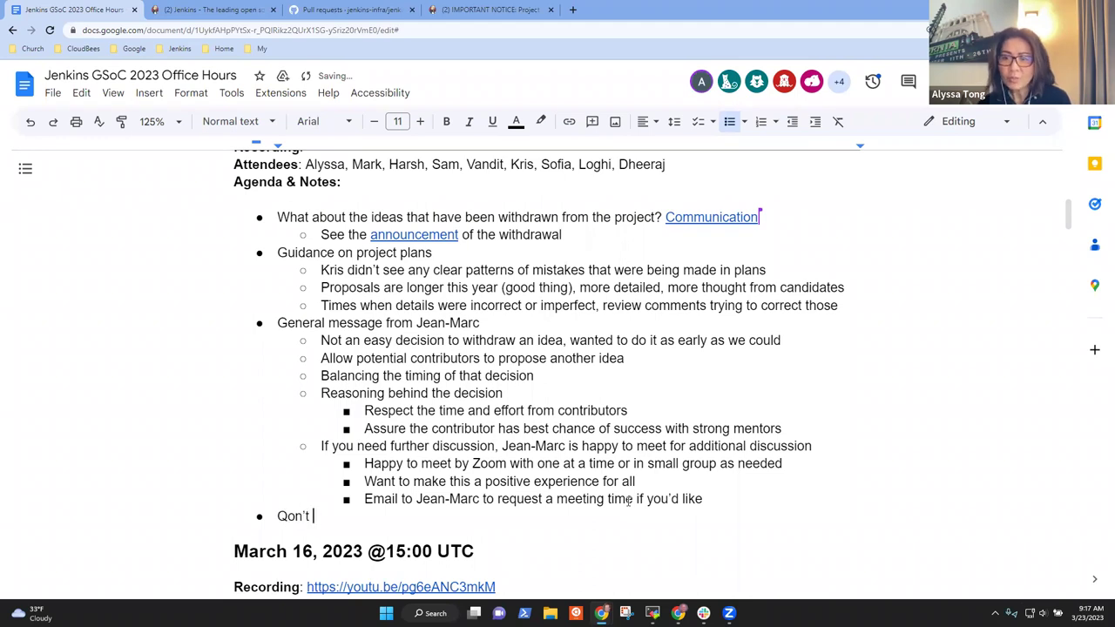
key("BackSpace")
key("BackSpace")
key("BackSpace")
key("BackSpace")
key("BackSpace")
key("BackSpace")
key("BackSpace")
key("BackSpace")
key("Return")
key("shift+Tab")
key("shift+Tab")
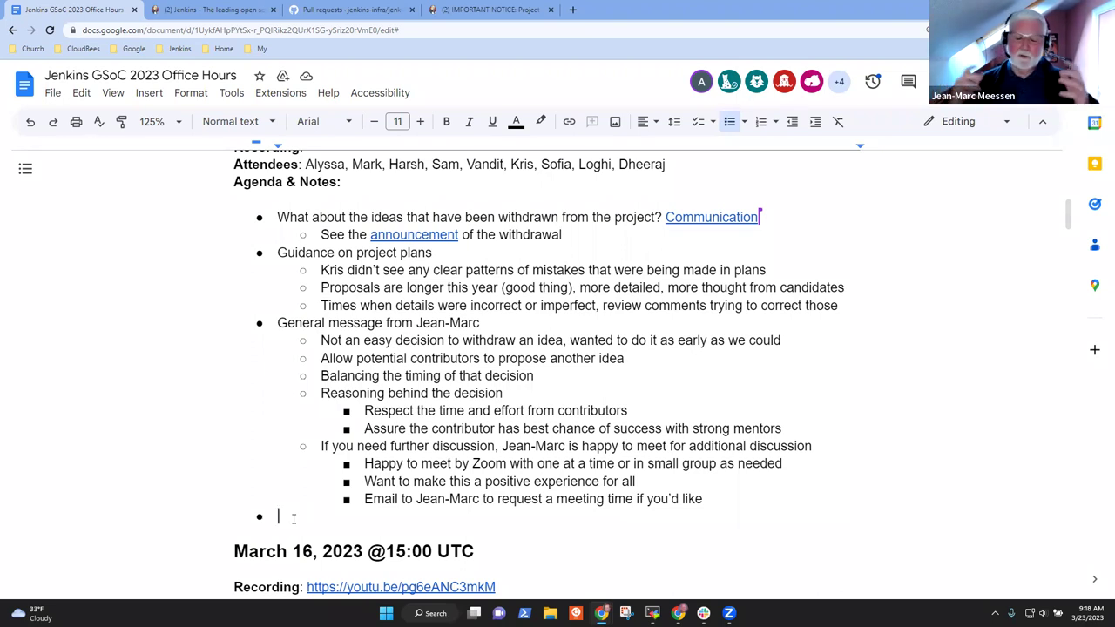
type("Question from Mukul - if people review and comment on work of other")
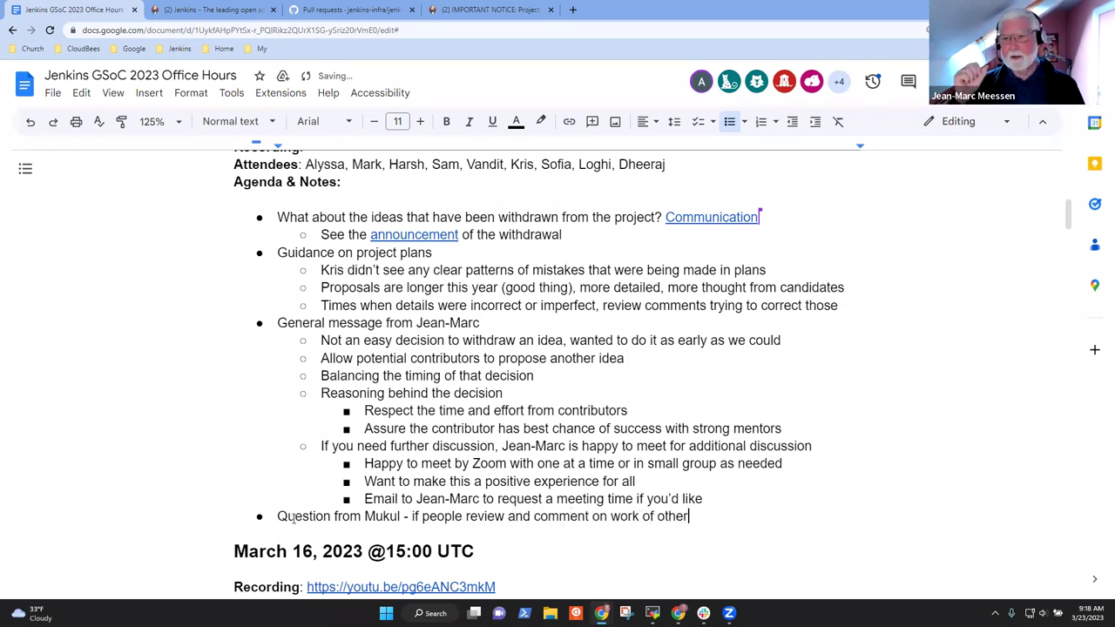
Finish the question: if people use good ideas from others, 'won't that make all the proposals almost the same?'
type("s and borrow goo")
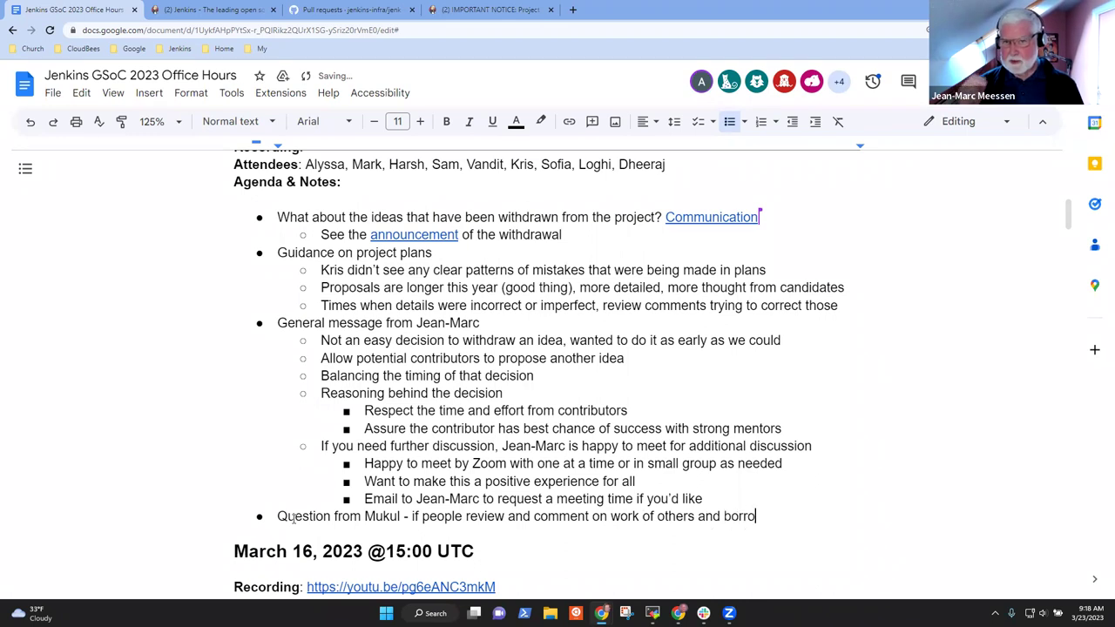
key("BackSpace")
key("BackSpace")
key("BackSpace")
key("BackSpace")
key("BackSpace")
key("BackSpace")
key("BackSpace")
key("BackSpace")
key("BackSpace")
key("BackSpace")
type("use good ideas from oterh")
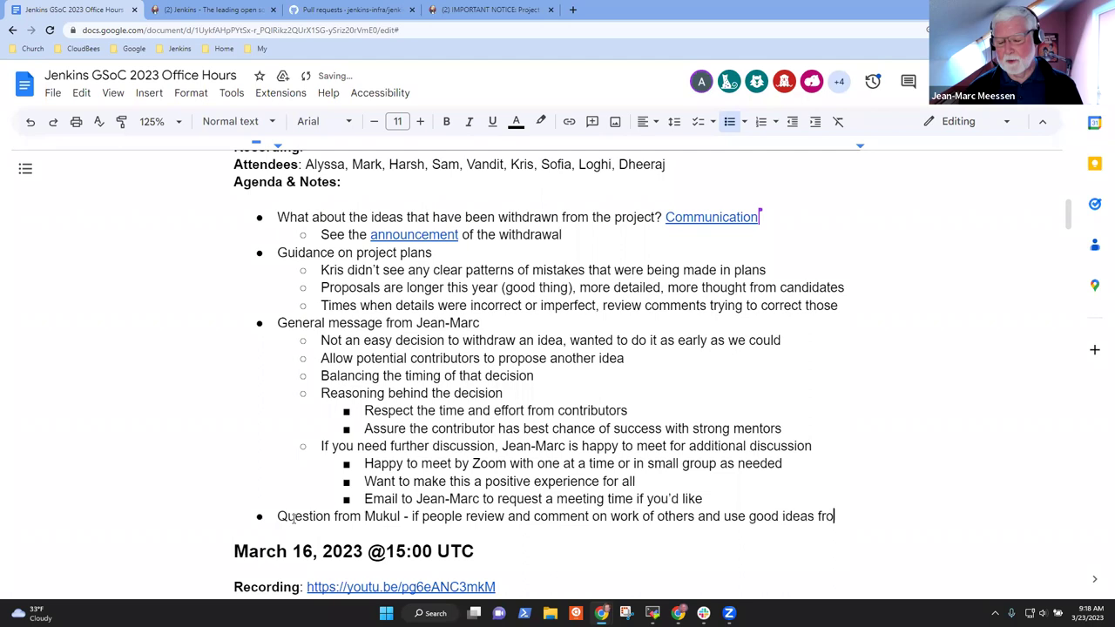
key("BackSpace")
key("BackSpace")
key("BackSpace")
type("hers, on")
key("BackSpace")
key("BackSpace")
type("wo")
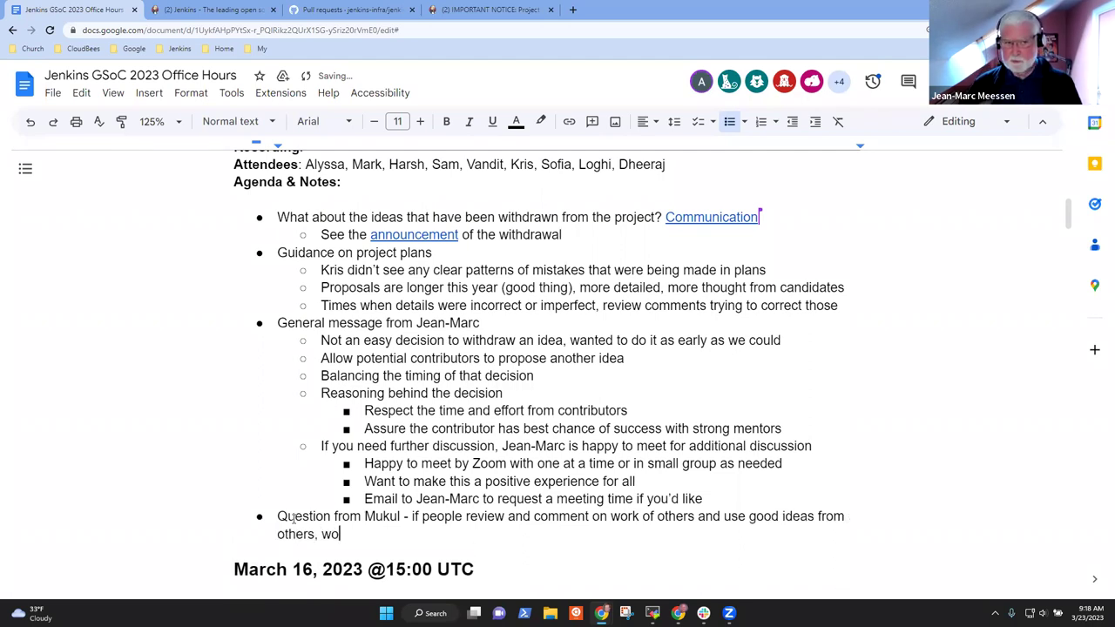
type("n't that ")
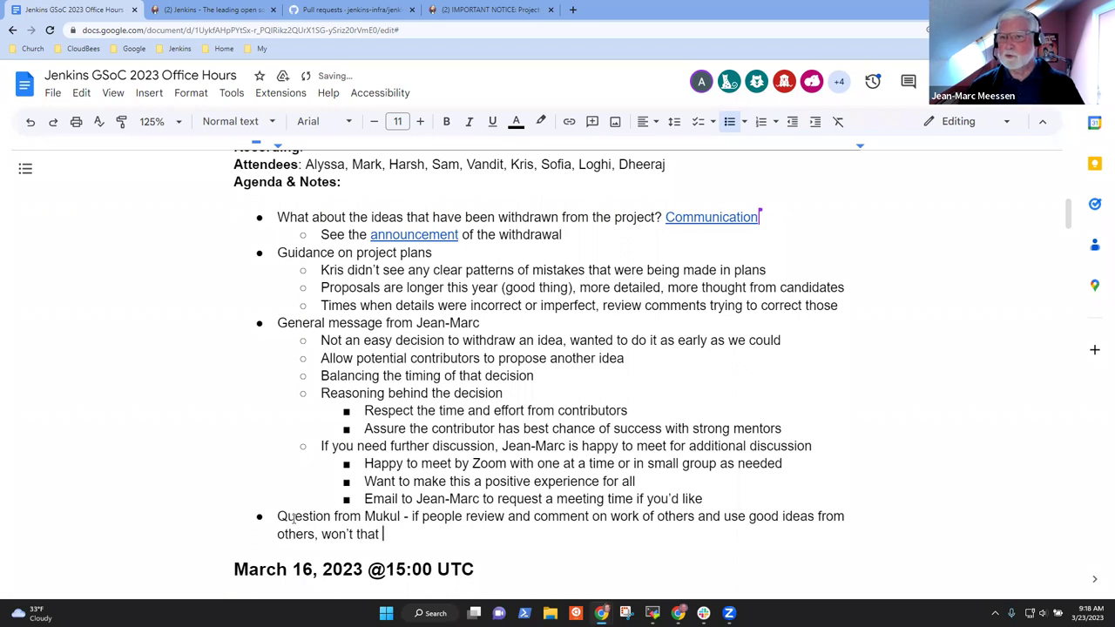
type("make all the propos")
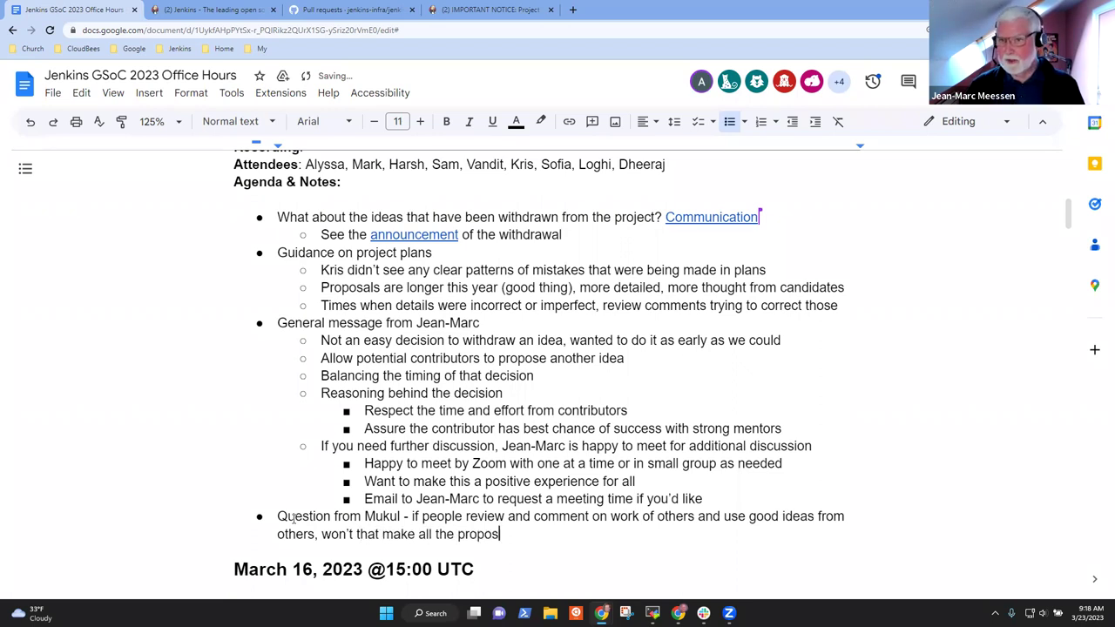
type("als a")
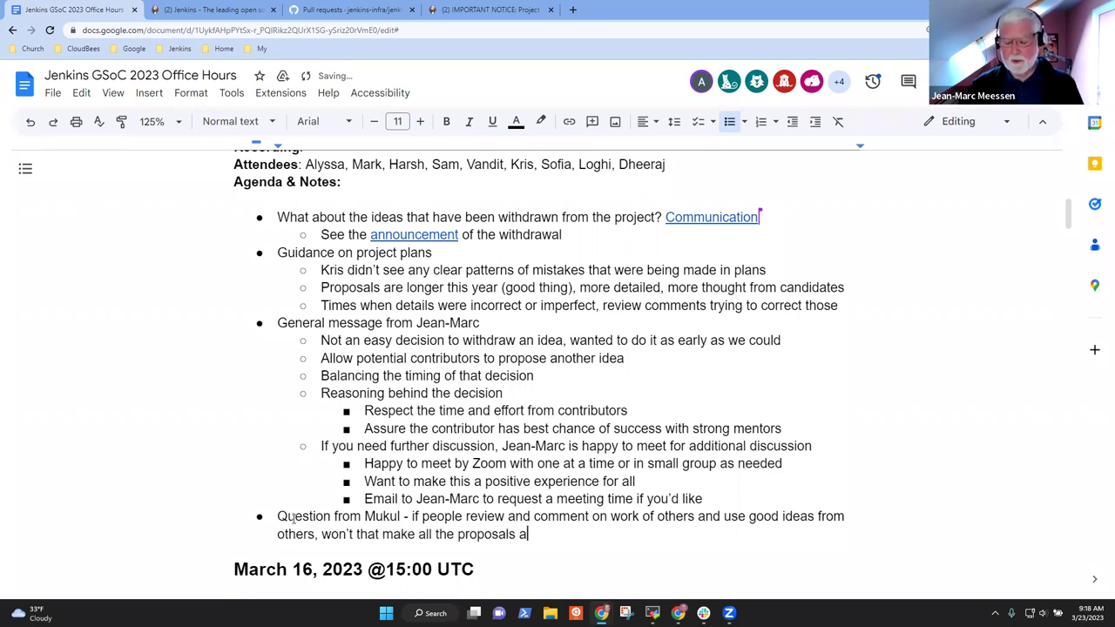
type("lmost the same?")
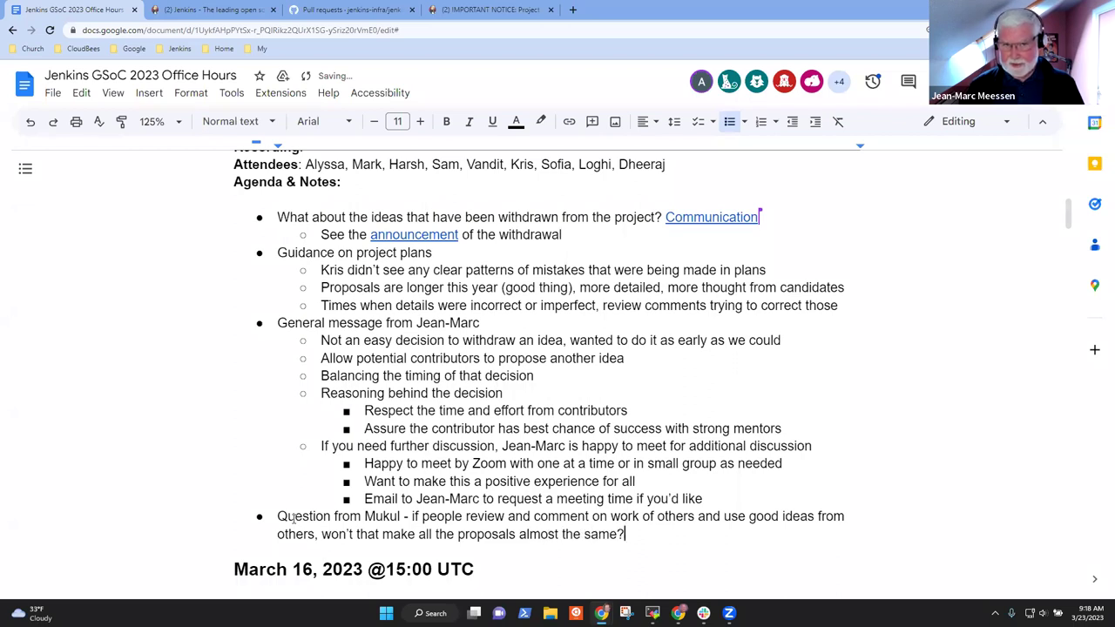
key("Return")
key("Tab")
Note the mentor's answer that giving comments is a help to others
type("Je")
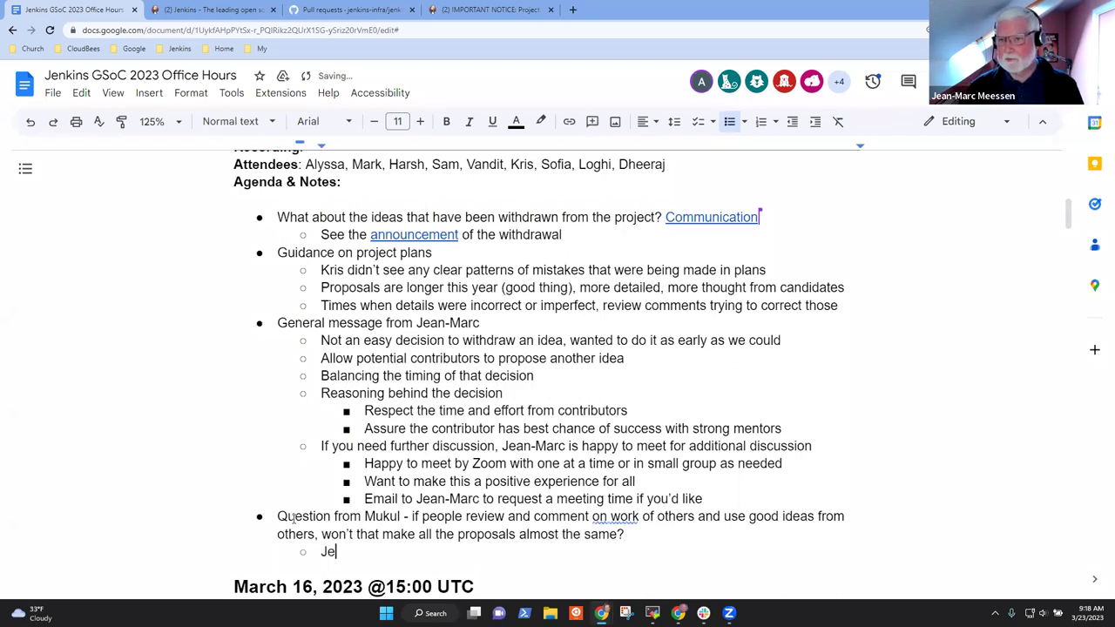
type("an-Marc answ")
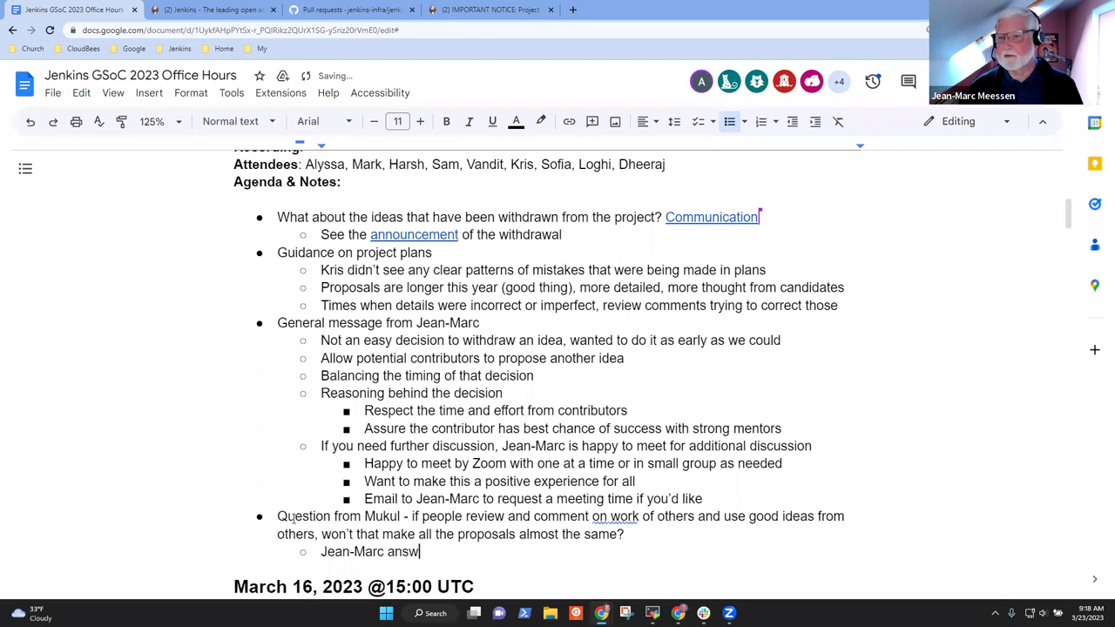
type("ers")
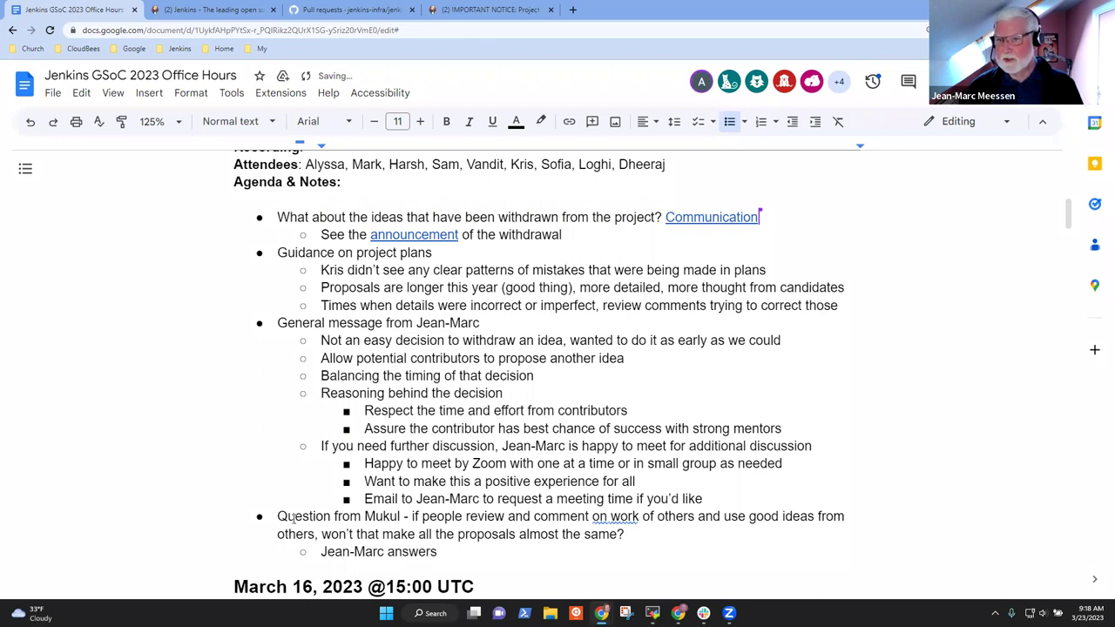
type(" that it si")
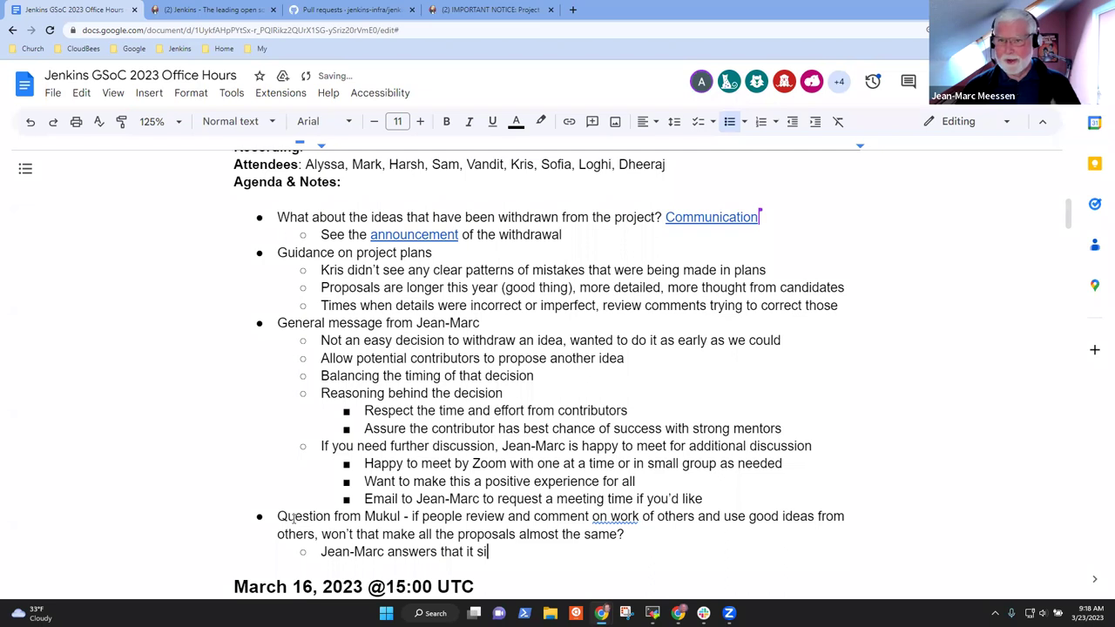
key("BackSpace")
type("is a help")
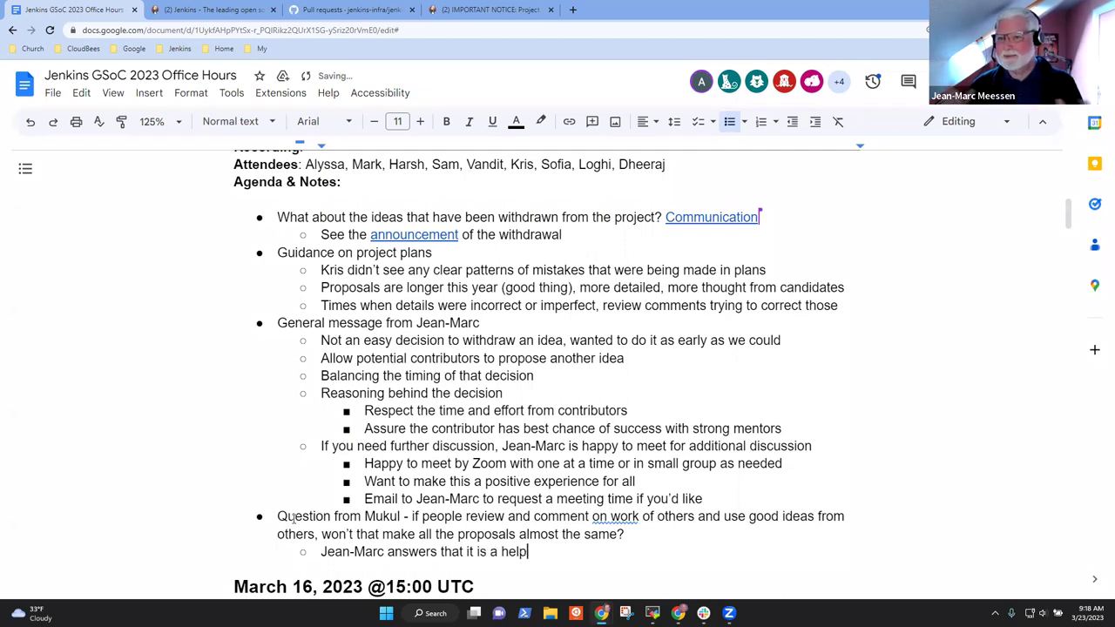
type(" to others when ")
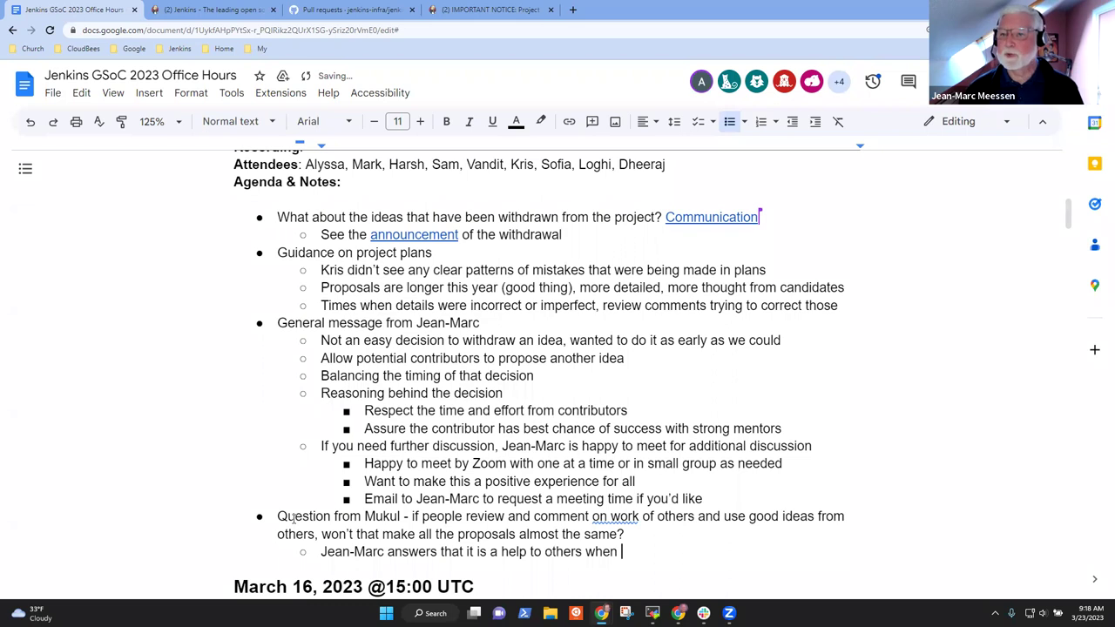
type("we give ")
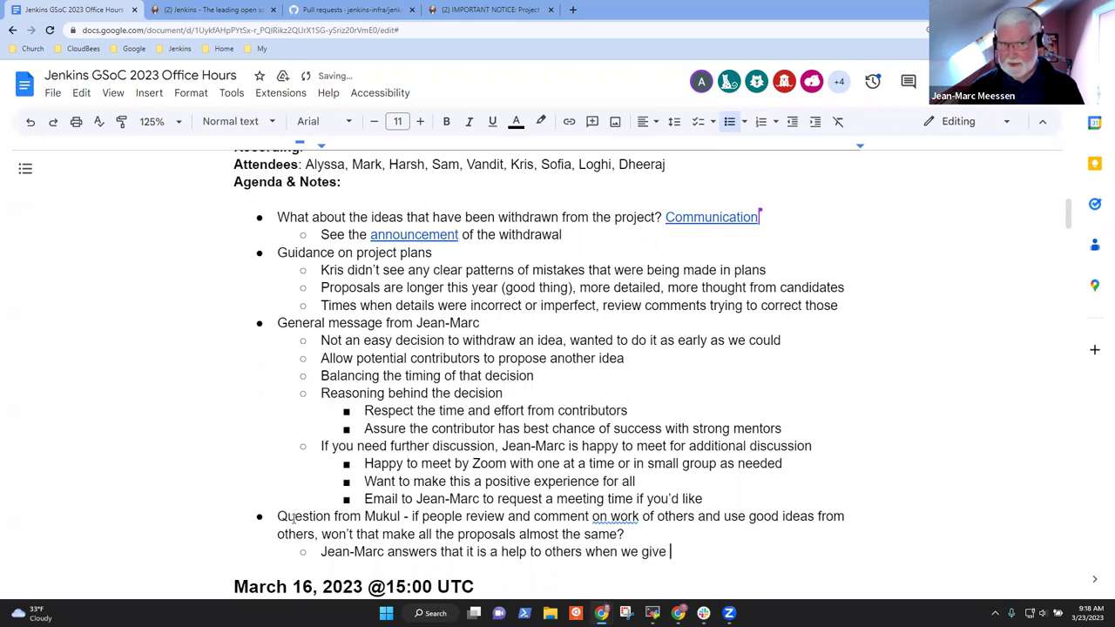
type("comments and share")
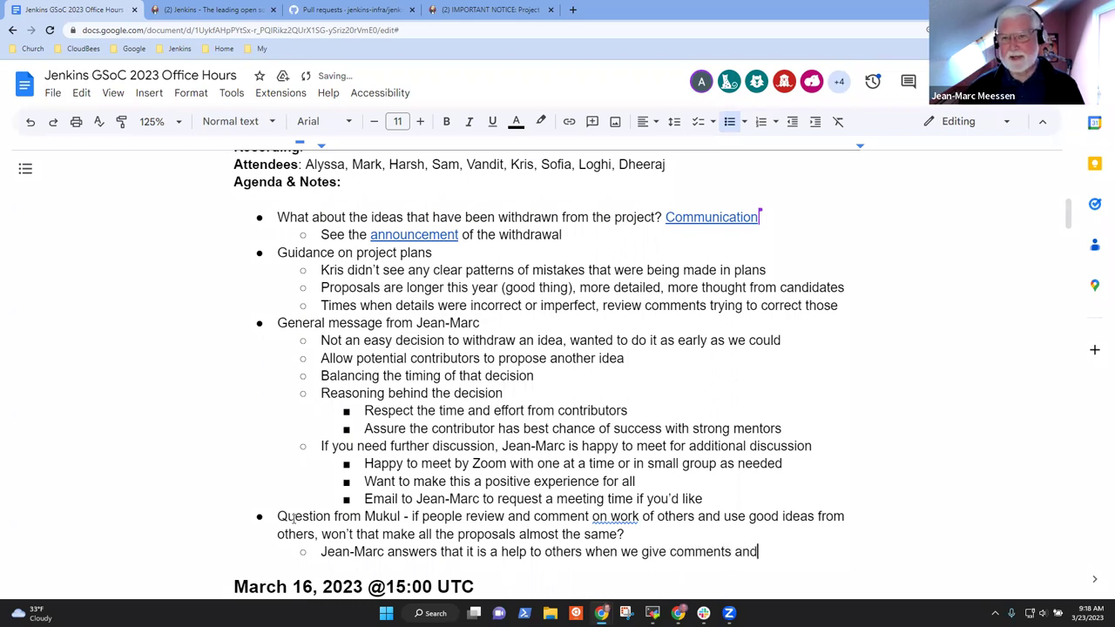
key("ctrl+BackSpace")
key("ctrl+BackSpace")
Add 'Also provides new ideas that we can copy (much as nature copies working organisms)'
key("Return")
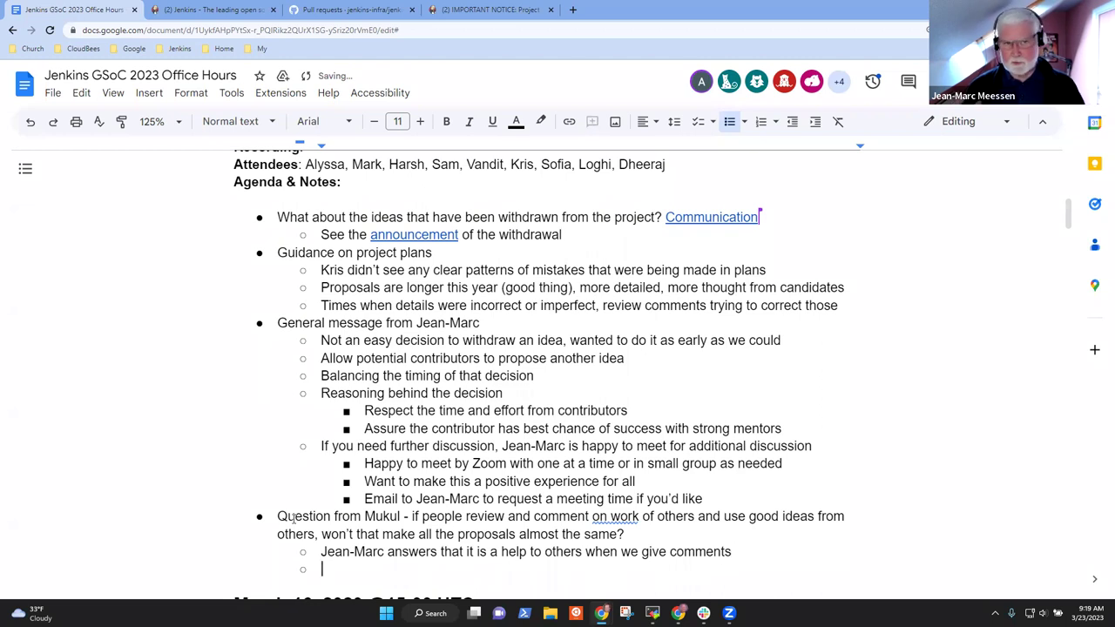
type("Also provi")
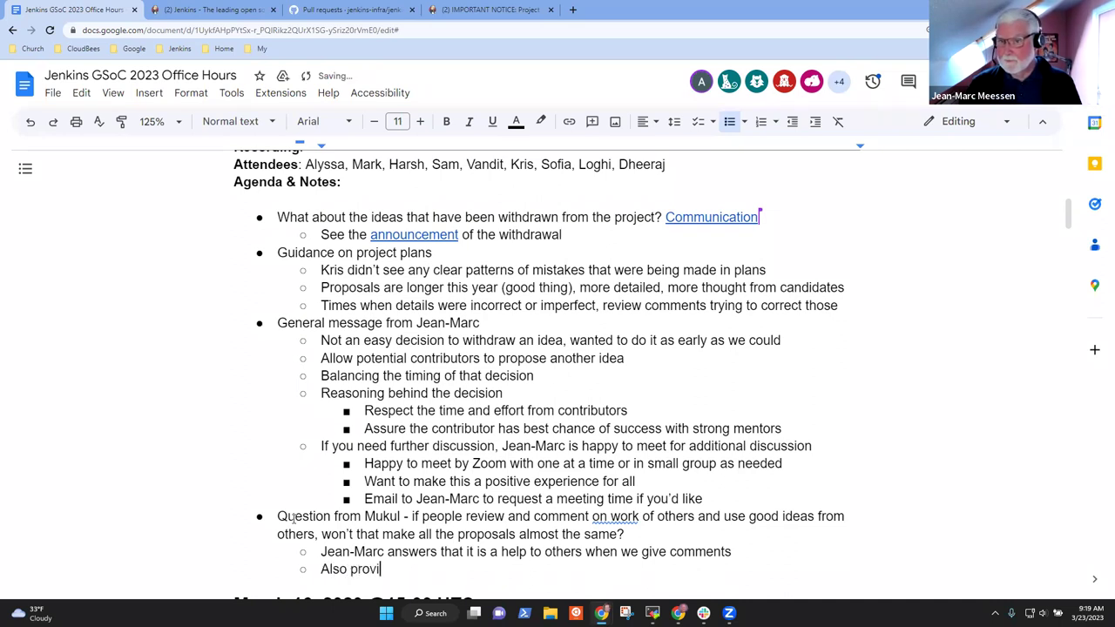
type("des new ideas")
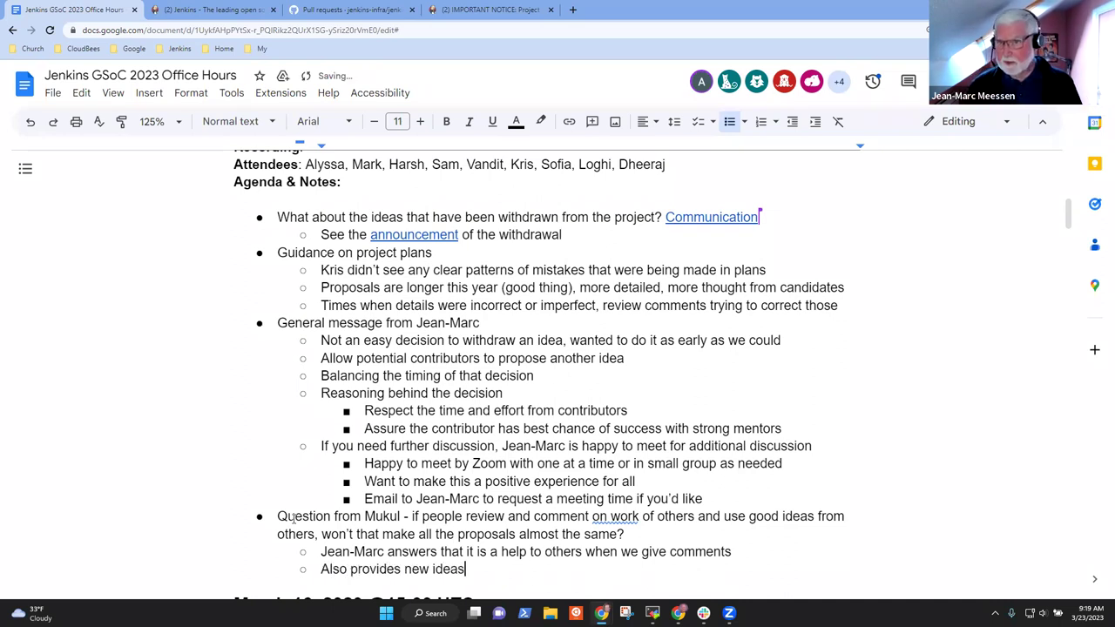
type(" that we can copy (muich")
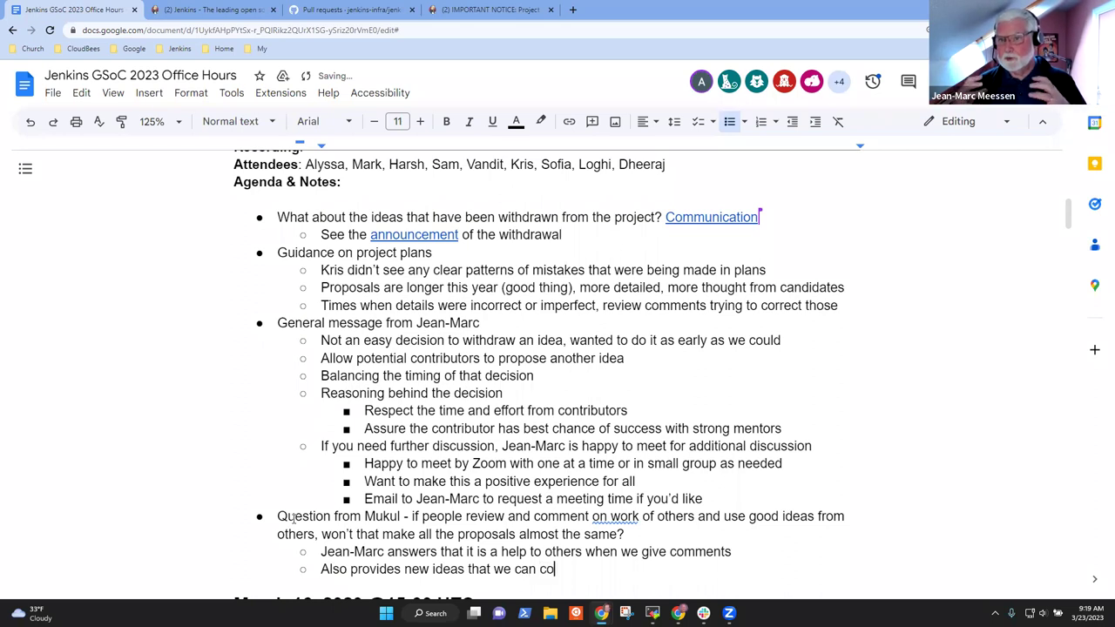
key("BackSpace")
key("BackSpace")
key("BackSpace")
type("ch as nature copies")
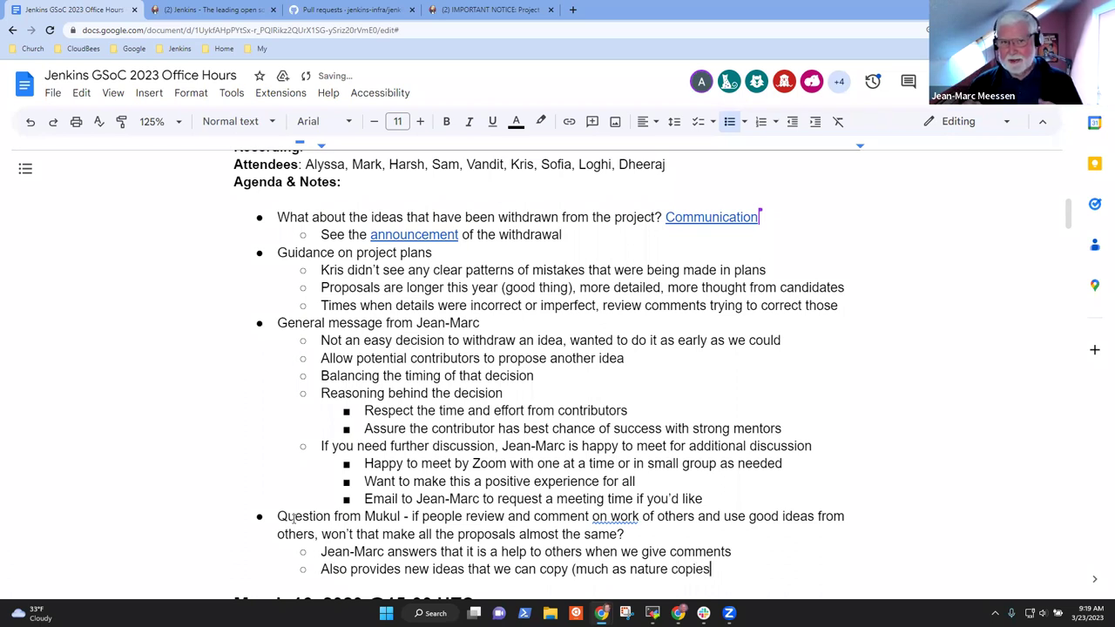
type(" working")
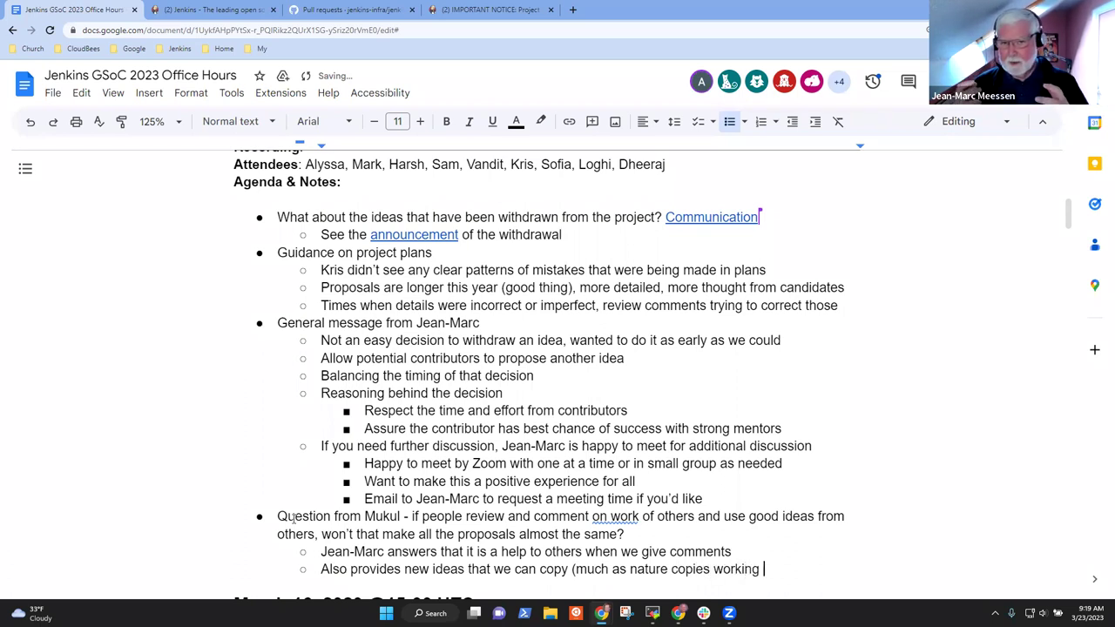
type(" organization")
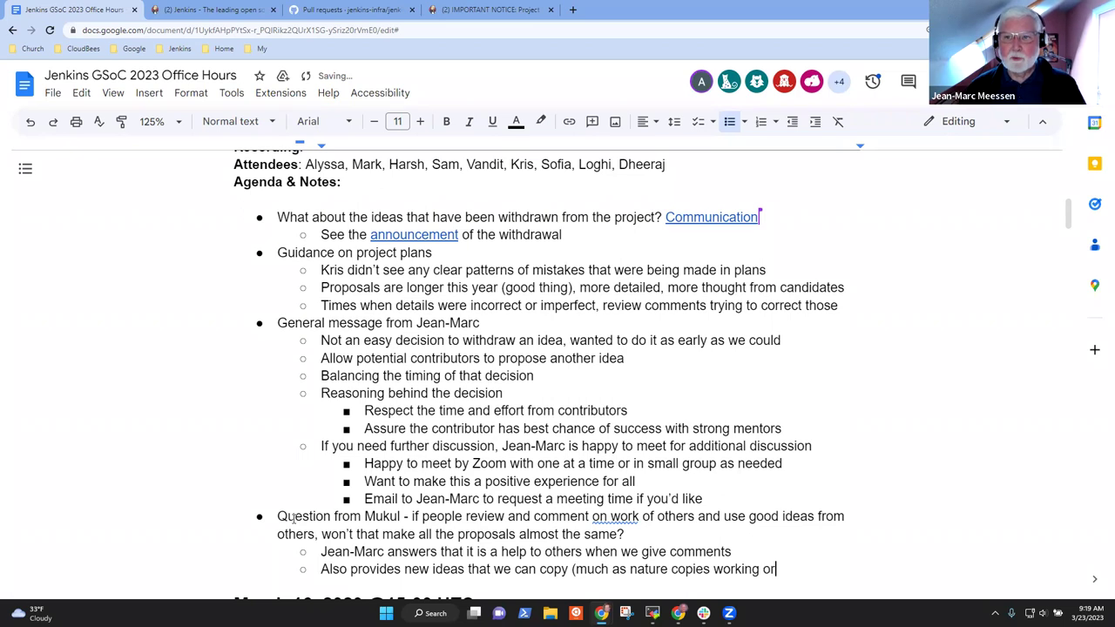
key("BackSpace")
key("BackSpace")
key("BackSpace")
key("BackSpace")
key("BackSpace")
key("BackSpace")
type("sms)")
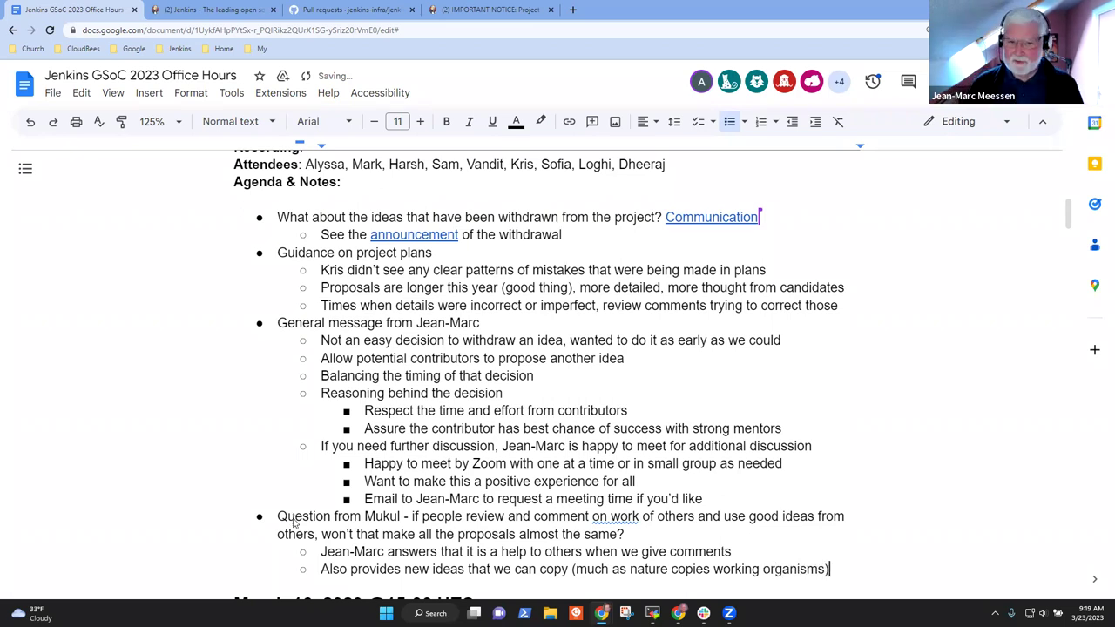
Nest the third-level point 'Allow you to extend that idea to even better ideas'
key("Return")
key("Tab")
type("How t")
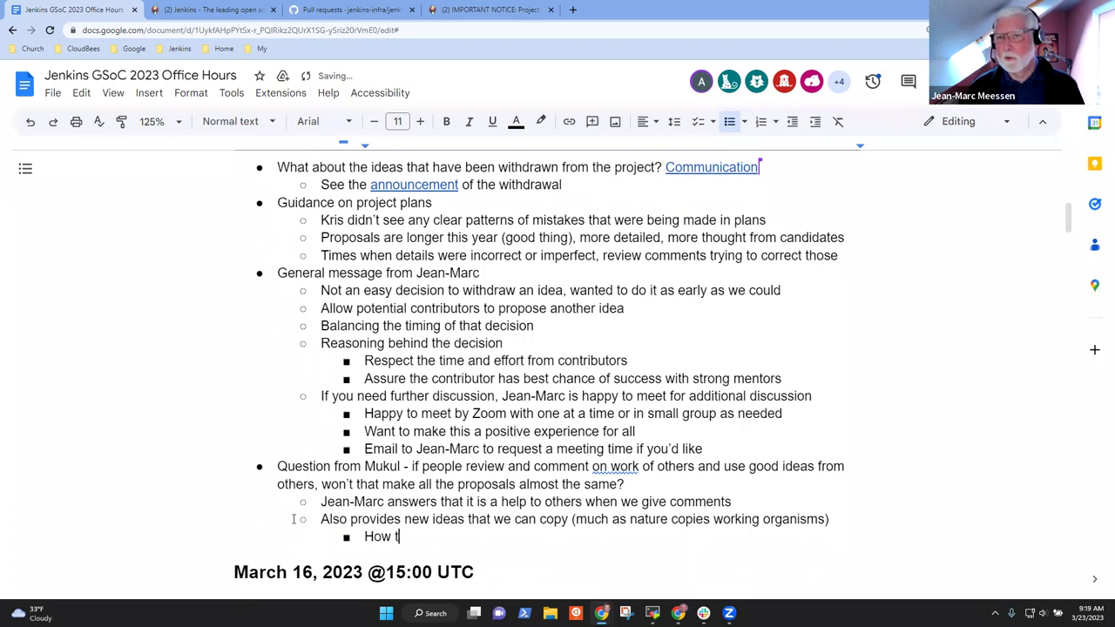
key("BackSpace")
key("BackSpace")
key("BackSpace")
key("BackSpace")
key("BackSpace")
type("Allow you")
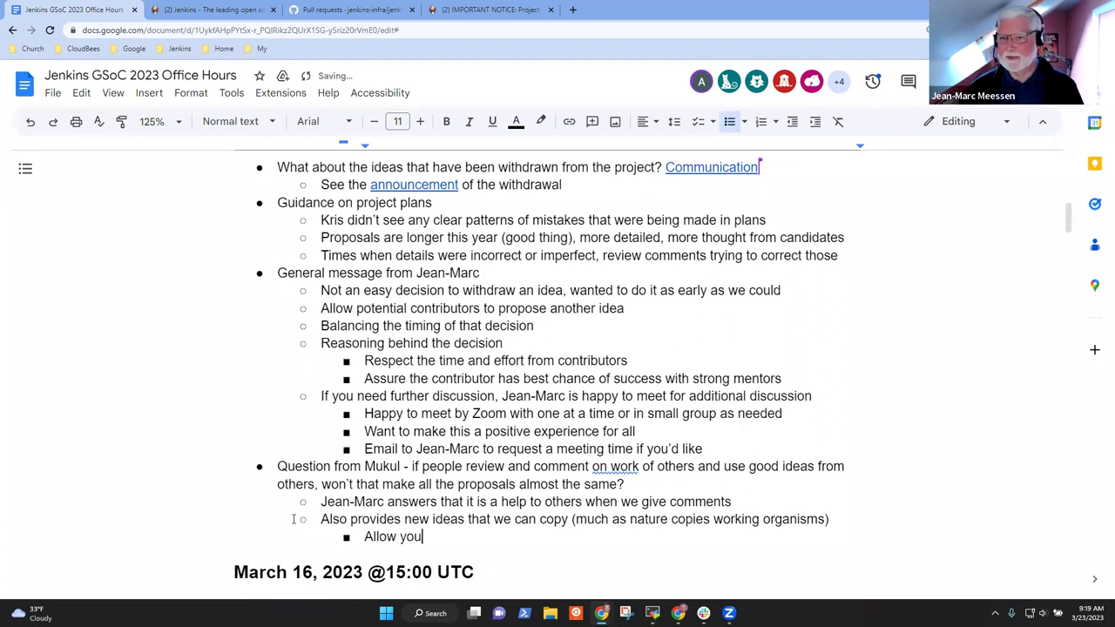
type(" to exten")
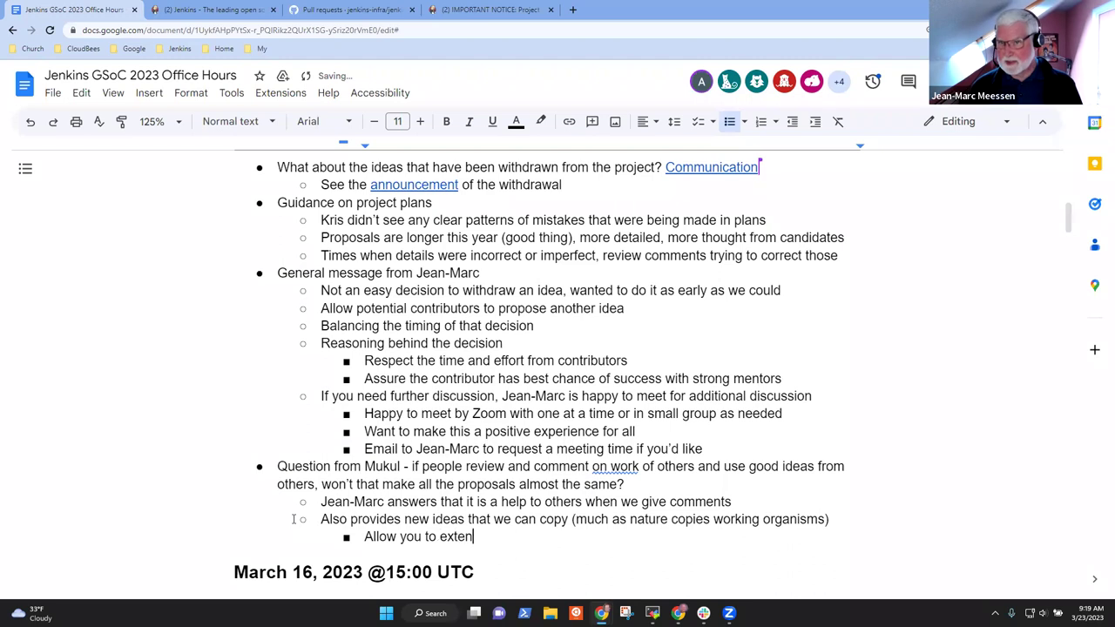
type("d that idea")
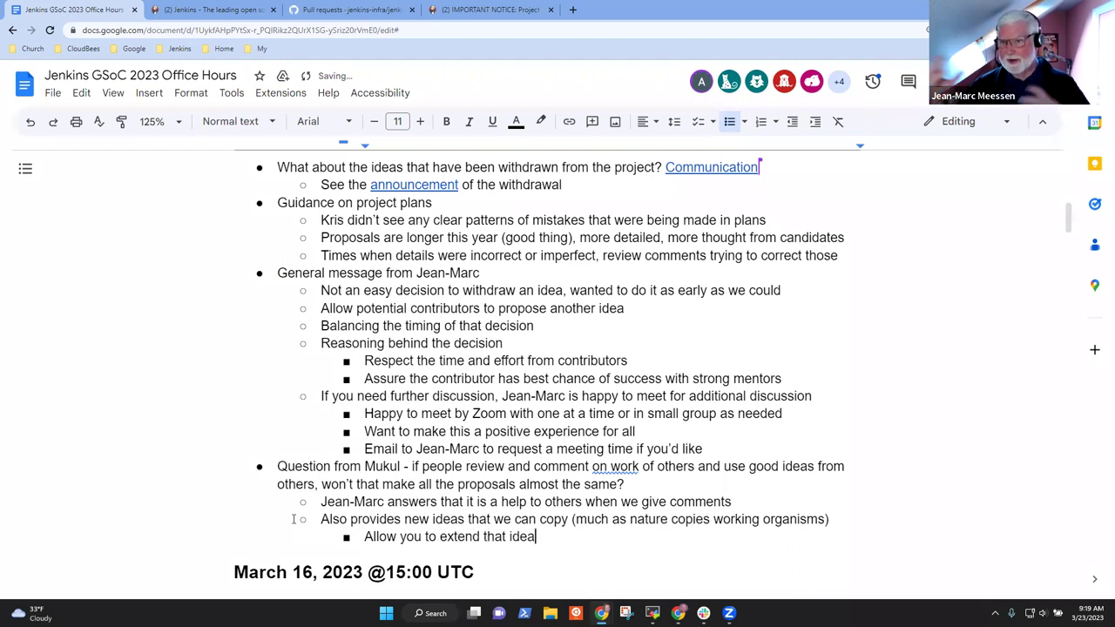
type(" to even better ideas")
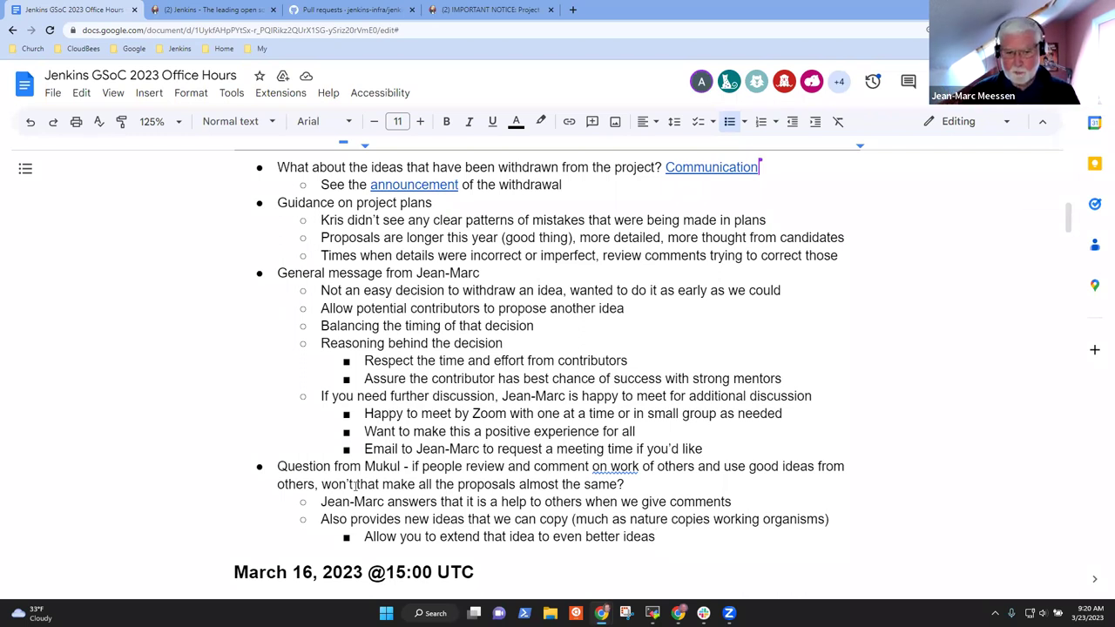
Add a top-level 'Question from' bullet naming the attendee, followed by the pasted best-practices question
key("Return")
key("shift+Tab")
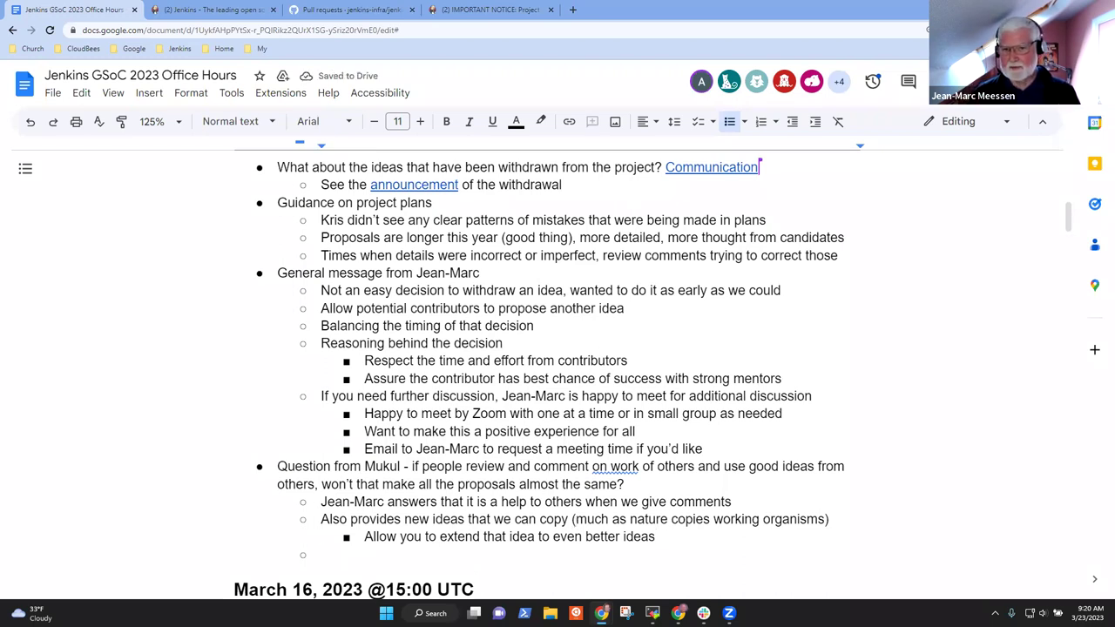
triple_click(366, 552)
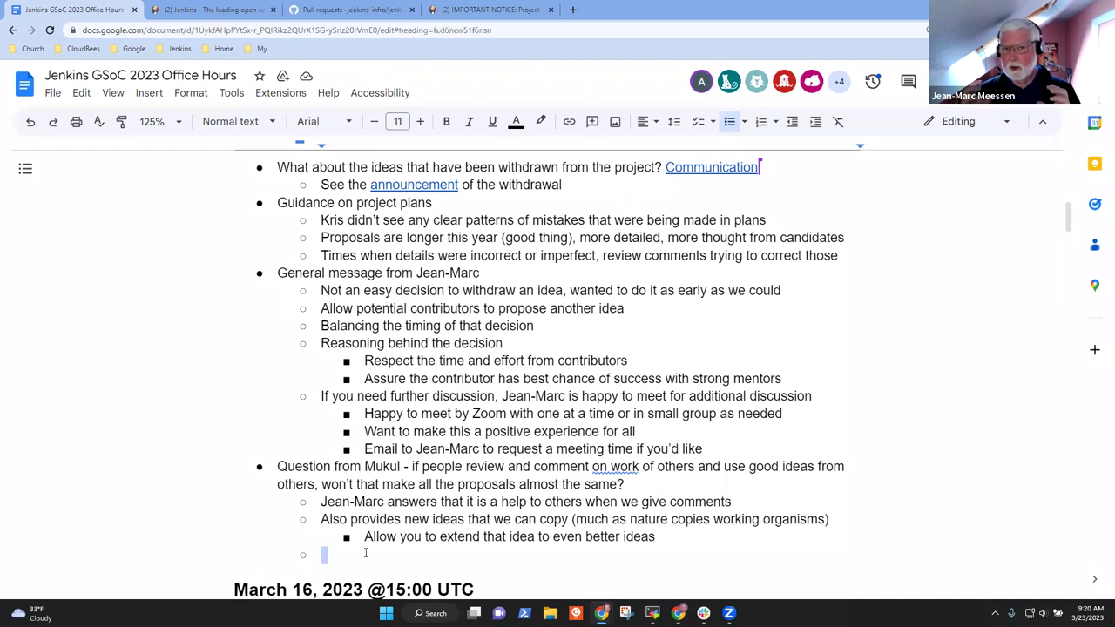
left_click(366, 553)
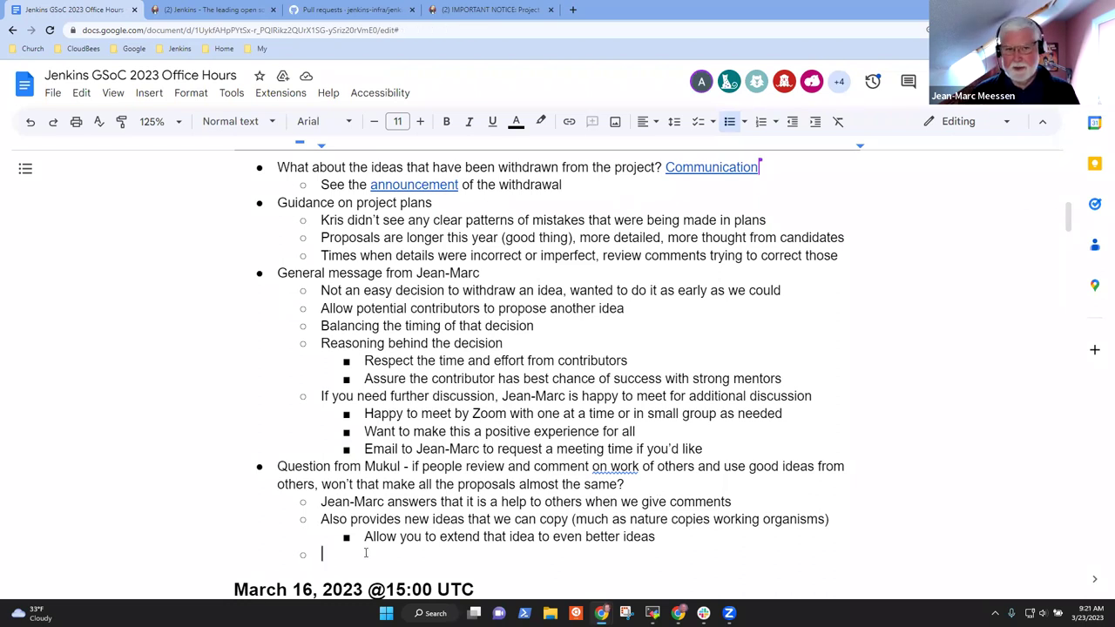
key("shift+Tab")
type("Questio")
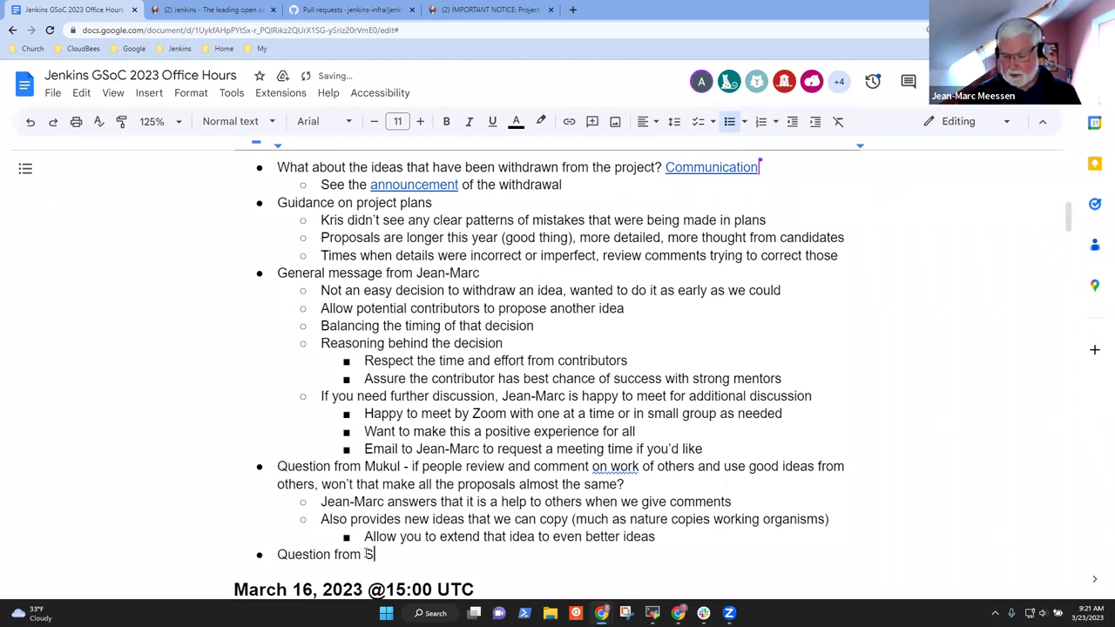
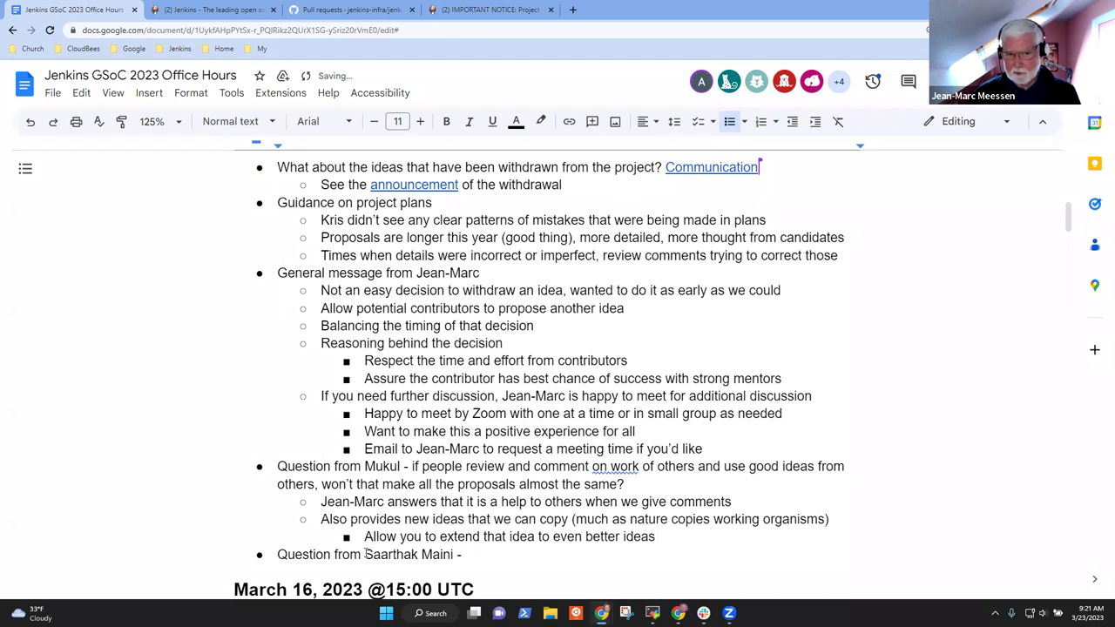
type("What are the best practices which I can follow while communicating with mentors, project maintainers and the community members in general?")
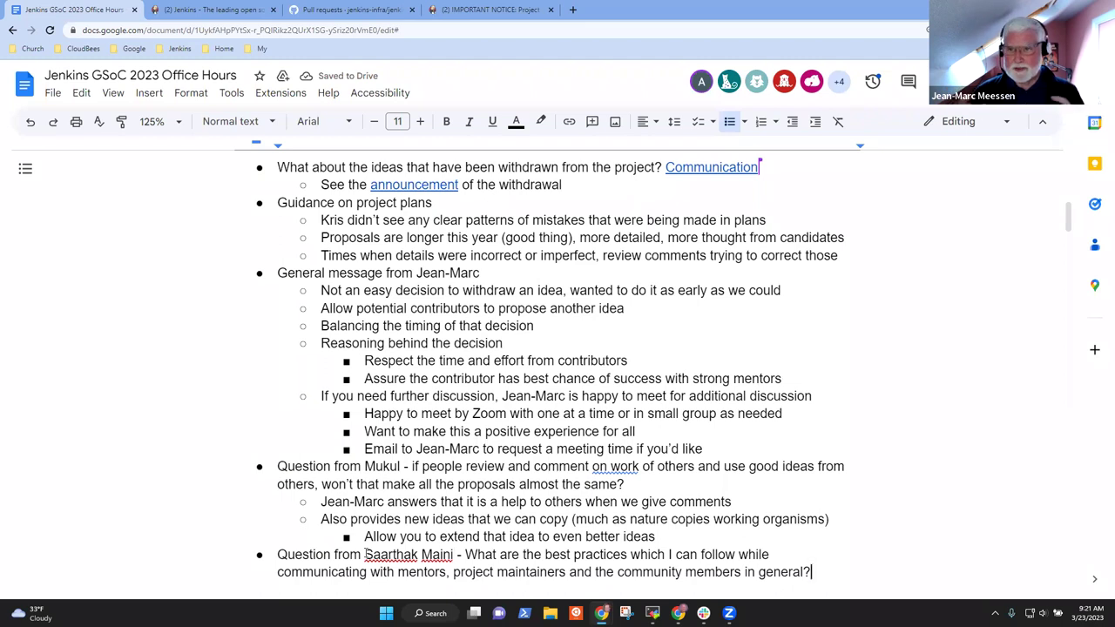
key("ctrl+Up")
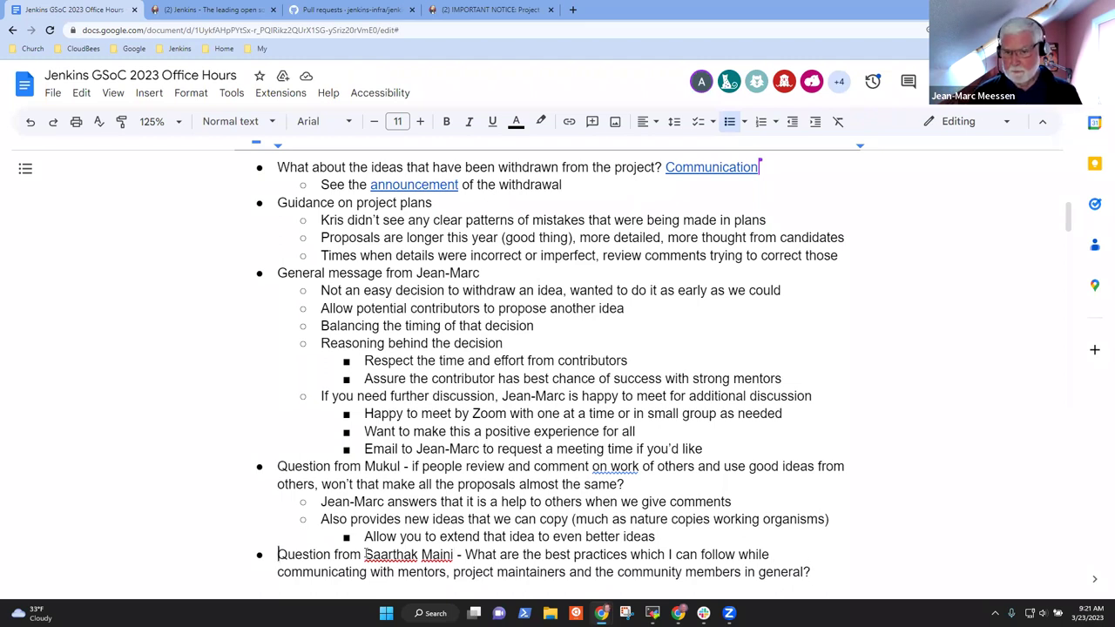
Add the answer point 'Did you understand the problem to solve?' under the previous question
key("ctrl+shift+Right")
key("ctrl+shift+Right")
key("ctrl+shift+Right")
key("ctrl+shift+Right")
key("Up")
key("End")
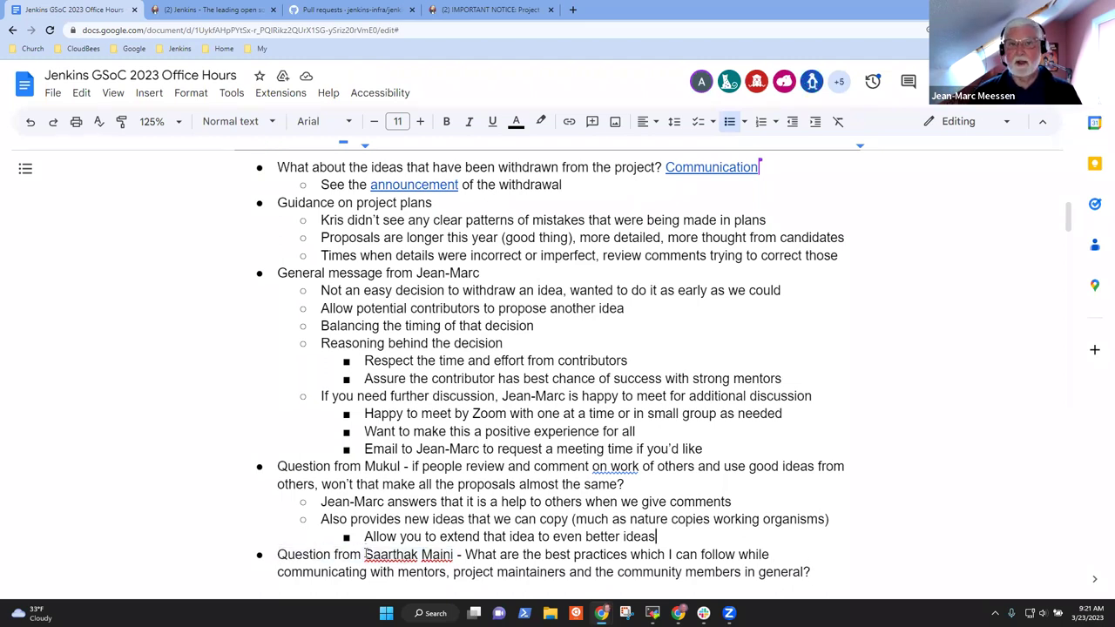
key("Return")
key("shift+Tab")
type("Did you")
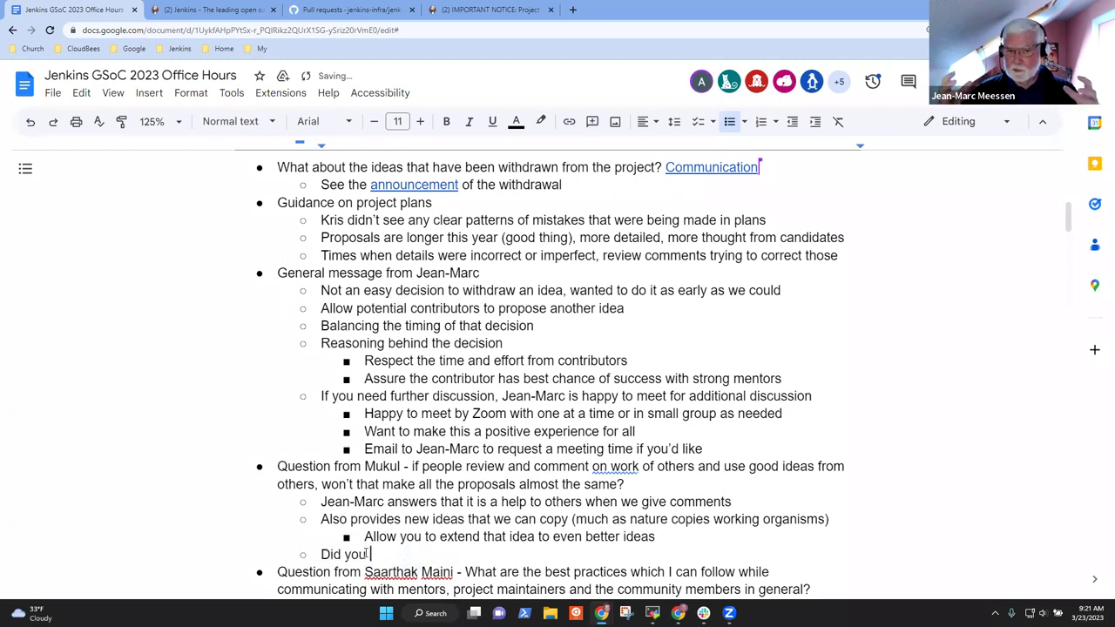
type(" understand the por")
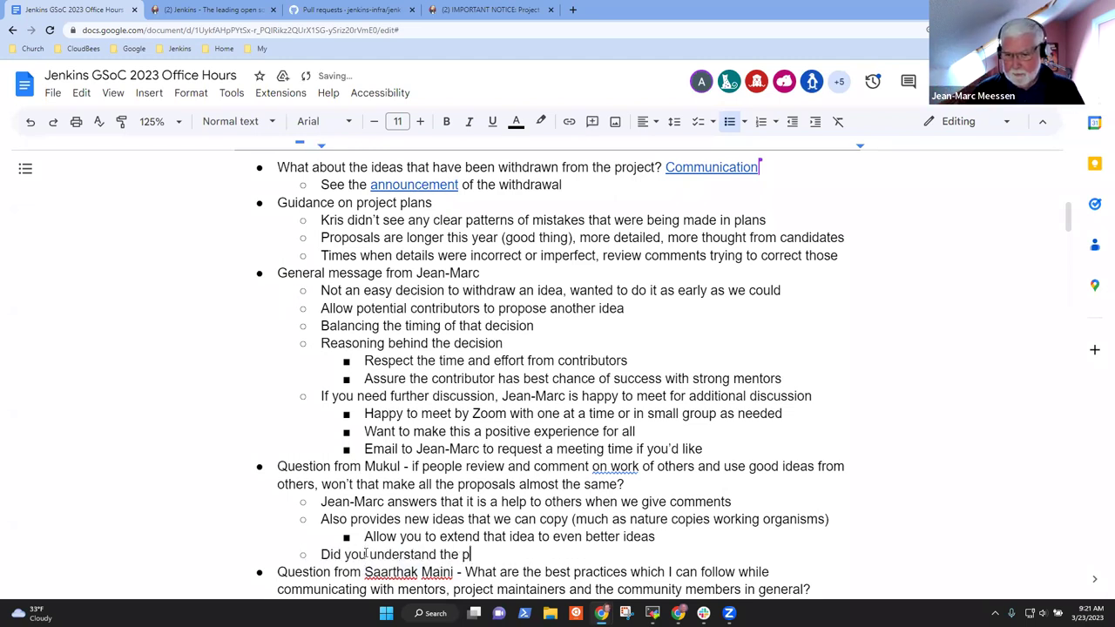
key("BackSpace")
key("BackSpace")
key("BackSpace")
type("prov")
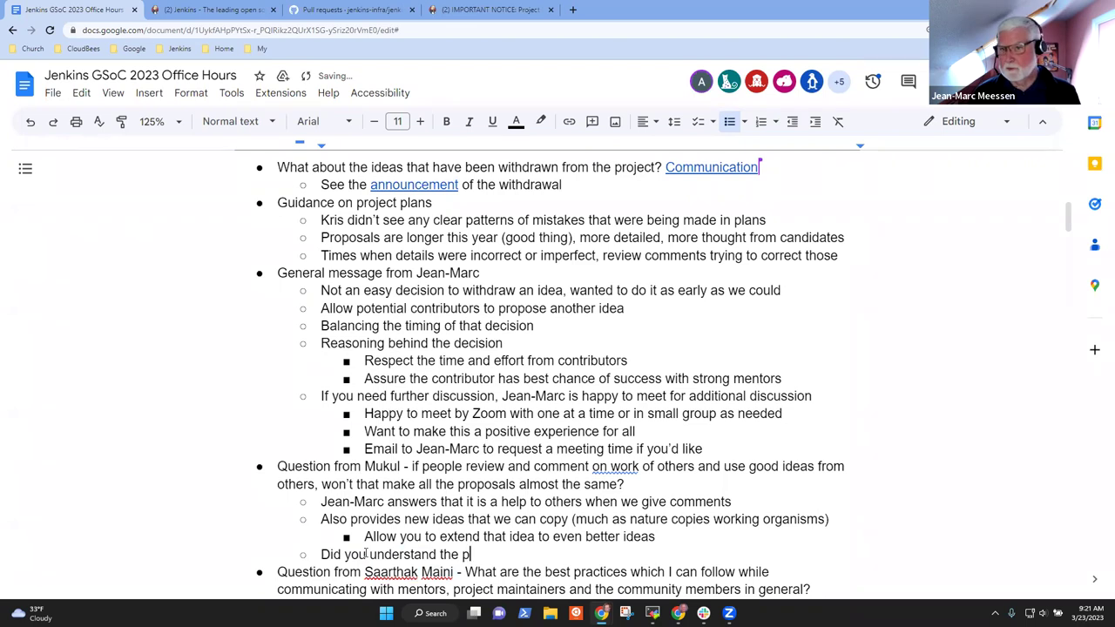
key("BackSpace")
type("blem to so")
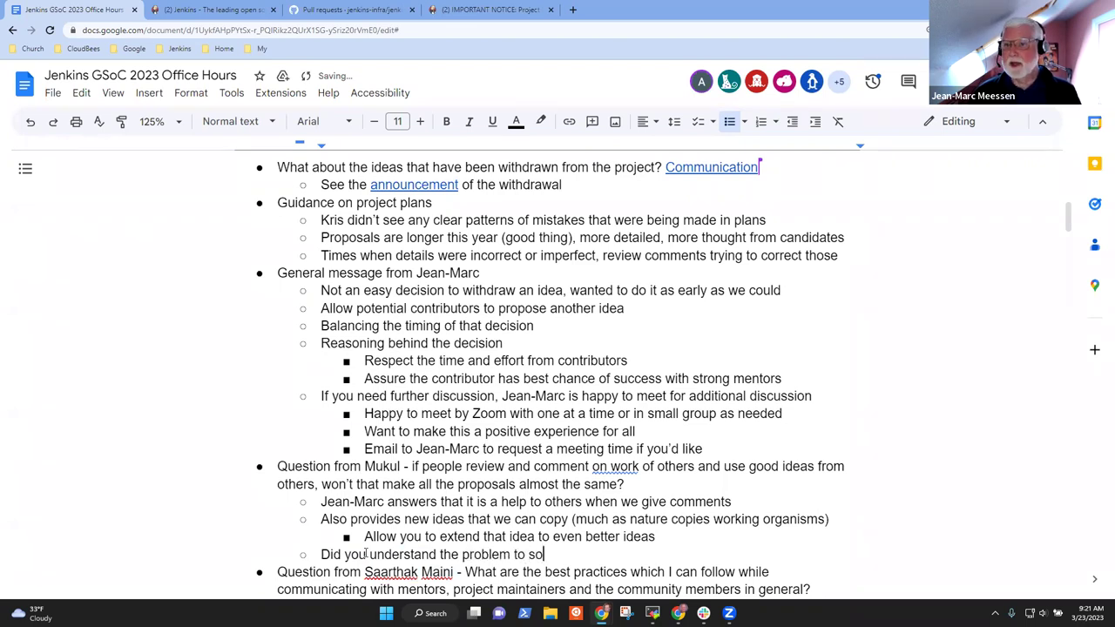
type("lve?")
Add the point 'Pull requests give practical experience with the project and the specific idea'
key("Return")
type("Do you")
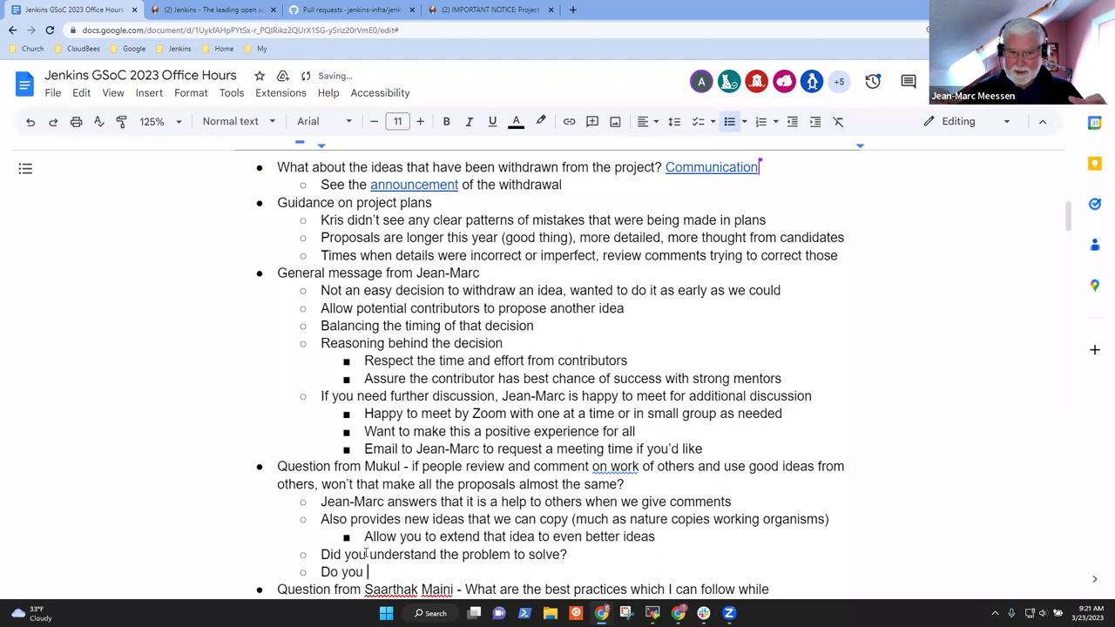
scroll(366, 554, "down", 2)
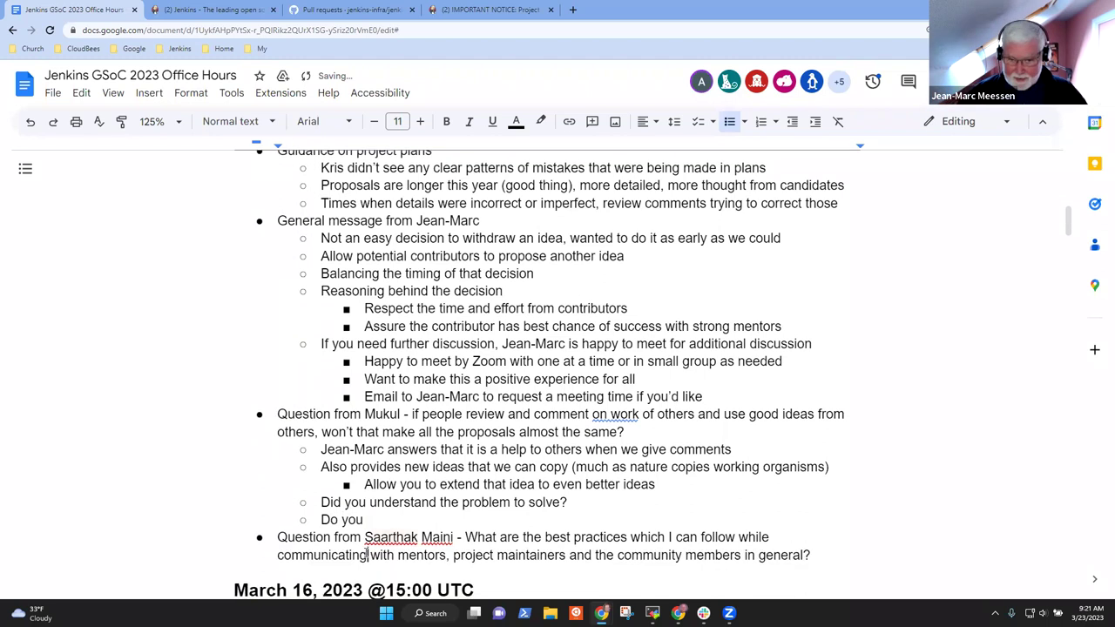
key("Up")
key("Up")
key("Down")
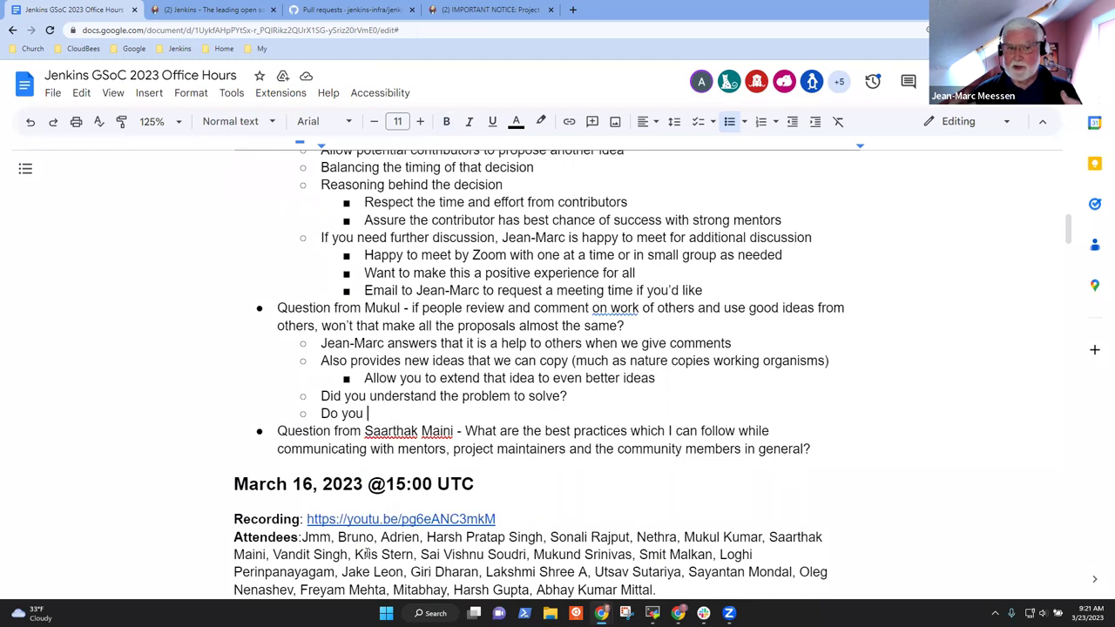
key("ctrl+shift+Left")
key("ctrl+shift+Left")
type("Pull re")
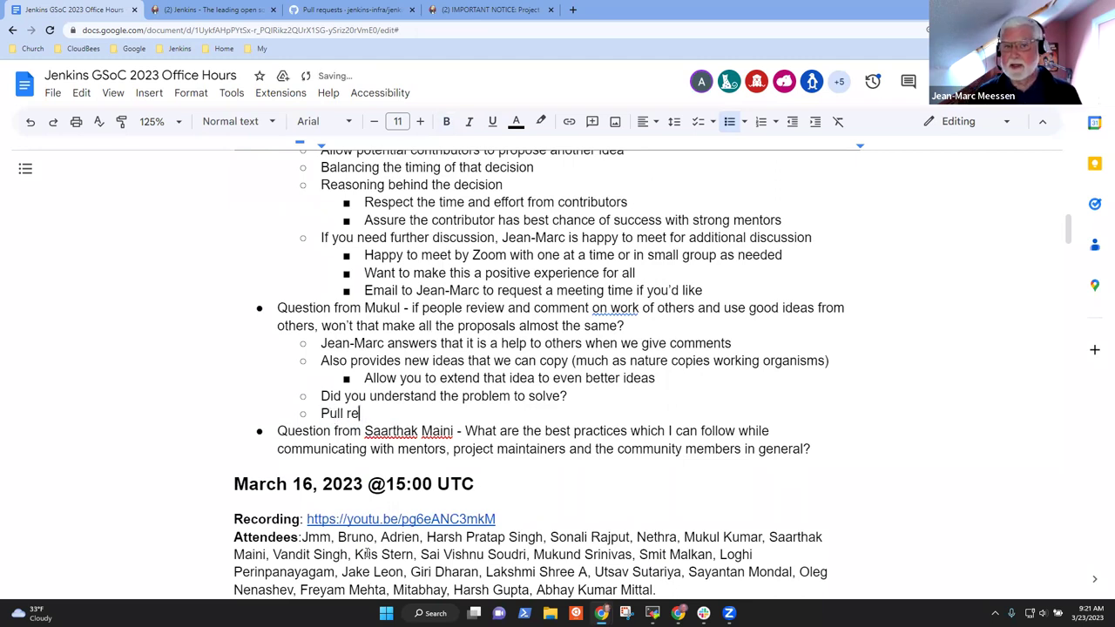
type("quests give practical ")
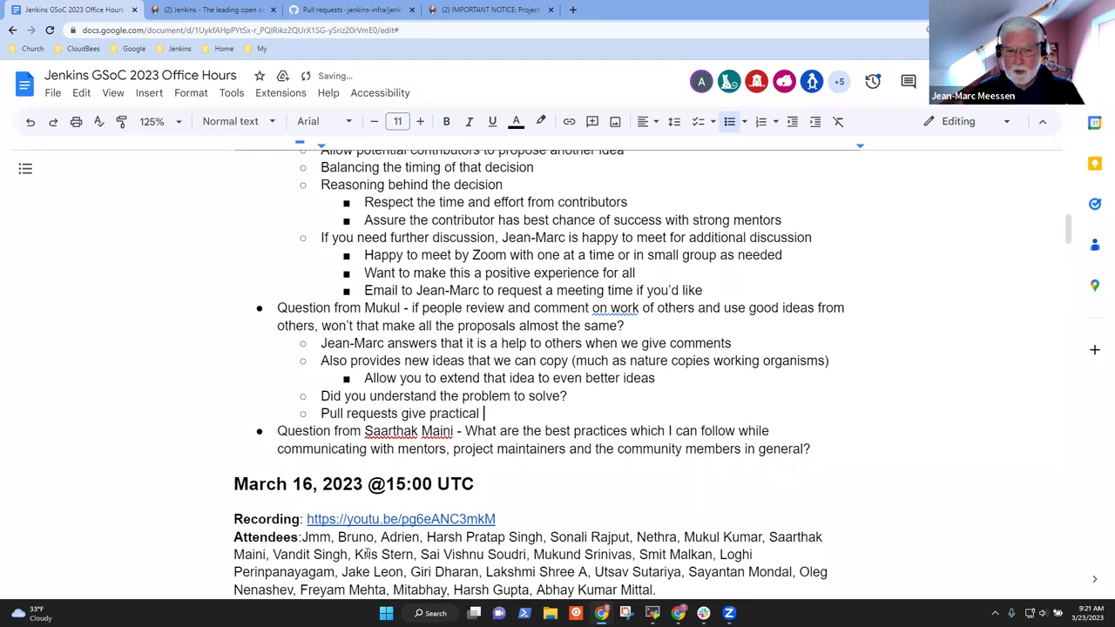
type("experience with the")
key("BackSpace")
key("BackSpace")
key("BackSpace")
key("BackSpace")
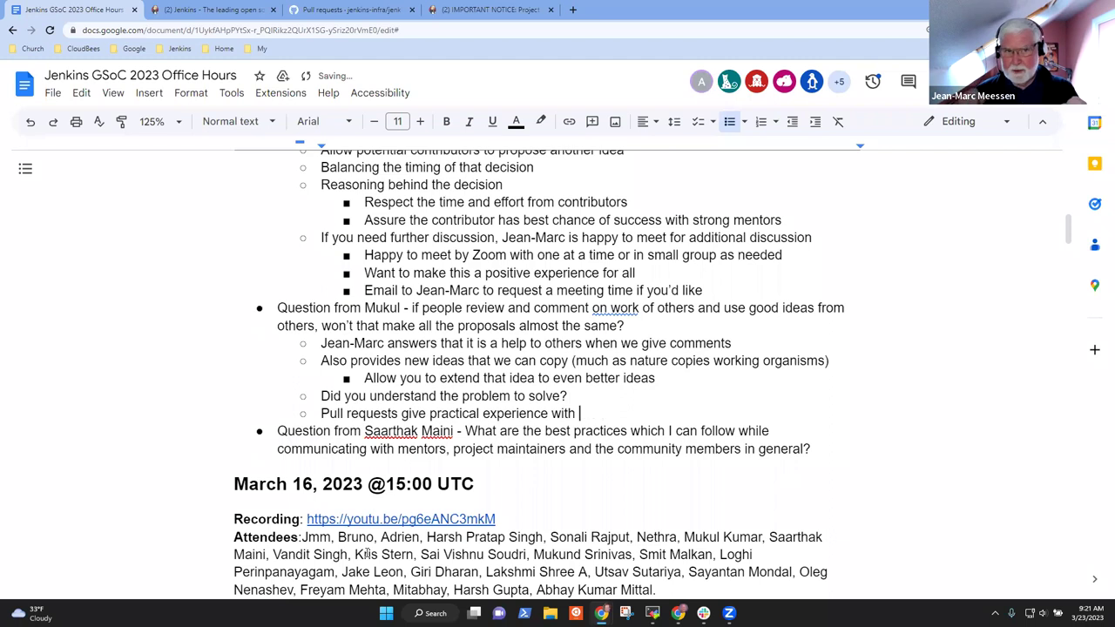
type("the specific ")
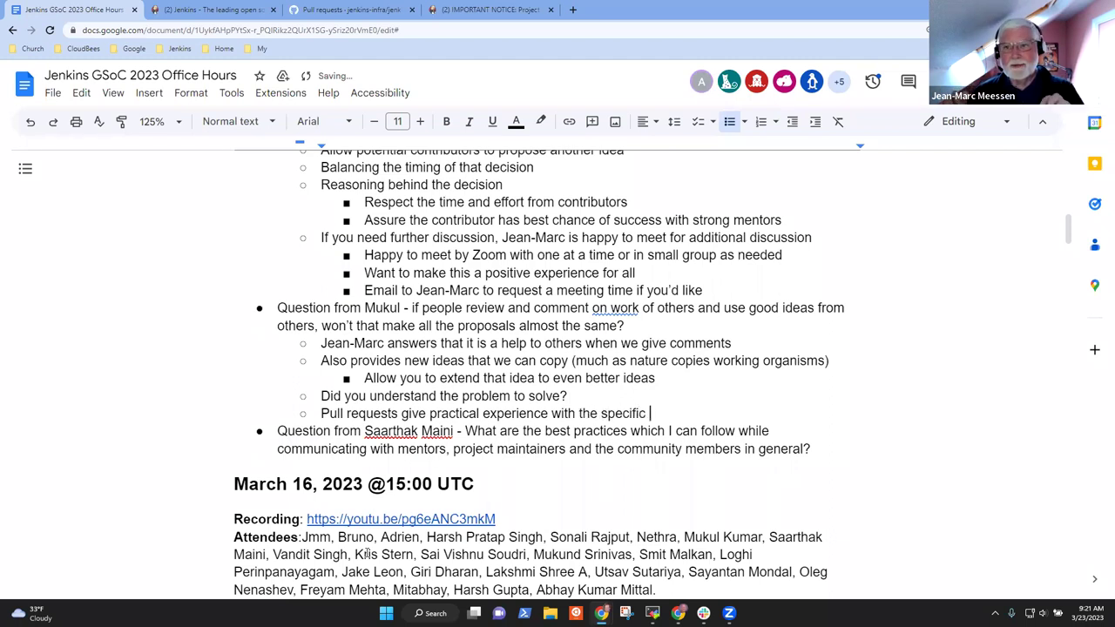
type("ic")
key("ctrl+BackSpace")
key("ctrl+BackSpace")
type("project and the specific idea")
key("Down")
key("Down")
key("Down")
key("Up")
key("End")
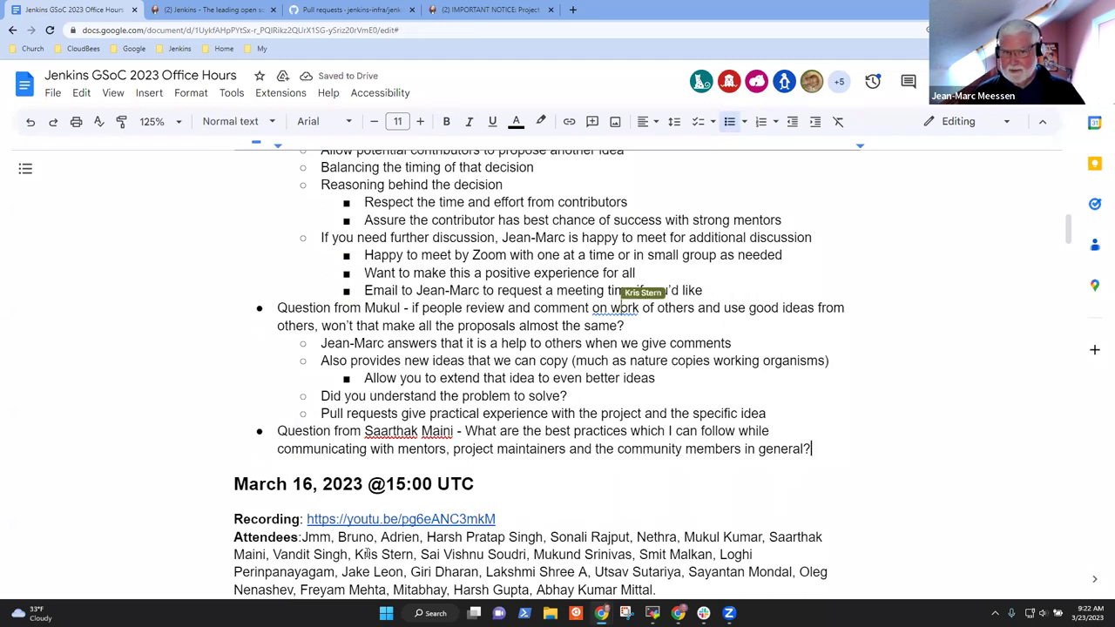
Start a new bullet with the copied 'Question from' prefix and paste the mentee's second question
key("Return")
key("Up")
key("Up")
key("Home")
key("ctrl+shift+Right")
key("ctrl+shift+Right")
key("ctrl+shift+Right")
key("ctrl+shift+Right")
key("ctrl+shift+Right")
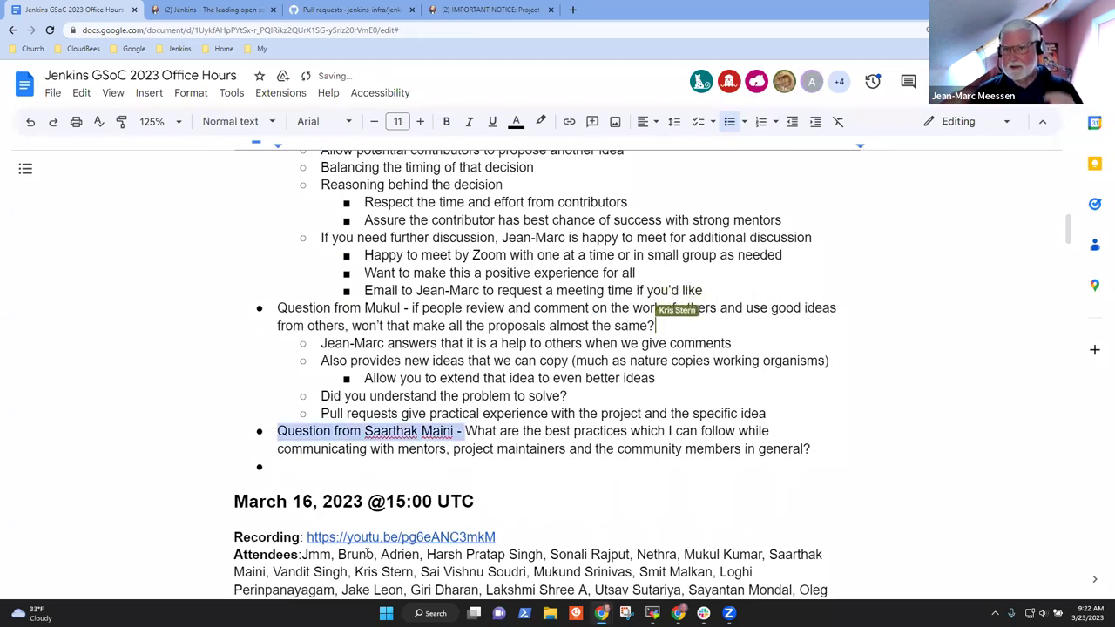
key("ctrl+c")
key("Down")
key("Down")
key("ctrl+v")
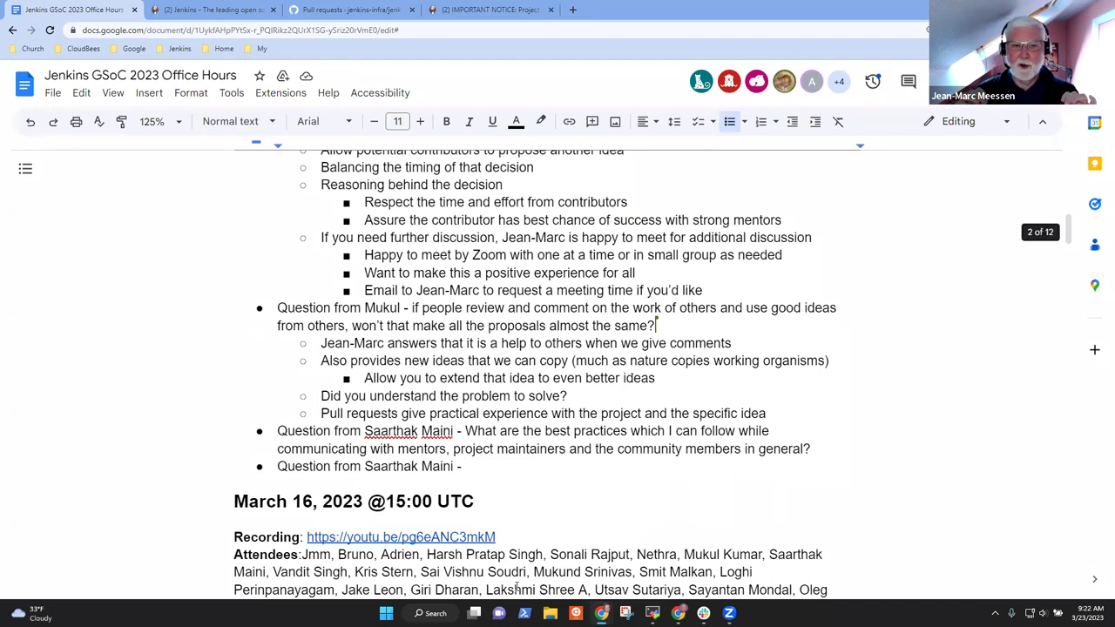
key("ctrl+v")
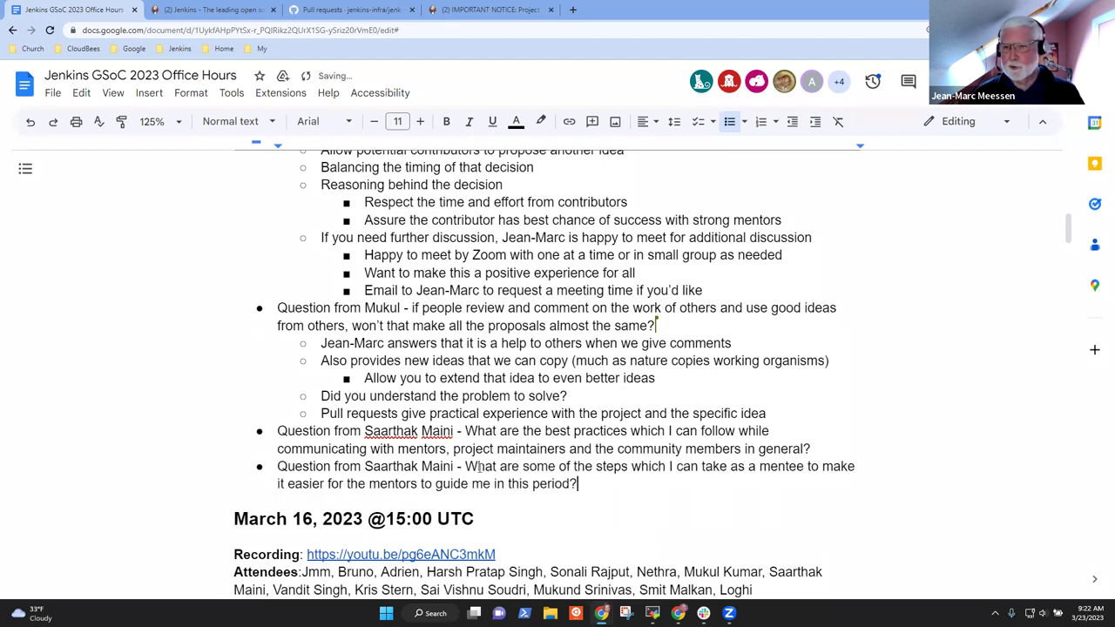
key("Up")
key("Up")
Below the pull-requests point, add 'Not a university grading process… intentionally shows ideas to others'
key("End")
key("Return")
type("Not a")
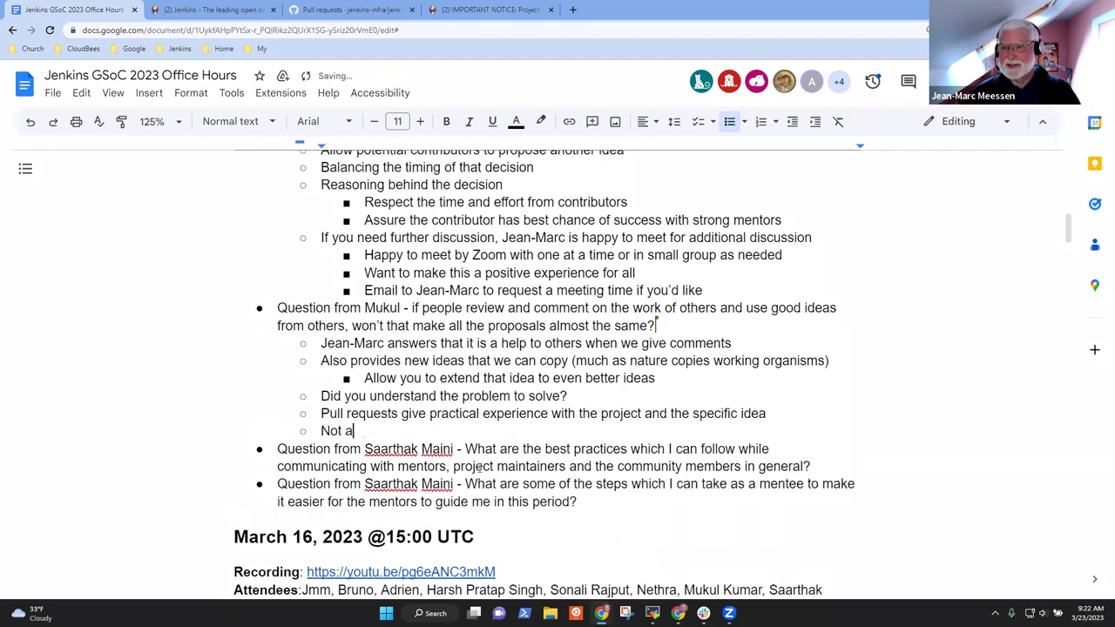
type(" universi")
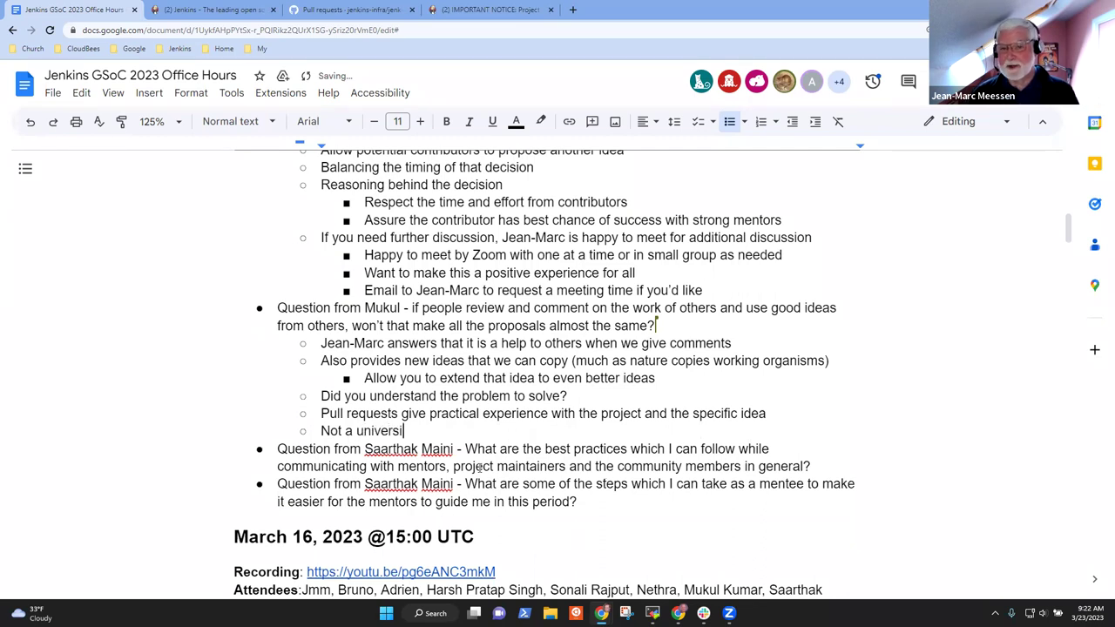
type("ty grading ")
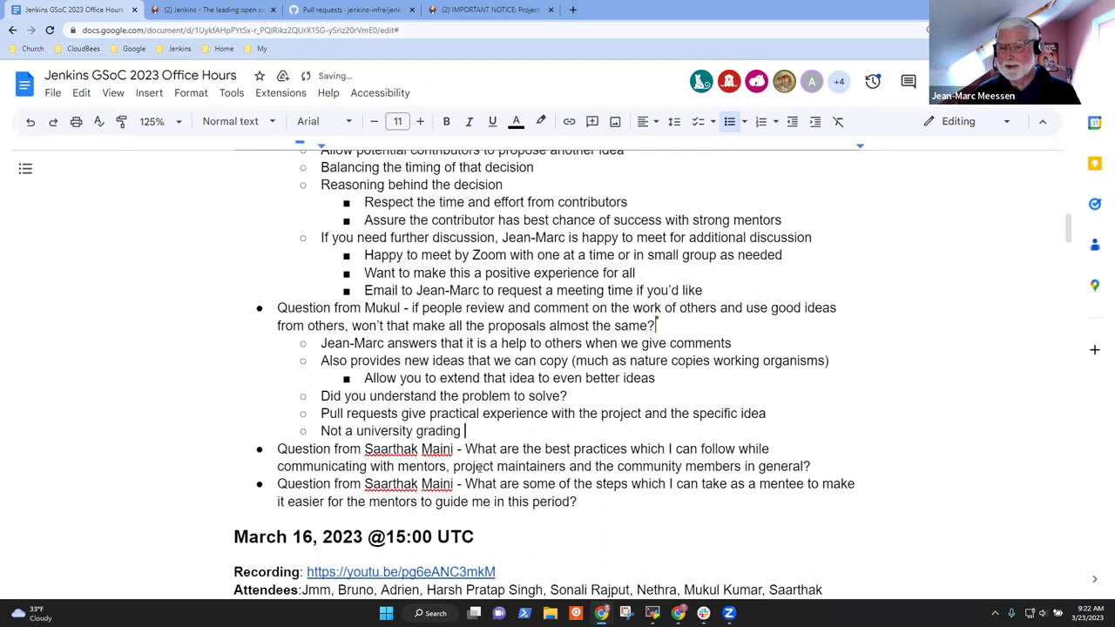
type("process, this is ")
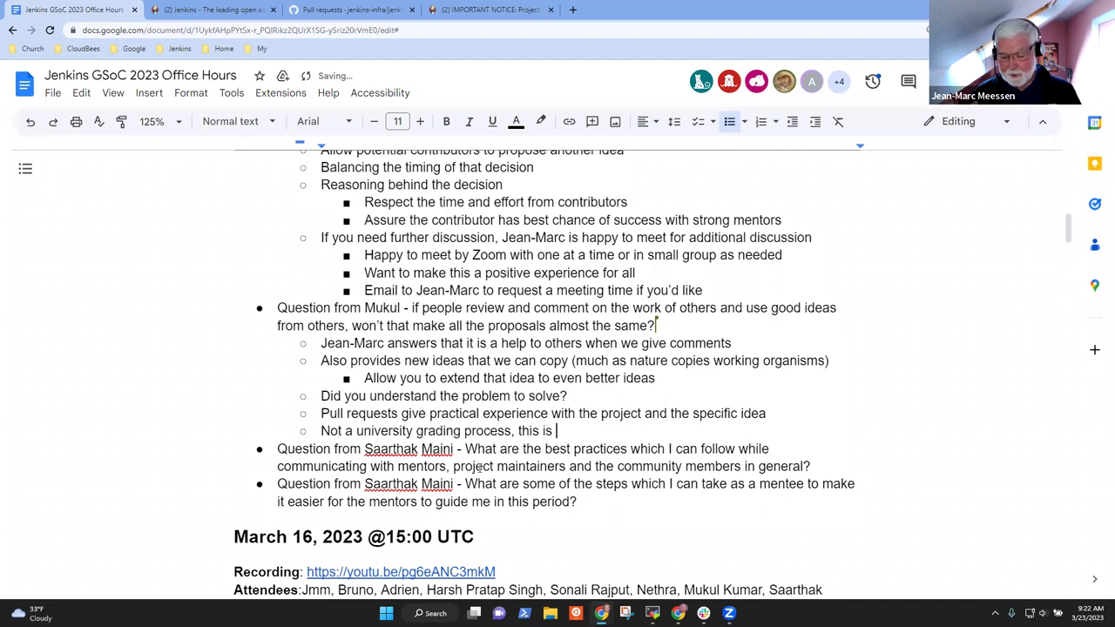
type("an open, c")
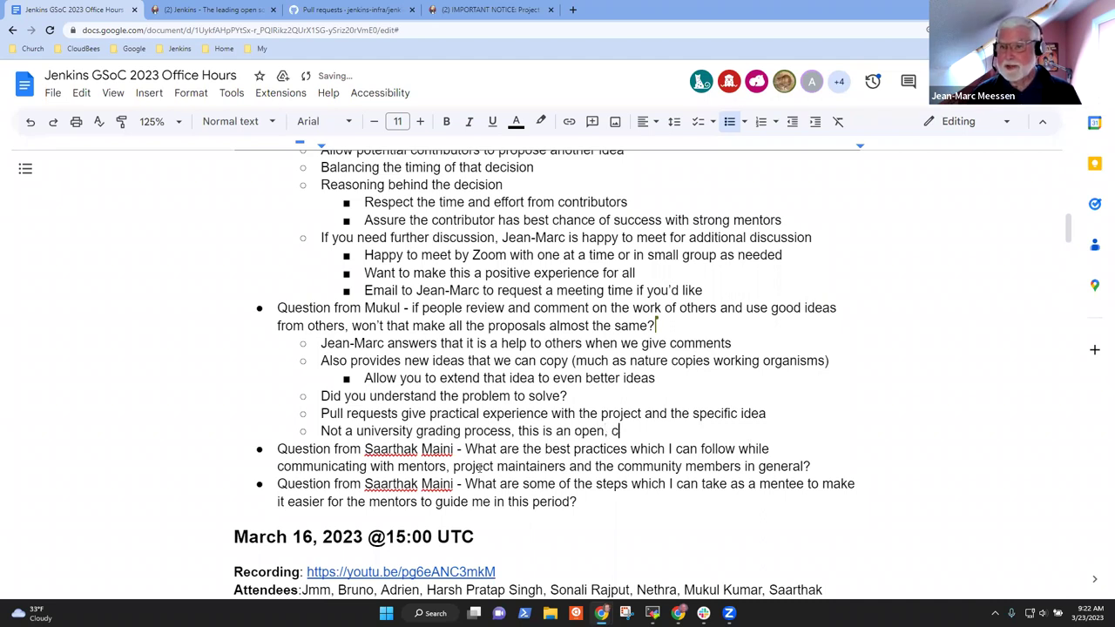
type("ollaborative ")
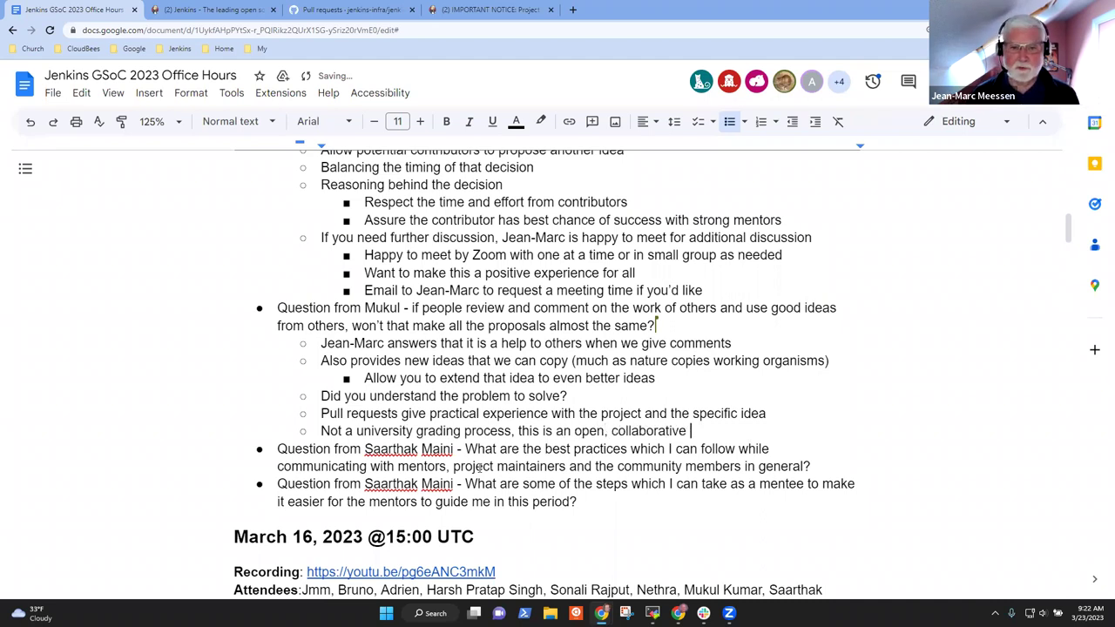
type("process that intetiona")
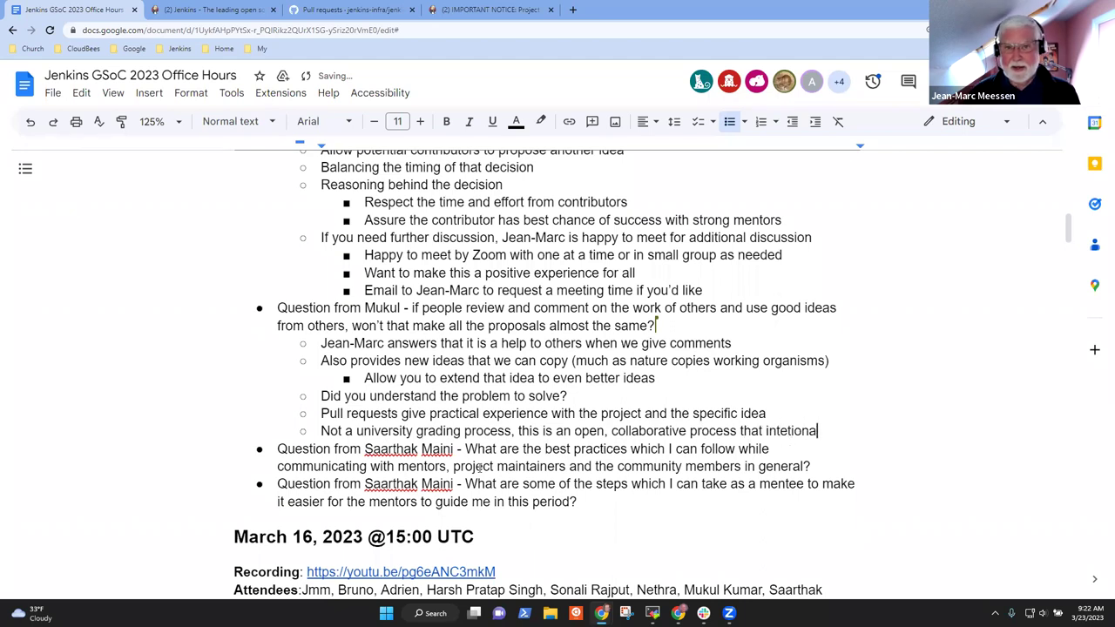
key("ctrl+BackSpace")
type("inte")
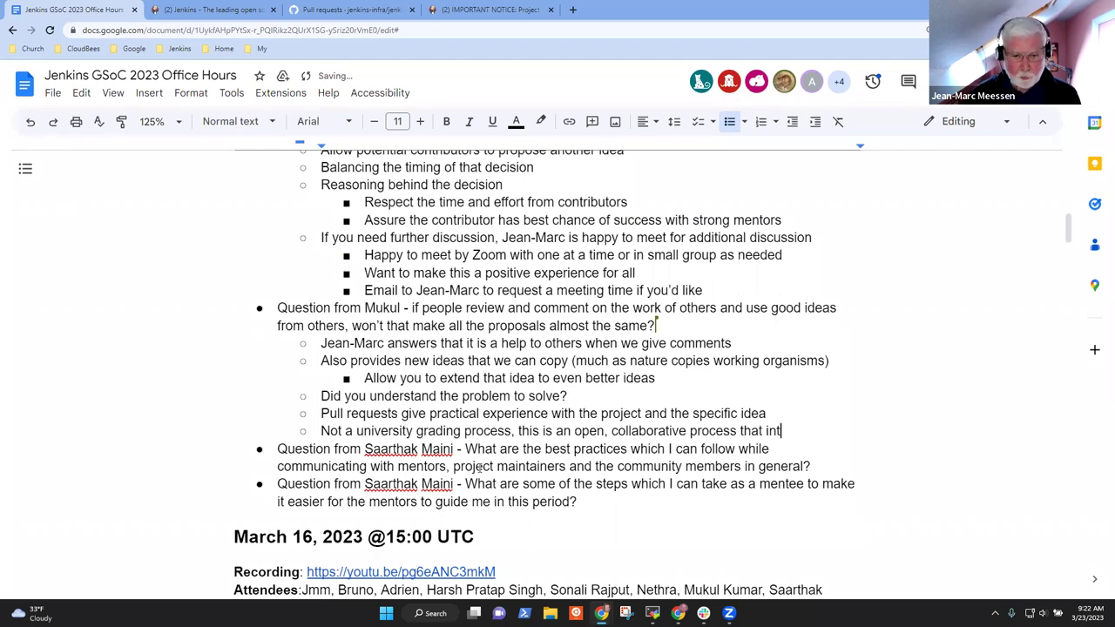
key("BackSpace")
type("entionally ")
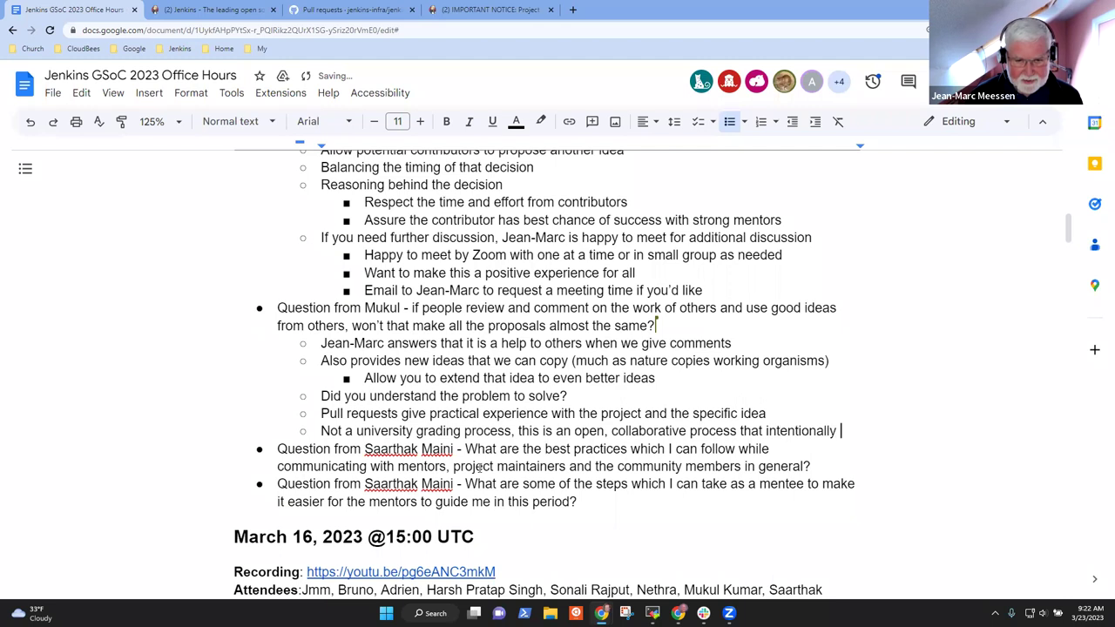
type("shows ideas to others")
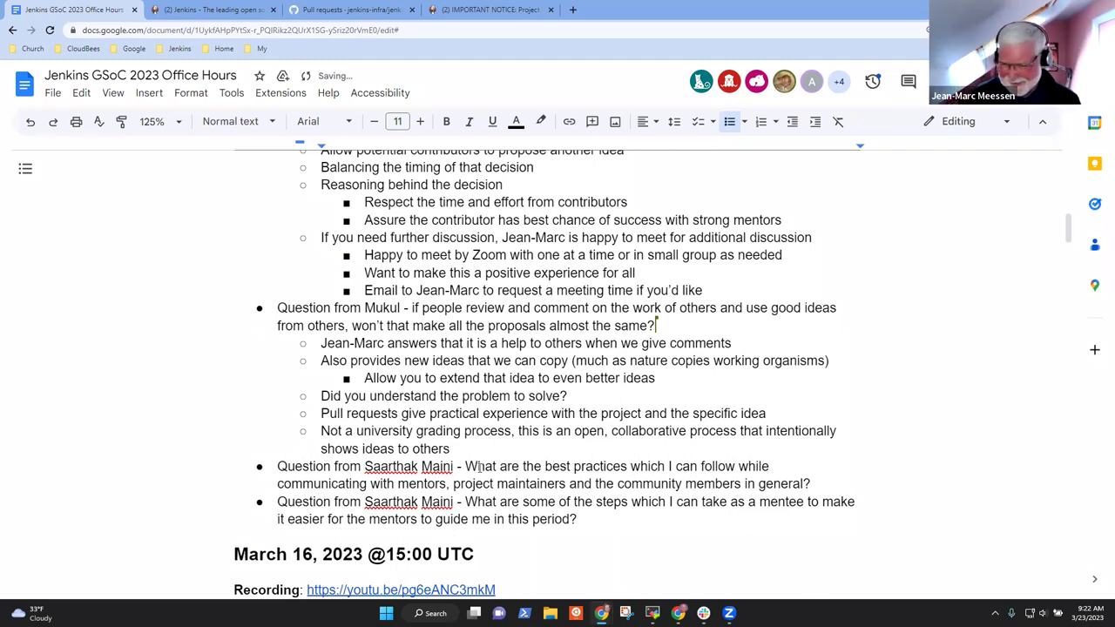
key("Down")
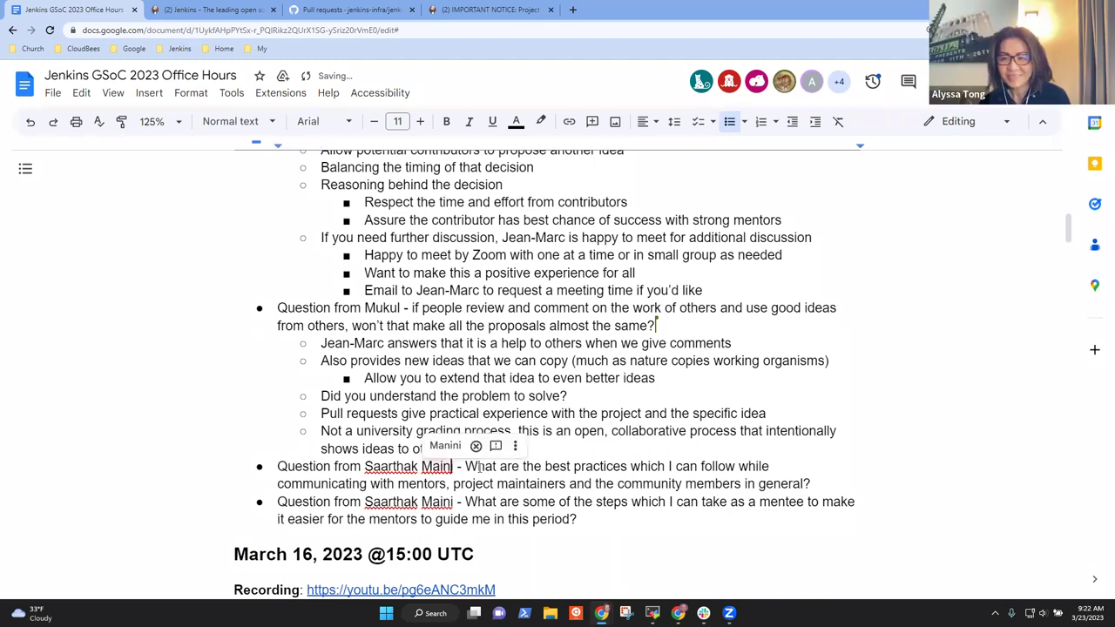
key("Left")
key("Left")
key("Left")
key("Left")
key("ctrl+Right")
key("ctrl+Right")
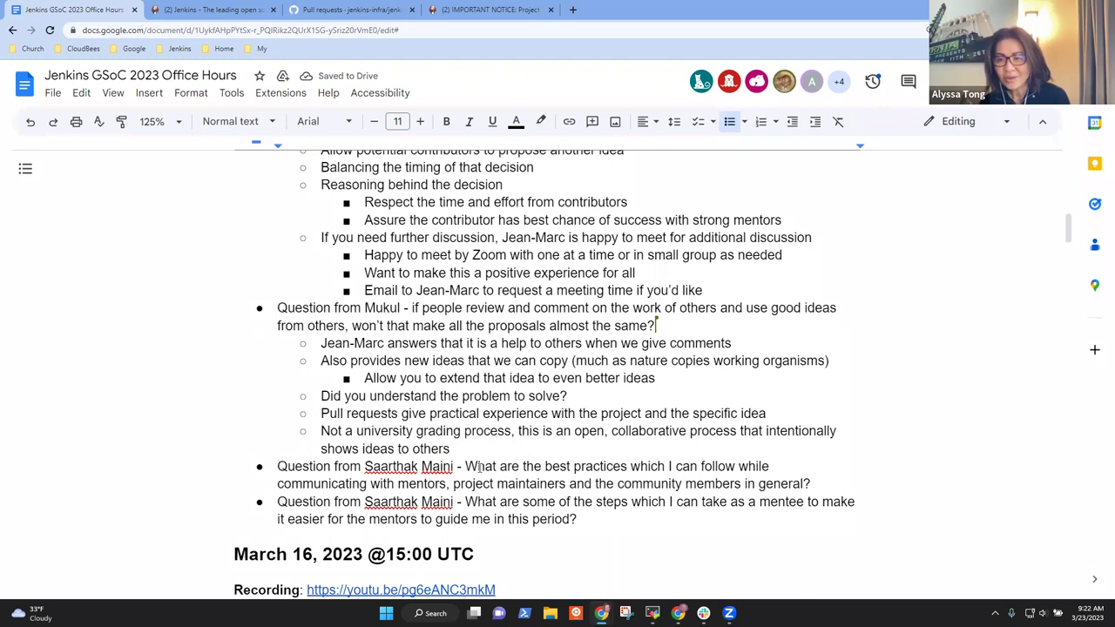
key("shift+Down")
key("shift+Down")
key("shift+Up")
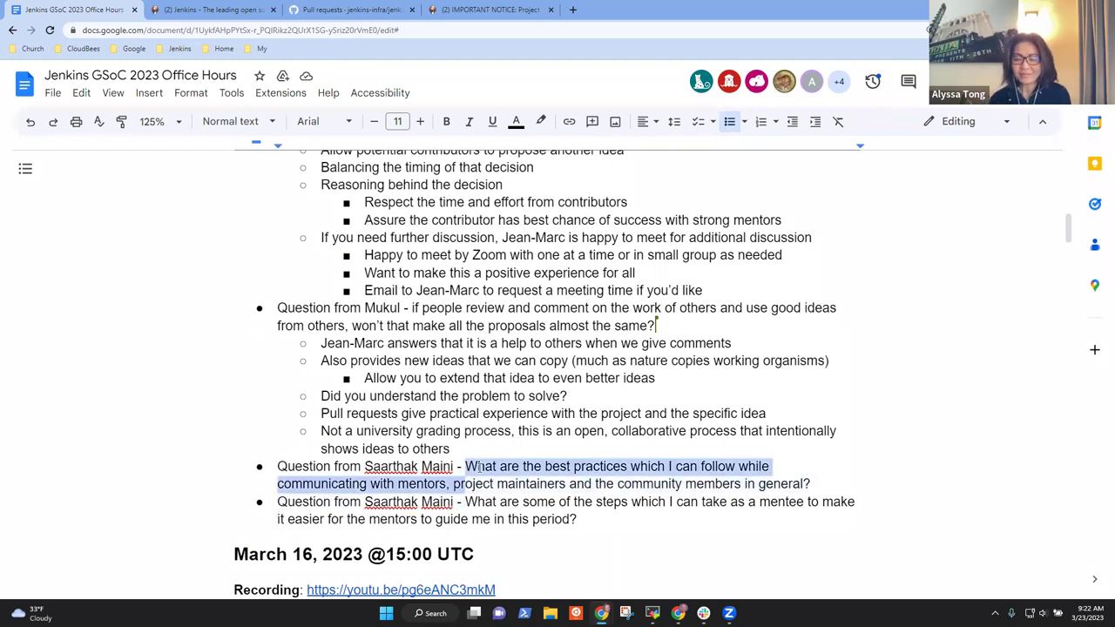
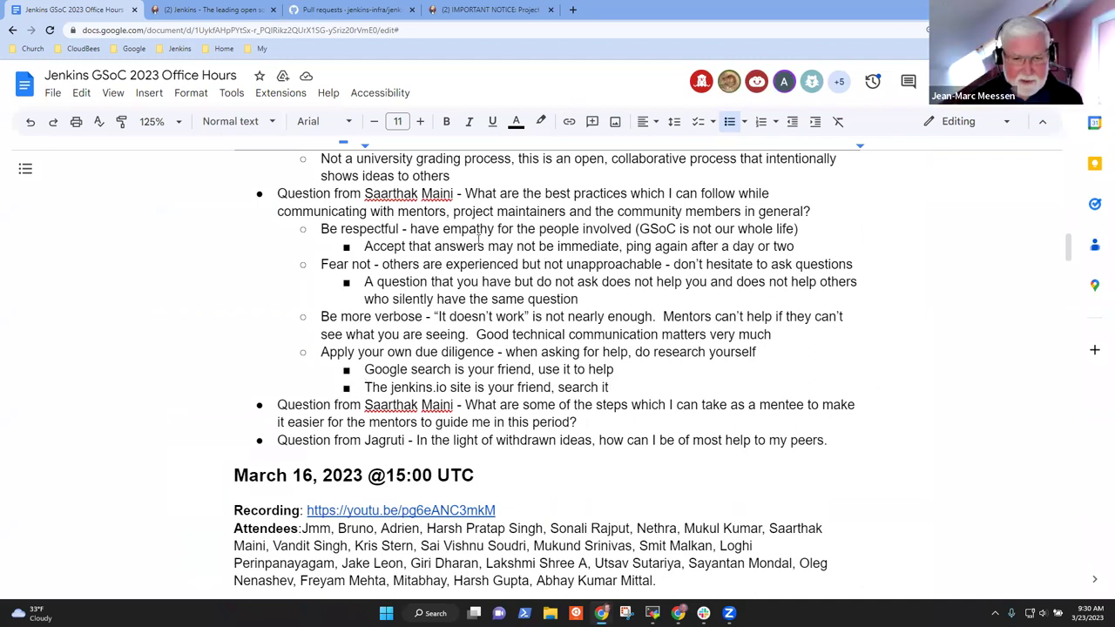
Select the two-line mentor-communication question paragraph, then return to its start
key("Up")
key("Up")
key("Up")
key("Up")
key("Up")
key("Up")
key("Up")
key("Up")
key("Up")
key("Up")
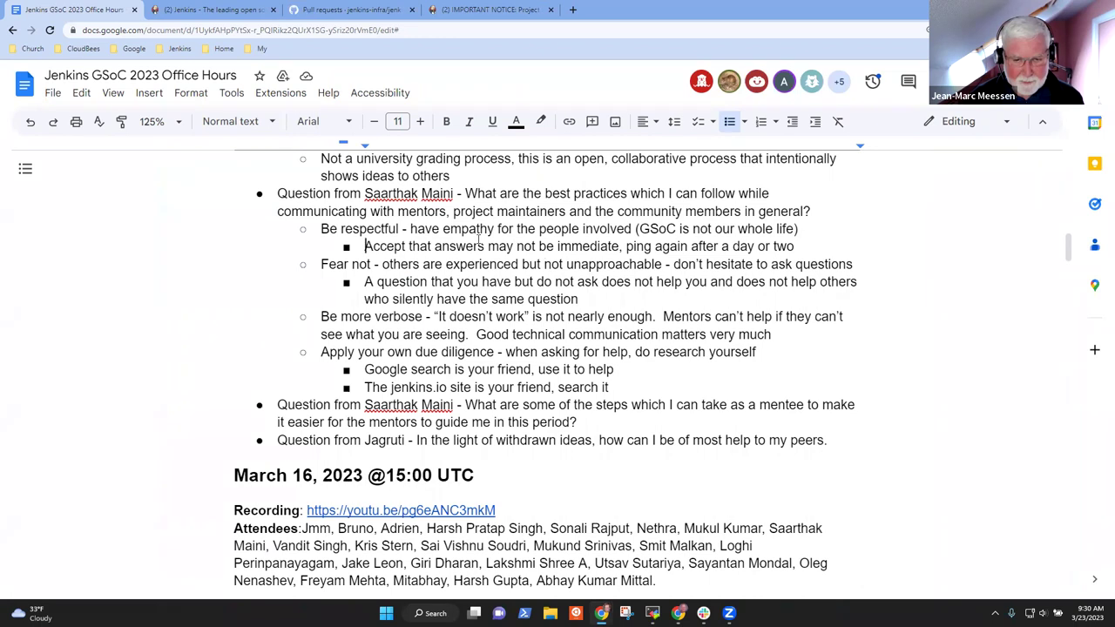
key("Up")
key("Home")
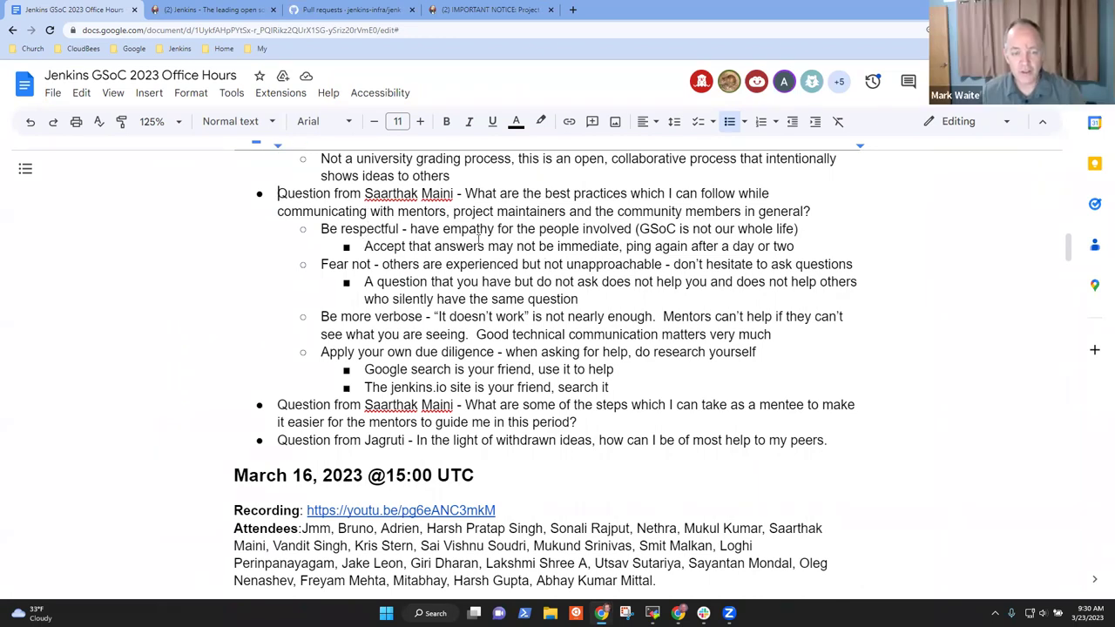
key("shift+End")
key("shift+Down")
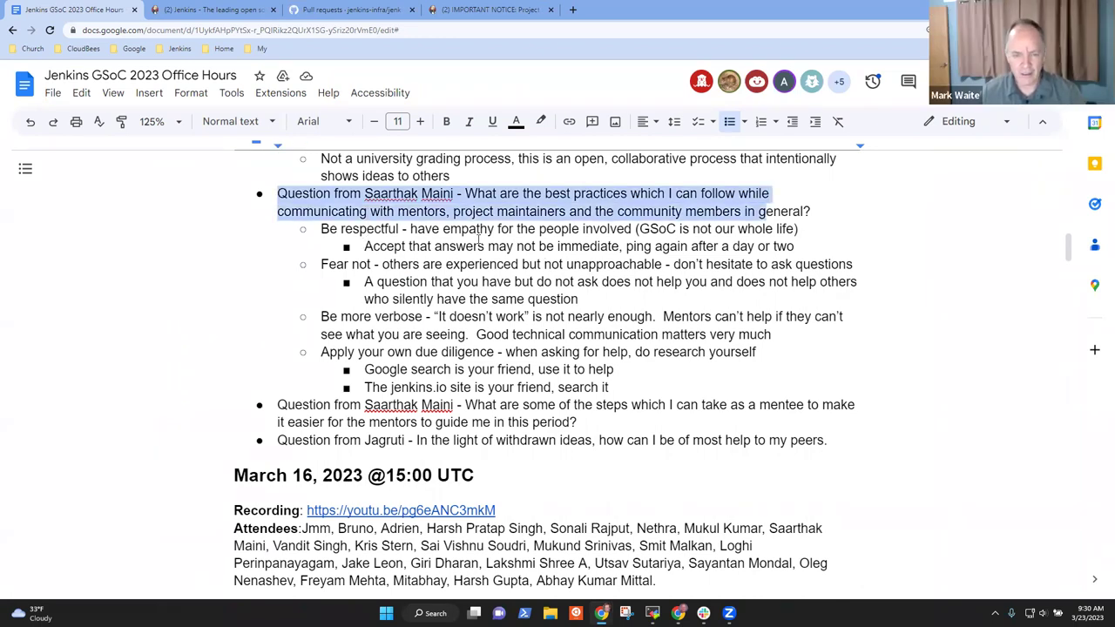
key("Up")
key("Home")
key("shift+Down")
key("shift+End")
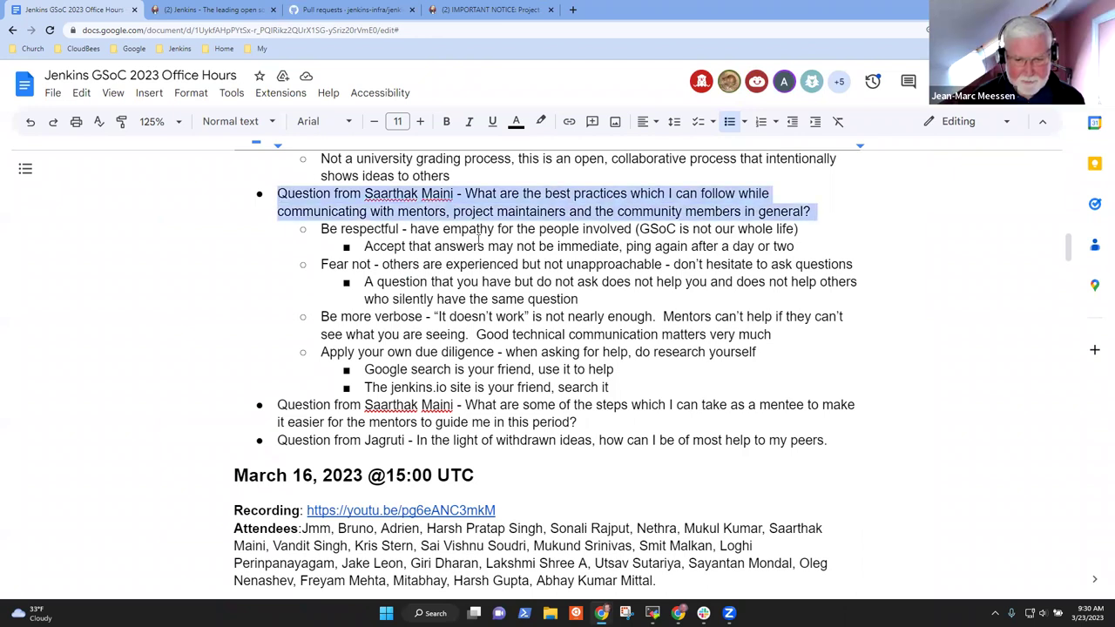
key("Down")
key("Down")
key("Down")
key("Down")
key("Down")
key("Down")
key("Down")
key("Down")
key("Down")
key("Down")
key("Down")
key("Down")
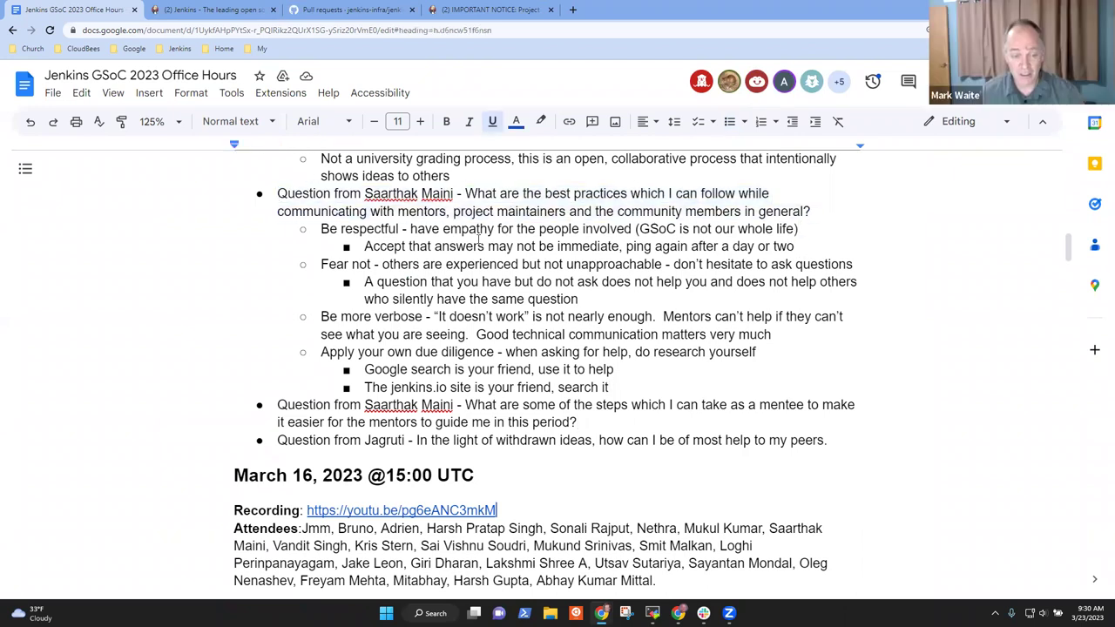
key("Up")
key("Home")
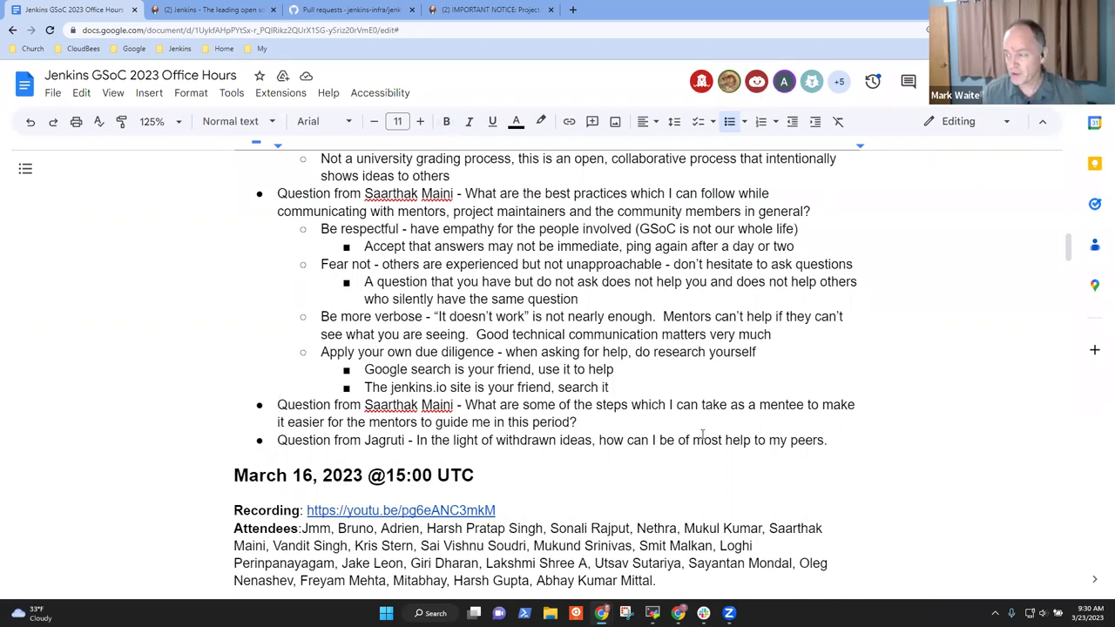
Add a new 'Question from Sofia -' bullet below the last question
key("Return")
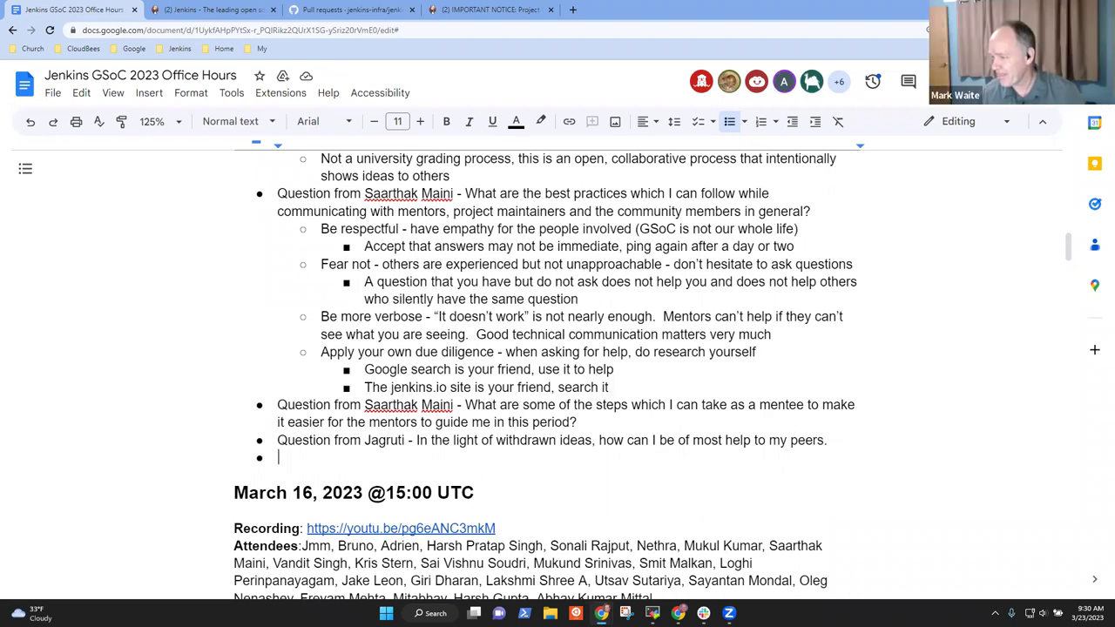
type("Question from Sofia -")
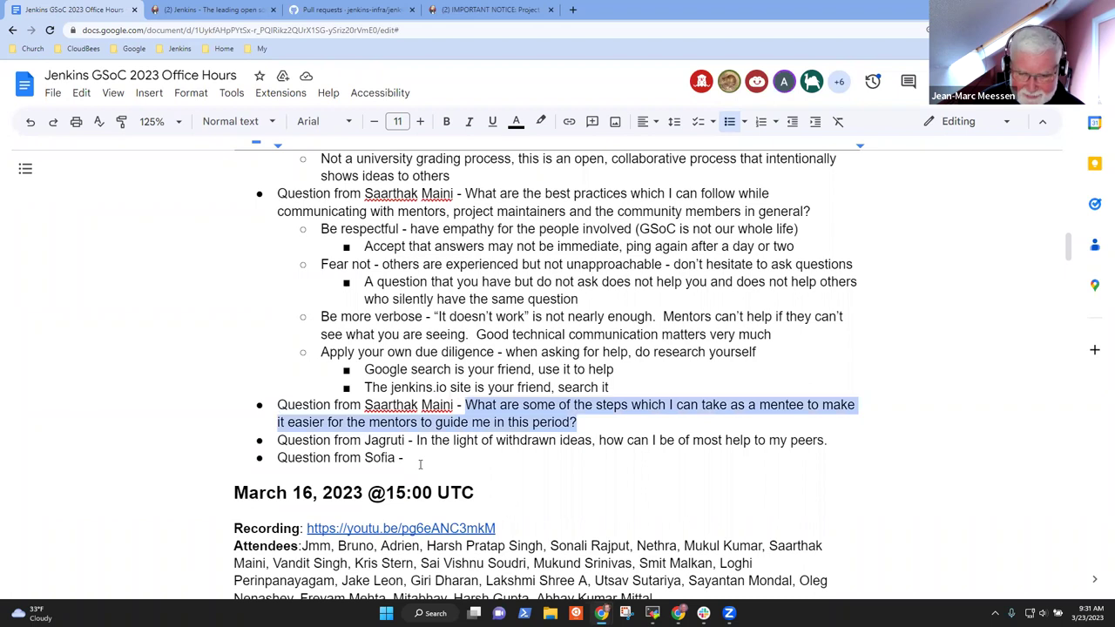
key("Down")
key("Down")
Answer with an indented sub-bullet: 'Be patient - accept that it may take a day or two to get an answer'
key("Return")
key("Tab")
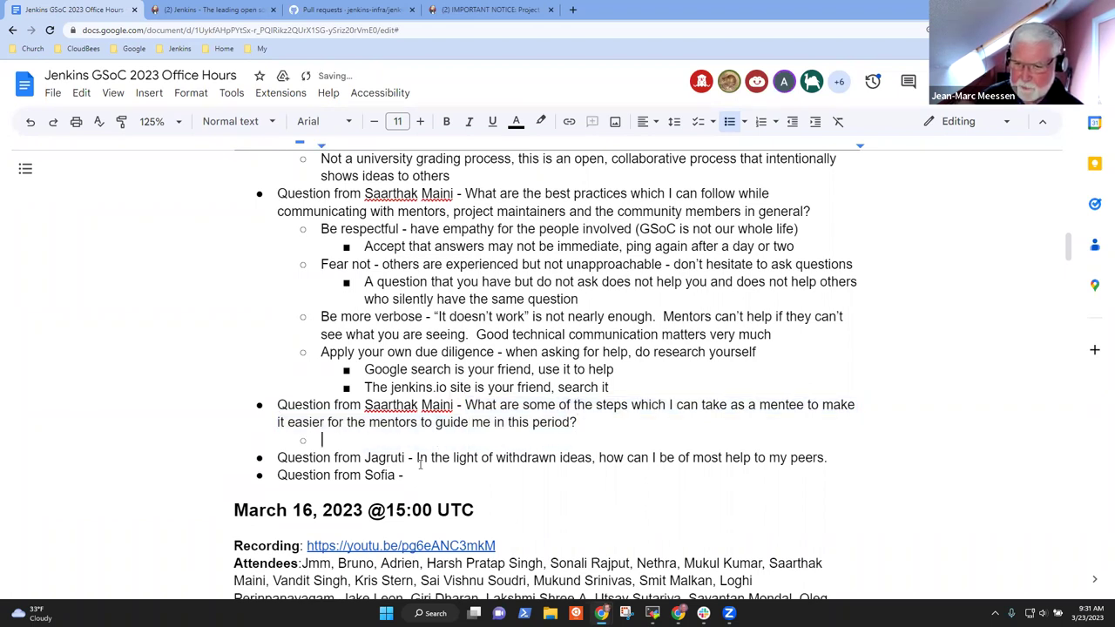
type("Be patient - accept that it ma")
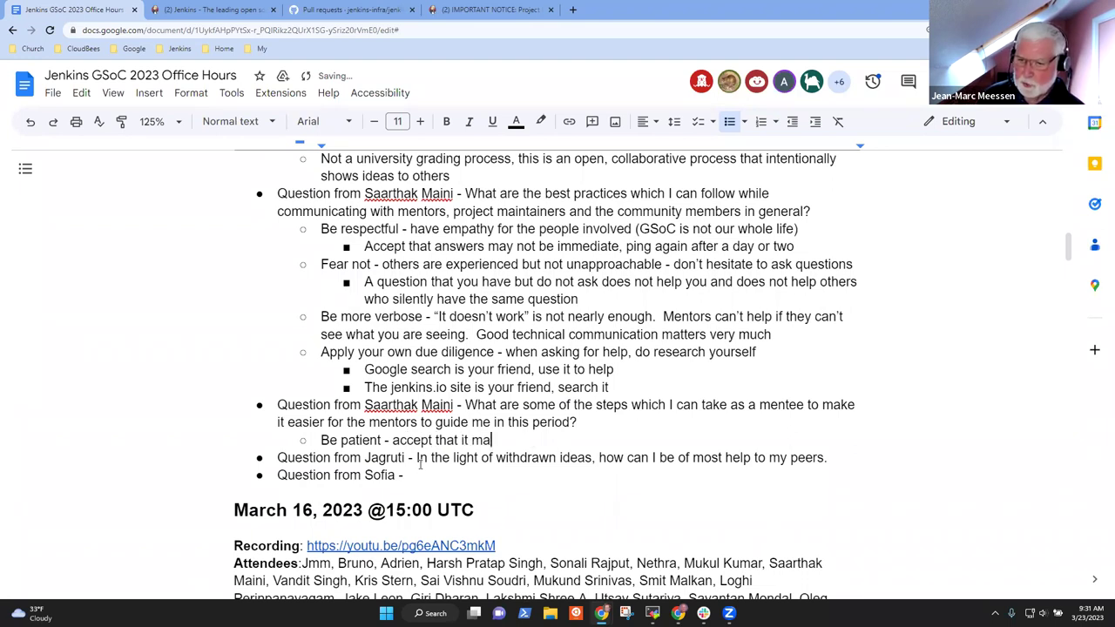
type("y take a day or t")
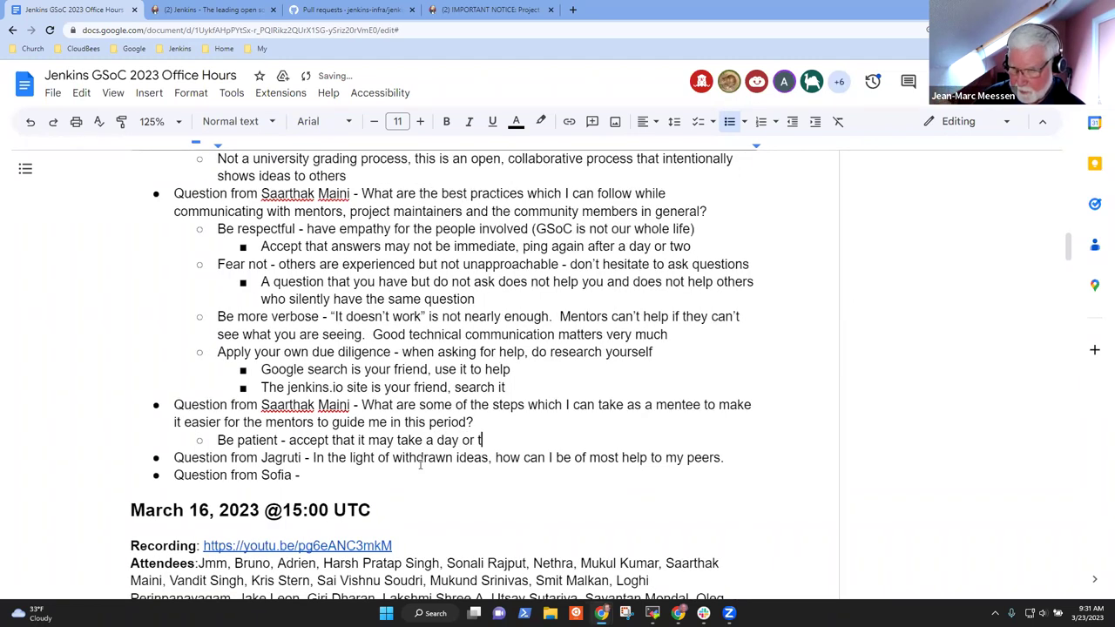
type("wo to ge")
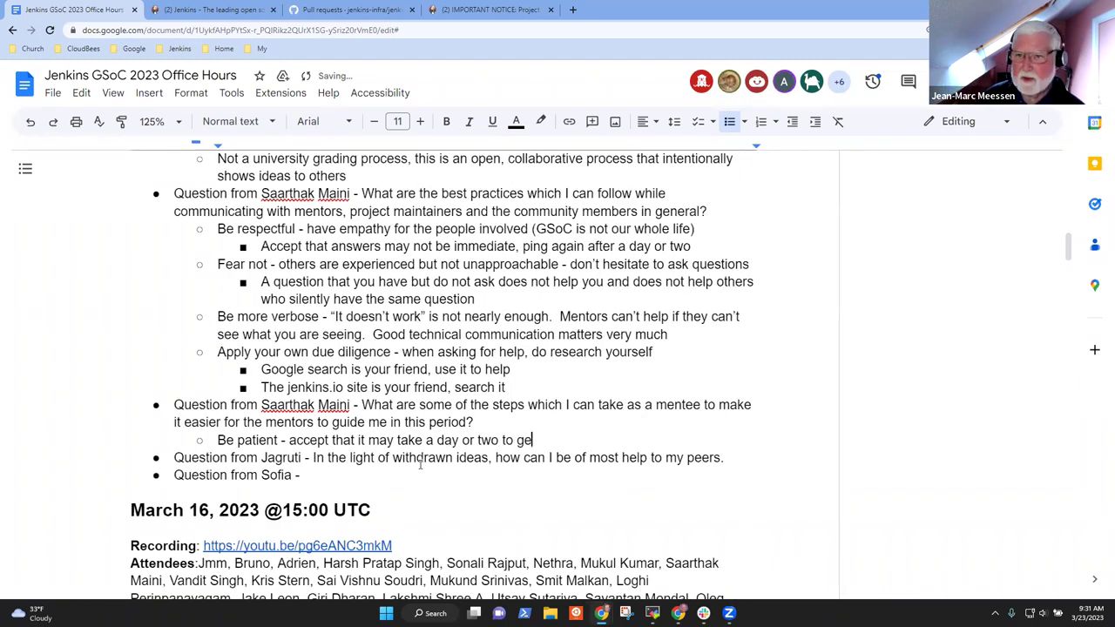
type("t an answer")
Start a second answer point beginning 'Due dili'
key("Return")
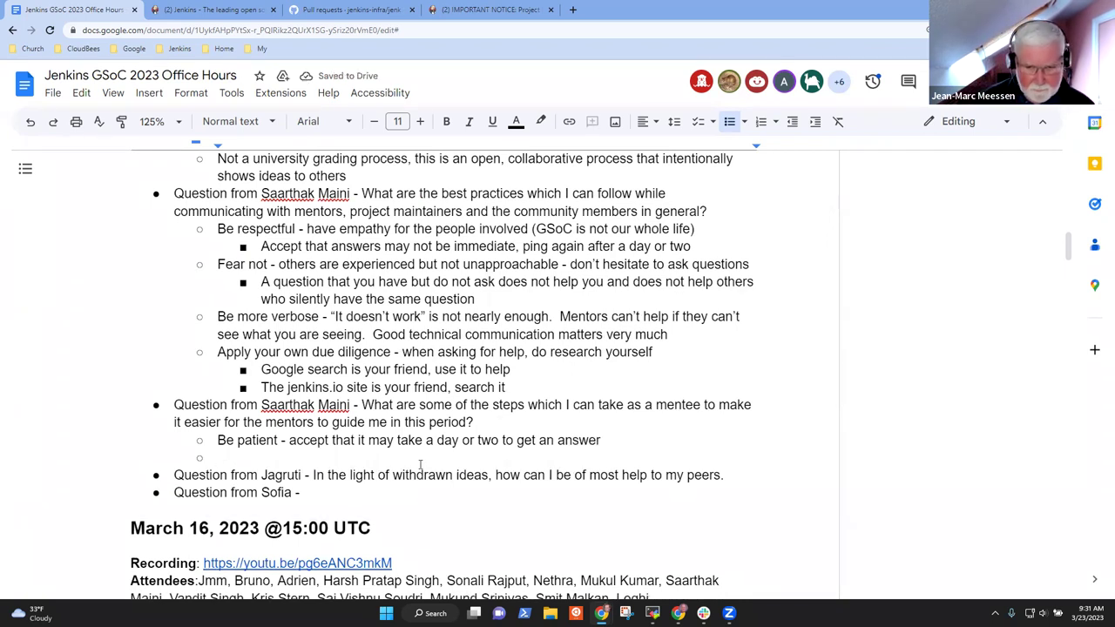
type("Du")
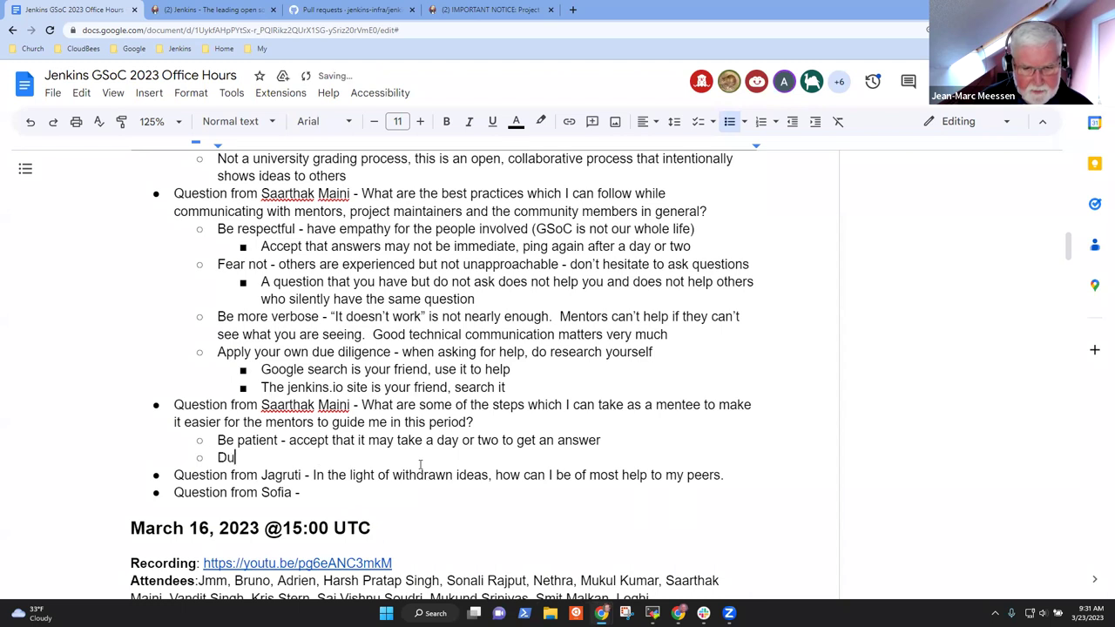
type("e dilibv")
key("BackSpace")
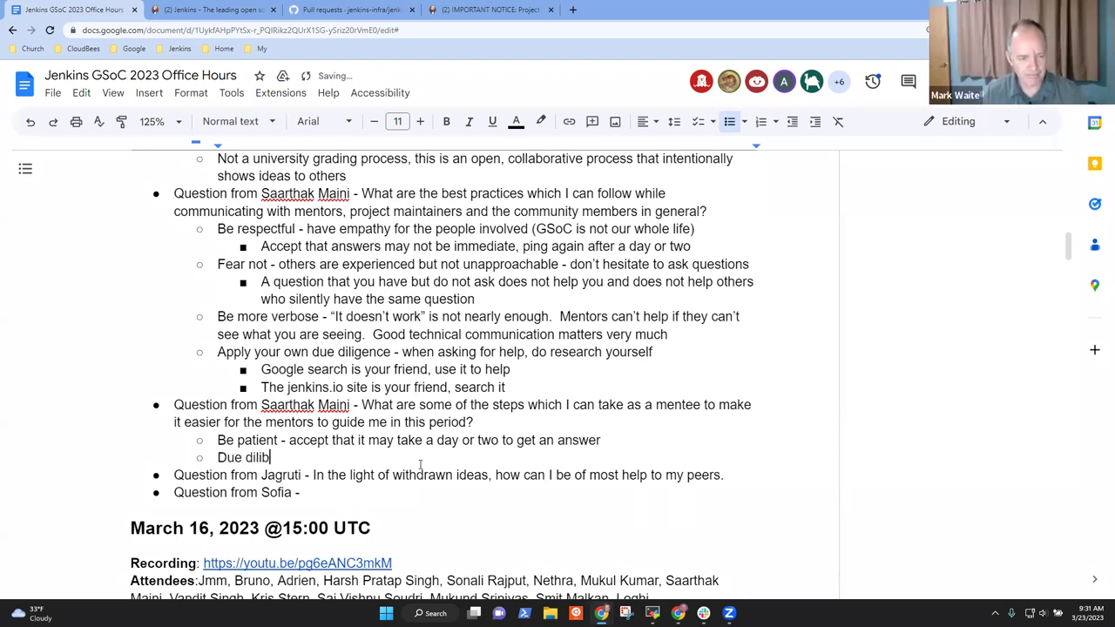
key("BackSpace")
Begin a top-level bullet: 'Question from Sam - If more than one candidate is interested in a project idea, how d…'
key("Return")
key("shift+Tab")
type("Question from Sam - If more than one candidate is interested in a proj")
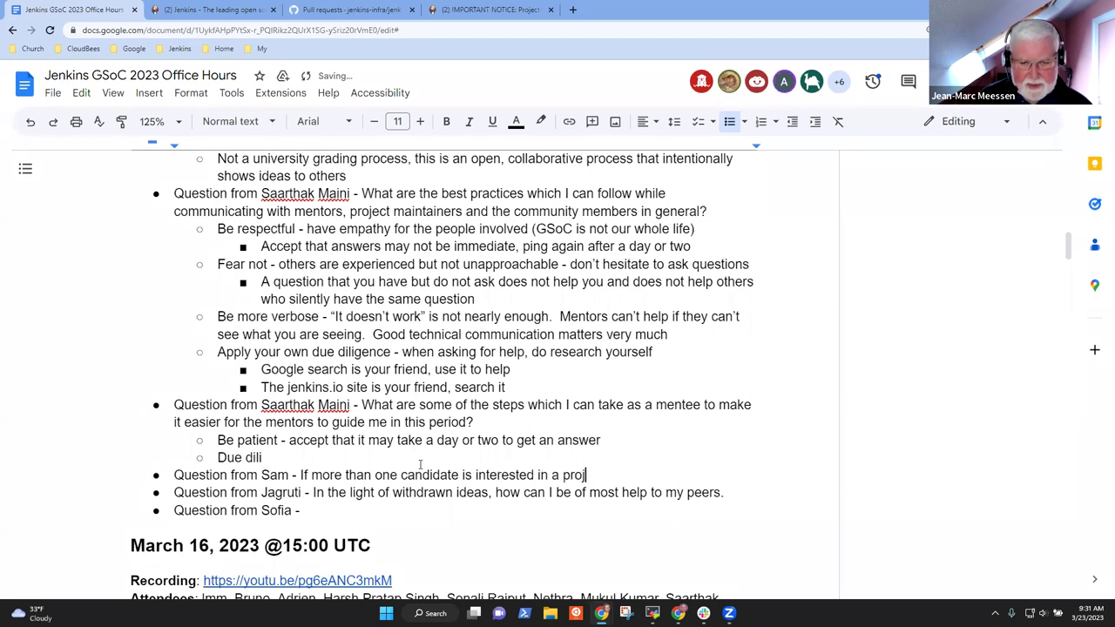
type("ect idea, how ")
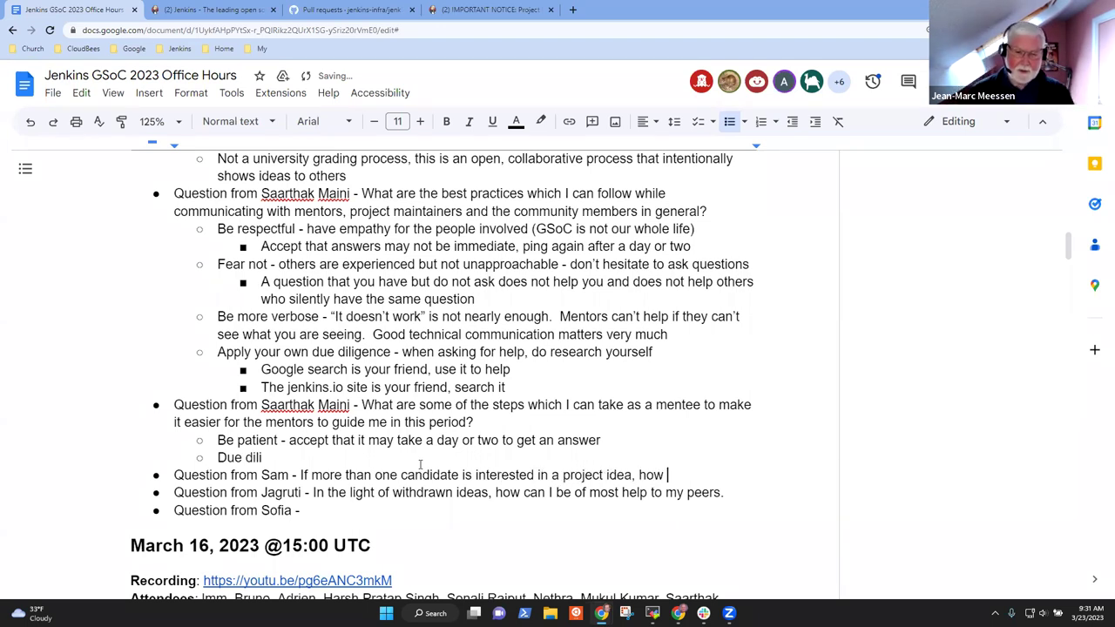
type("do you ch")
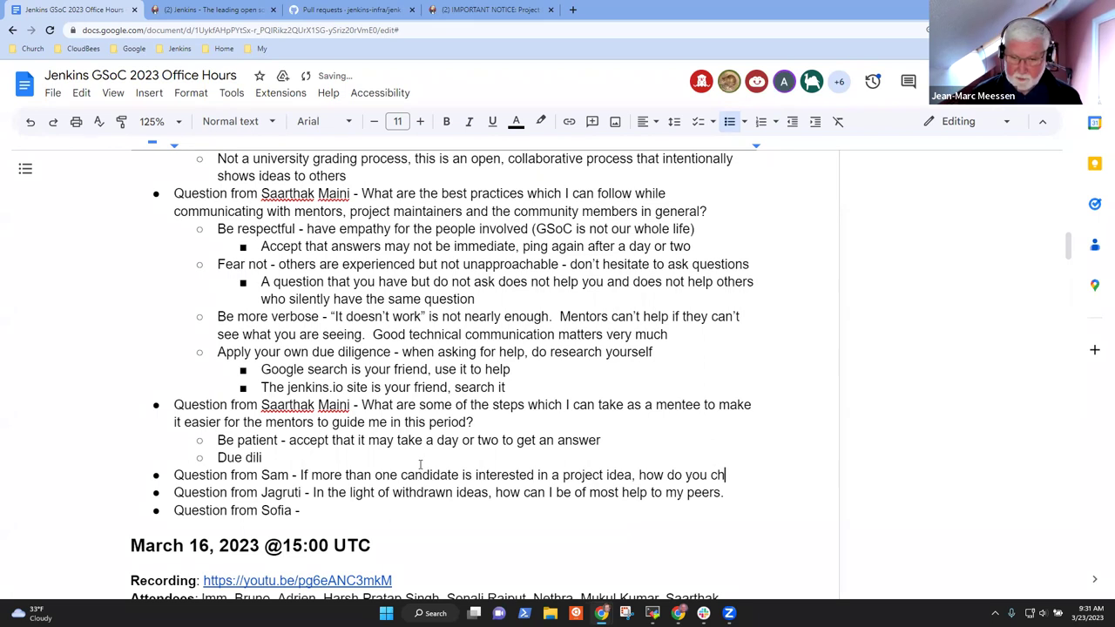
type("oose the contribut")
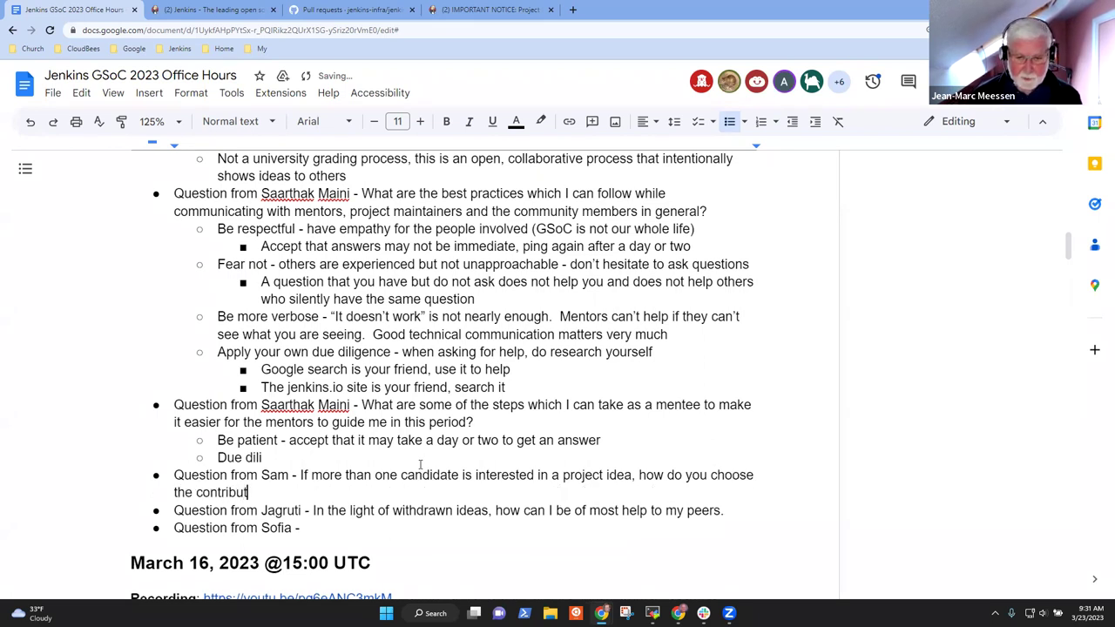
type("or among the candidates?")
Add an indented 'In preparation phase' answer under Sam's multiple-candidates question
key("Return")
key("Tab")
type("In")
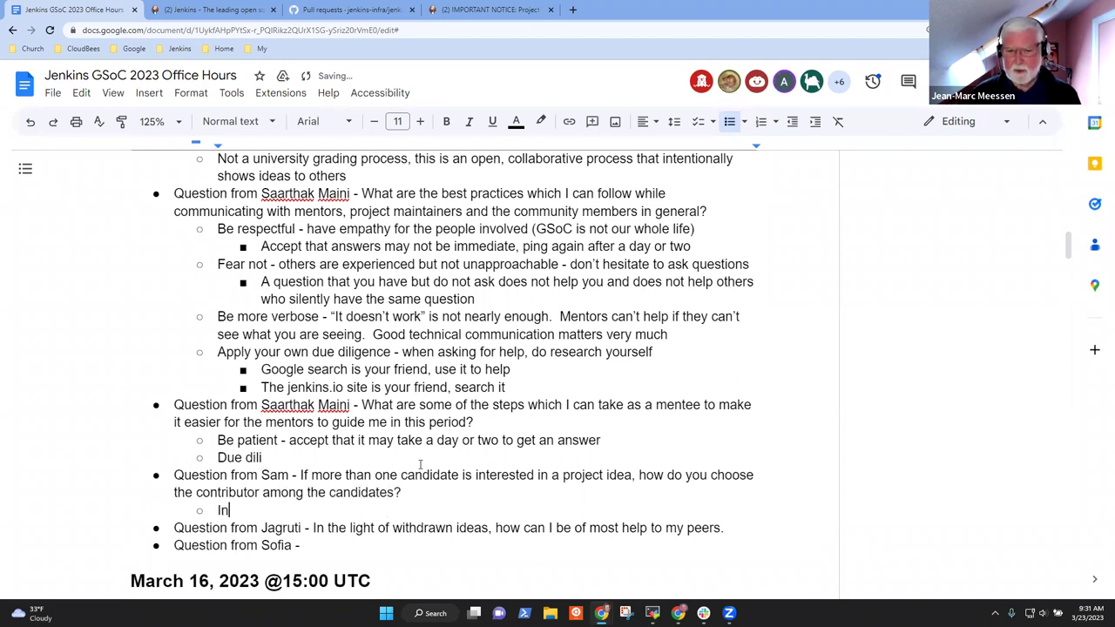
type(" preparation phase")
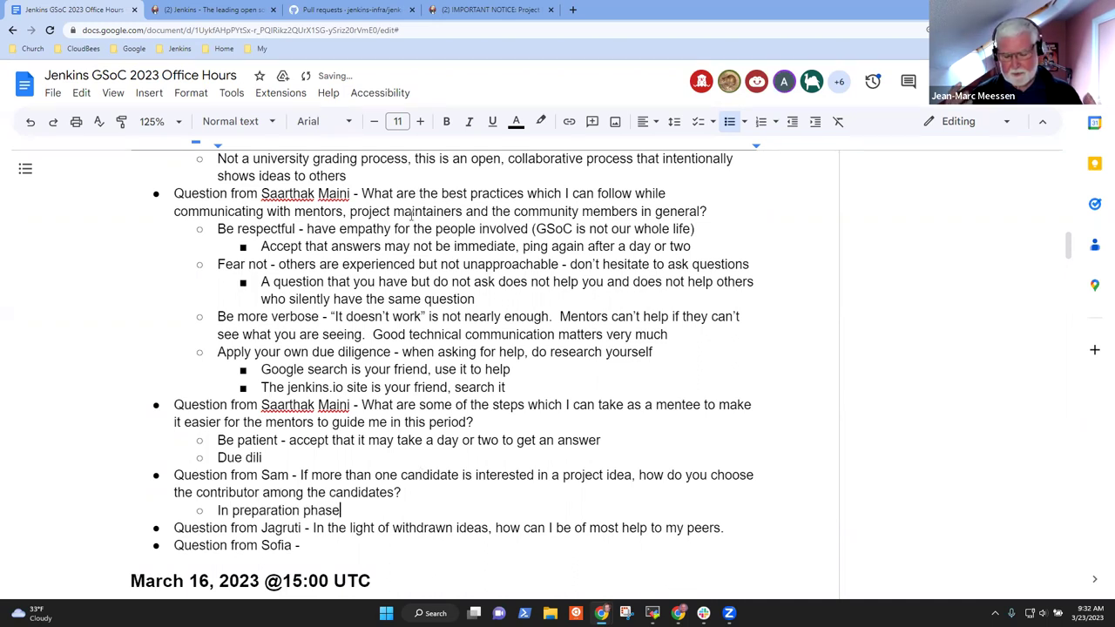
scroll(411, 215, "down", 3)
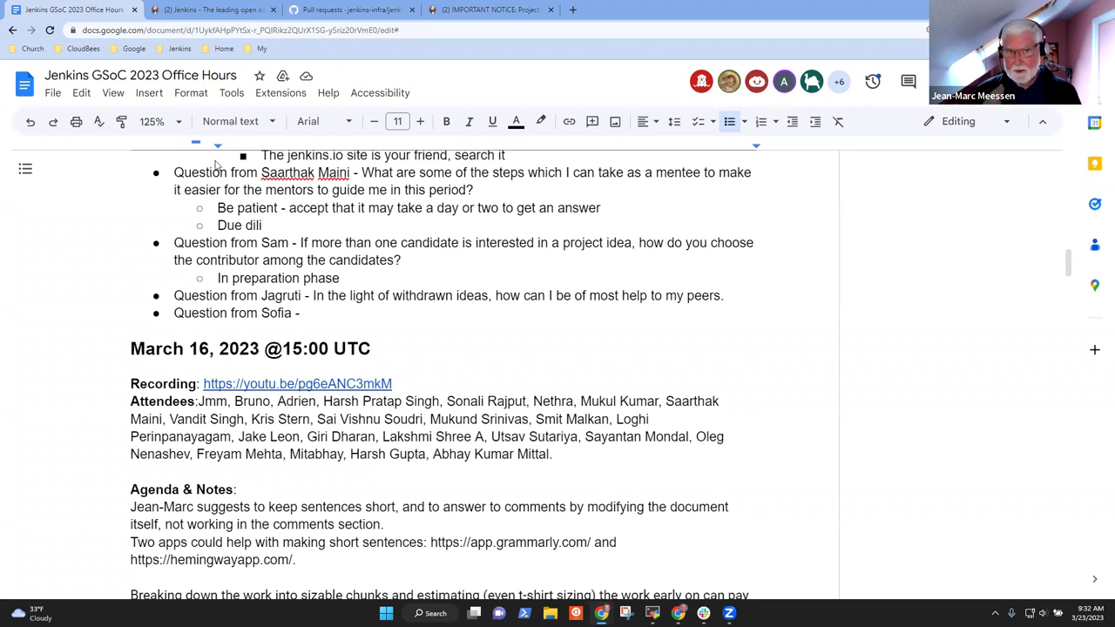
Extend the answer with 'drafting the plans, refining and improving' and add 'By April 4, contributors submit final proposal'
type(", ")
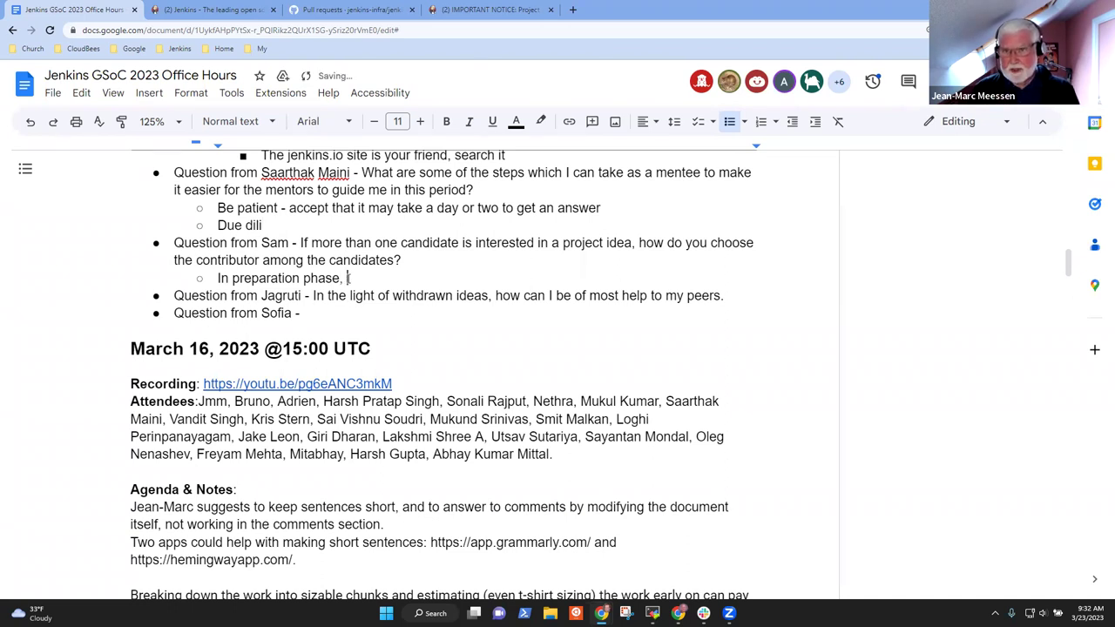
type("drafti")
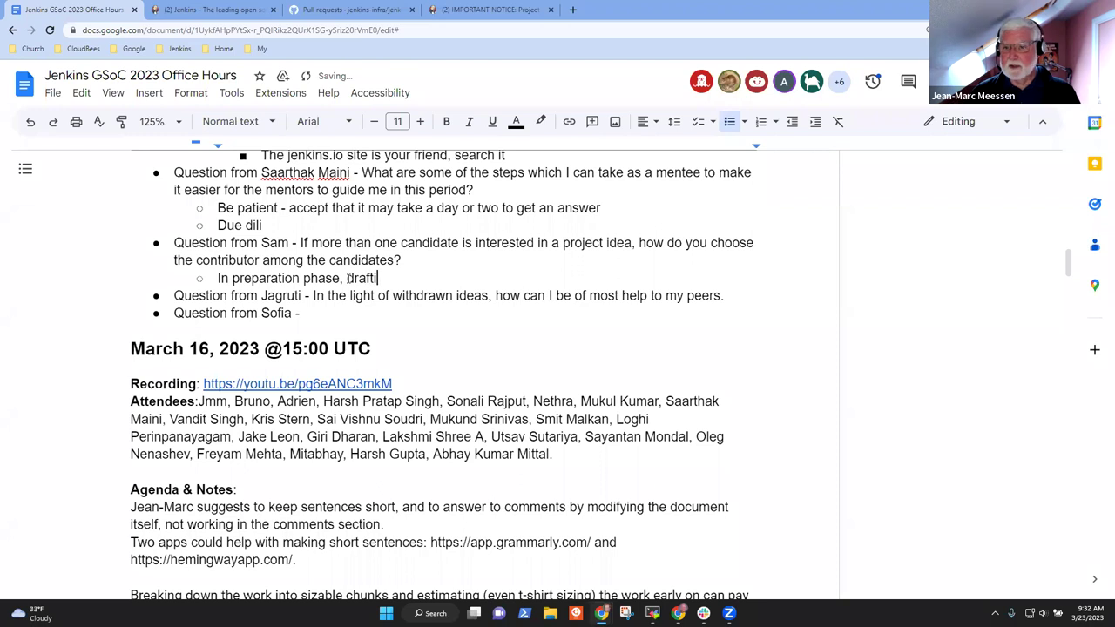
type("ng the plans")
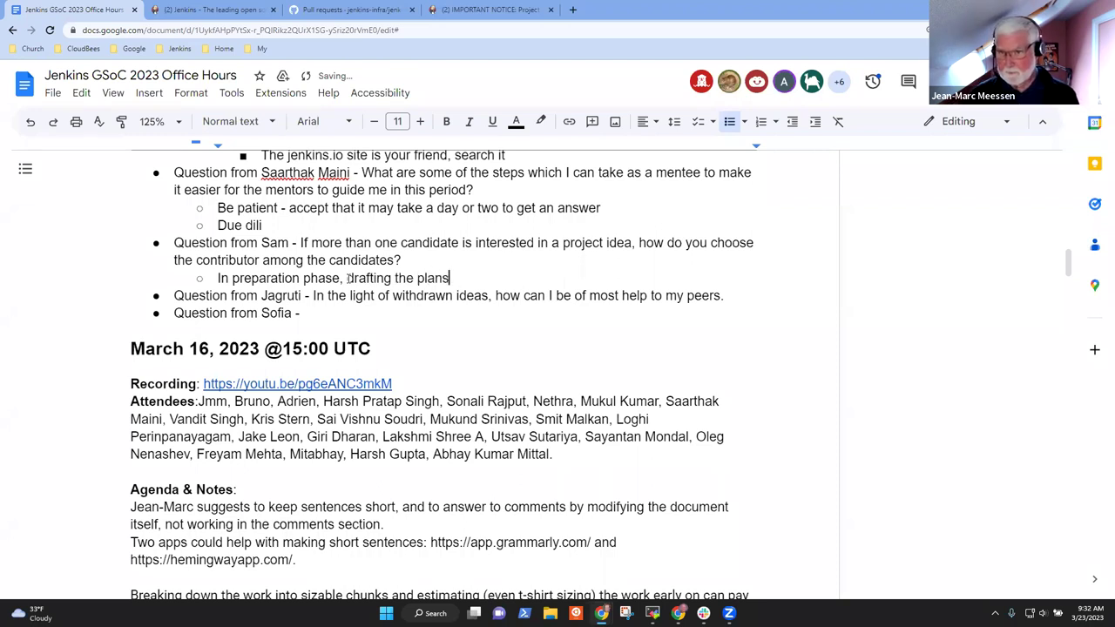
type(", refining and improving")
key("Return")
type("By April 4, y")
key("BackSpace")
type("contribu")
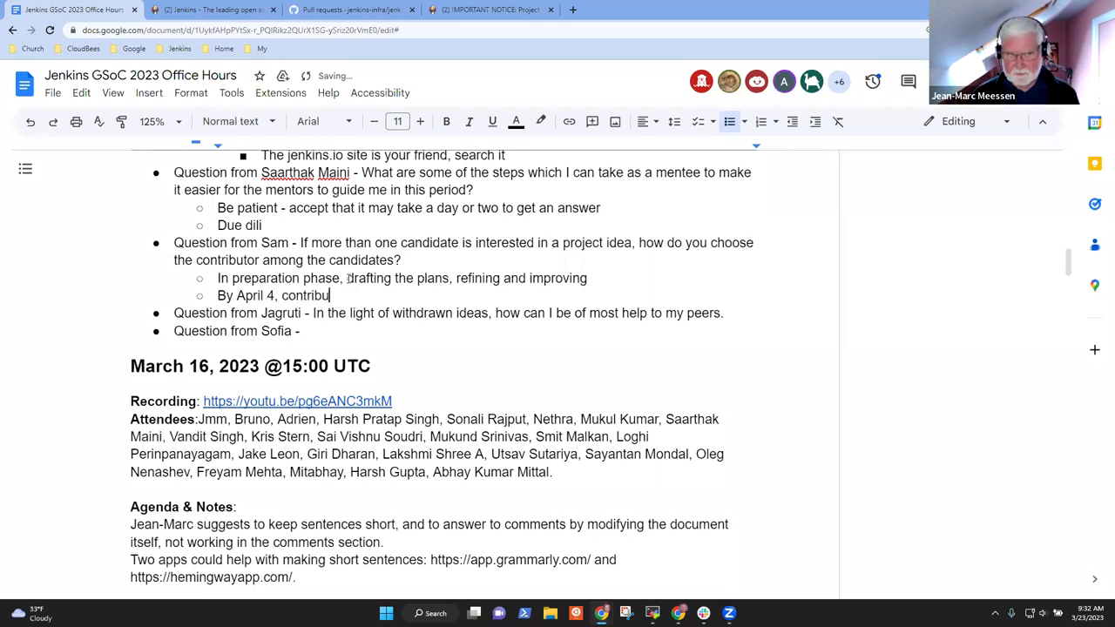
type("tors submit final proposal")
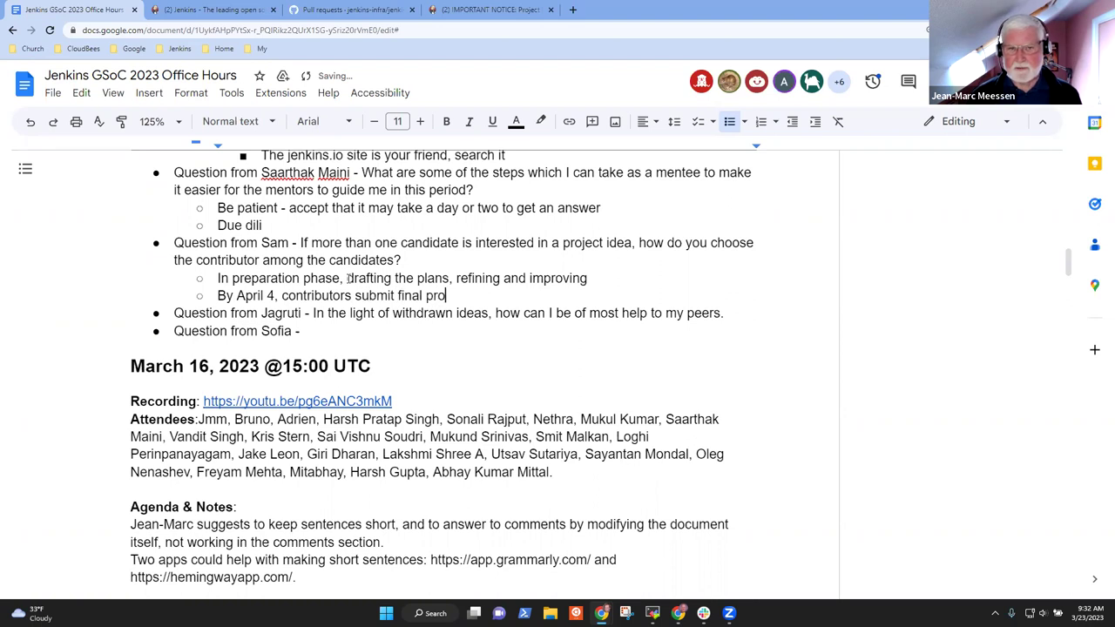
key("Return")
Add the point 'Mentors review final proposals beginning April 4'
type("Mentor")
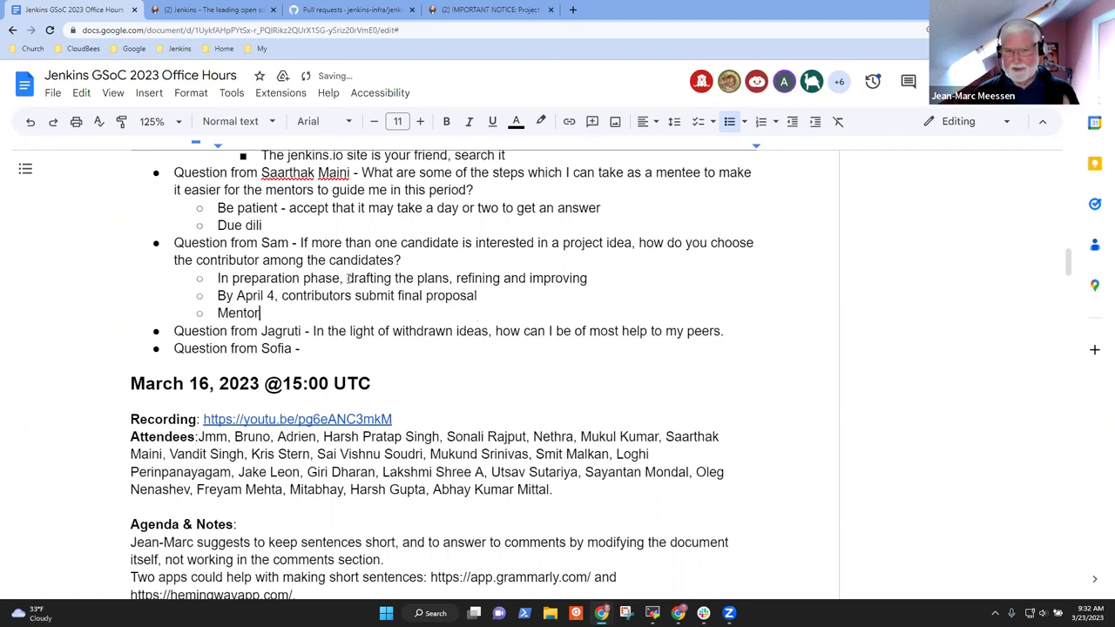
type("s review ")
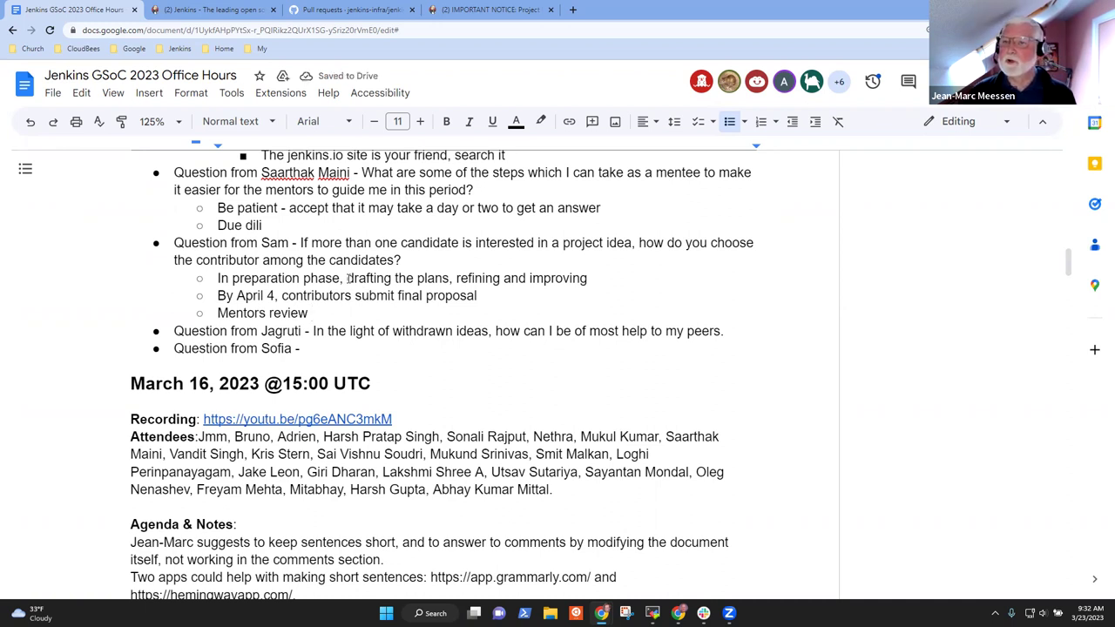
type("final propos")
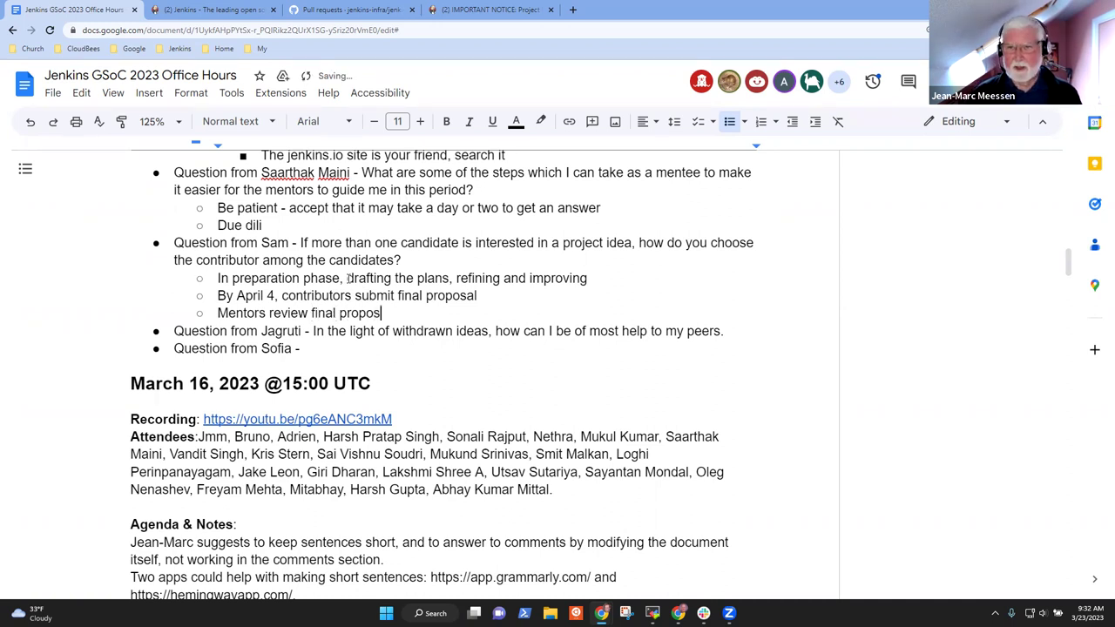
type("als a")
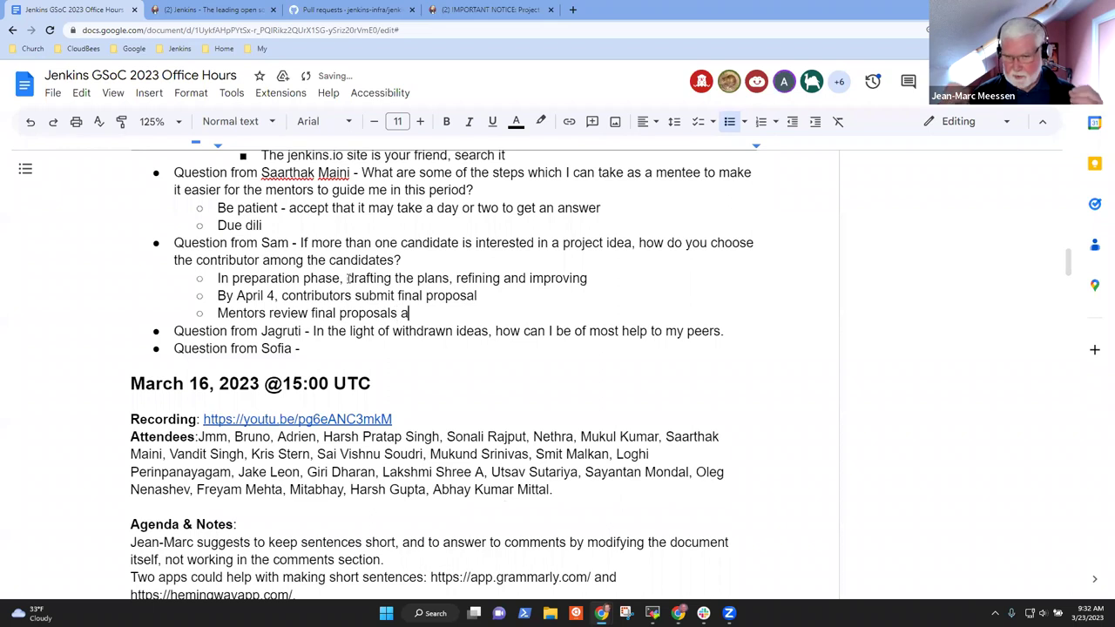
type("fter April 4")
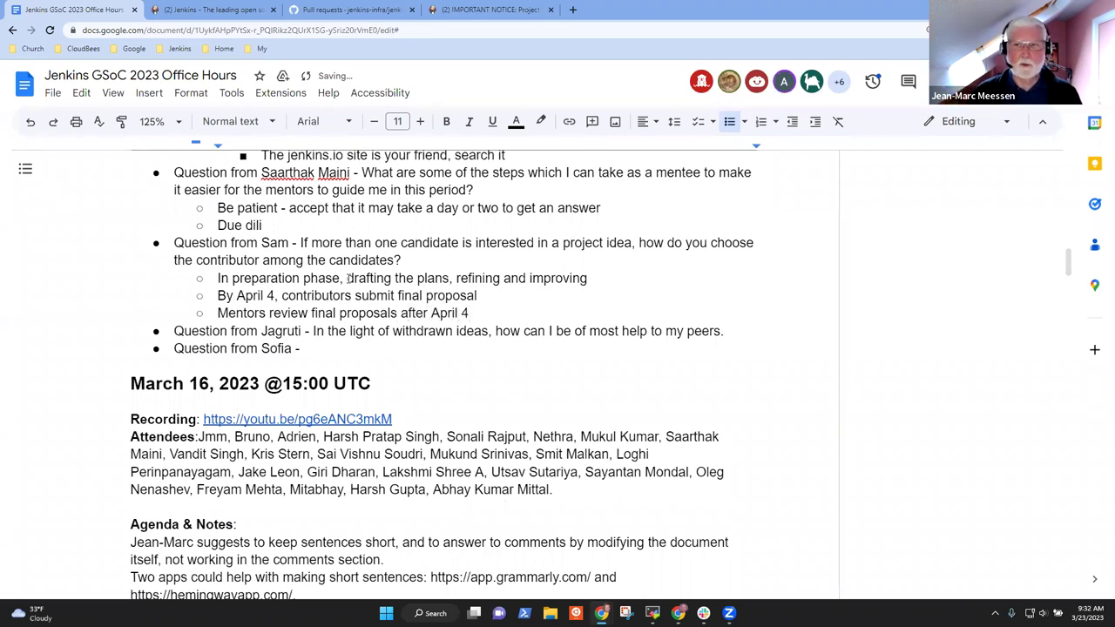
key("ctrl+Left")
key("ctrl+Left")
key("ctrl+shift+Left")
type("eb")
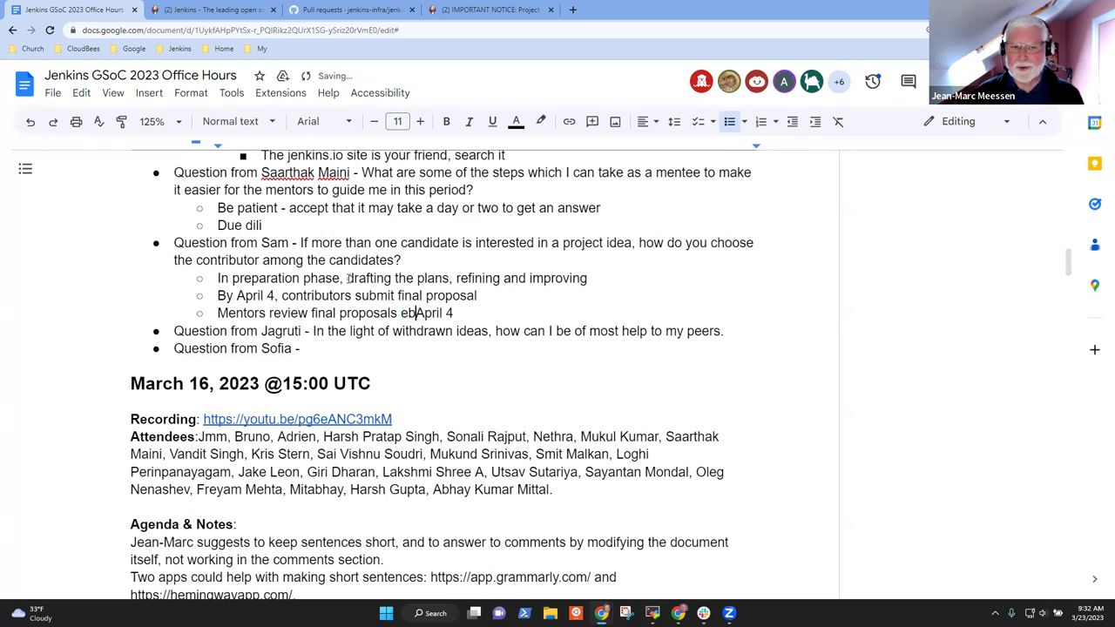
key("BackSpace")
key("BackSpace")
type("beginni")
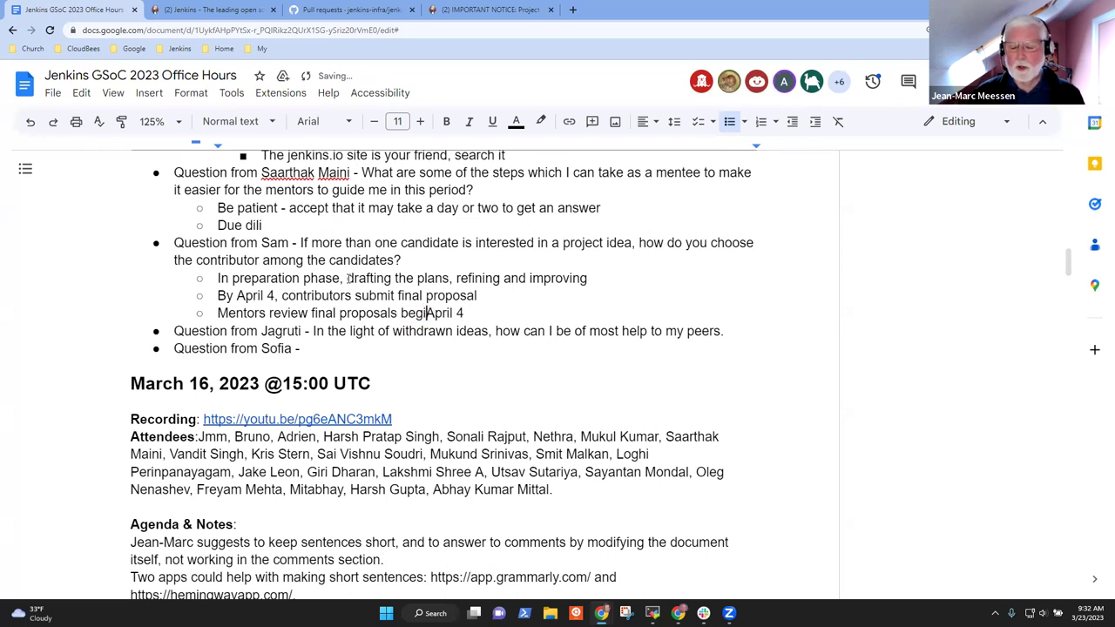
type("ng")
key("End")
Nest a sub-point: 'Will rank / give a score to each proposal (0 to 5)'
key("Return")
key("Tab")
type("Will rank")
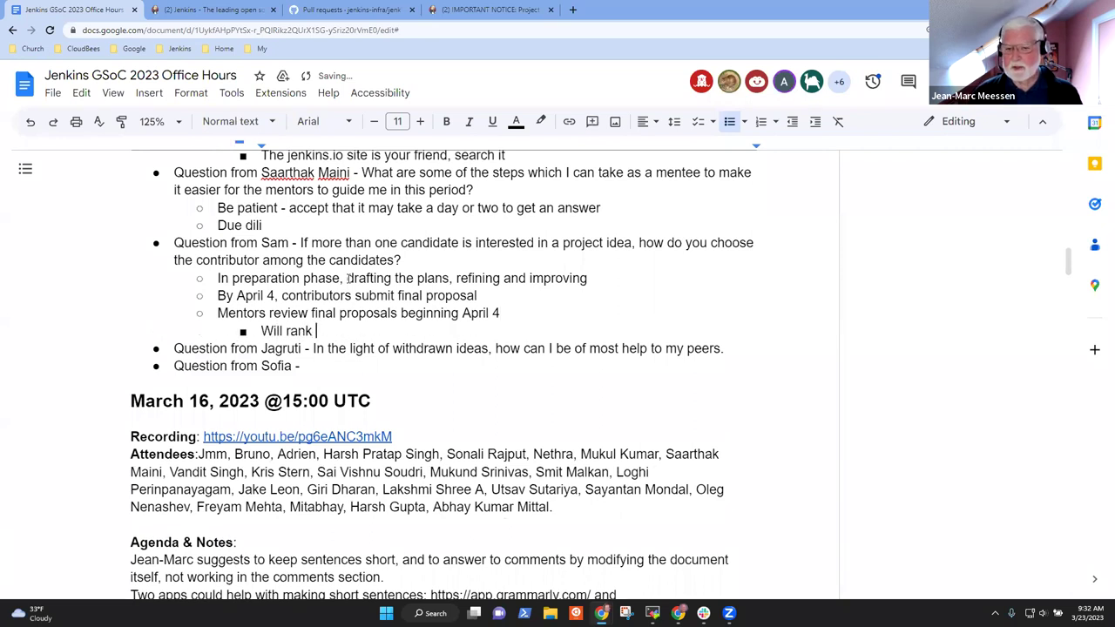
key("BackSpace")
key("BackSpace")
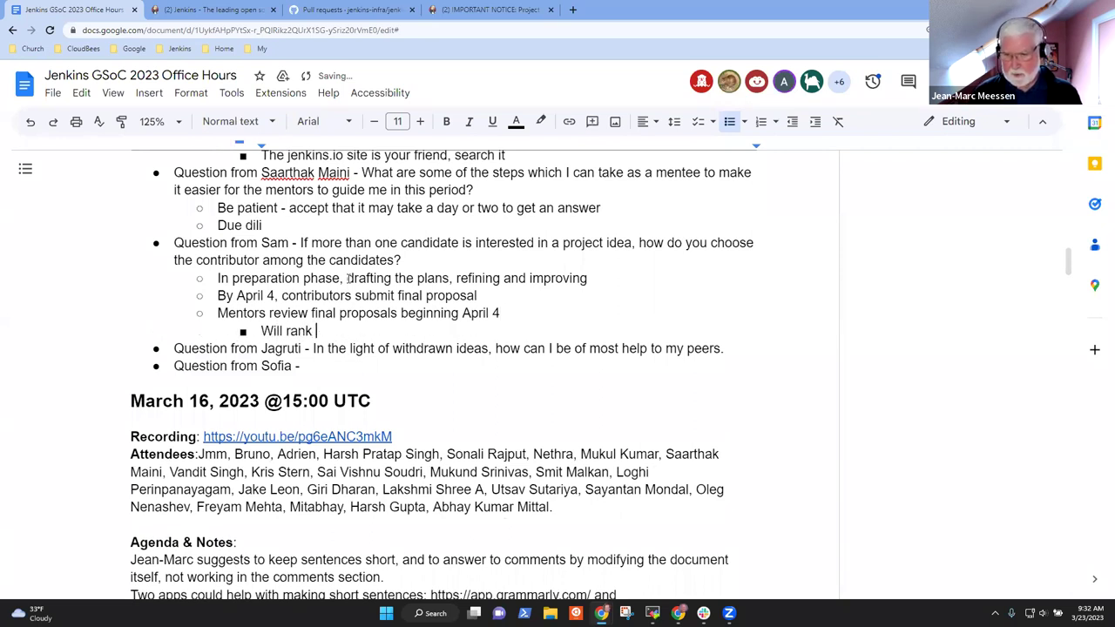
type("/ give a note")
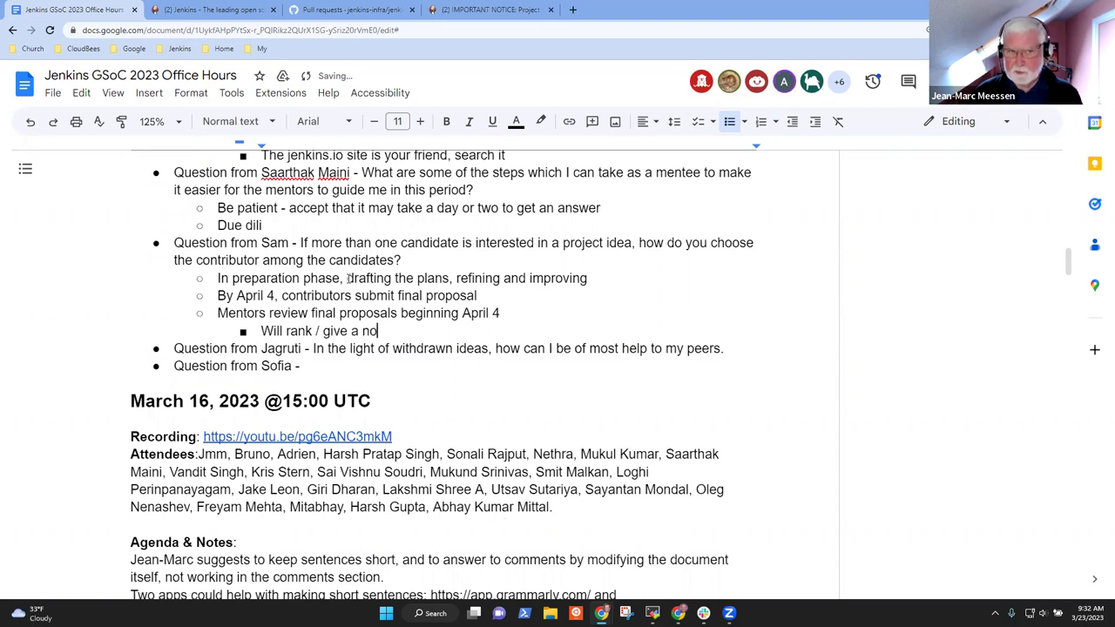
key("BackSpace")
key("BackSpace")
key("BackSpace")
key("BackSpace")
key("BackSpace")
type("score to each rp")
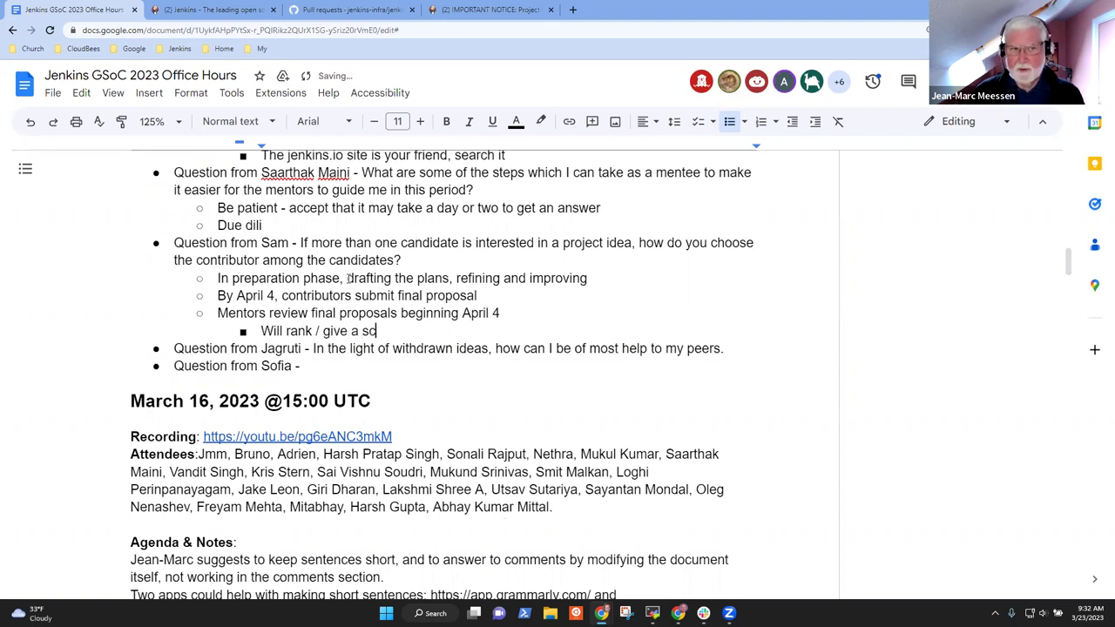
type("osal")
key("BackSpace")
key("BackSpace")
key("BackSpace")
key("BackSpace")
key("BackSpace")
key("BackSpace")
type("propos")
key("BackSpace")
key("BackSpace")
type("s")
key("BackSpace")
type("osal ")
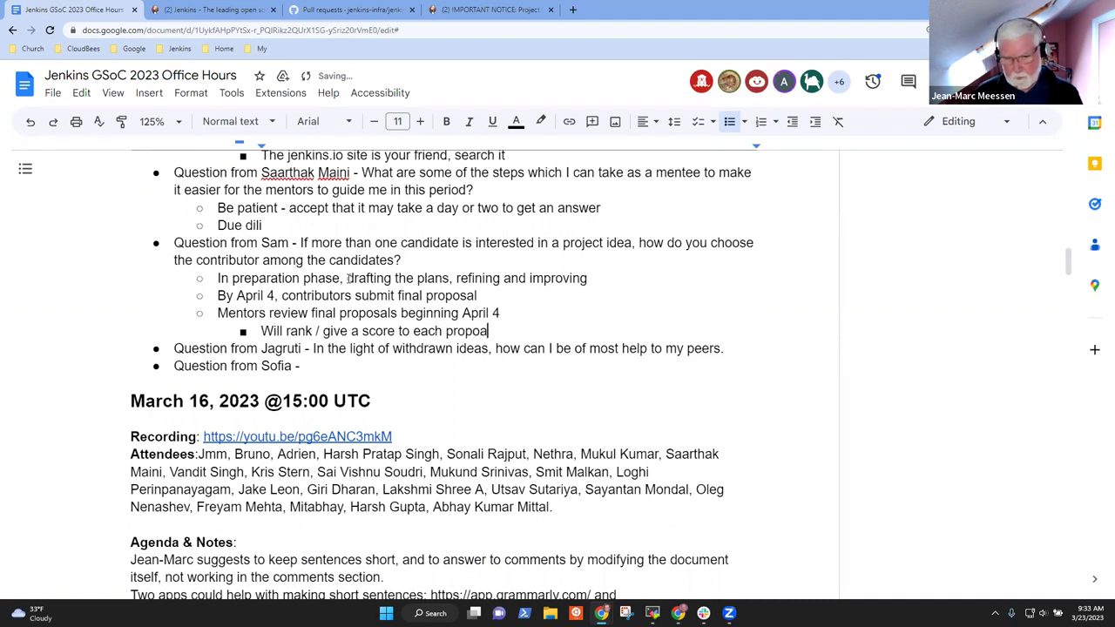
type("(")
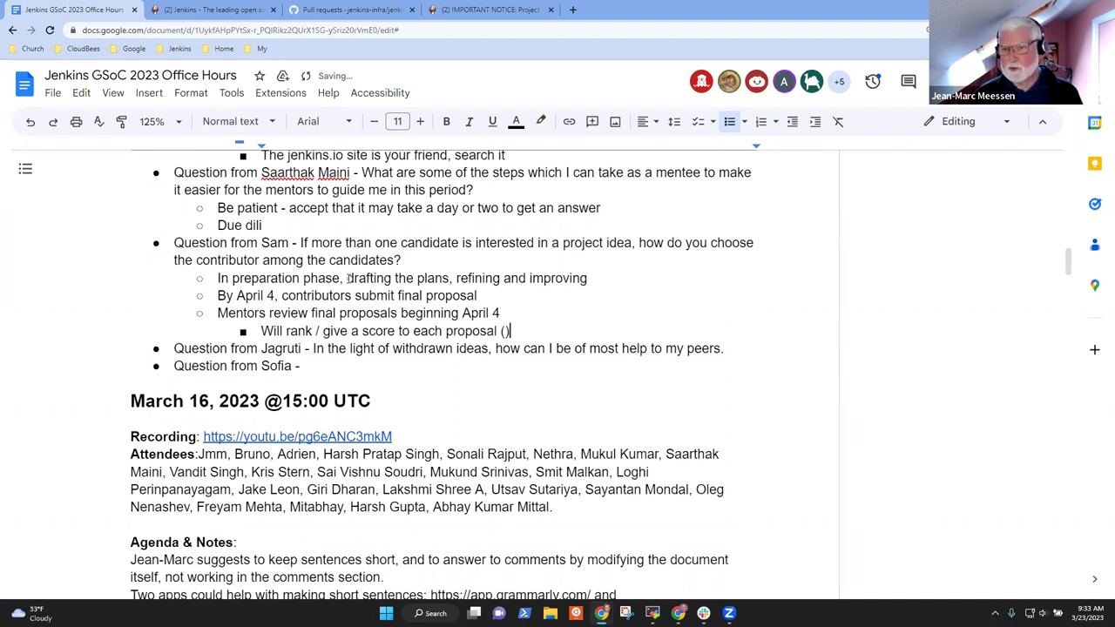
type("0 to 5)")
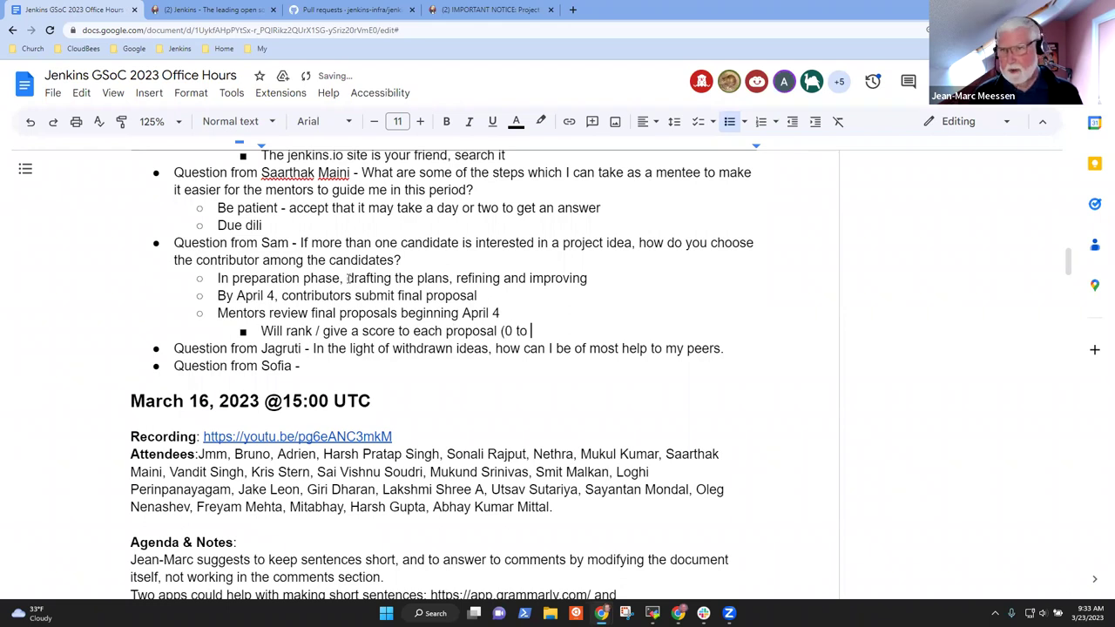
key("Left")
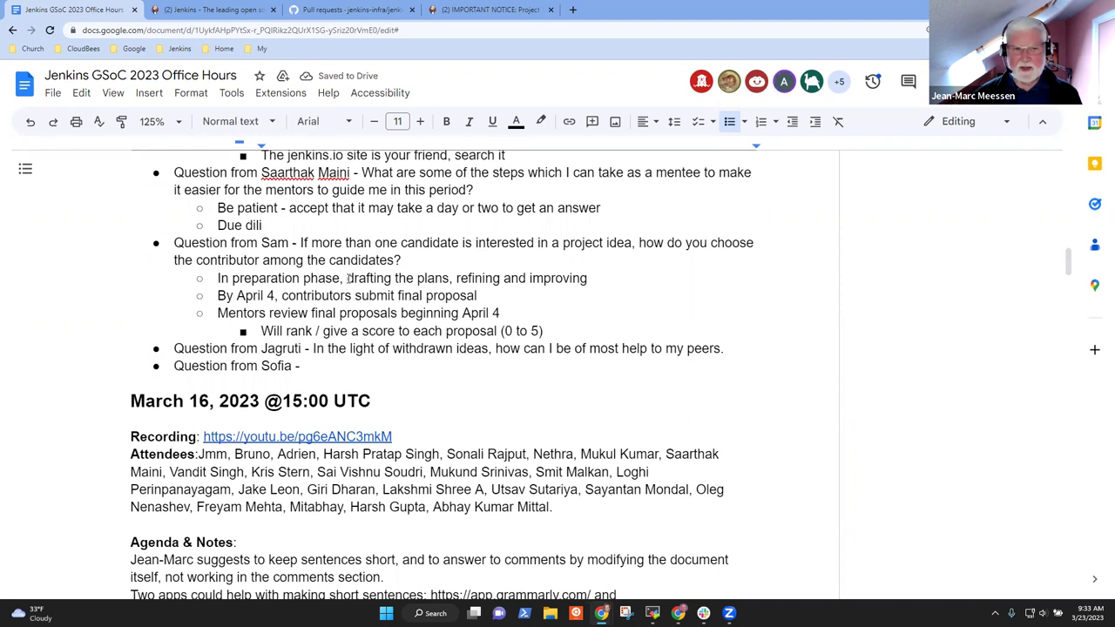
Under the scoring line, add '0 - junk' and '5 - killer proposal, strong candidate, well explained, right goals and skills'
key("Return")
key("Tab")
type("0 - junk")
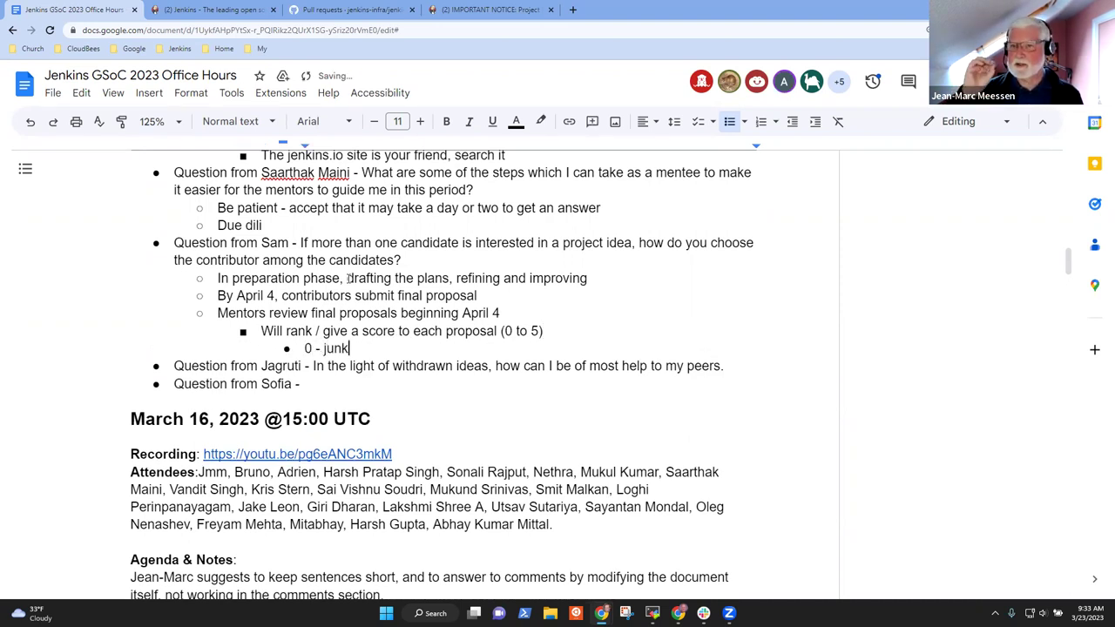
key("Return")
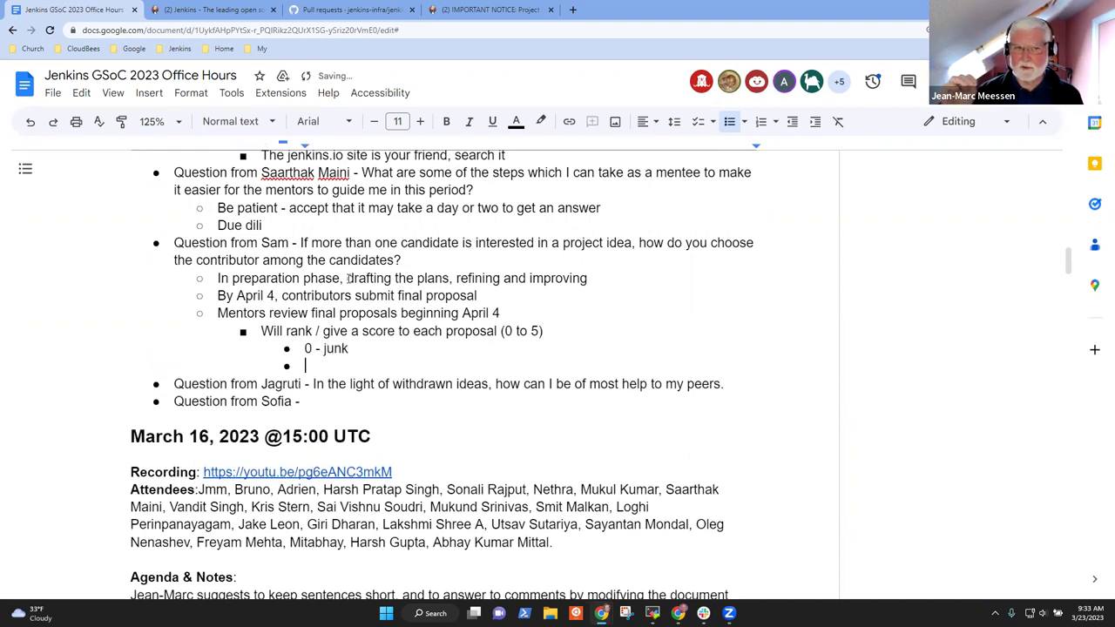
type("5 - k")
type("ikll")
key("BackSpace")
key("BackSpace")
key("BackSpace")
type("ikll")
key("BackSpace")
key("BackSpace")
key("BackSpace")
type("ller propsoa")
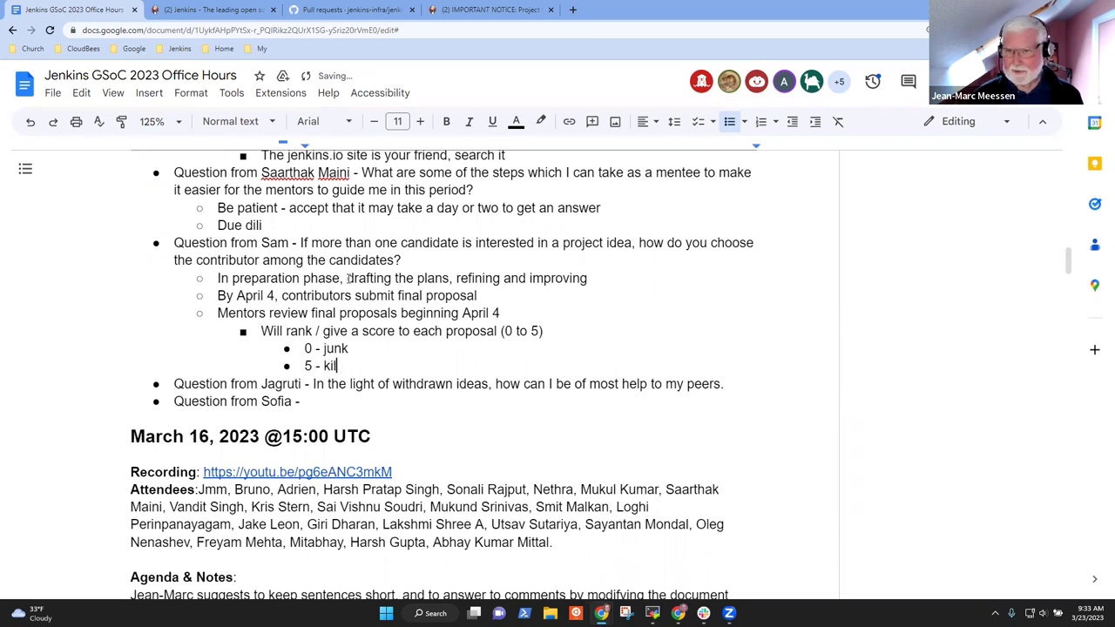
key("BackSpace")
key("BackSpace")
key("BackSpace")
type("osal, strong c")
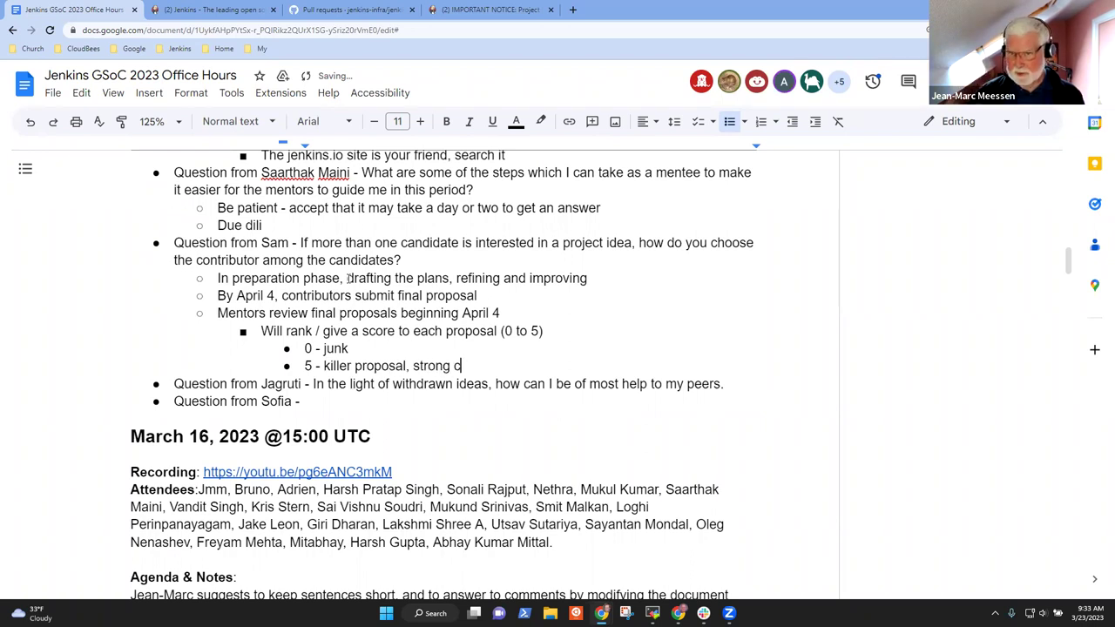
type("andidate, well expli")
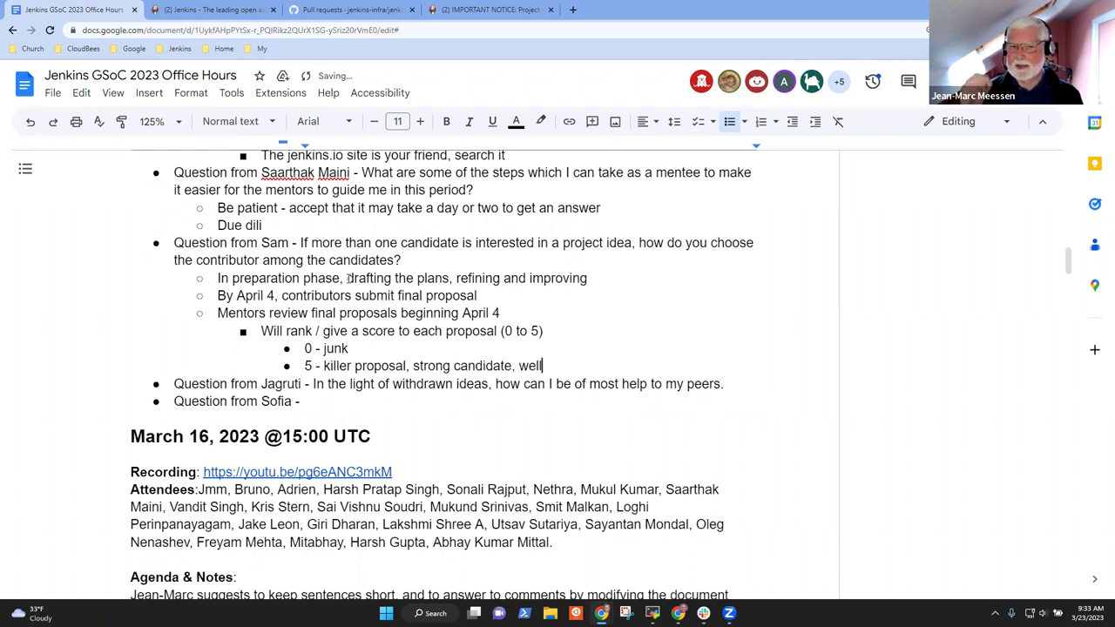
type("ain")
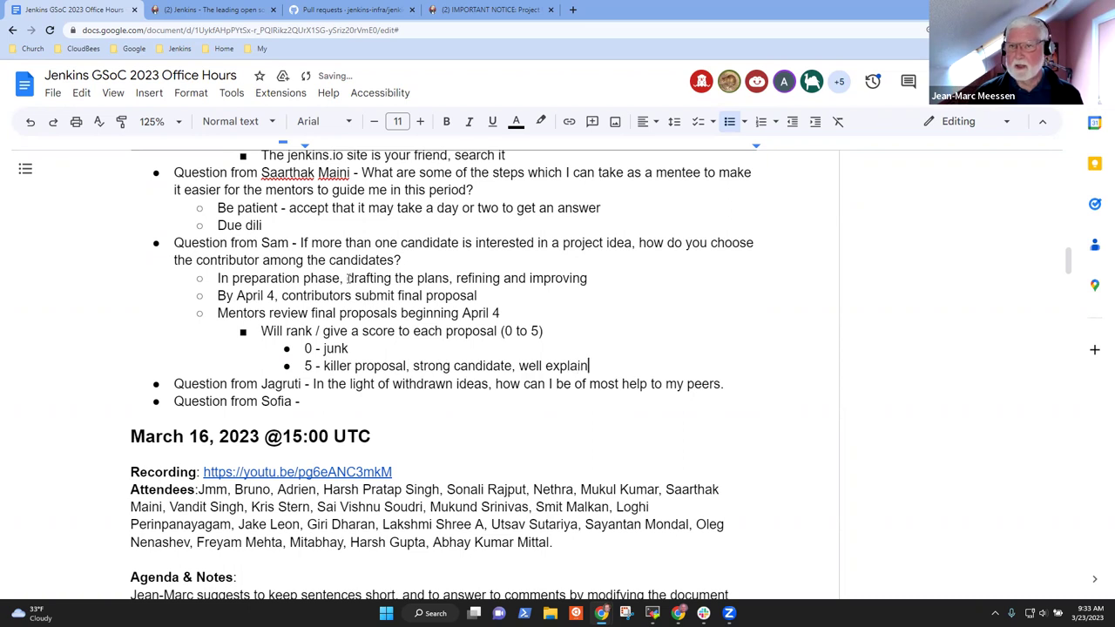
type("ed, right ")
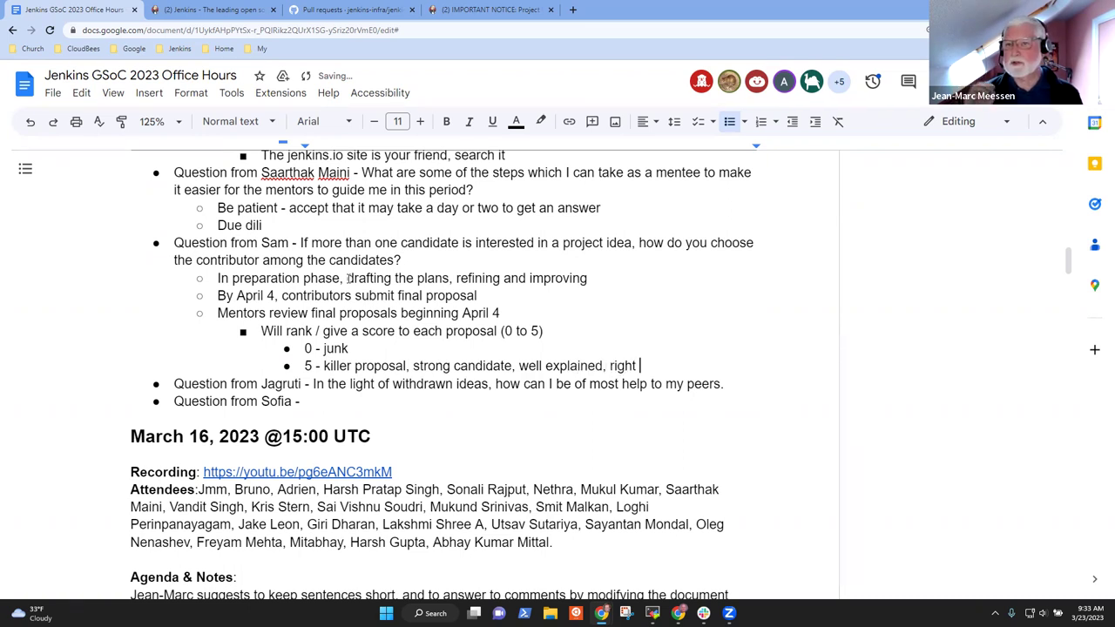
type("goals and skills")
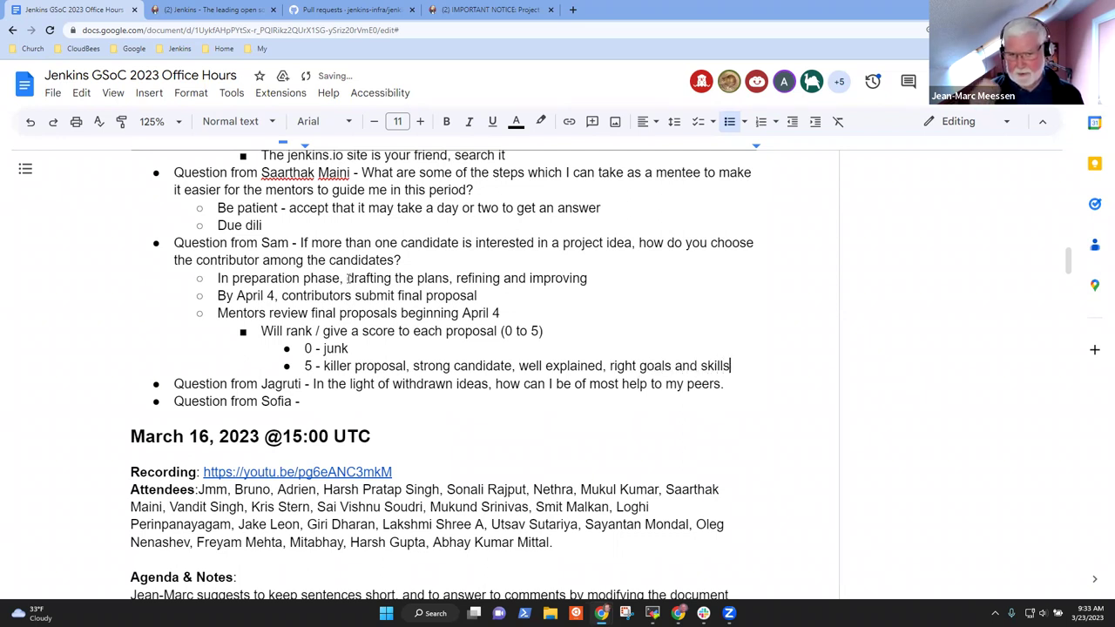
Add 'Independent grading by each of the mentors' at the scoring line's level
key("Up")
key("Down")
key("Down")
key("Down")
key("Up")
key("Return")
key("shift+Tab")
type("Idneti")
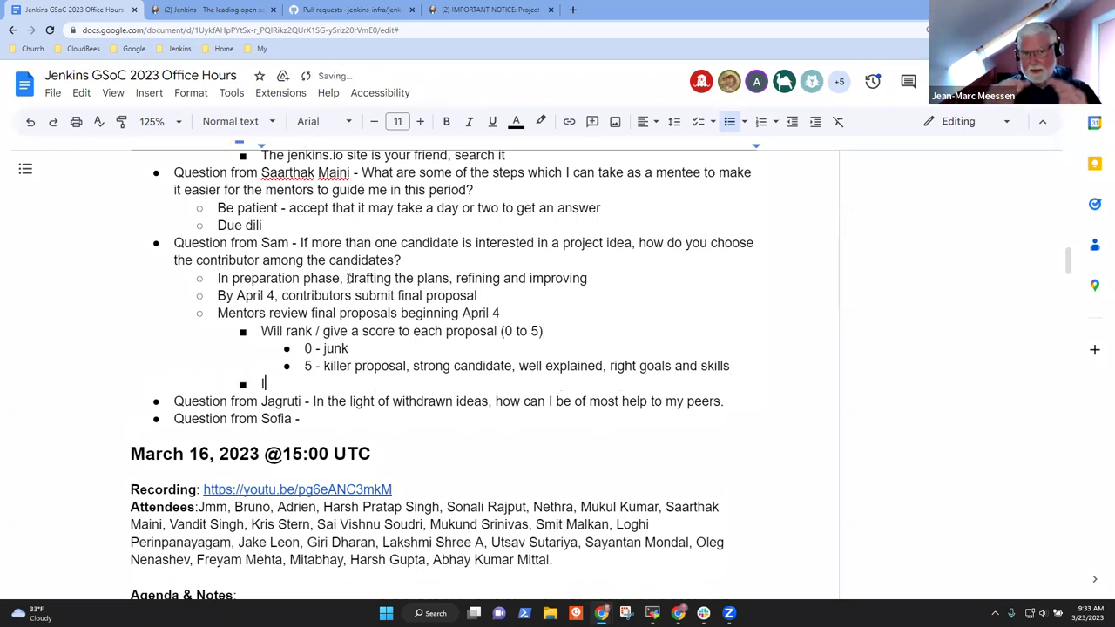
key("BackSpace")
key("BackSpace")
key("BackSpace")
key("BackSpace")
key("BackSpace")
type("nde")
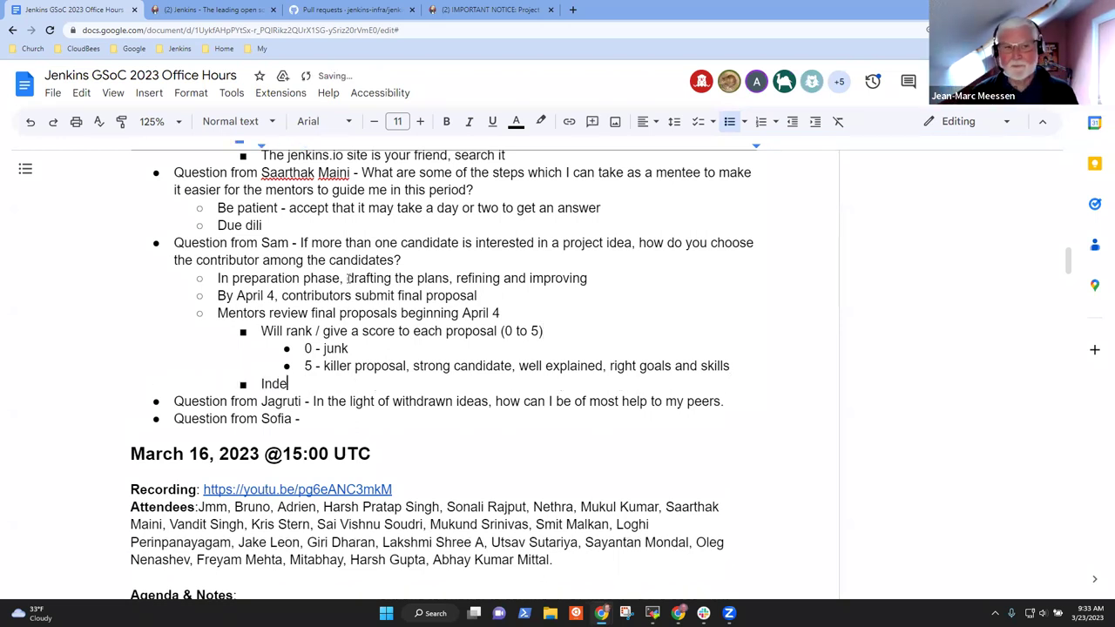
type("pendent grading by each of the mentors")
key("Return")
Add Org Admins points on reviewing the graded proposals and meeting each project's mentoring team to decide
key("shift+Tab")
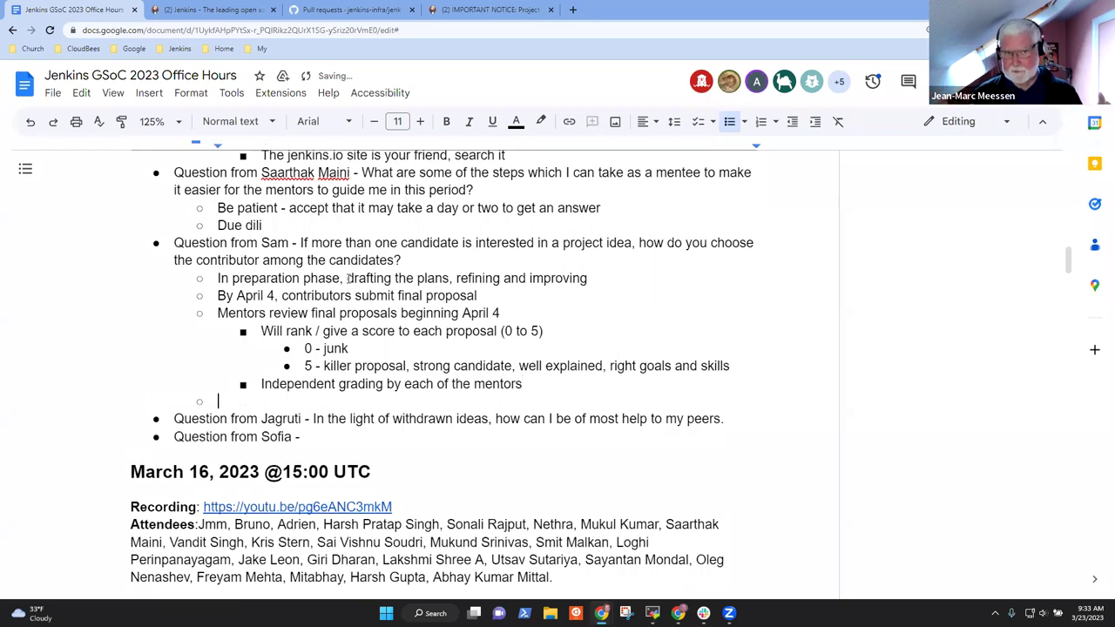
type("Org Ad")
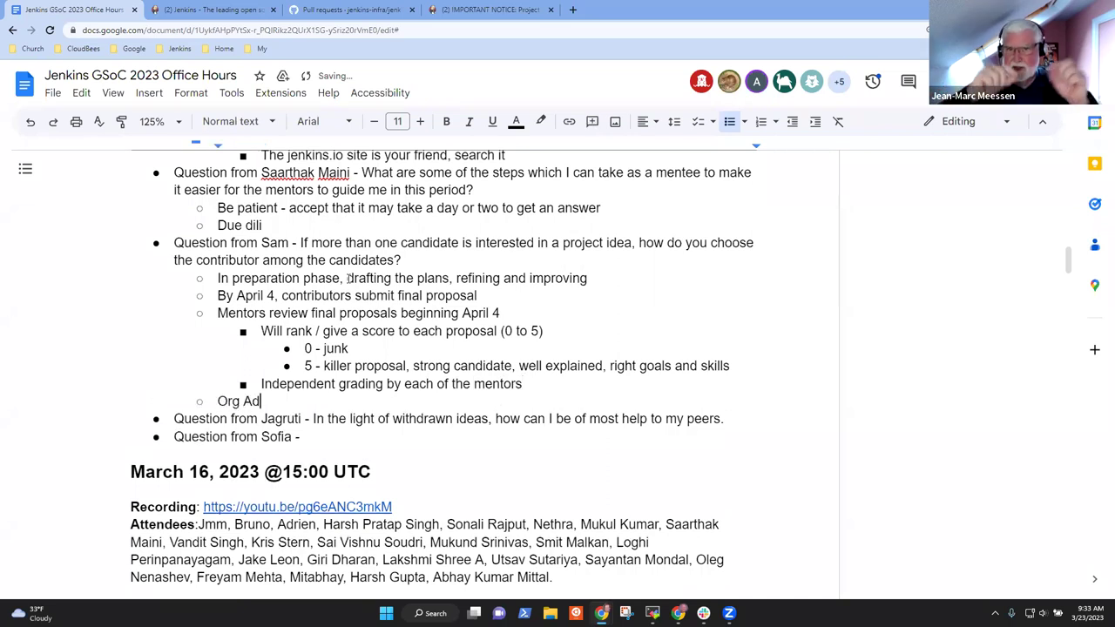
type("mins review the grading")
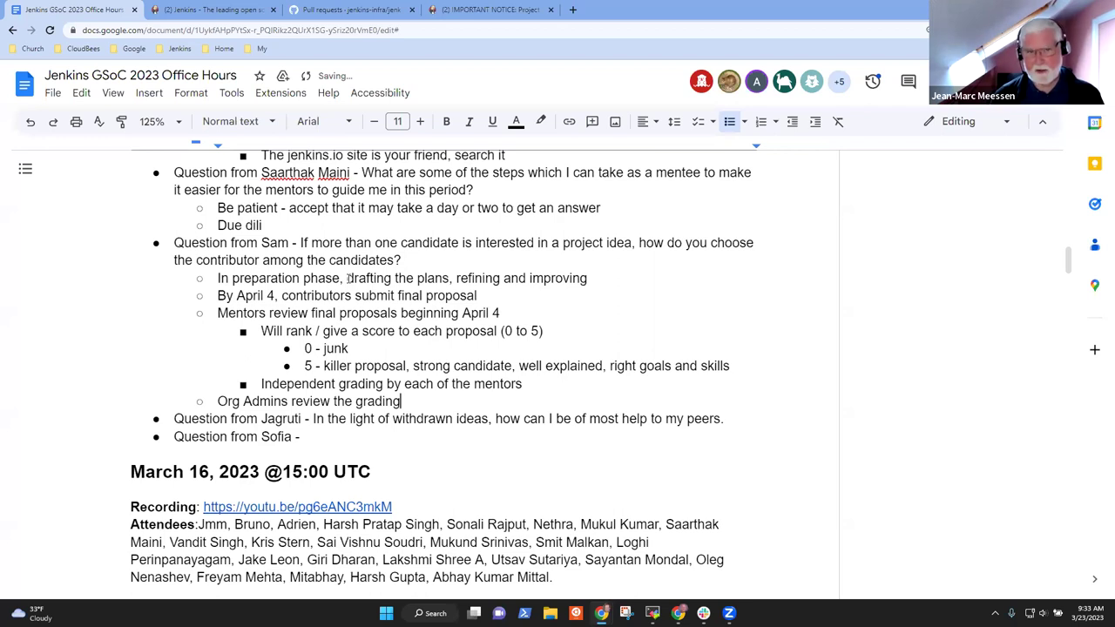
type("proposals and")
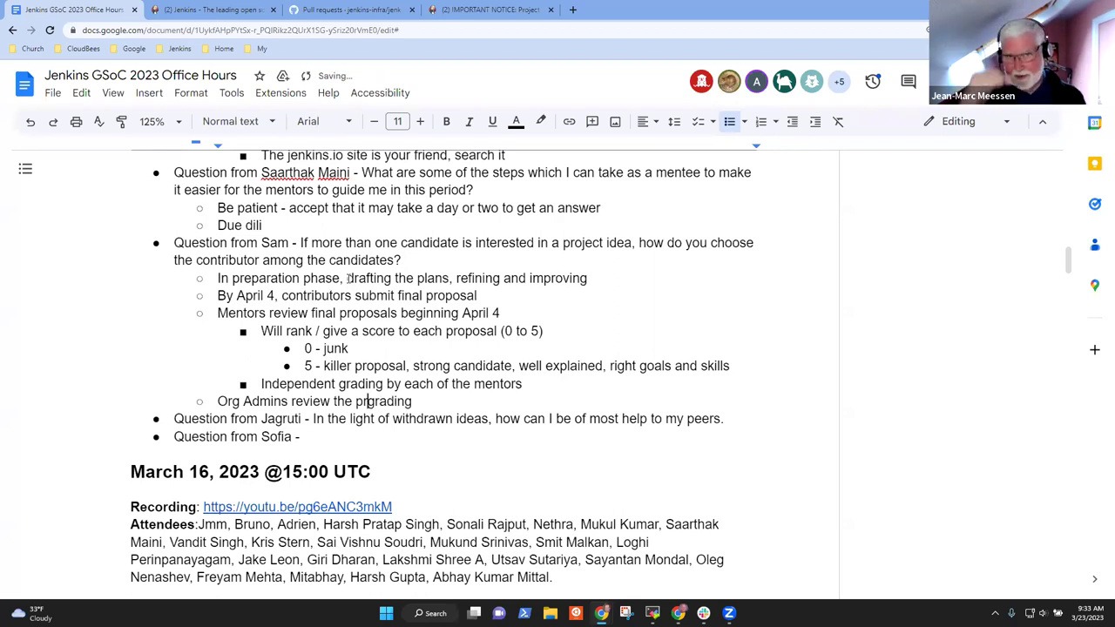
type(" the")
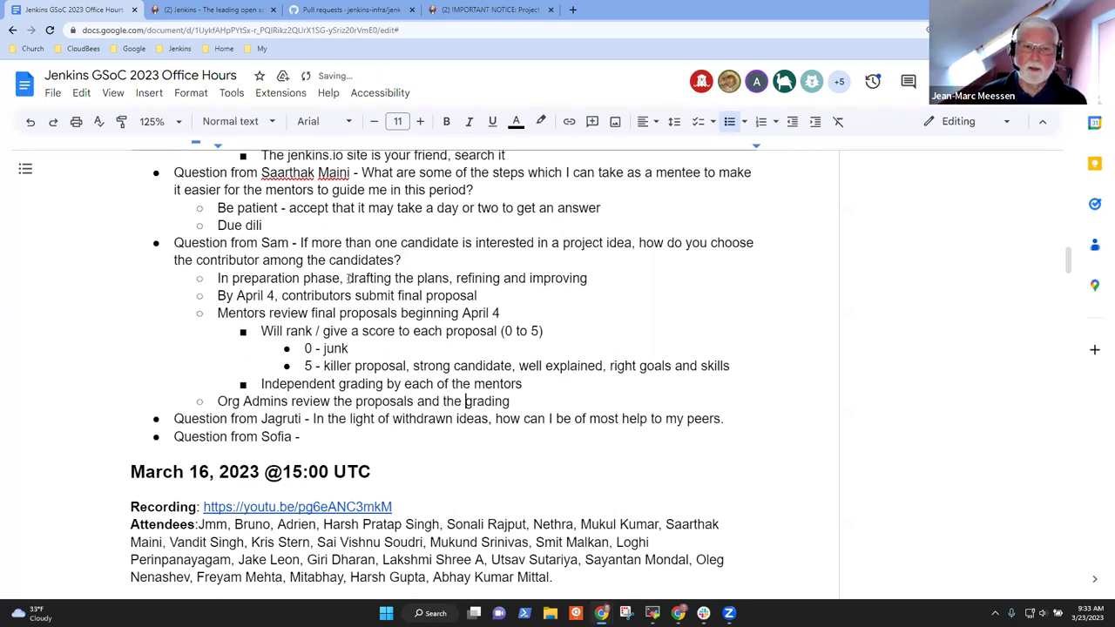
key("Return")
type("Orga Admins")
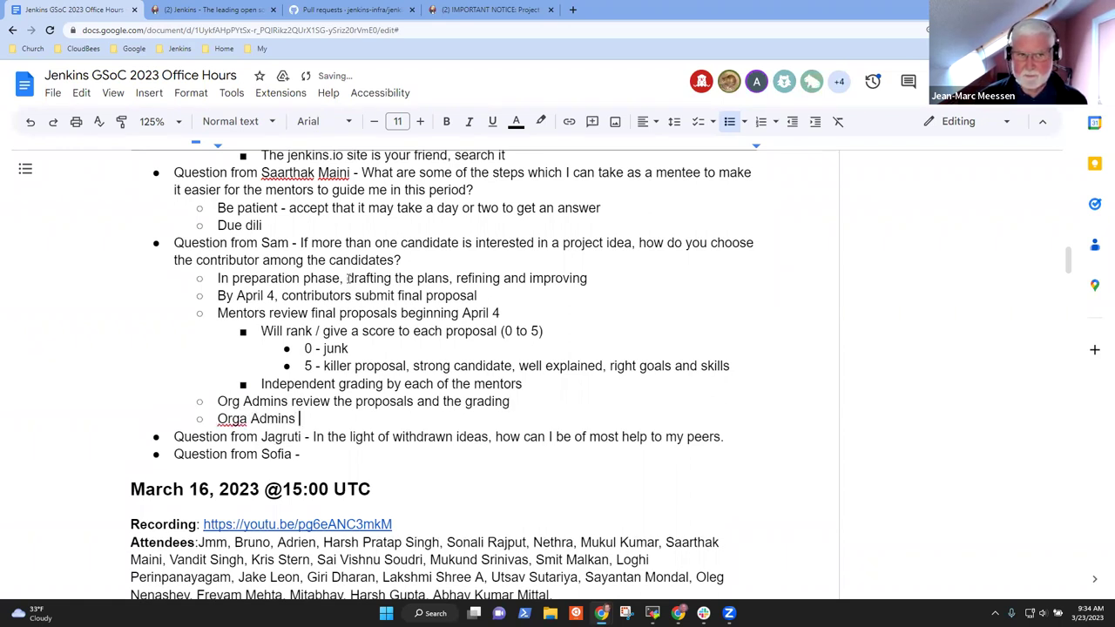
key("ctrl+Left")
key("ctrl+Left")
key("Delete")
type("regards")
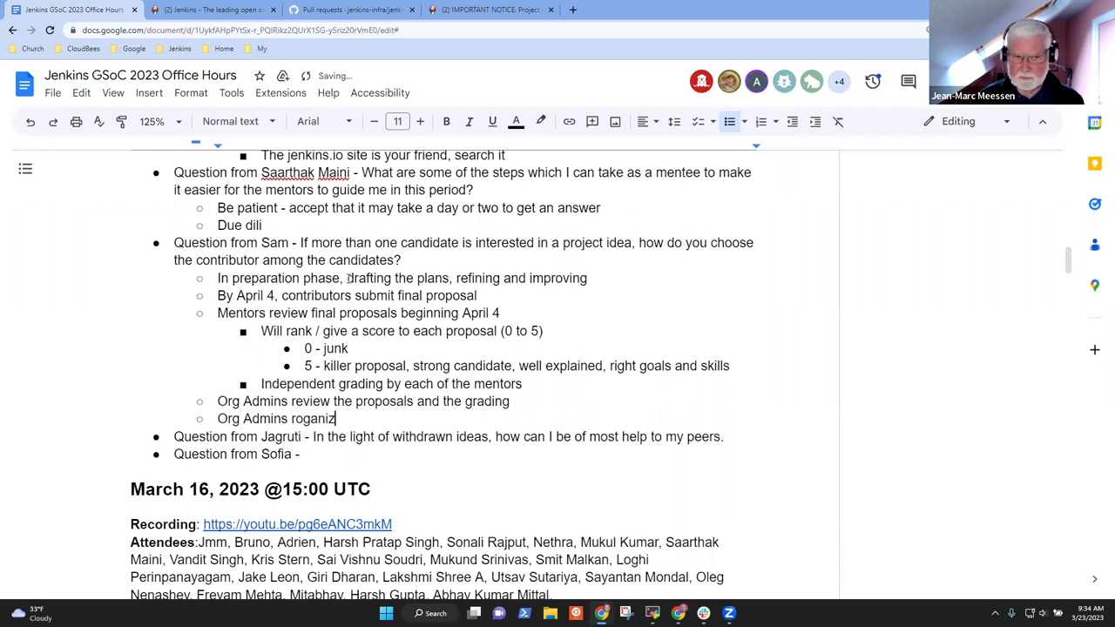
key("ctrl+BackSpace")
type("organize a")
key("BackSpace")
type("meetings")
key("ctrl+BackSpace")
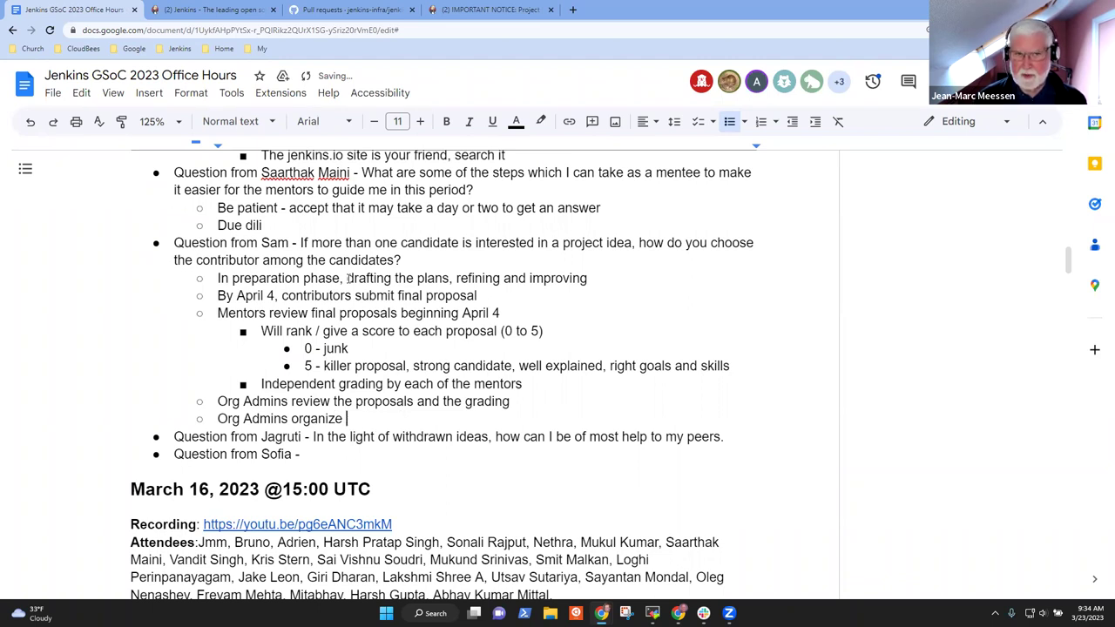
type("a meeting w")
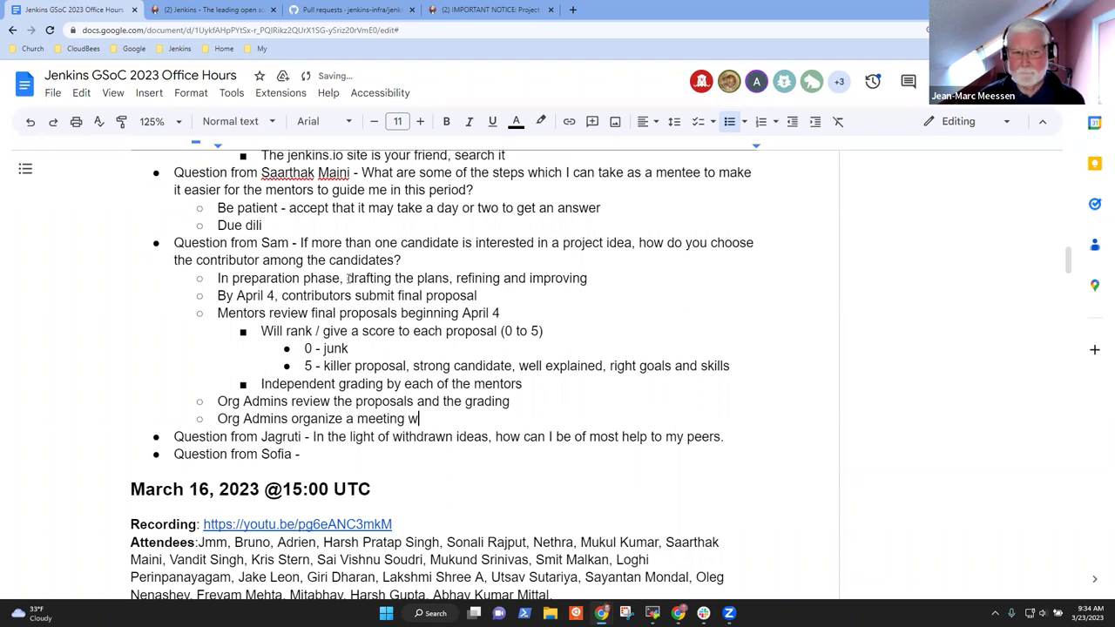
type("ith each projec")
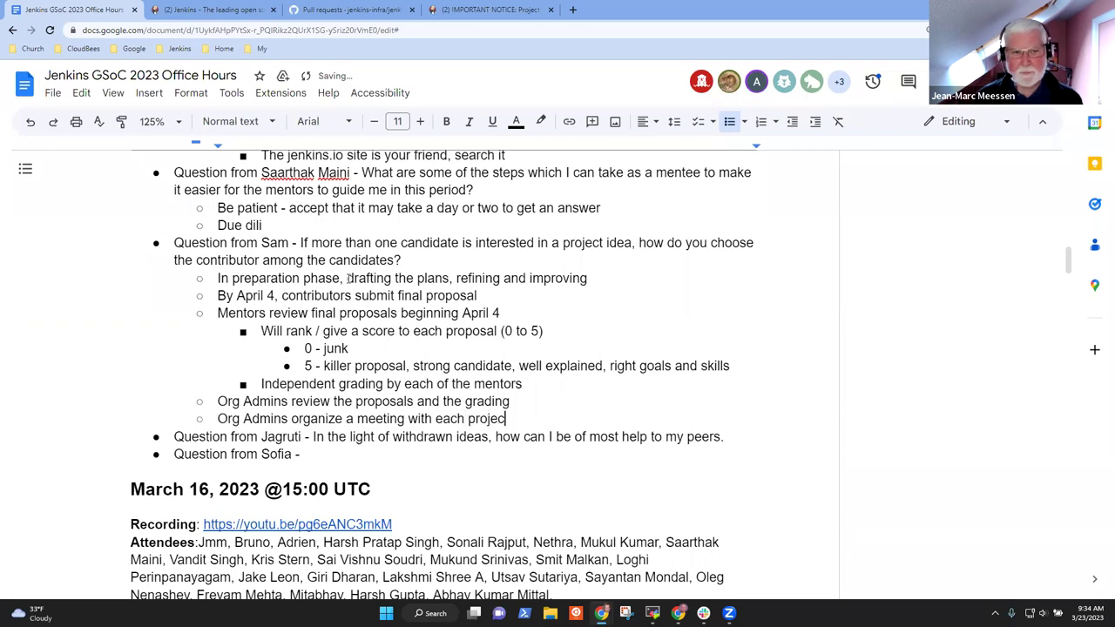
type("t and mentoring team to re")
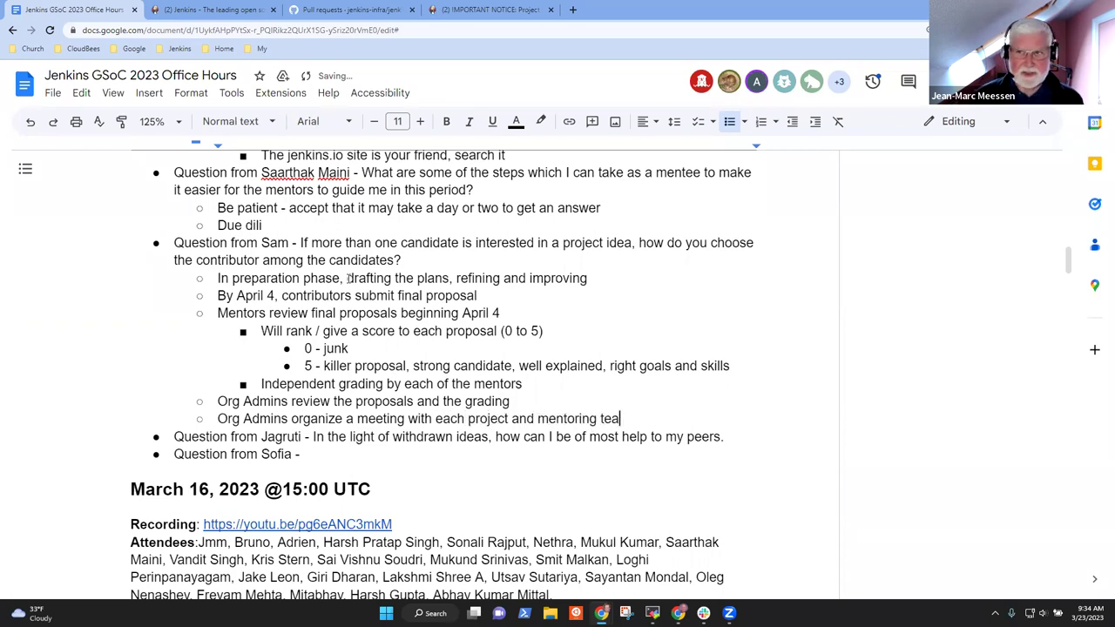
key("BackSpace")
key("BackSpace")
type("decide")
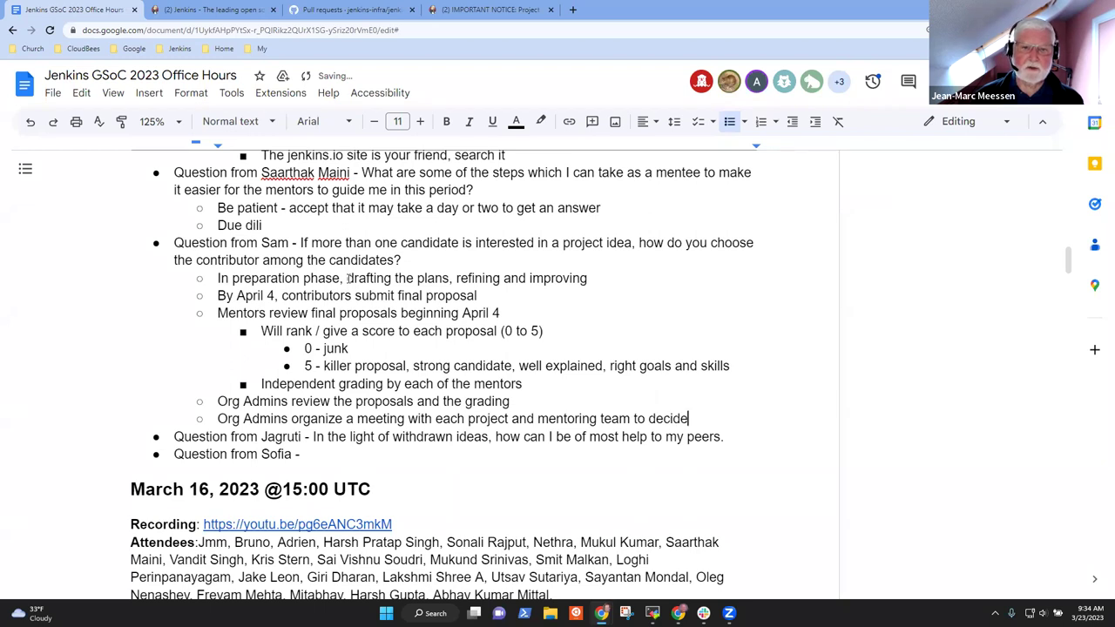
Nest 'Which is the best candidate for this project idea?' and 'What is the best mentoring team for this project idea?'
key("Return")
key("Tab")
type("Which is ")
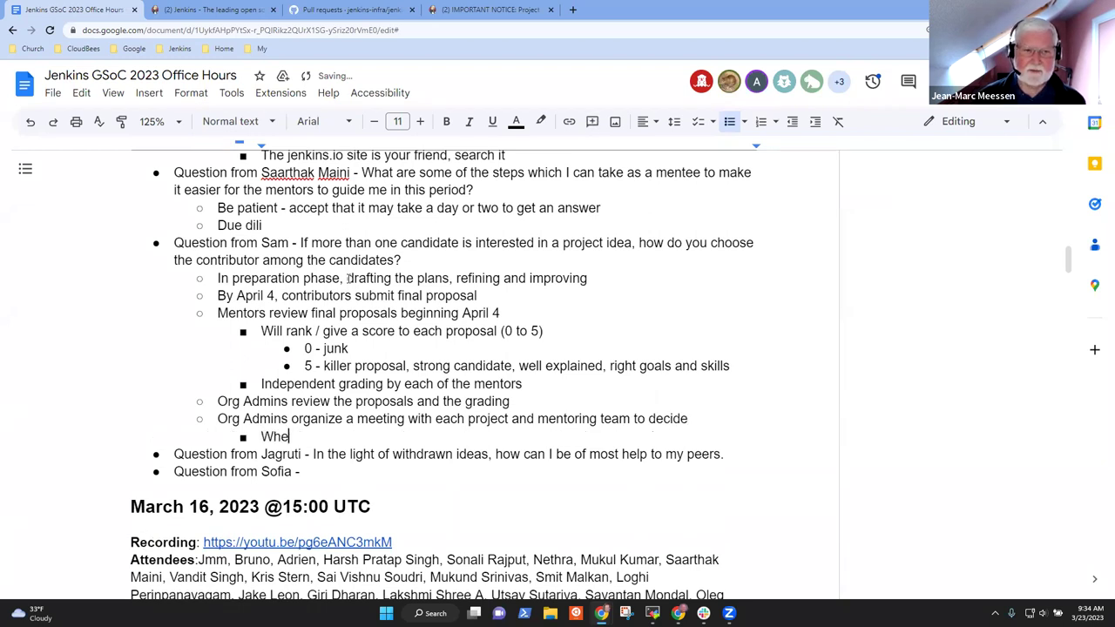
type("the best cna")
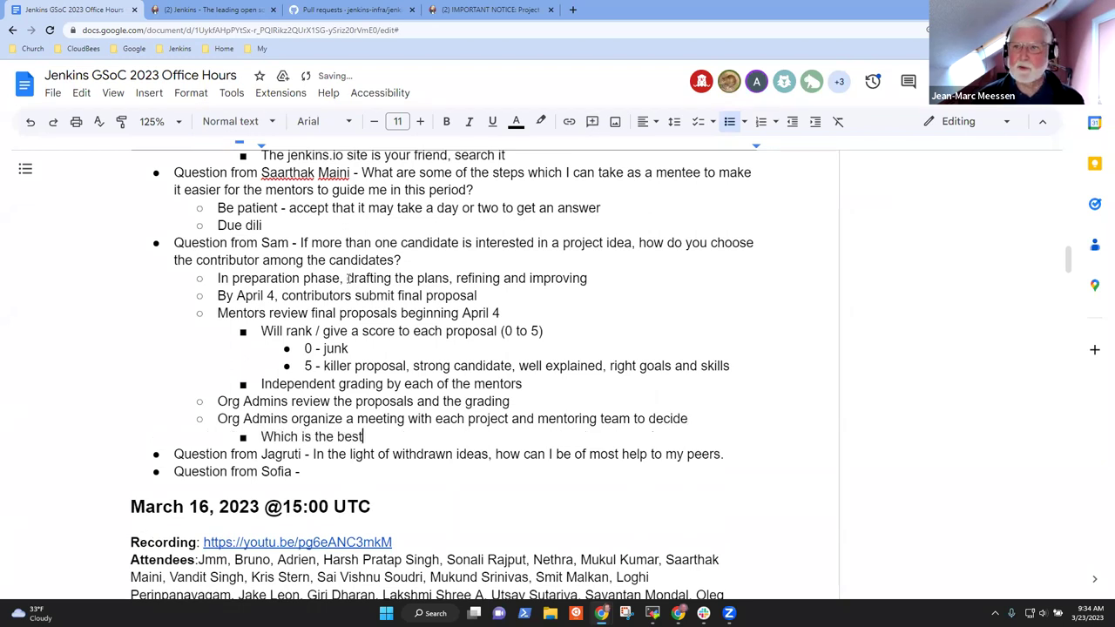
key("BackSpace")
key("BackSpace")
type("andidate")
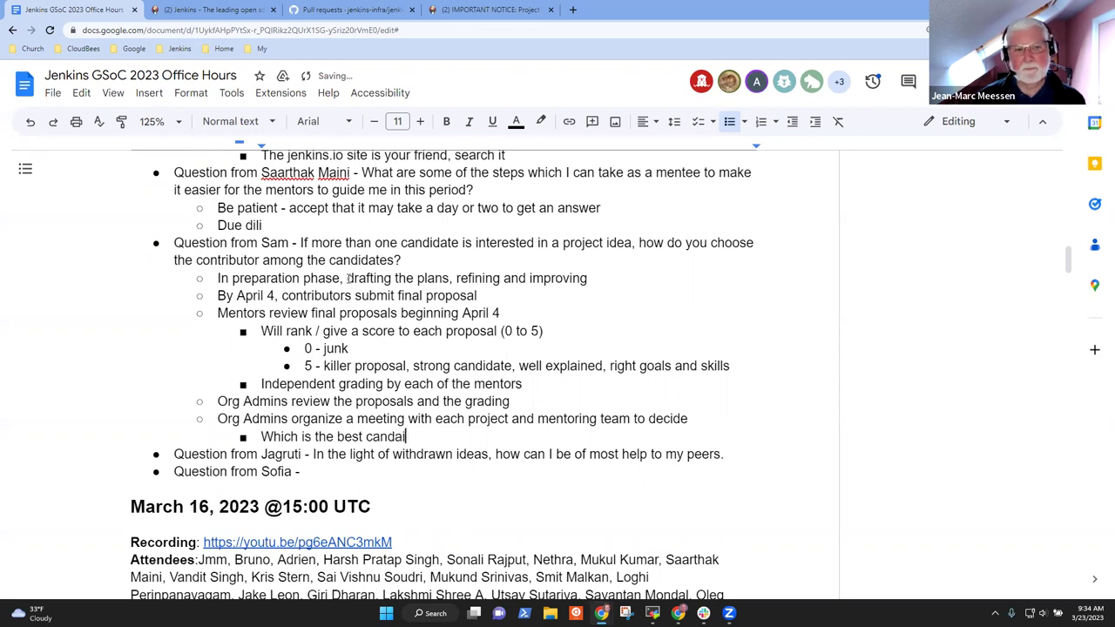
type(" for this prohje")
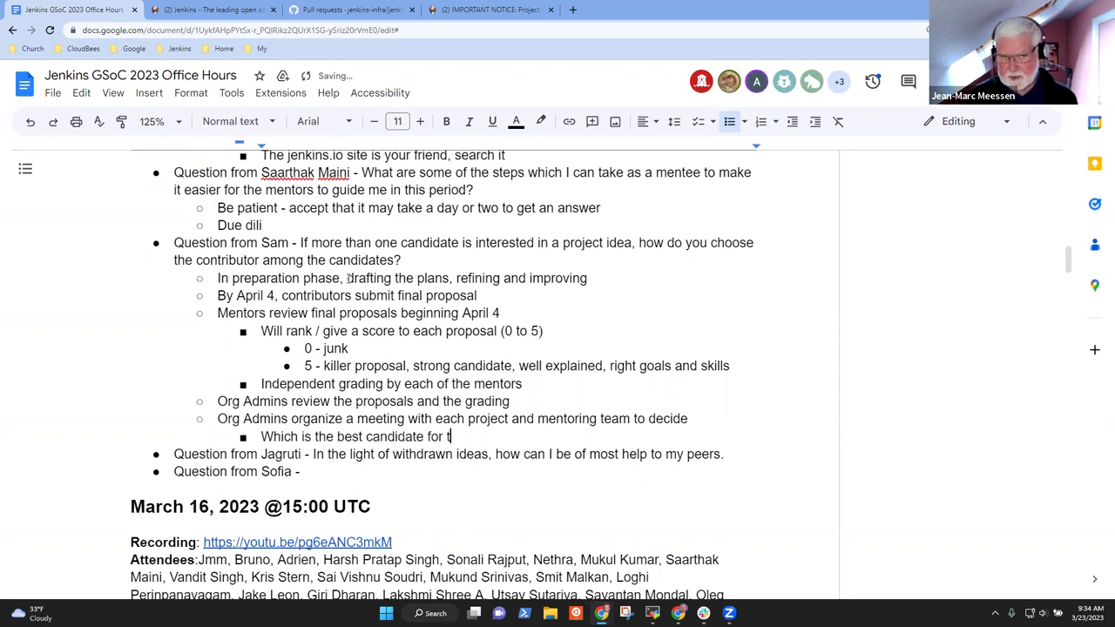
key("BackSpace")
key("BackSpace")
key("BackSpace")
type("ject idea?")
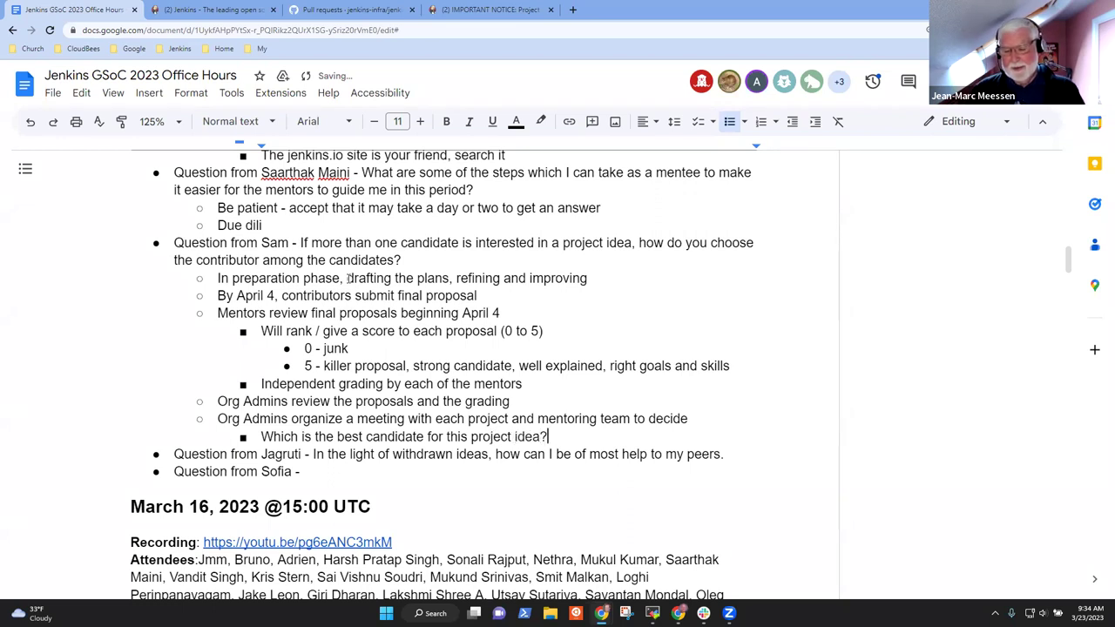
key("Return")
type("What is the best ")
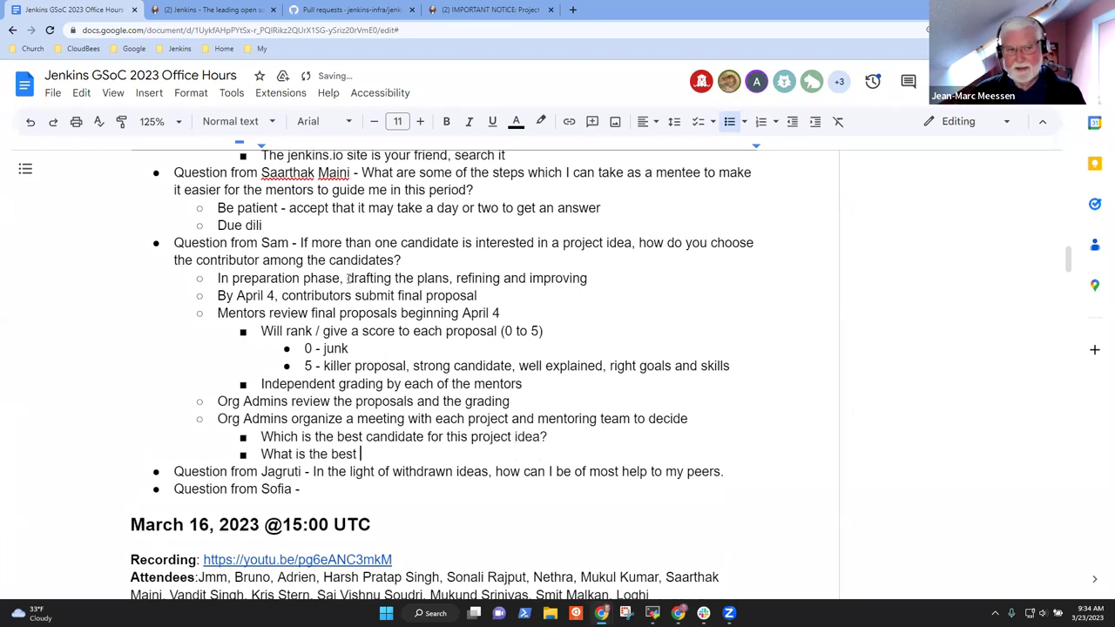
type("mentoring team for this porojec")
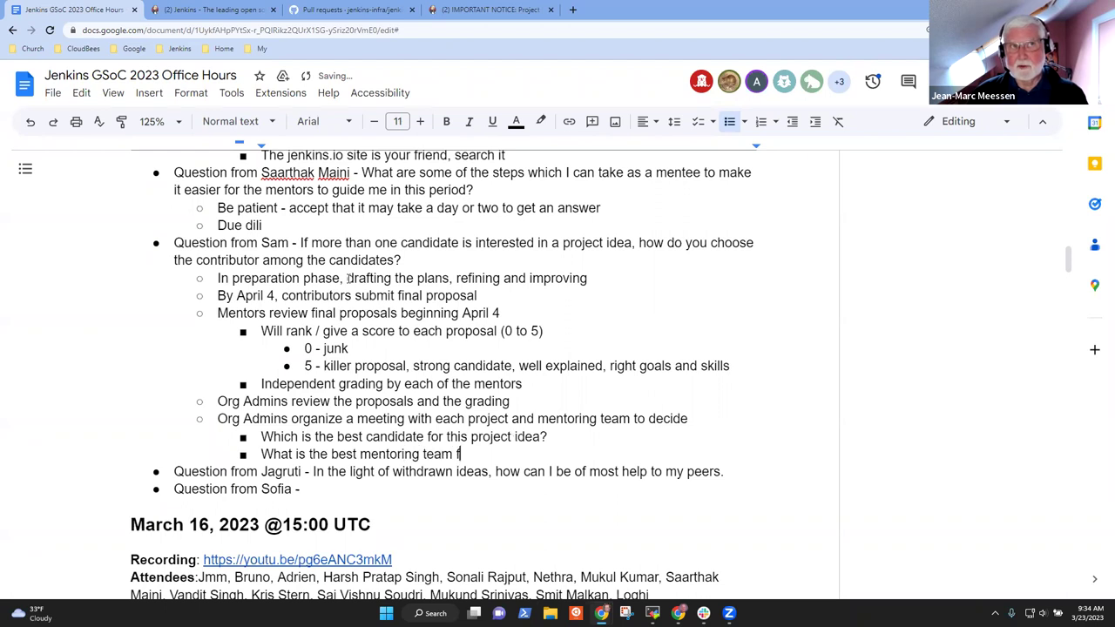
key("ctrl+BackSpace")
type("project idea?")
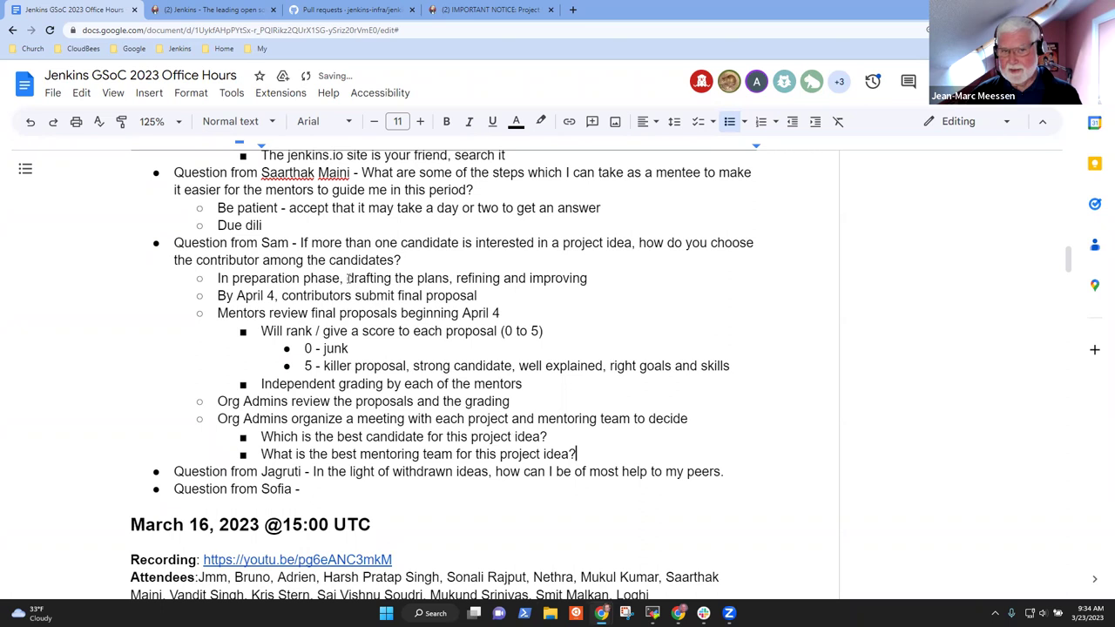
key("Return")
key("shift+Tab")
Add '7 running project ideas, 4 lead mentors' with a nested decision limiting each lead mentor to one project
type("7 ")
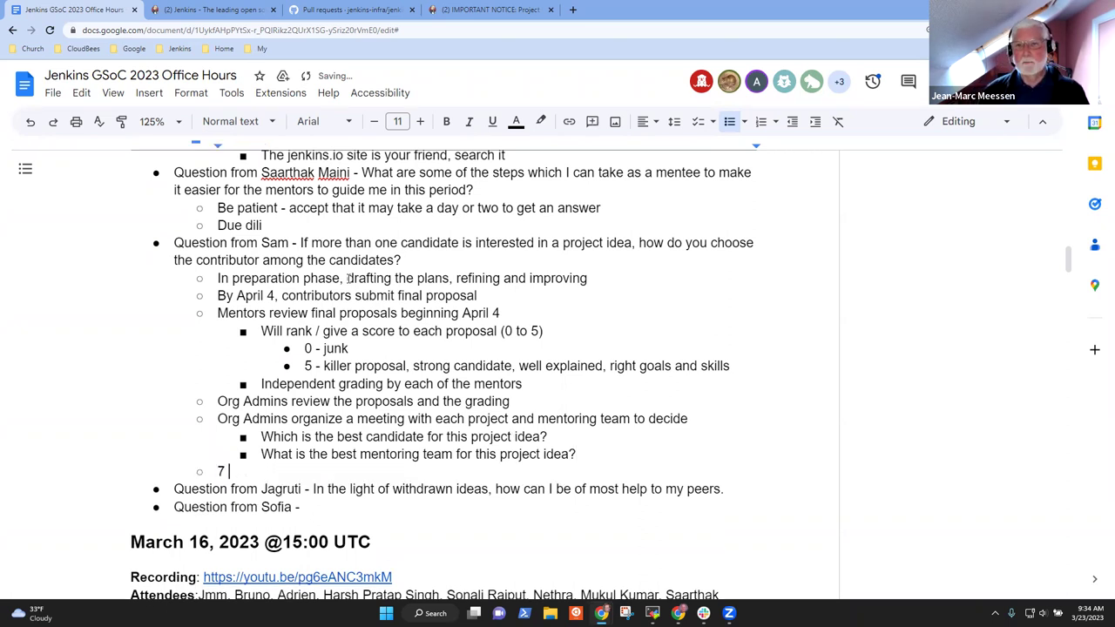
type("running porojec")
key("ctrl+BackSpace")
type("project ideas")
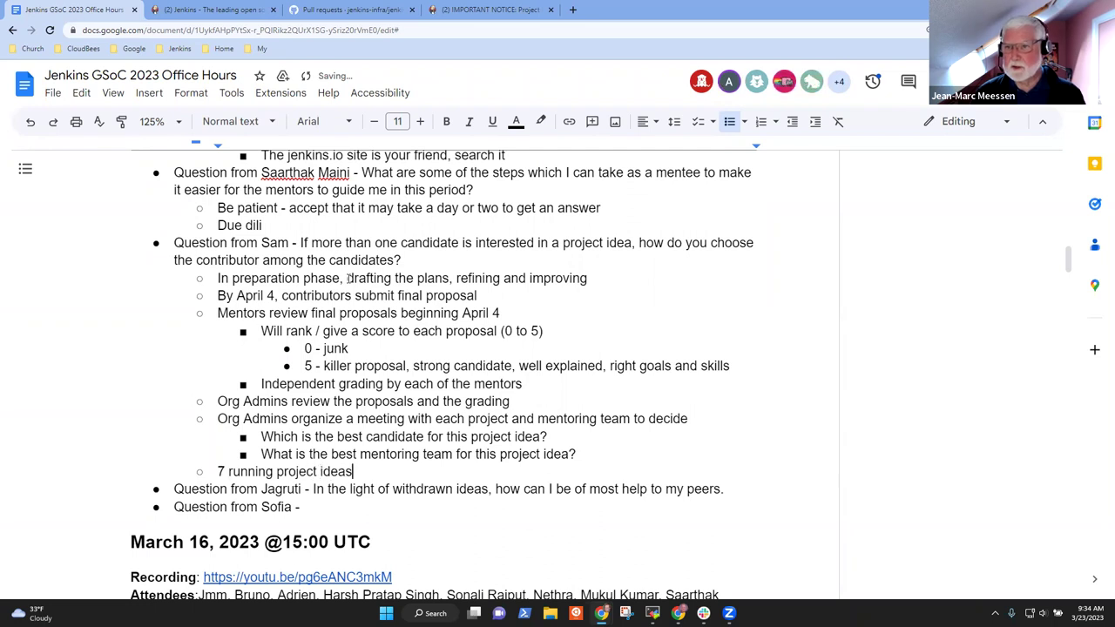
type(", 4 lead mentors")
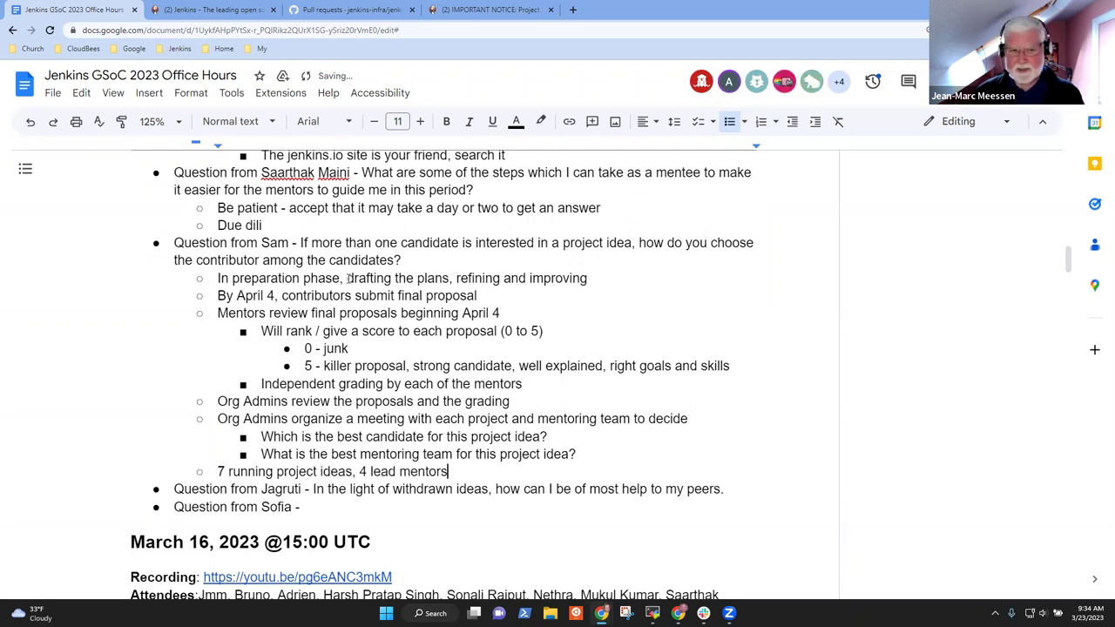
key("Return")
key("Tab")
type("De")
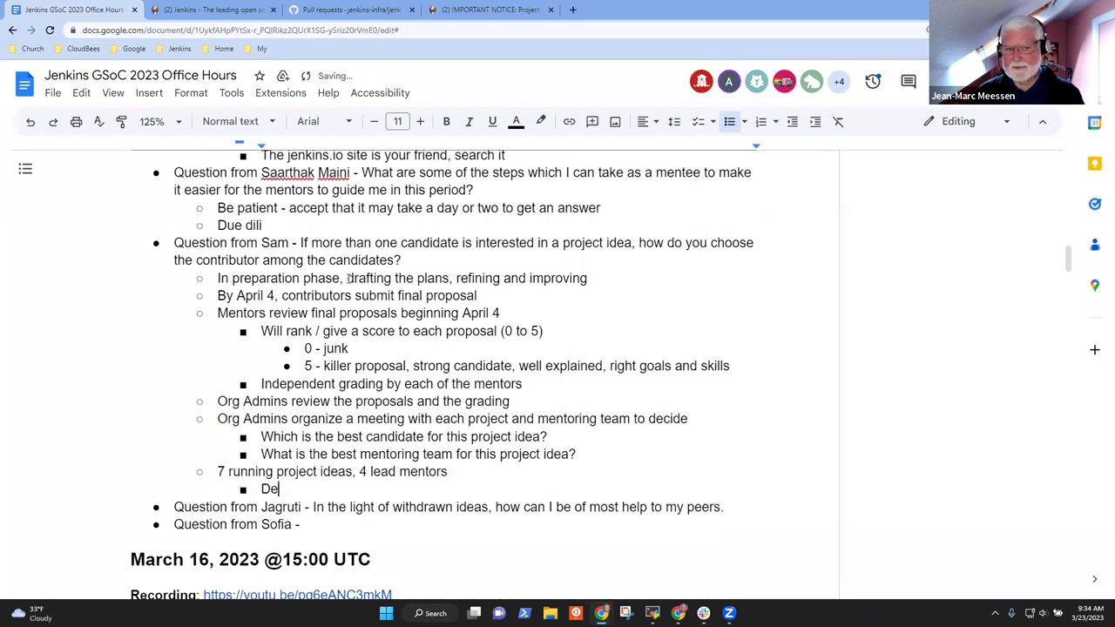
type("cided that we ")
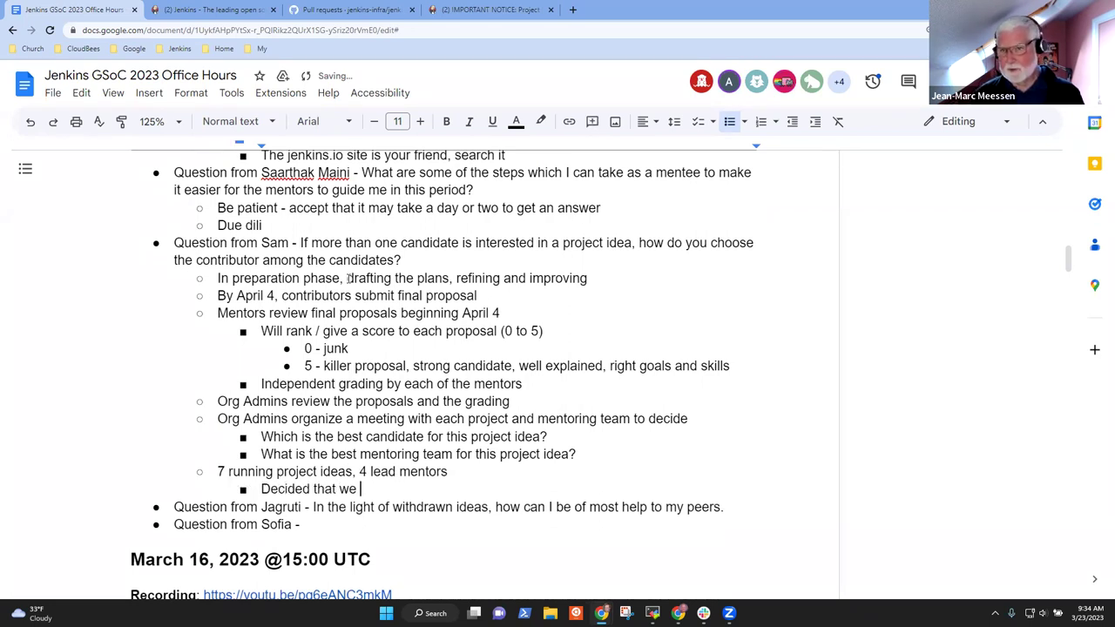
type("will lim")
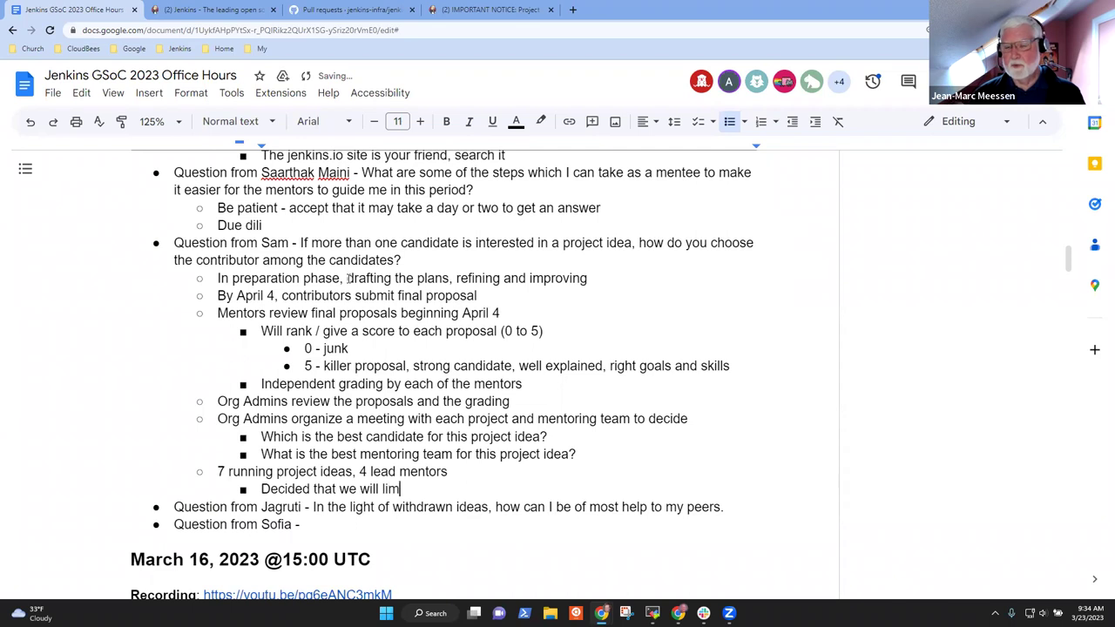
type("it lead ")
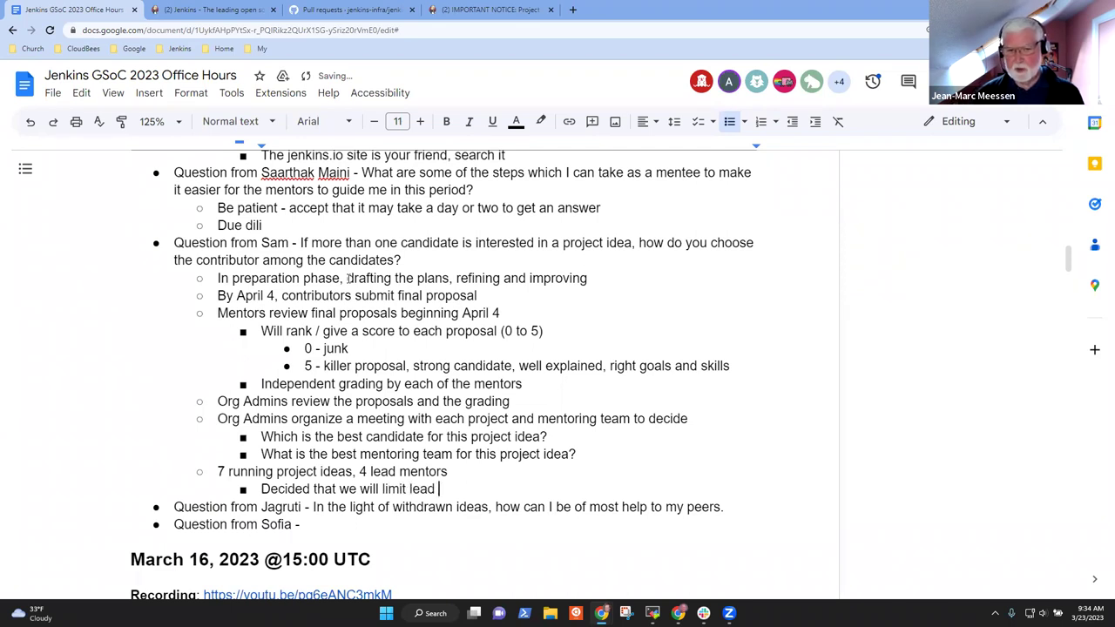
type("mentor to ")
type("only one mentor")
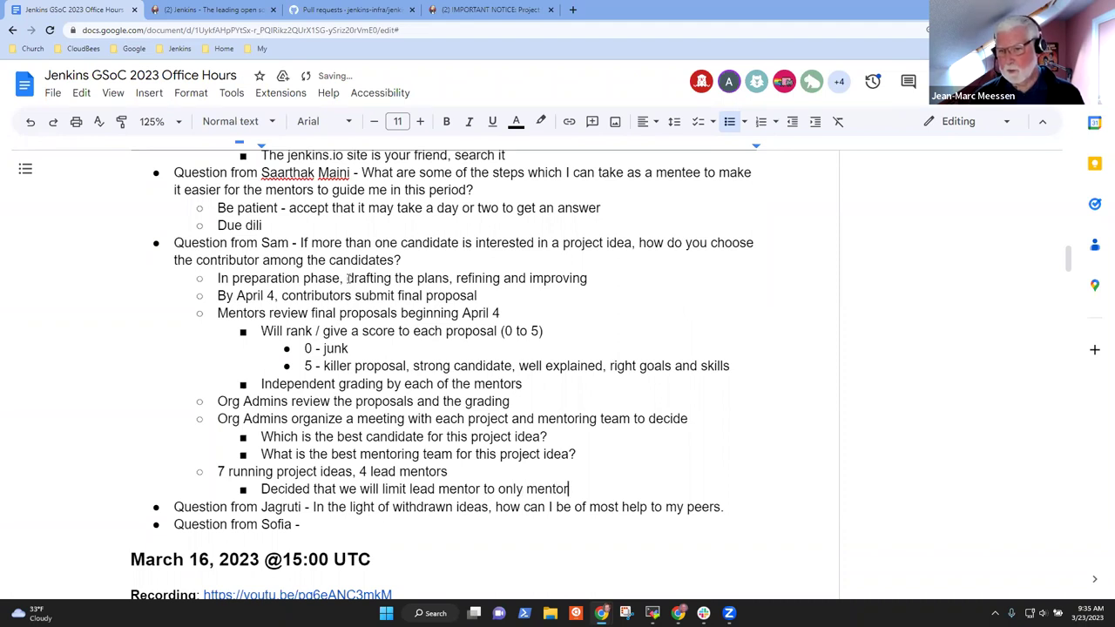
key("ctrl+BackSpace")
key("ctrl+BackSpace")
type("lead one")
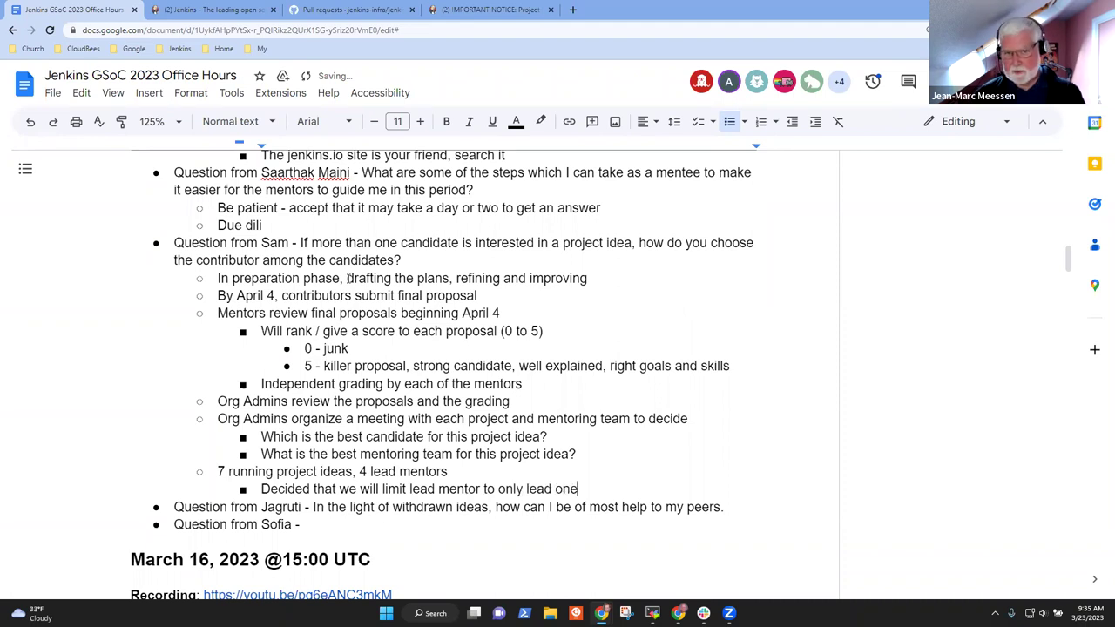
type(" project")
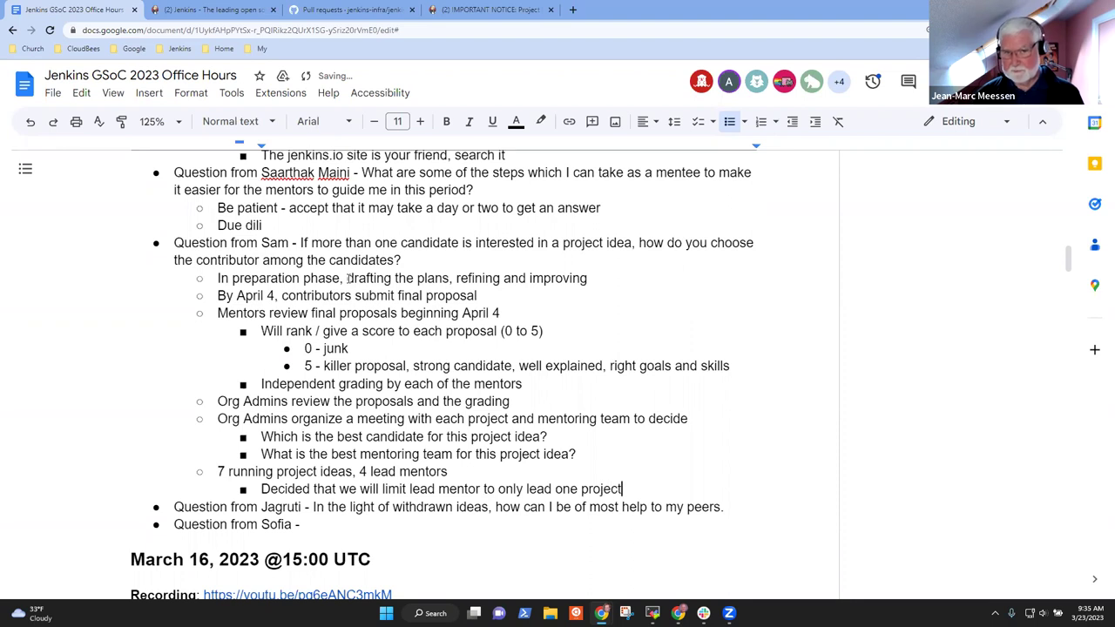
Nest a deeper note: 'Some lead mentors may contribute on other projects'
key("Return")
key("Tab")
type("No ")
type("lead")
key("BackSpace")
key("BackSpace")
key("BackSpace")
key("BackSpace")
key("BackSpace")
key("BackSpace")
key("BackSpace")
type("Some lead mentors may contribute on othe")
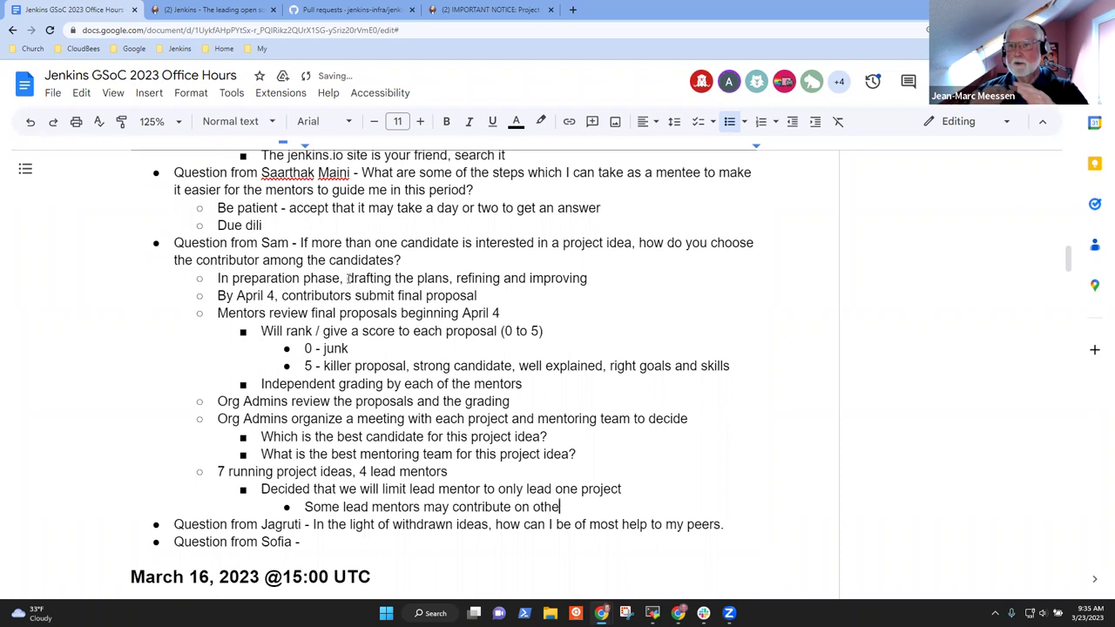
type("r projects")
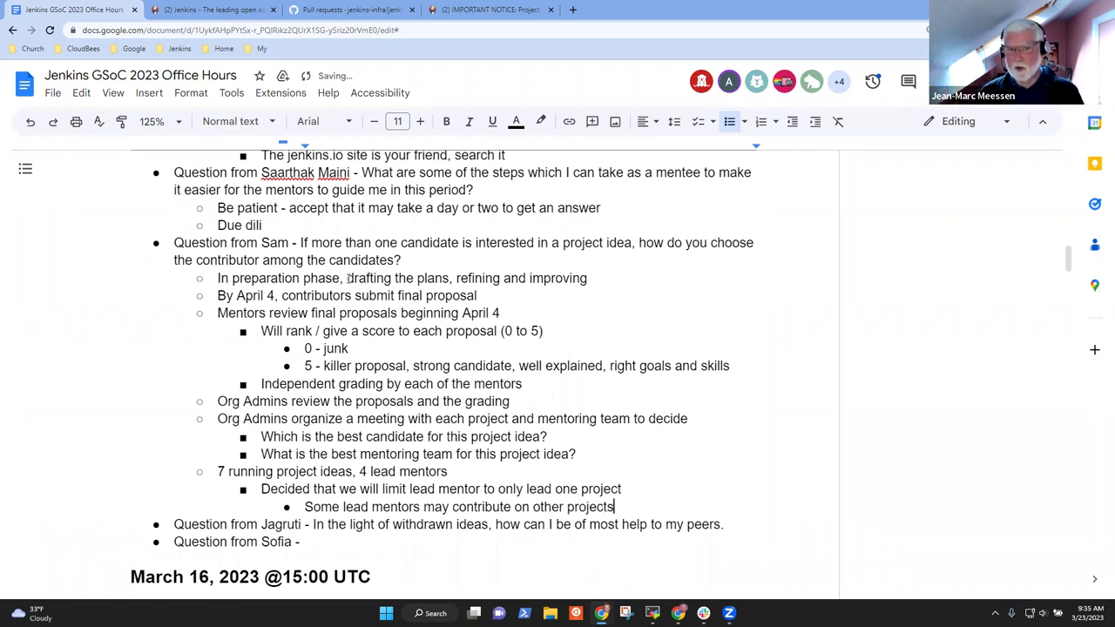
Replace the lead-mentors sub-bullet with 'Will look holistically to choose the best projects and mentors for this year'
key("shift+Home")
key("BackSpace")
type("Wil")
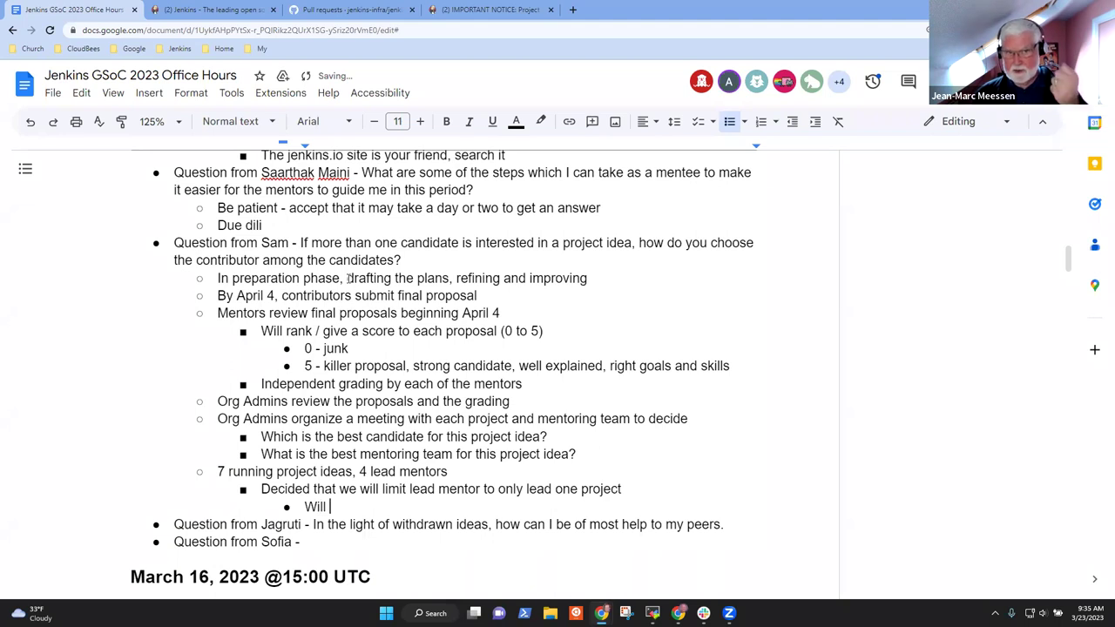
type("l look ")
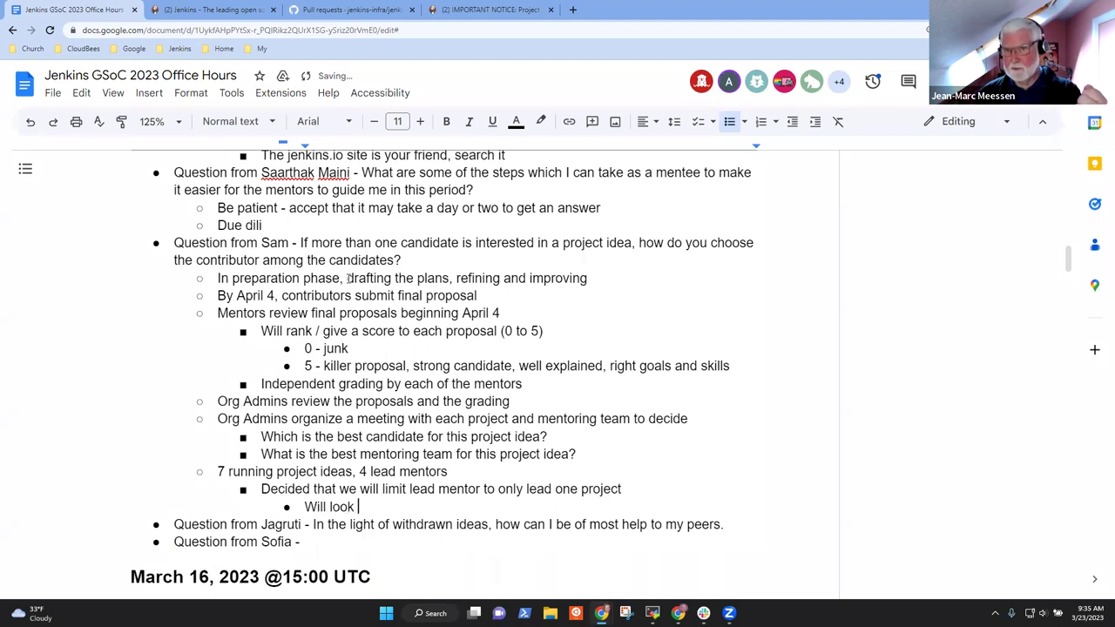
type("holisticall")
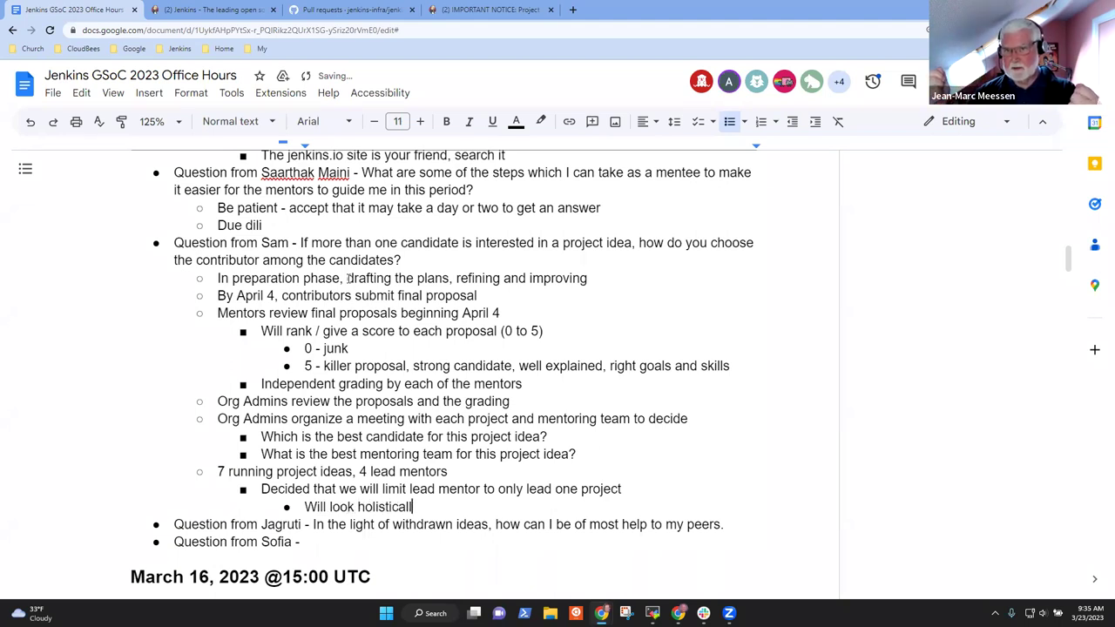
type("y to see which are the best")
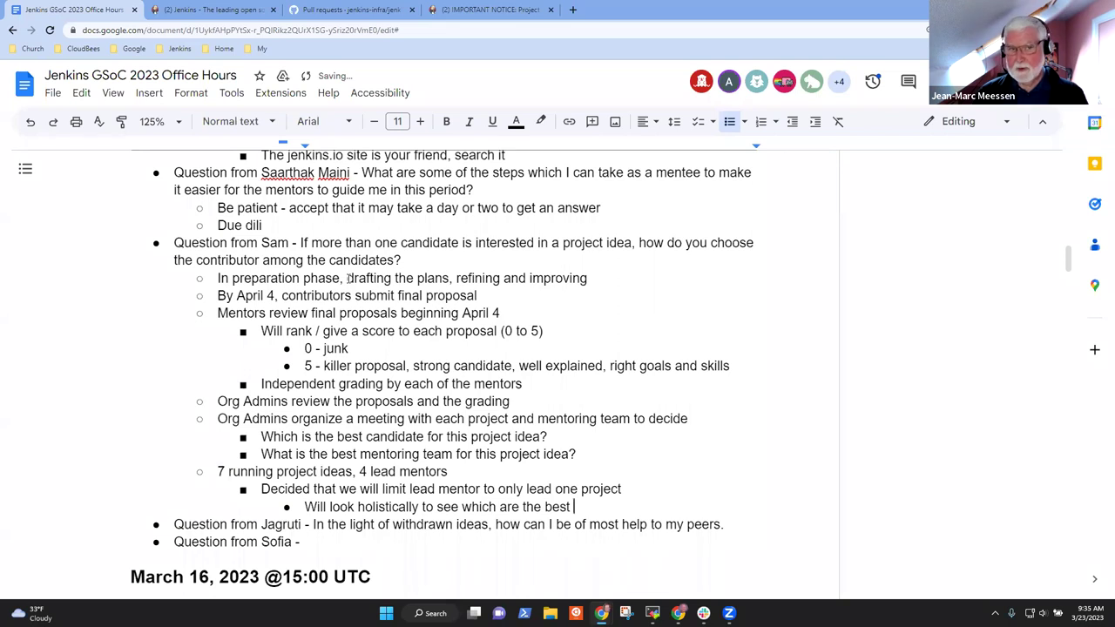
type("projects")
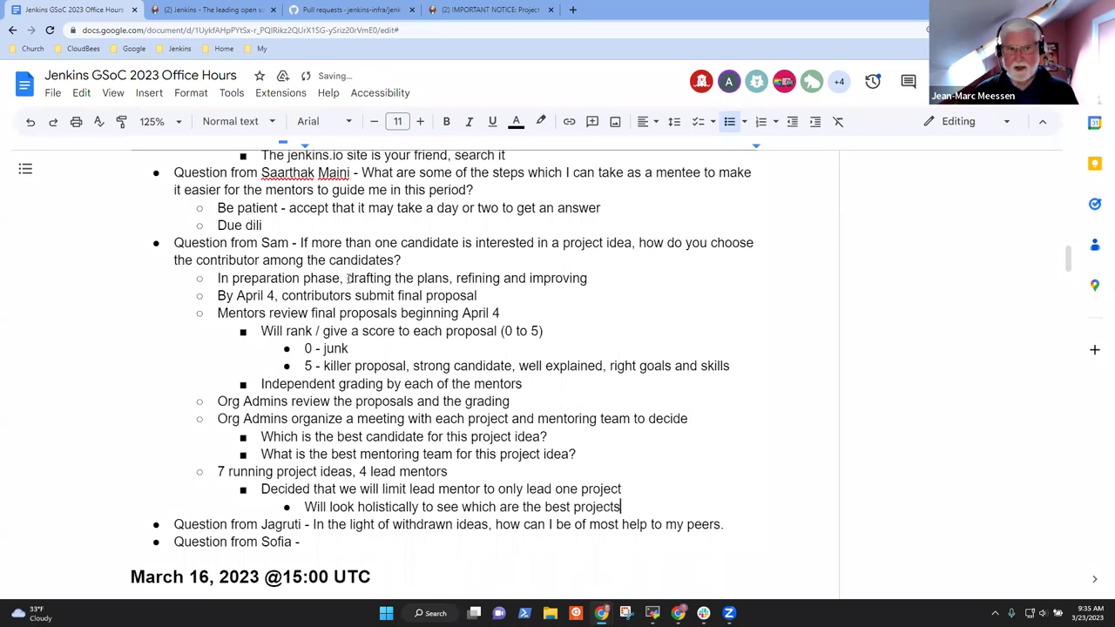
type(" and mentors for")
key("BackSpace")
key("BackSpace")
key("BackSpace")
type("and mentors for this year")
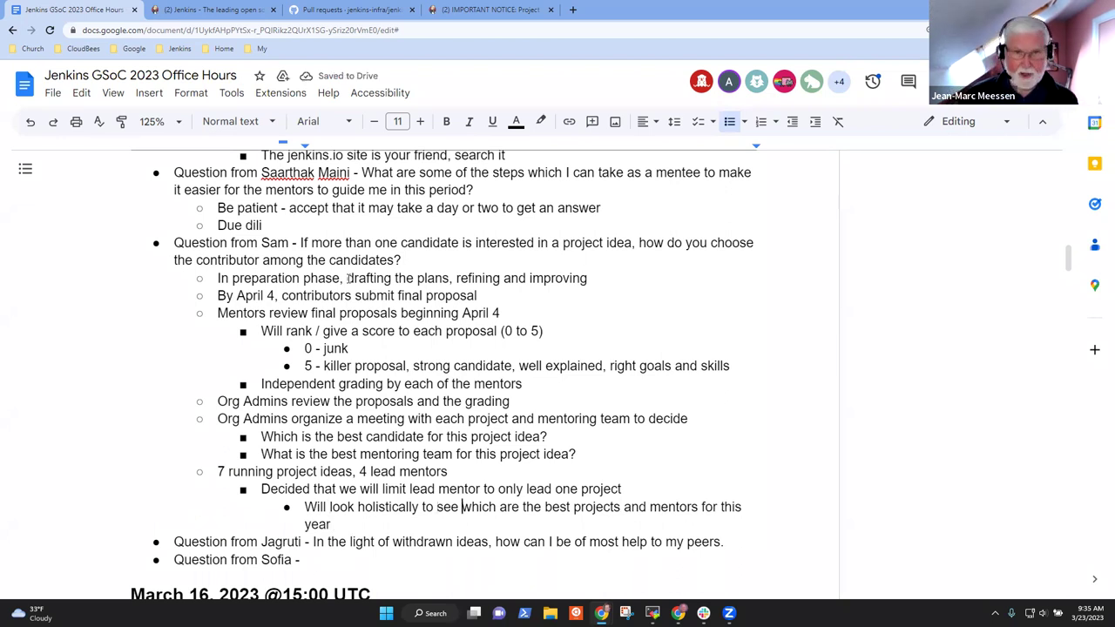
type("choose")
key("ctrl+shift+Right")
key("ctrl+shift+Right")
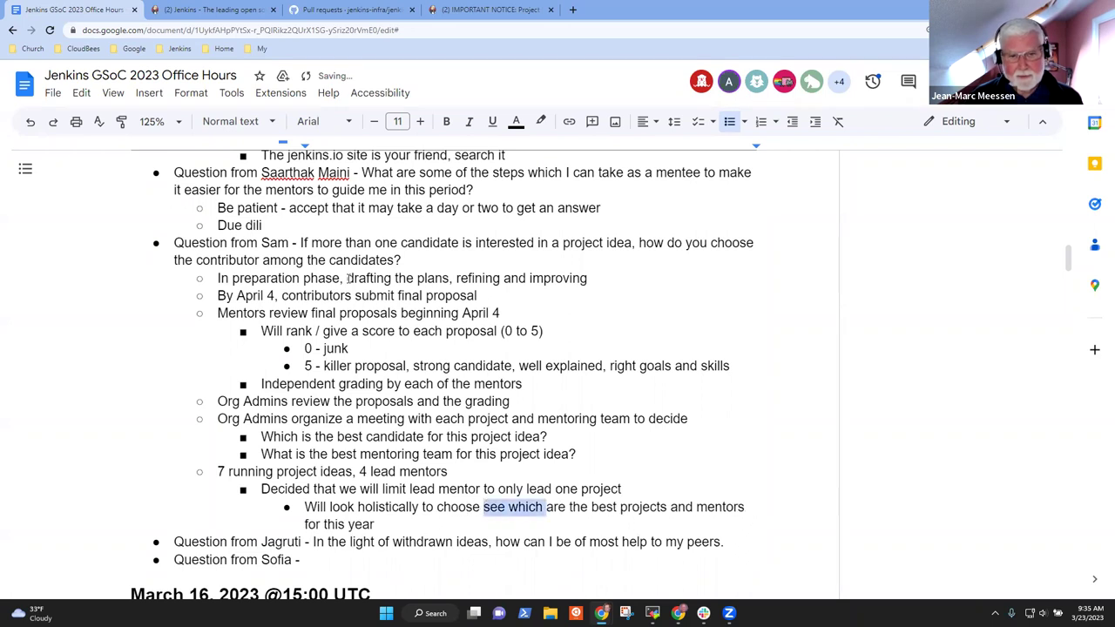
key("ctrl+shift+Right")
key("BackSpace")
Add an outdented note: 'No more projects from the Jenkins project than we have lead mentors'
key("Return")
key("shift+Tab")
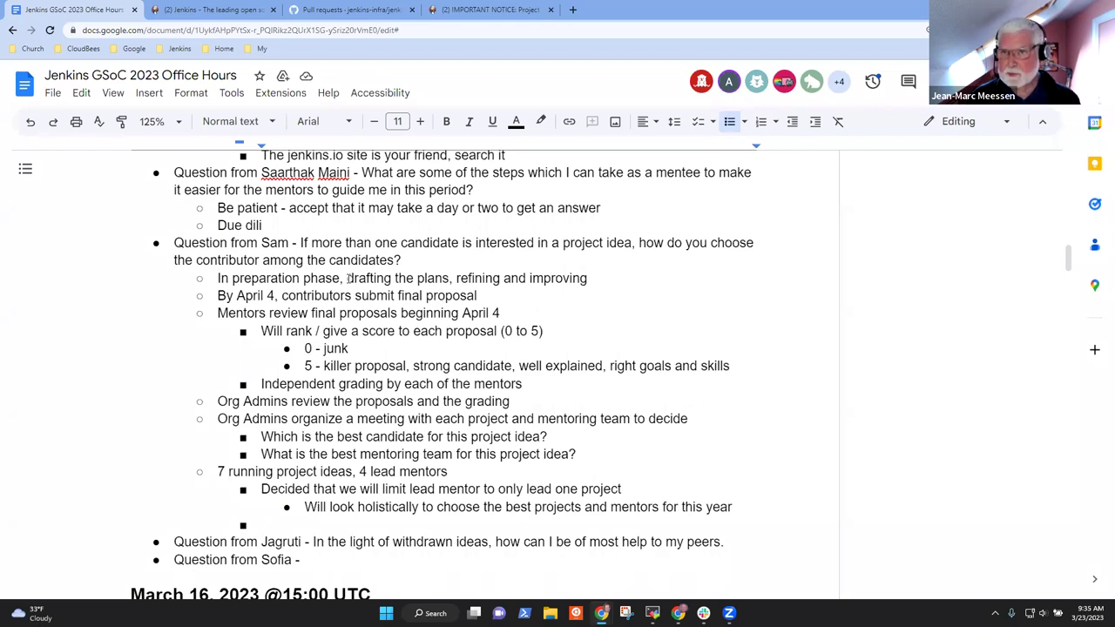
type("No ")
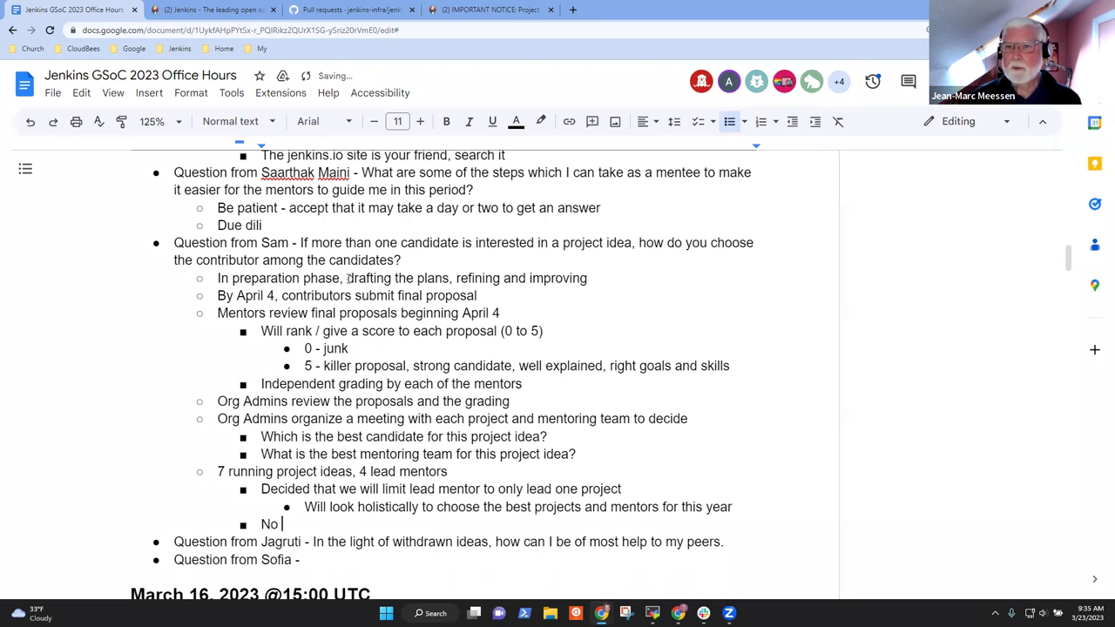
type("more projects from th")
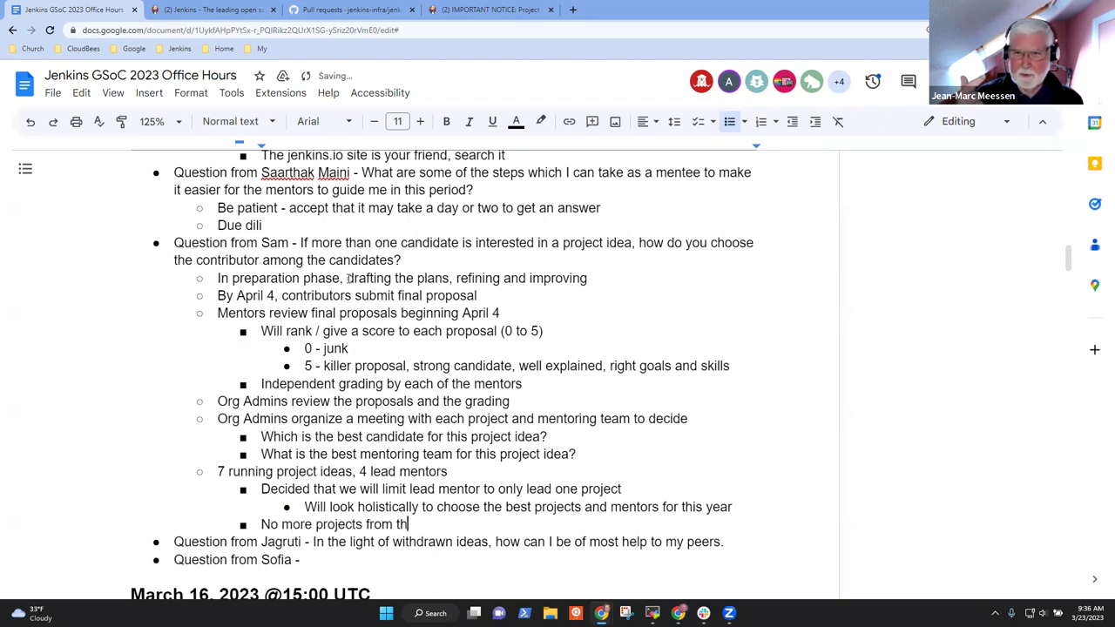
type("e Jenkins porje")
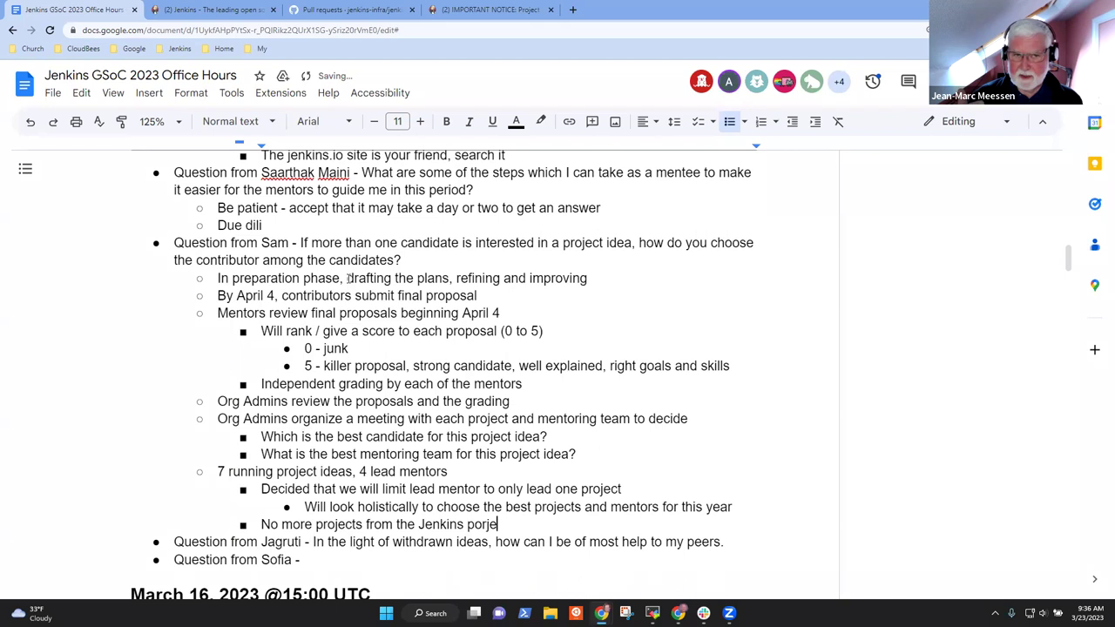
key("BackSpace")
key("BackSpace")
key("BackSpace")
key("BackSpace")
key("BackSpace")
type("project ")
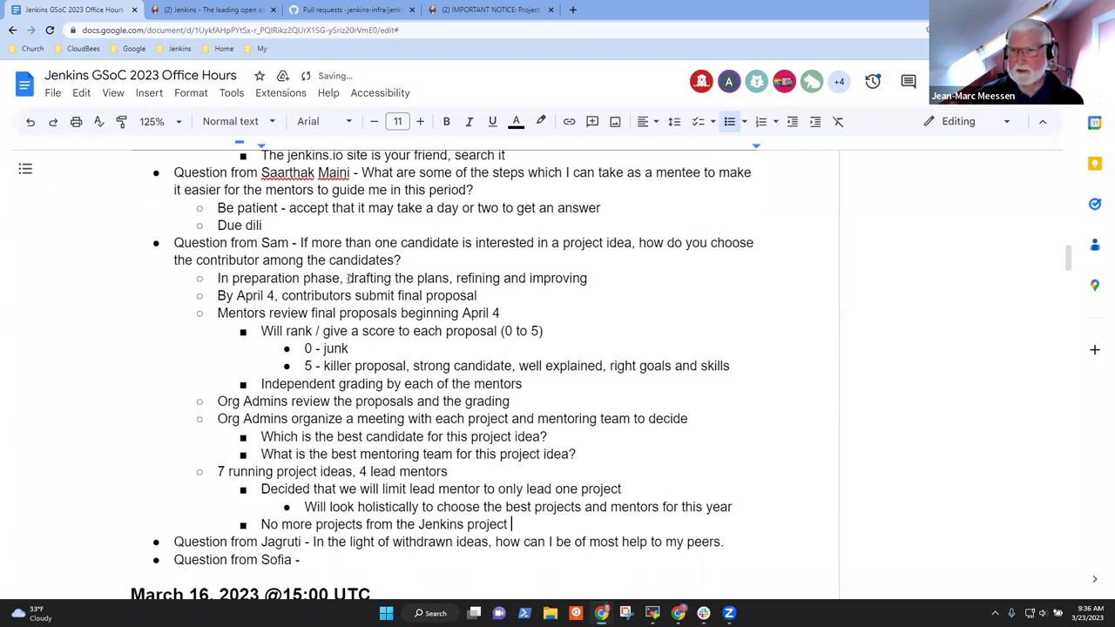
type("than we have ")
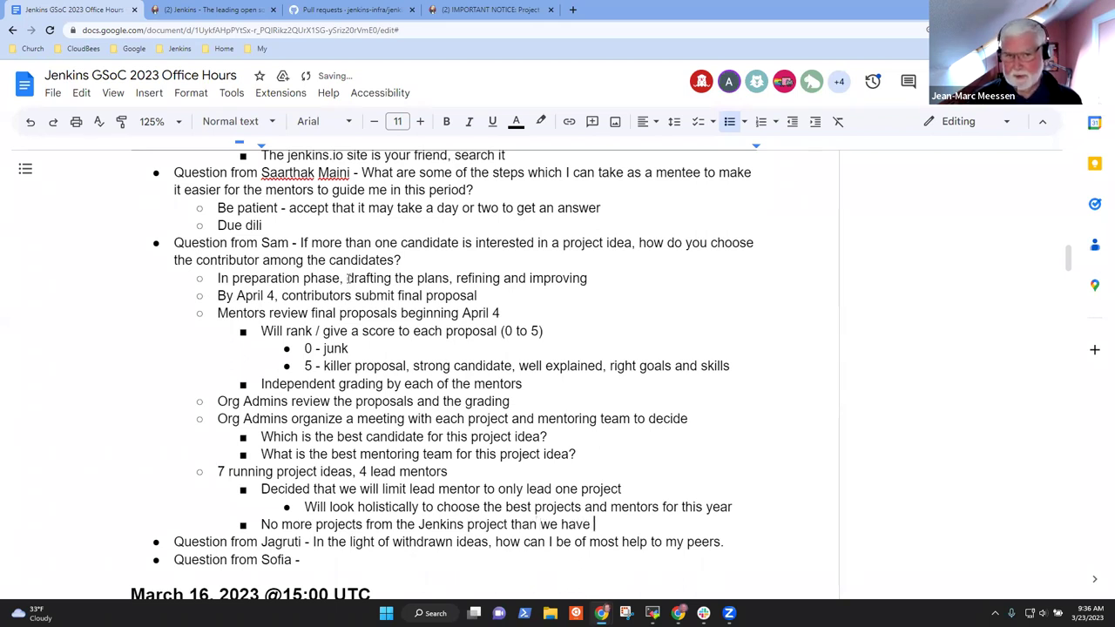
type("lead mentors")
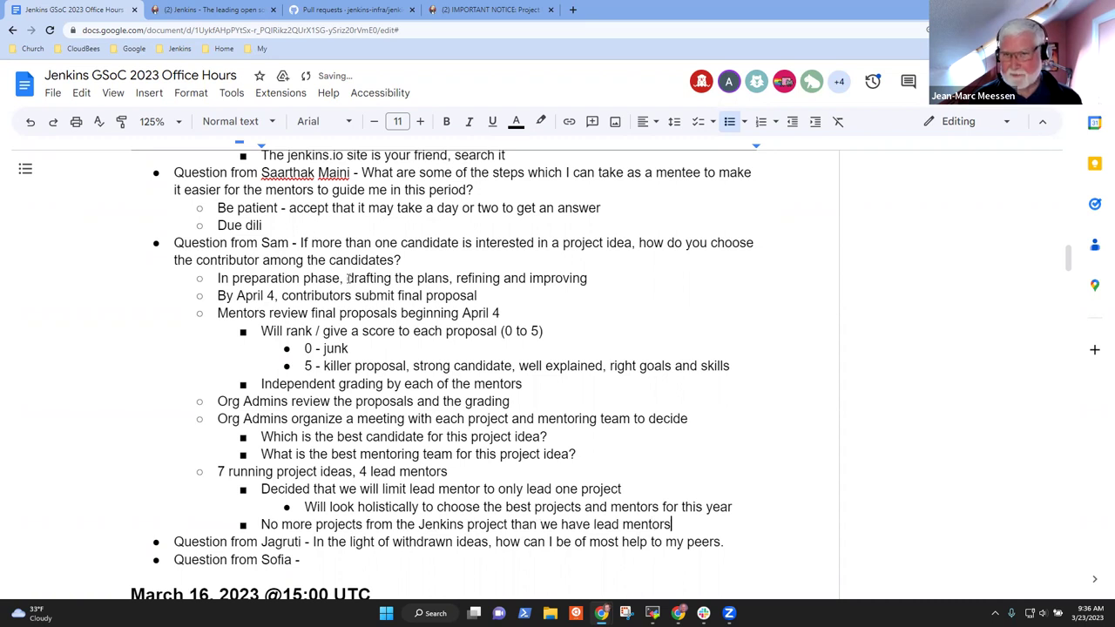
Add an outdented bullet 'Org Admins will submit the proposal from Jenkins to Google', without 'then'
key("Return")
key("shift+Tab")
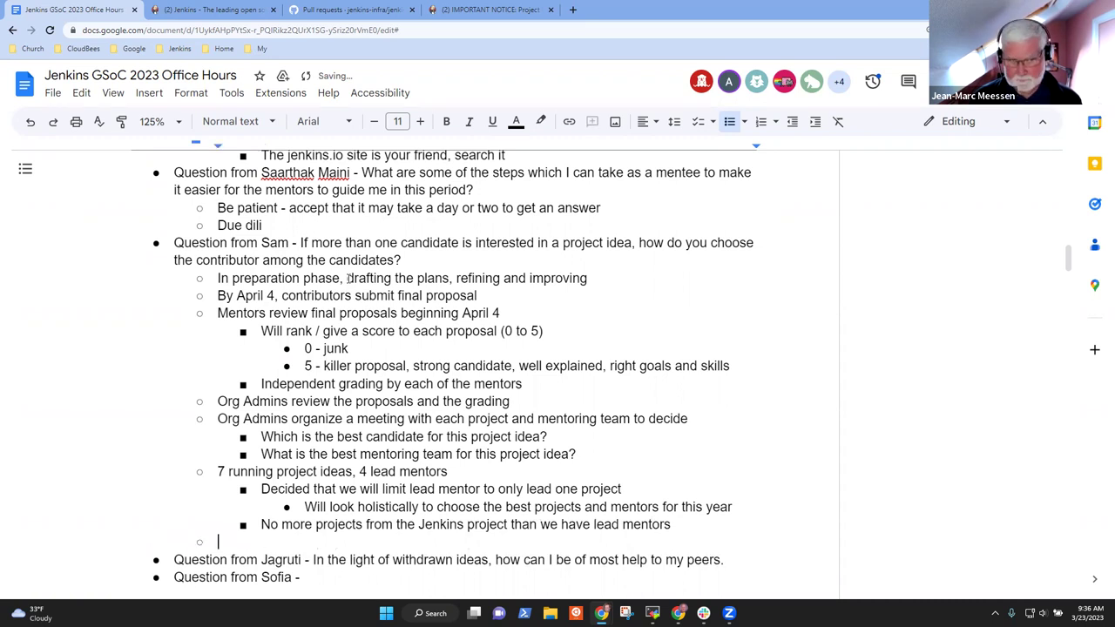
type("Org Adm")
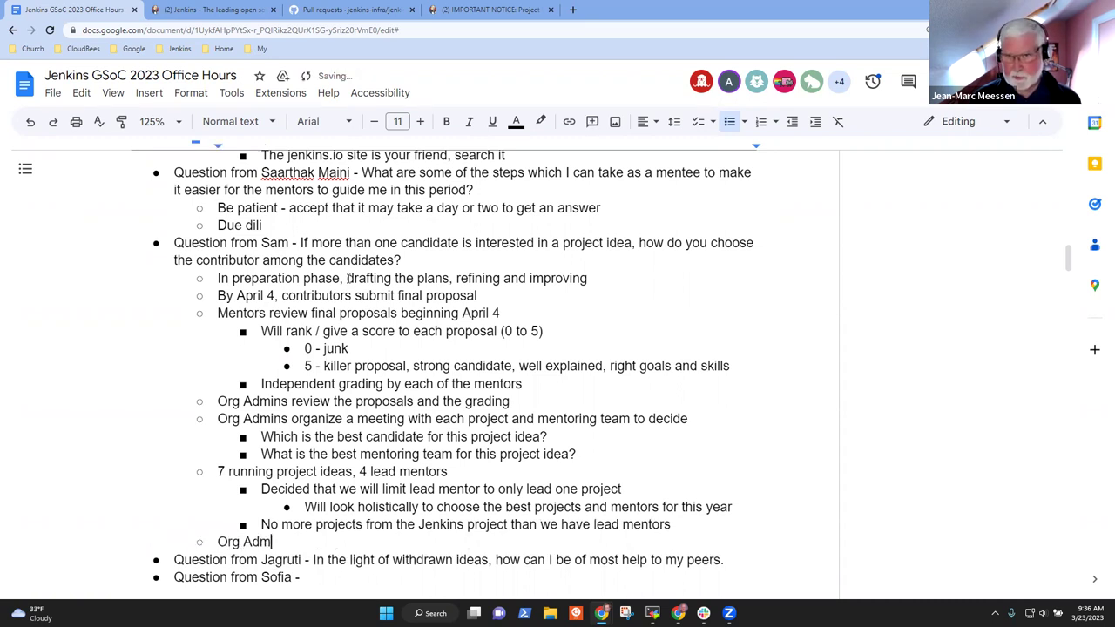
type("ins will then s")
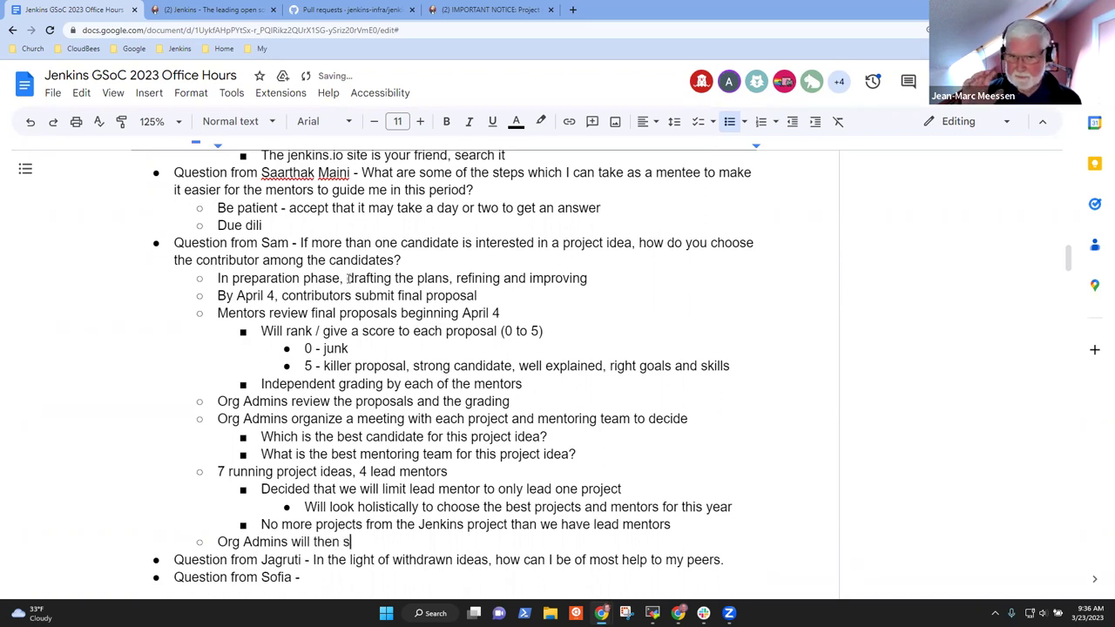
type("ubmit the pr")
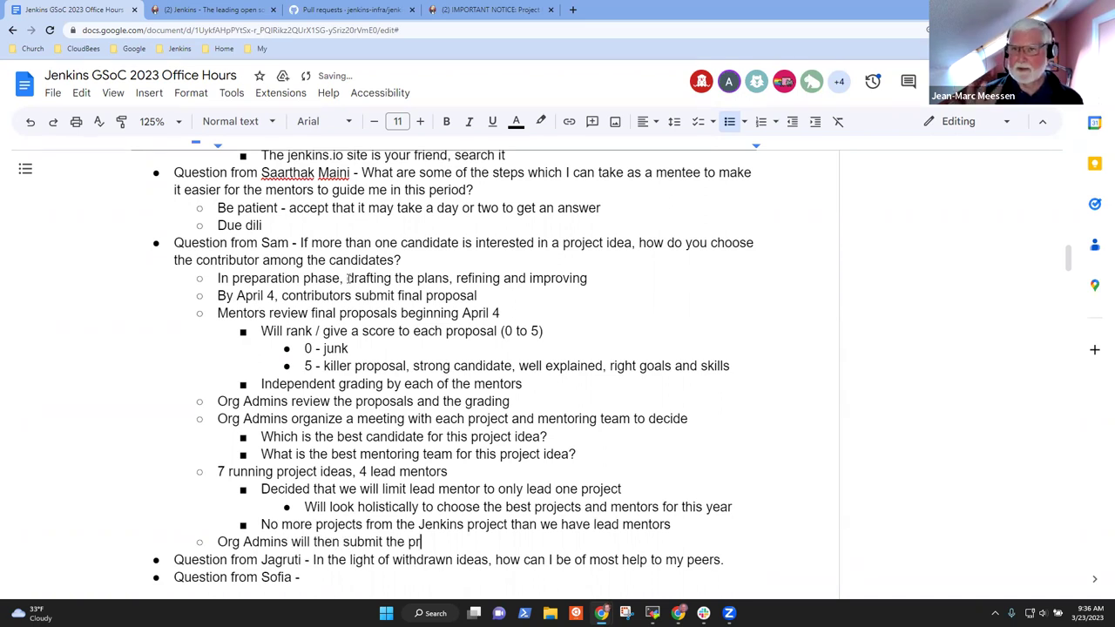
type("oposal from ")
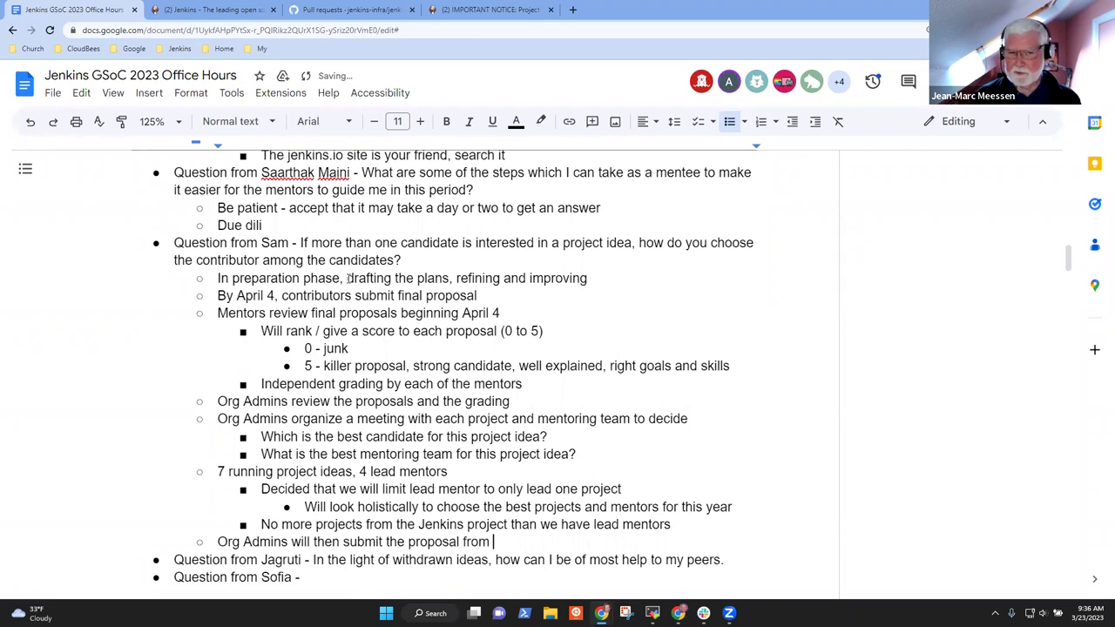
type("Jenkins to Google")
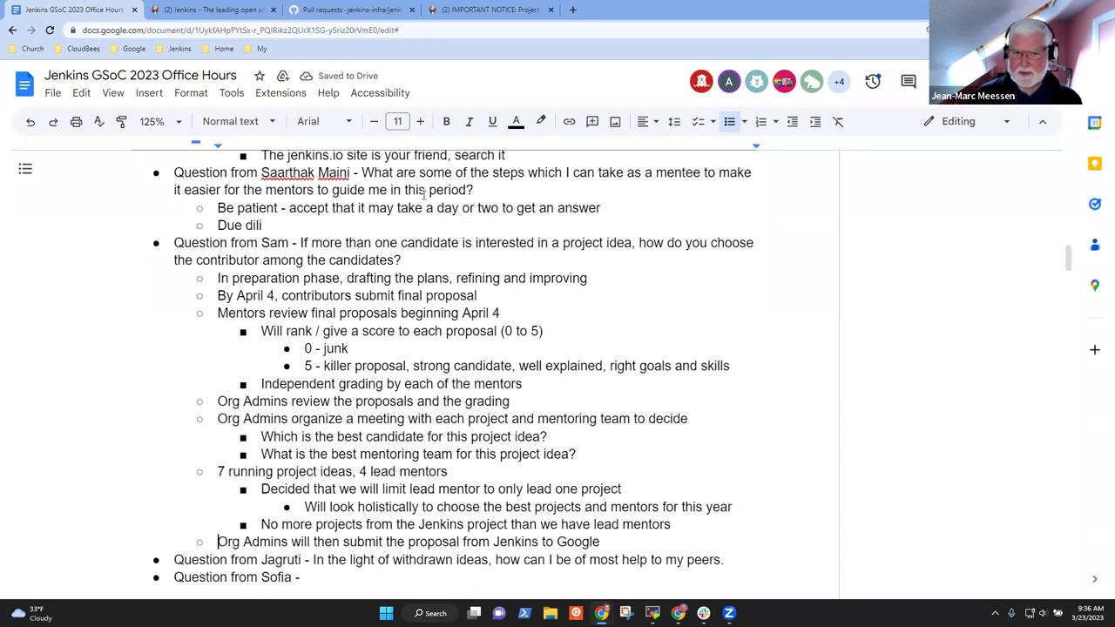
left_click(343, 541)
key("ctrl+shift+Left")
key("BackSpace")
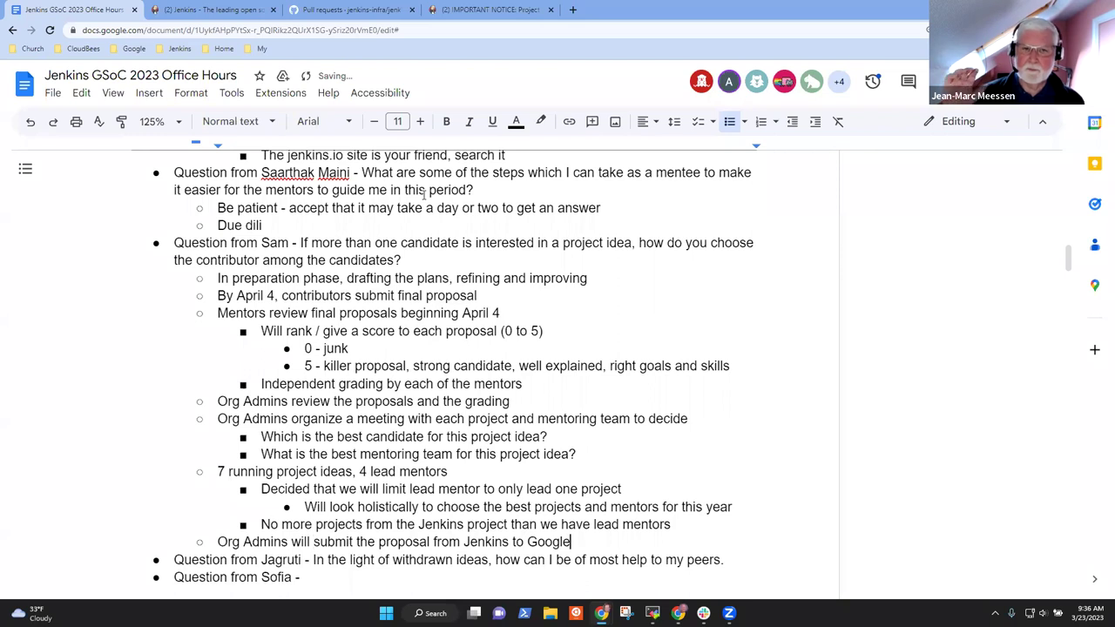
scroll(422, 192, "down", 3)
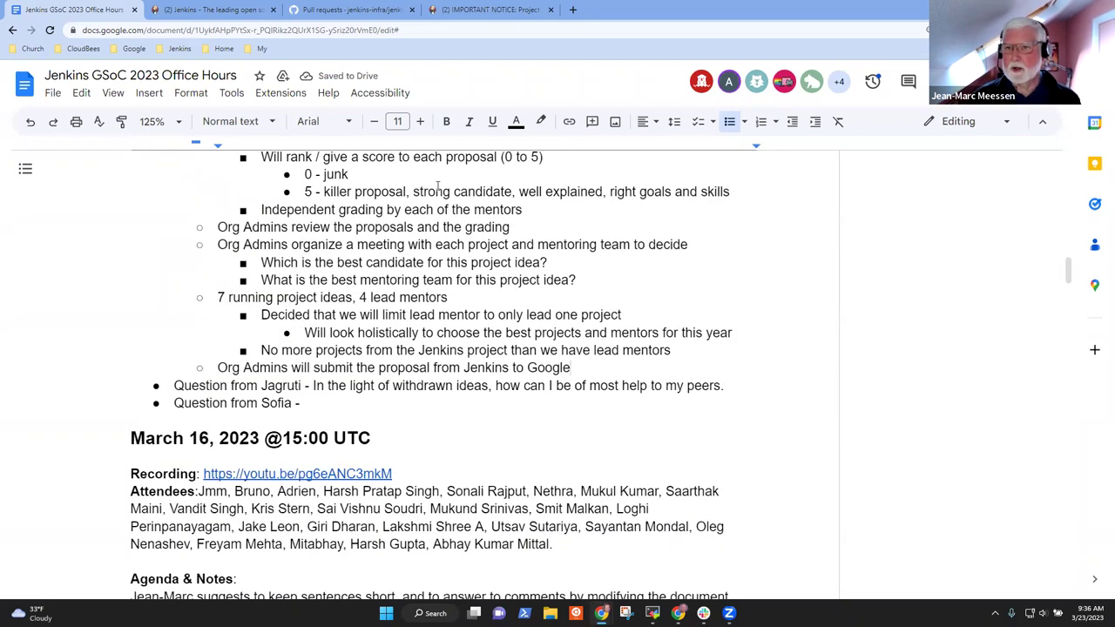
Nest a bullet under the Org Admins note: 'Org Admins will only propose projects that we are confident we can do well'
key("Return")
key("Tab")
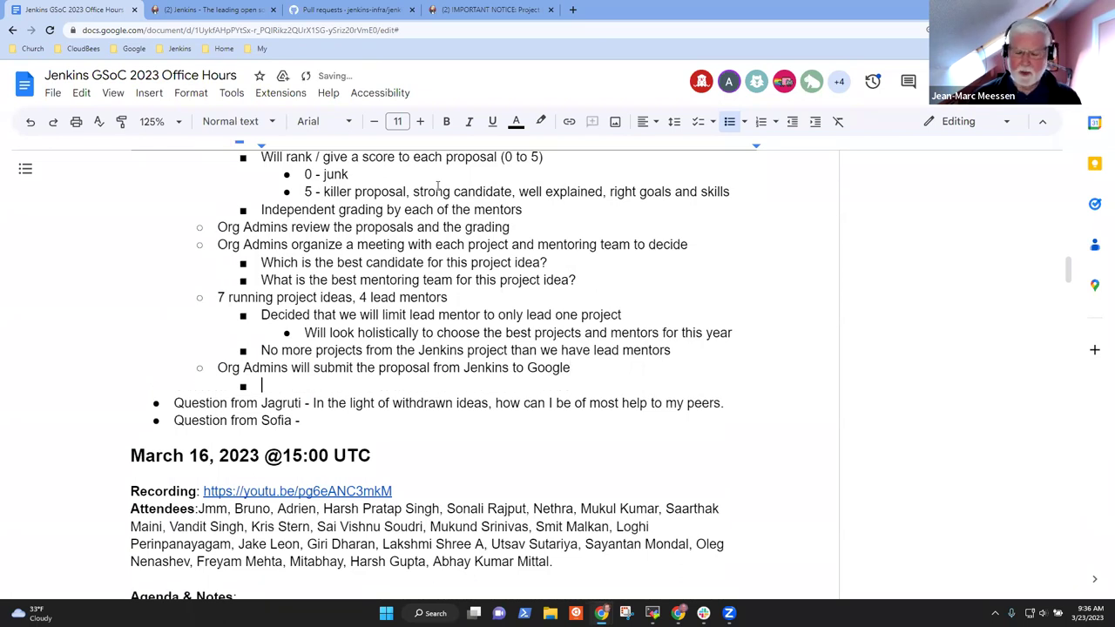
key("shift+Tab")
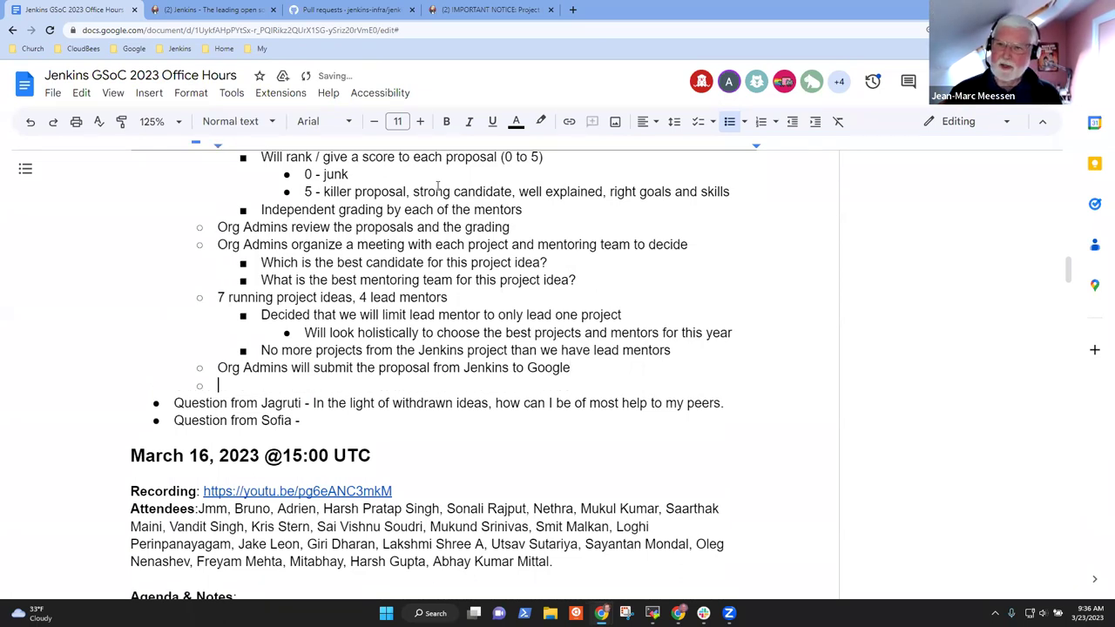
key("Tab")
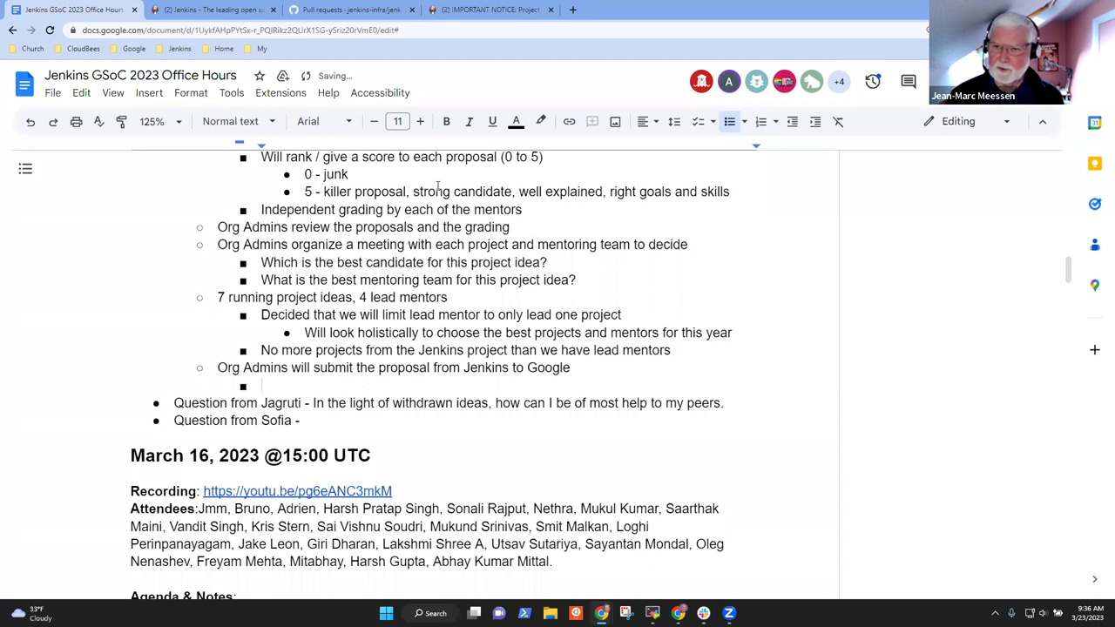
type("Org A")
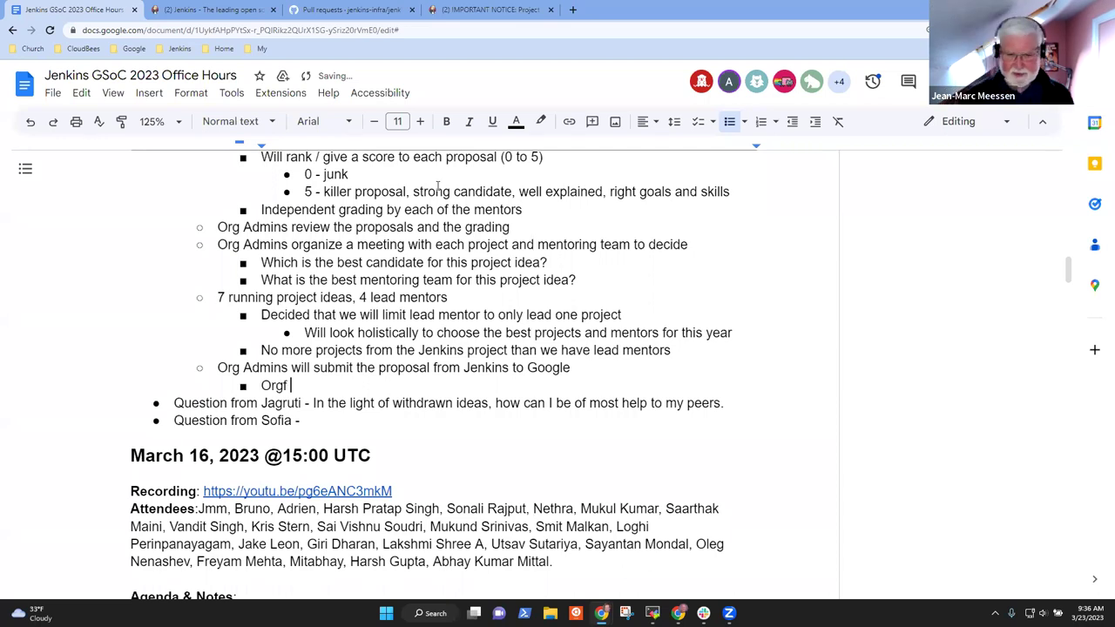
type("dmins will not")
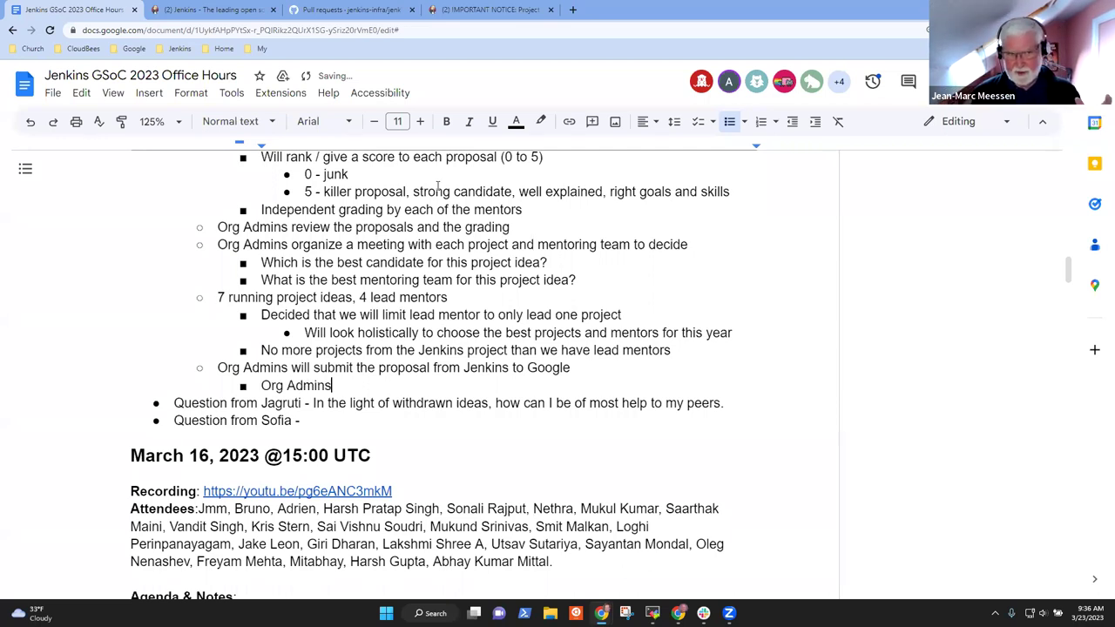
type("pse")
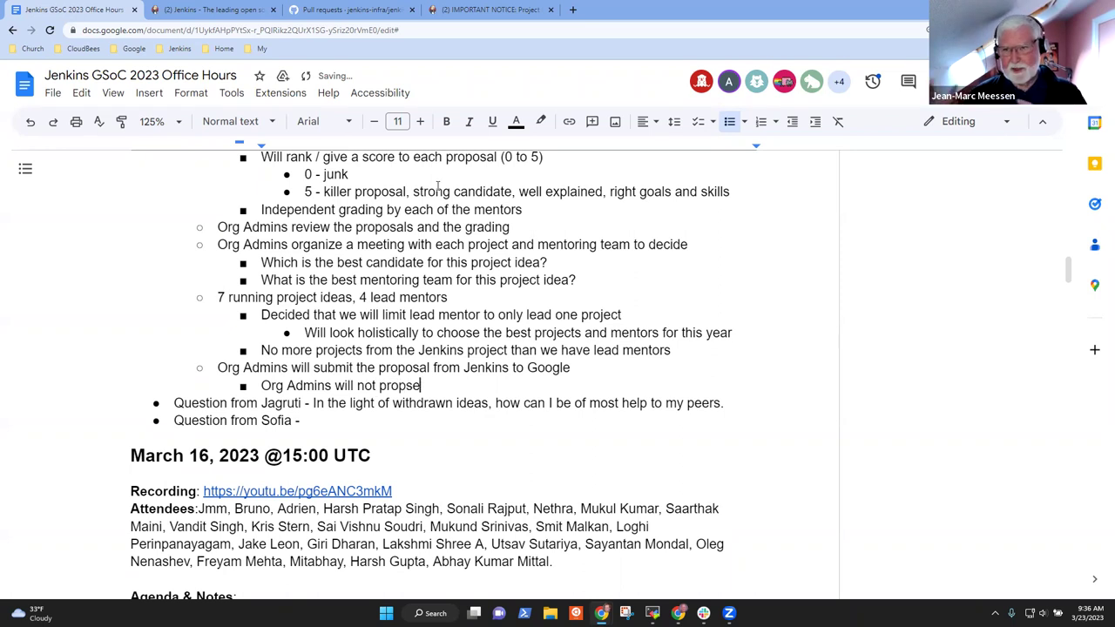
key("BackSpace")
key("BackSpace")
type("ose ")
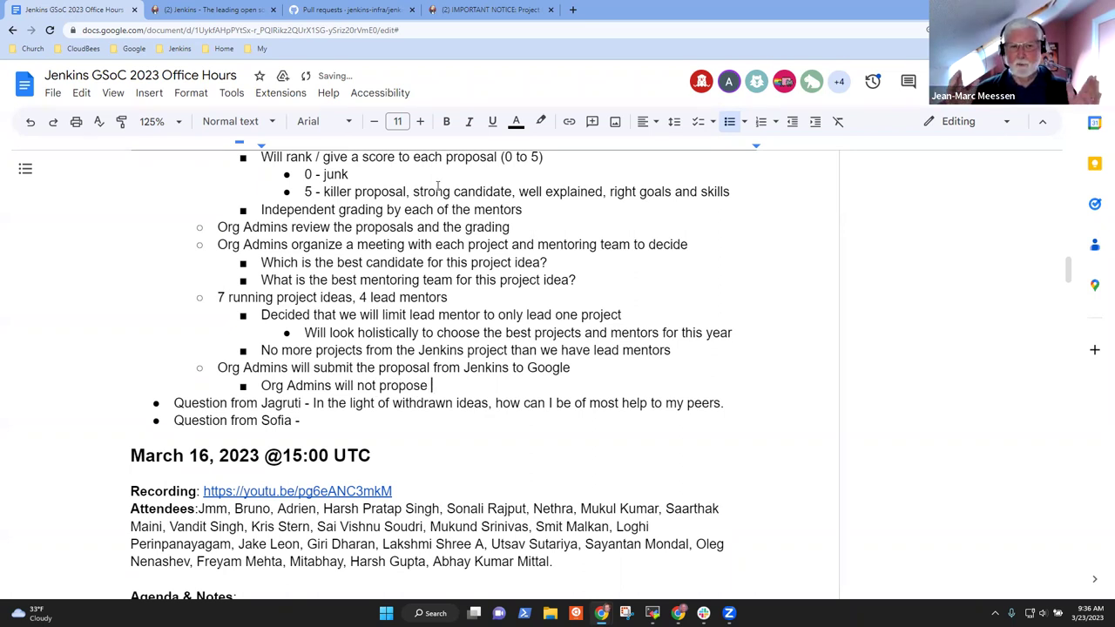
type("more projects")
key("ctrl+BackSpace")
key("ctrl+BackSpace")
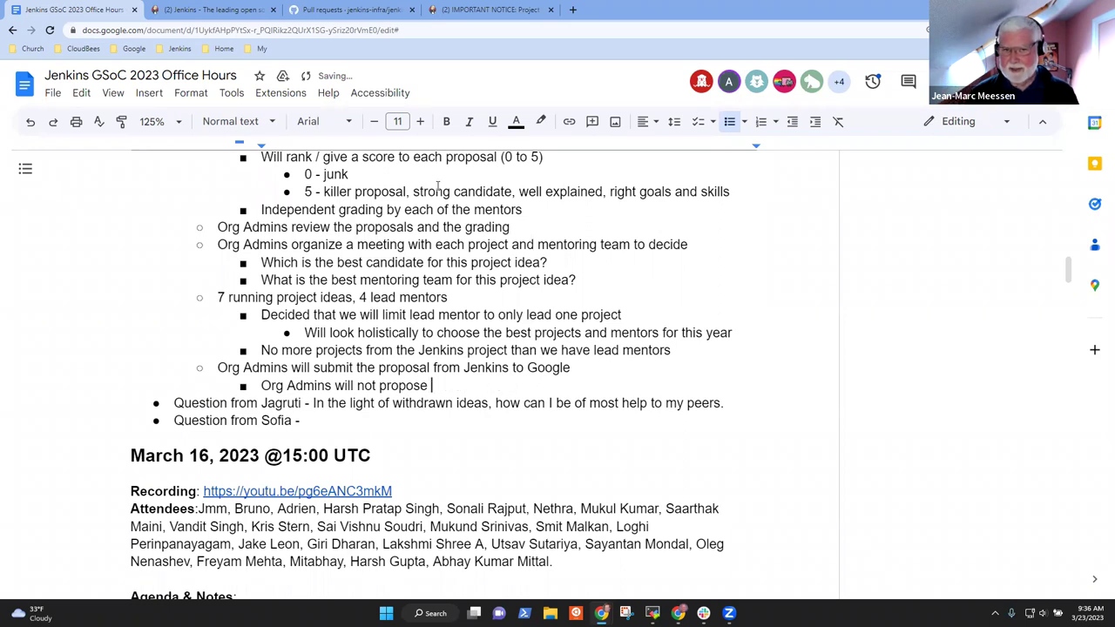
key("ctrl+BackSpace")
key("ctrl+BackSpace")
type("only pro")
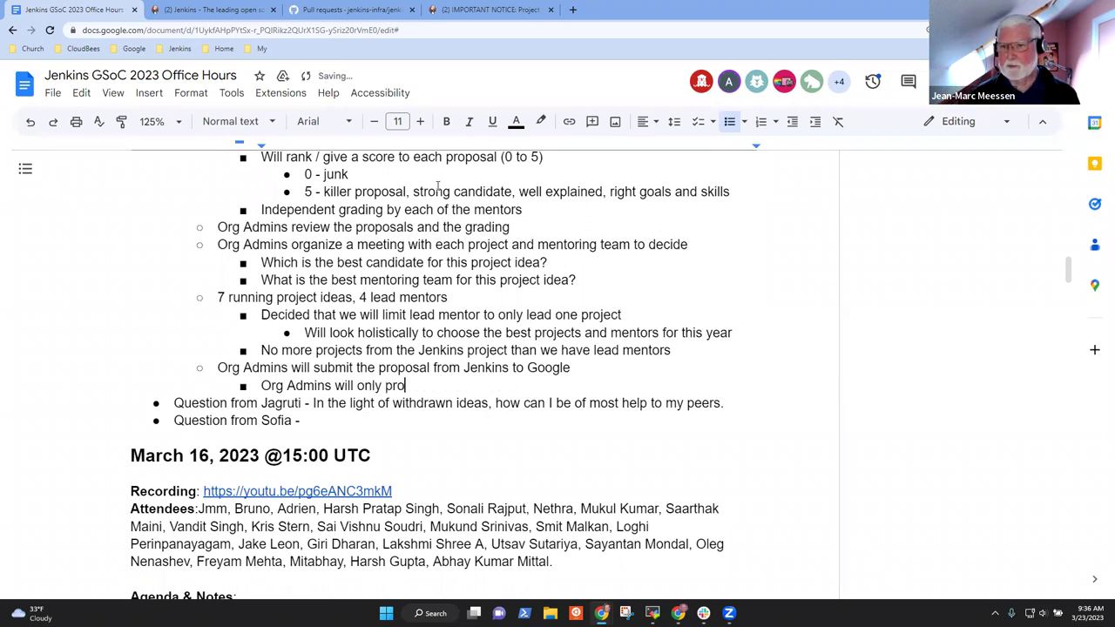
type("pose projec")
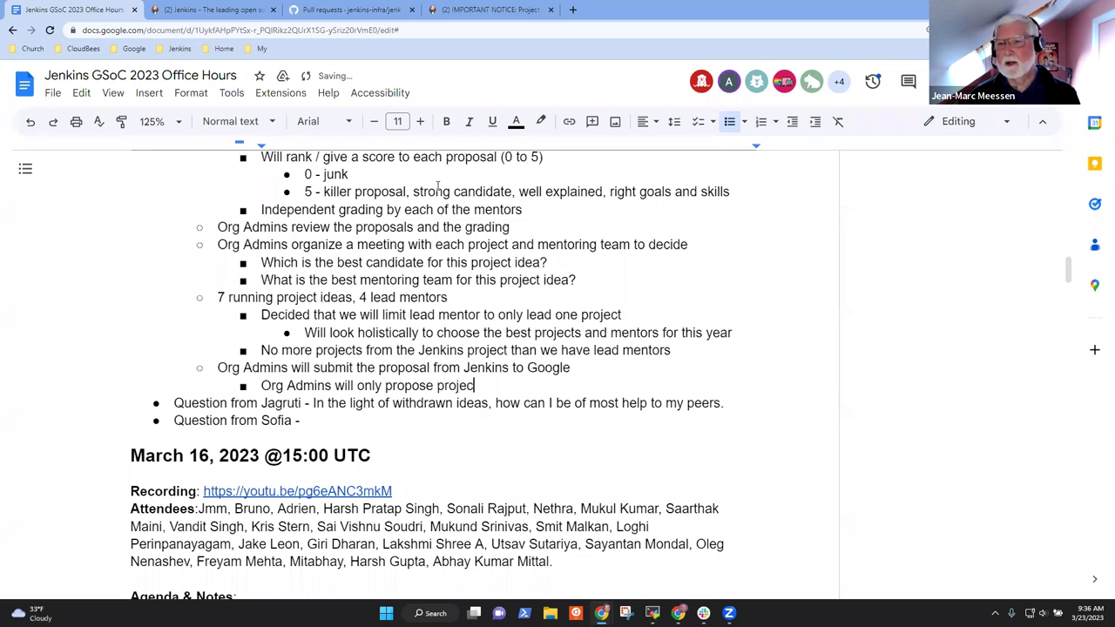
type("ts that we are confident t")
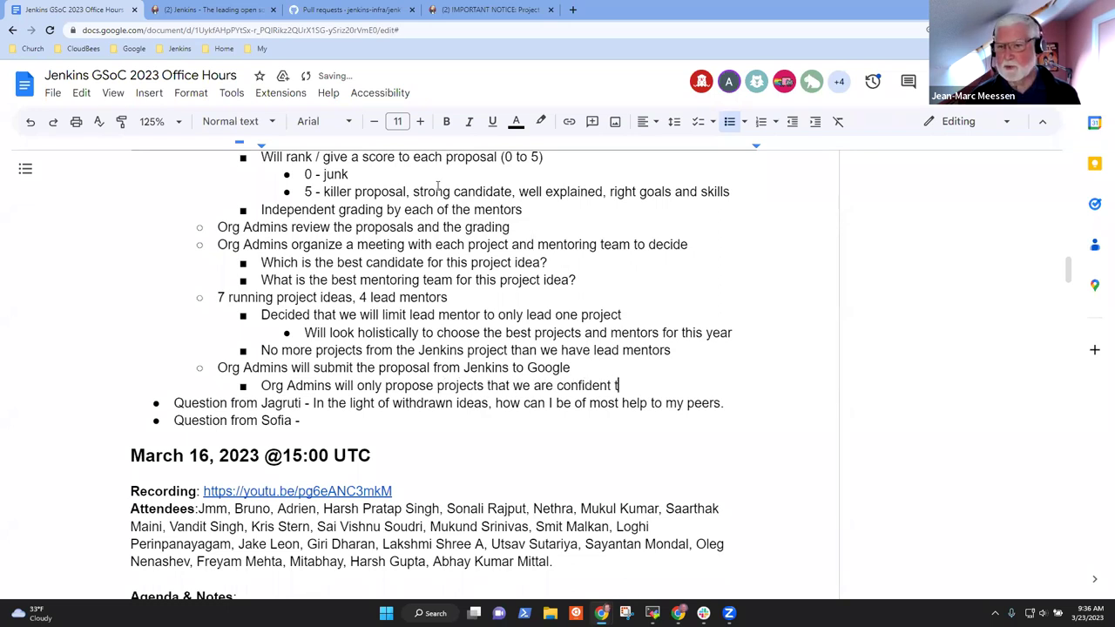
key("BackSpace")
type("we ")
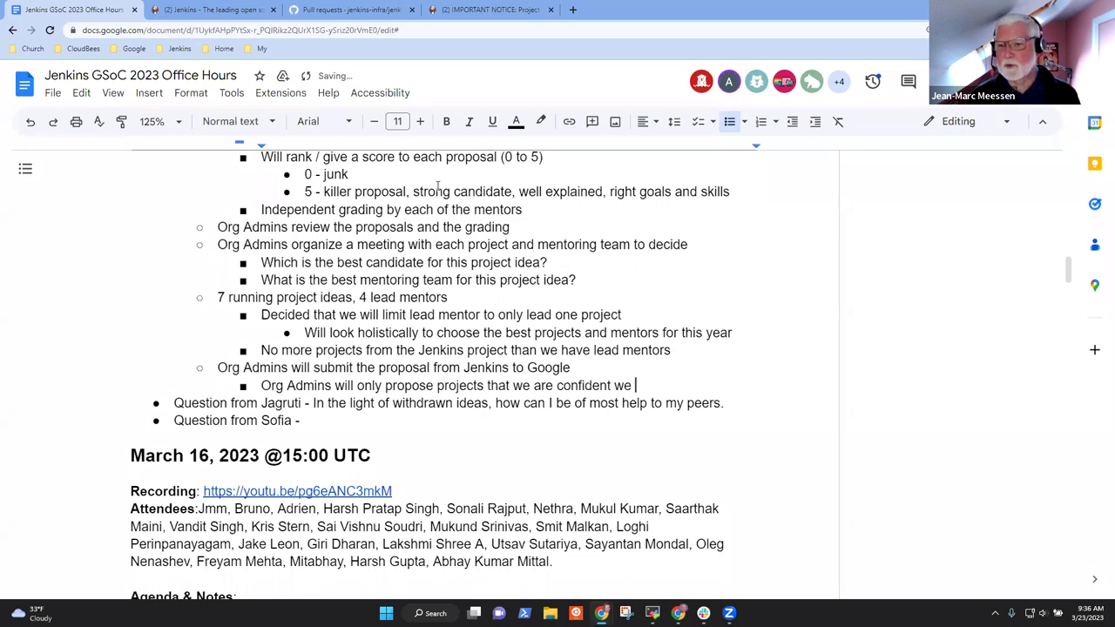
type("can do well")
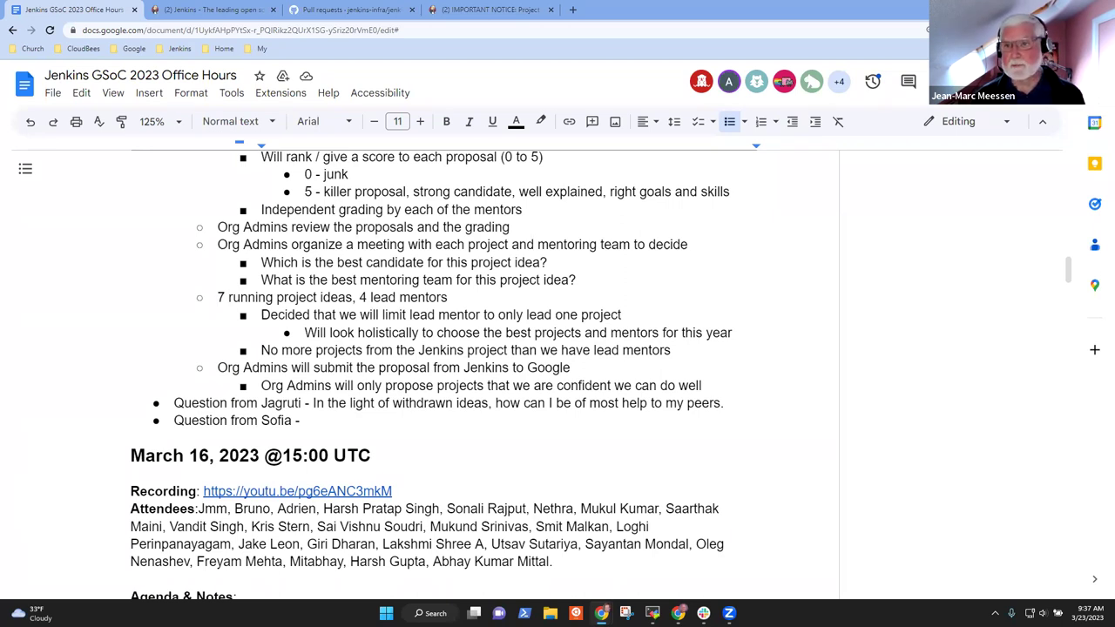
Paste the full question text onto the last question line, then scroll up to the question bullets
left_click(302, 421)
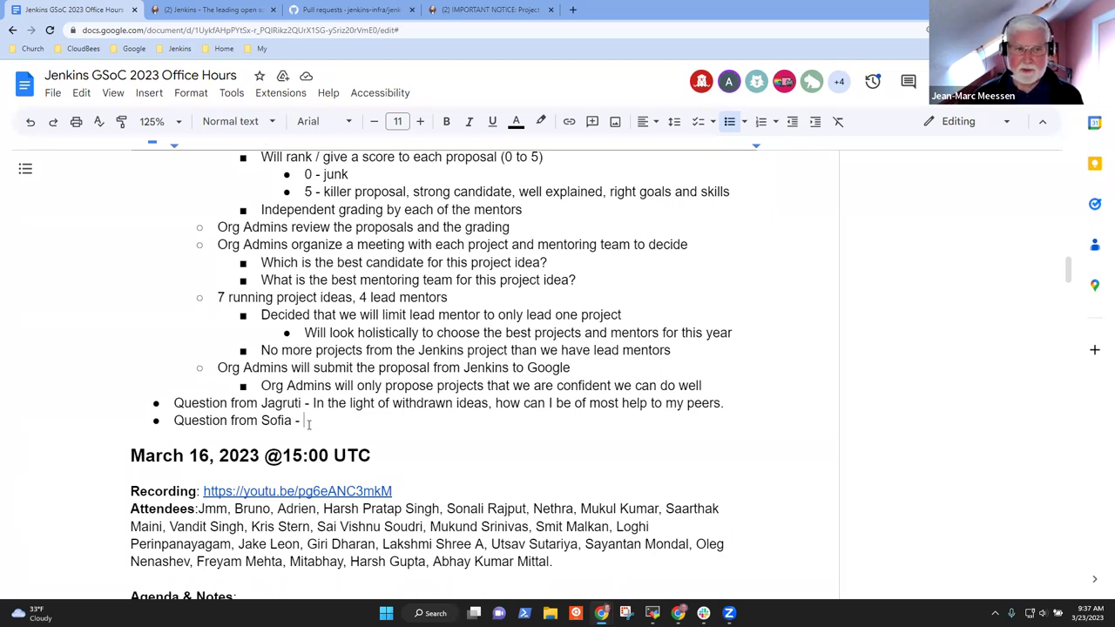
type("I was wondering if I can post my draft proposal in the Gitter channel even if there are some sections I'm still working on? because I would like to get review from the sections I already have, also, my proposal has the possibility to be re-reviewed when finished? Or will be reviewed only once? (in this case, with some sections missing")
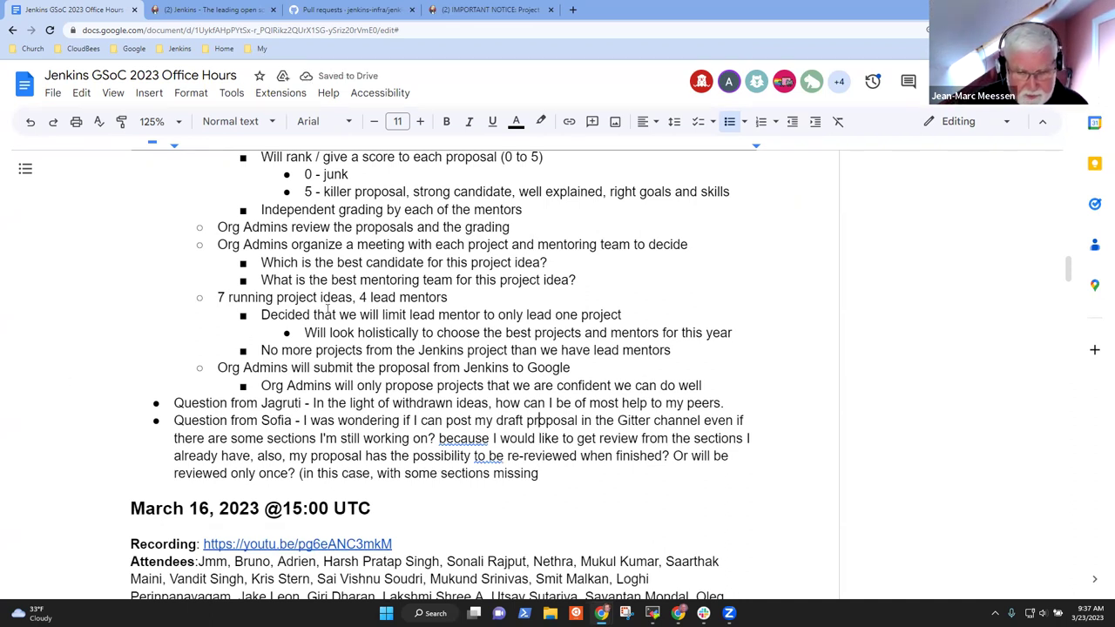
scroll(327, 308, "up", 2)
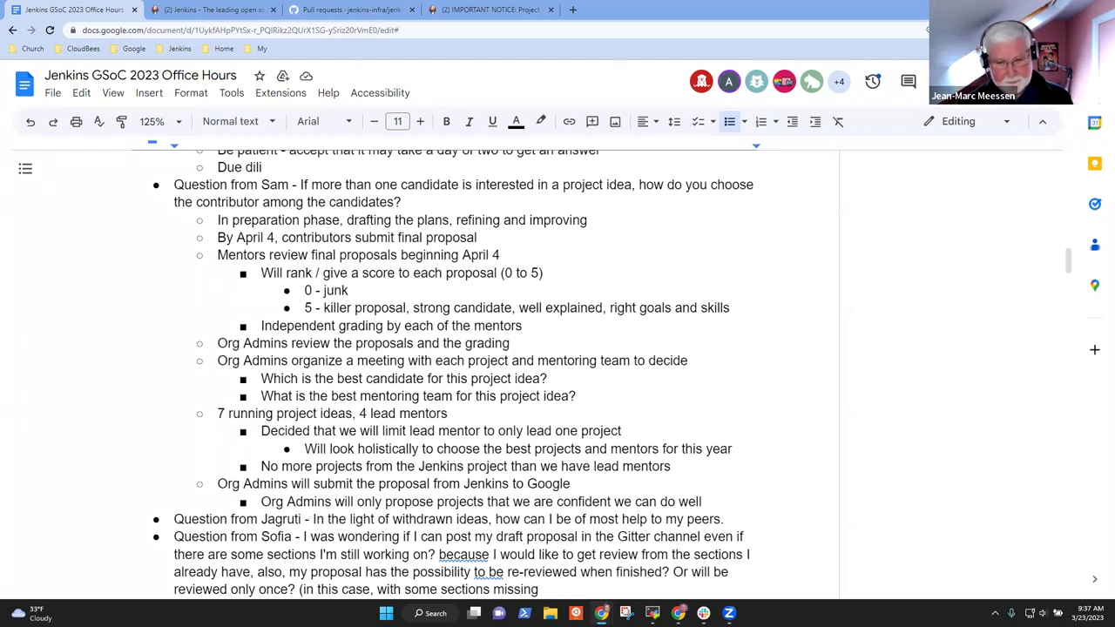
scroll(591, 270, "down", 4)
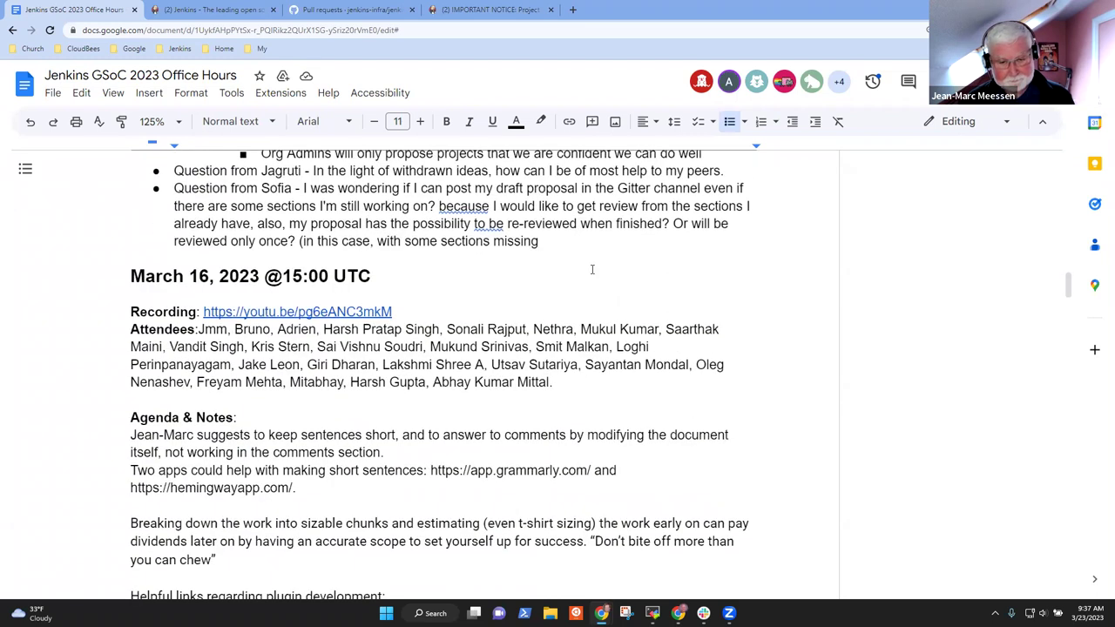
scroll(583, 259, "up", 2)
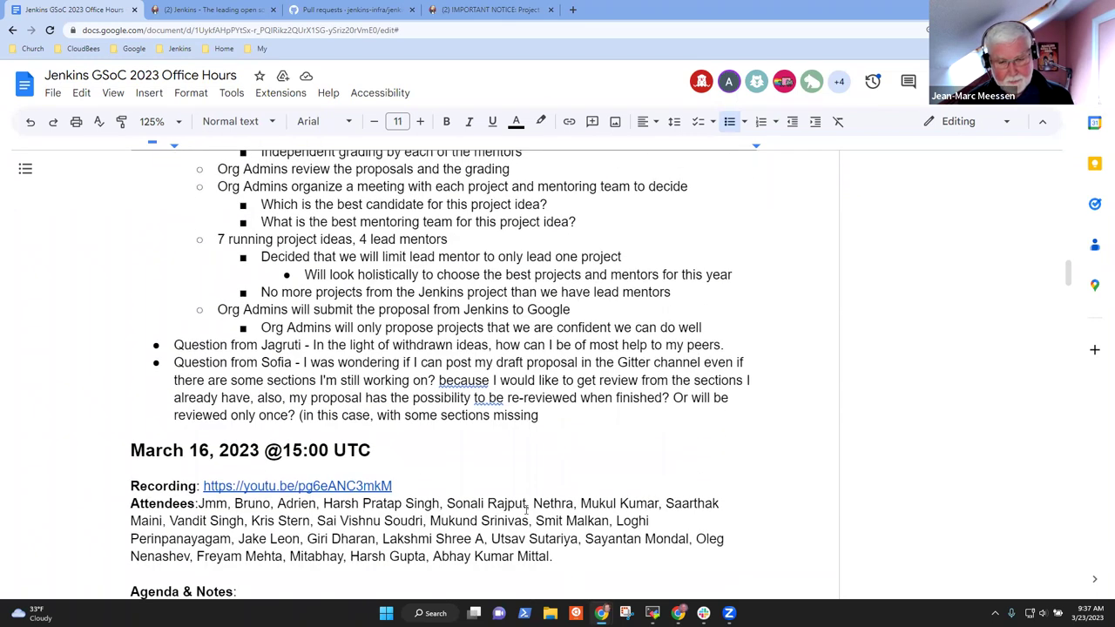
Add a new question bullet from the participant with the pasted GSoC registration and contributions question
left_click(549, 420)
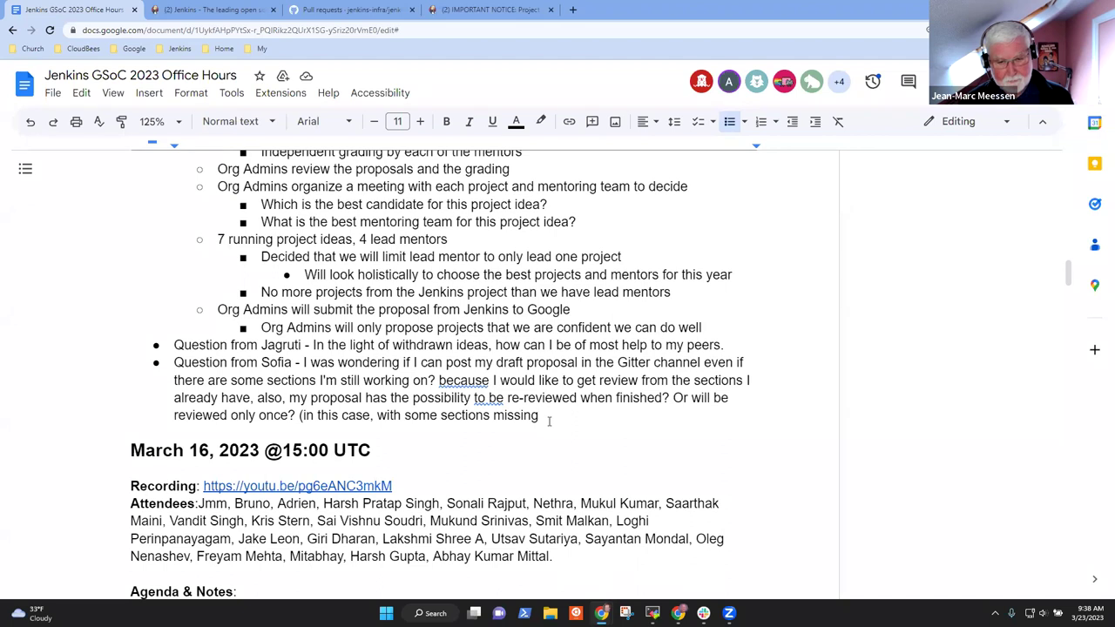
key("Return")
type("Que")
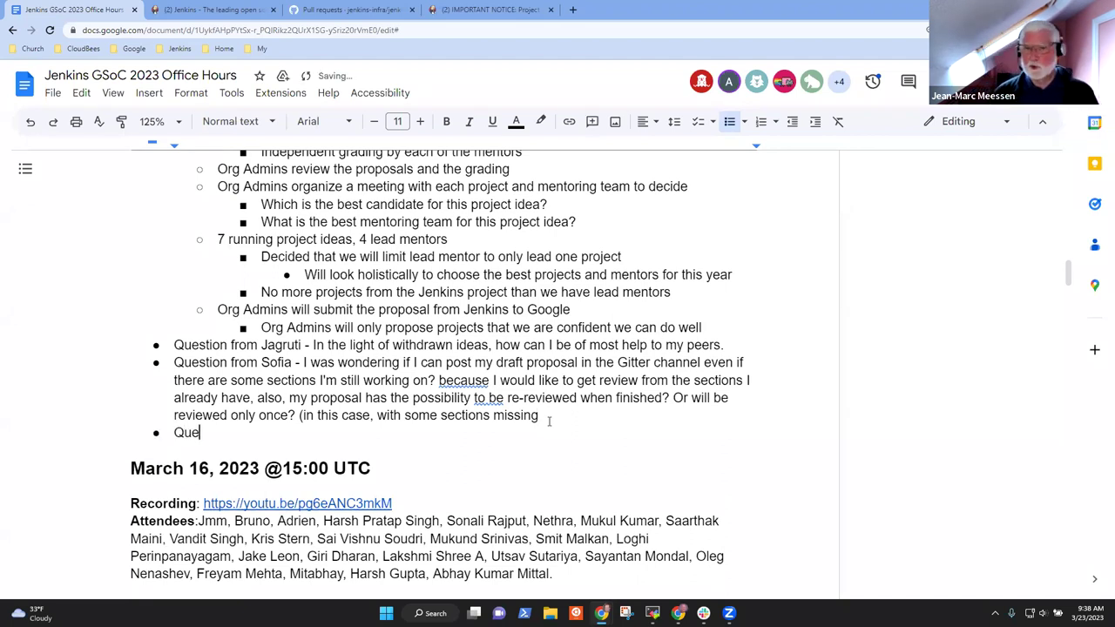
type("stion from Sam")
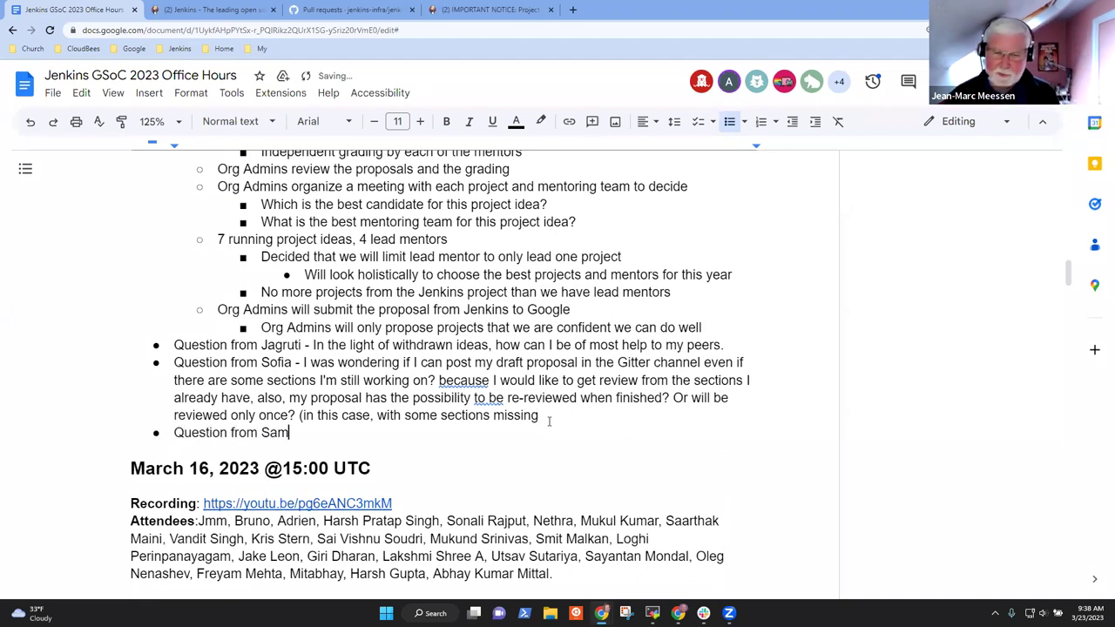
type(" -")
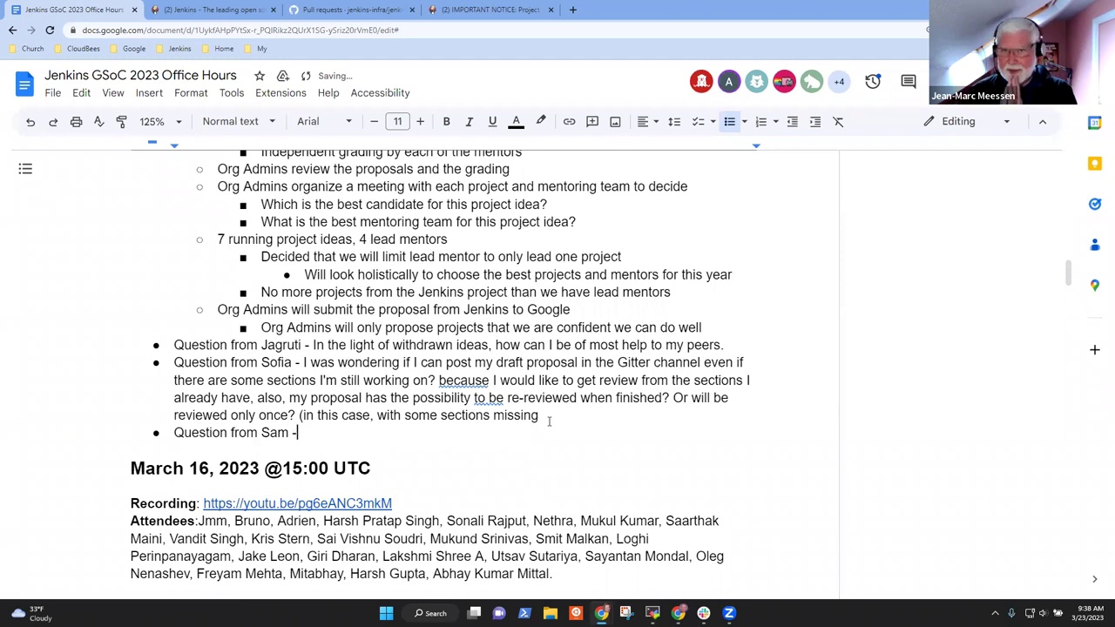
type("When I register the GSoC, there is a question I need to answer: Have you ever contributed to open source before? If I choose yes, I need to write a reason to explain why. It looks like GSoC prefer the people who haven't contributed to any open source projects yet. Is it correct?")
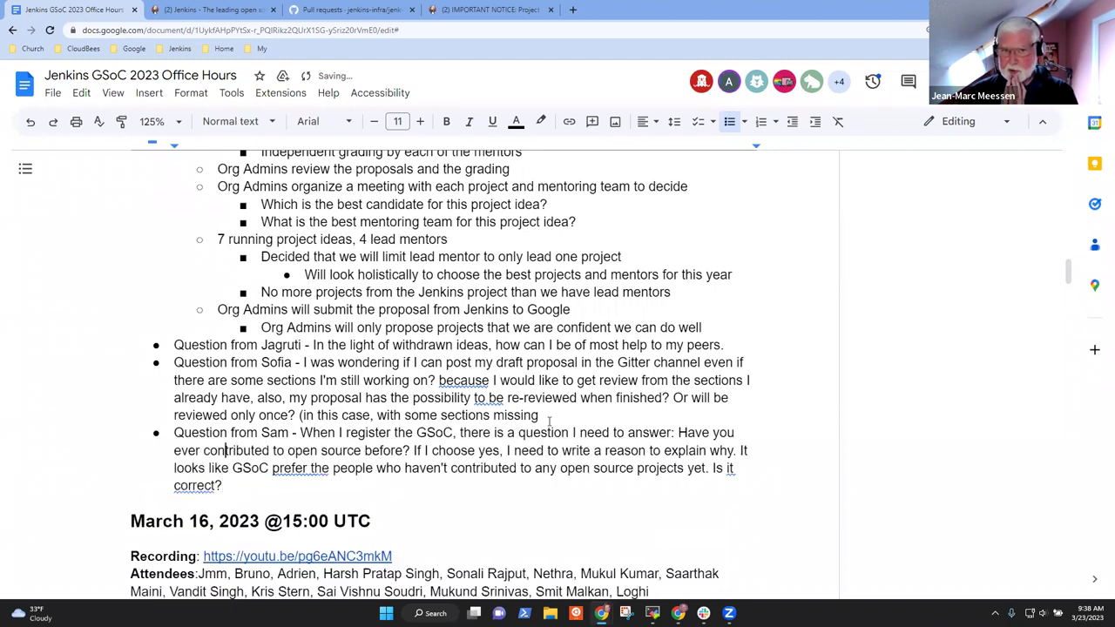
Remove the withdrawn-ideas question's trailing period and start an indented answer reading 'Don't'
key("End")
key("BackSpace")
key("Return")
key("Tab")
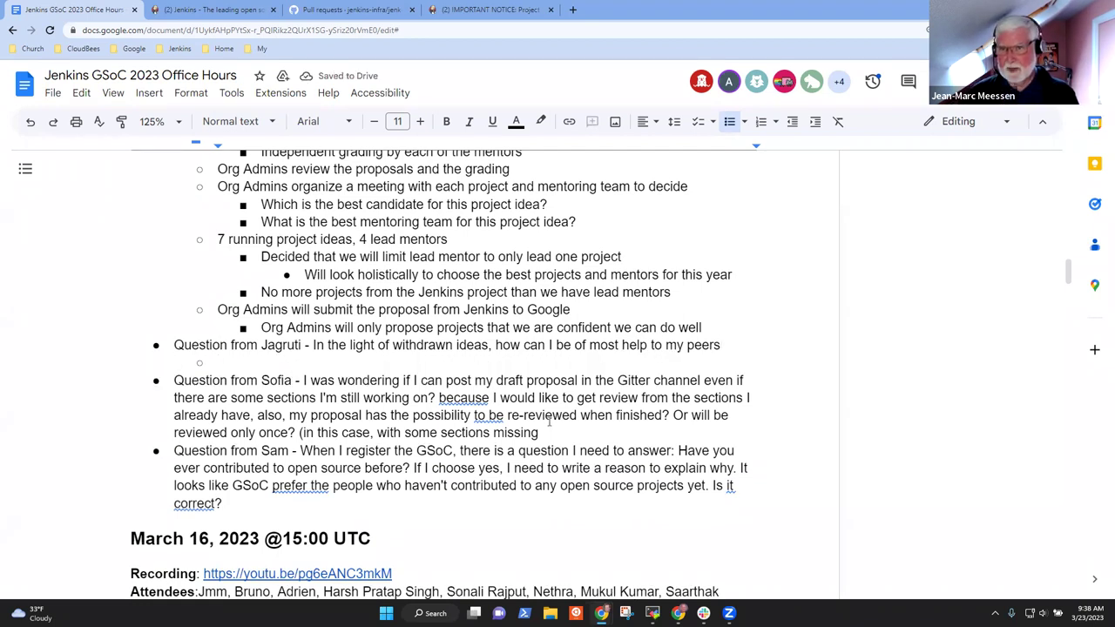
type("Don")
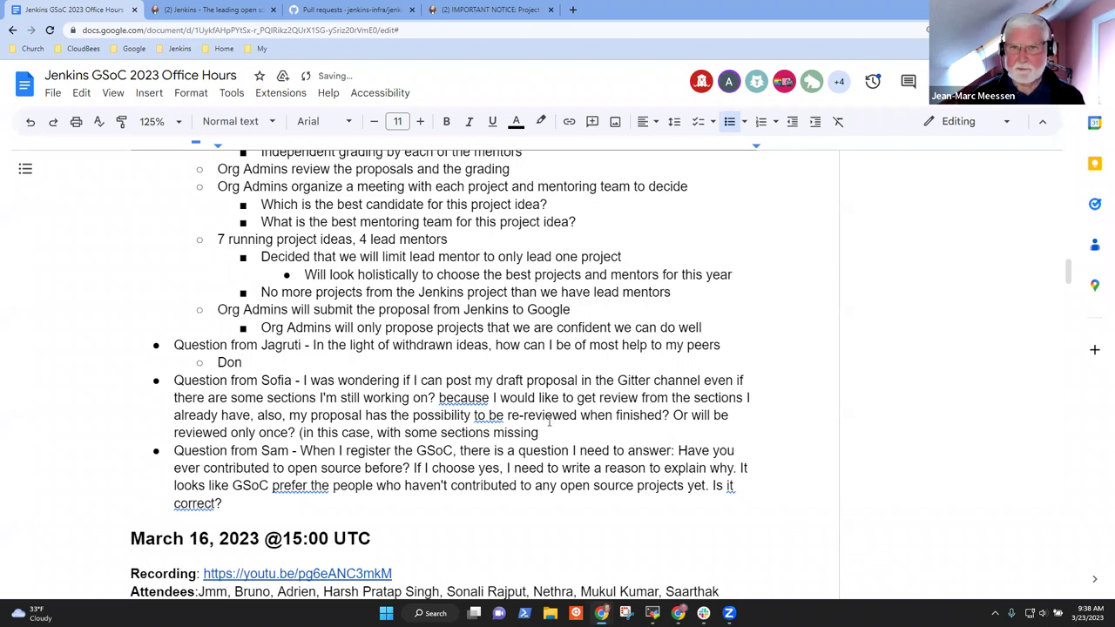
key("BackSpace")
key("BackSpace")
key("BackSpace")
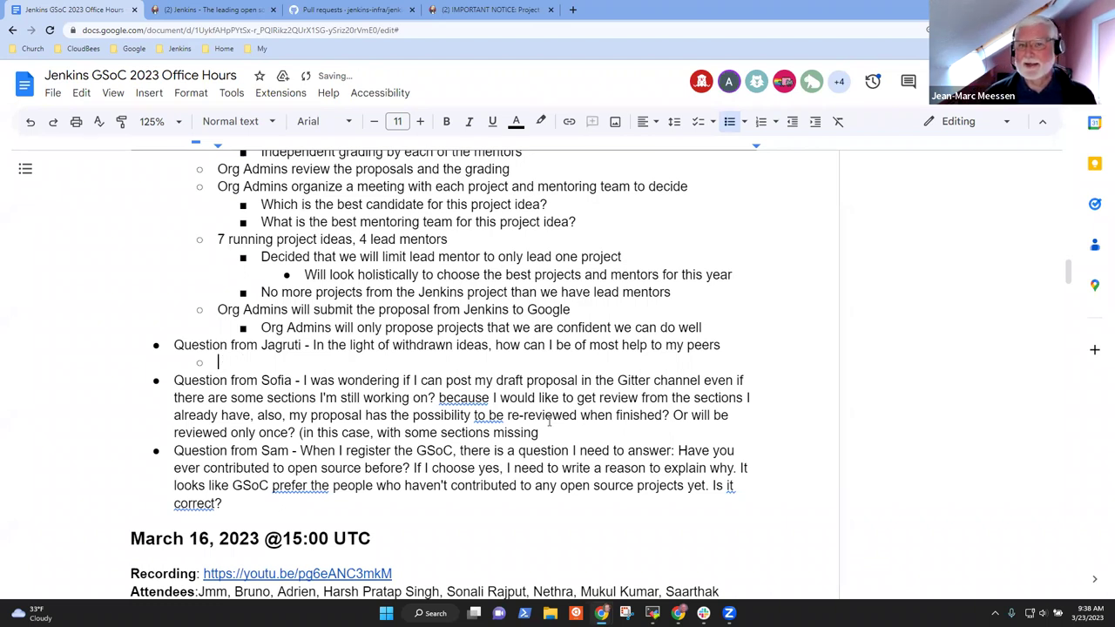
type("Don't want")
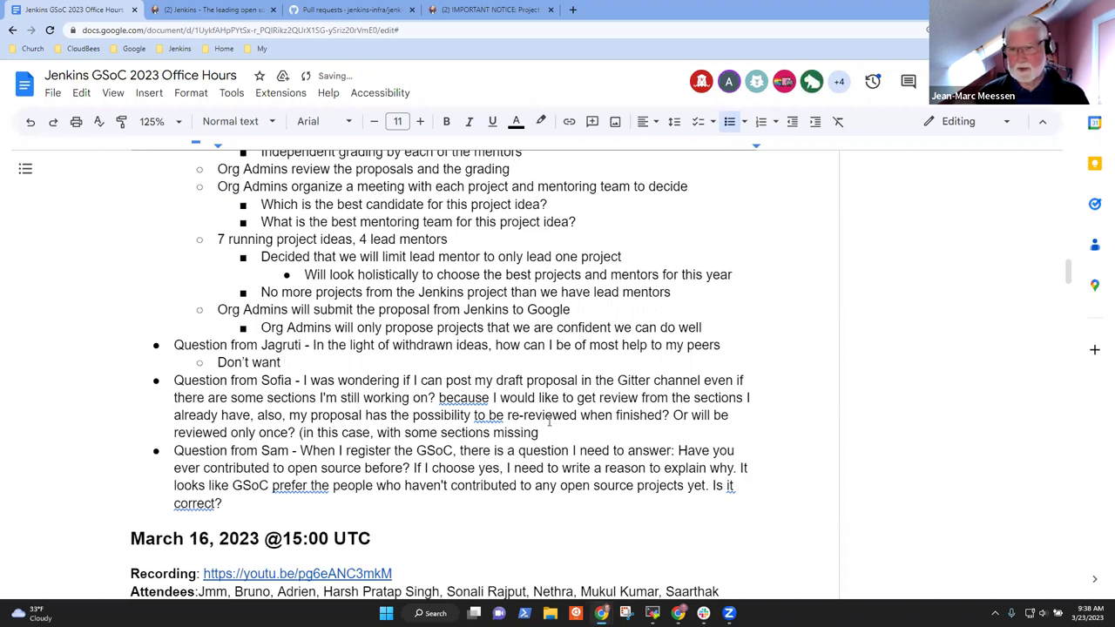
key("ctrl+BackSpace")
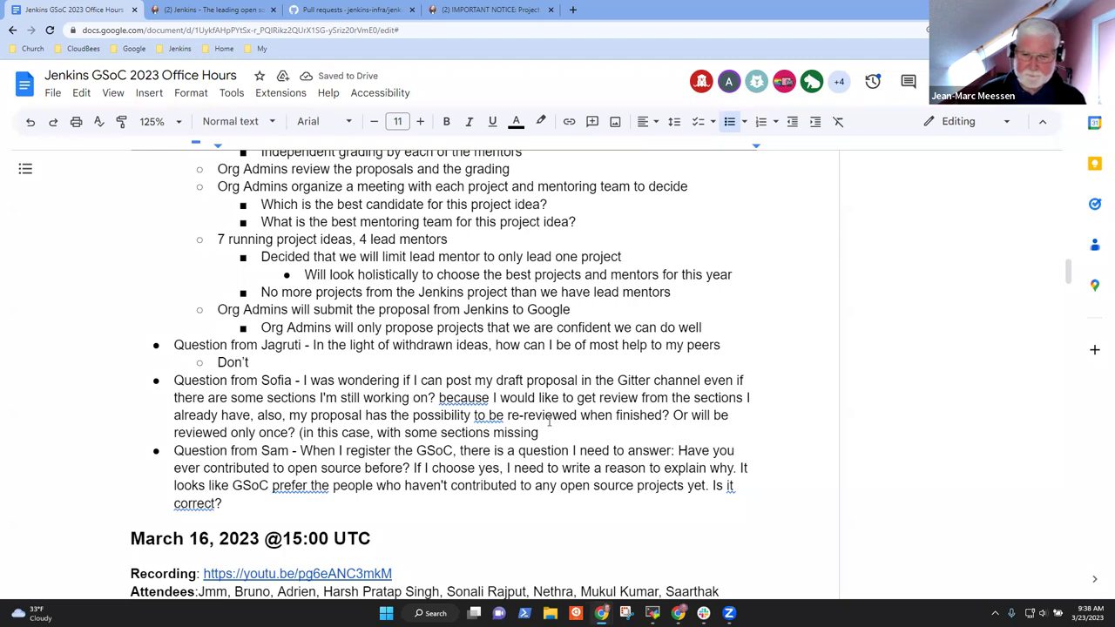
Delete the leftover 'Don't' draft from the answer sub-bullet
key("ctrl+BackSpace")
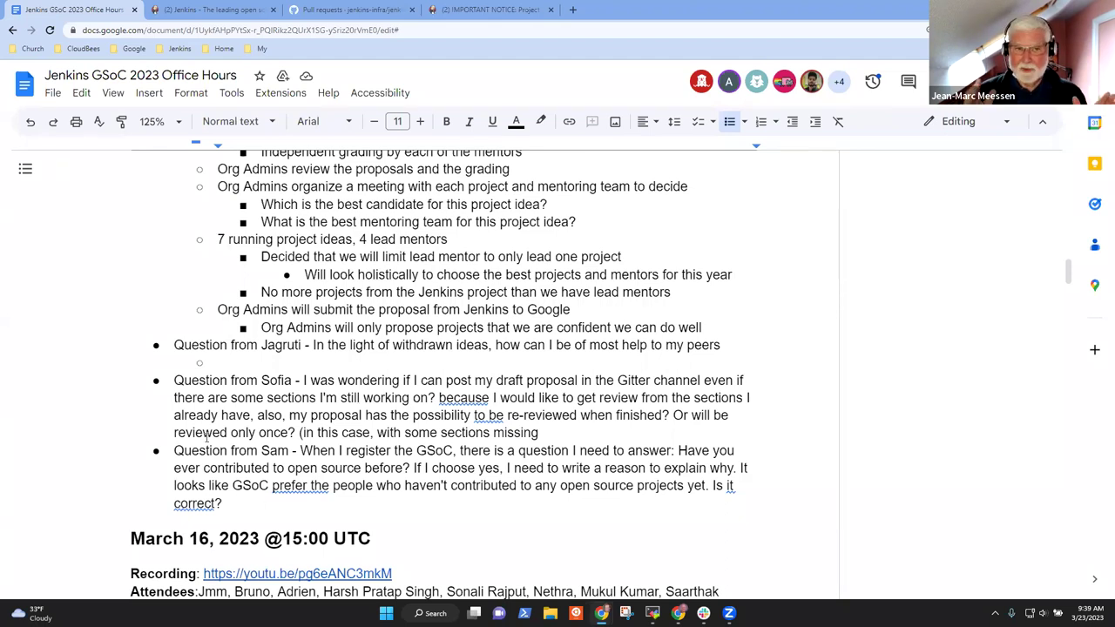
Accept the suggested name correction on the withdrawn-ideas question and return to its empty answer bullet
left_click(414, 468)
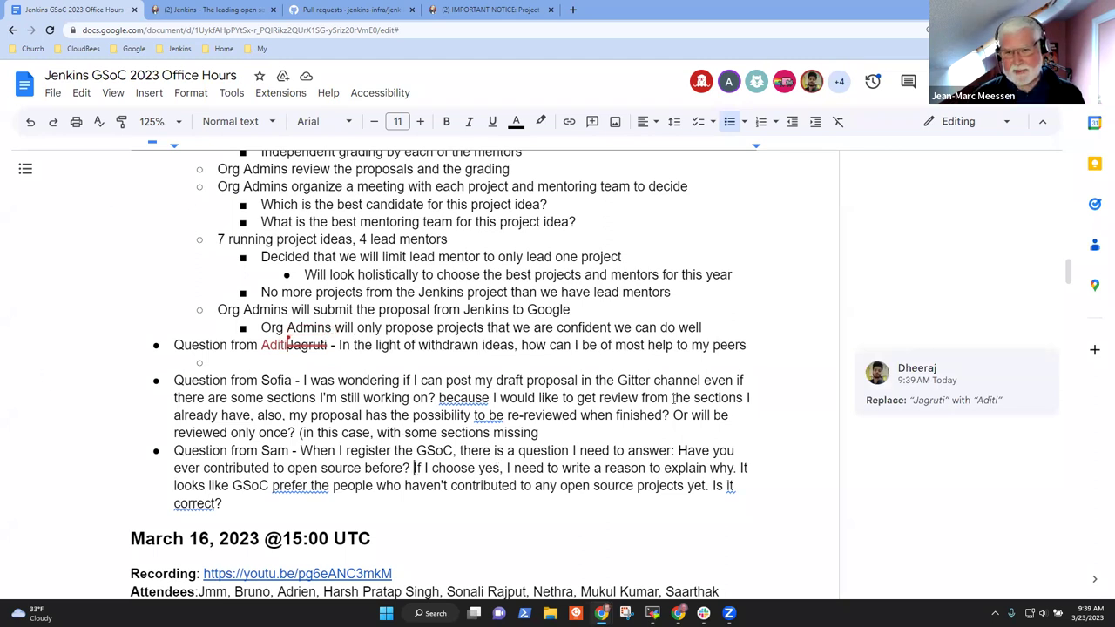
left_click(993, 373)
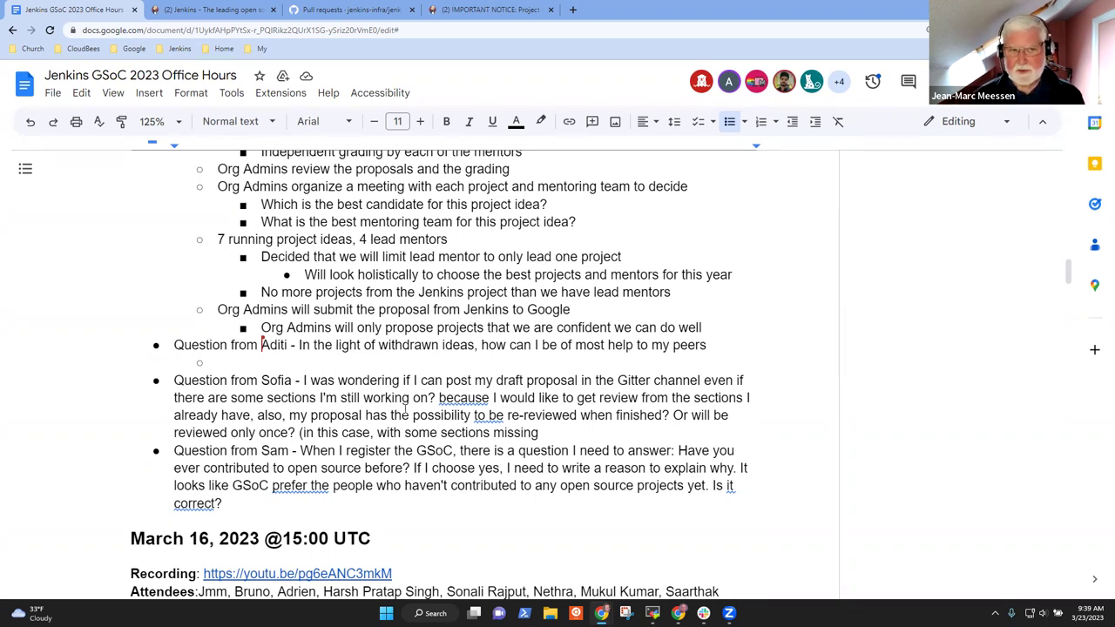
left_click(254, 360)
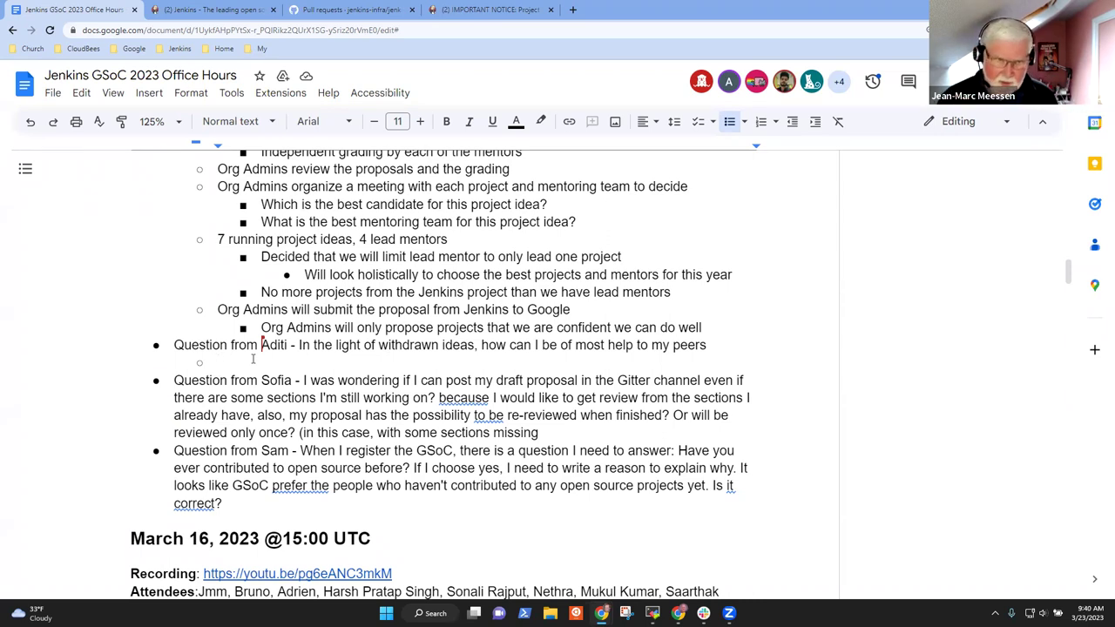
Type answers 'Great! if you can help others' and 'Even better if you can submit a different proposal'
type("Great! if you can e")
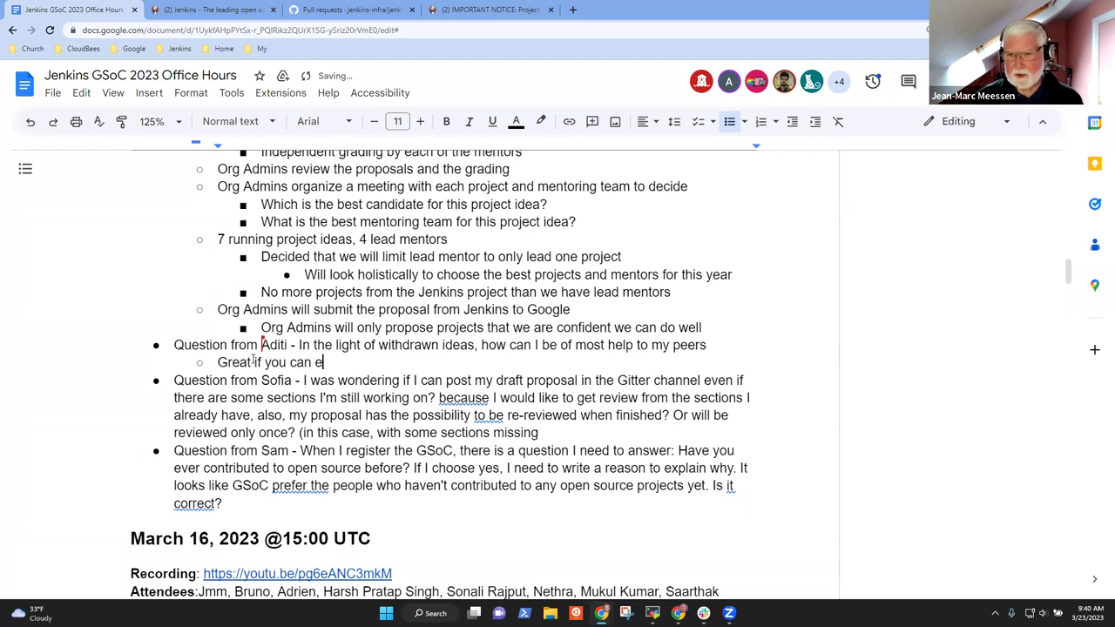
key("BackSpace")
type("help")
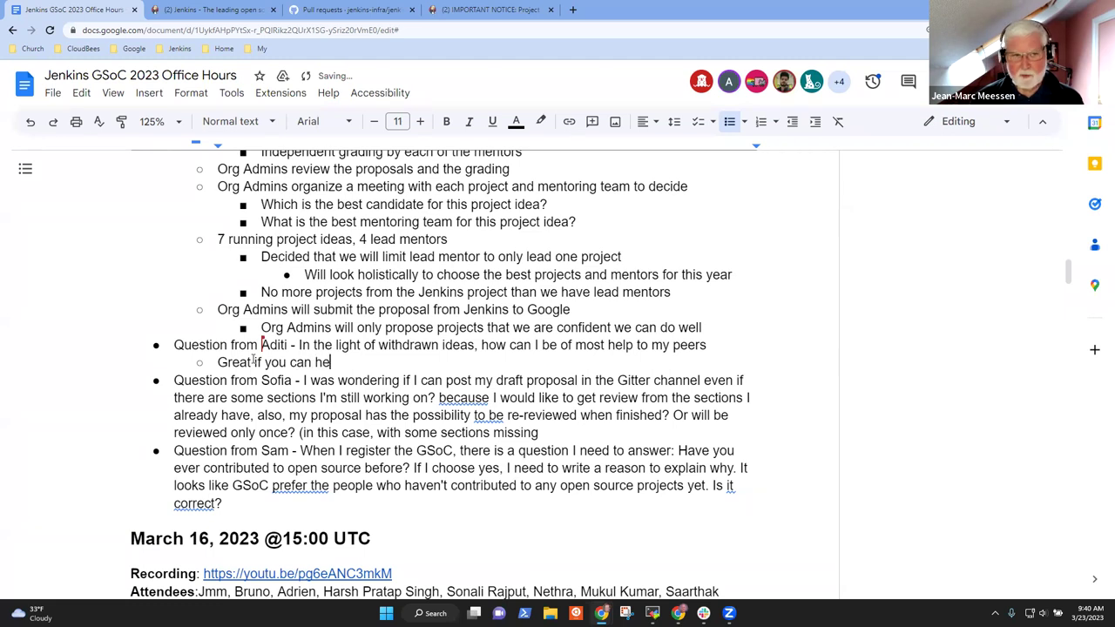
key("BackSpace")
key("BackSpace")
type("lp others")
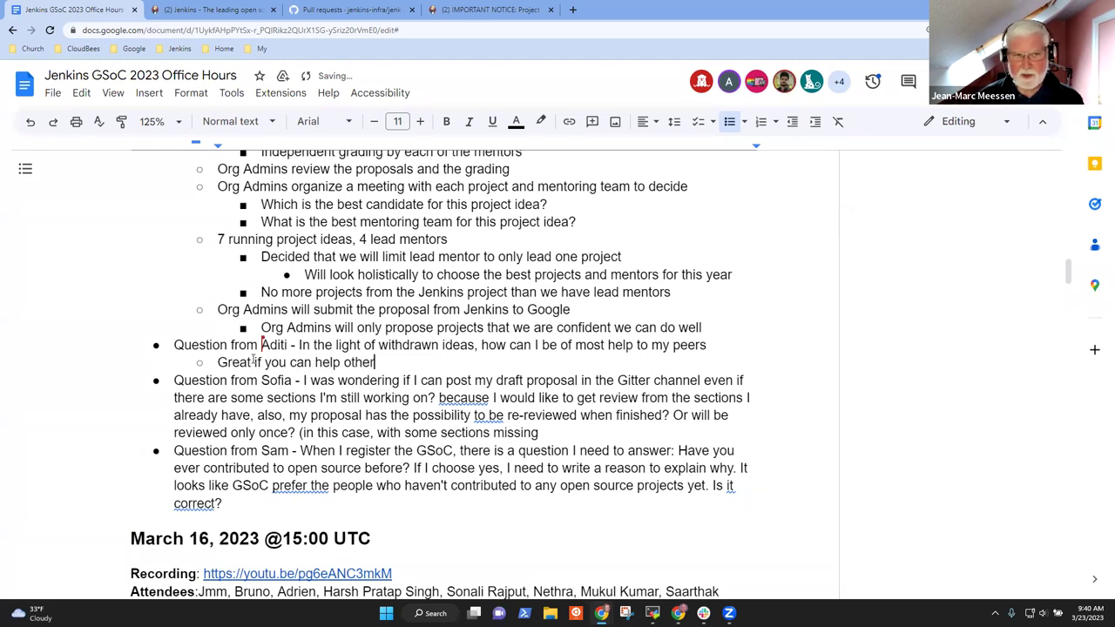
key("Return")
type("Even bet")
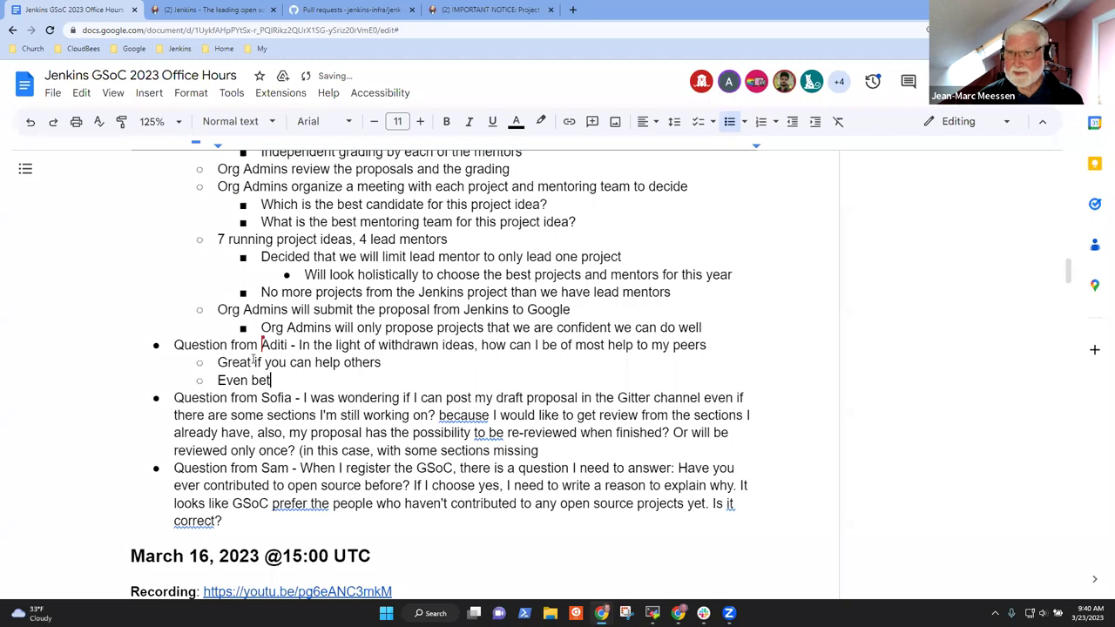
type("ter if you can ")
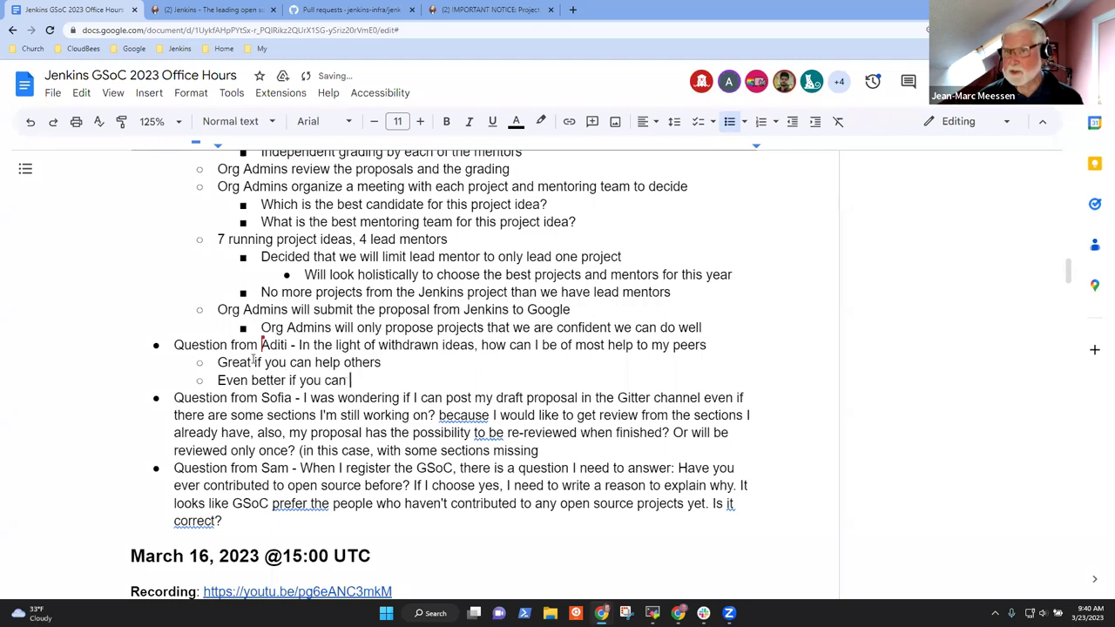
type("submit a ")
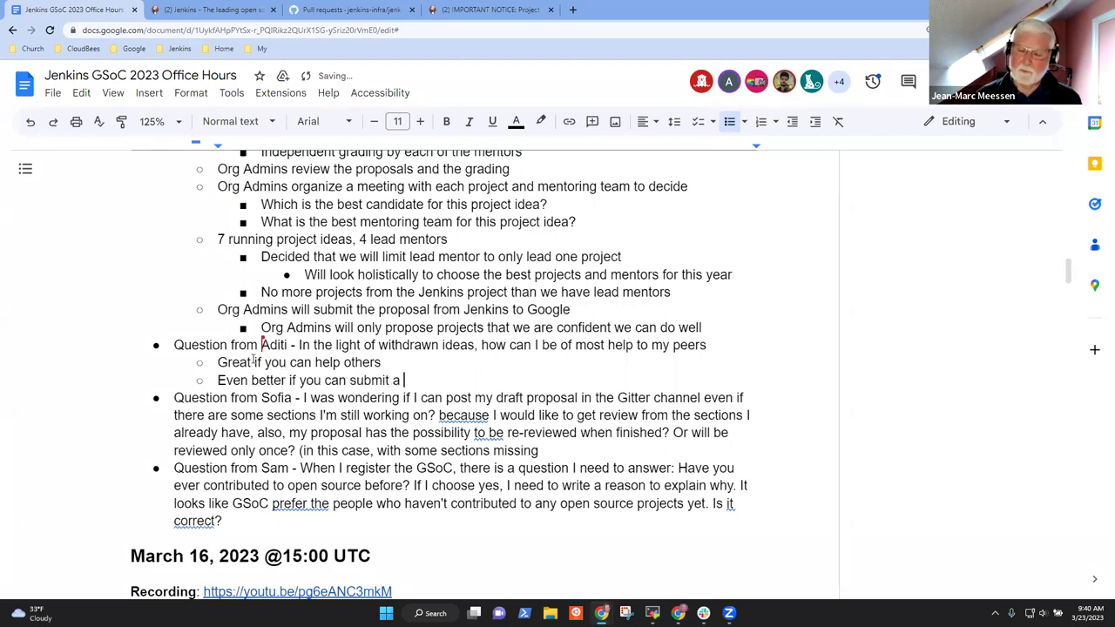
type("different pro")
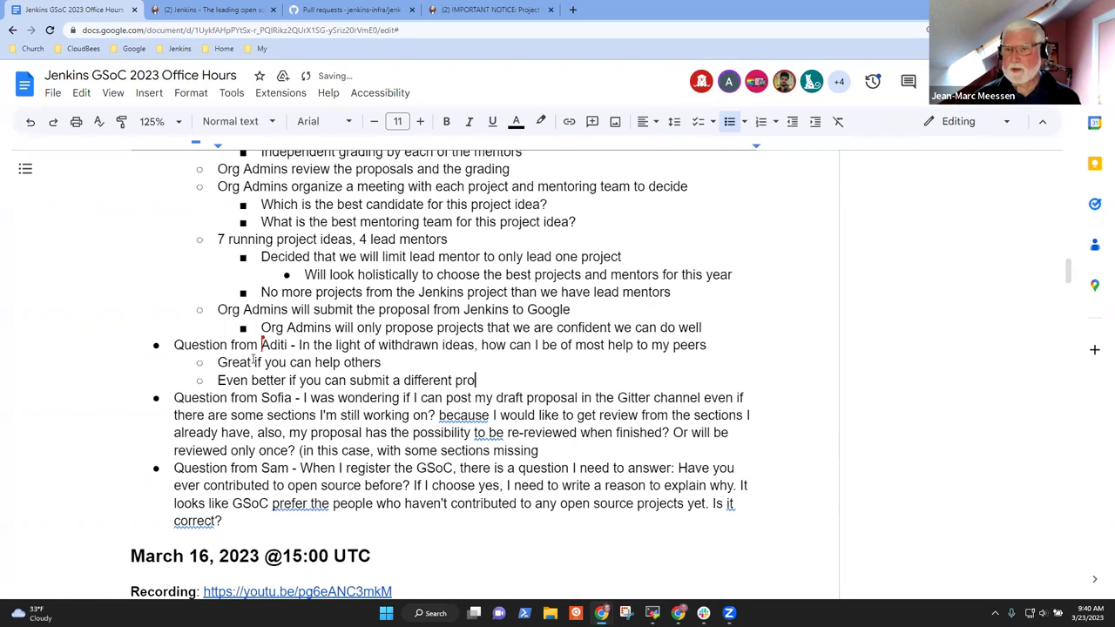
type("posal")
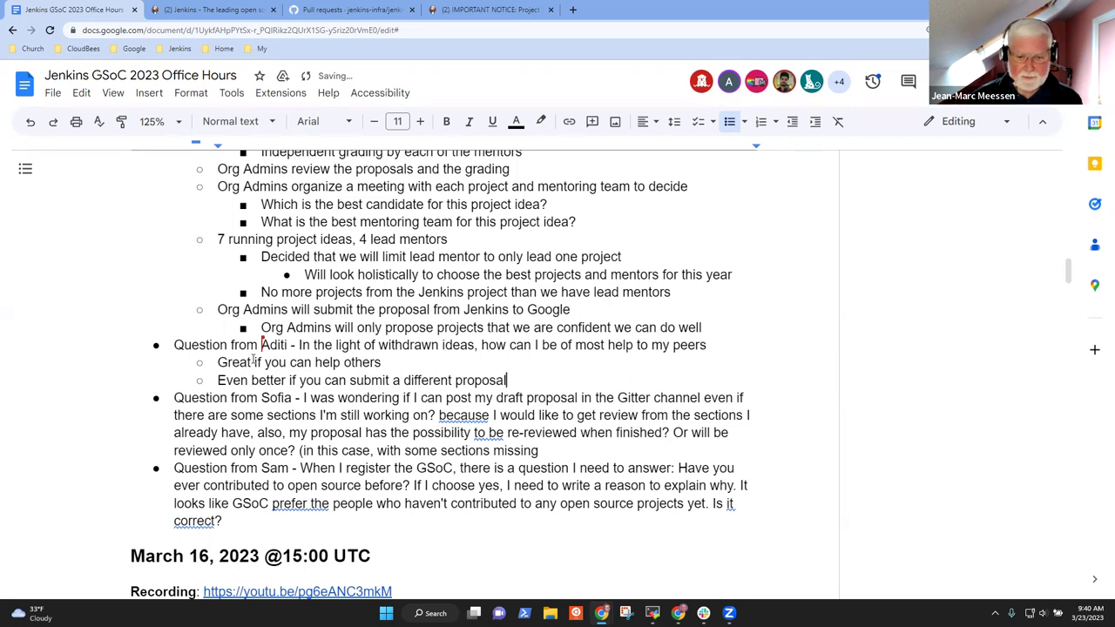
type(".")
key("BackSpace")
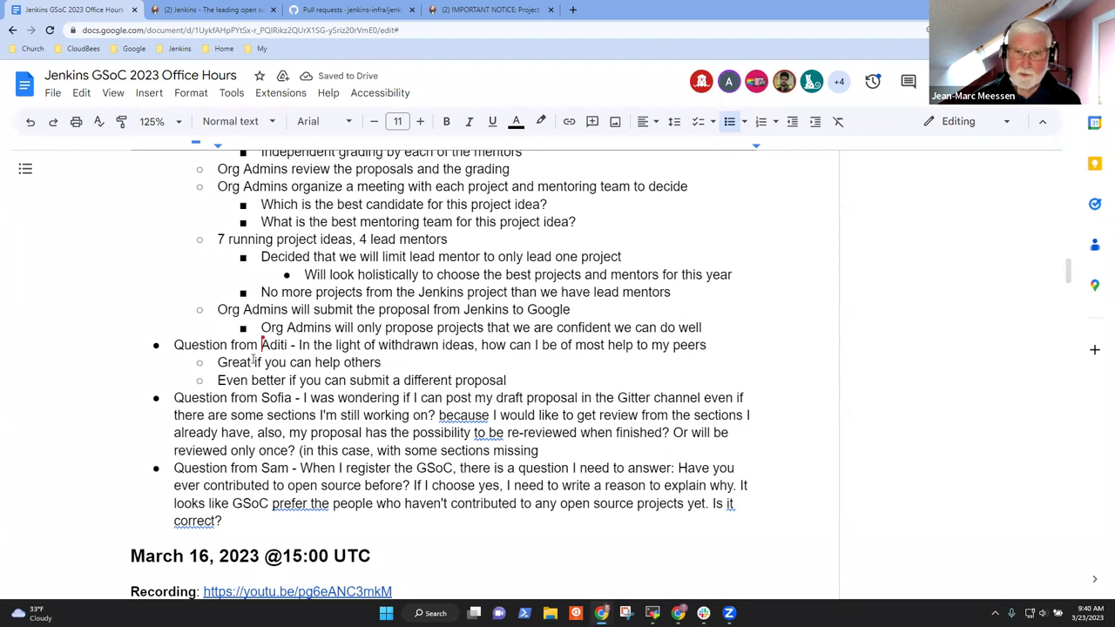
key("Down")
key("Down")
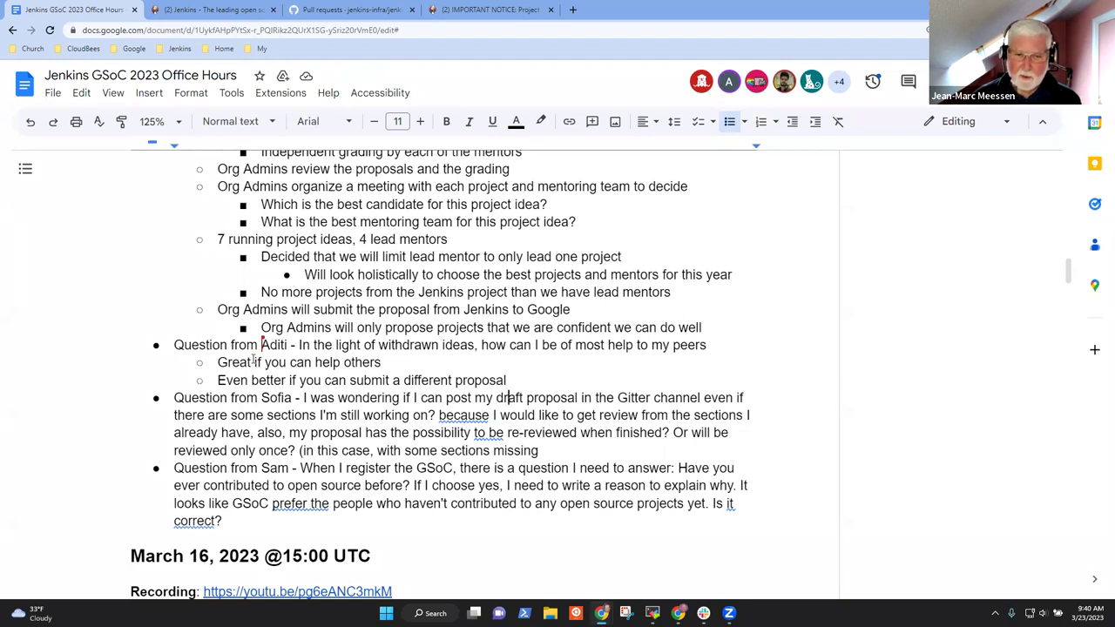
Delete the stray word 'because' from the draft-proposal question and review its wording
key("ctrl+Left")
key("ctrl+shift+Left")
key("BackSpace")
key("Down")
key("Down")
key("Up")
key("ctrl+Left")
key("ctrl+Left")
key("ctrl+Left")
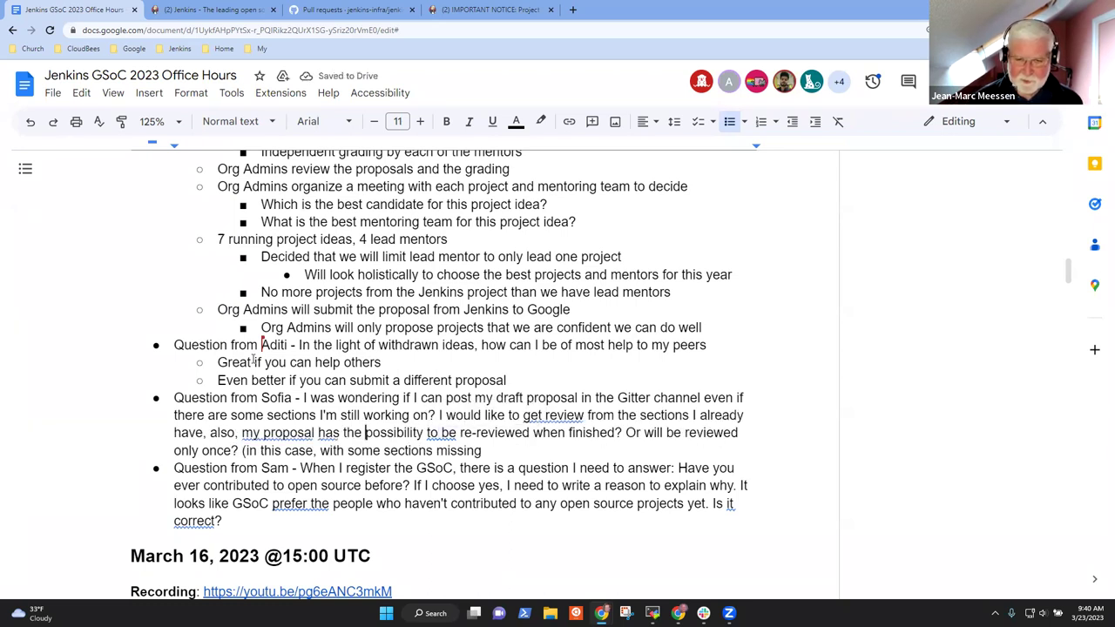
key("ctrl+Left")
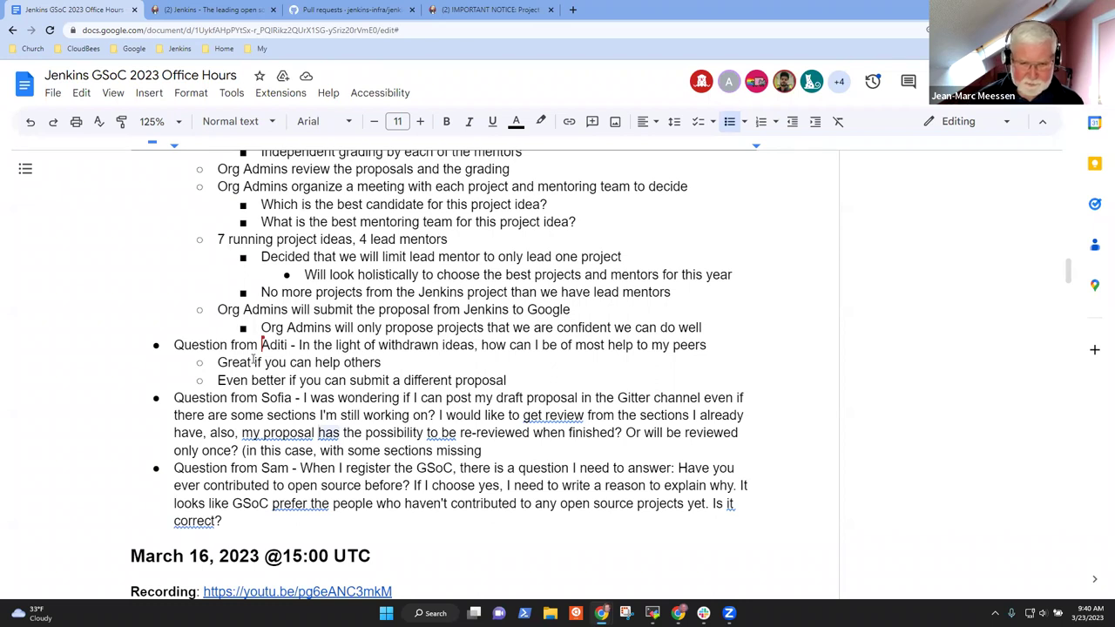
key("Up")
key("Up")
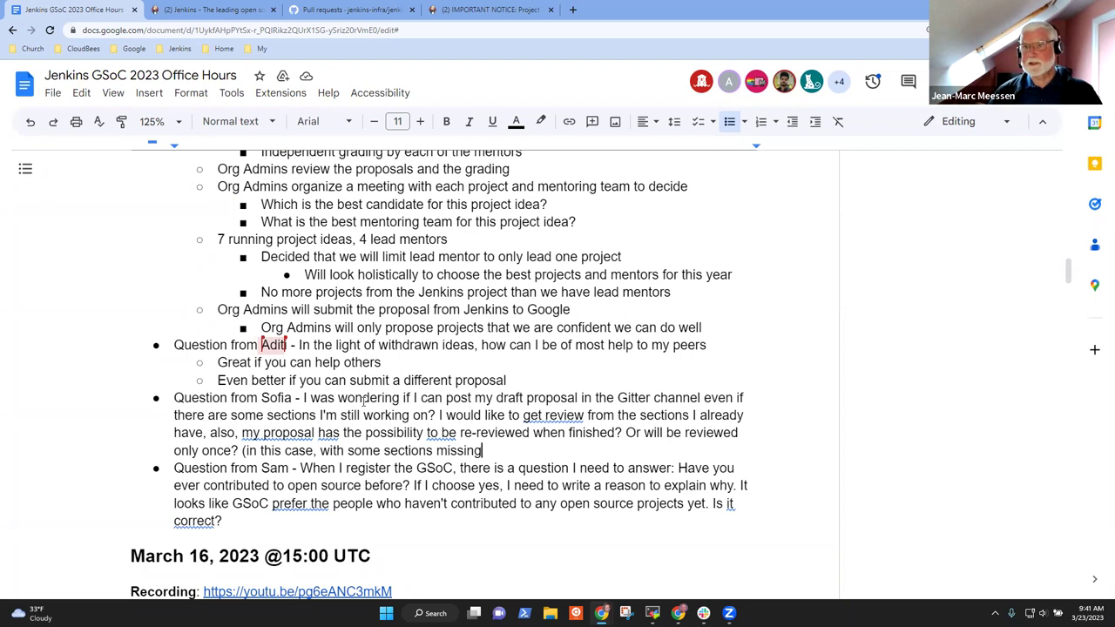
Add an indented answer under the draft-proposal question: 'Yes, post links to your draft proposal'
key("Return")
key("Tab")
type("Yes, p")
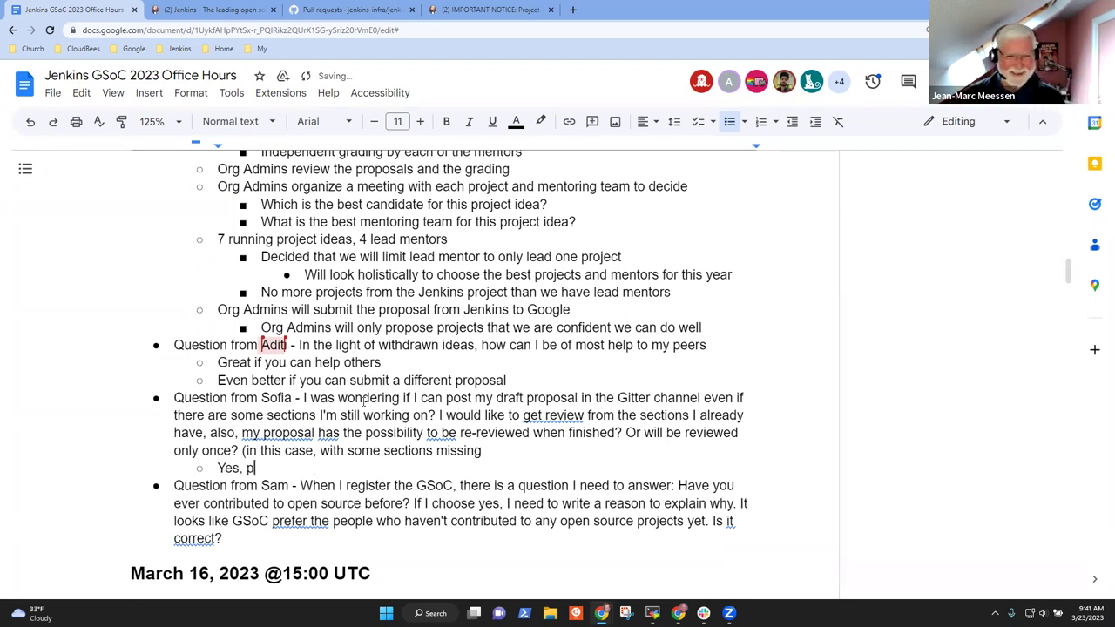
type("ost links to")
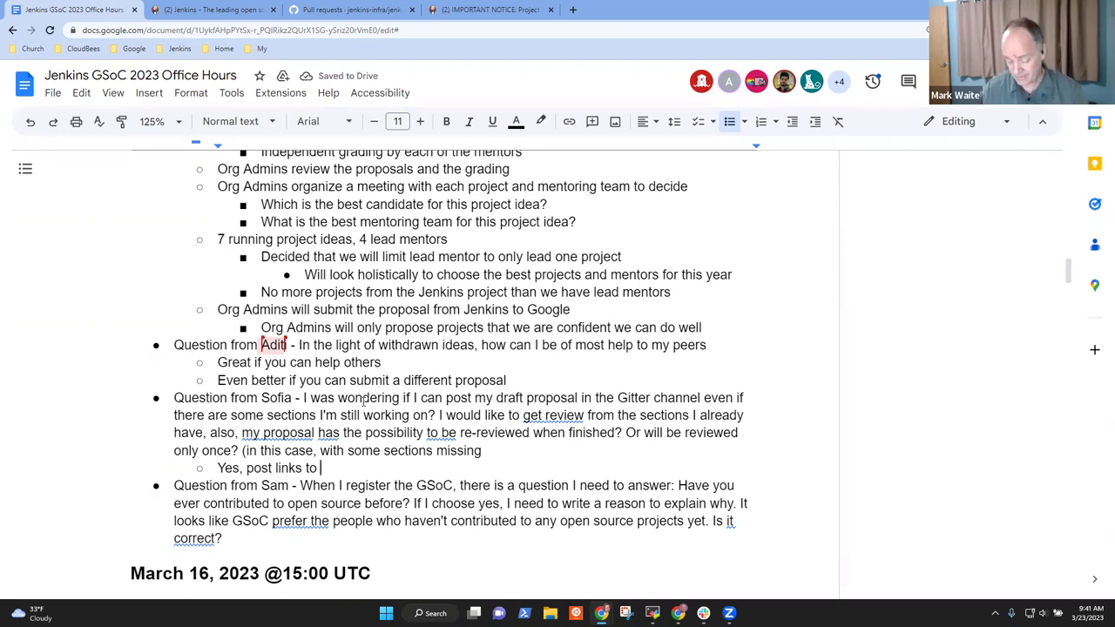
key("BackSpace")
key("BackSpace")
key("BackSpace")
type("to your draft po")
type("sal")
key("BackSpace")
key("BackSpace")
key("BackSpace")
key("BackSpace")
type("osal")
key("BackSpace")
key("BackSpace")
key("BackSpace")
key("BackSpace")
key("BackSpace")
type("proposal")
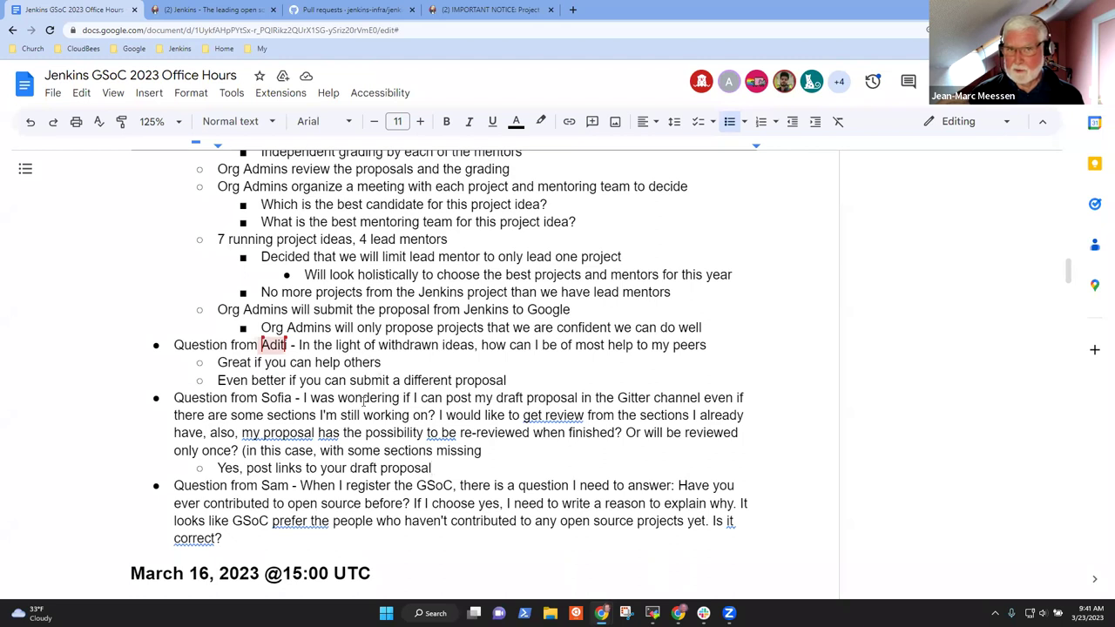
Add the answer 'Most mentors will look at your responses to their comments (love Google Docs)'
key("Return")
type("Most mentors are wi")
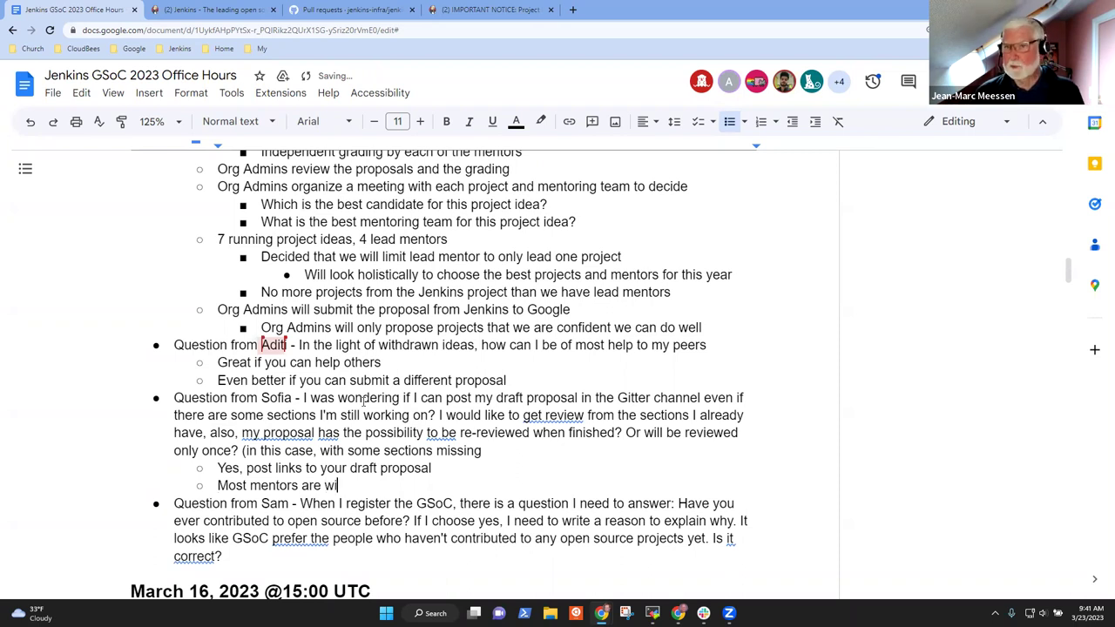
key("ctrl+BackSpace")
key("ctrl+BackSpace")
type("ment")
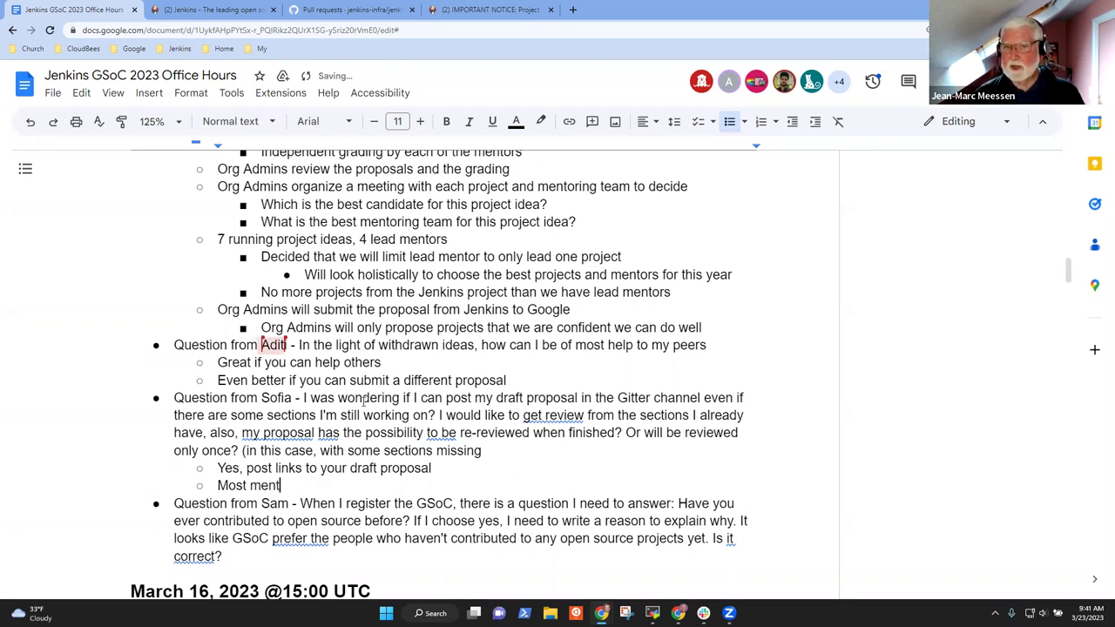
type("ors will look at your ")
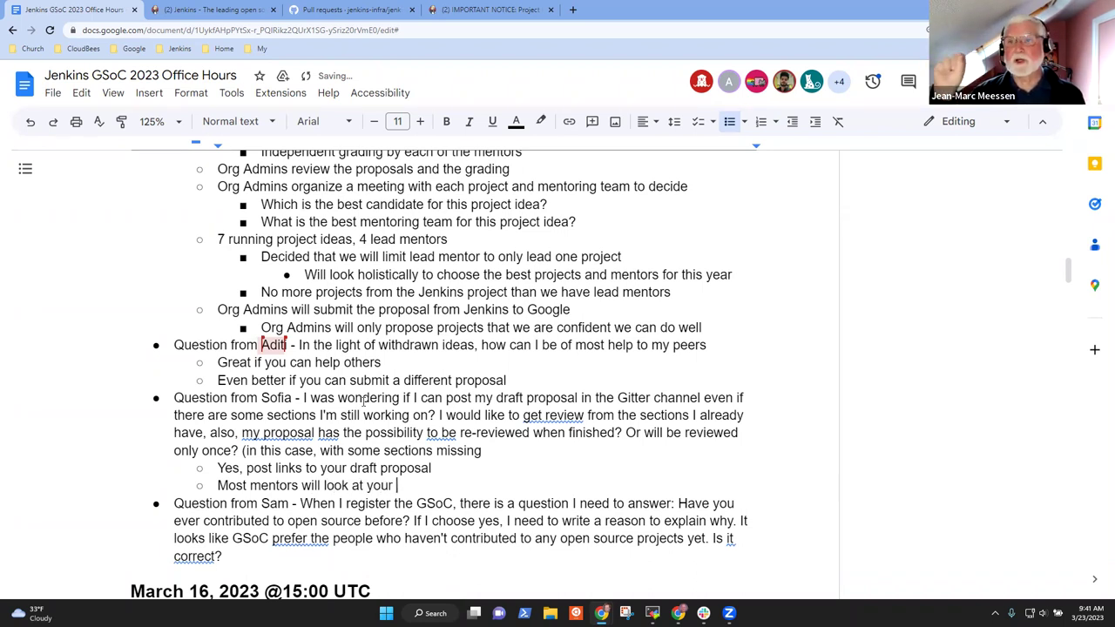
type("response")
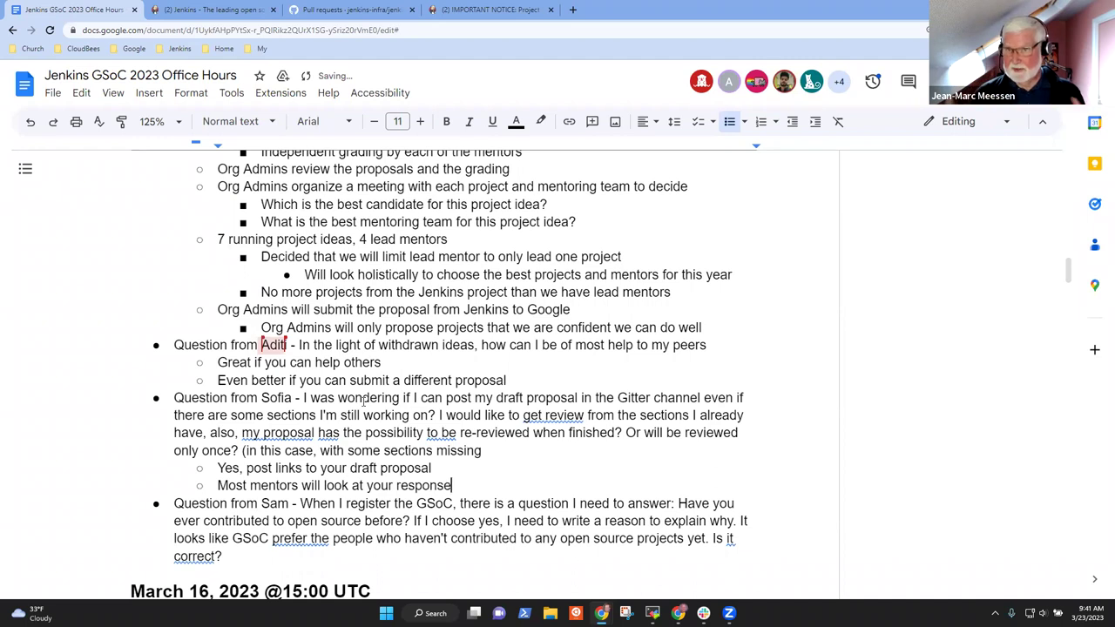
type("s to their co")
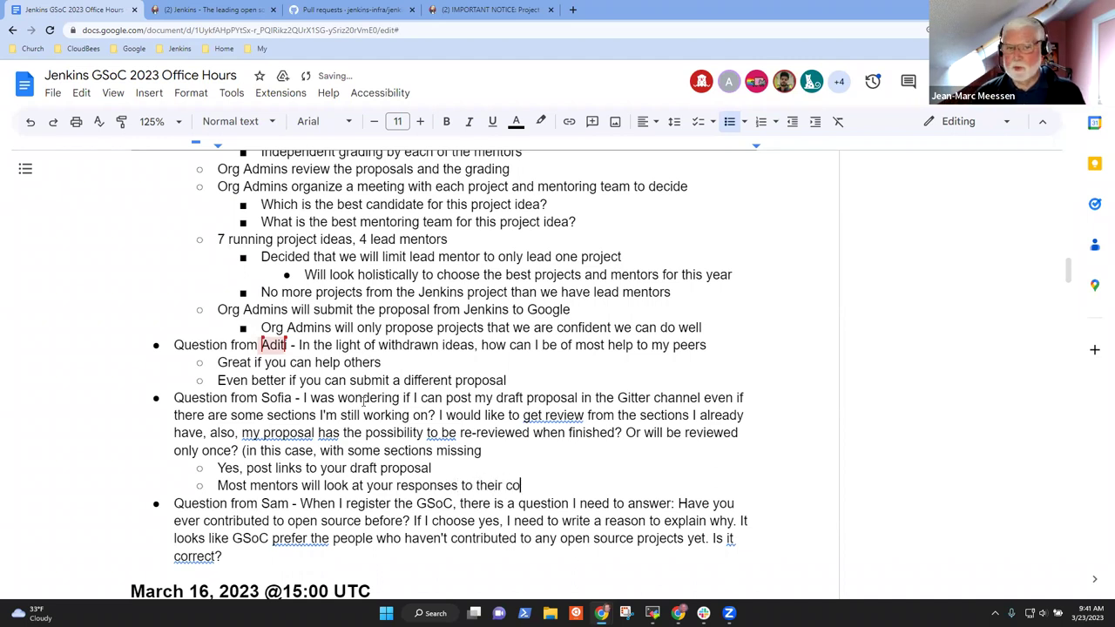
type("mments (love Google Docs)")
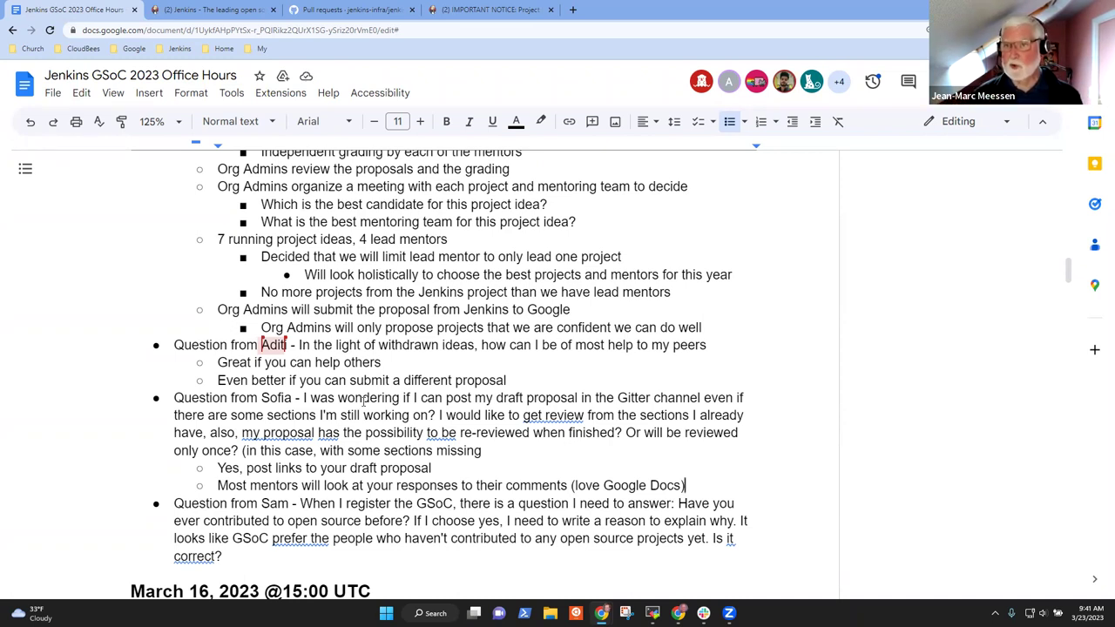
Add the answer 'Post a reminder asking for a new review when major changes have been added'
key("Return")
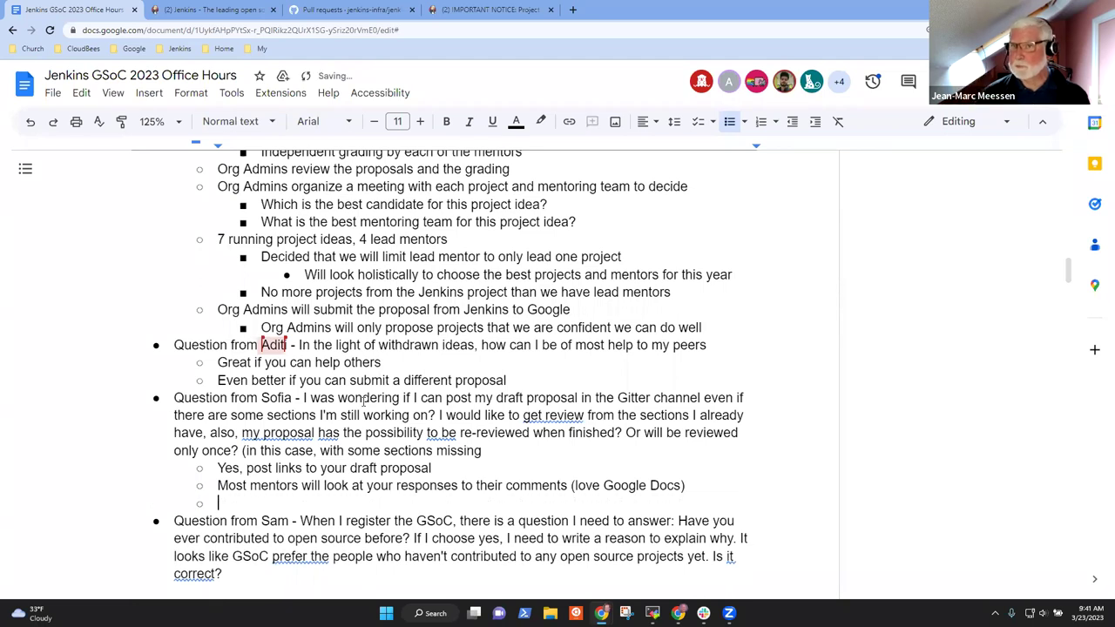
type("Post a ")
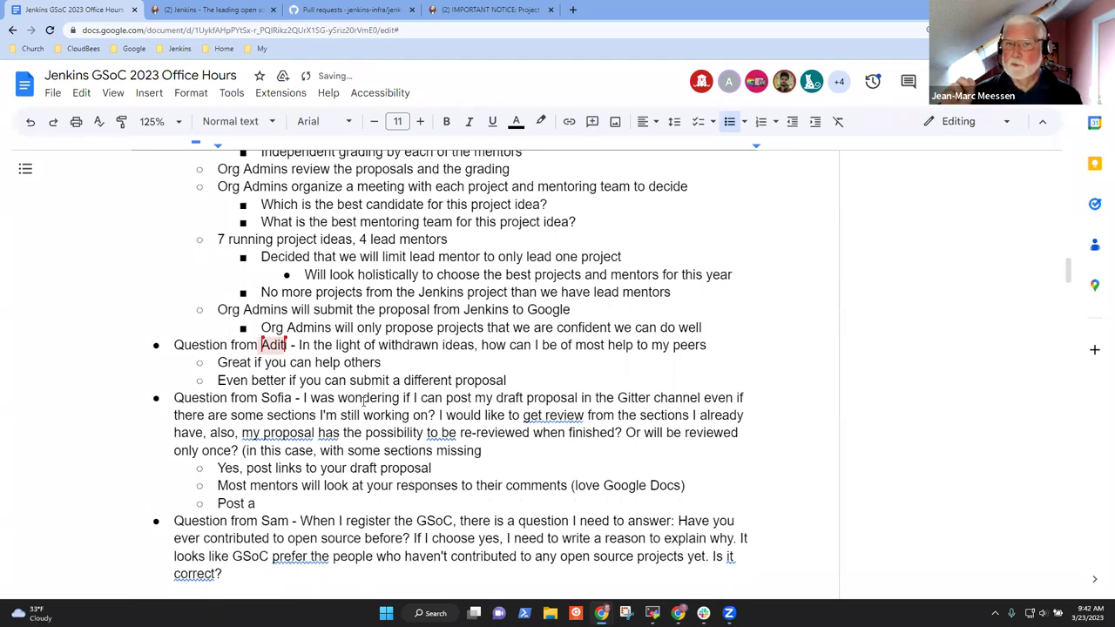
type("request")
key("ctrl+BackSpace")
type("reminder ")
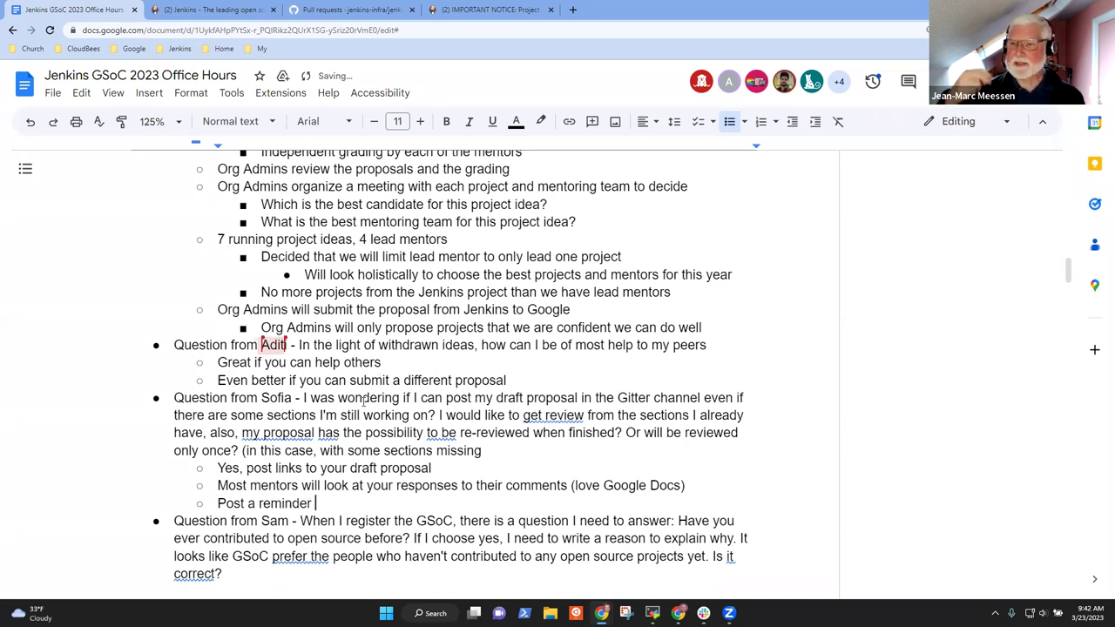
type("asking for ")
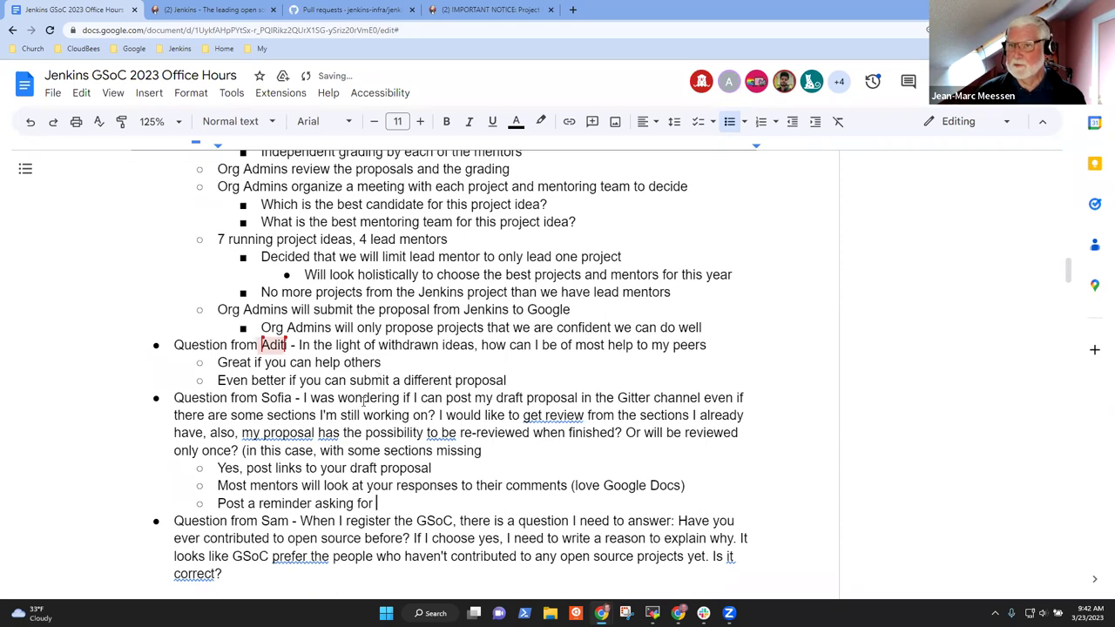
type("a new review ")
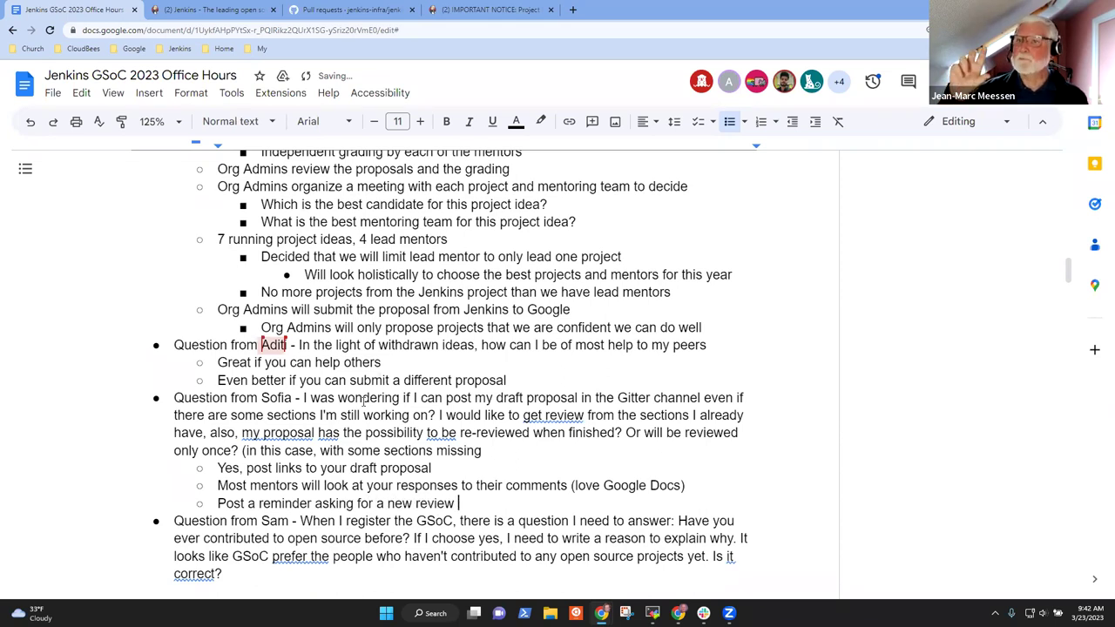
type("when major chjange")
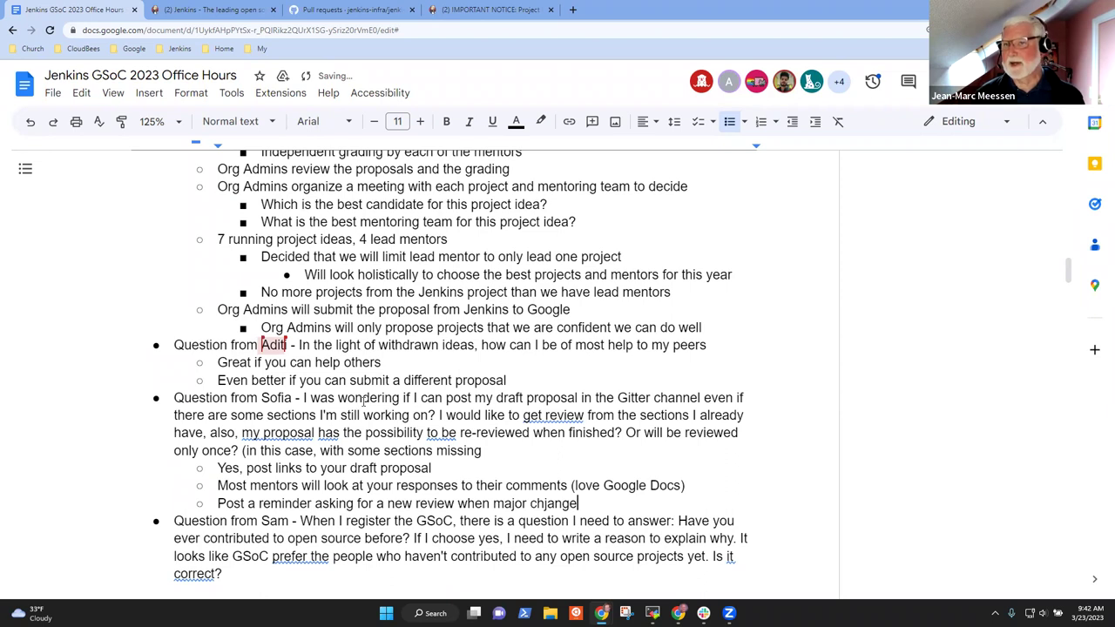
key("ctrl+BackSpace")
type("c")
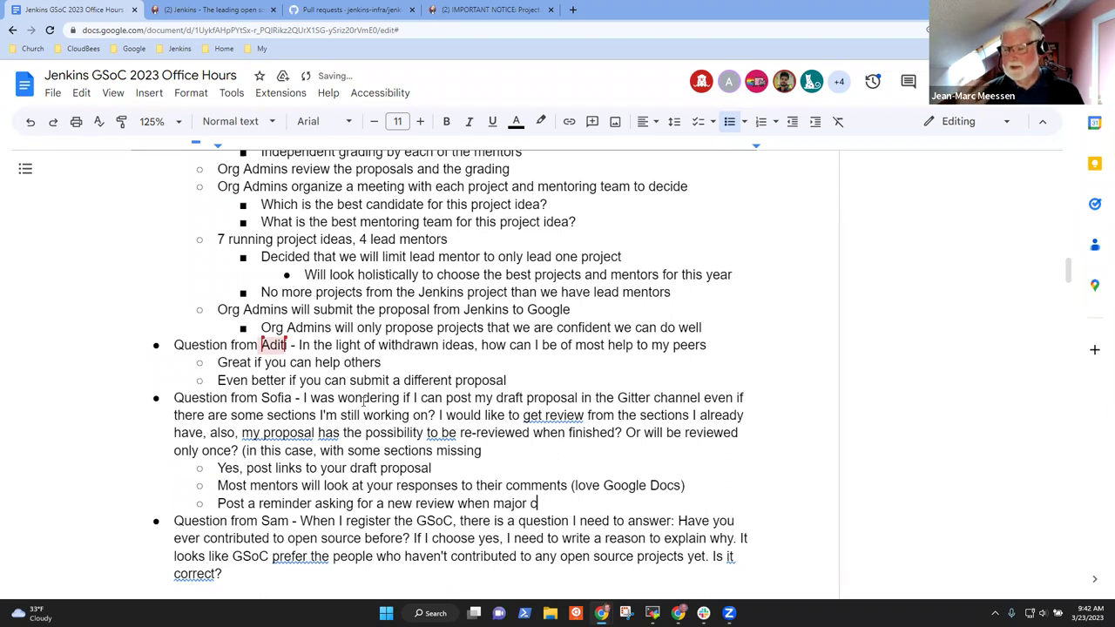
type("hanges have been added")
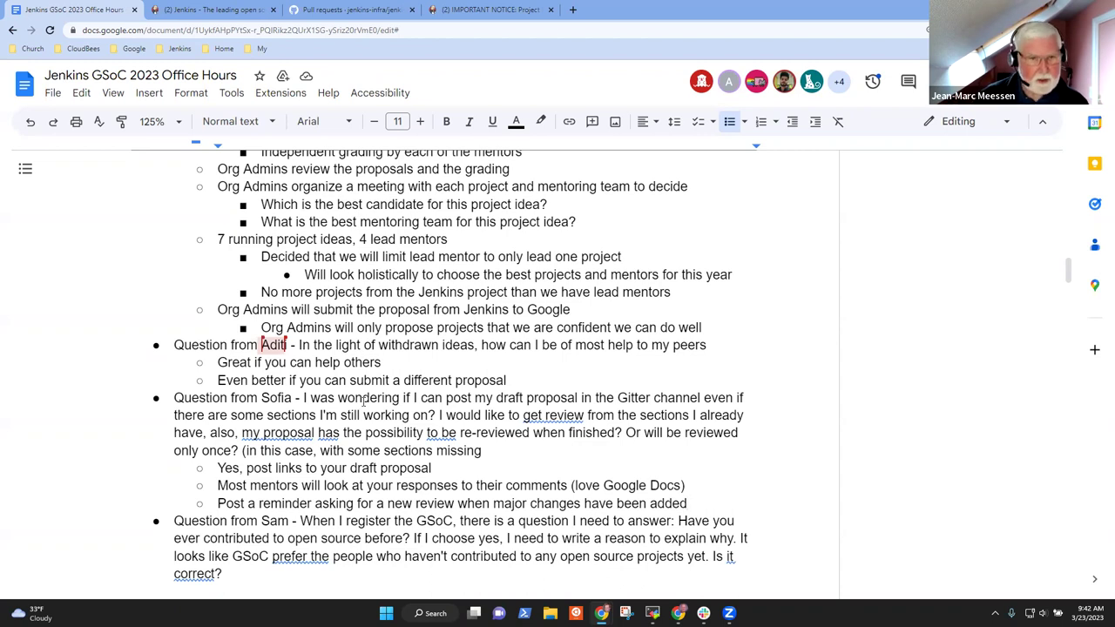
key("Down")
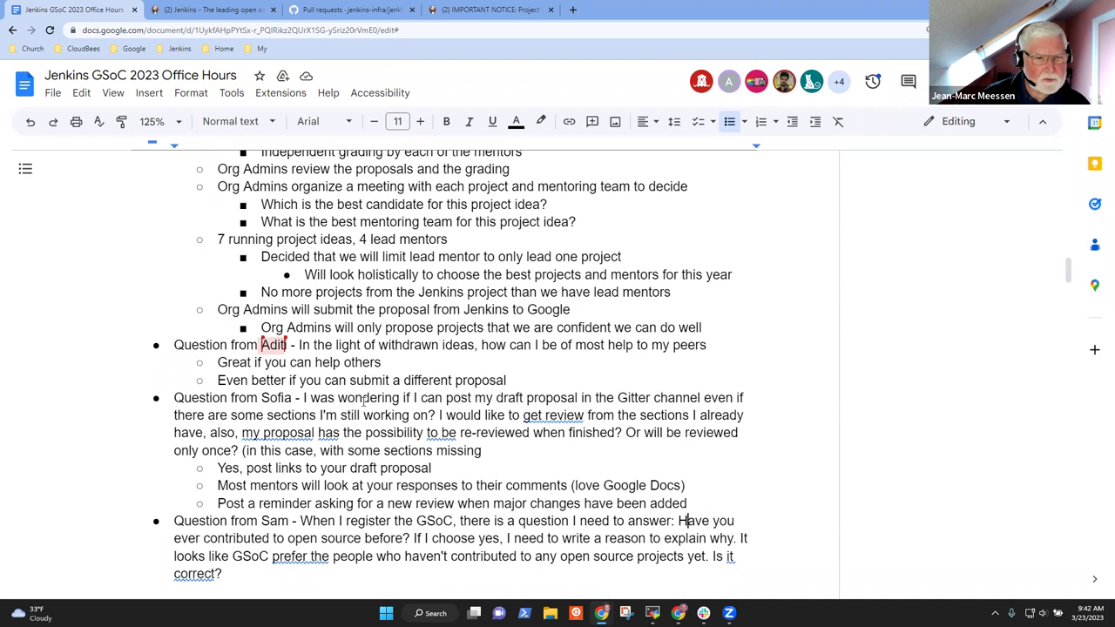
Create an empty indented answer bullet after 'Is it correct?' in the open-source contributions question
key("Down")
key("Down")
key("Down")
key("Down")
key("Up")
key("Up")
key("Up")
key("Up")
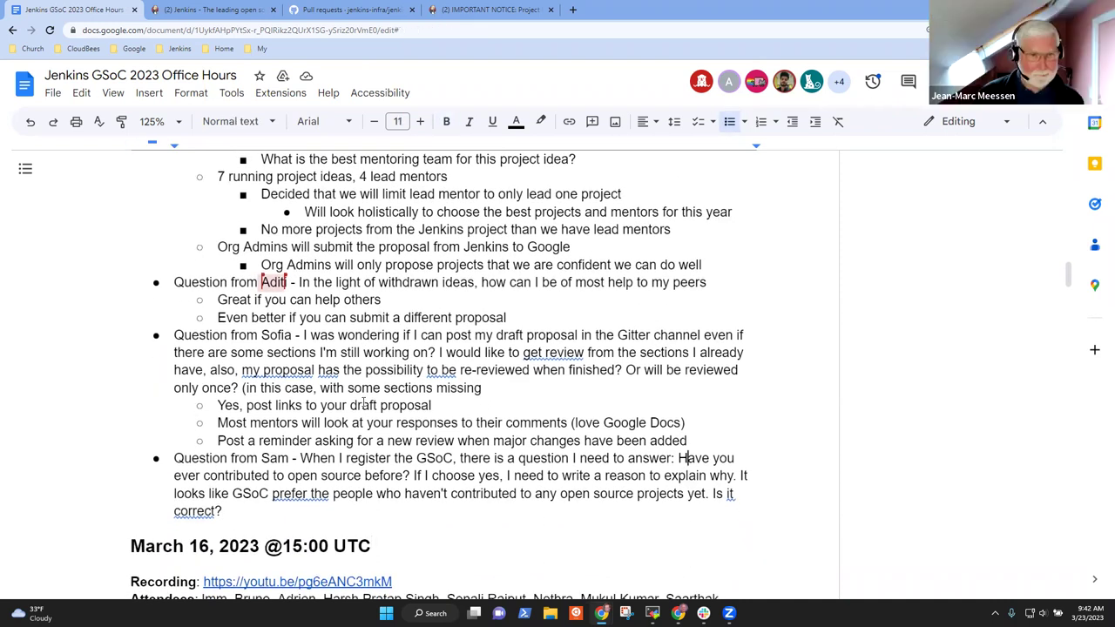
key("Left")
key("Left")
key("Left")
key("Left")
key("Left")
key("Left")
key("Left")
key("Left")
key("Left")
key("Left")
key("Right")
key("Right")
key("Right")
key("Right")
key("Right")
key("Right")
key("Right")
key("Right")
key("Right")
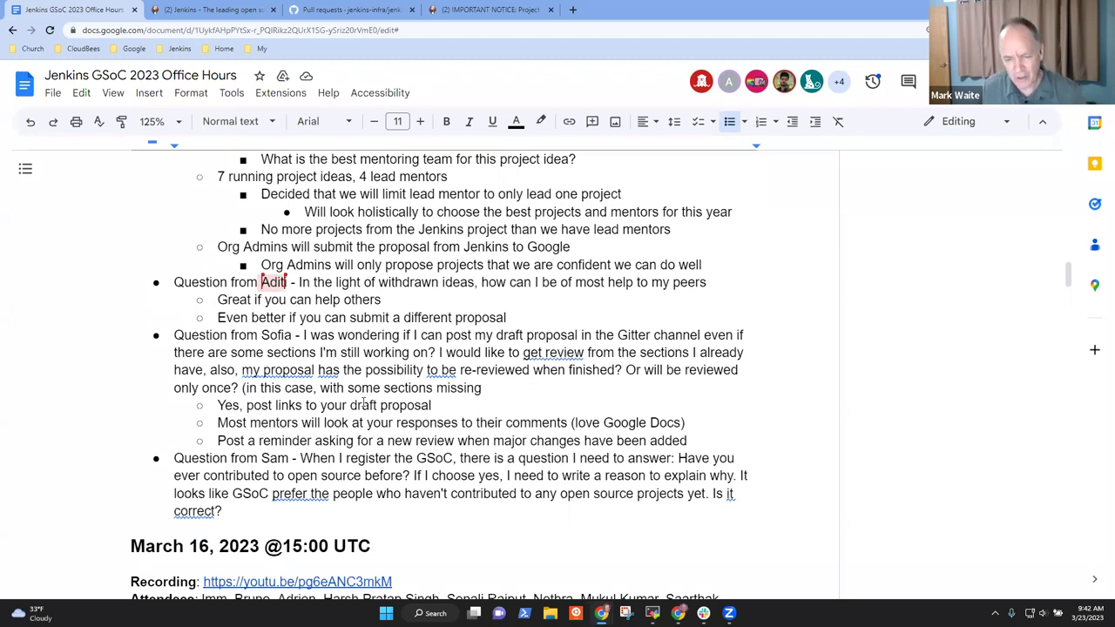
key("Down")
key("Down")
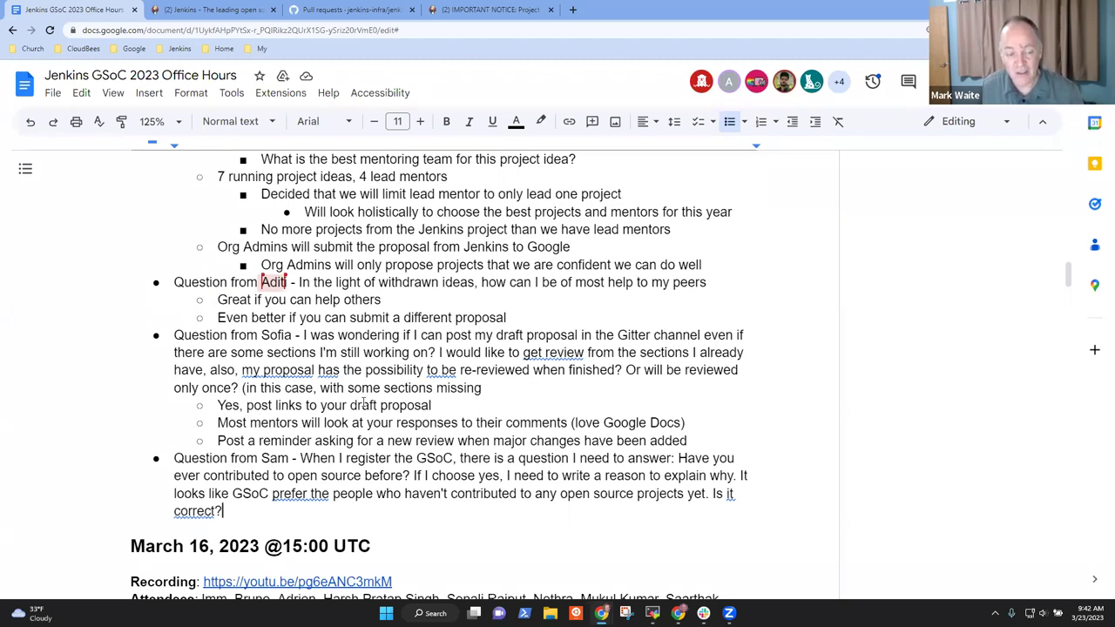
key("Return")
key("Tab")
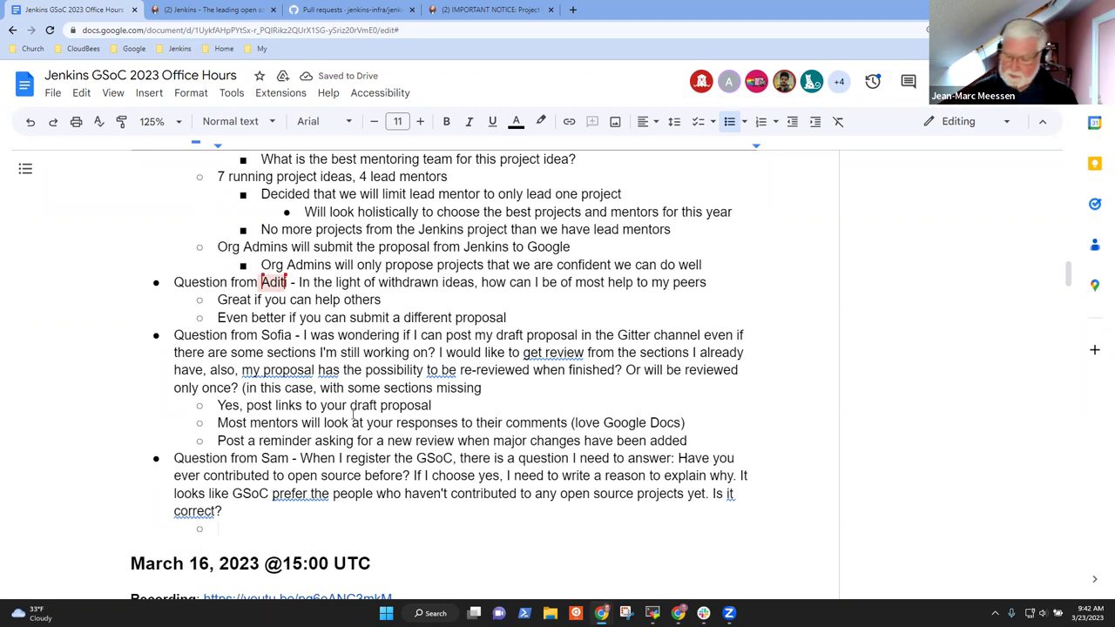
Write that GSoC program administrators want to avoid applicants with lots of open source experience
scroll(357, 411, "down", 4)
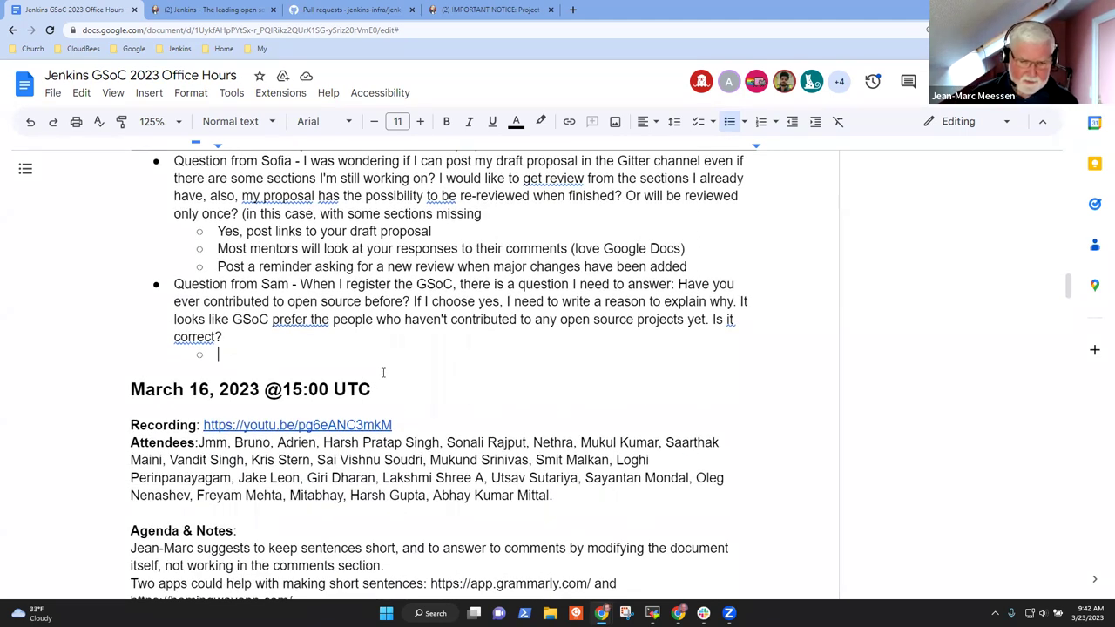
type("GSoC program administrators ")
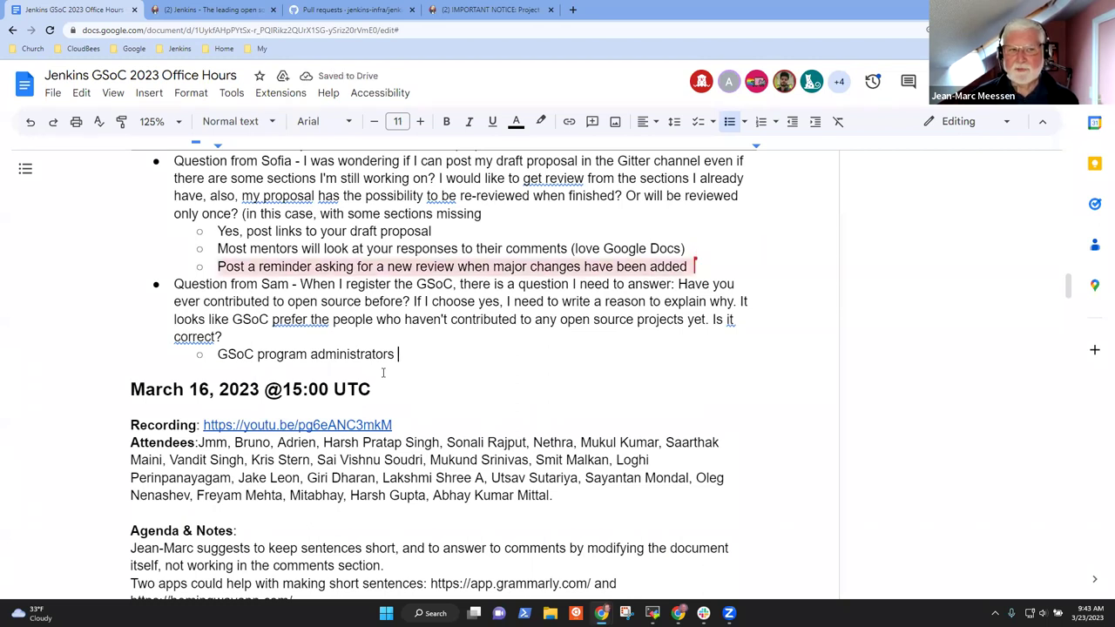
type("want to avoid")
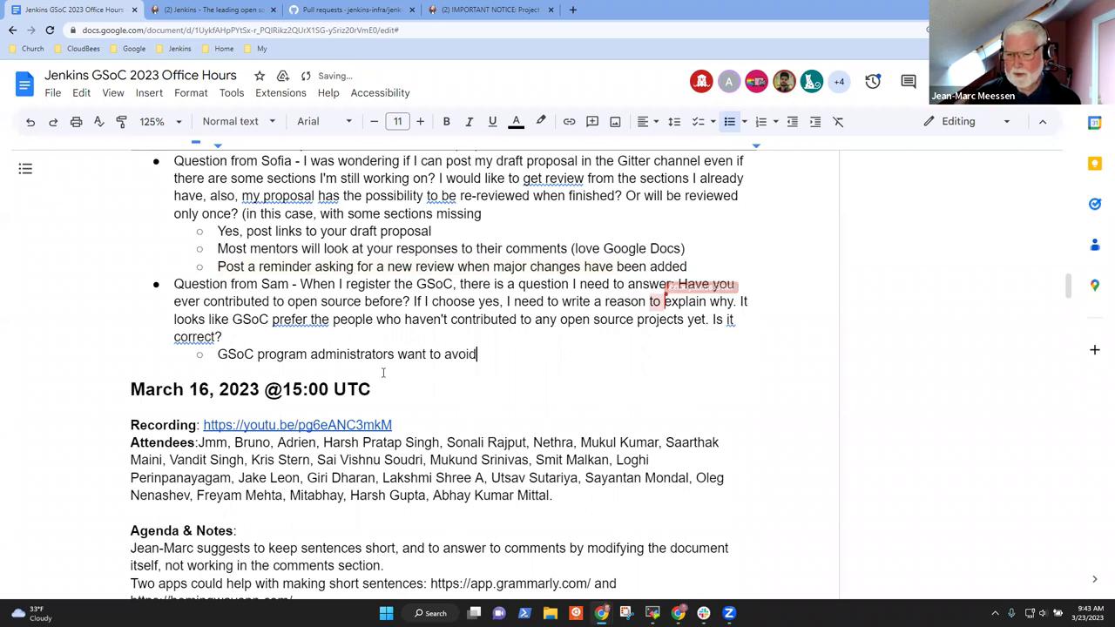
type(" having p")
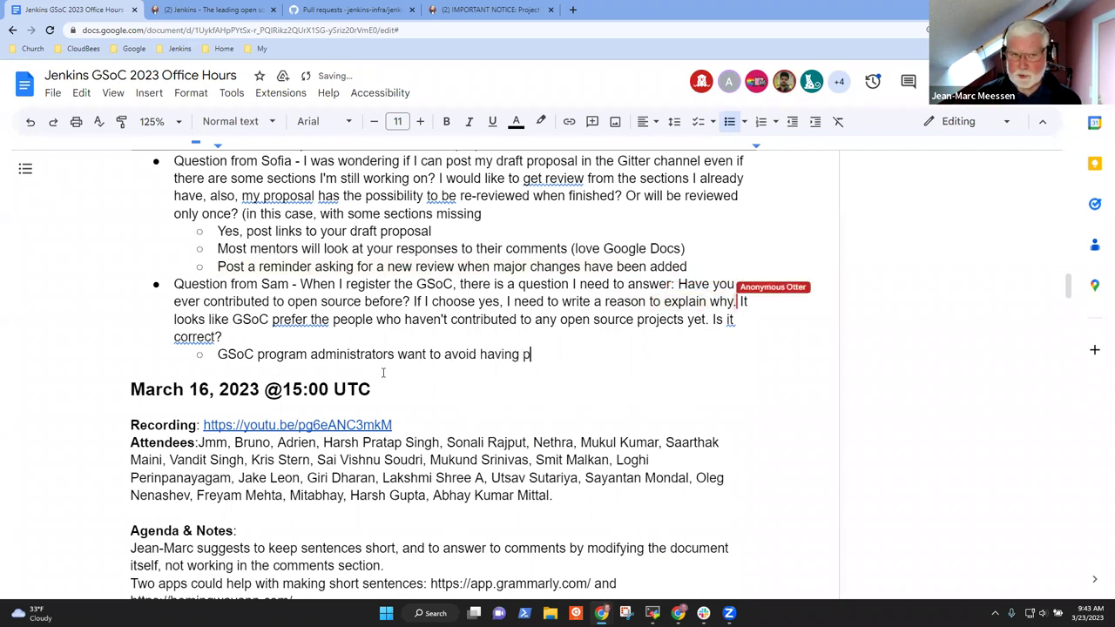
type("eople with lots of ")
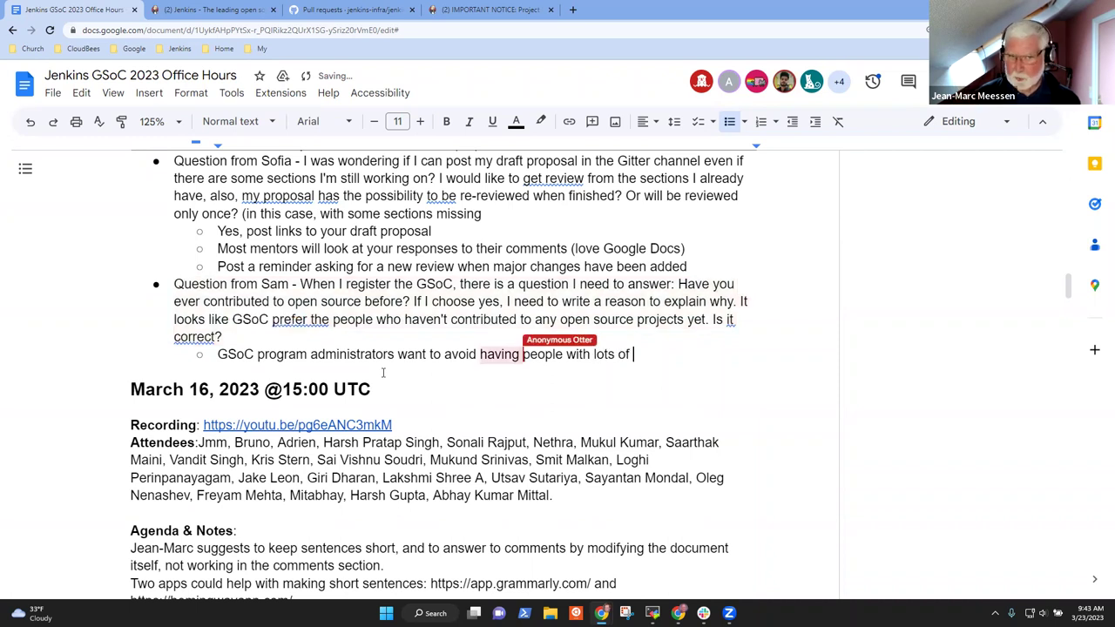
type("experinece")
key("BackSpace")
key("BackSpace")
key("BackSpace")
key("BackSpace")
key("BackSpace")
key("BackSpace")
key("BackSpace")
key("BackSpace")
key("BackSpace")
type("px")
key("BackSpace")
key("BackSpace")
type("xperience")
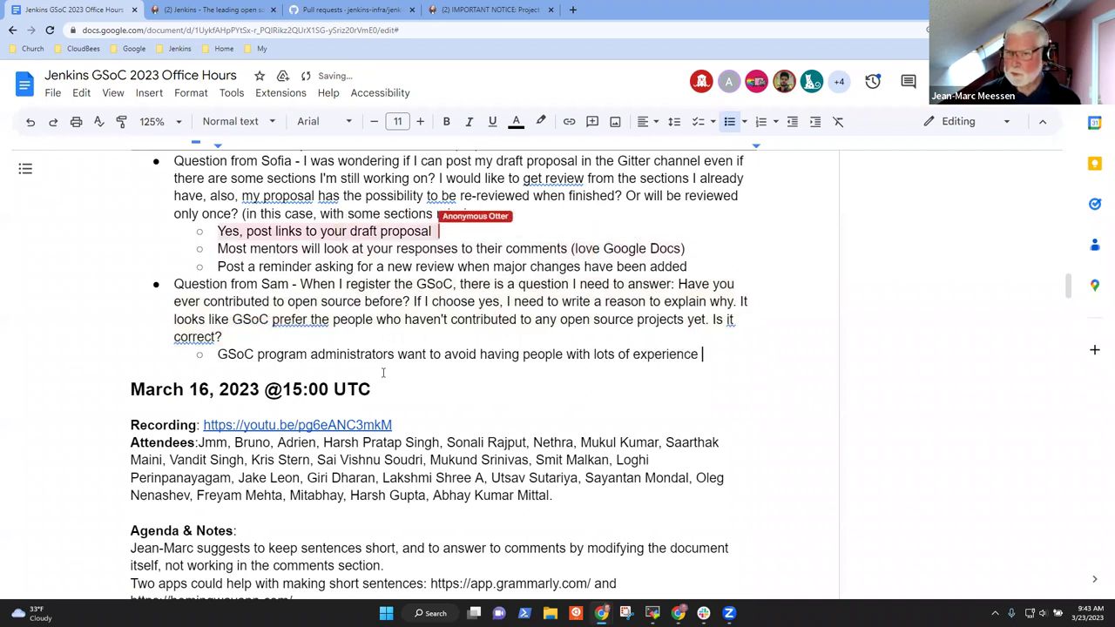
key("ctrl+Left")
type("open sourc")
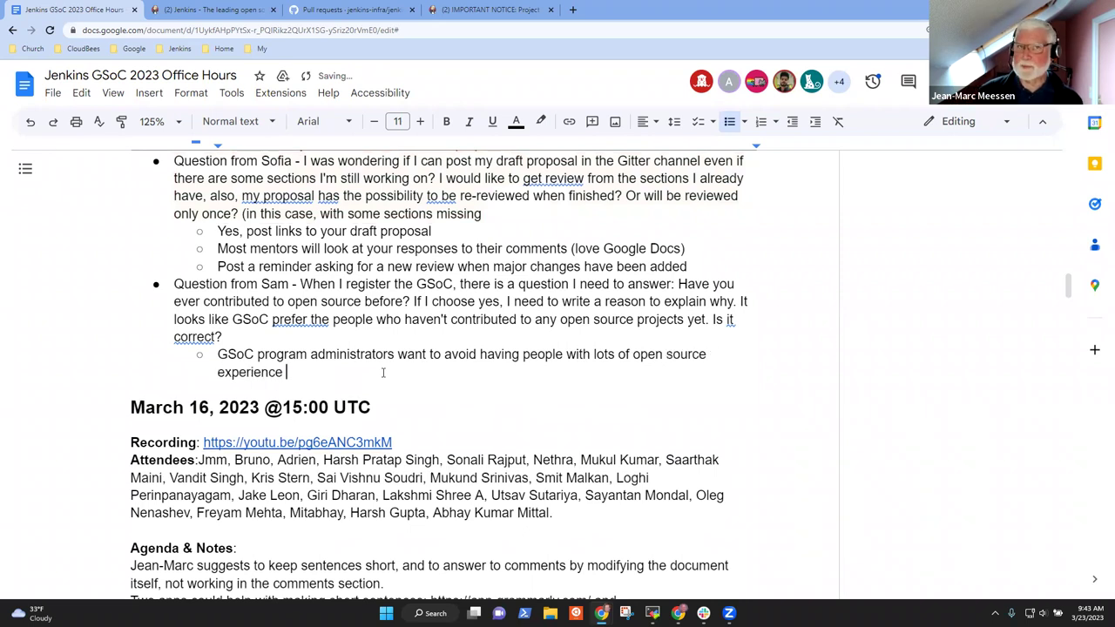
type("be th")
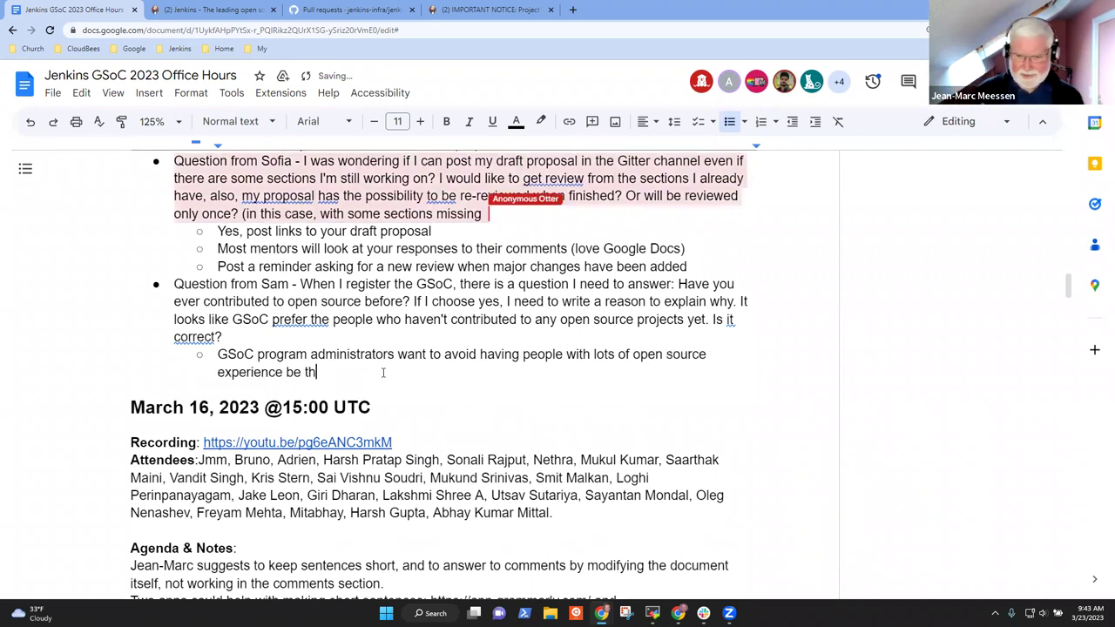
type("e applica")
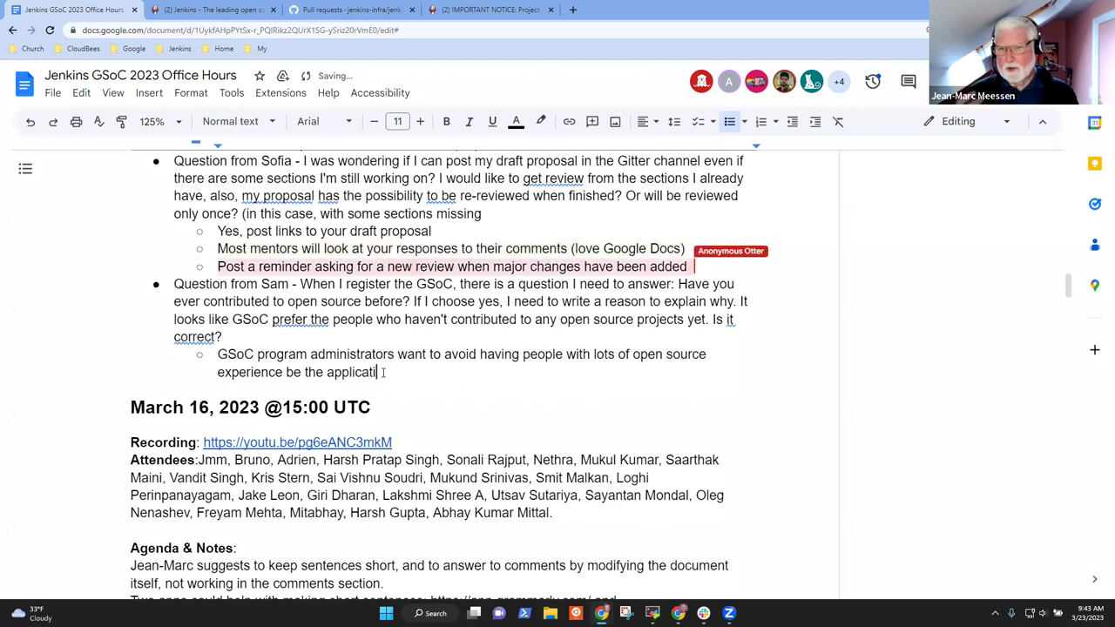
type("nts")
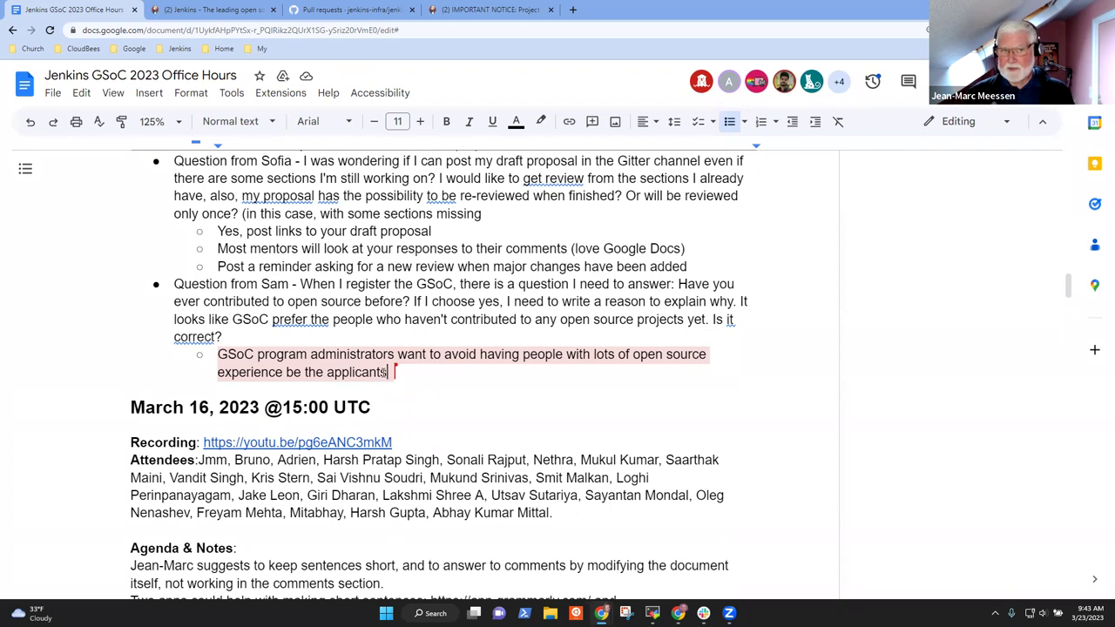
Add a sub-bullet: Jenkins contributions made while preparing for GSoC 2023 count as open source contributions
key("Return")
type("Saying")
key("ctrl+BackSpace")
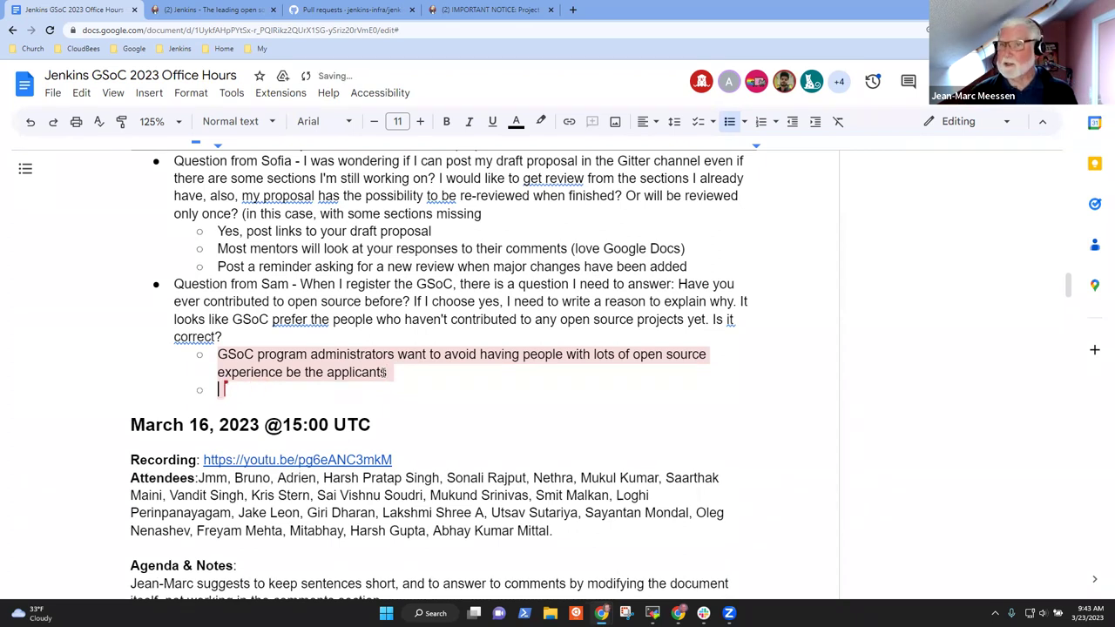
type("Contributio")
type("ns to the Jenkins")
type(" pod")
key("ctrl+BackSpace")
type("project while subm")
key("ctrl+BackSpace")
type("preparing for GSoC 2023 ")
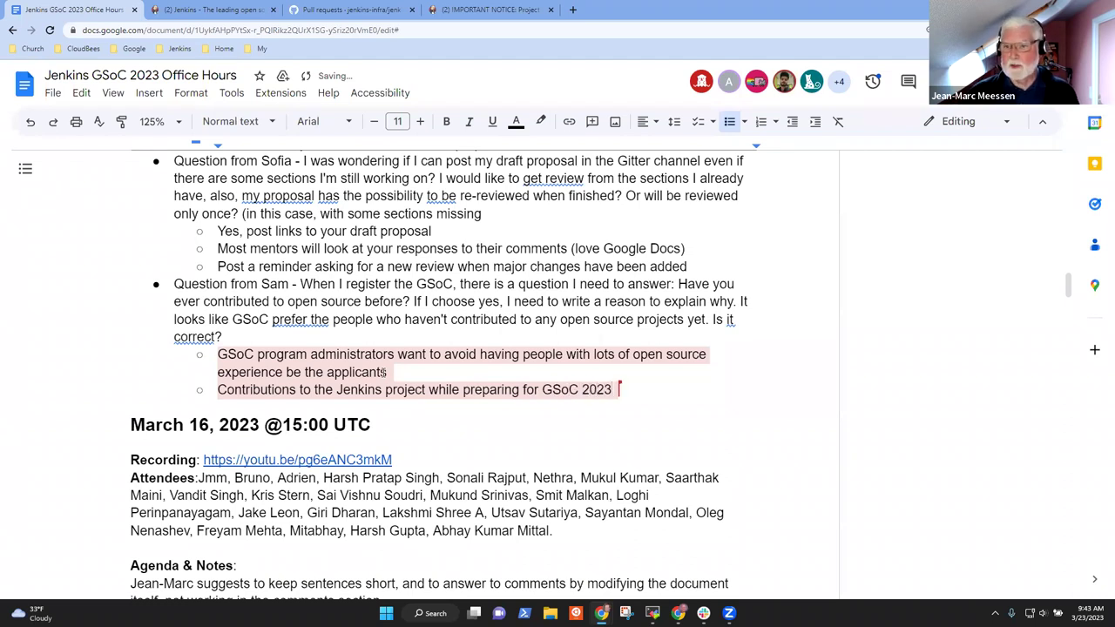
type("can ben")
key("BackSpace")
type("mentioned")
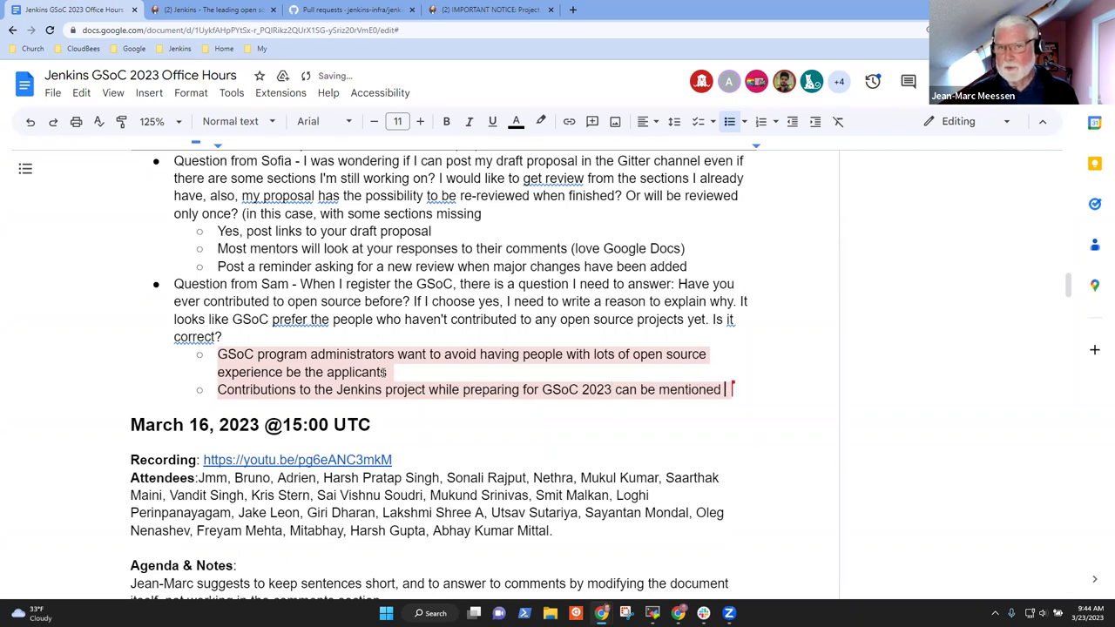
type("as ")
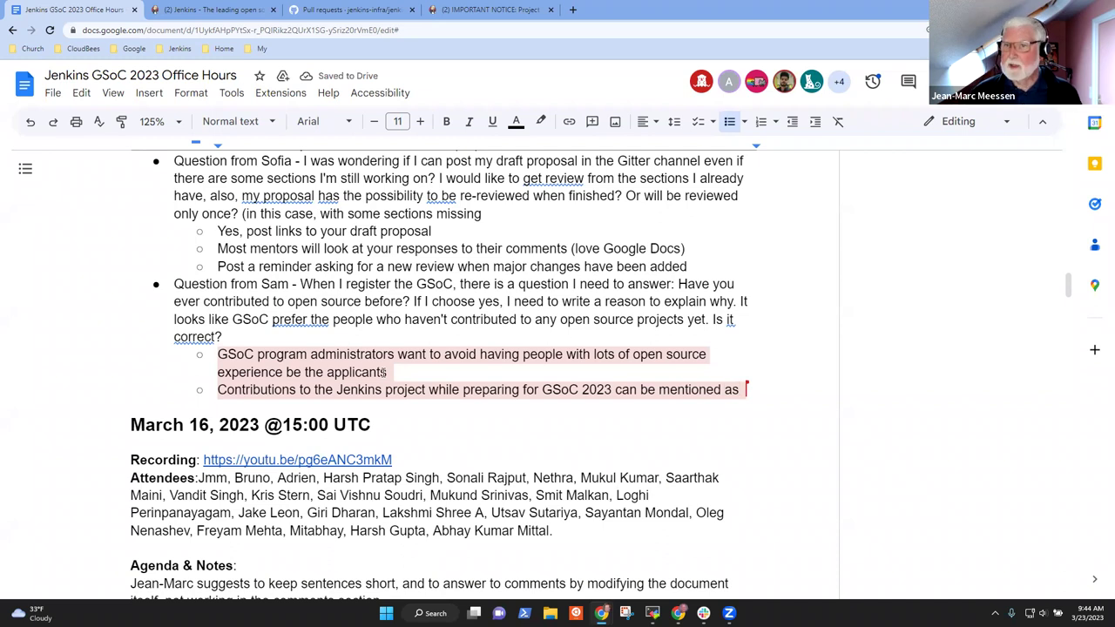
type(" what ")
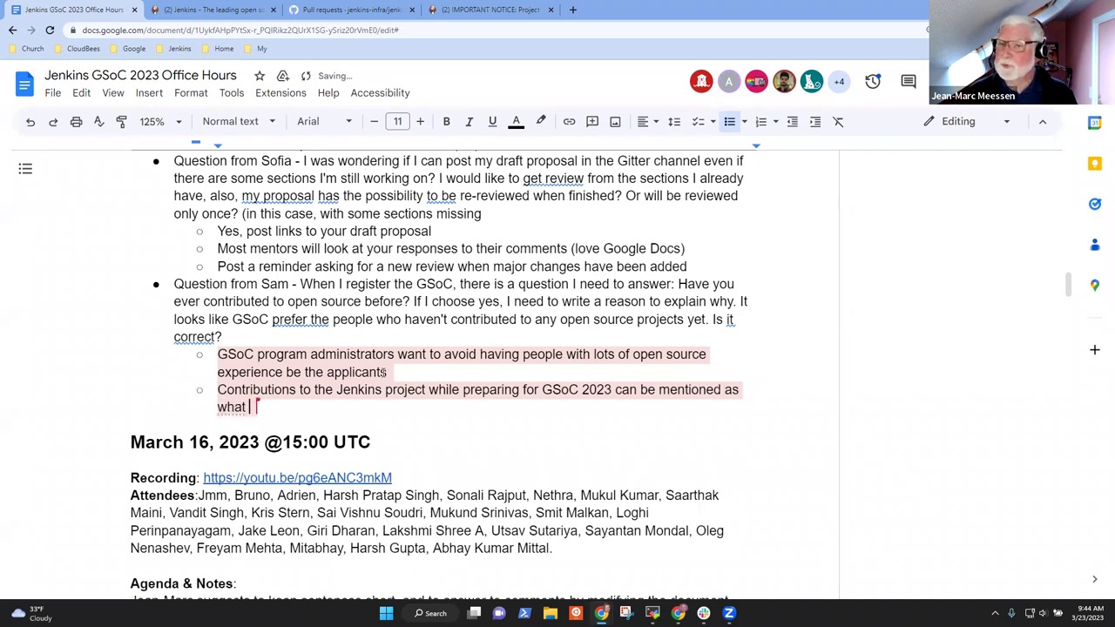
type("you've done as ")
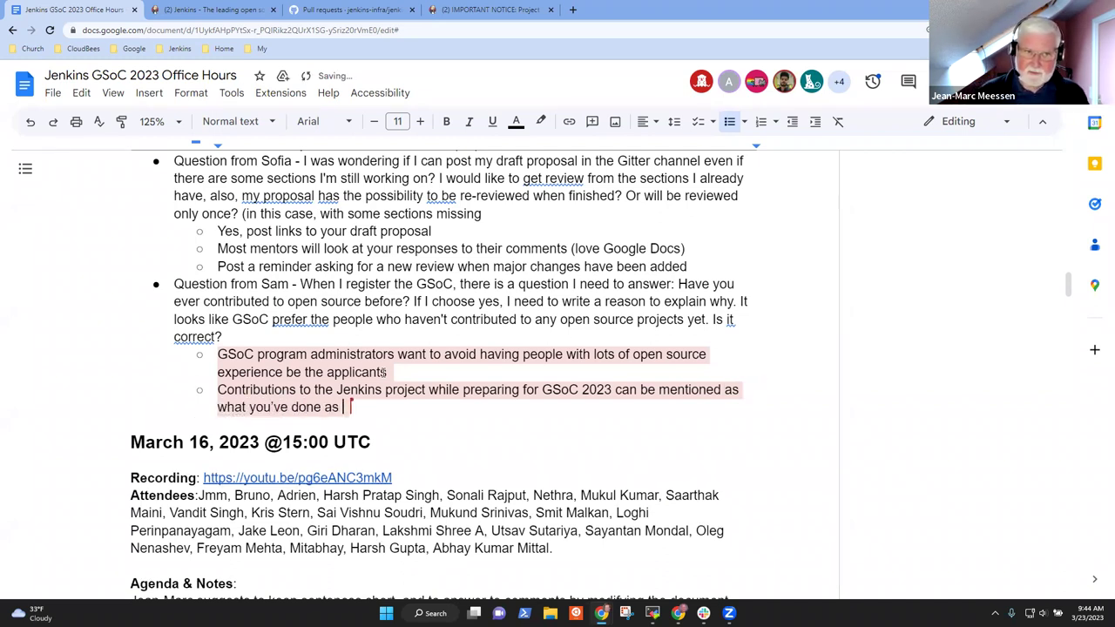
type("your open source contributions")
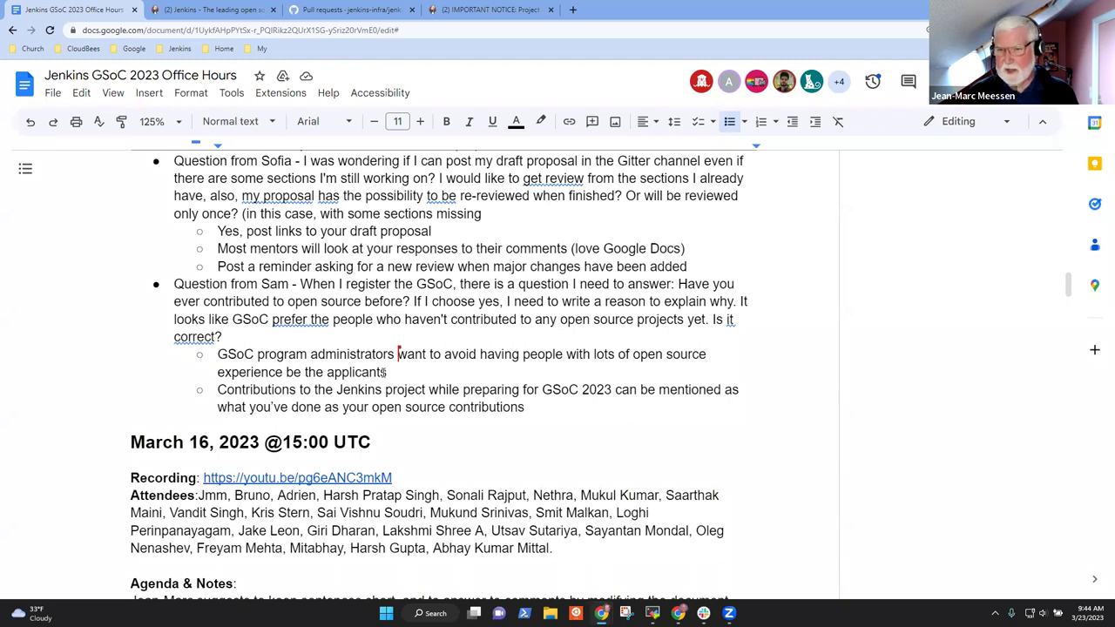
Start a third answer bullet, then delete it and its empty line
key("Return")
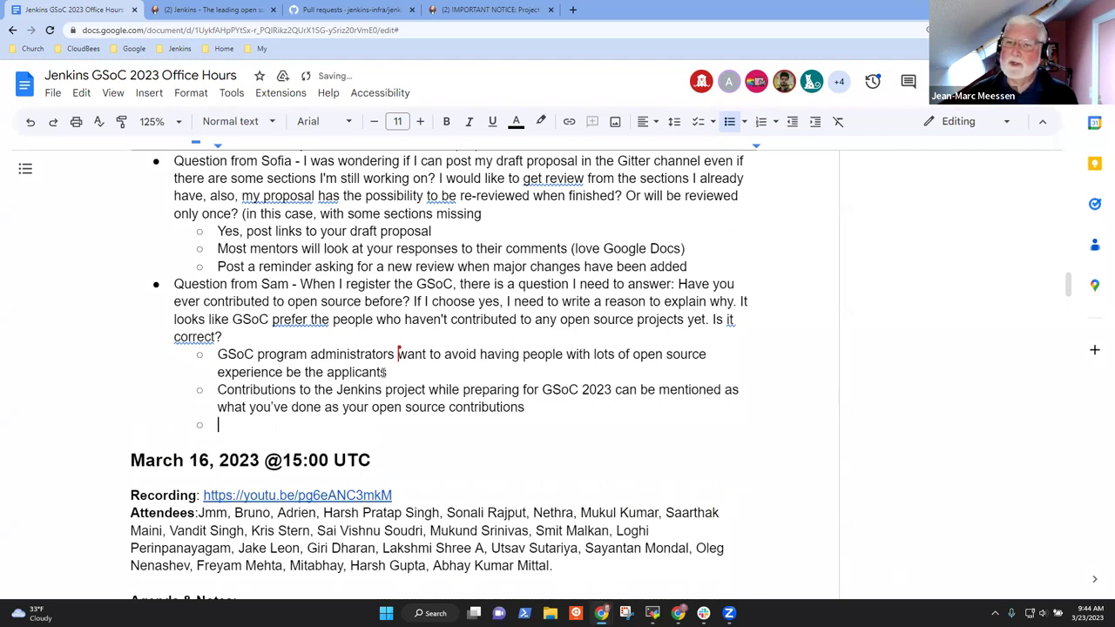
type("If you're a")
key("BackSpace")
key("BackSpace")
type("al")
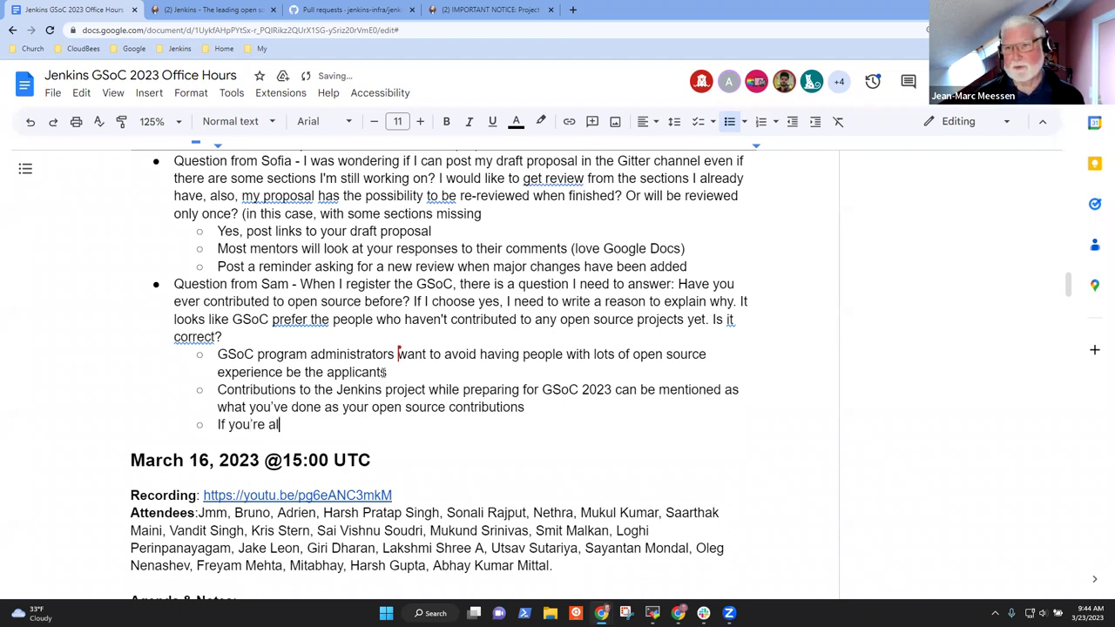
key("shift+Home")
key("BackSpace")
key("BackSpace")
key("BackSpace")
key("BackSpace")
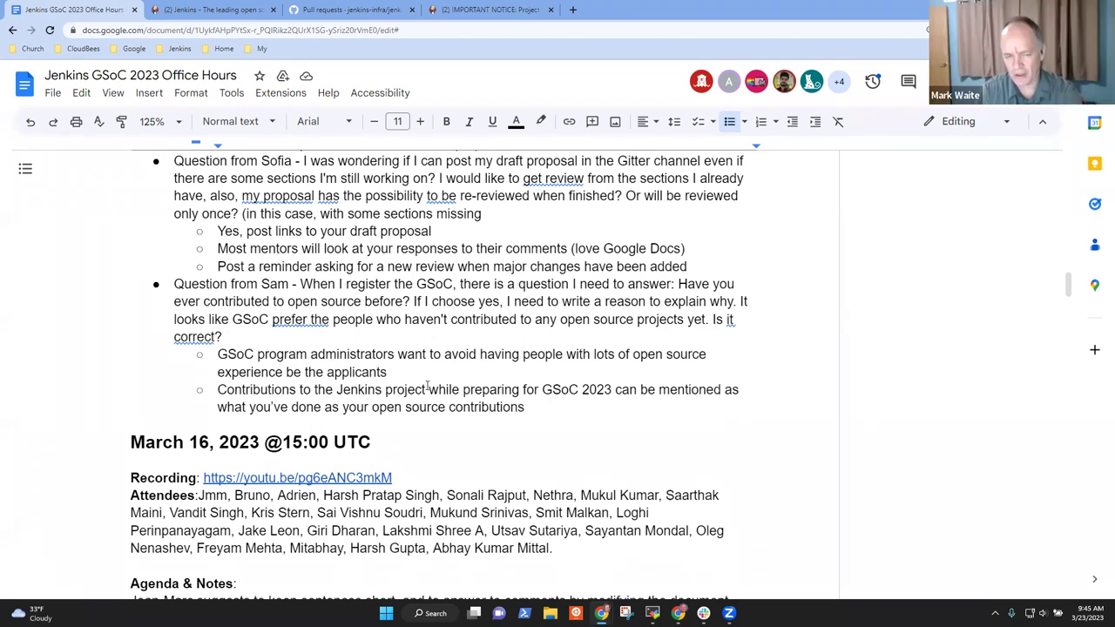
key("Up")
key("Up")
key("Up")
key("Up")
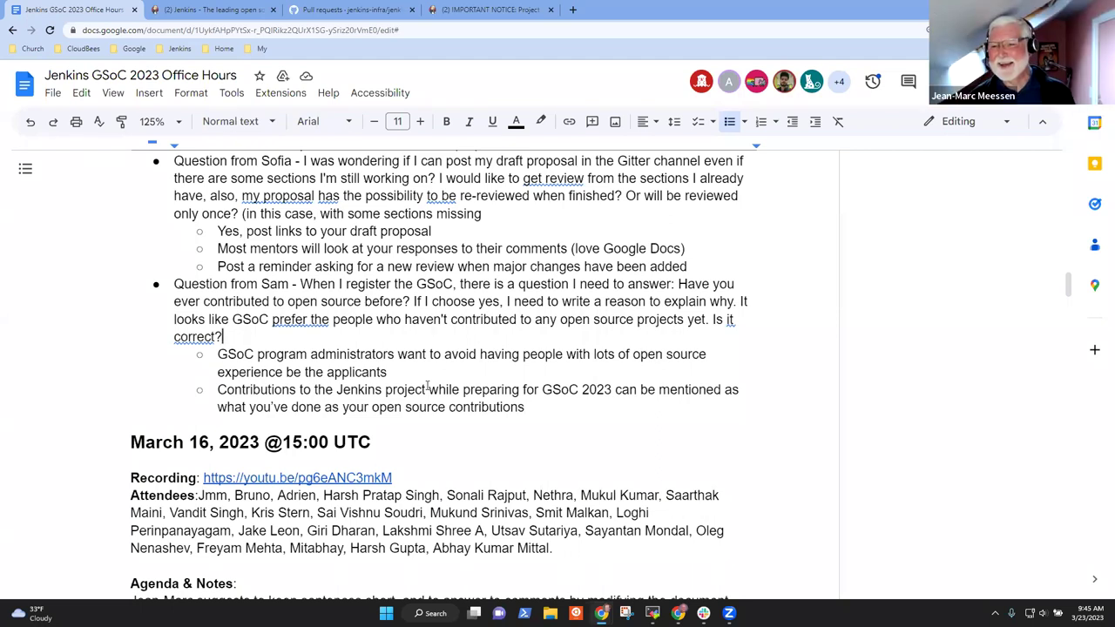
key("Up")
key("Up")
key("Up")
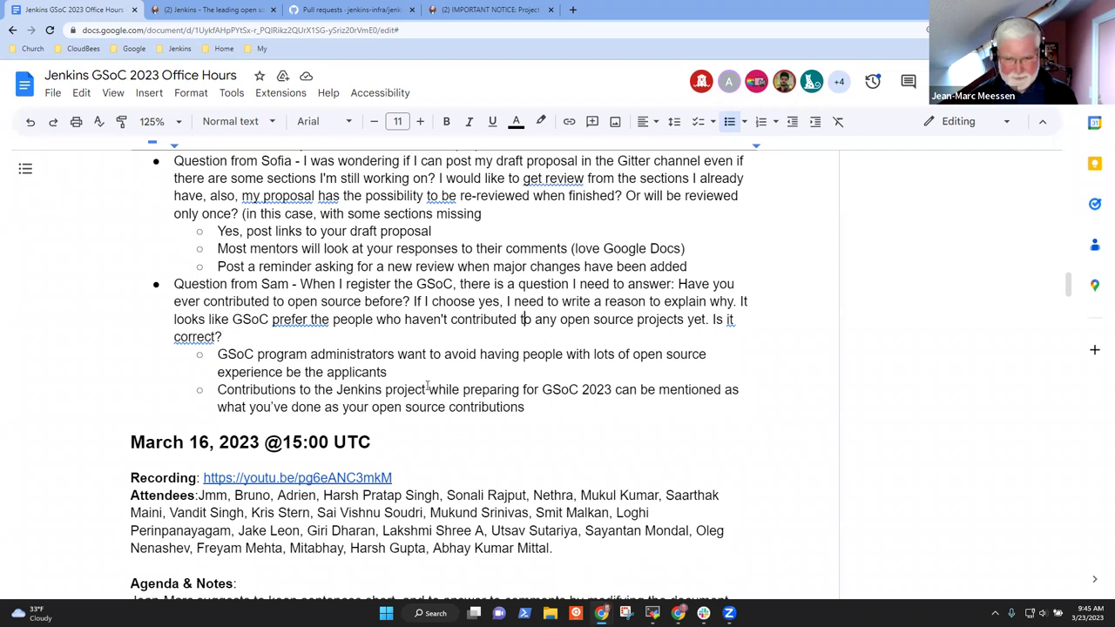
key("Left")
key("Left")
key("Left")
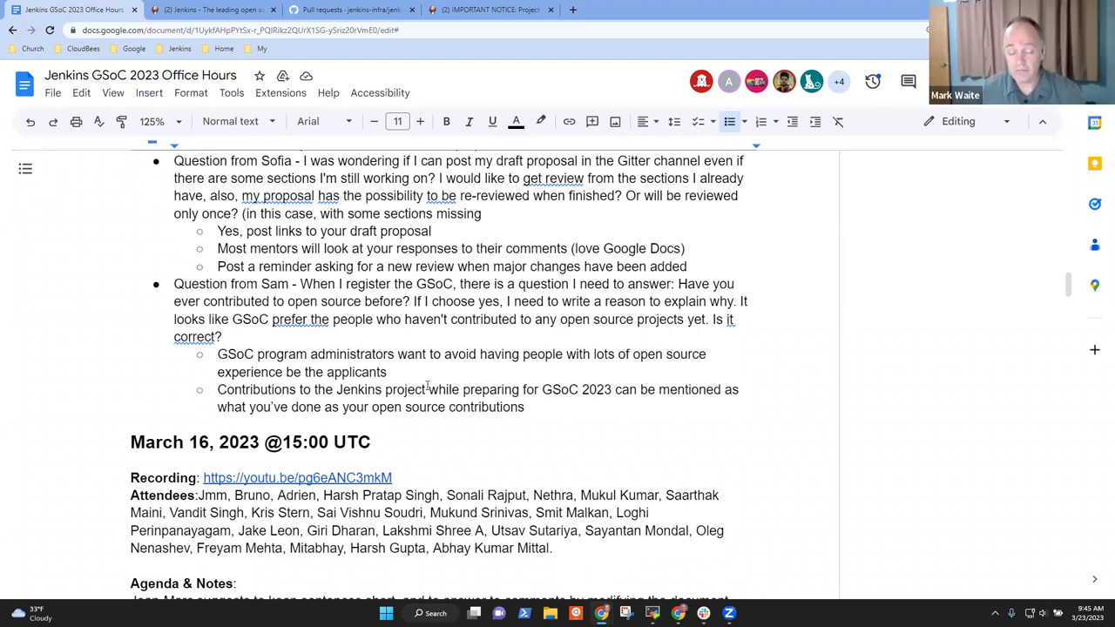
key("Left")
key("Left")
key("Left")
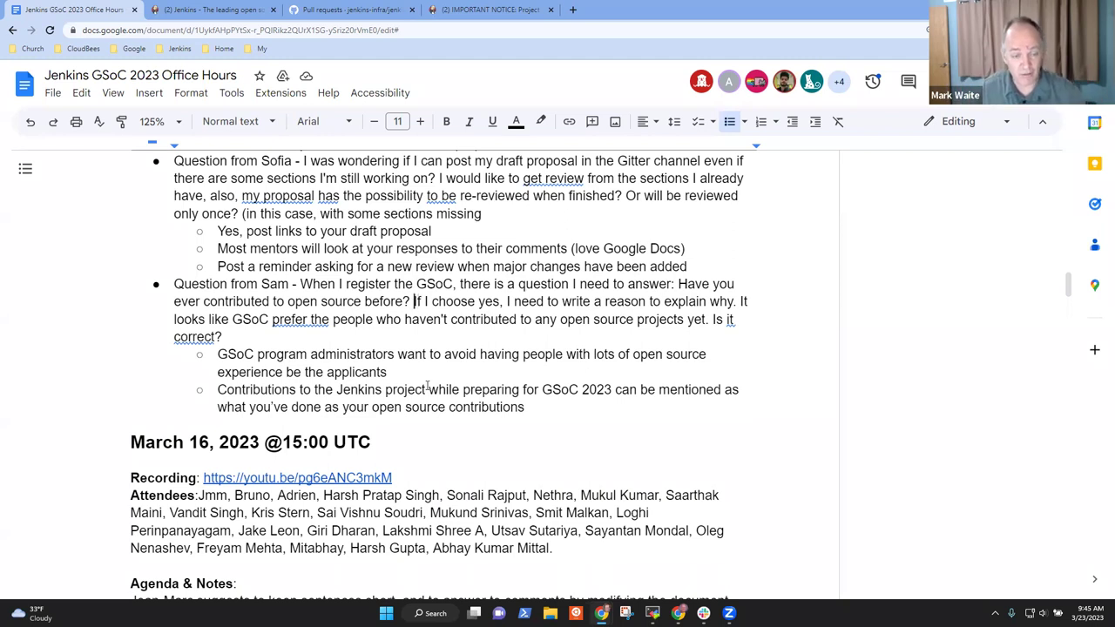
key("Up")
key("End")
key("ctrl+Left")
key("ctrl+Left")
key("ctrl+shift+Right")
key("ctrl+shift+Right")
key("ctrl+shift+Right")
key("ctrl+shift+Right")
key("ctrl+shift+Right")
key("ctrl+shift+Right")
key("ctrl+shift+Right")
key("ctrl+shift+Right")
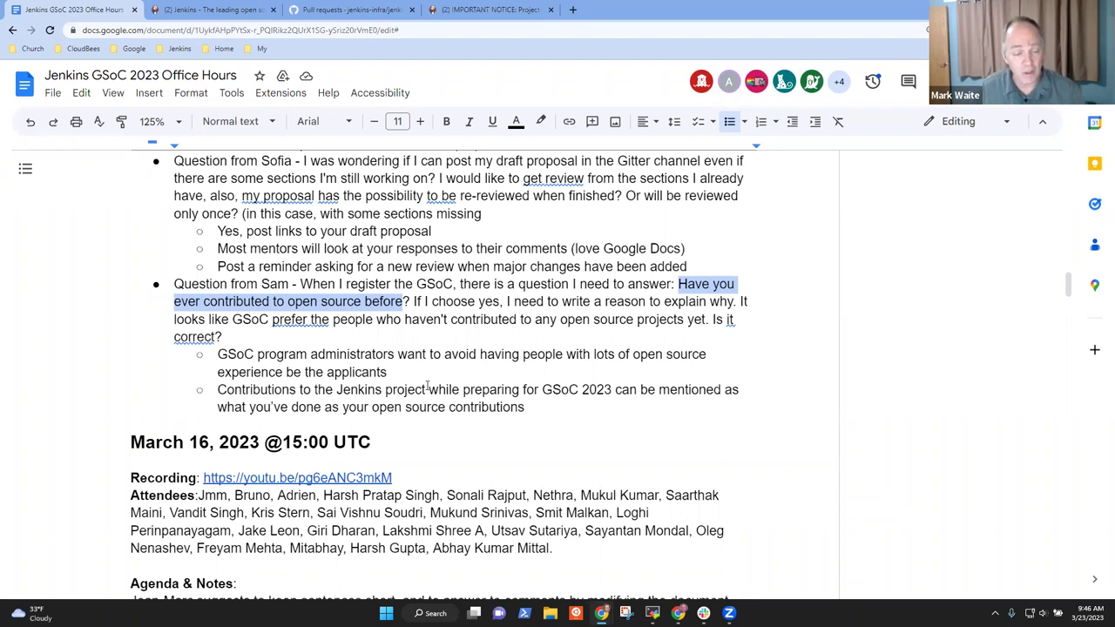
Add an empty top-level bullet after the last answer, just above the March 16 section
left_click(403, 319)
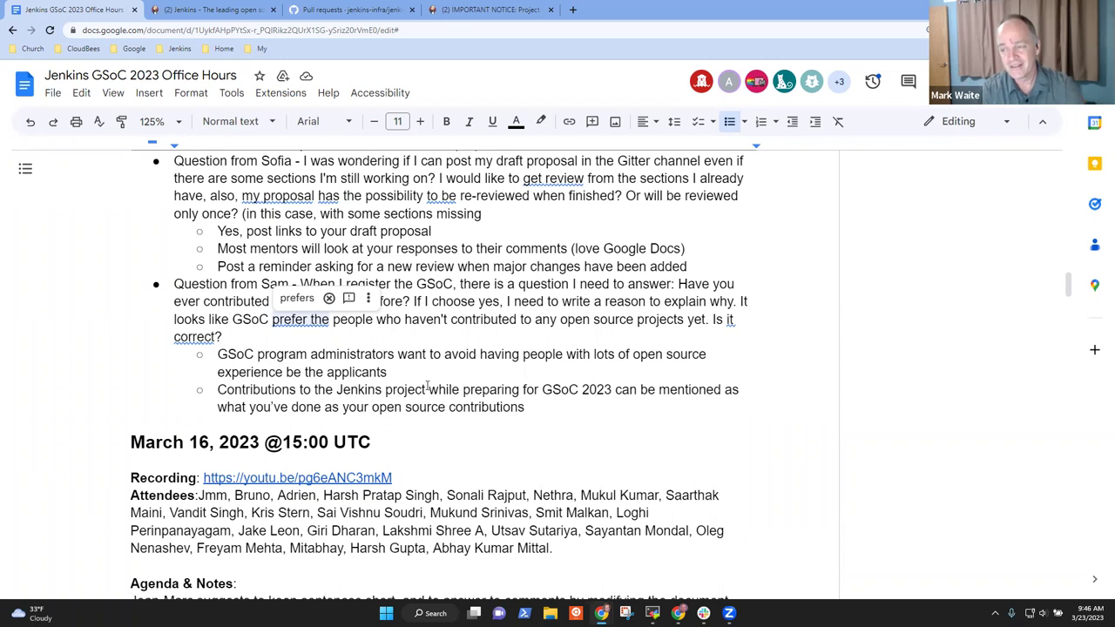
key("Down")
key("Down")
key("Down")
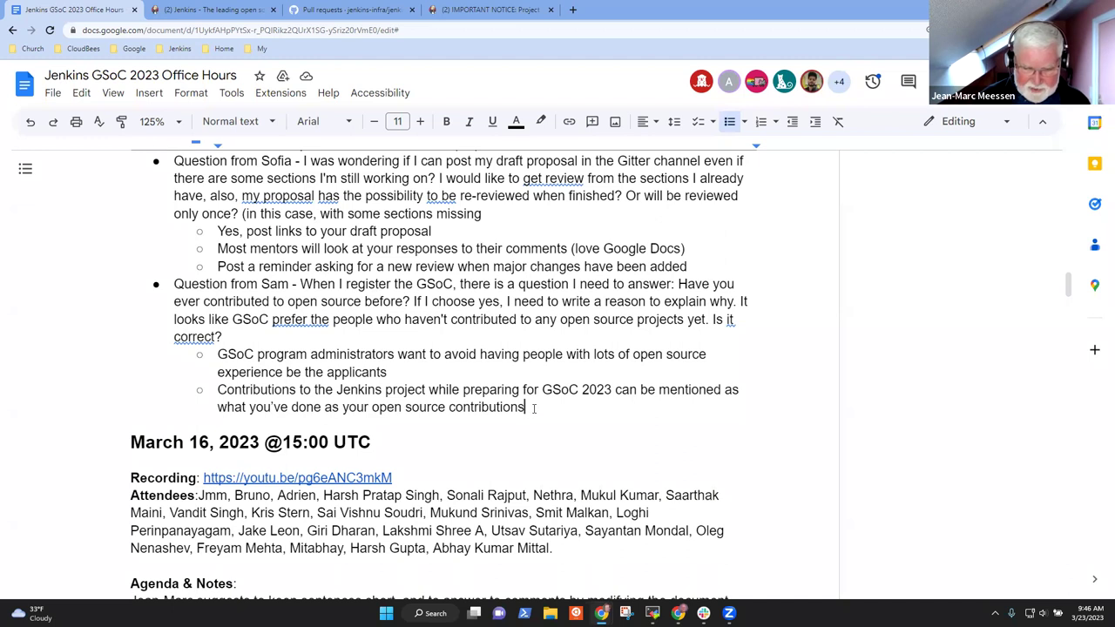
key("Return")
key("shift+Tab")
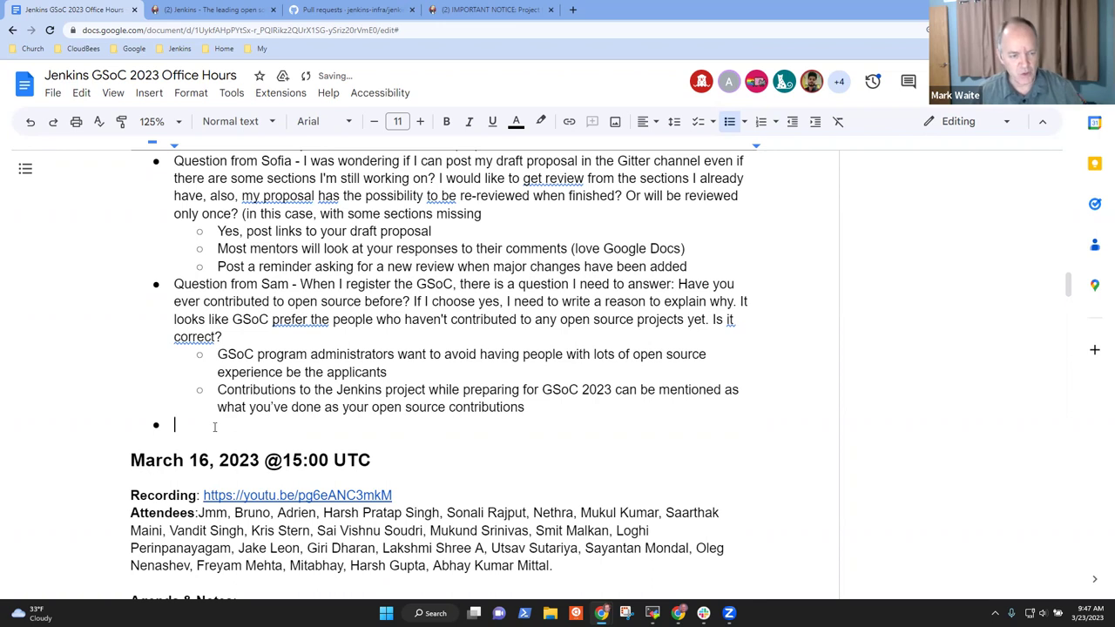
Enter the participant's pasted question about a great idea with limited domain experience, plus an empty answer sub-bullet
type("Que")
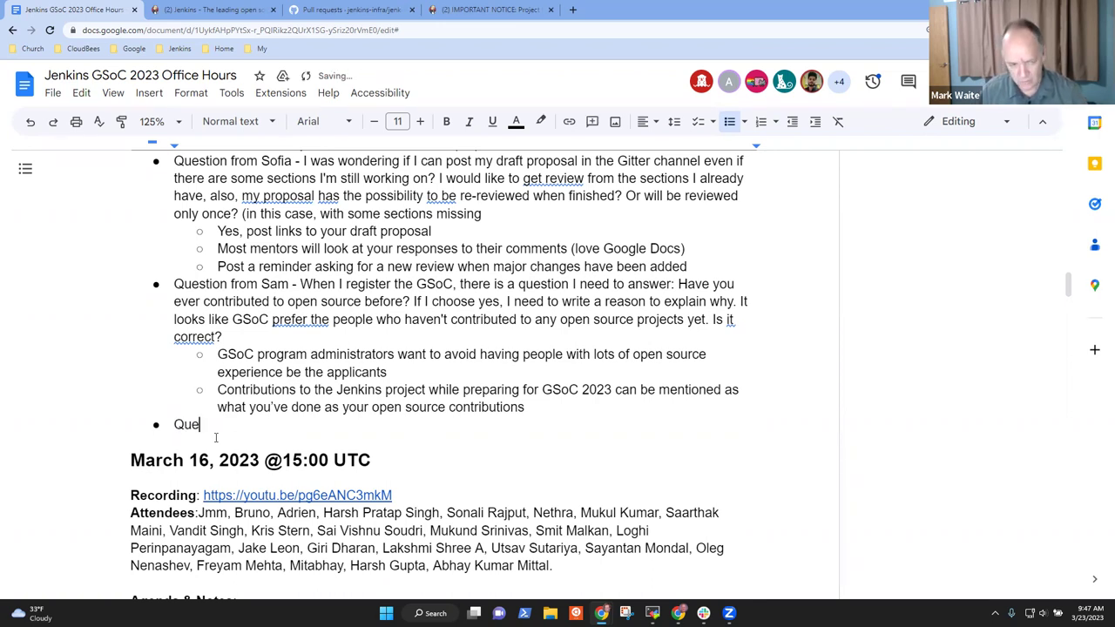
type("stion from Mukul -")
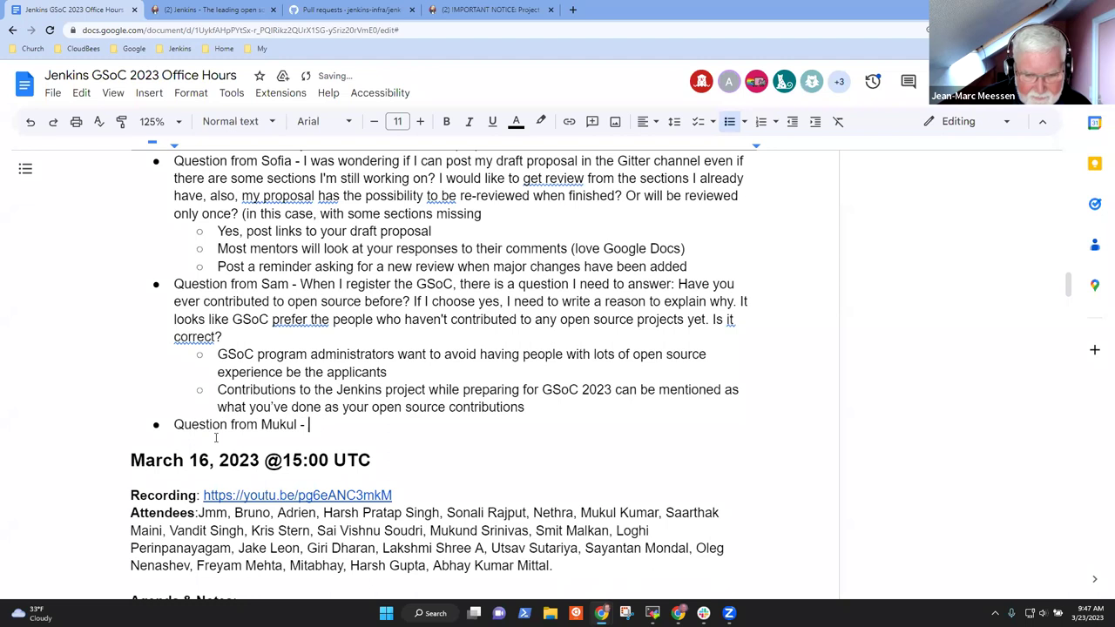
type("What do you think if my idea is great but I don't have enough experience in that domain. I mean I know Jenkins but there are few things I still have to learn. So will it be considered? And what about if my Idea is bit fuzzy because of less knowledge what will you think of that?")
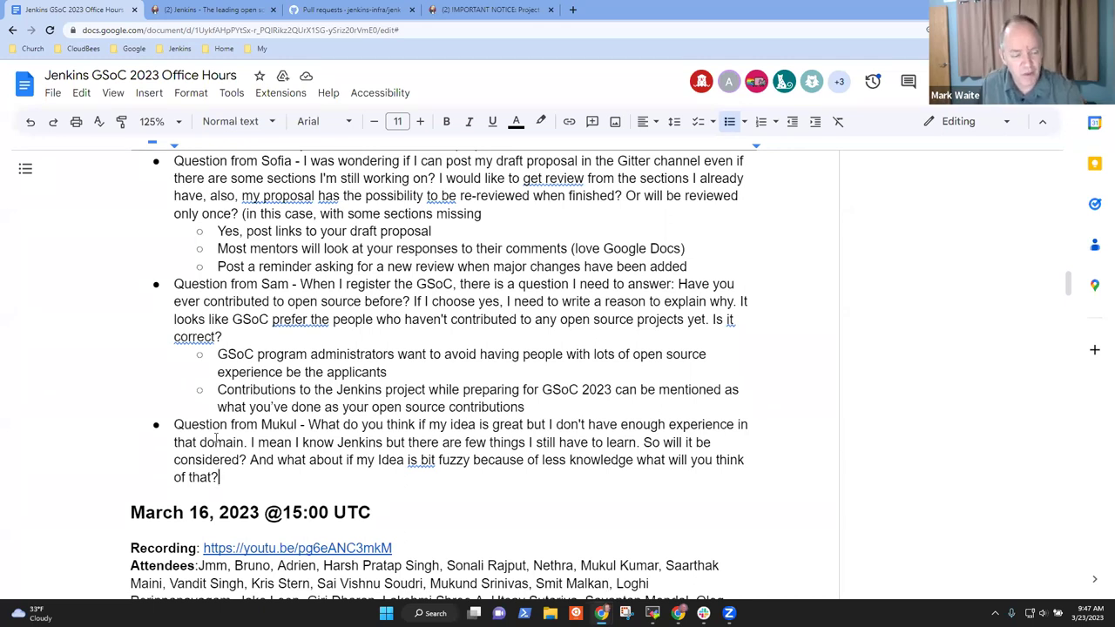
key("Return")
key("Tab")
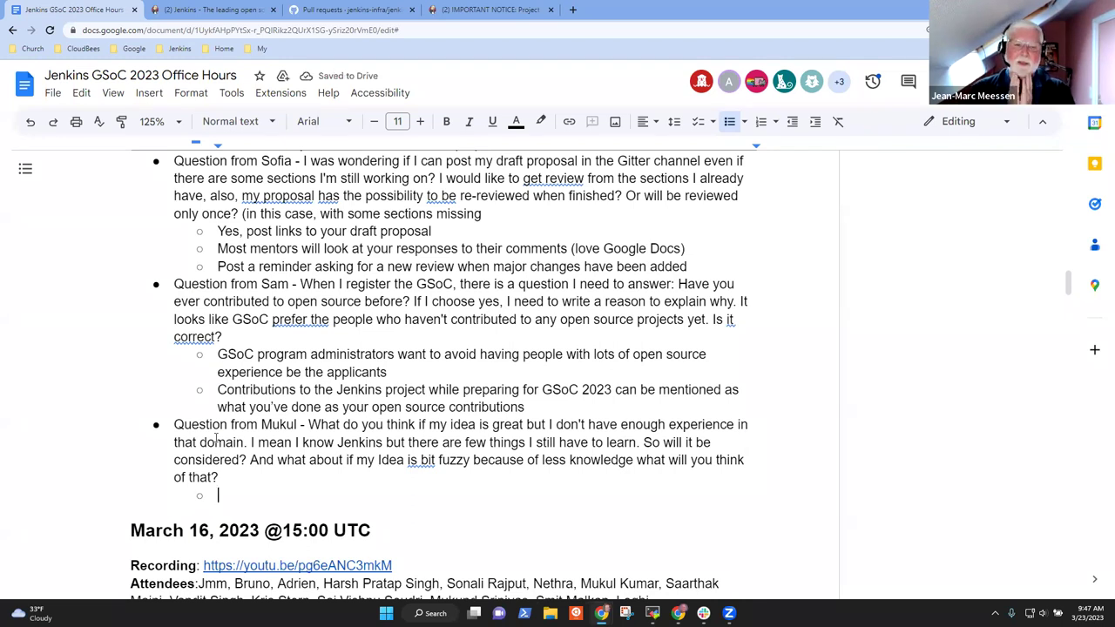
Answer 'General advice - Jenkins project will choose people with the best ability to complete the project successfully'
scroll(435, 307, "down", 3)
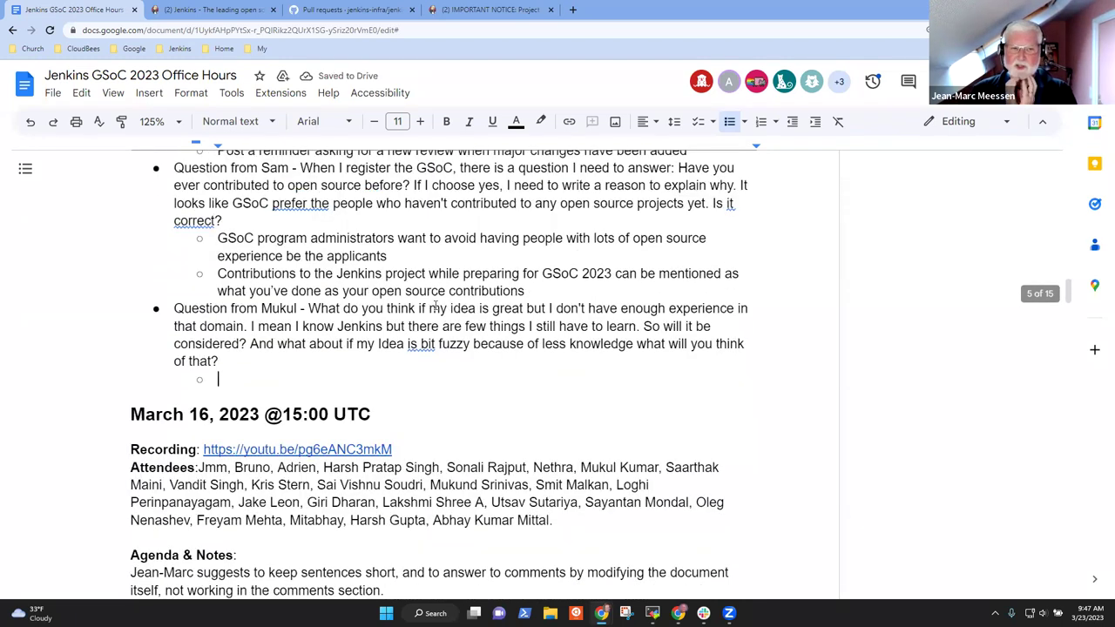
type("General advice")
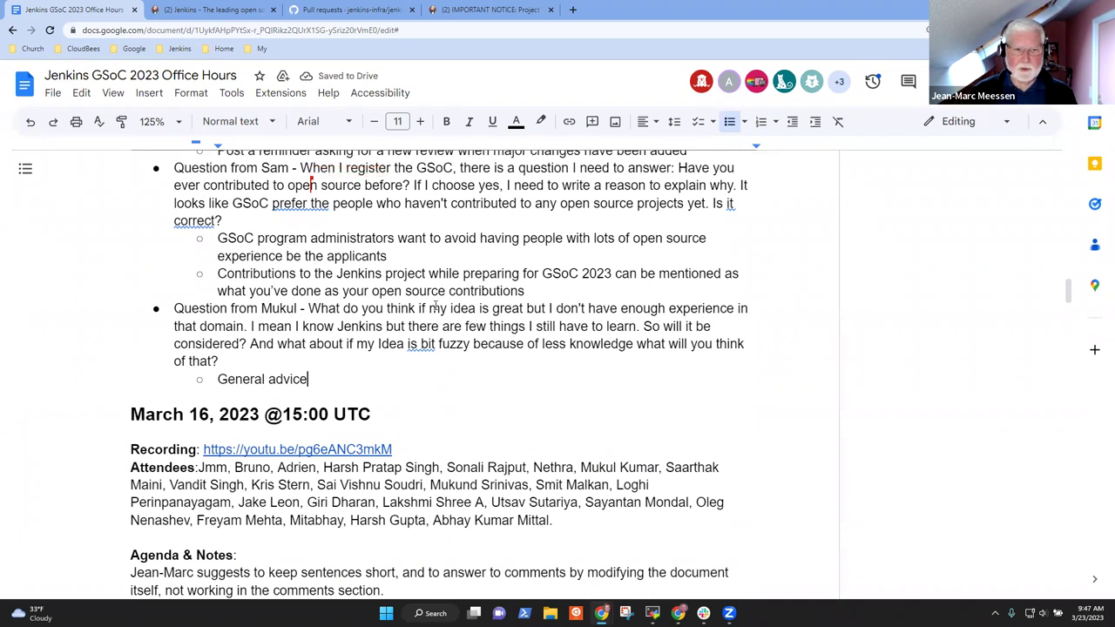
type(" - Jenk")
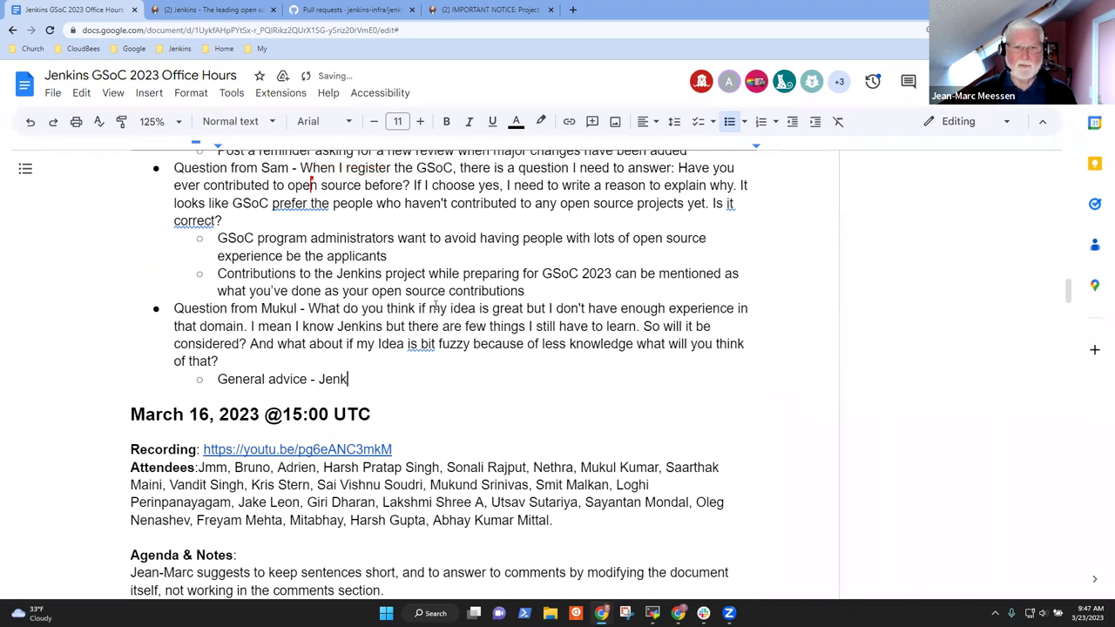
type("ins project will ch")
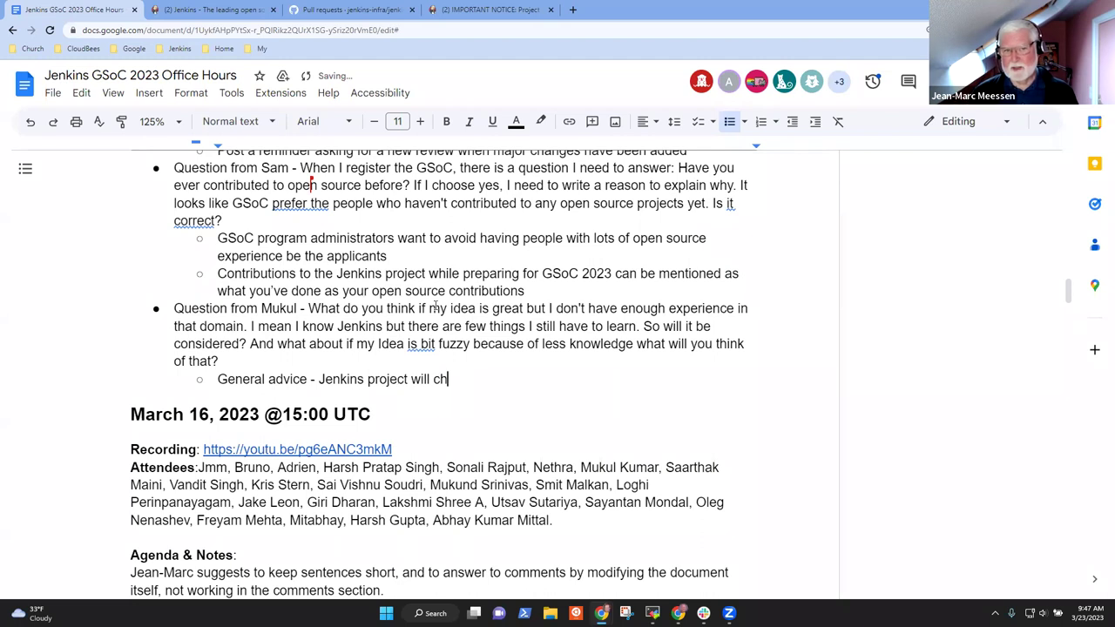
type("oose people with t")
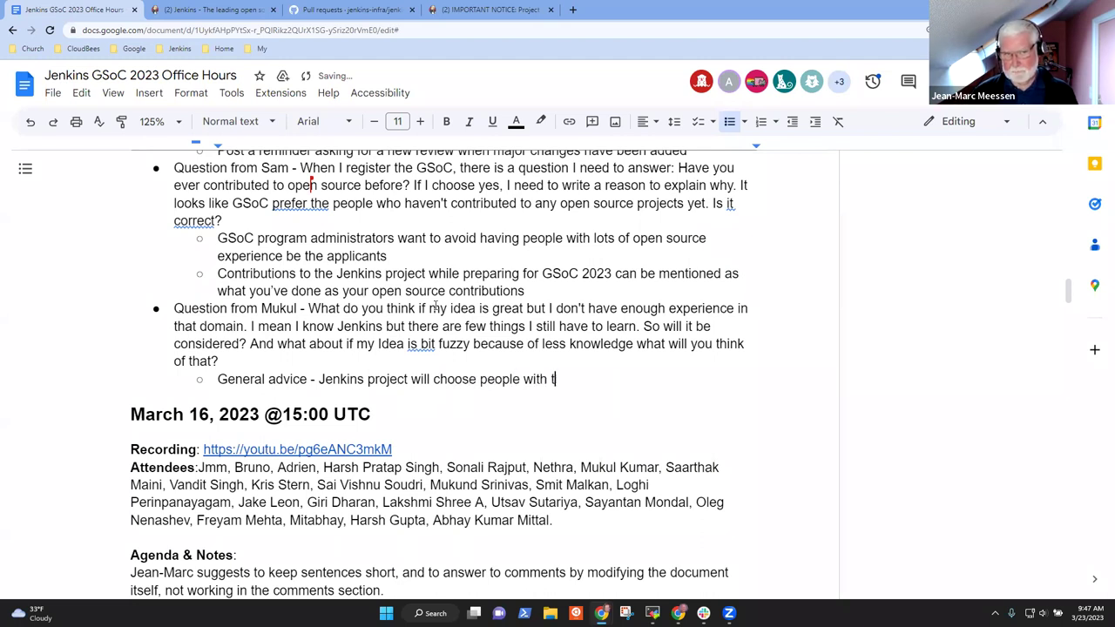
type("he best ability ")
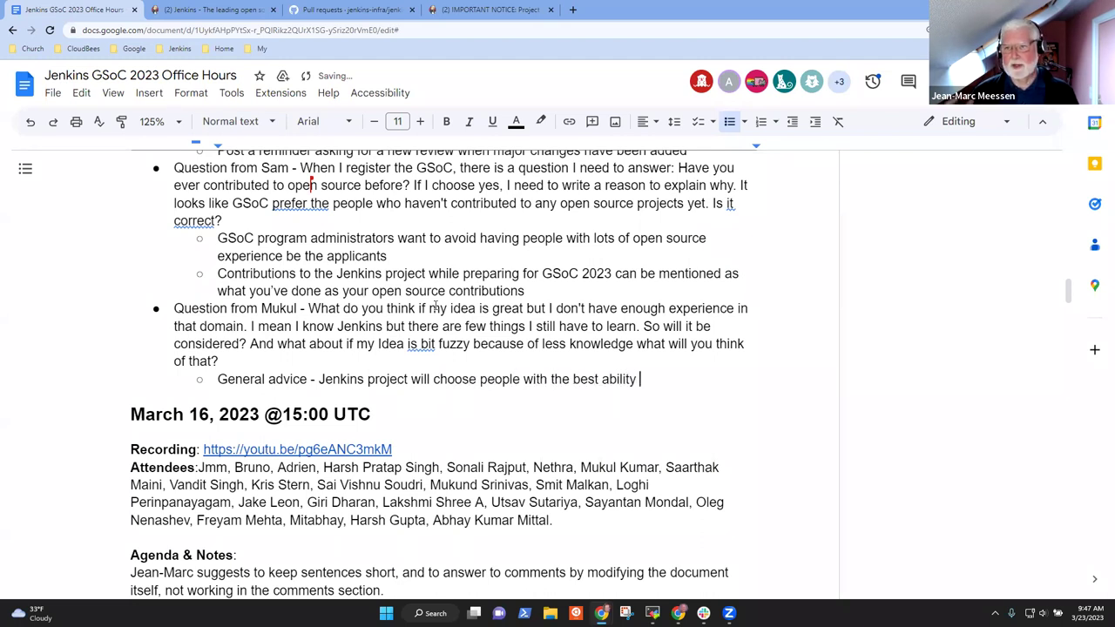
type("to reach the e")
key("BackSpace")
key("BackSpace")
key("BackSpace")
key("BackSpace")
type("he end")
key("BackSpace")
key("BackSpace")
key("BackSpace")
key("BackSpace")
key("BackSpace")
key("BackSpace")
key("BackSpace")
key("BackSpace")
key("BackSpace")
key("BackSpace")
key("BackSpace")
key("BackSpace")
key("BackSpace")
type("copm")
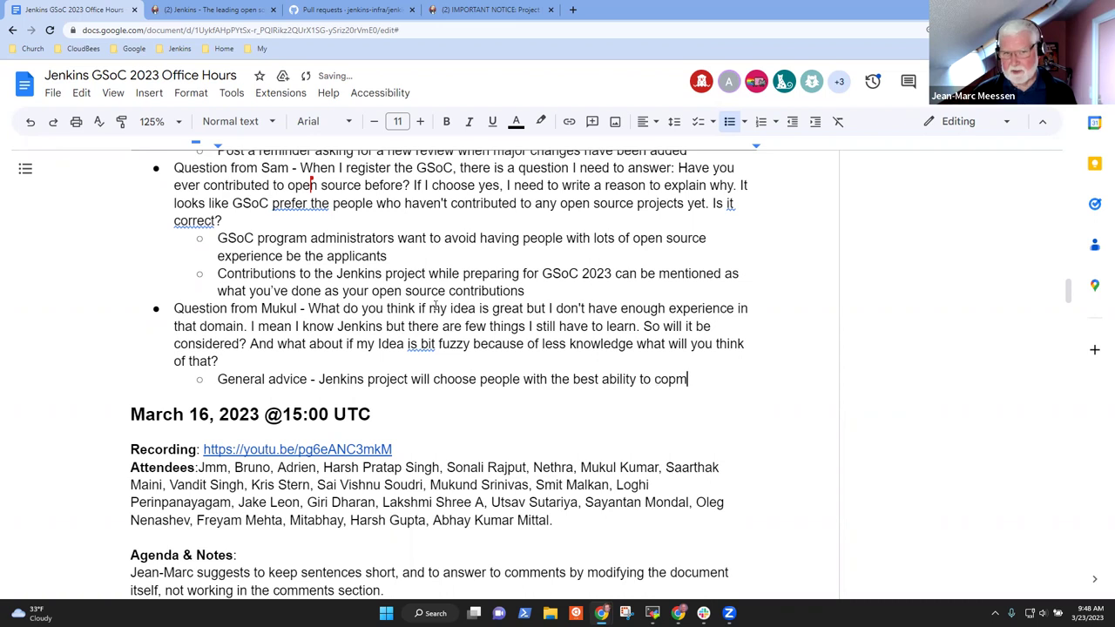
key("BackSpace")
key("BackSpace")
key("BackSpace")
key("BackSpace")
type("complete the project successfuly")
key("BackSpace")
key("BackSpace")
key("BackSpace")
type("ully")
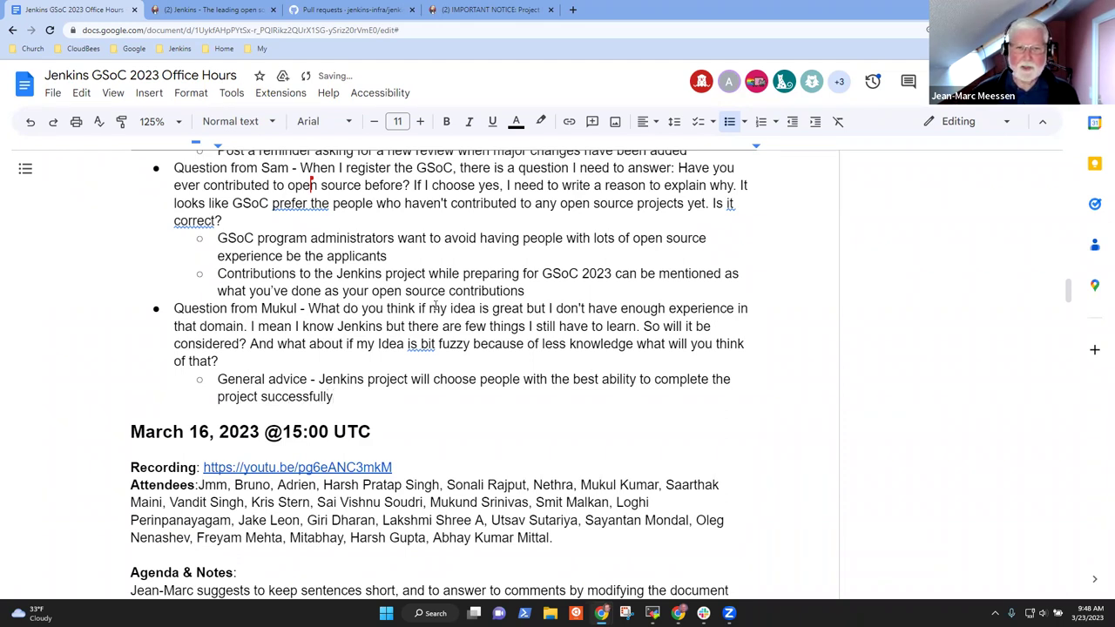
key("Return")
key("Tab")
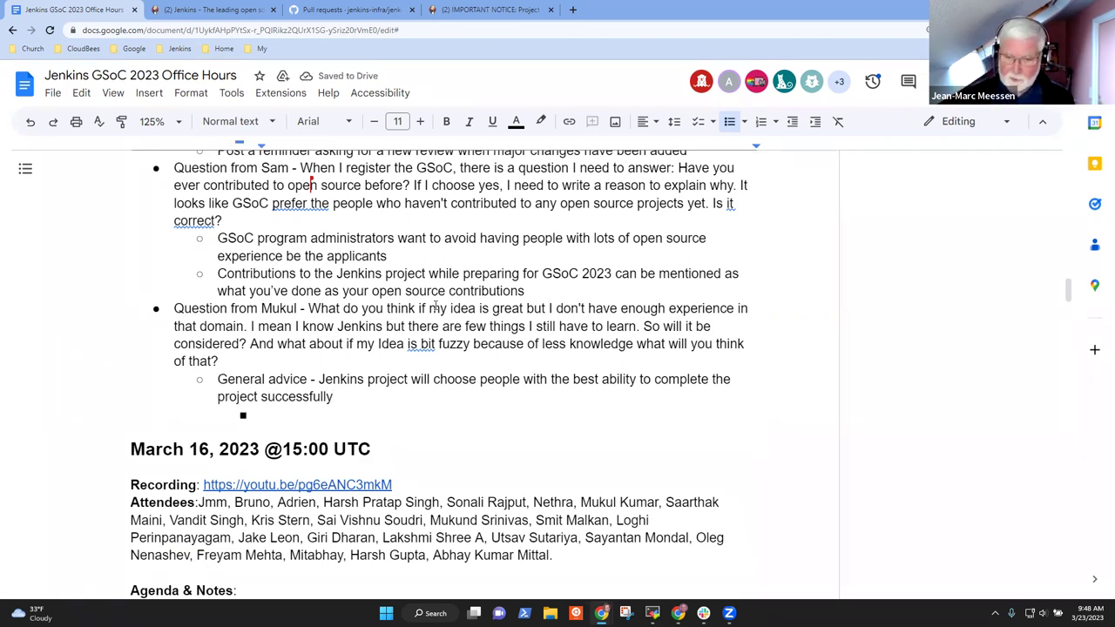
Add the point 'OK if your understanding is fuzzy and incomplete, try it, learn from it, use it'
type("OK if ")
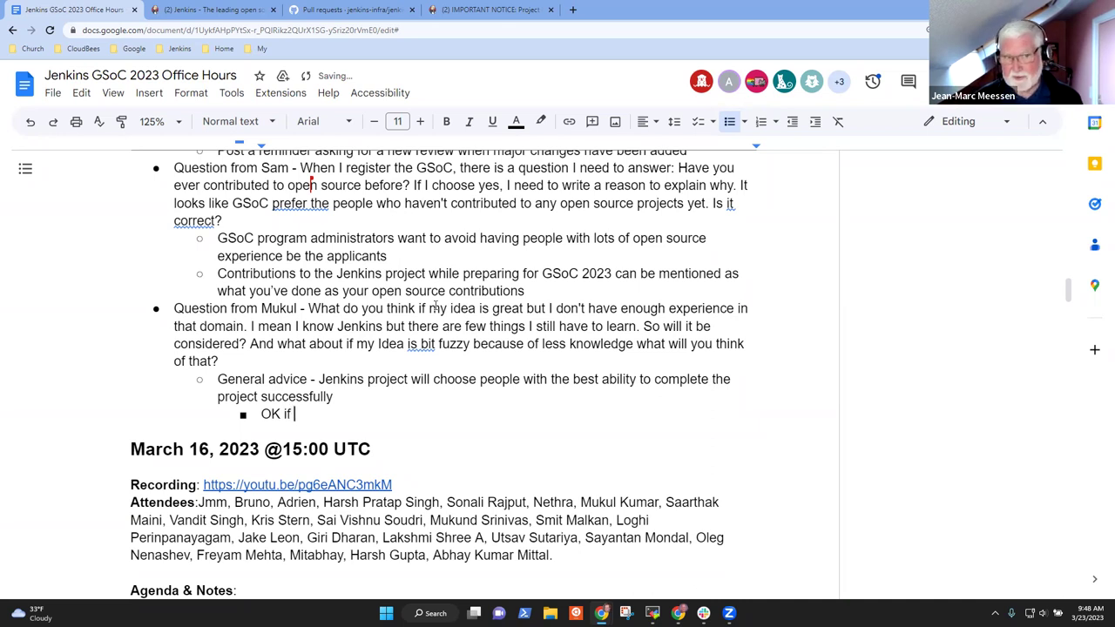
type("your understandi")
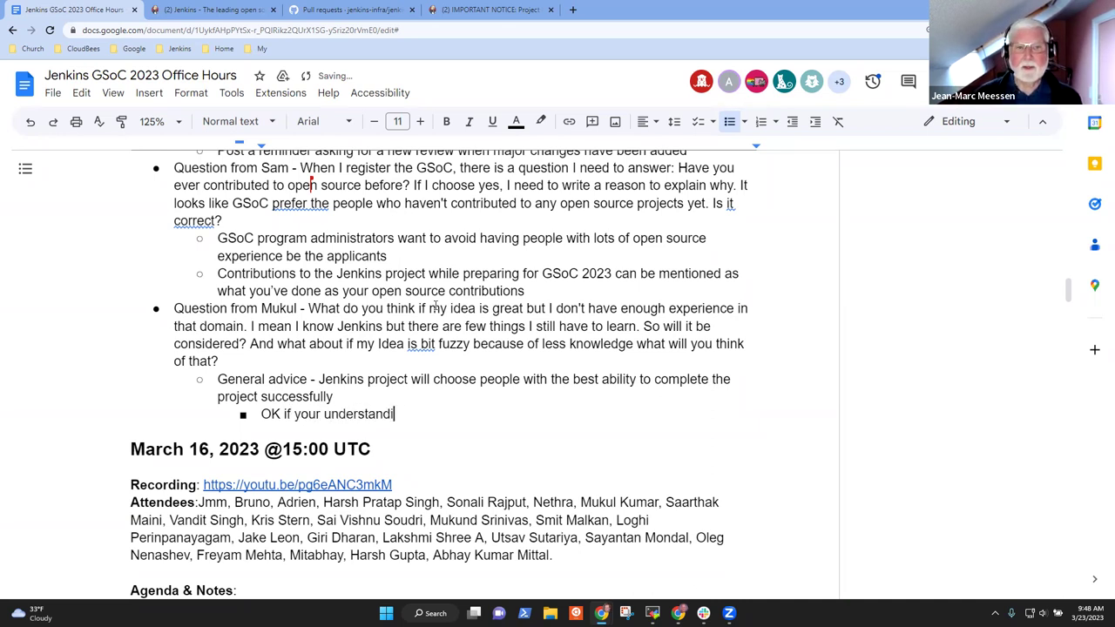
type("ng is fuzzy and imp")
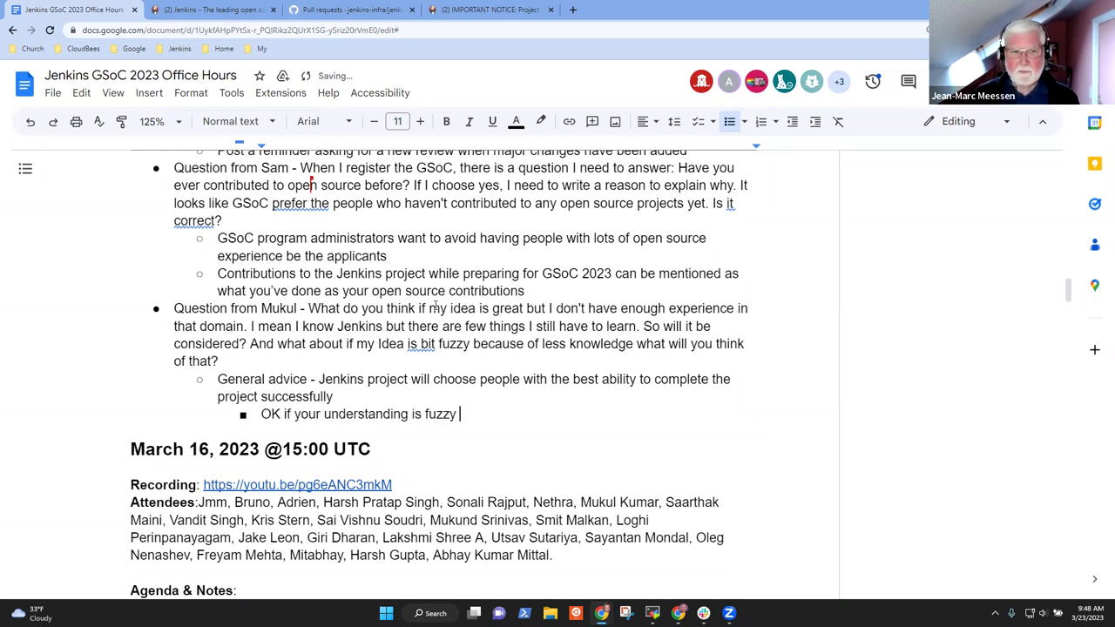
key("BackSpace")
key("BackSpace")
type("ncomplete")
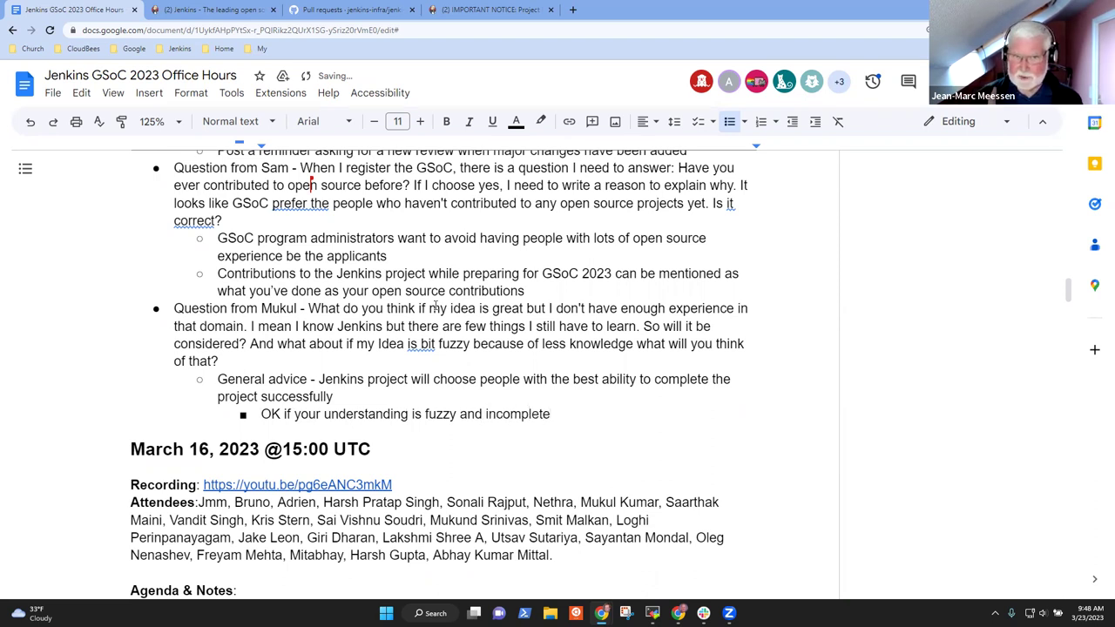
type(", try it")
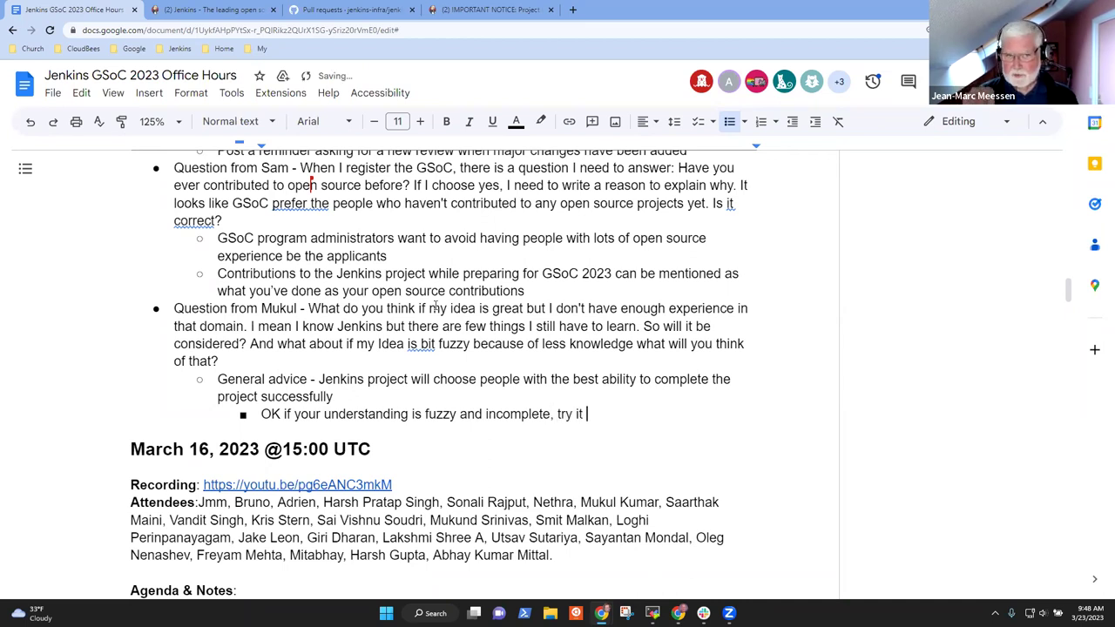
type(", learn from ")
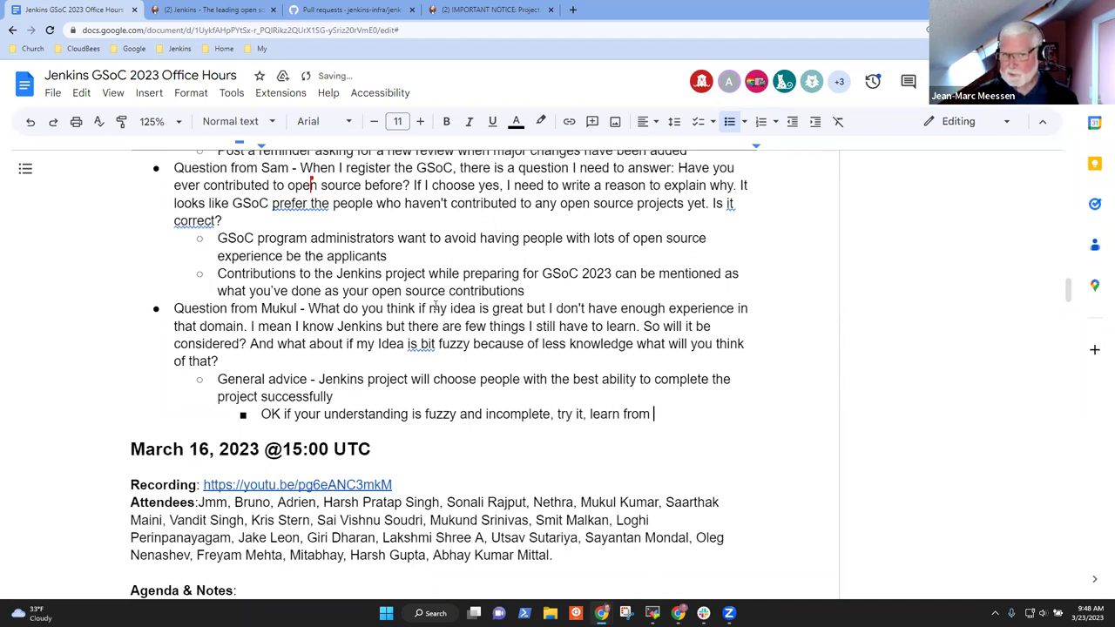
type("it, use what your")
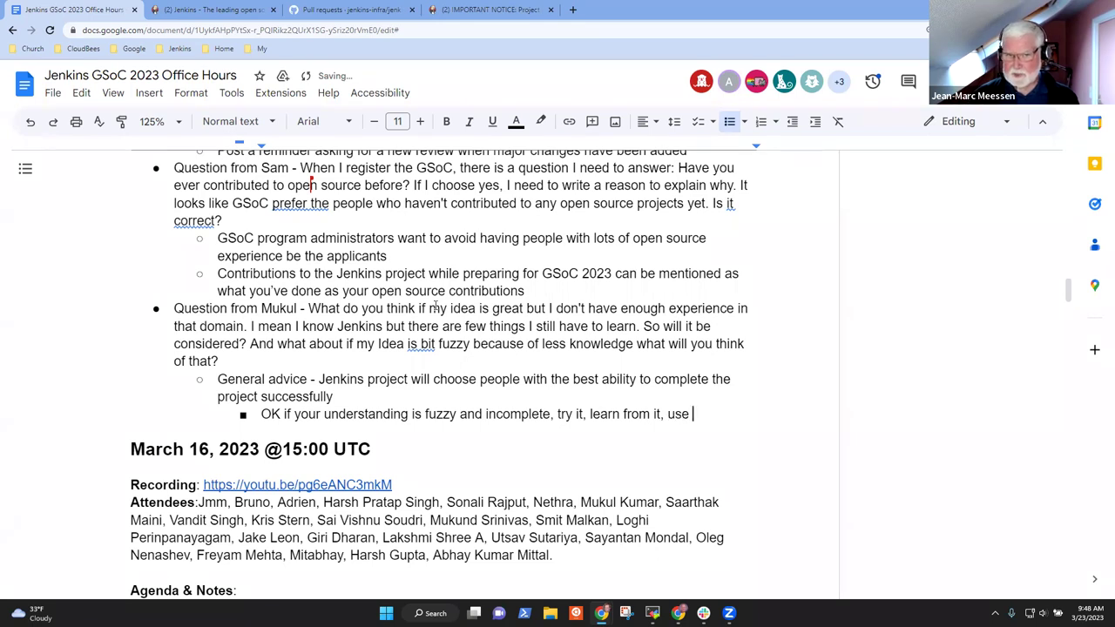
key("BackSpace")
key("BackSpace")
key("BackSpace")
key("BackSpace")
key("BackSpace")
key("BackSpace")
key("BackSpace")
key("BackSpace")
key("BackSpace")
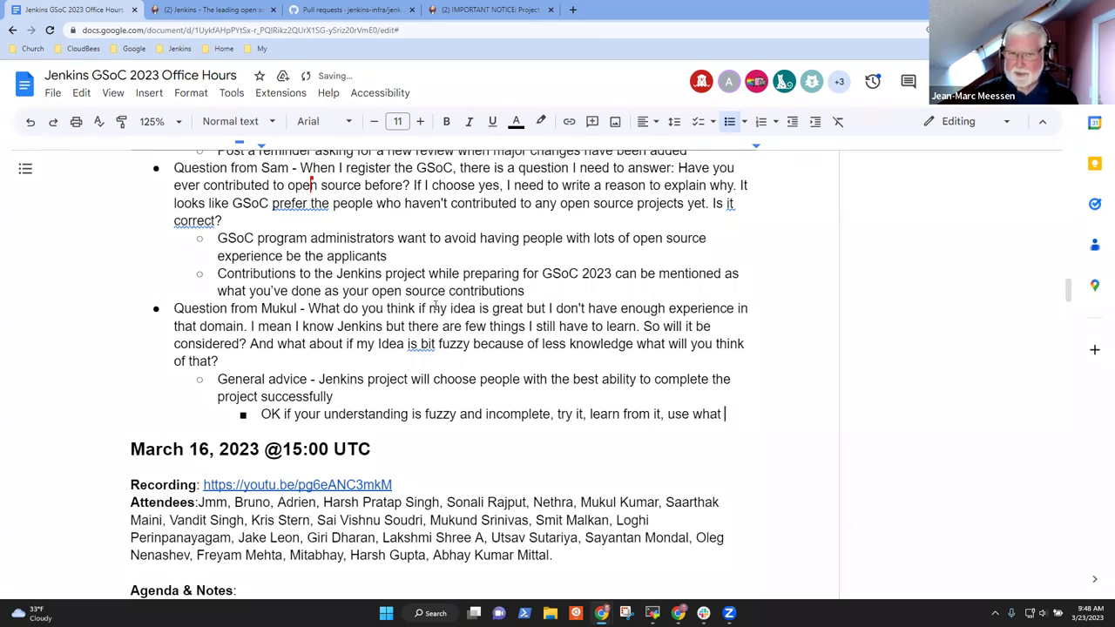
type("your")
key("BackSpace")
key("BackSpace")
key("BackSpace")
key("BackSpace")
key("BackSpace")
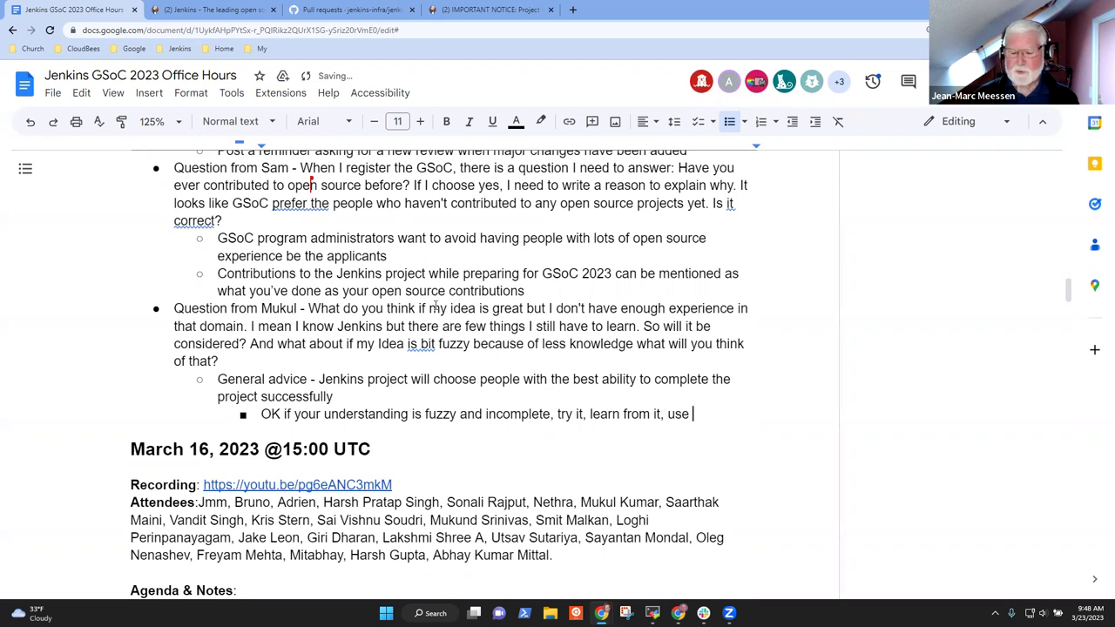
type("it")
Add the point 'If not selected this year, continue learning, growing, and apply again in future'
key("Return")
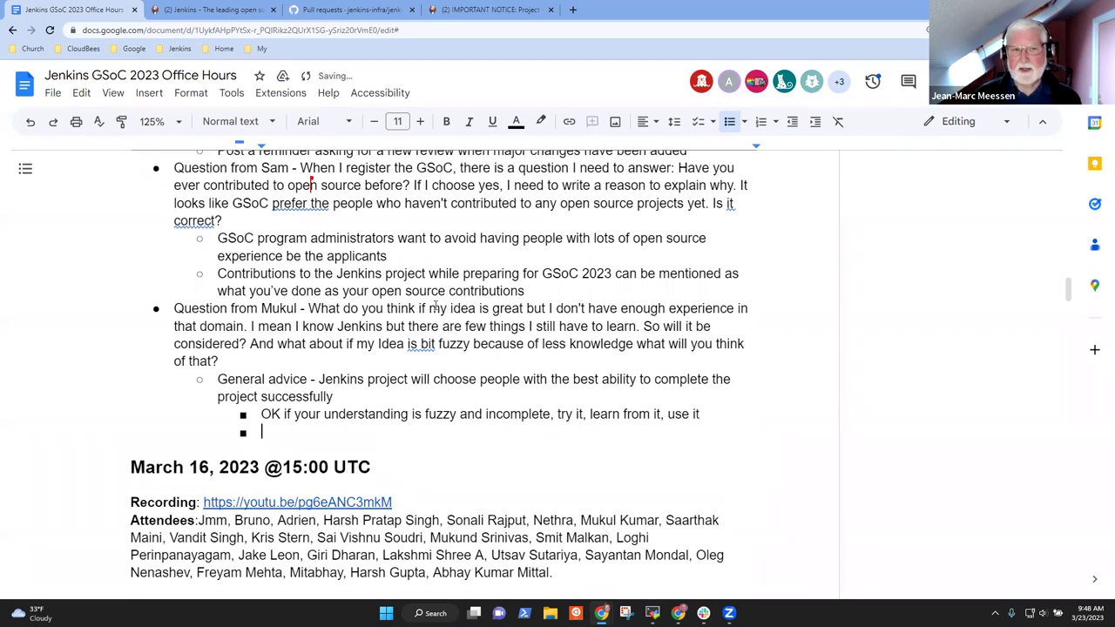
type("If not ")
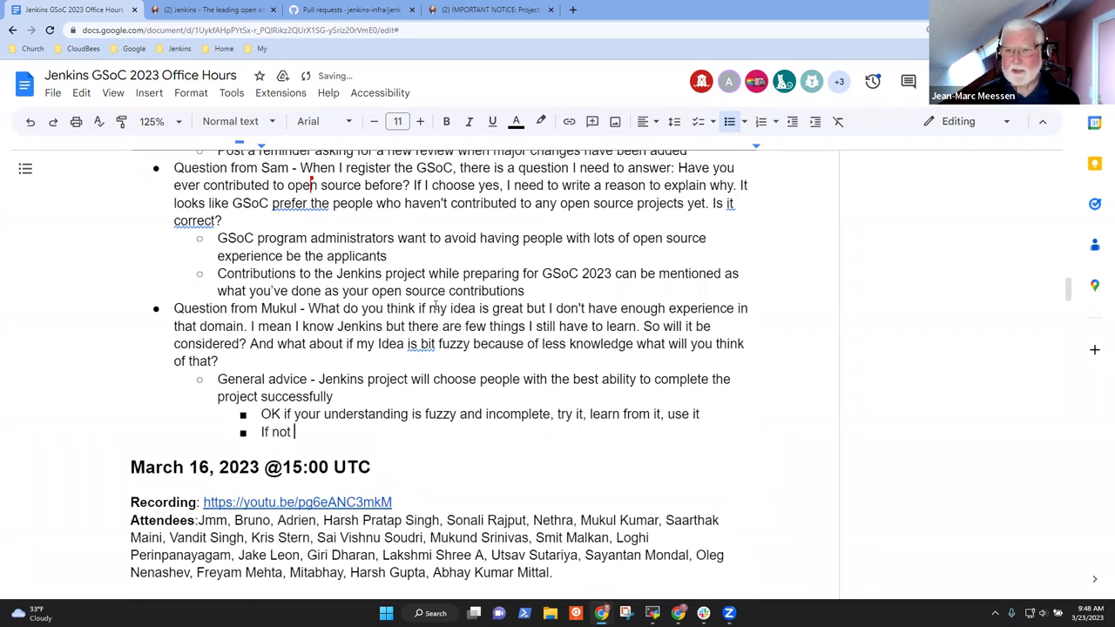
type("selected ")
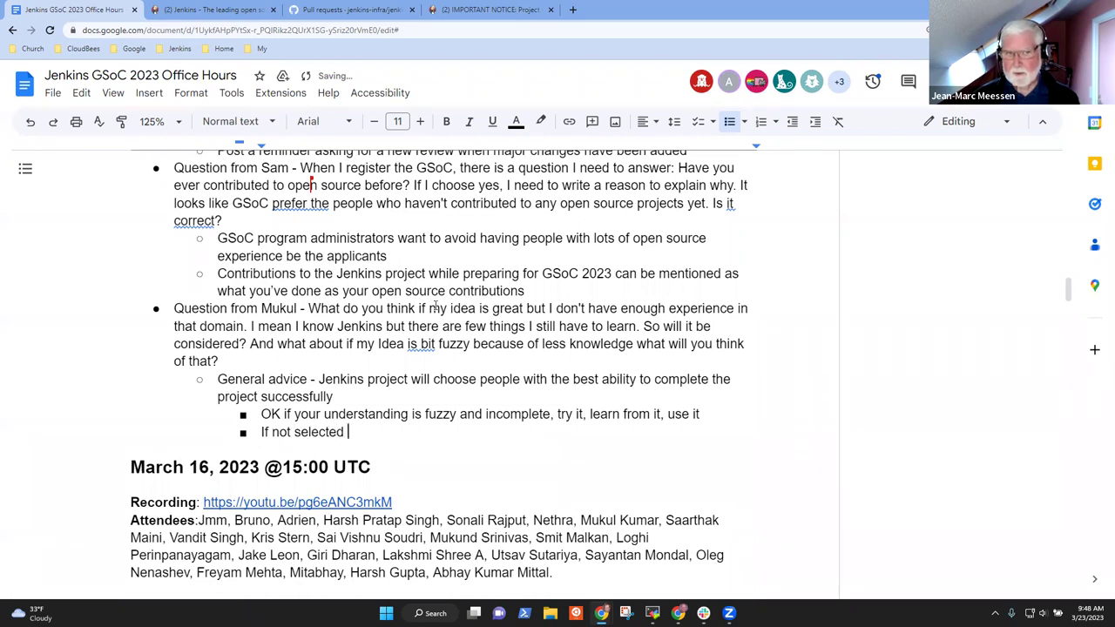
type("this year, cont")
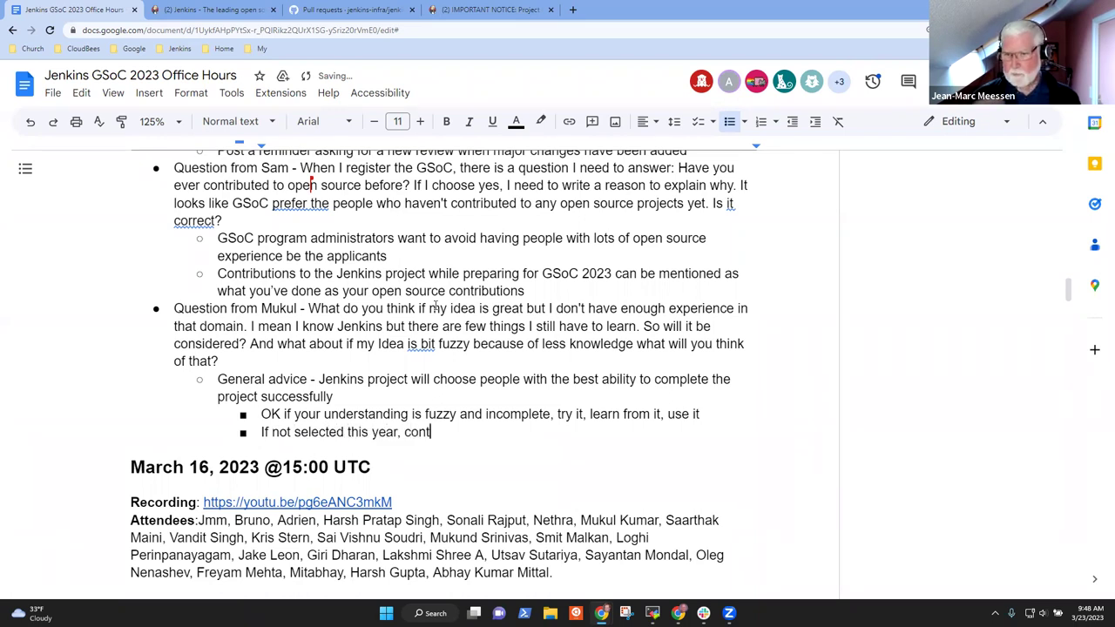
type("inue learning")
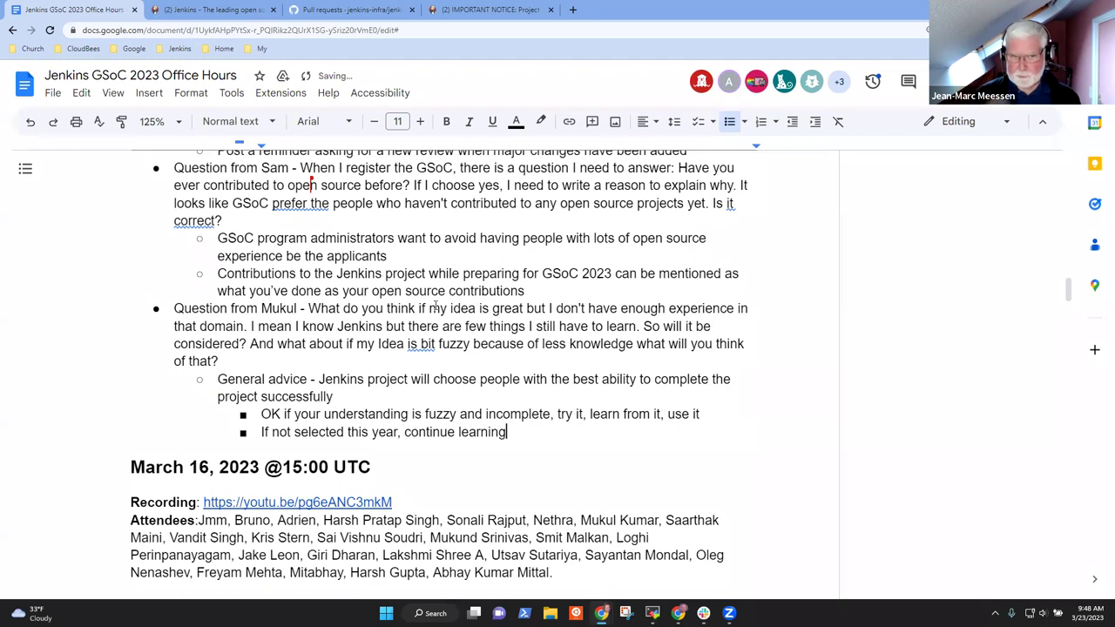
type(", growing,")
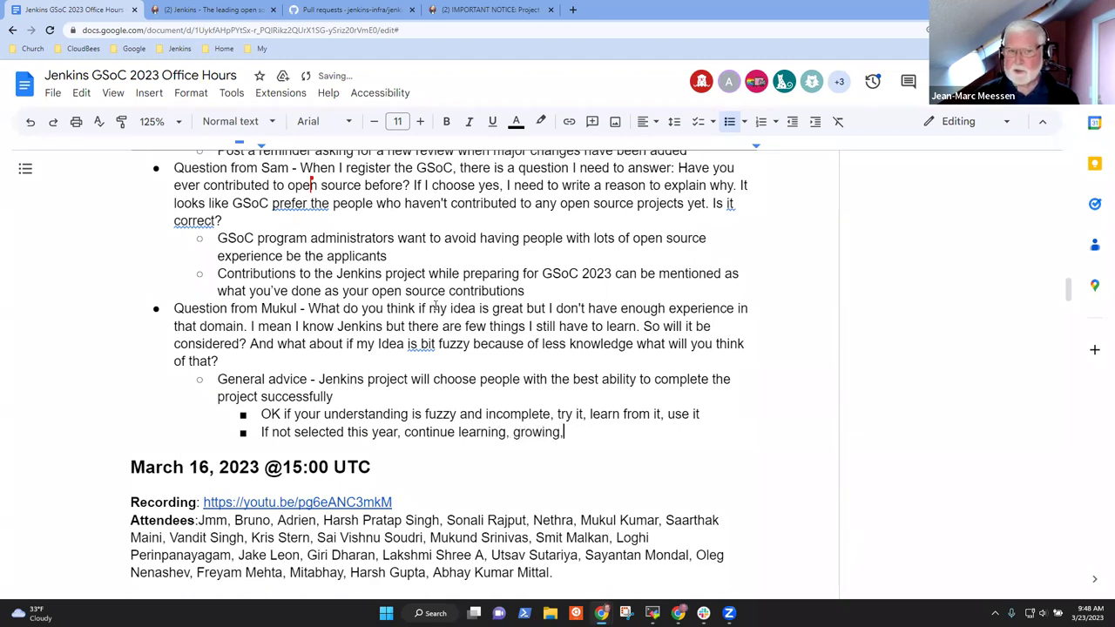
type(" and app")
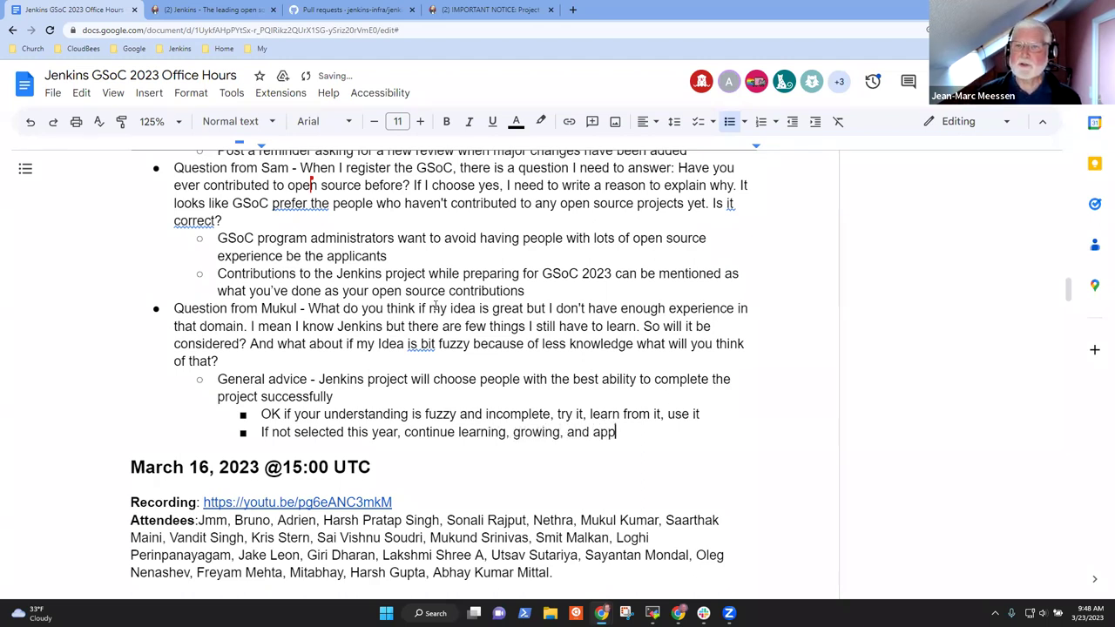
type("ly again")
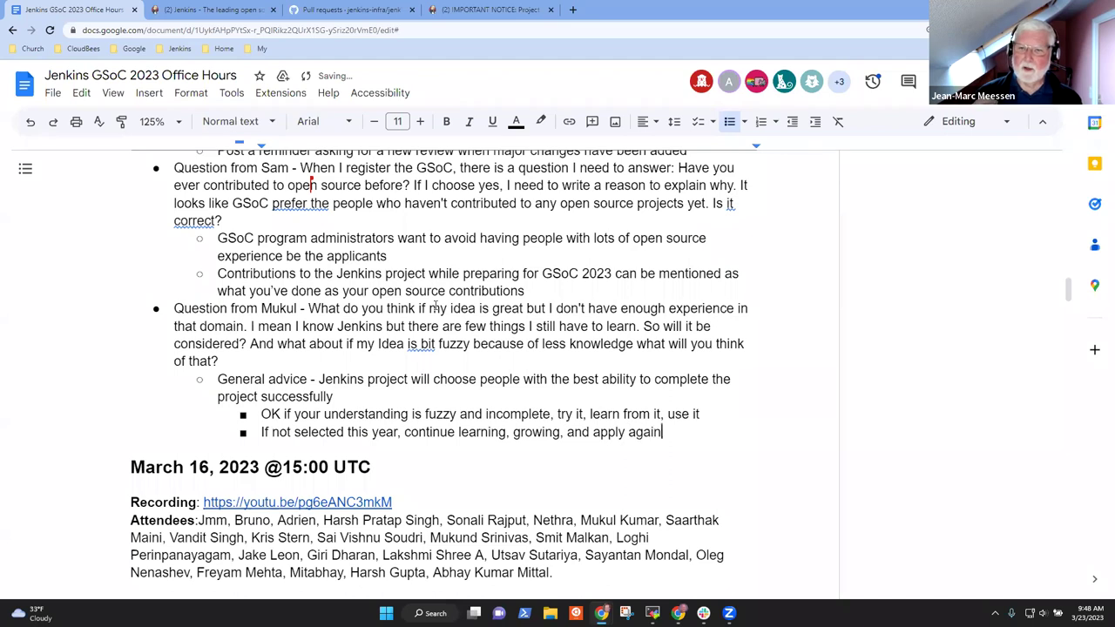
type(" next")
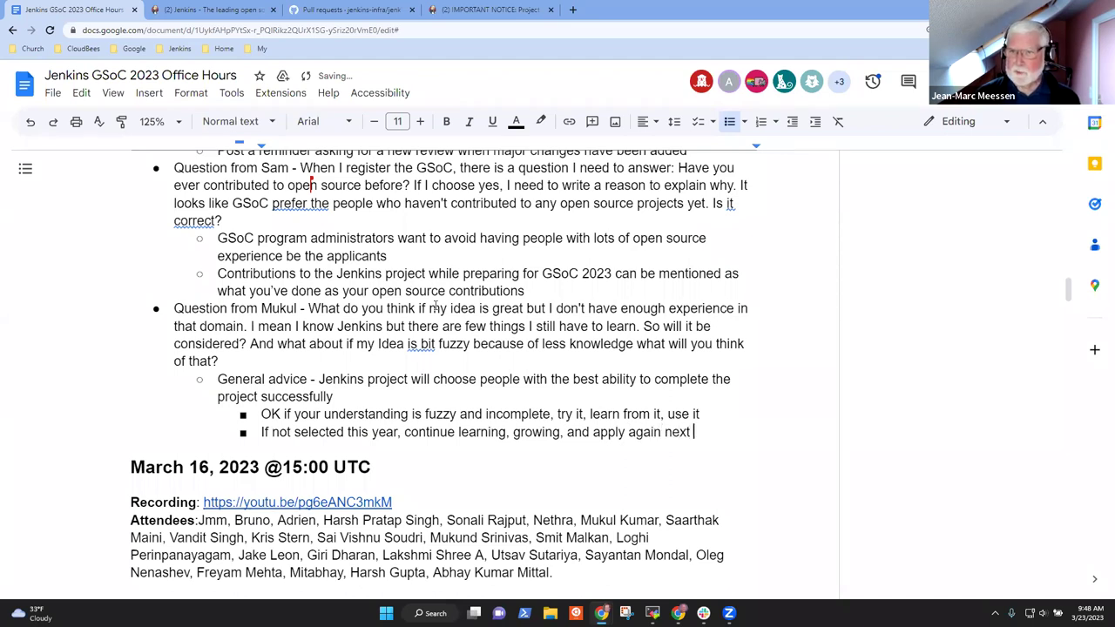
key("BackSpace")
key("BackSpace")
key("BackSpace")
key("BackSpace")
key("BackSpace")
type("in future")
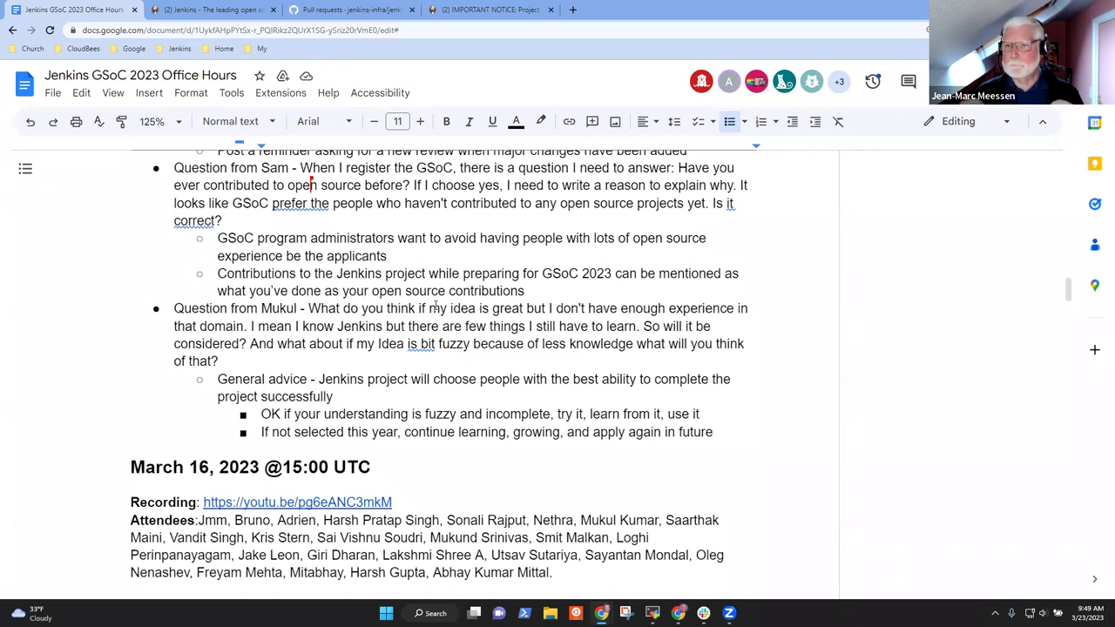
Add a third nested point starting 'Exercise the tasks, do the work so that you learn'
key("Return")
key("shift+Tab")
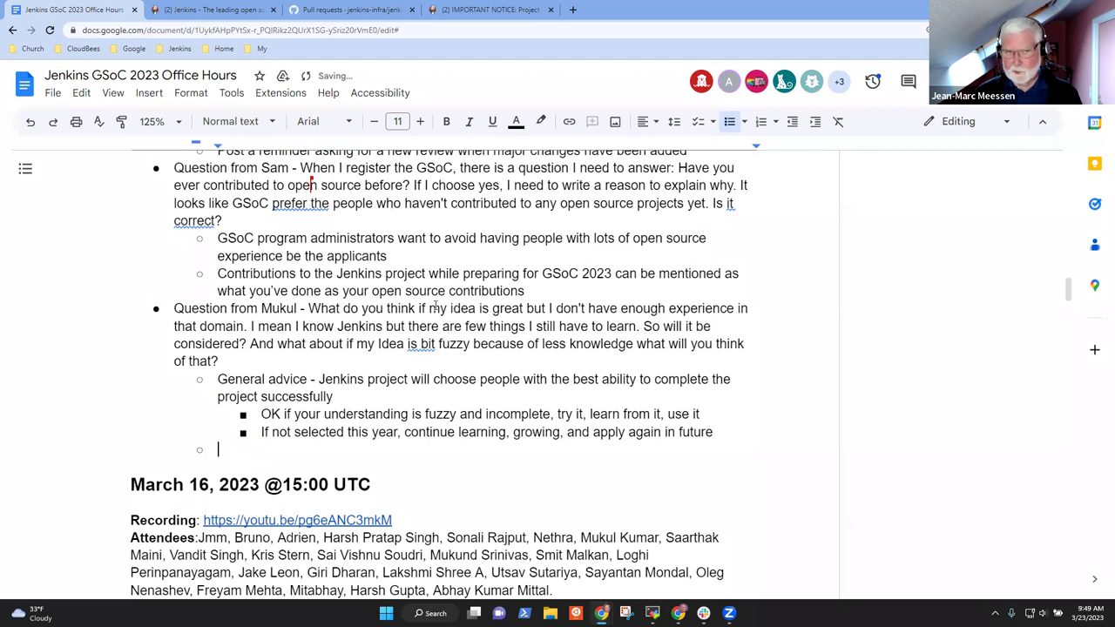
key("Tab")
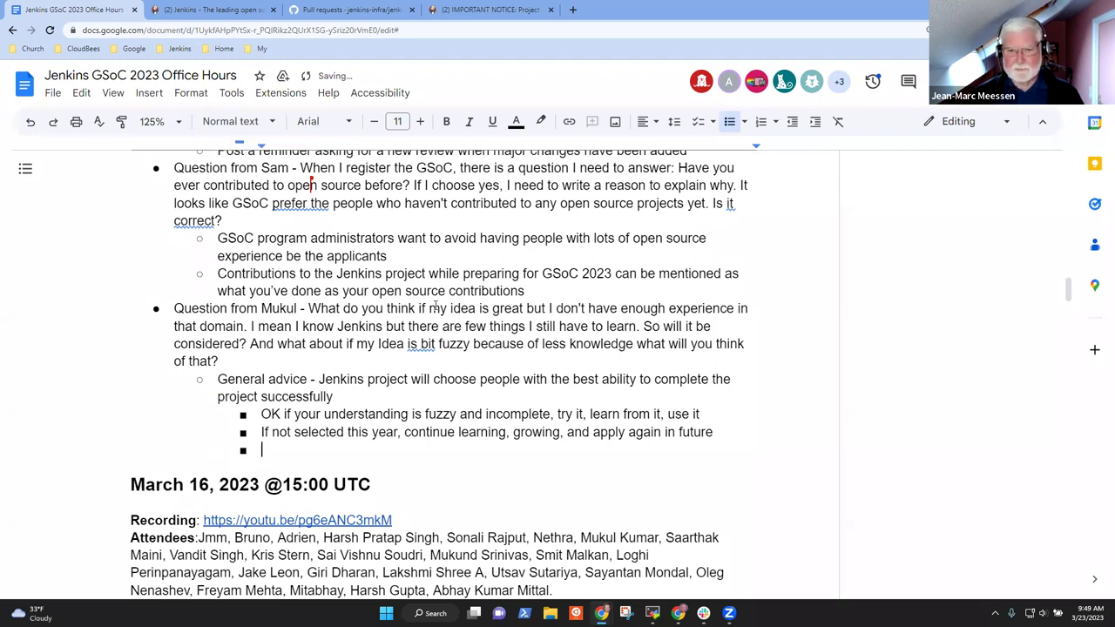
type("Exercise")
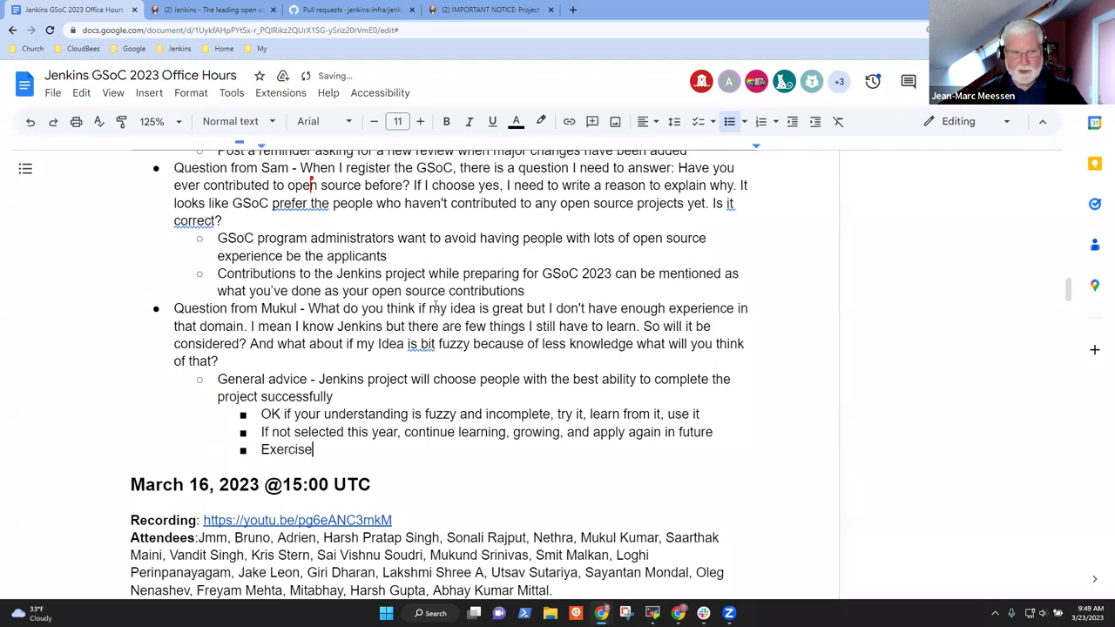
type("s")
key("BackSpace")
type(",")
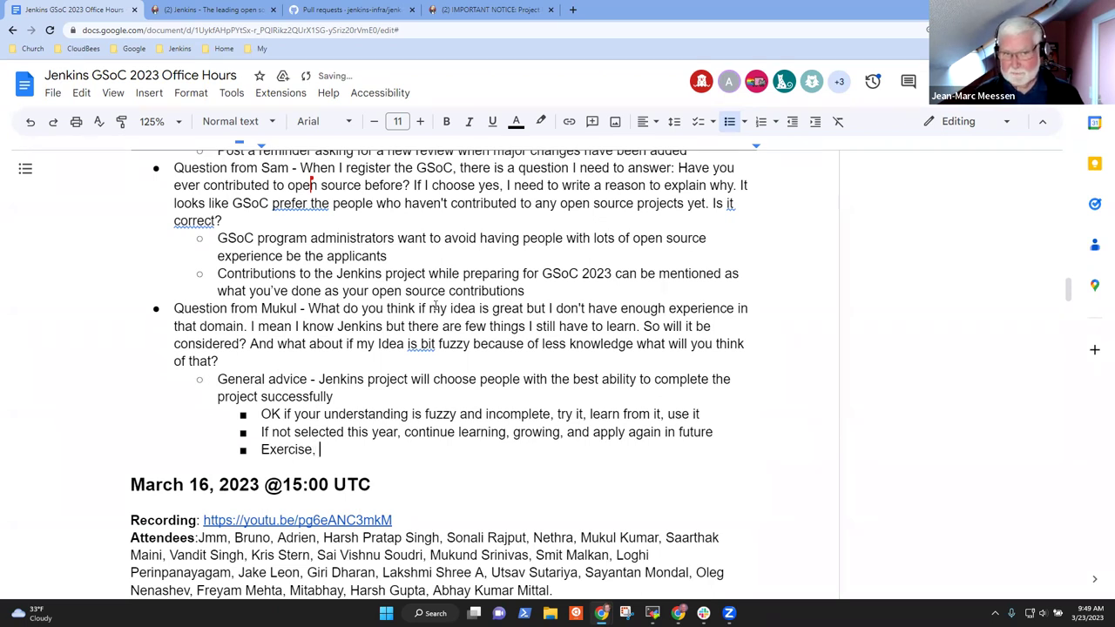
key("BackSpace")
key("BackSpace")
type("the t")
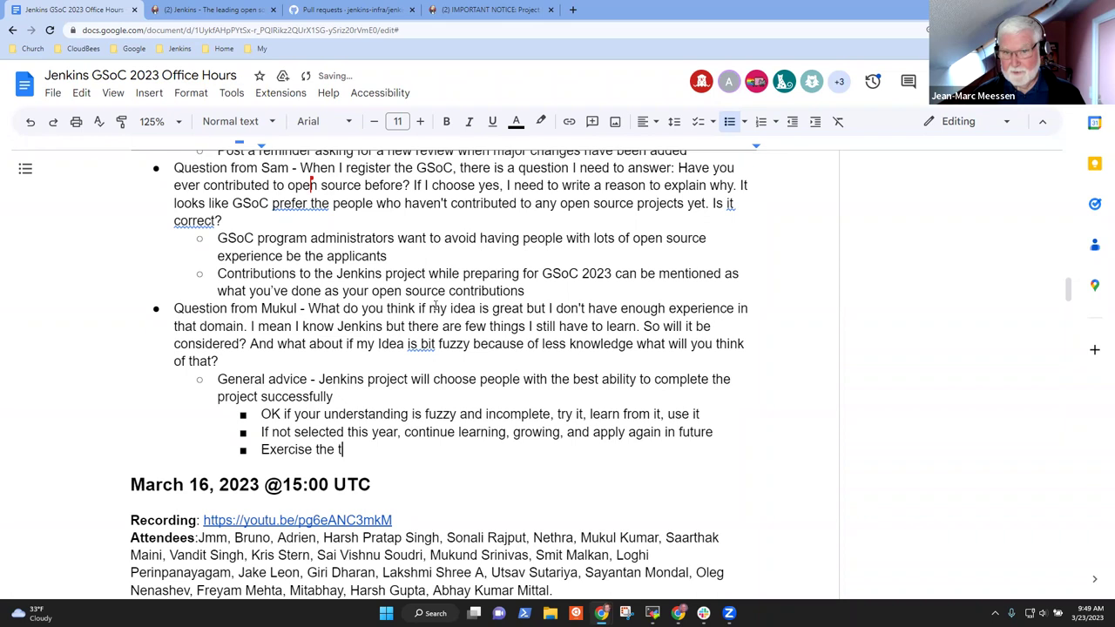
type("asks, do the wor")
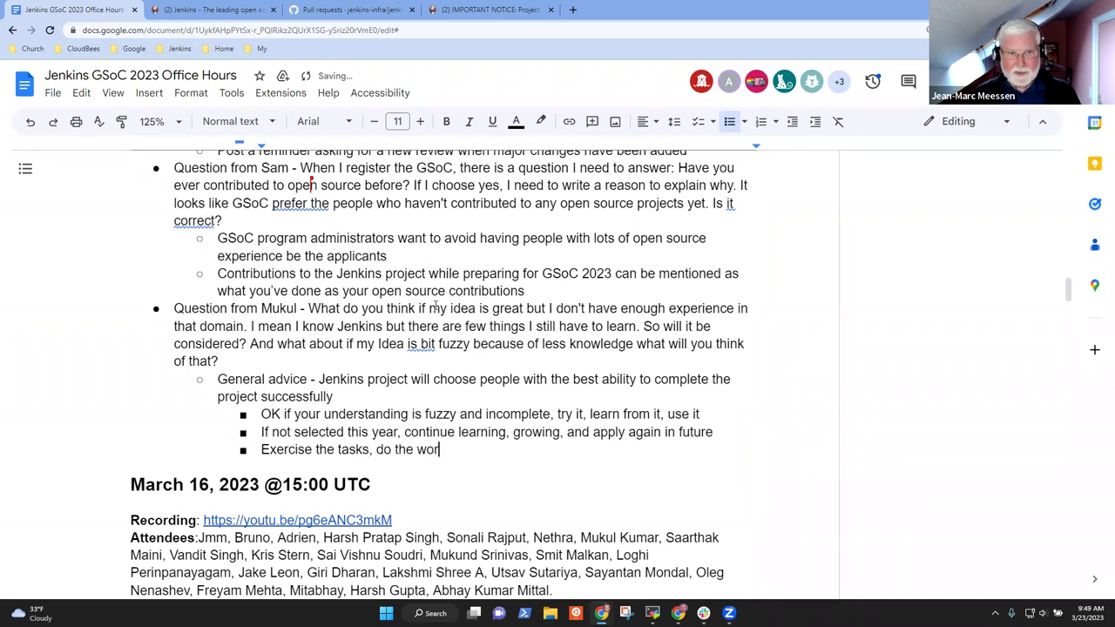
type("k so that")
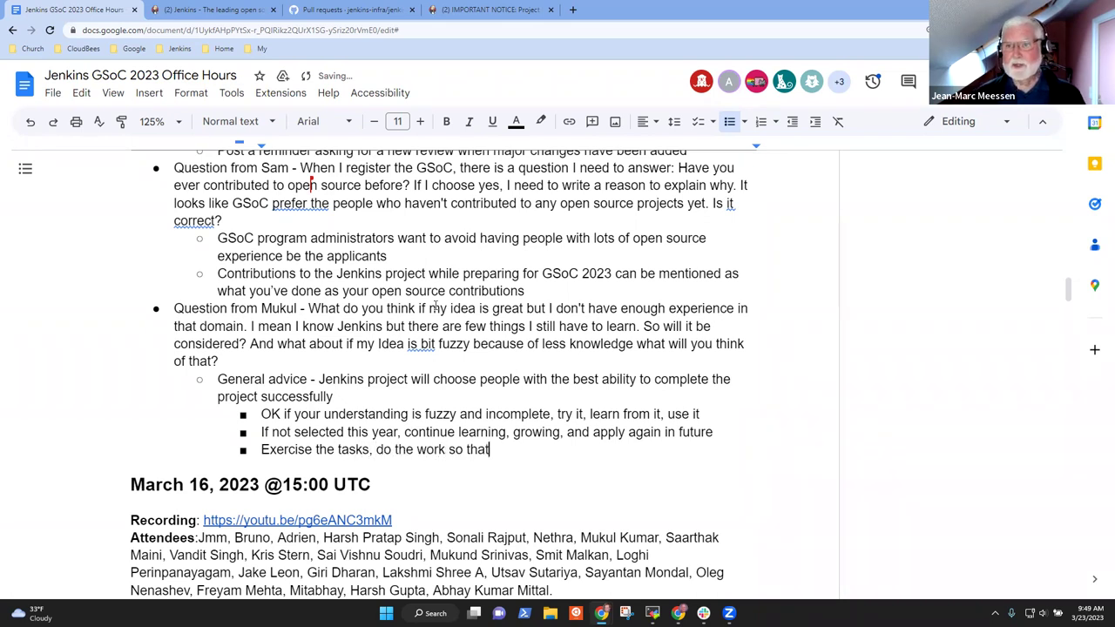
type(" you learn")
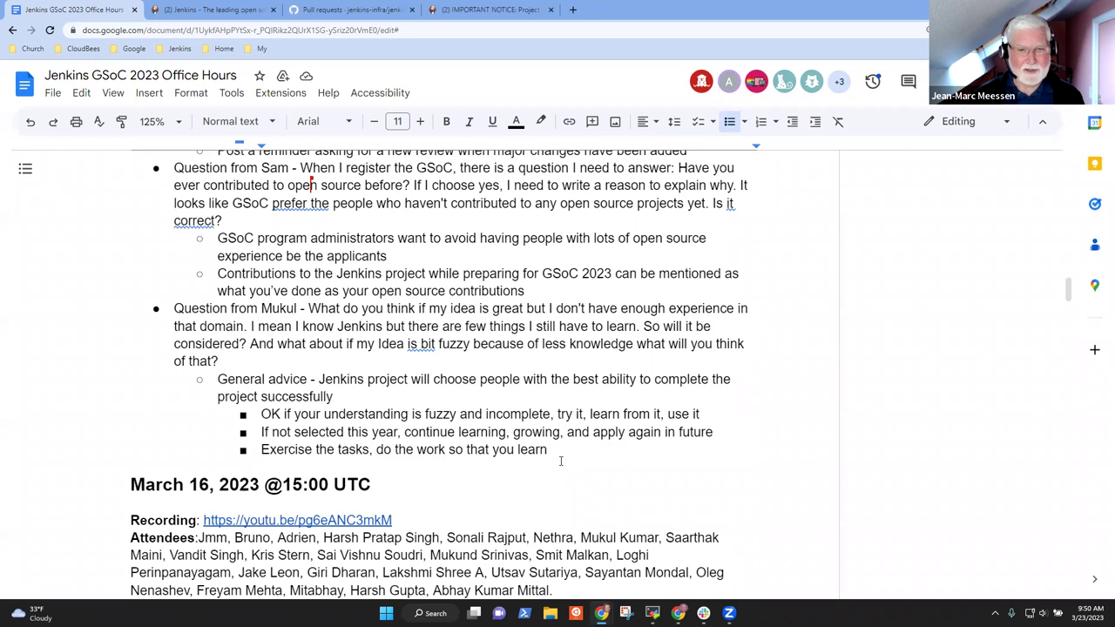
Start a new top-level bullet with the participant's pasted question about making a proposal stand out
key("Return")
key("shift+Tab")
type("Question ")
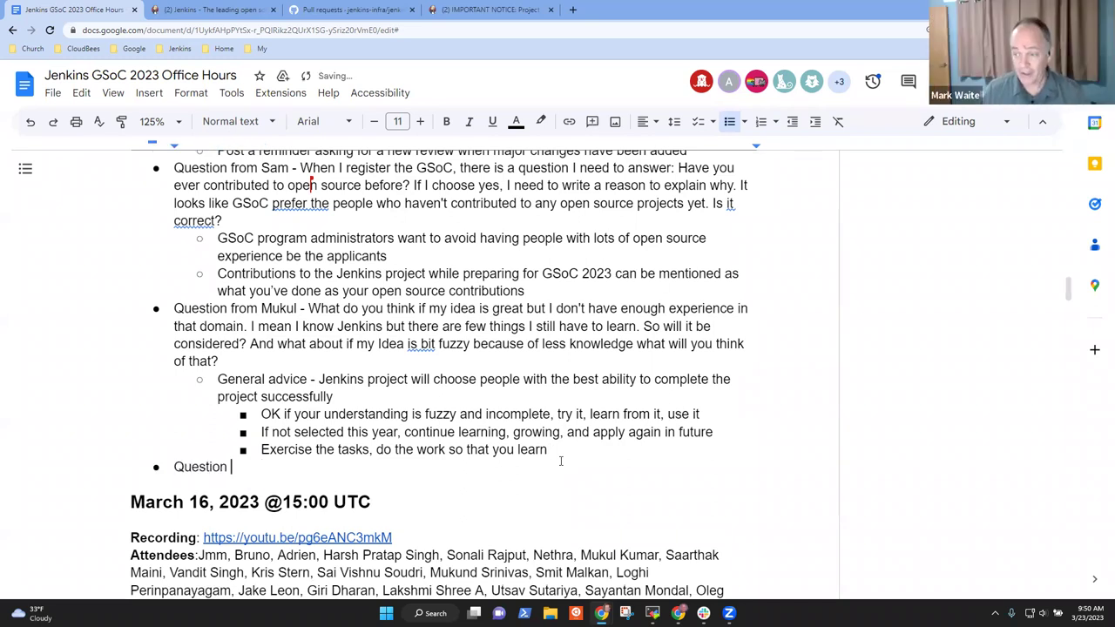
type("from ")
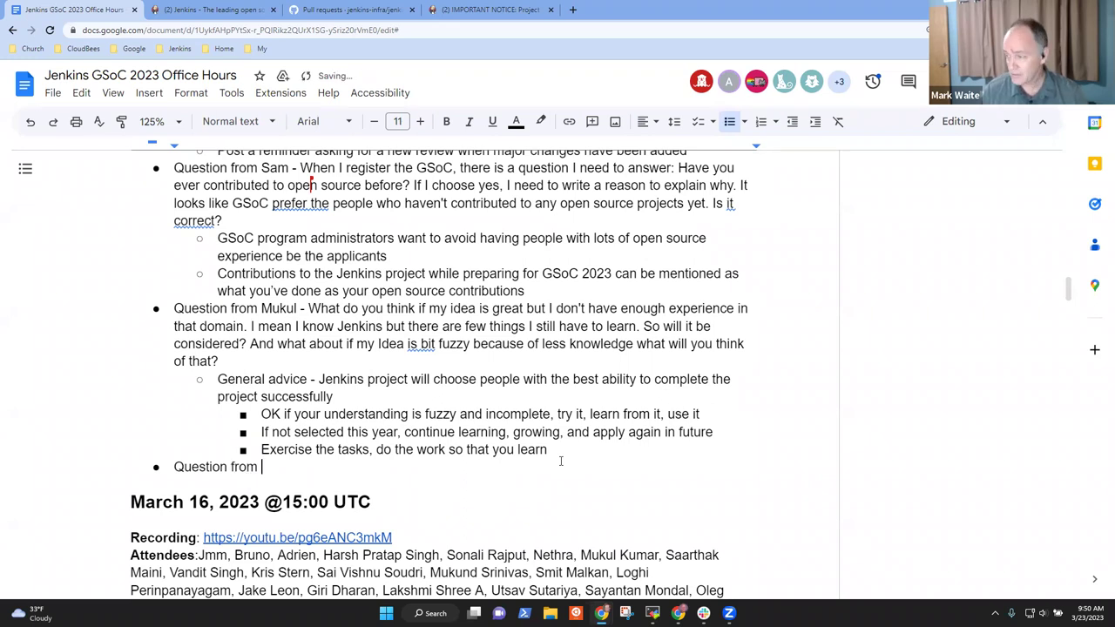
type("Mahm,ou")
key("BackSpace")
key("BackSpace")
key("BackSpace")
type("oud")
key("BackSpace")
type("d -")
type("How can I'm make my propsal to stand-out on the other candidate, as I got trust that I will be selected")
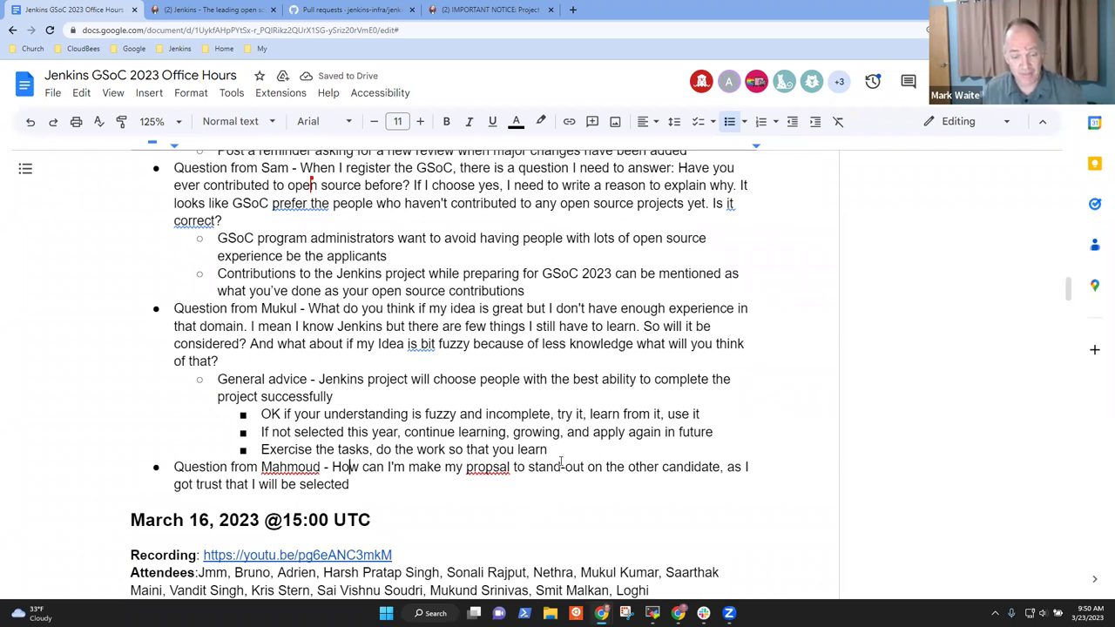
Correct 'propsal' to 'proposal', add a question mark, and paste the follow-up about submitting early
key("ctrl+Right")
key("ctrl+Right")
key("ctrl+Right")
key("ctrl+Right")
key("ctrl+Right")
key("Right")
key("Right")
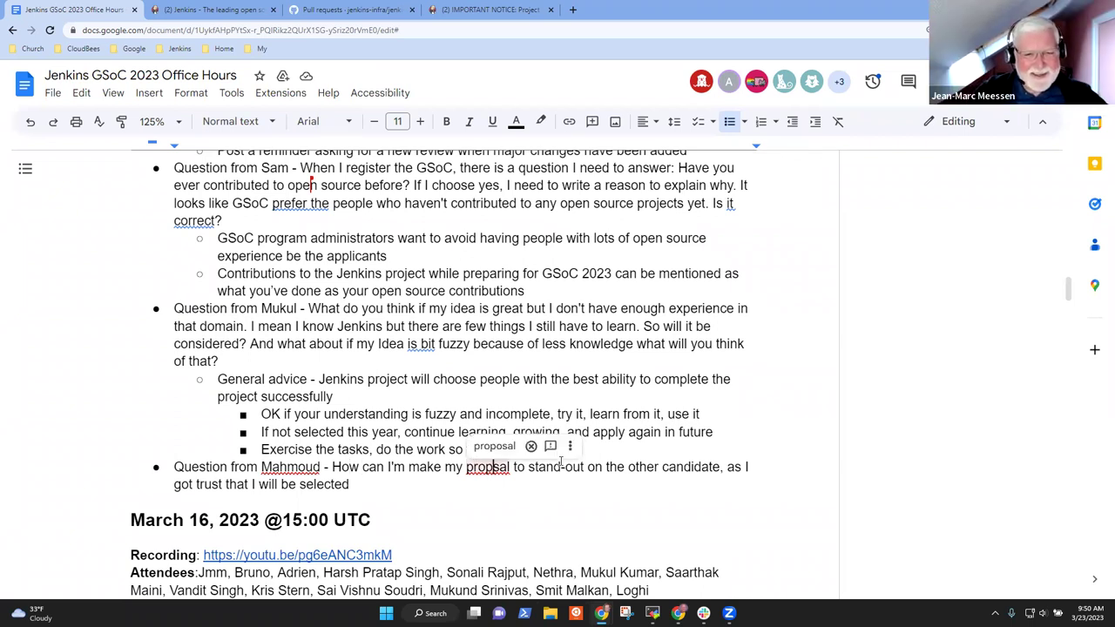
key("Right")
key("Right")
type("o")
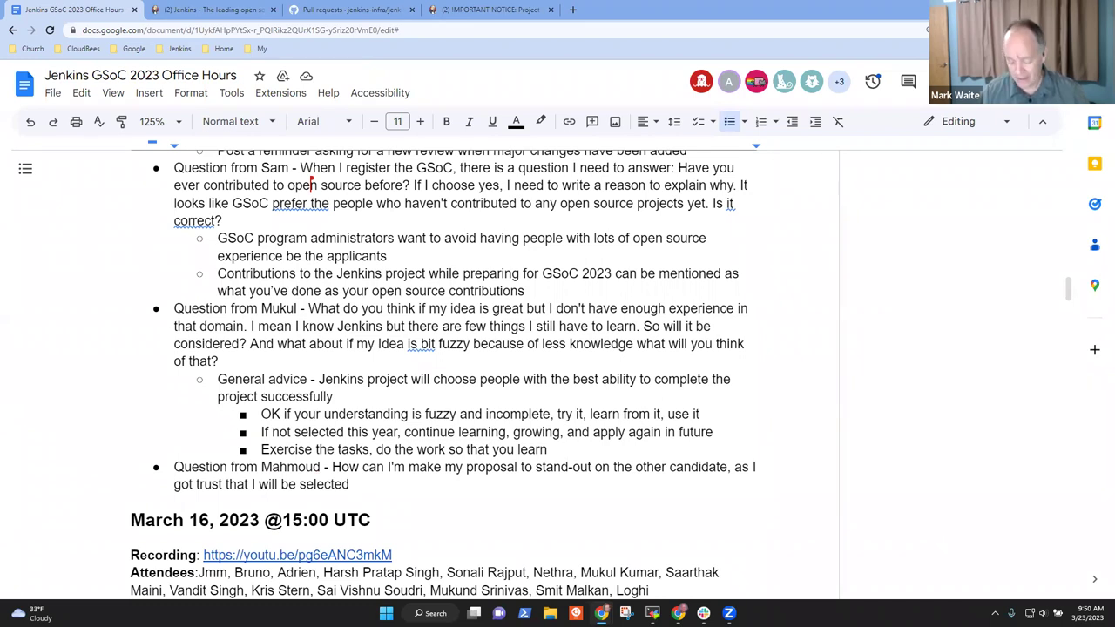
type("?")
type("does it matter to send the proposal early, or should I be late, at least to make the perfect one?")
key("Up")
key("Down")
Add an empty answer sub-bullet and change 'I'm make' to 'I make' in the question
key("Return")
key("Tab")
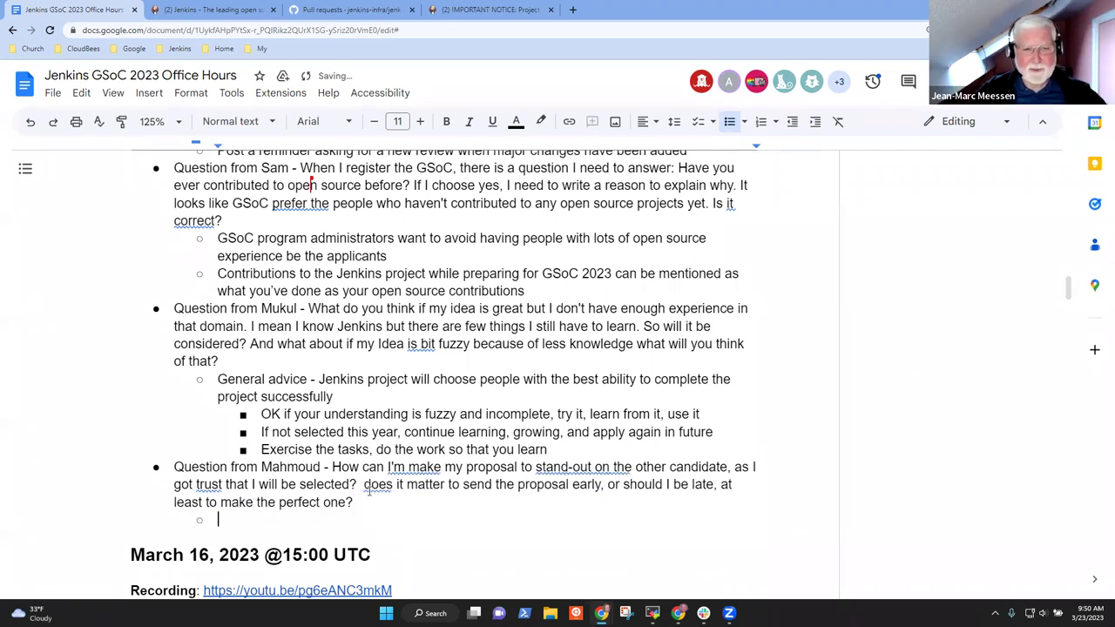
key("Up")
key("Up")
key("Up")
key("ctrl+Right")
key("ctrl+Right")
key("ctrl+Right")
key("ctrl+Right")
key("ctrl+Right")
key("ctrl+Right")
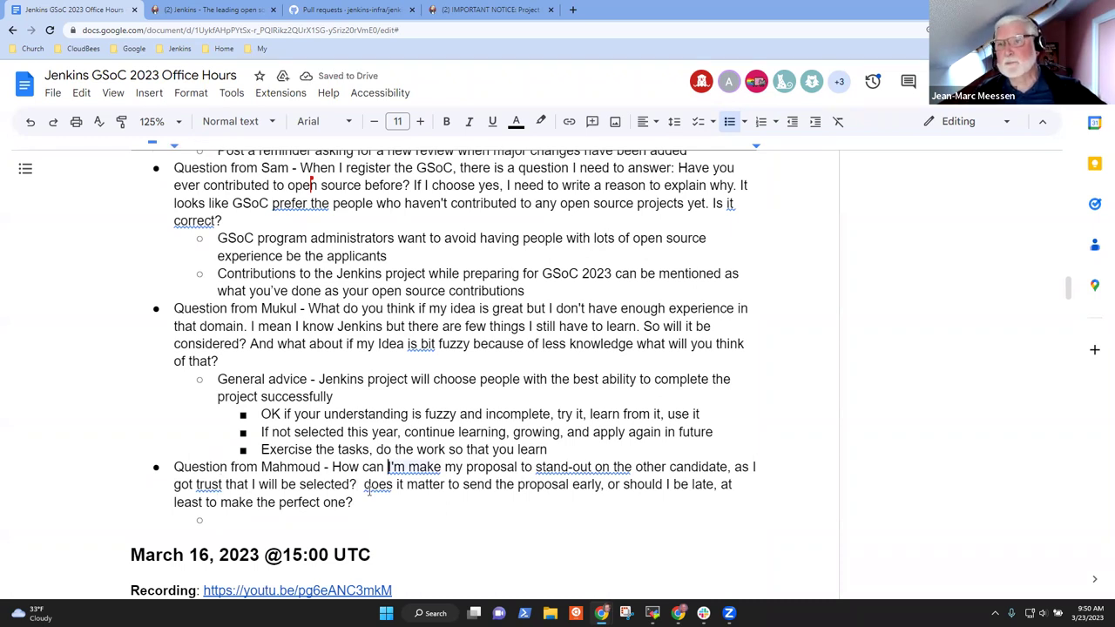
key("Right")
key("Delete")
key("Delete")
key("Down")
key("Down")
key("Down")
Answer 'Create the best proposal that you can. Stand out by doing the best work on your plan'
type("Create the be")
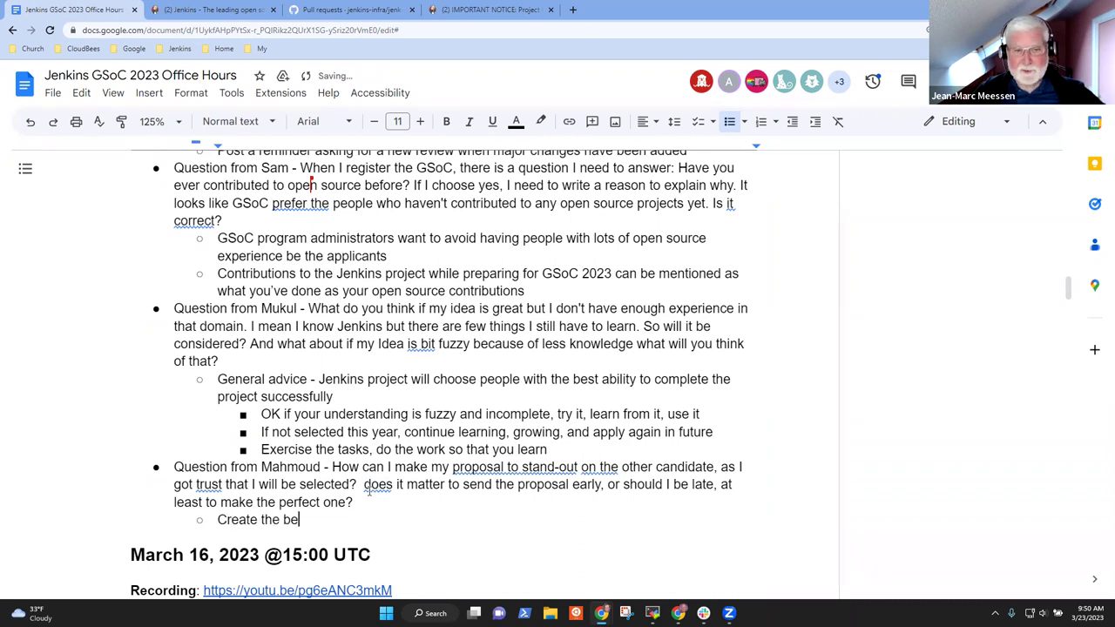
type("st proposal that yo")
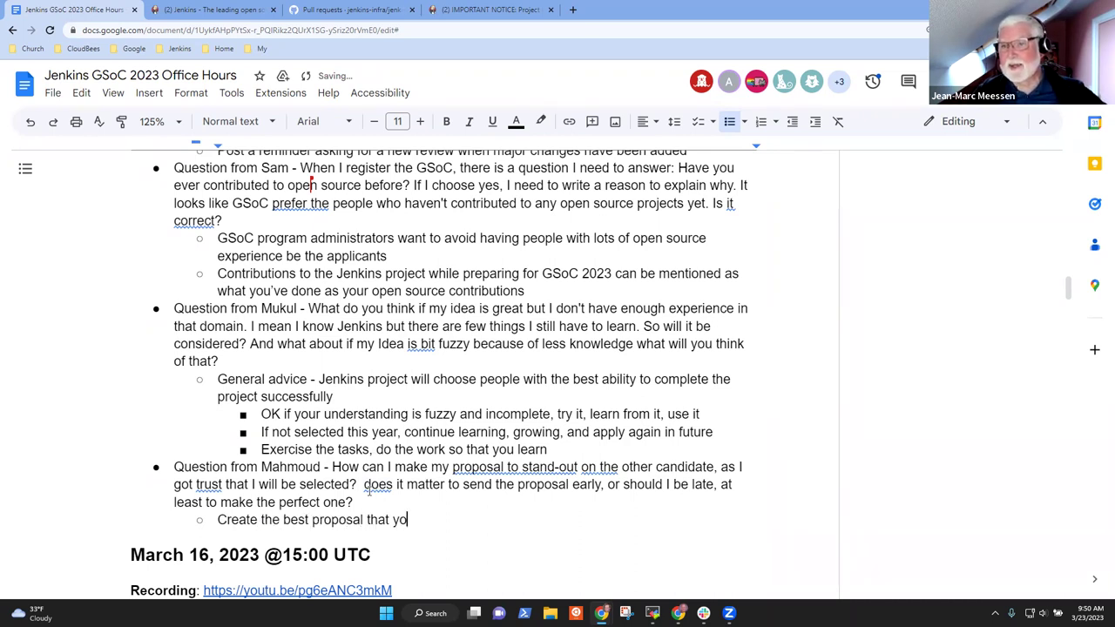
type("u can.  S")
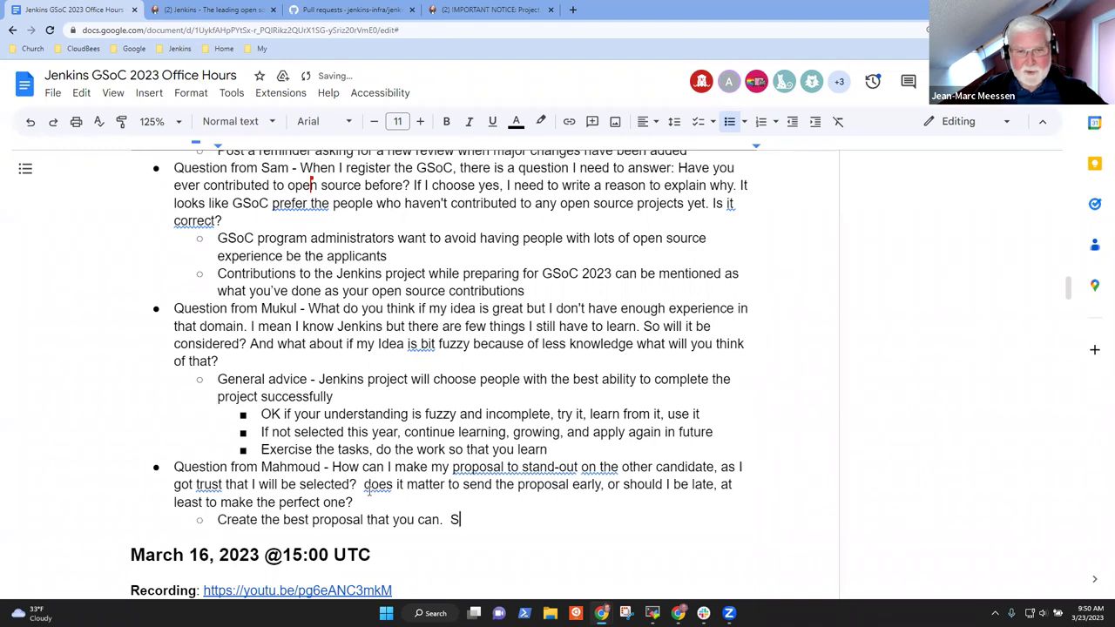
key("BackSpace")
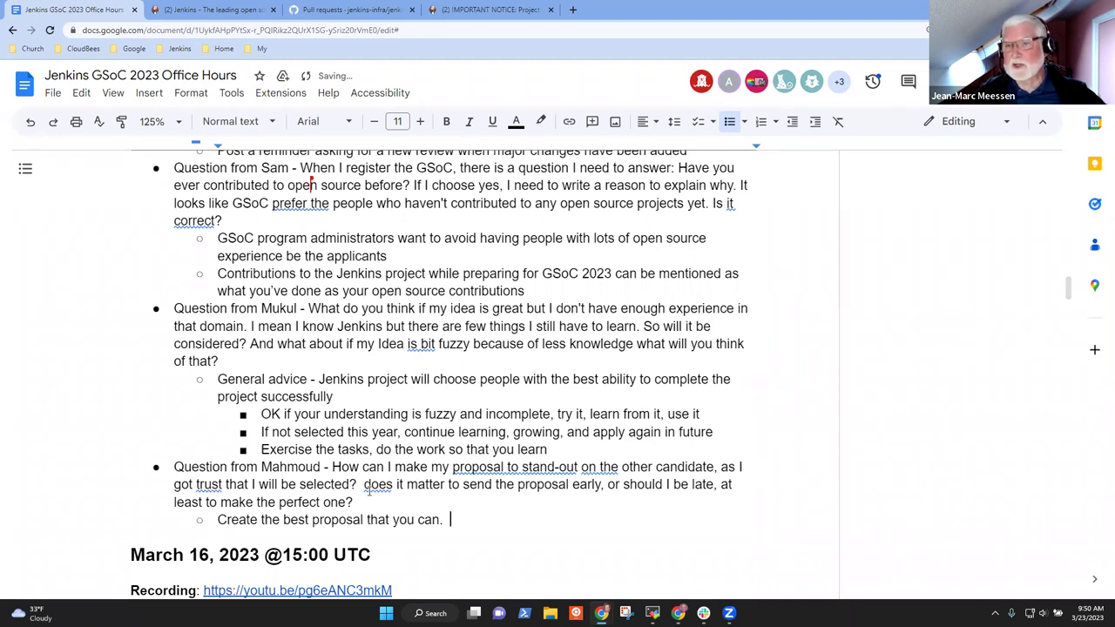
type("Stand")
type(" otu")
key("BackSpace")
key("BackSpace")
key("BackSpace")
type("ut be")
key("BackSpace")
key("BackSpace")
type("y investig")
key("BackSpace")
key("BackSpace")
key("BackSpace")
key("BackSpace")
key("BackSpace")
key("BackSpace")
key("BackSpace")
key("BackSpace")
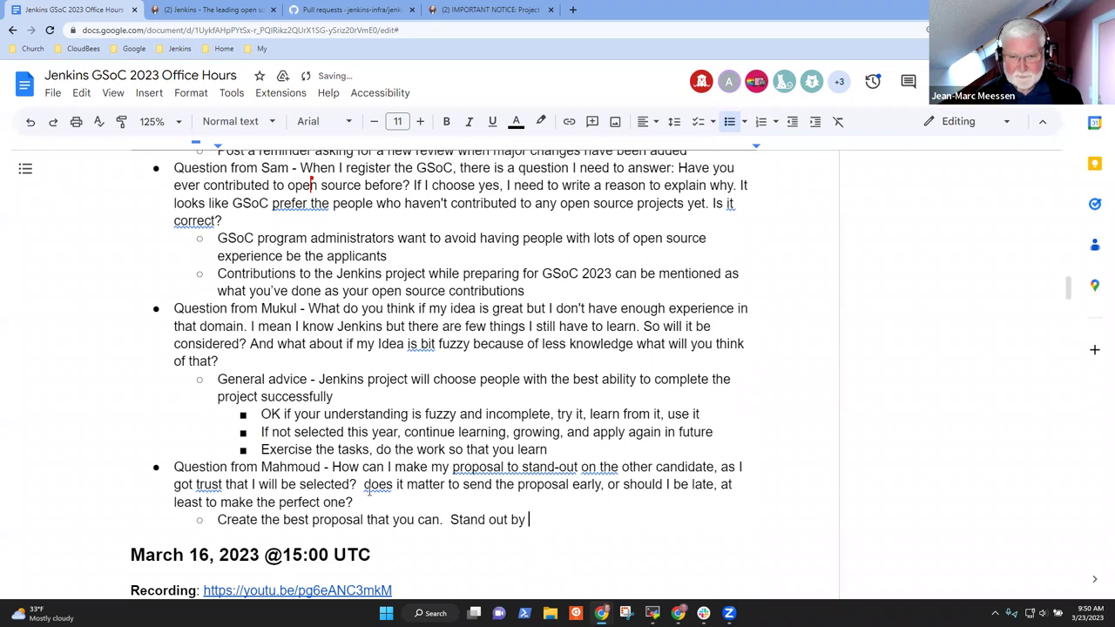
type("doing the ")
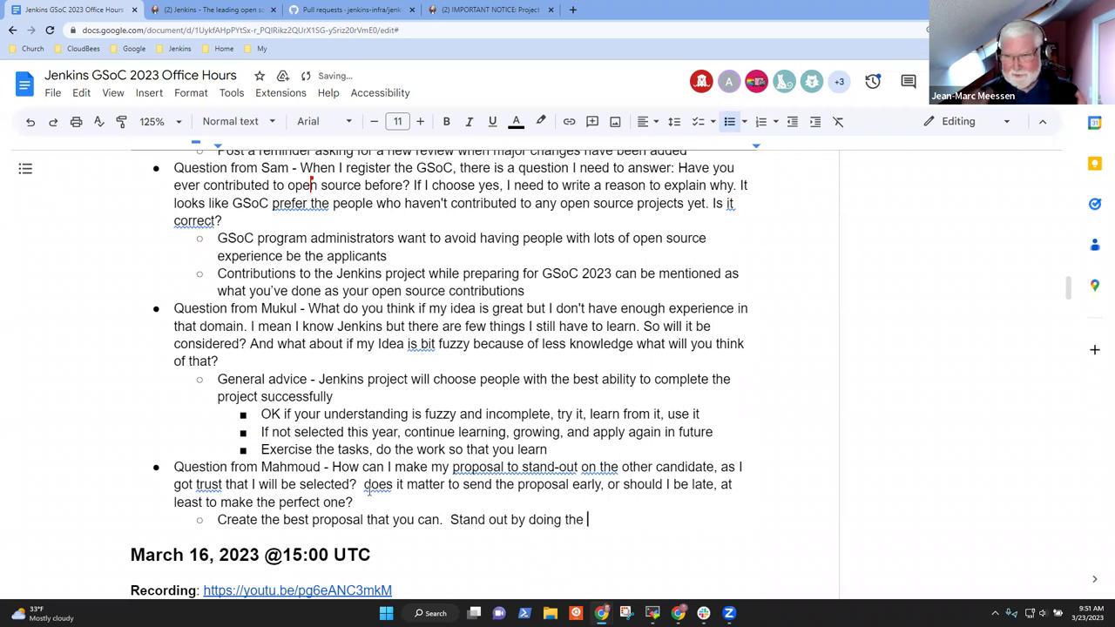
type("best work")
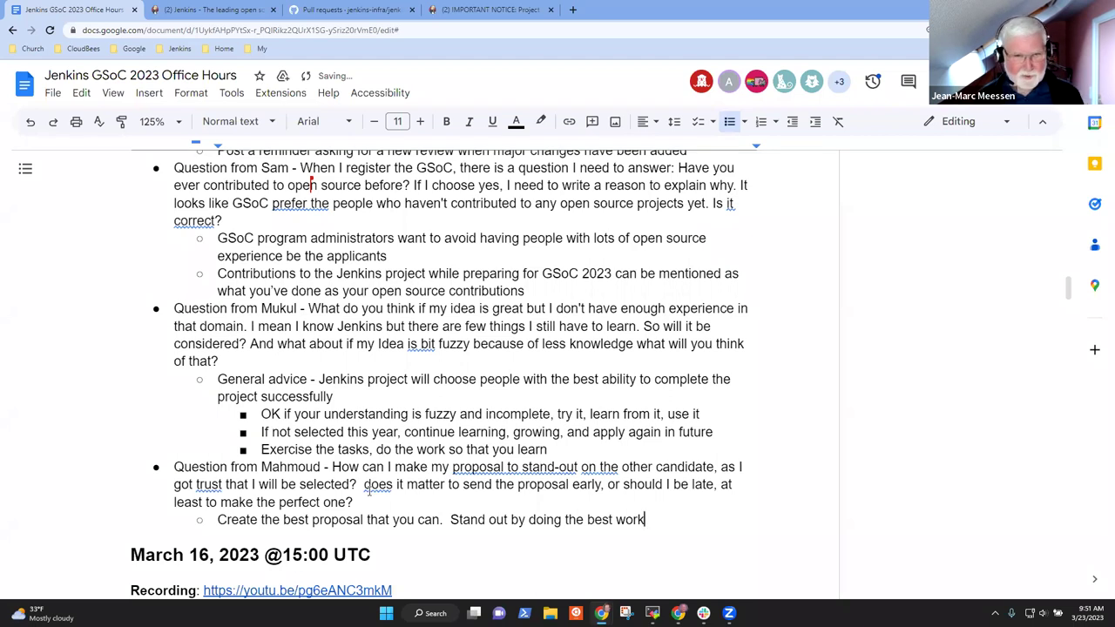
type(" on ")
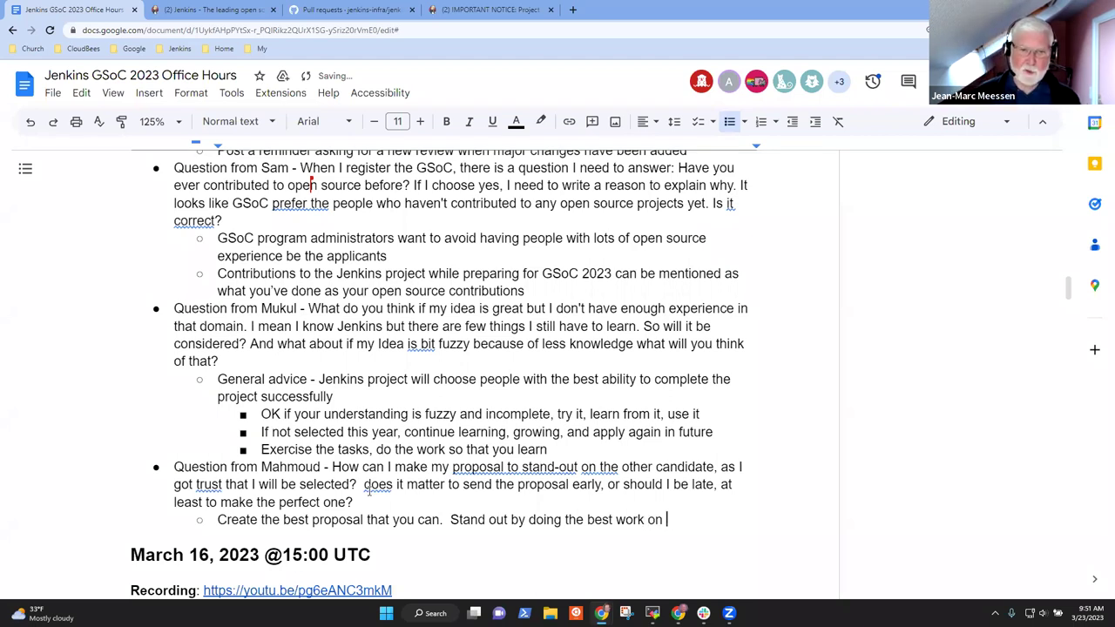
type("your plan")
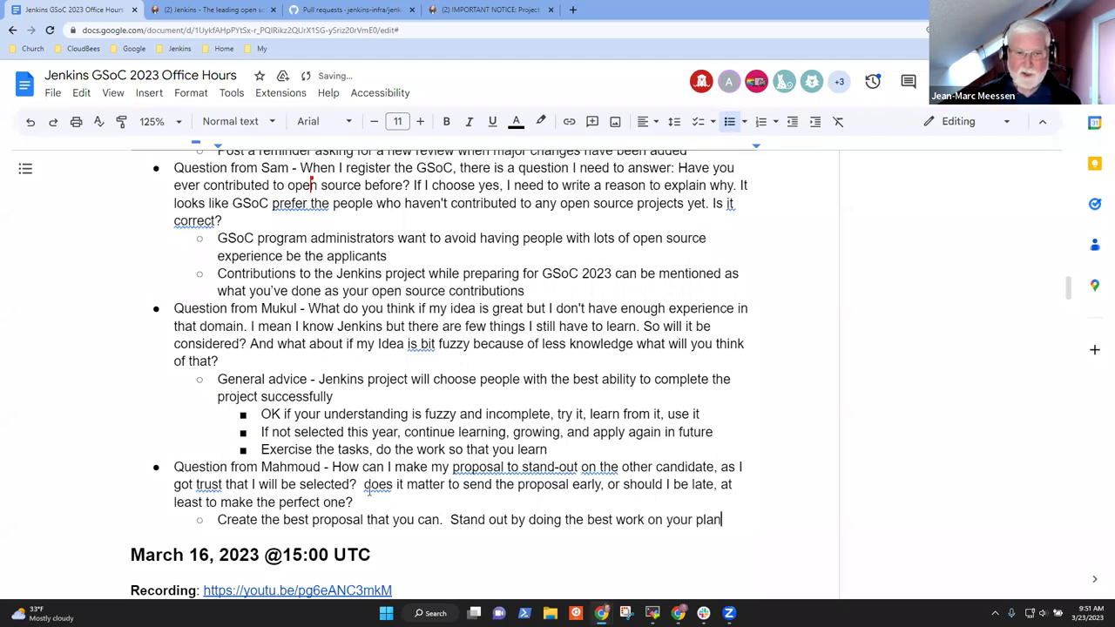
key("Return")
key("Tab")
Add nested steps 'Understand the idea' and 'Follow the instructions'
type("Understnad ")
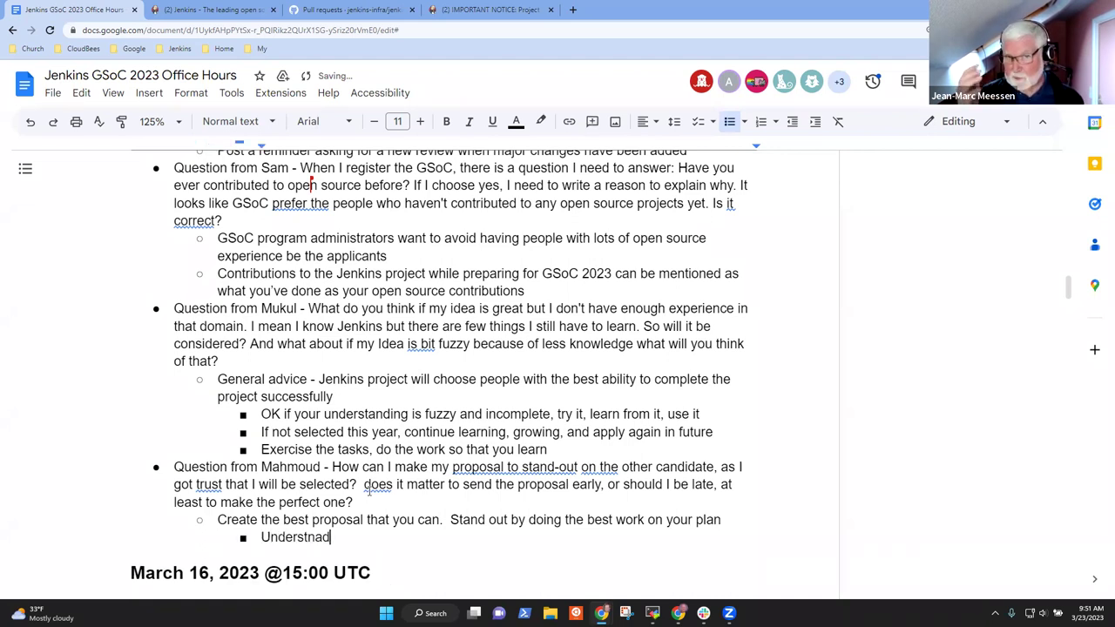
type("the idea")
key("Return")
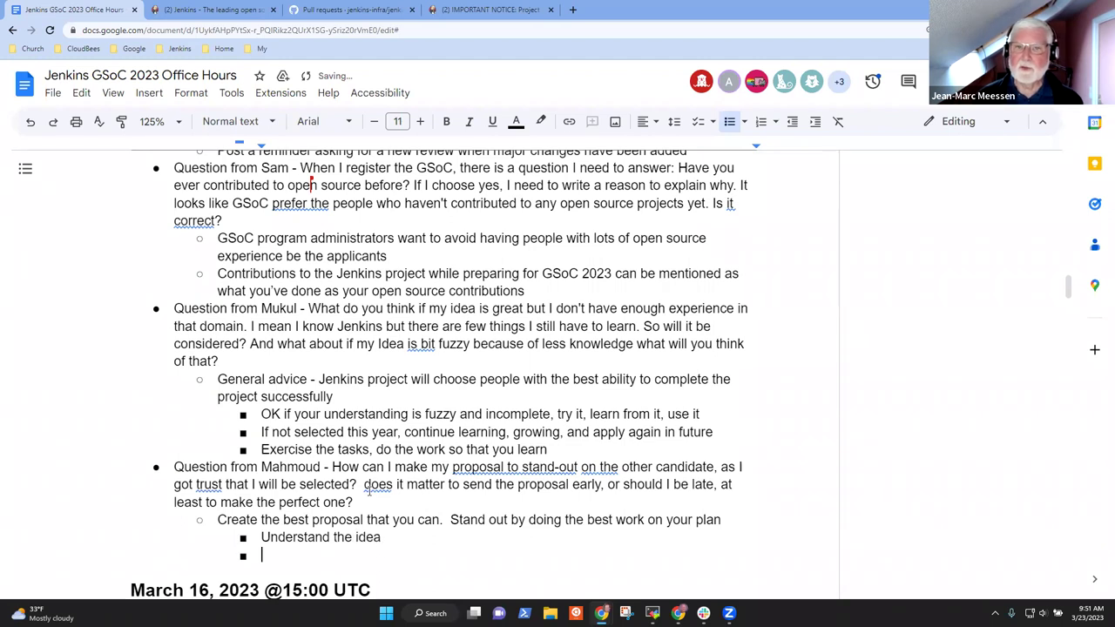
type("Review the ")
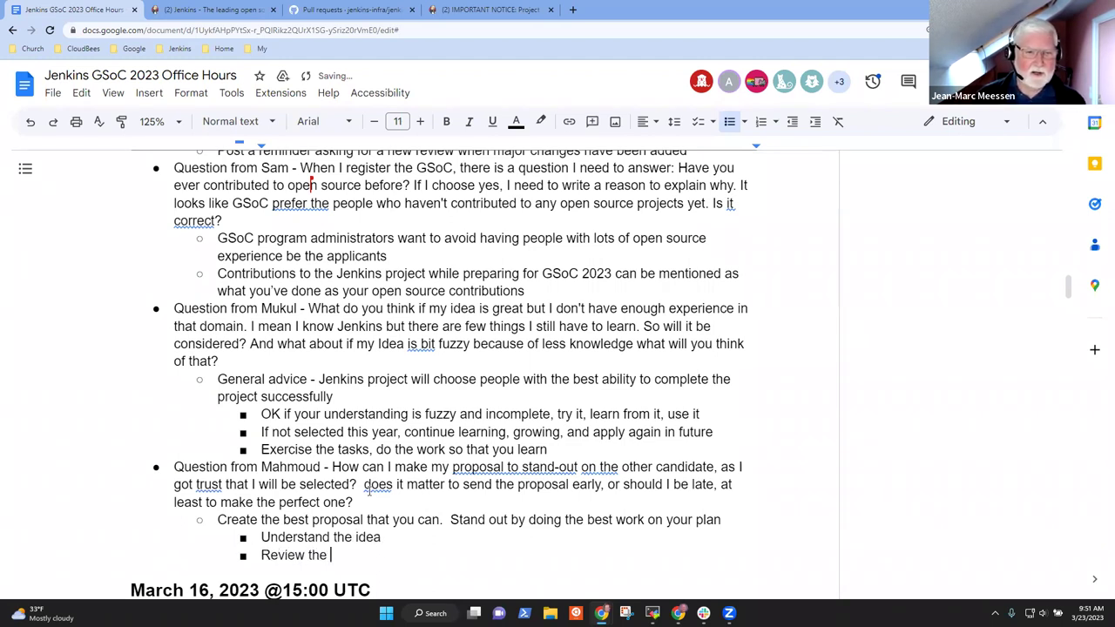
type("indu")
key("ctrl+BackSpace")
key("ctrl+BackSpace")
key("ctrl+BackSpace")
type("Follow the inu")
key("BackSpace")
type("structions")
key("Return")
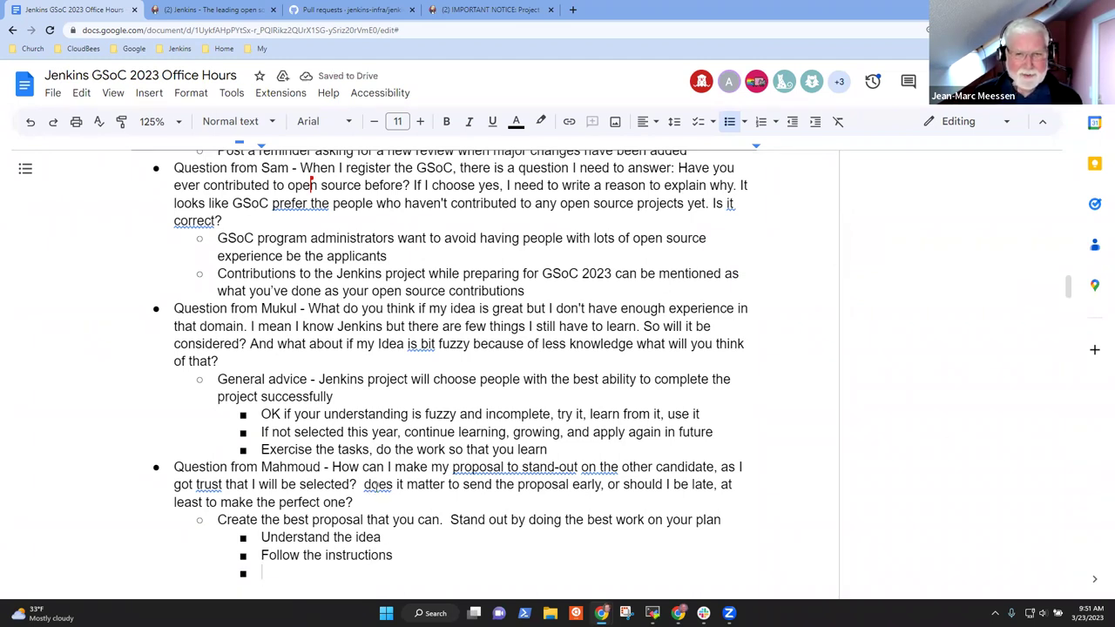
Add the step 'Investigate the idea, create prototypes, fix bugs, submit pull requests'
type("D")
key("BackSpace")
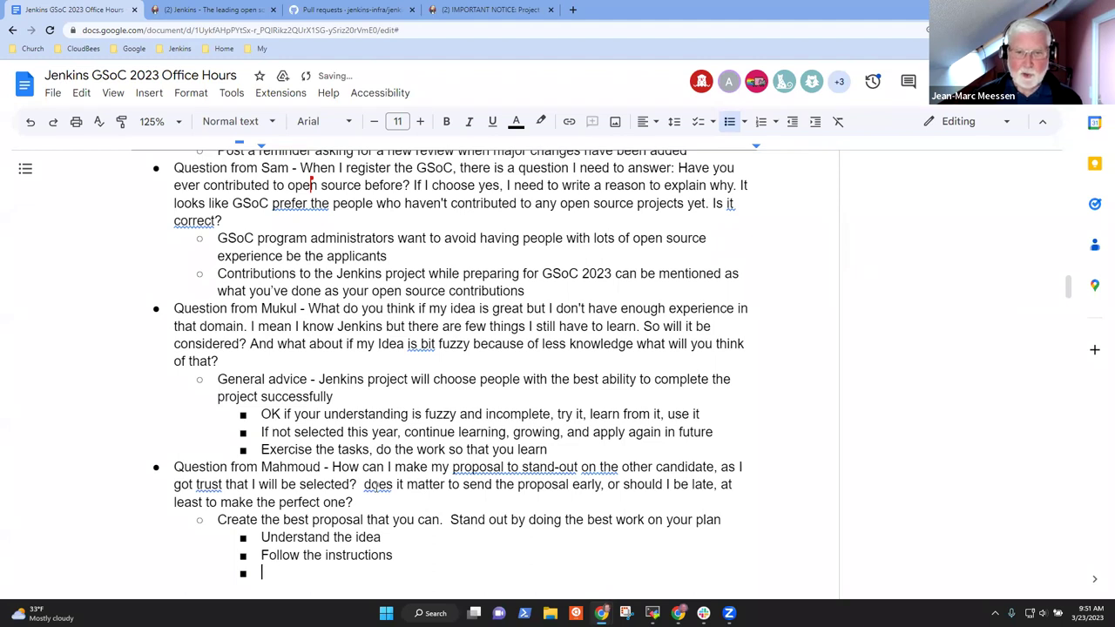
scroll(310, 184, "down", 3)
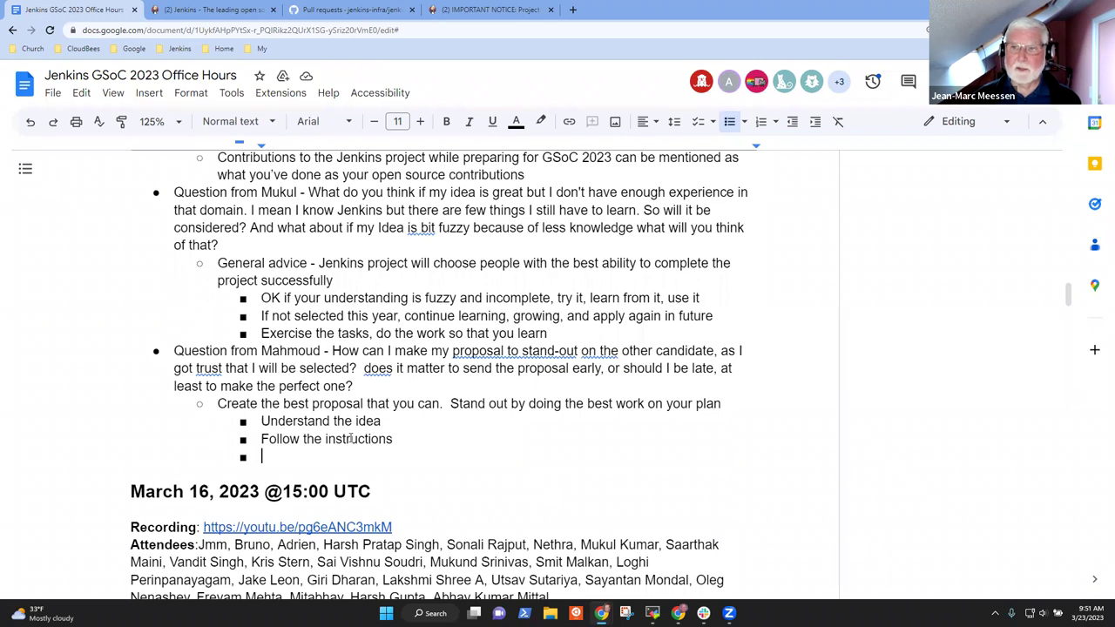
type("Investigate ")
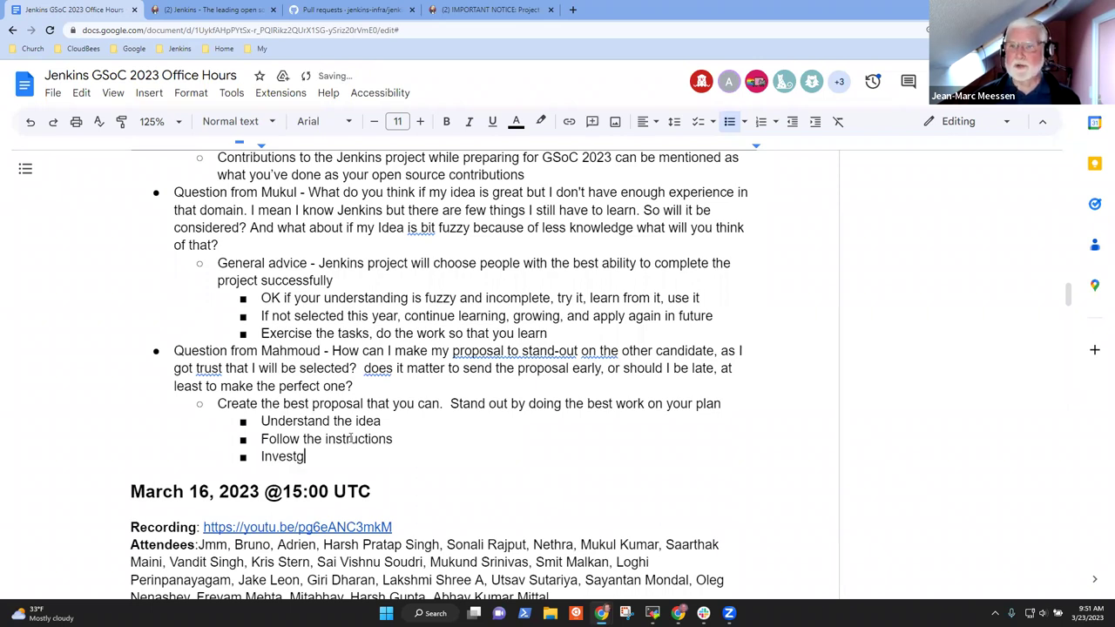
type("the idea, ")
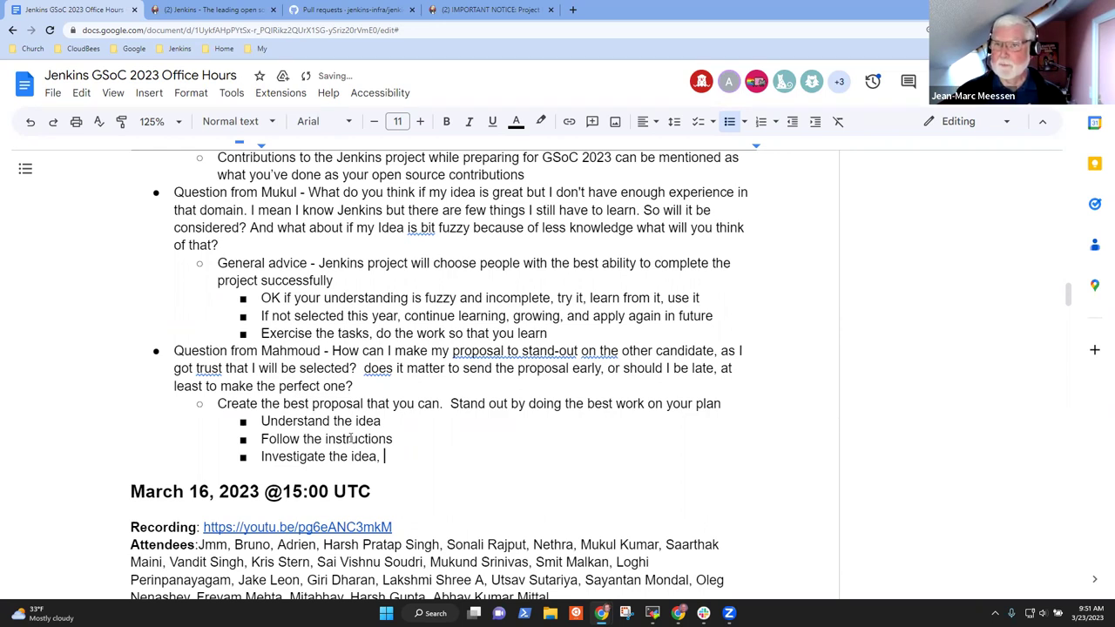
type("create prototypes")
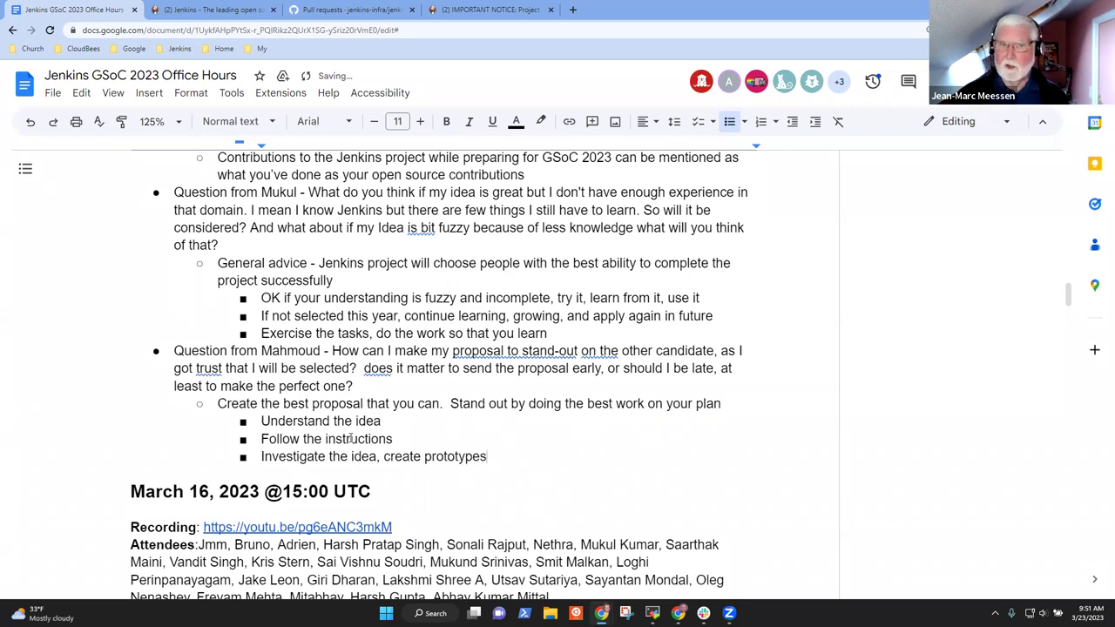
type(", fix bugs, ")
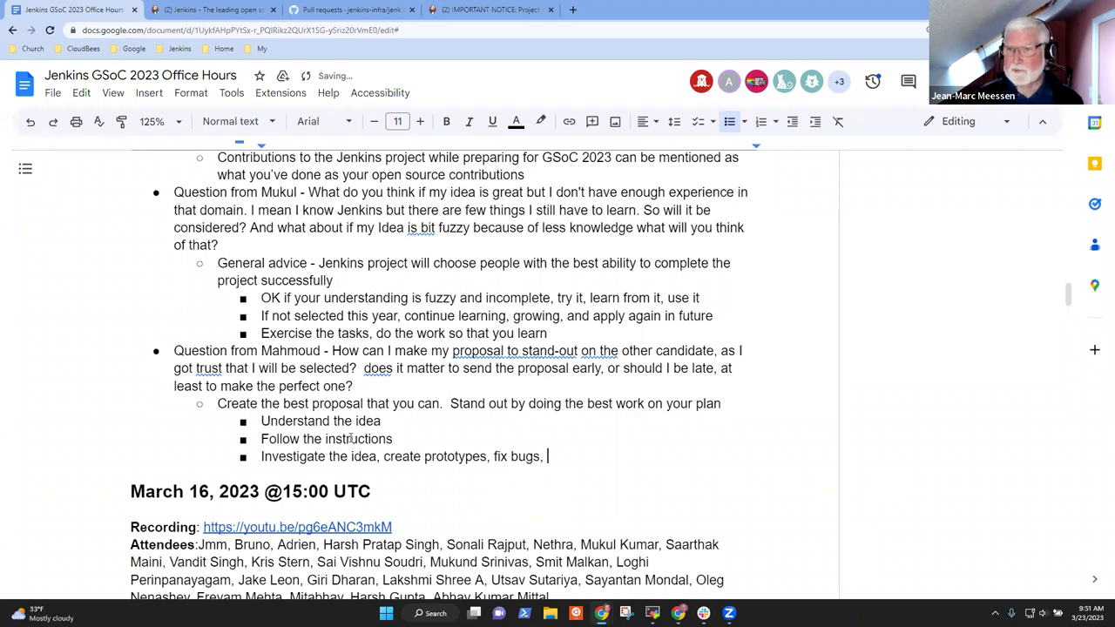
type("submit")
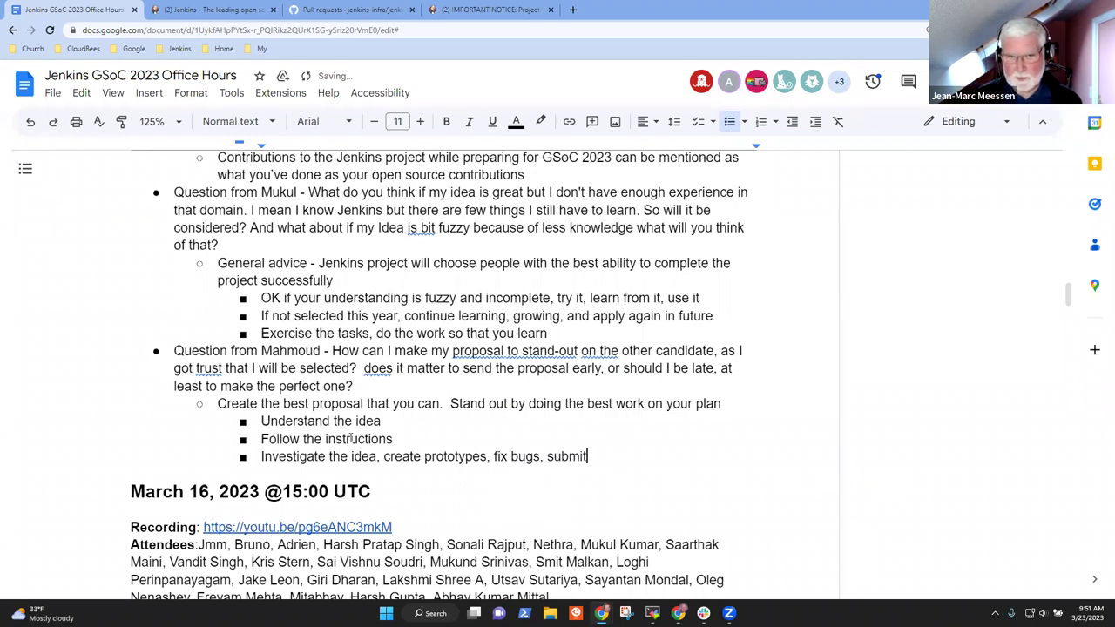
type(" pull requests")
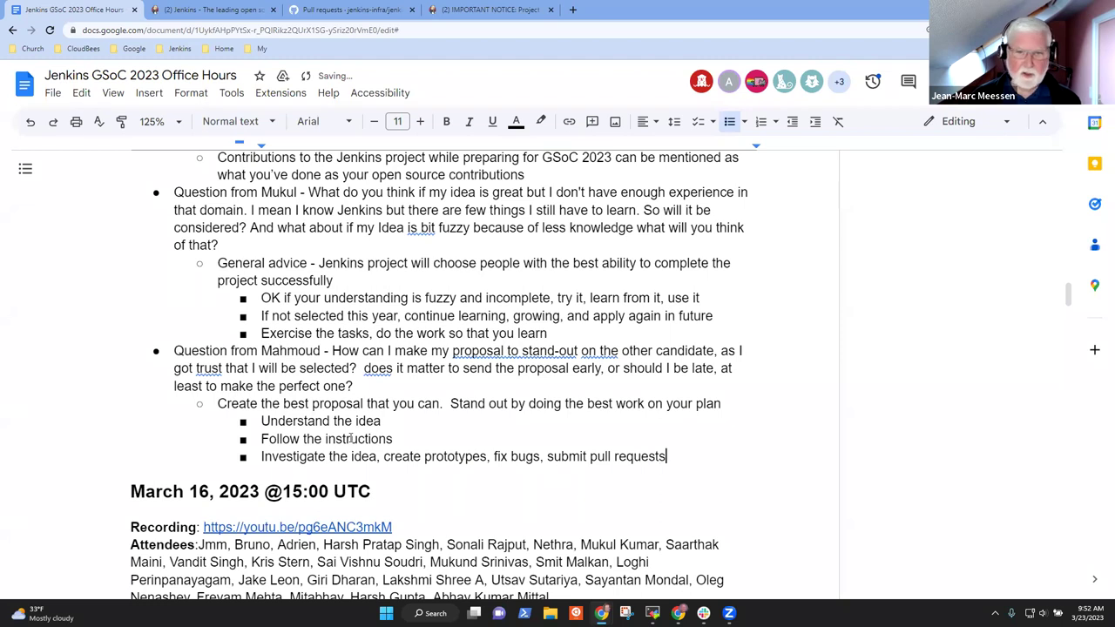
type(", improve ")
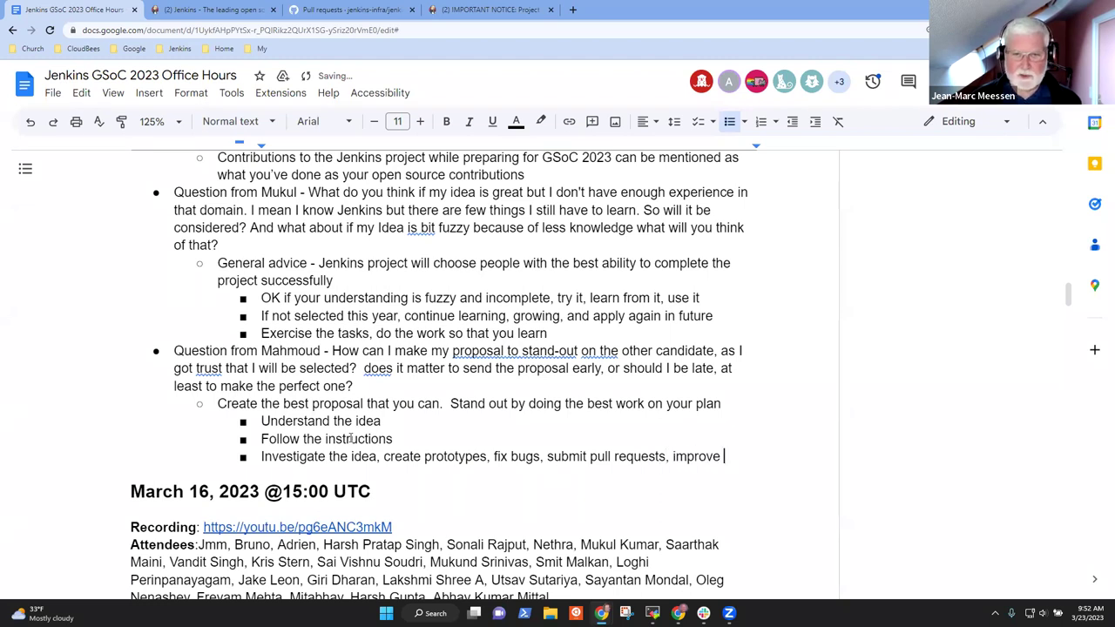
type("things")
key("BackSpace")
key("BackSpace")
key("BackSpace")
key("BackSpace")
key("BackSpace")
key("BackSpace")
key("BackSpace")
key("BackSpace")
key("BackSpace")
key("BackSpace")
key("BackSpace")
key("BackSpace")
key("BackSpace")
key("BackSpace")
key("BackSpace")
key("BackSpace")
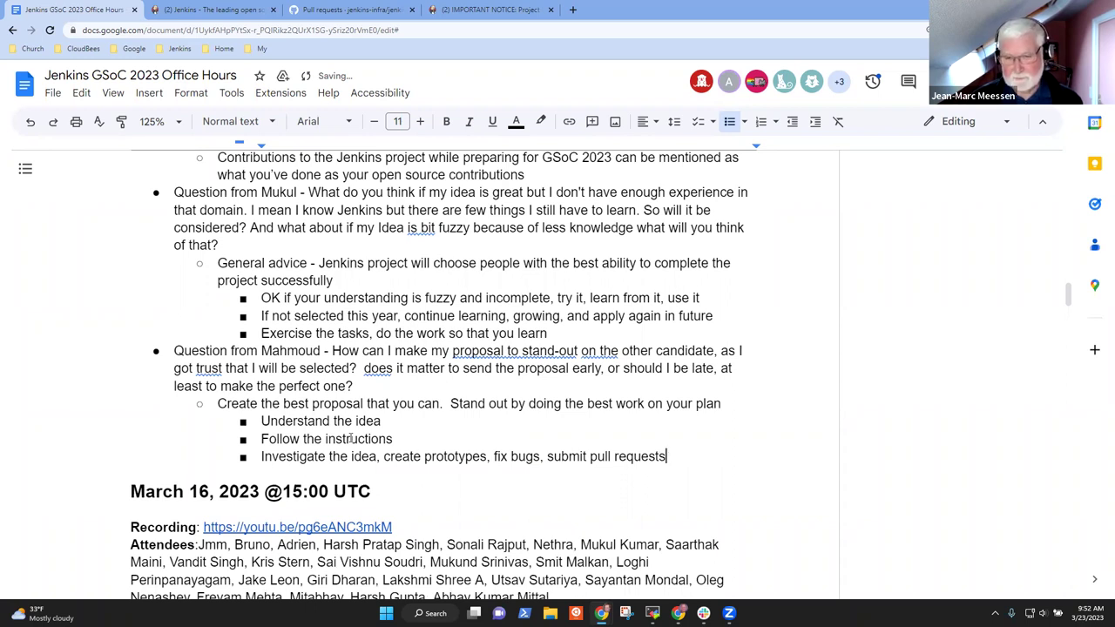
Note at the answer level that the submission deadline is April 4, 2023
key("Return")
key("shift+Tab")
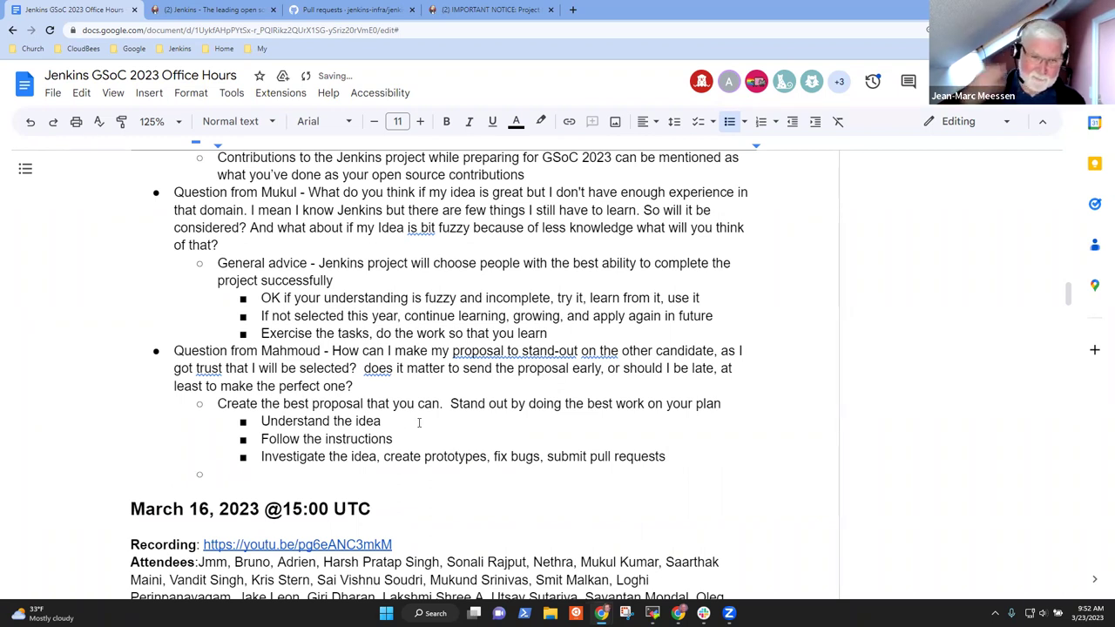
type("Submiss")
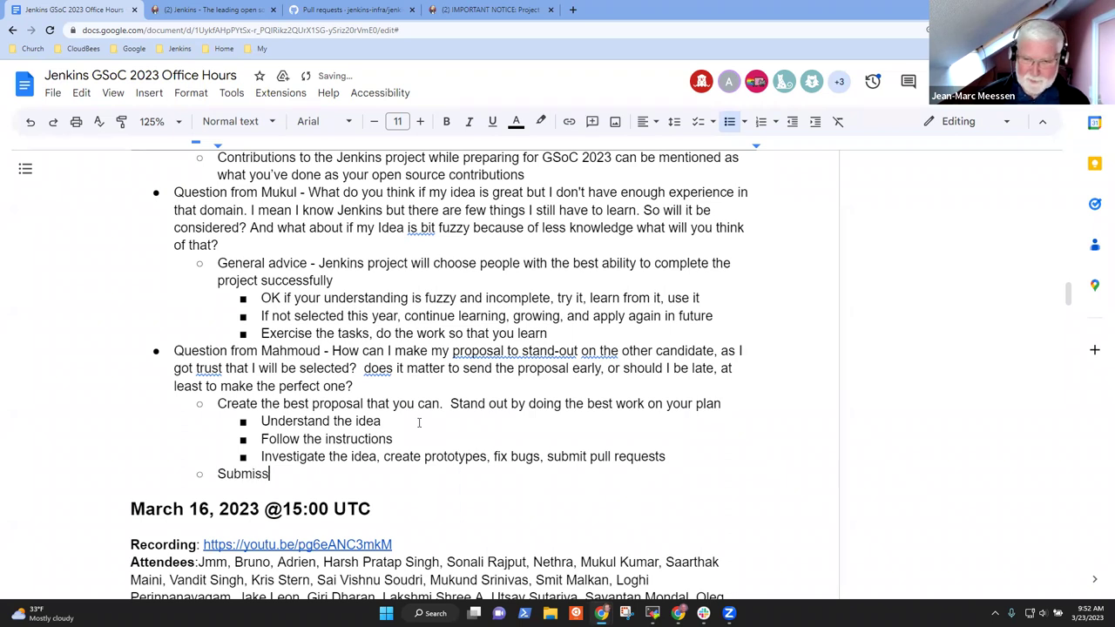
type("ion deadline is")
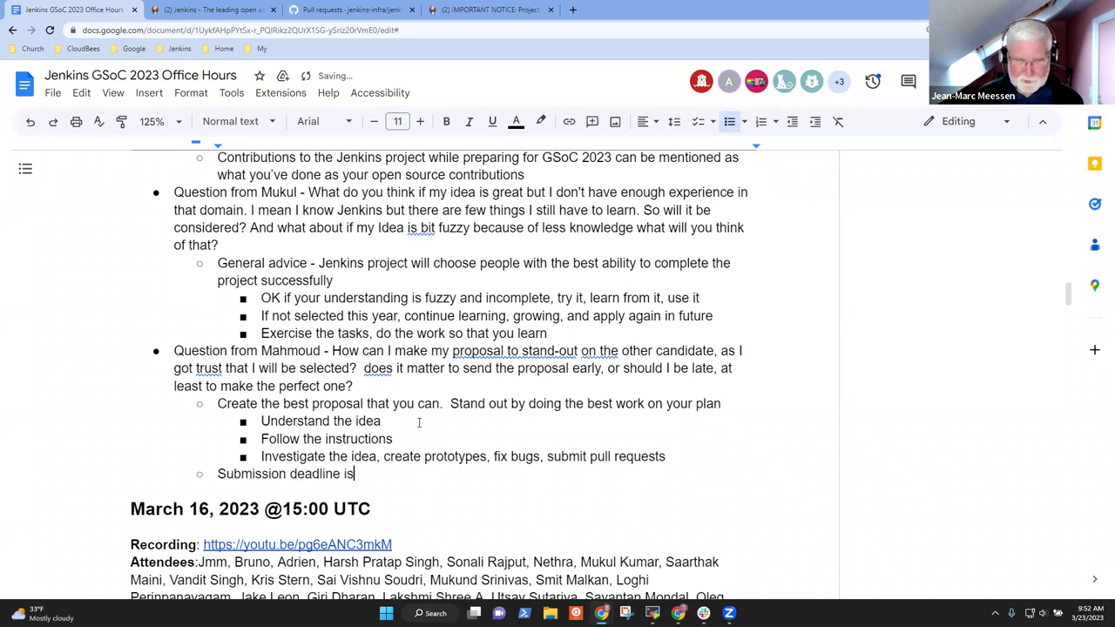
type(" April 4, 2023")
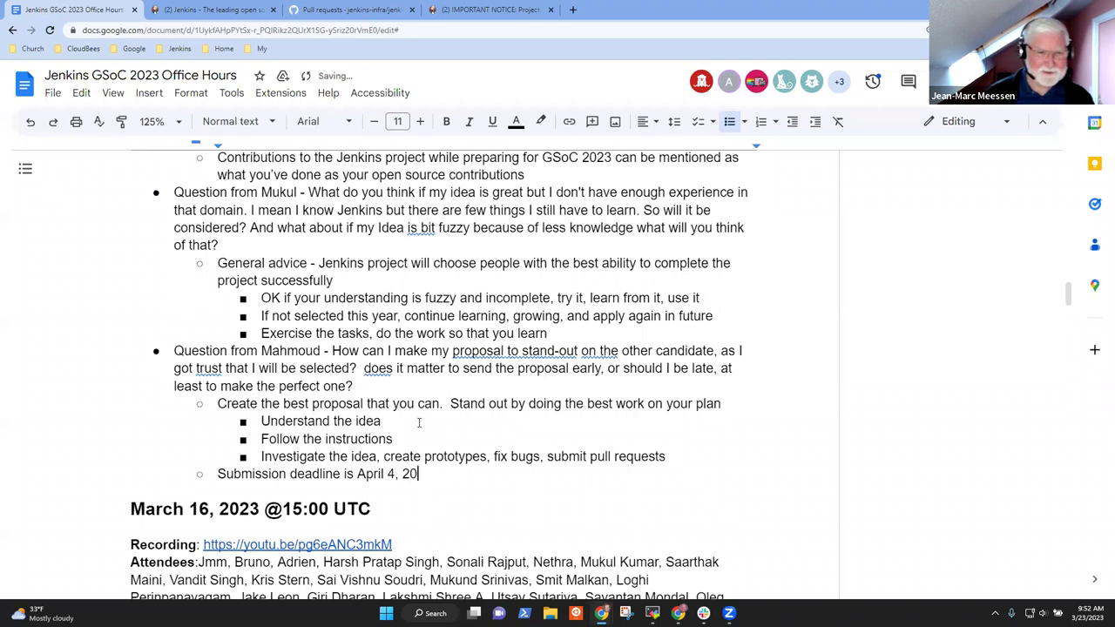
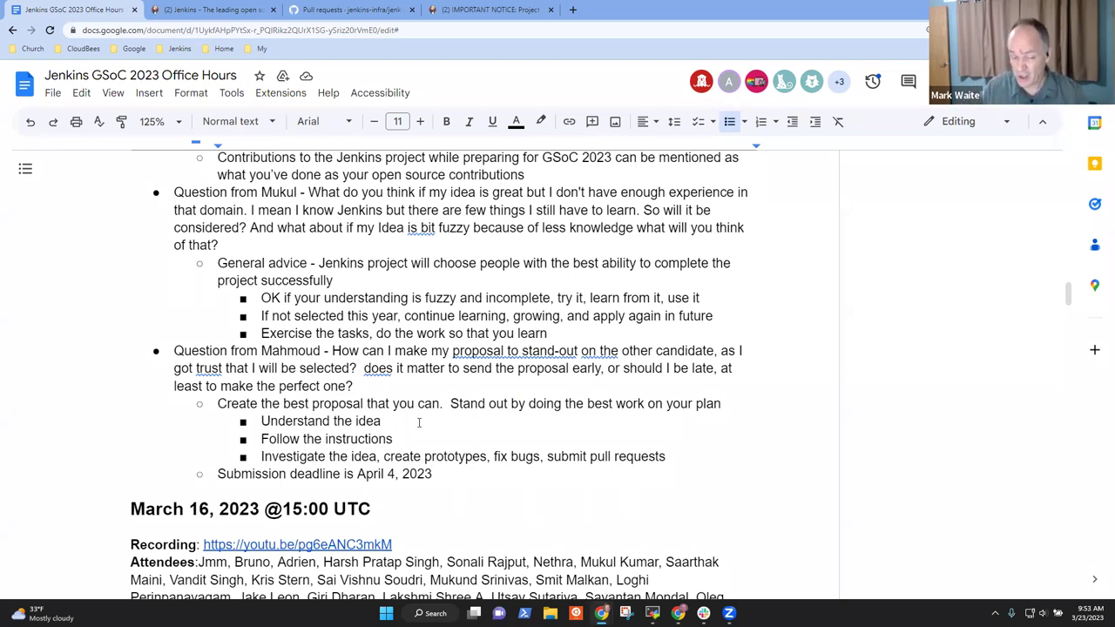
Add a nested answer under the April 4, 2023 deadline: submissions are locked down only at April 4, 2023
key("Return")
key("Tab")
type("Submiss")
key("ctrl+BackSpace")
type("Submissions are looked down only ")
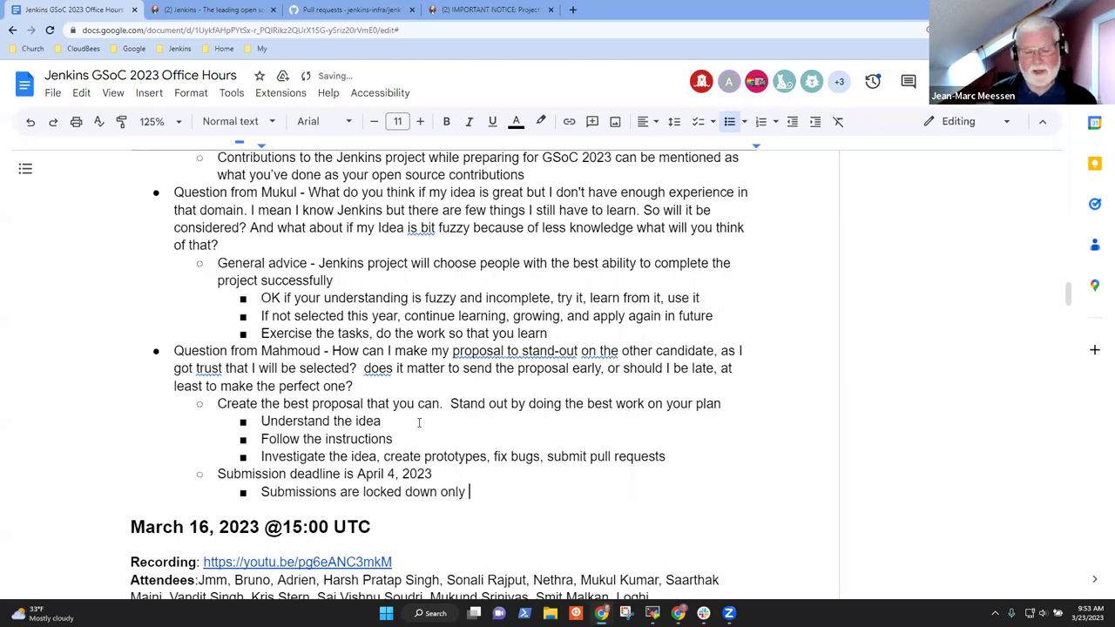
type("at April 4, 2023")
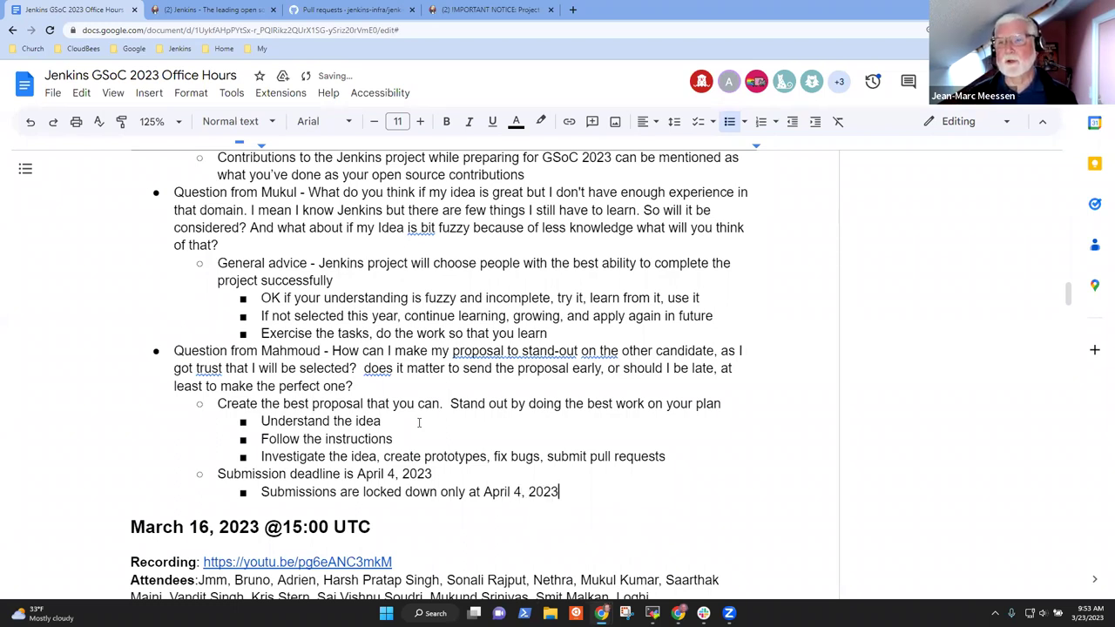
key("ctrl+Left")
key("ctrl+Left")
key("ctrl+Left")
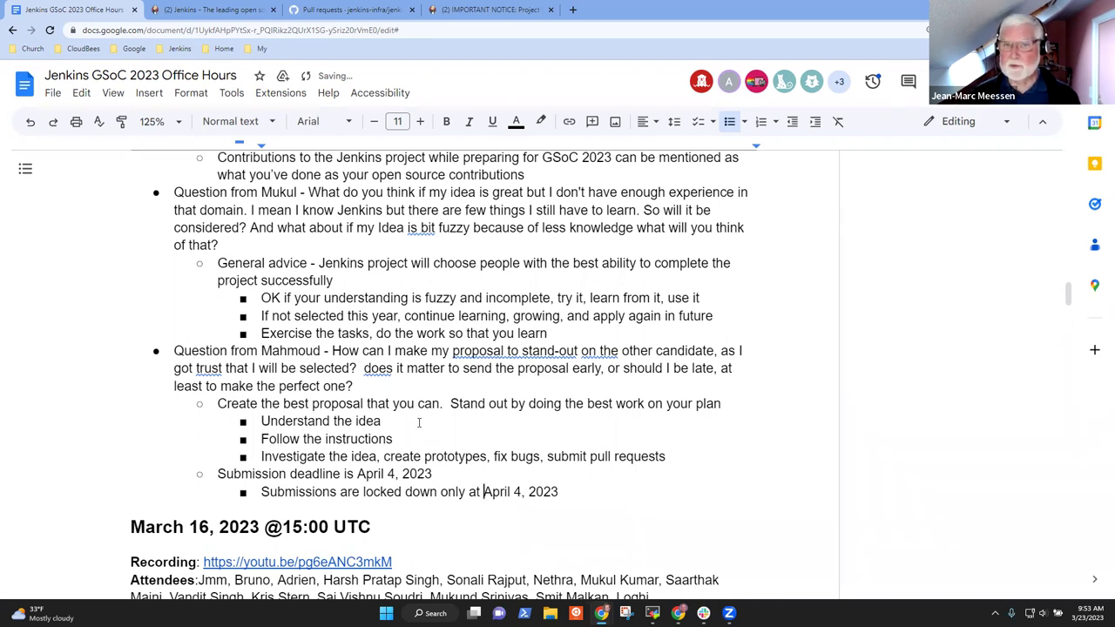
key("End")
Add a trial 'Past years' bullet below the lock-down note, then delete it
key("Return")
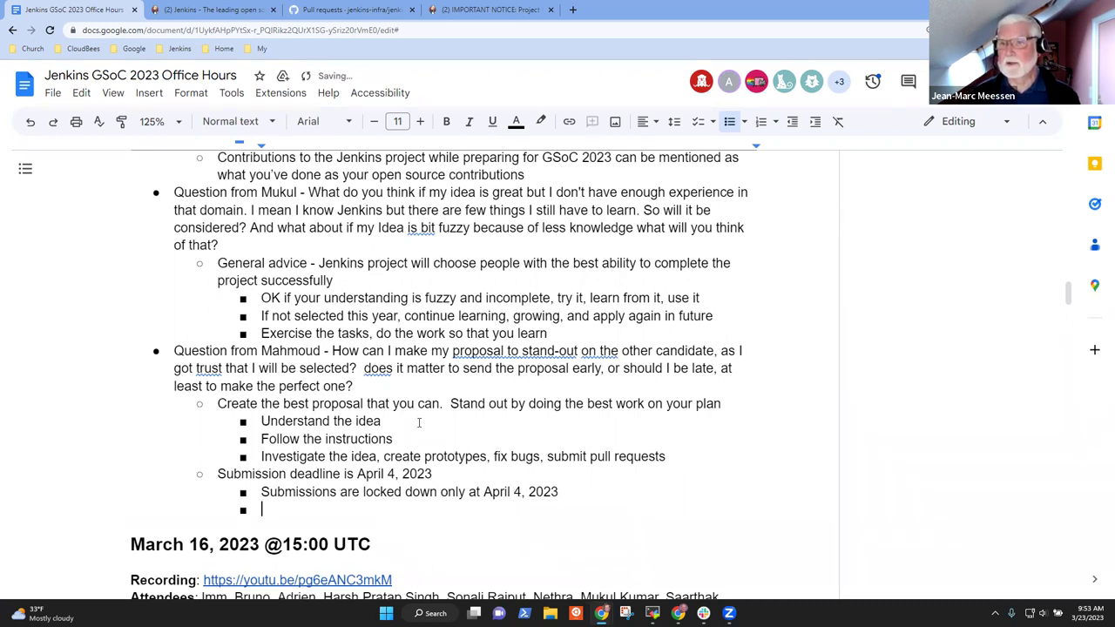
type("Jen")
key("BackSpace")
key("BackSpace")
key("BackSpace")
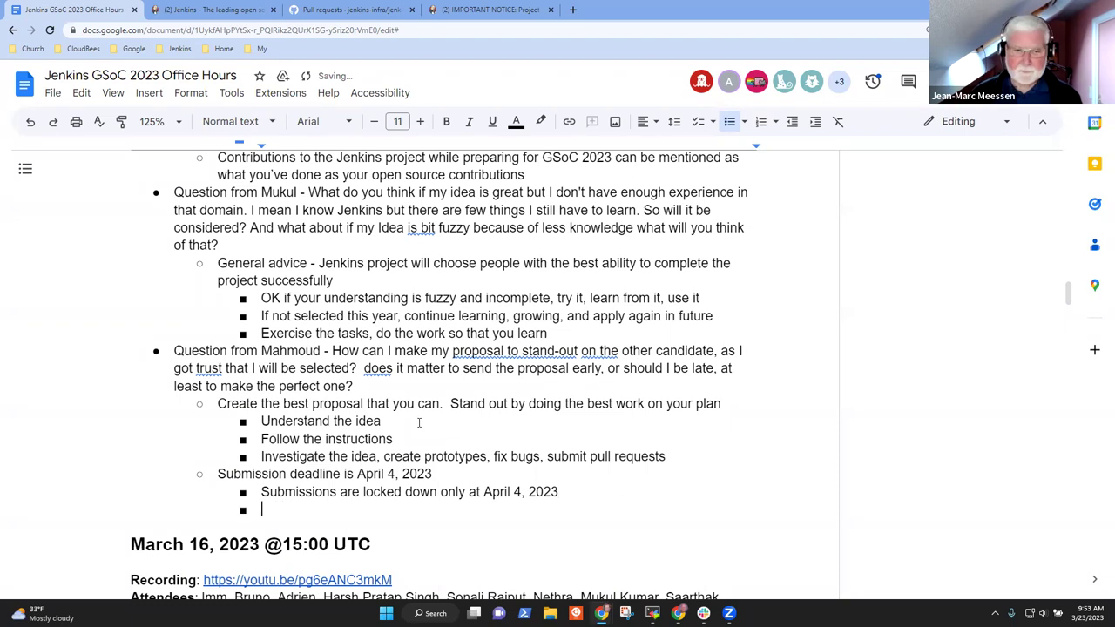
type("Pas")
type("years")
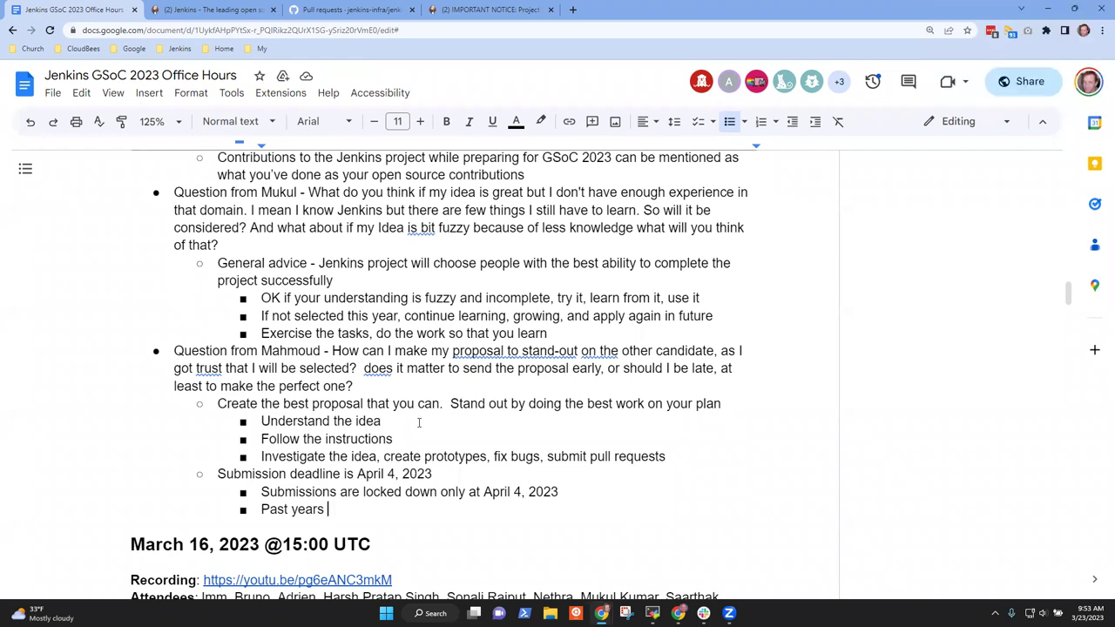
key("Up")
key("End")
key("Up")
key("Home")
key("Down")
key("Down")
key("shift+End")
key("BackSpace")
key("BackSpace")
key("BackSpace")
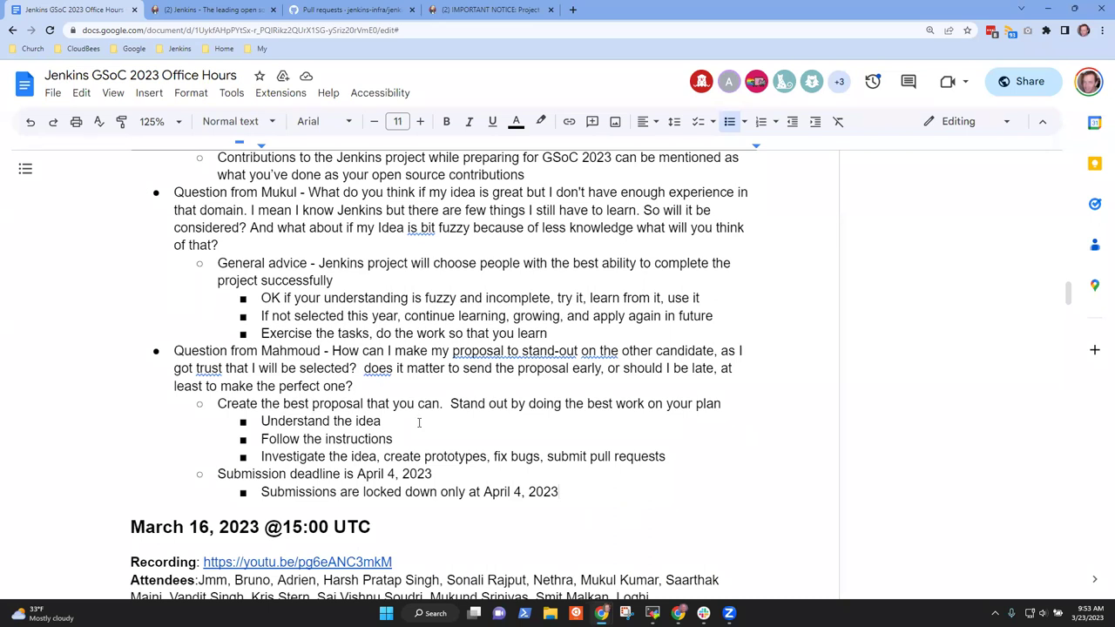
Add a bullet: 'If there is an issue for one of the contributors with a submission, please notify' the mentor 'so that he can assist'
key("Return")
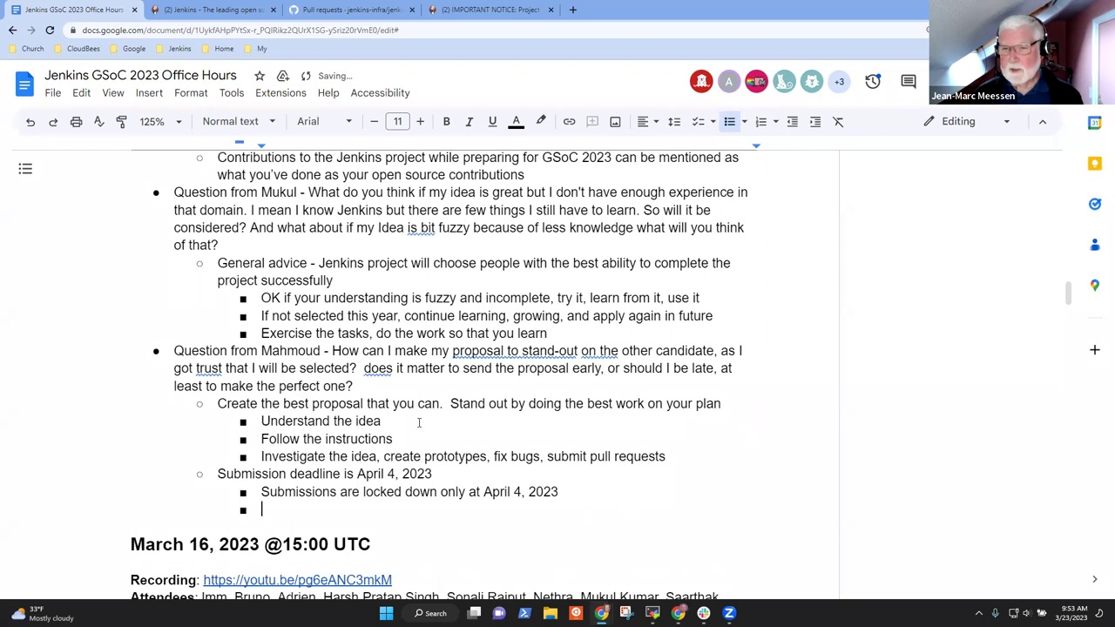
type("If")
key("BackSpace")
key("BackSpace")
key("BackSpace")
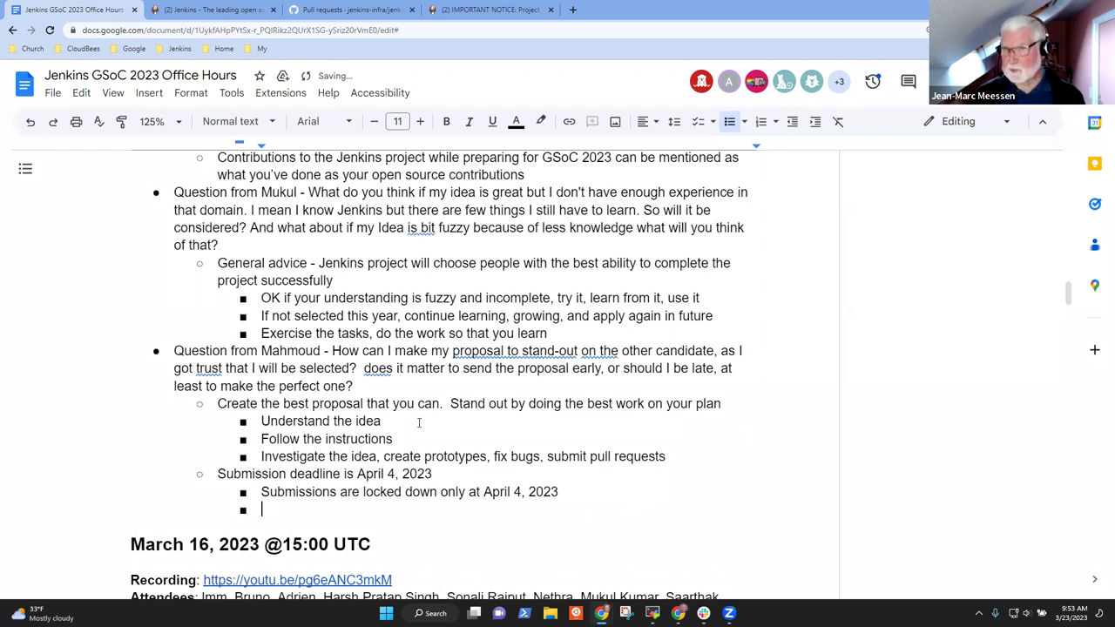
type("If ther")
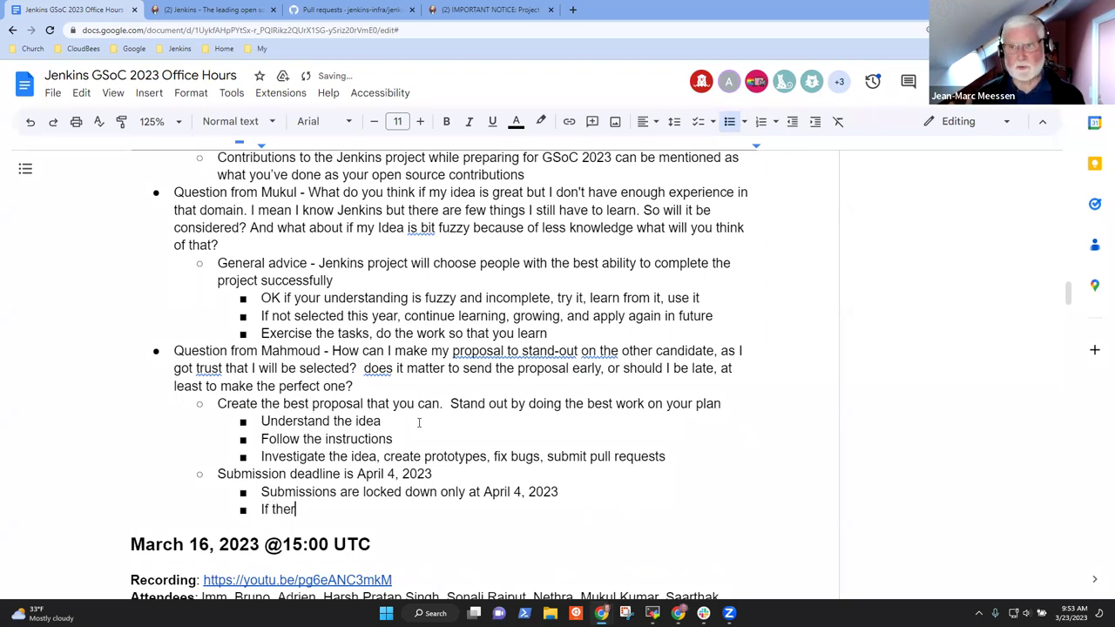
type("e is an issue ")
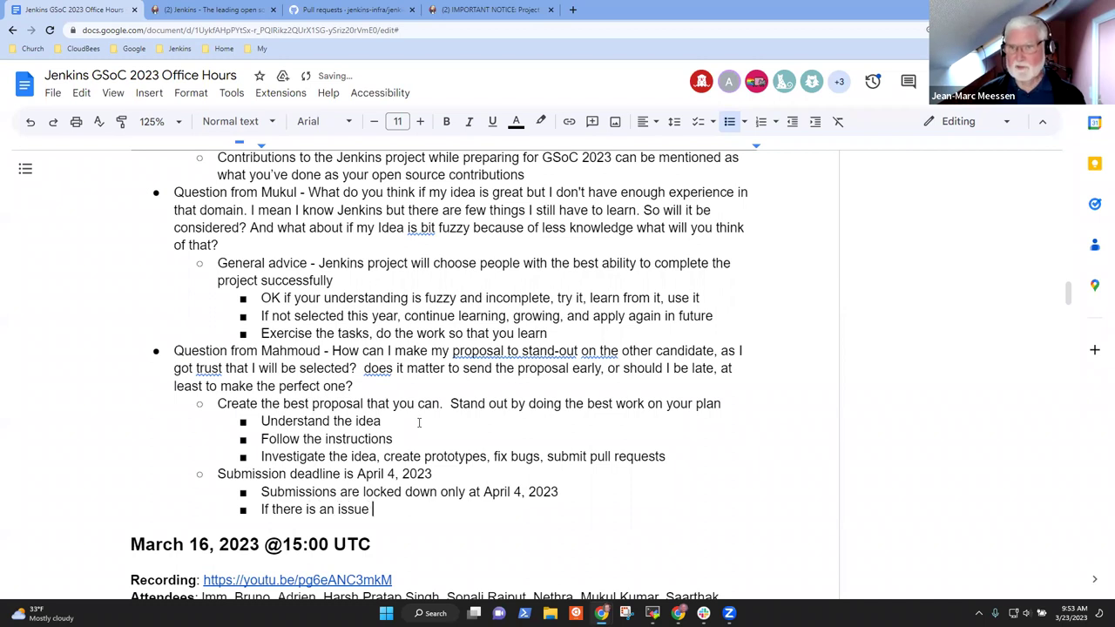
type("for one of the con")
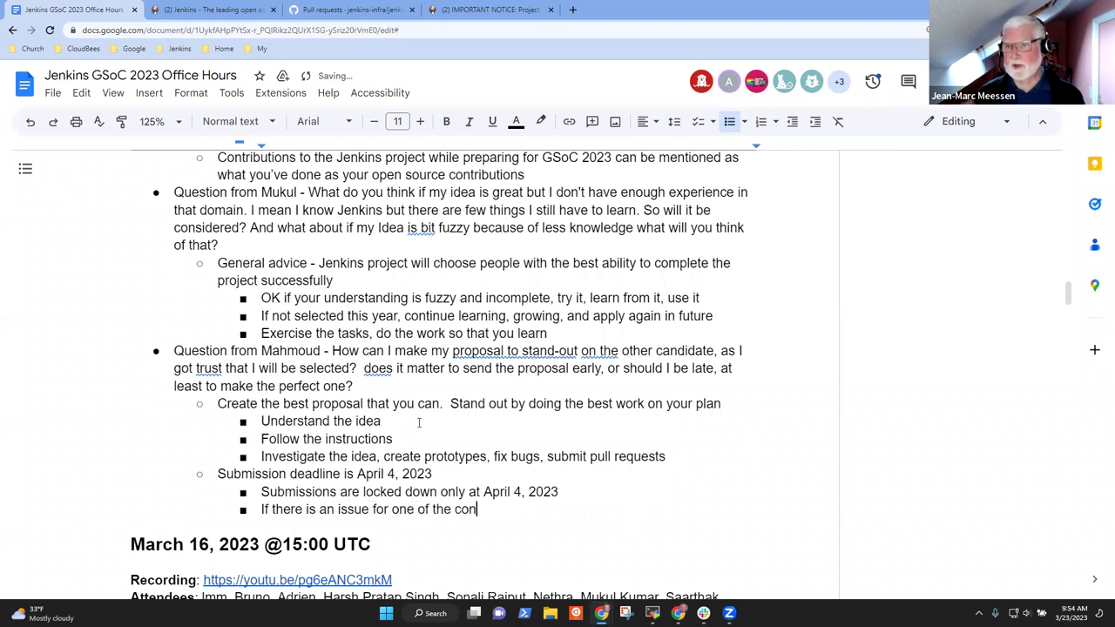
type("tributors with the")
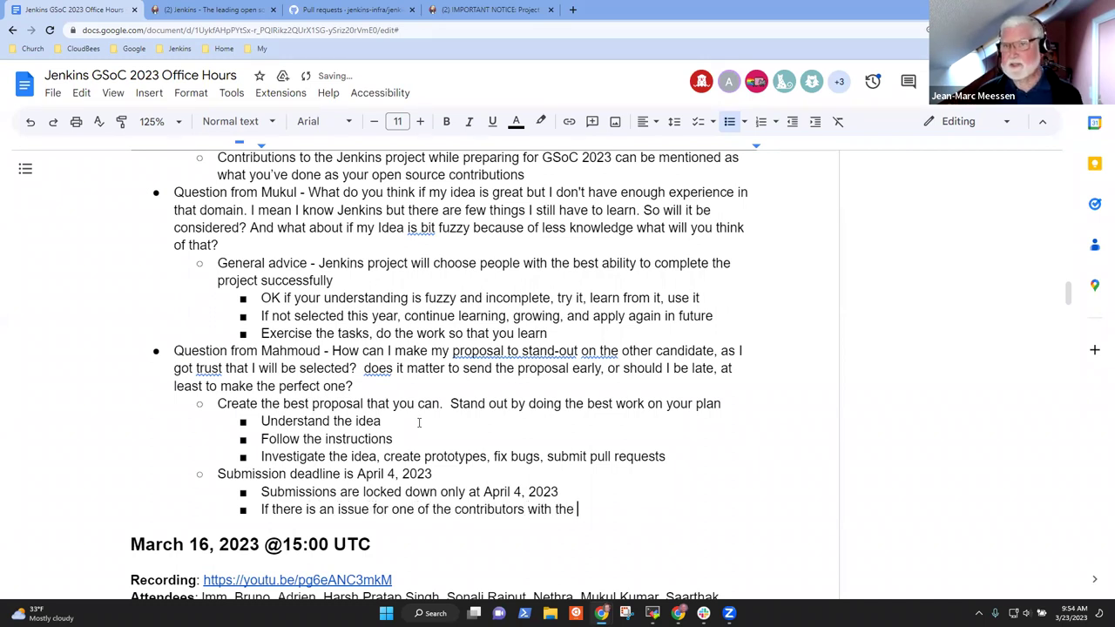
key("BackSpace")
key("BackSpace")
key("BackSpace")
key("BackSpace")
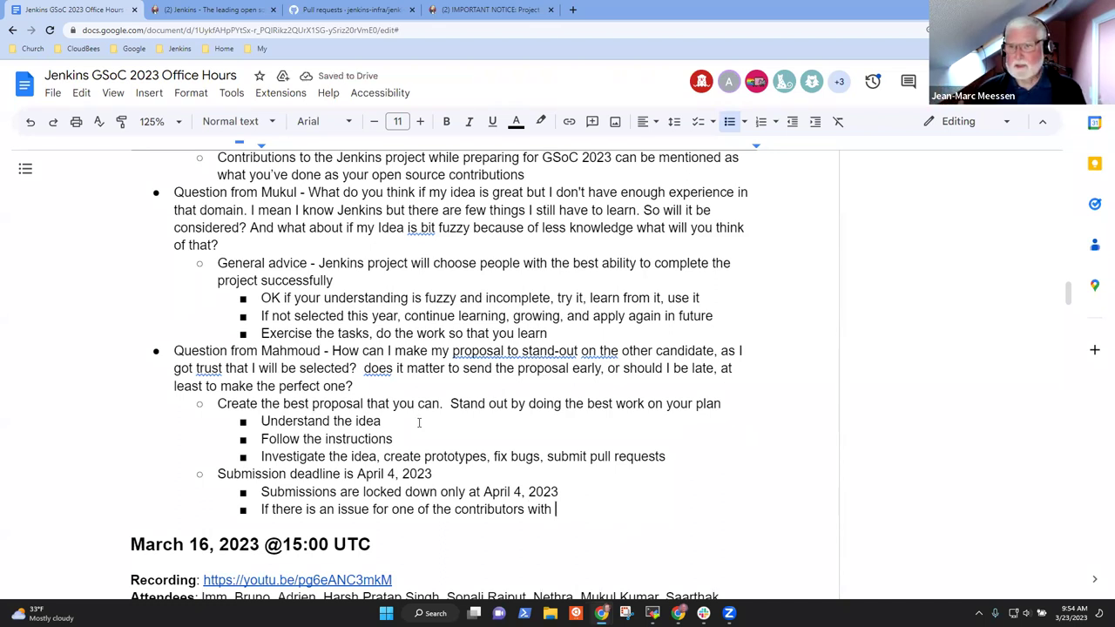
type("a submission")
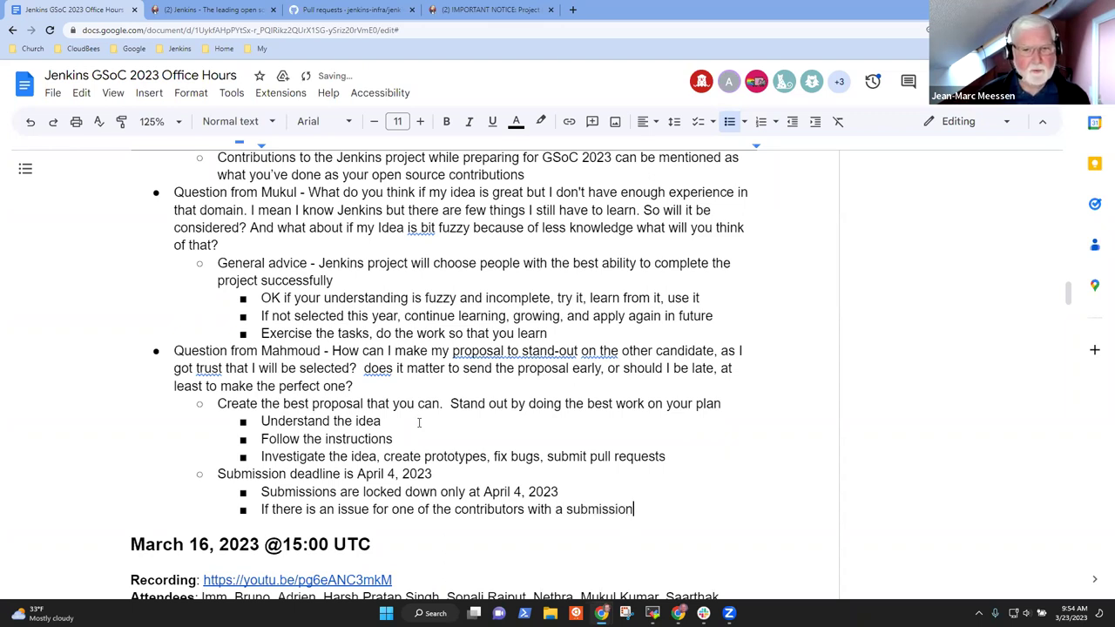
type(", pl")
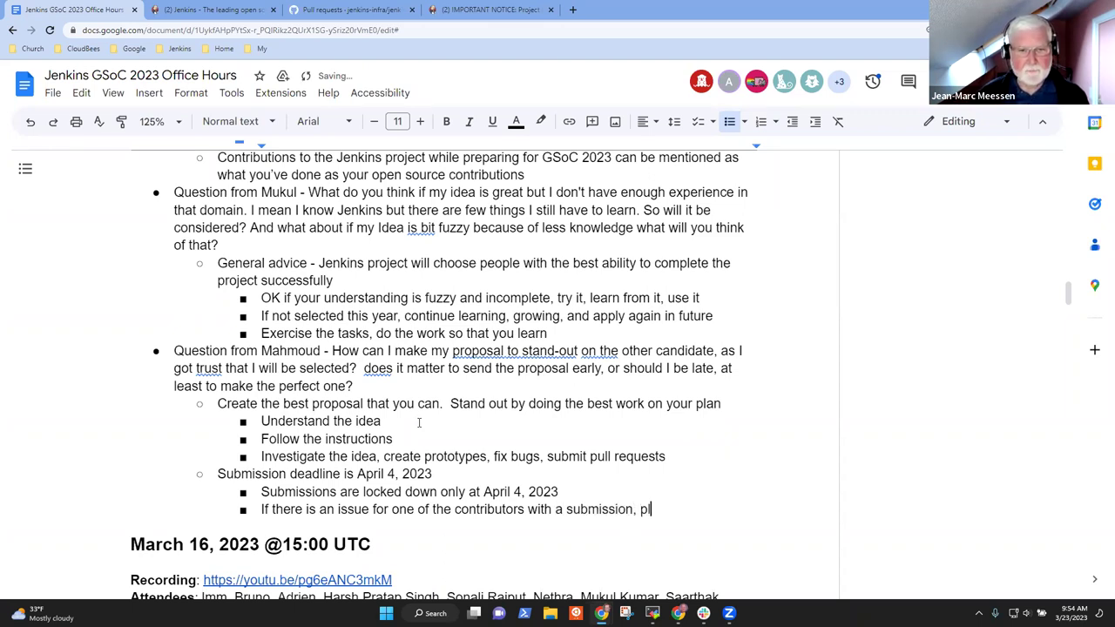
type("ease notify Jean")
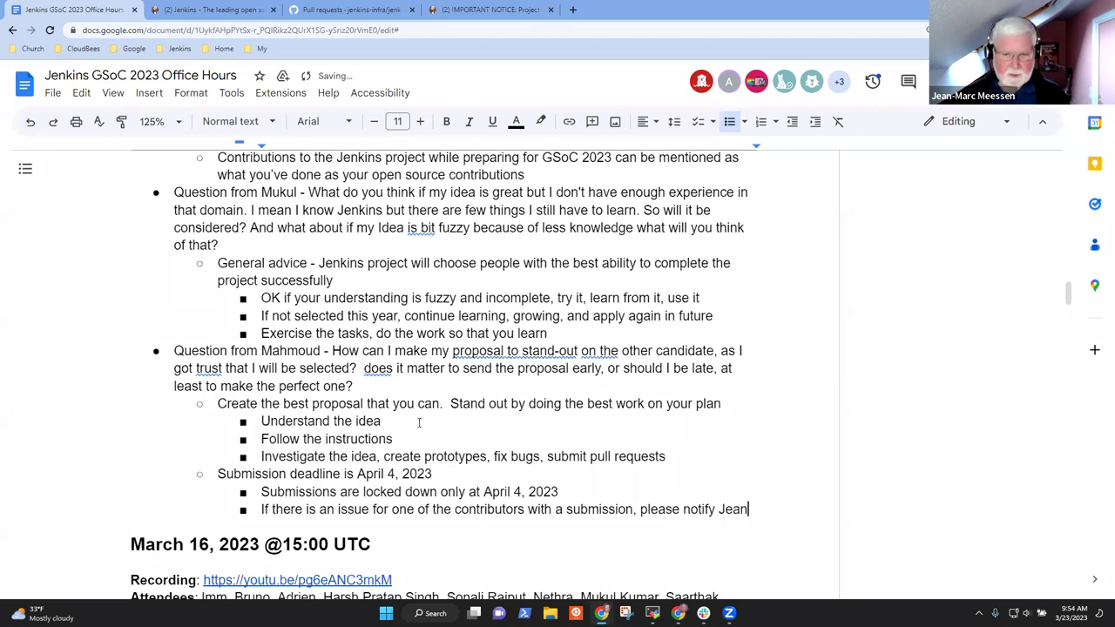
type("-Marc so that ")
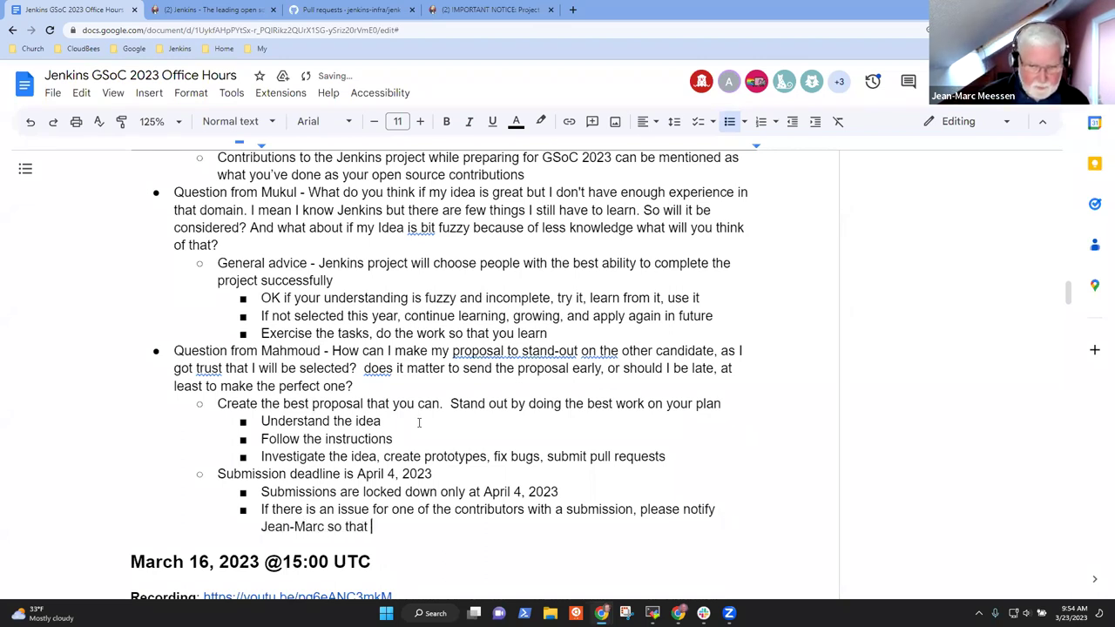
type("he can assist")
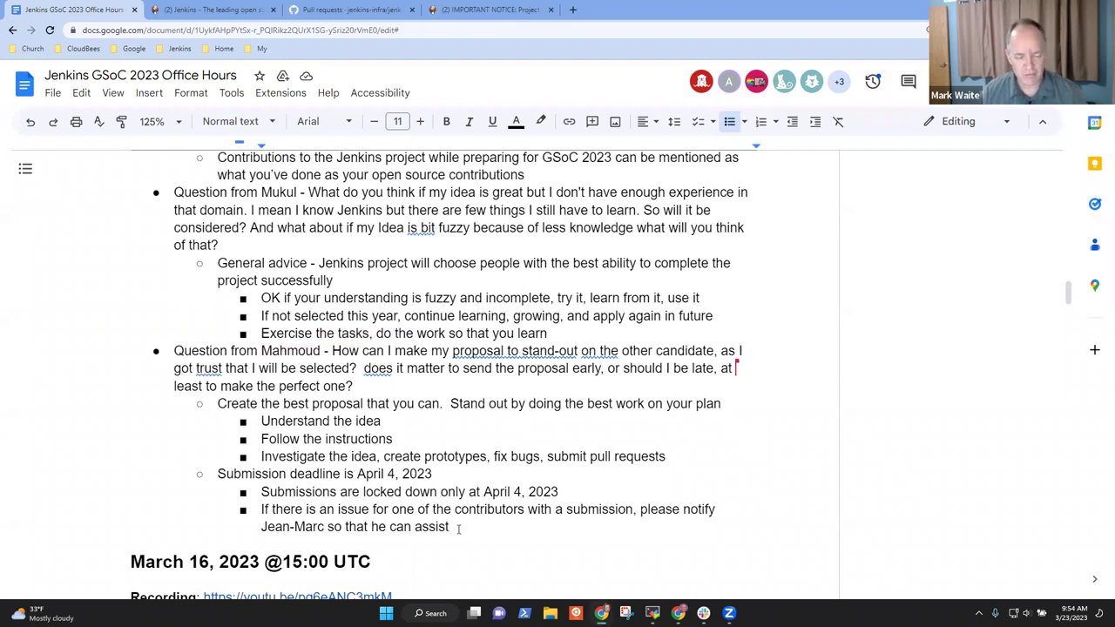
Add a top-level 'Question from' bullet with the asker's name and the pasted open-source question, joined onto one line
key("Return")
key("shift+Tab")
key("shift+Tab")
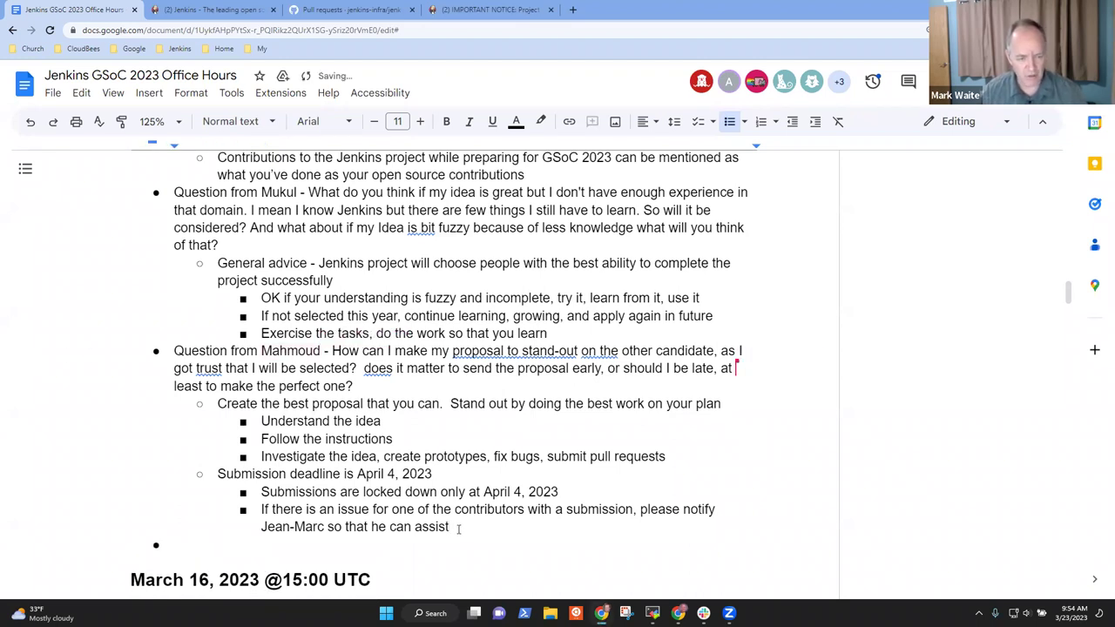
type("Question froim")
key("BackSpace")
key("BackSpace")
key("BackSpace")
key("BackSpace")
type("om MAhmound")
key("BackSpace")
key("BackSpace")
type("d")
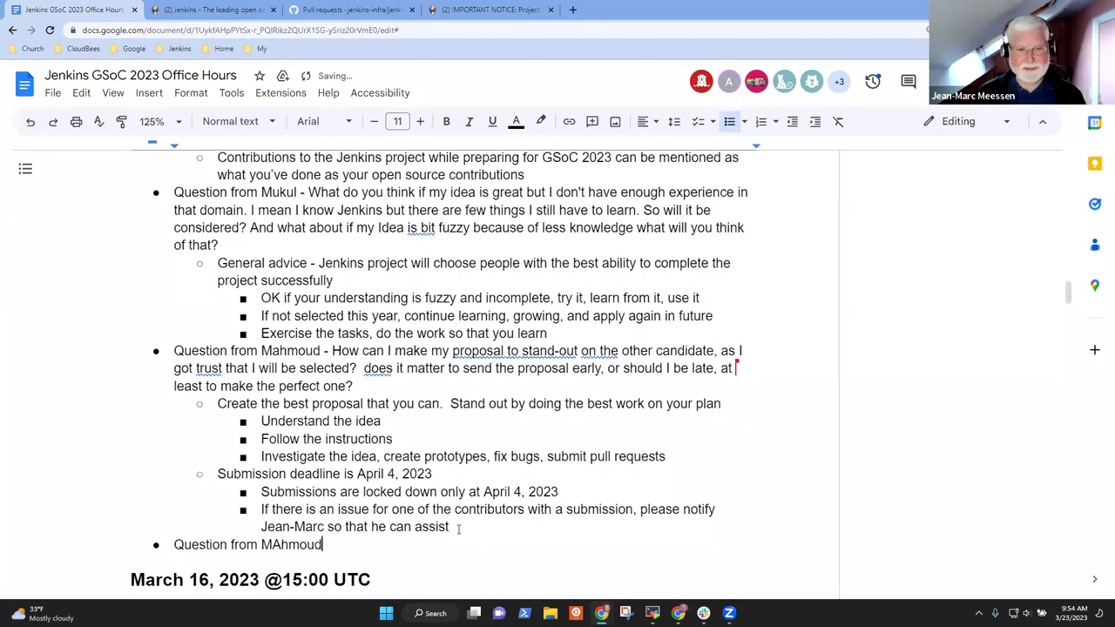
key("ctrl+BackSpace")
type("Mah")
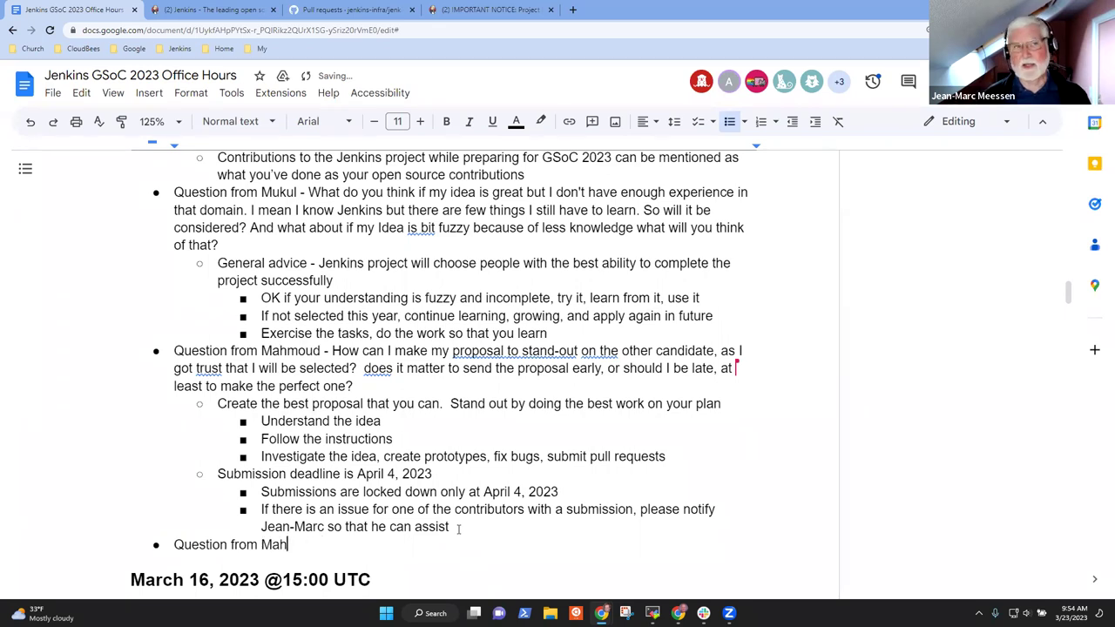
type("moud -")
type("does contributing to other open-source will be counted?")
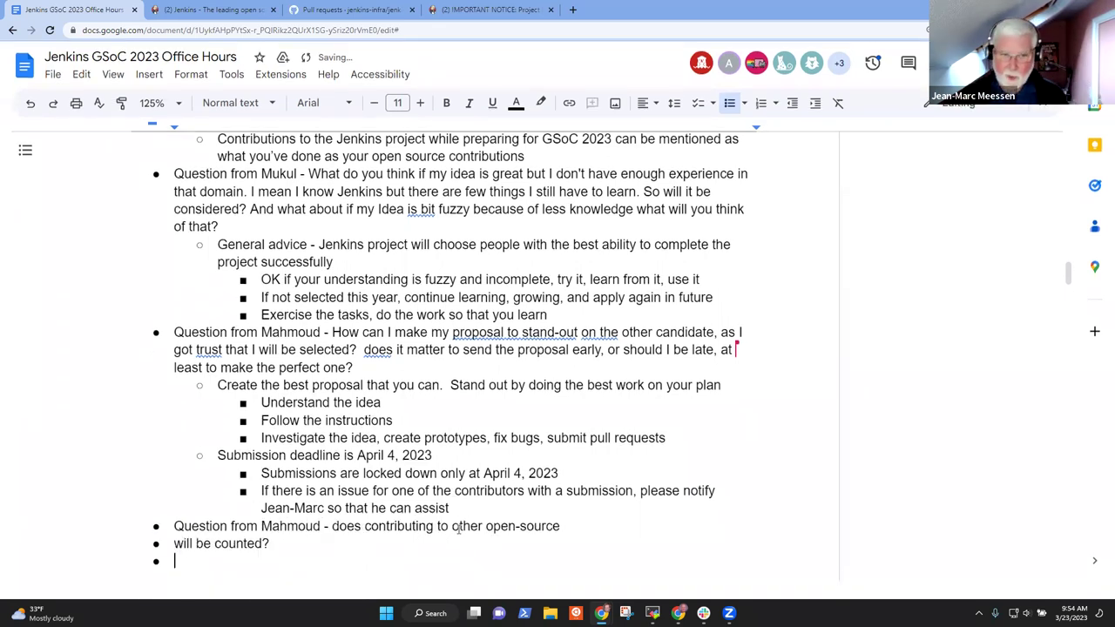
key("Up")
key("BackSpace")
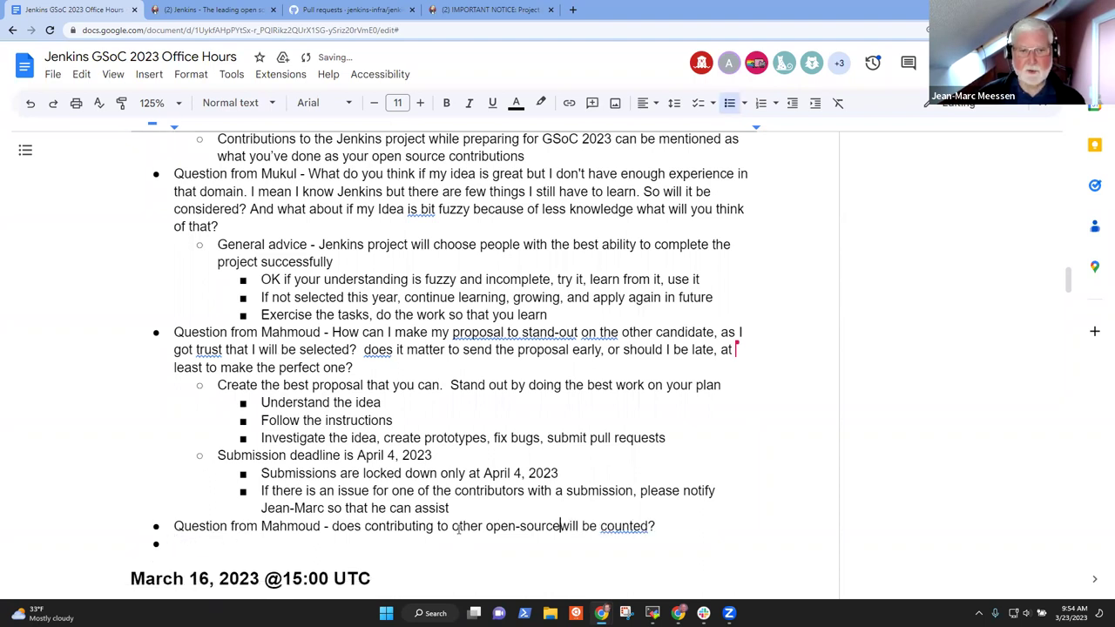
Answer in a sub-bullet: 'Yes, an indicator of experience'
key("Return")
key("Tab")
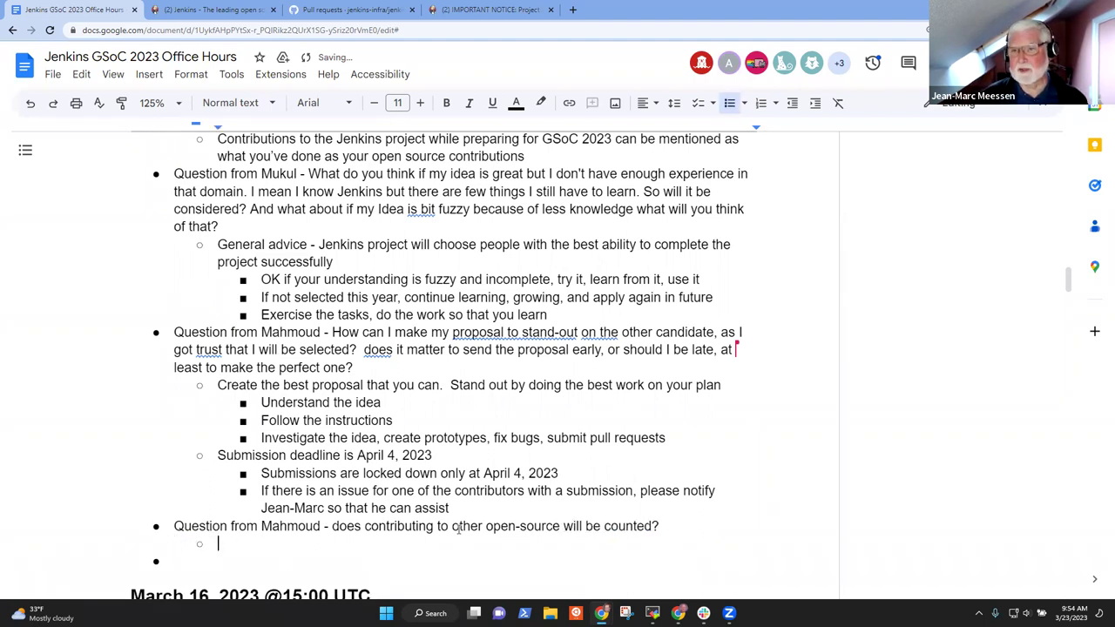
type("Yes, an indi")
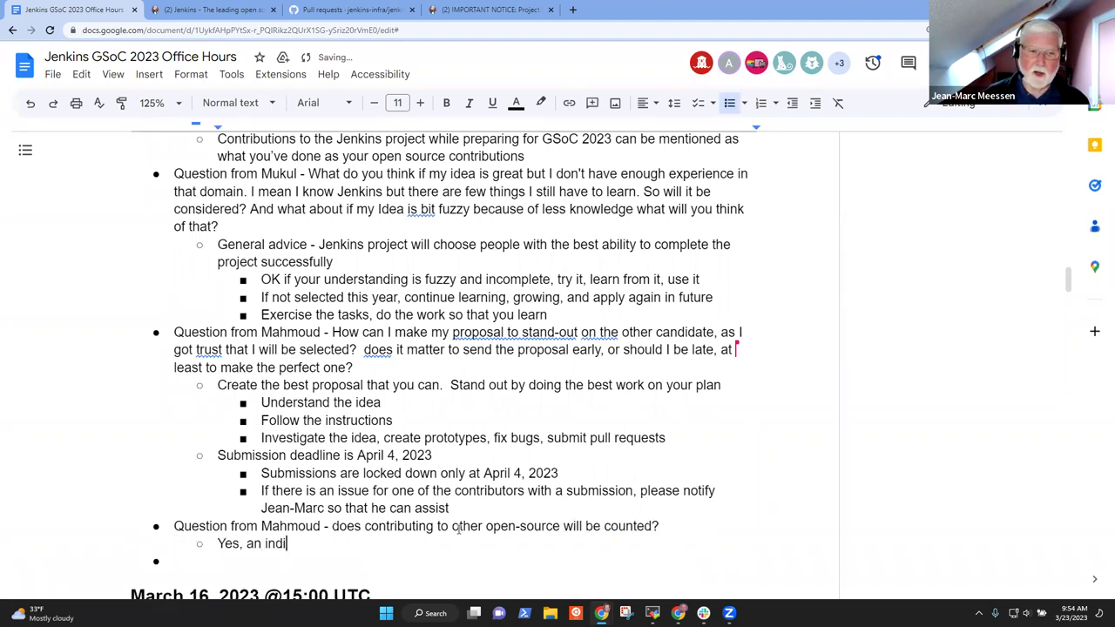
type("cator of expeirenc")
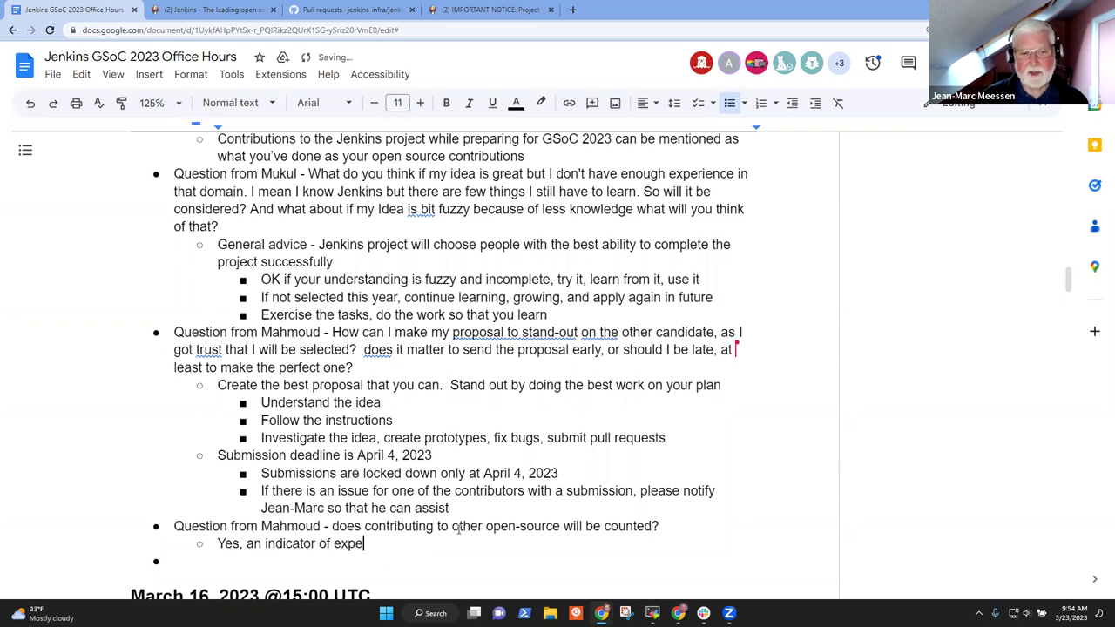
key("BackSpace")
key("BackSpace")
key("BackSpace")
key("BackSpace")
key("BackSpace")
type("rience, conside")
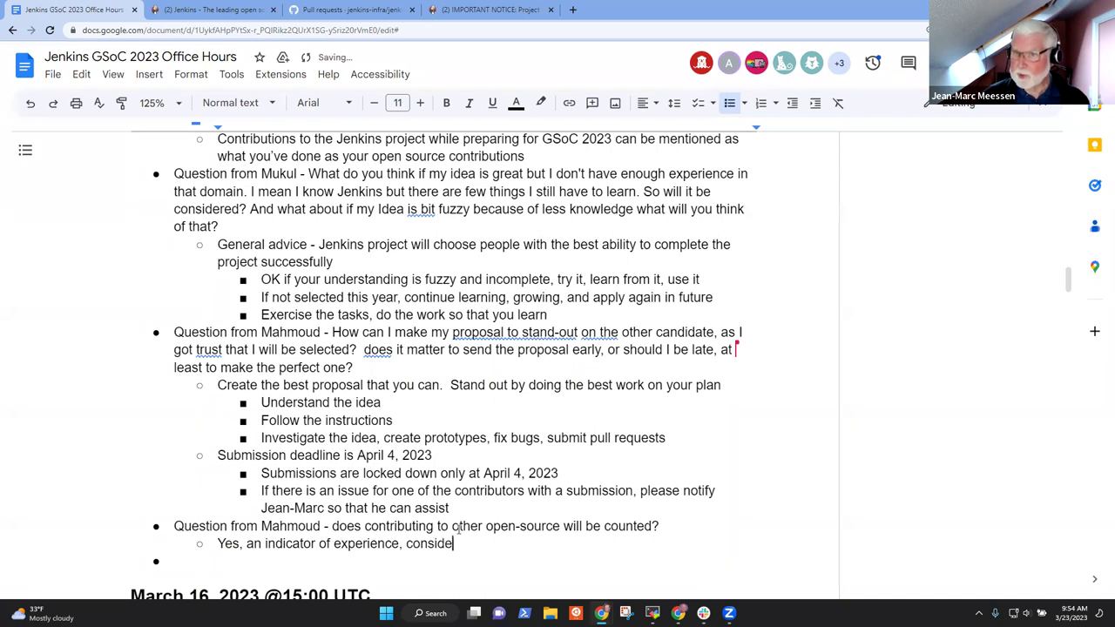
type("red as ")
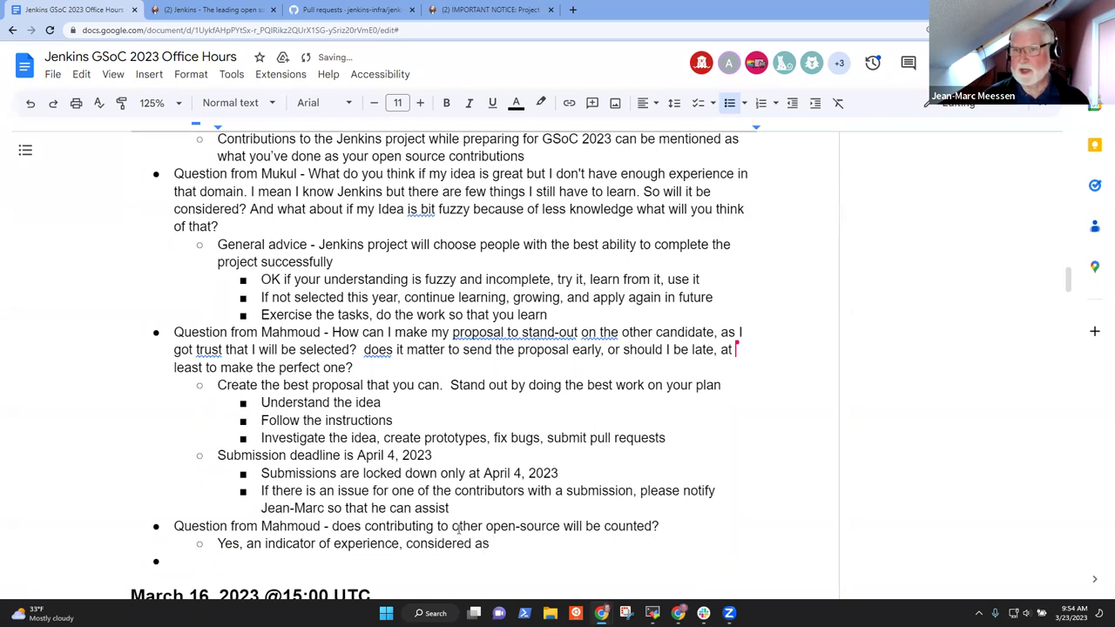
type("fffffffffffffffffffffffff")
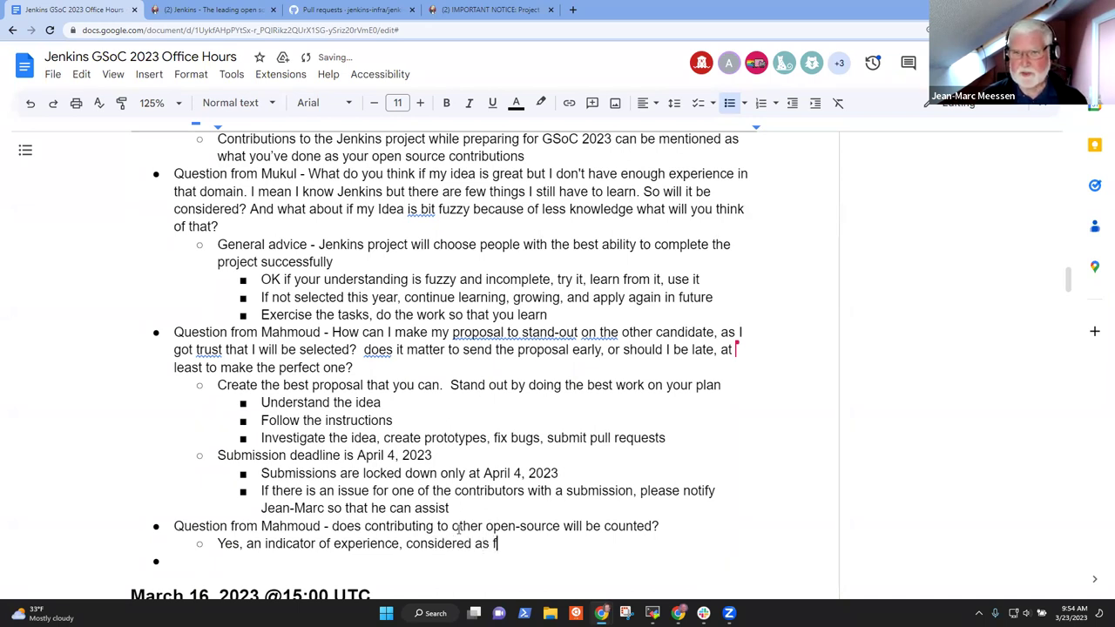
key("ctrl+BackSpace")
key("ctrl+BackSpace")
key("ctrl+BackSpace")
key("ctrl+BackSpace")
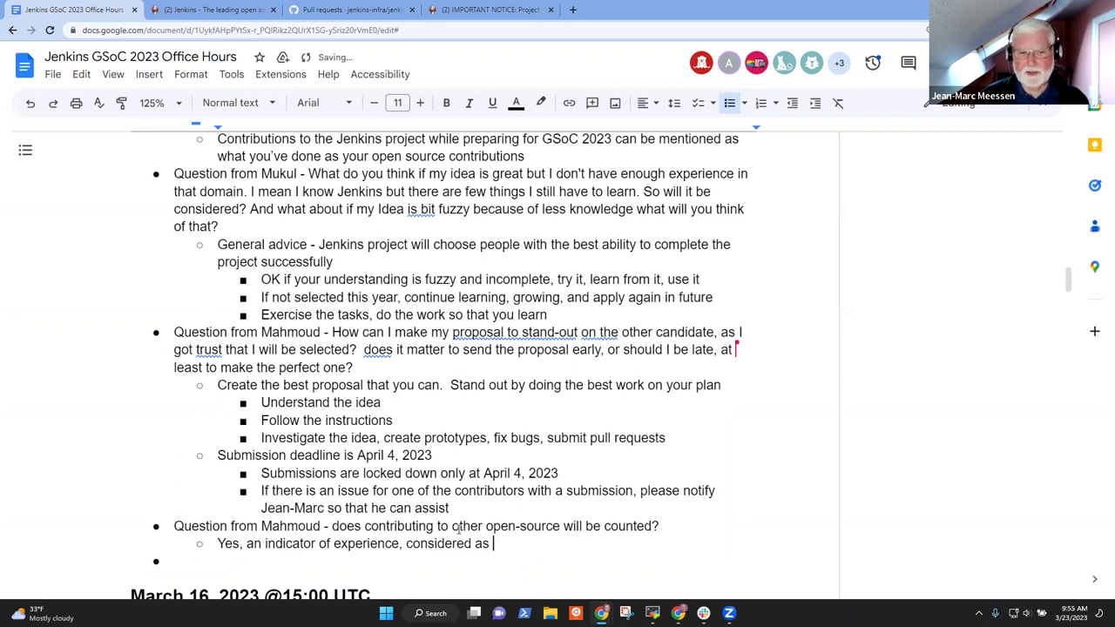
Add a second answer 'Jenkins wants our projects to succeed' and append '(interesting but not decisive)' to the first
key("Return")
type("Jenkins project")
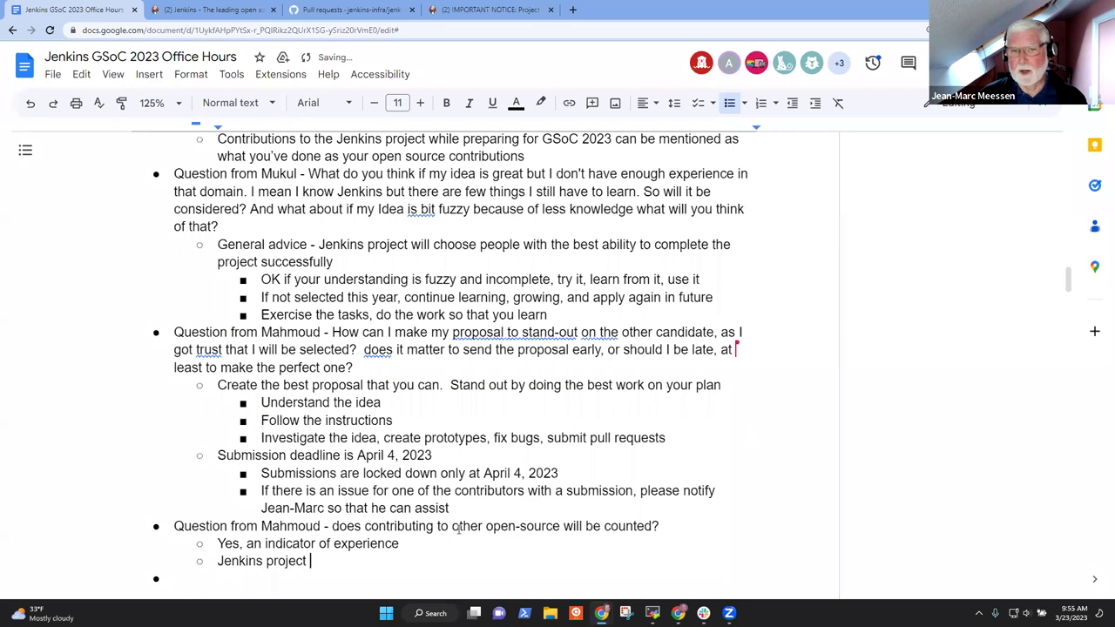
type(" wants the")
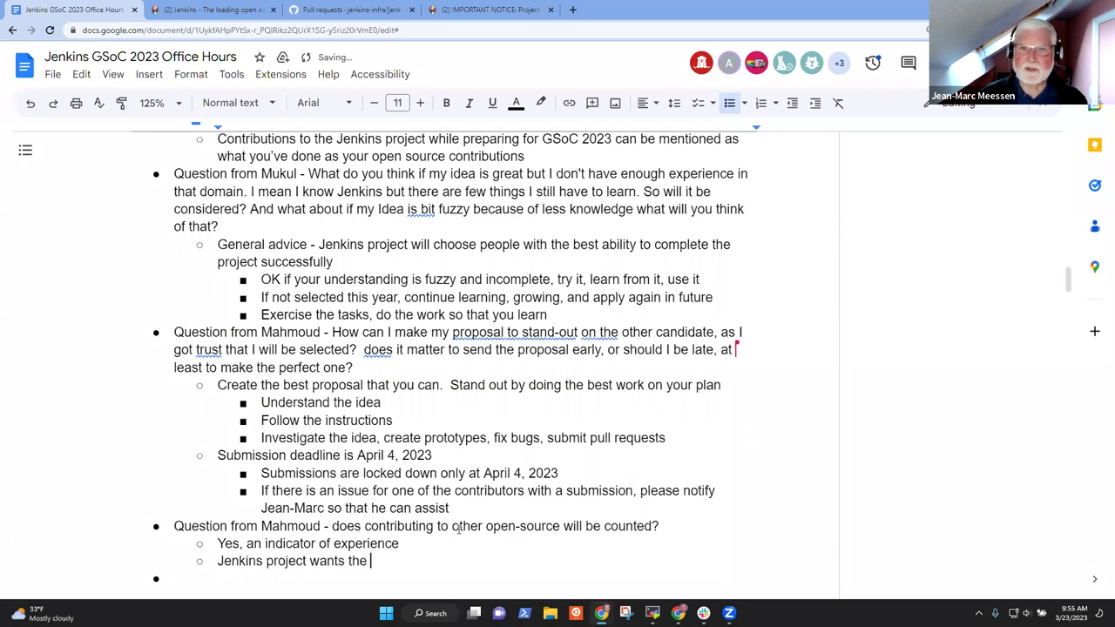
key("BackSpace")
key("BackSpace")
key("BackSpace")
key("BackSpace")
key("BackSpace")
key("BackSpace")
key("BackSpace")
key("BackSpace")
key("BackSpace")
key("BackSpace")
key("BackSpace")
key("BackSpace")
key("BackSpace")
key("BackSpace")
key("BackSpace")
key("BackSpace")
key("BackSpace")
key("BackSpace")
type("wants the projects")
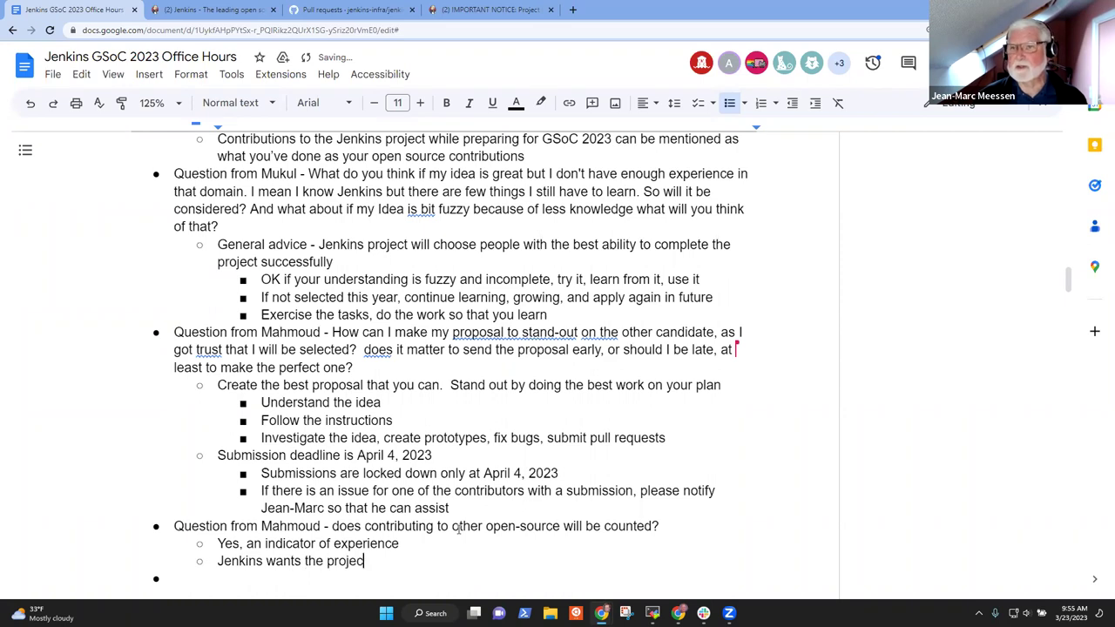
key("BackSpace")
key("BackSpace")
key("BackSpace")
key("BackSpace")
key("BackSpace")
key("BackSpace")
key("BackSpace")
key("BackSpace")
key("BackSpace")
key("BackSpace")
key("BackSpace")
key("BackSpace")
type("our projects to suces")
key("BackSpace")
key("BackSpace")
type("c")
key("BackSpace")
type("ces")
key("BackSpace")
type("ed")
key("Up")
type("(")
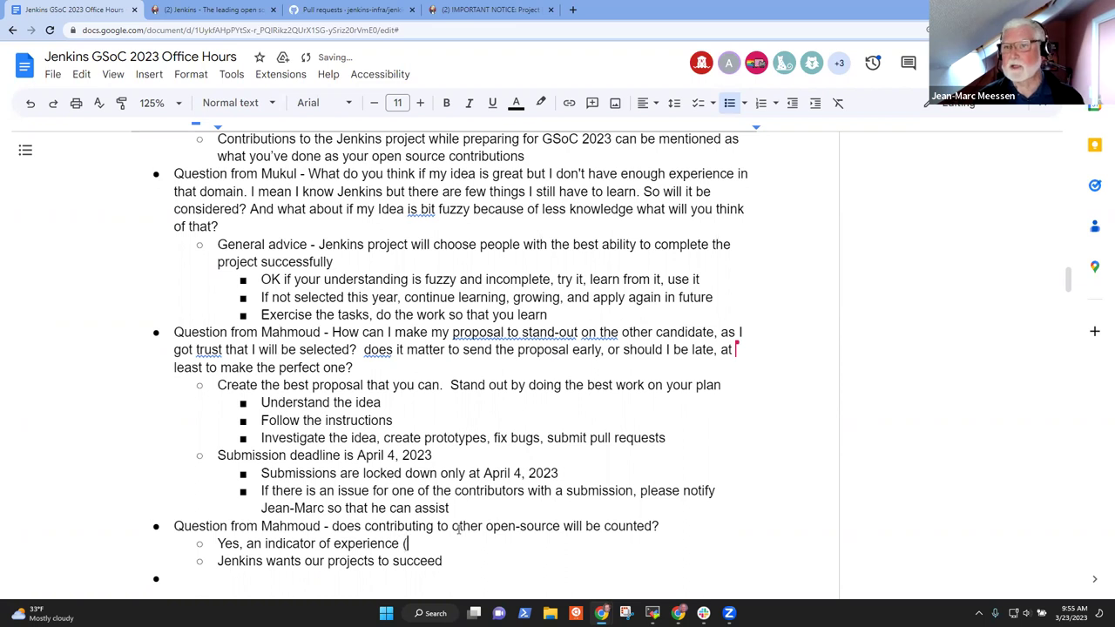
type("interesting but not decisive)")
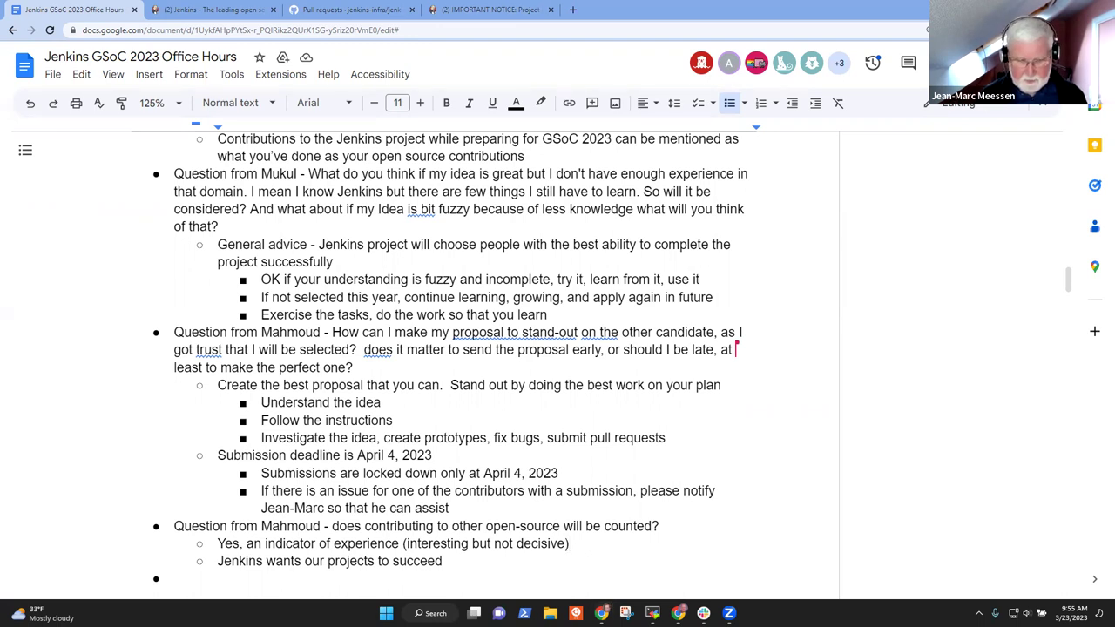
Add a 'Question from' bullet with the asker's name and the pasted question on when to submit proposals on the GSoC portal, plus an empty answer sub-bullet
left_click(203, 577)
type("Question")
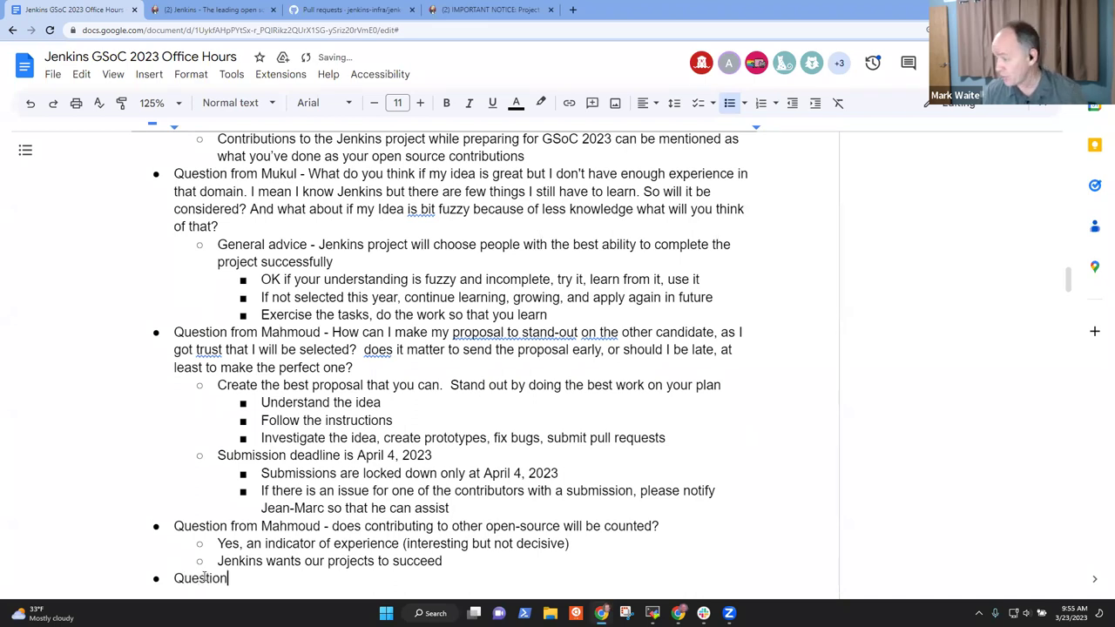
type(" f")
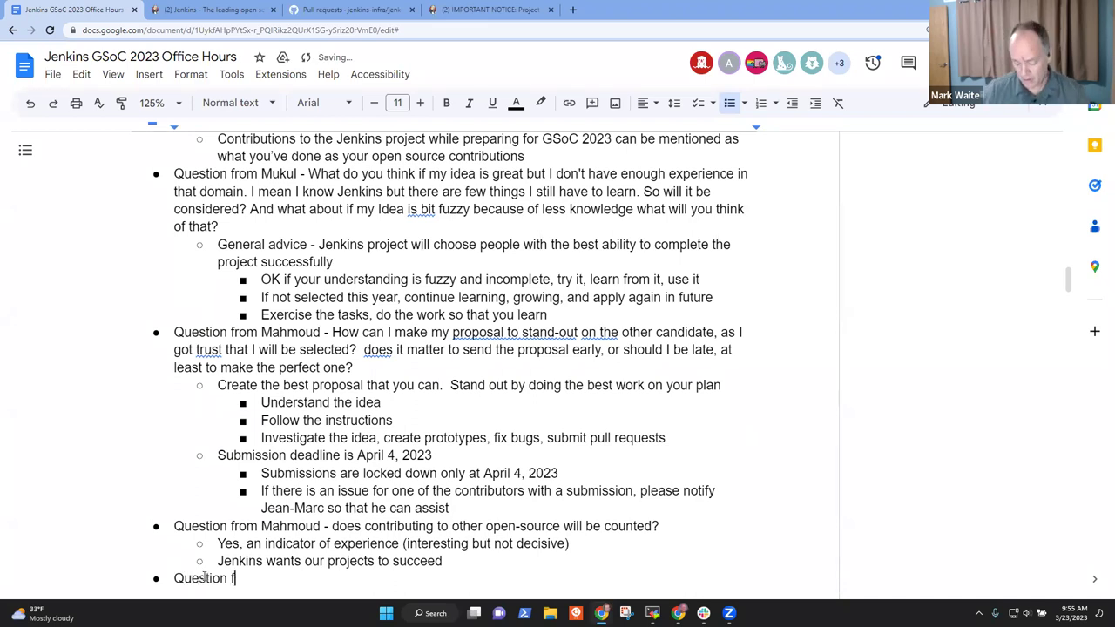
type("rom Jagruti -")
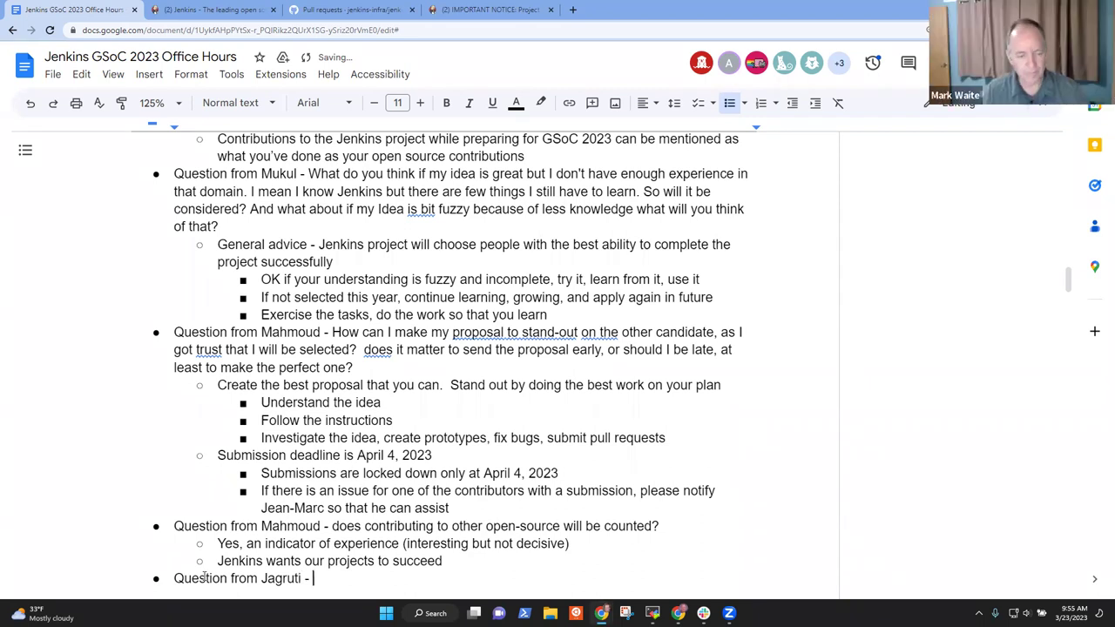
type("How do I know when is the right time to submit my proposal on the GSoC portal? And the mentors have completed the reviews?")
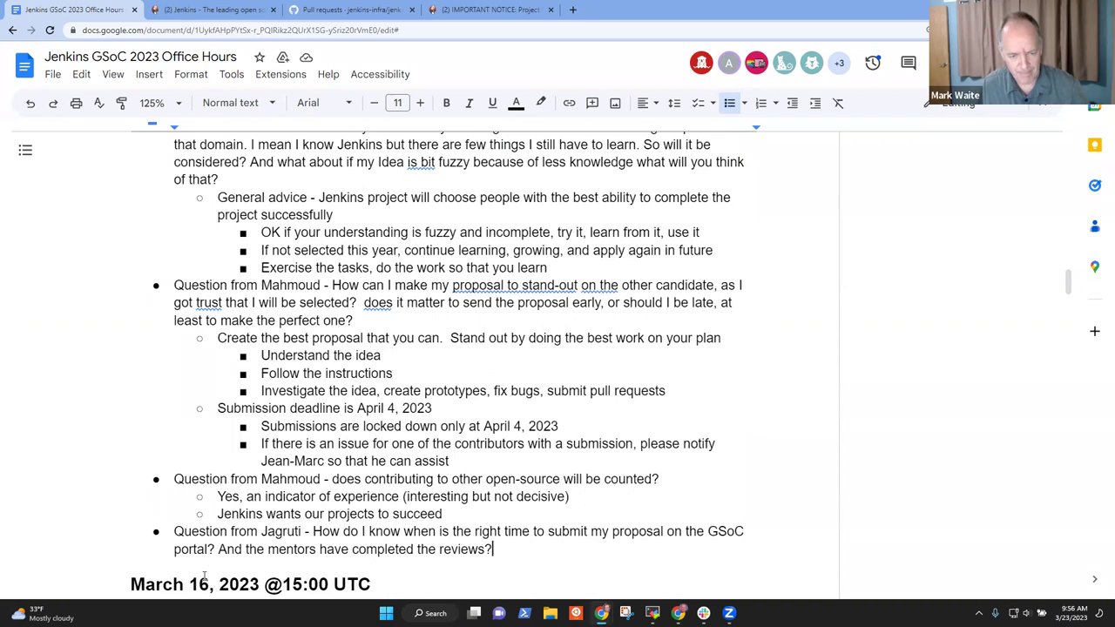
key("Return")
key("Tab")
type("When")
key("BackSpace")
key("BackSpace")
key("BackSpace")
key("BackSpace")
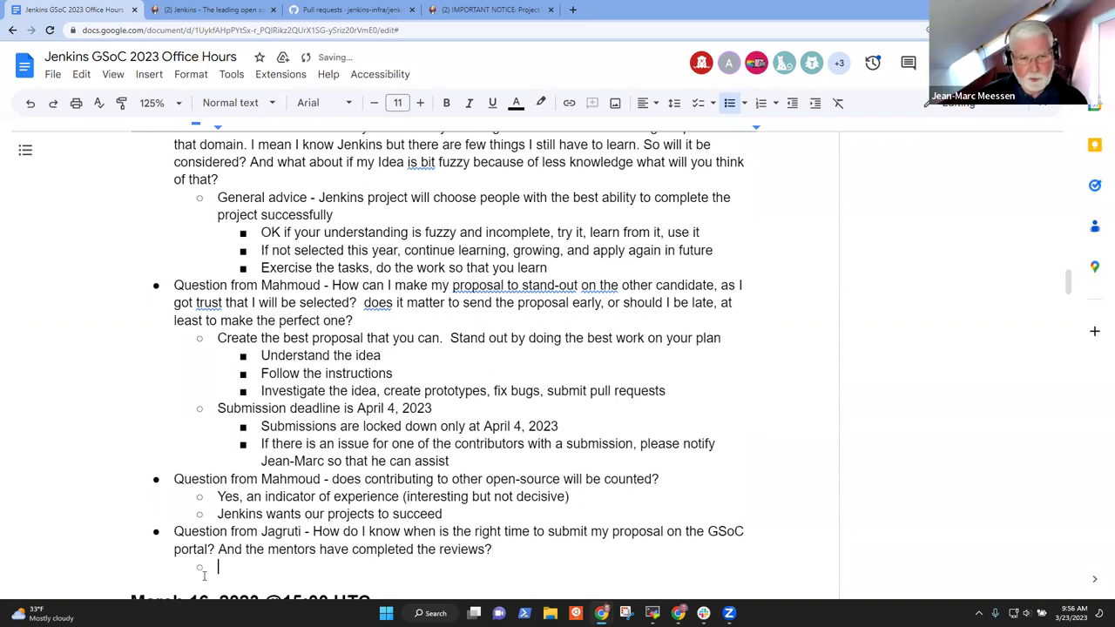
Answer with 'Mentor review comments are visible in your document' and 'Dashboard shows review progress for proposals'
type("Mentor ")
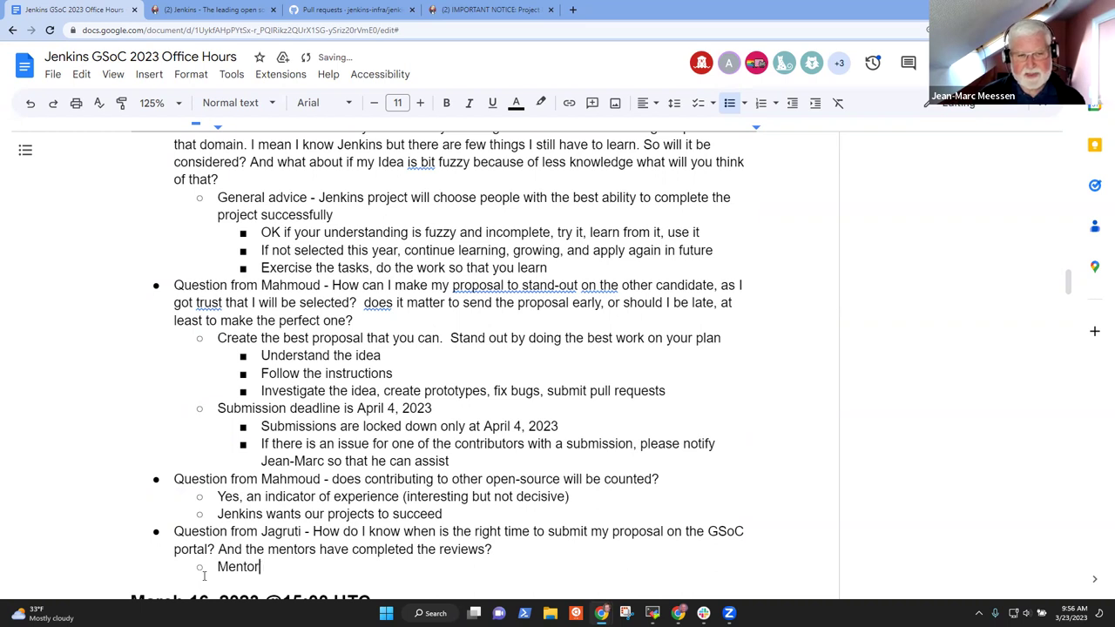
type("reviews")
key("BackSpace")
key("BackSpace")
type("comments are visible in your document")
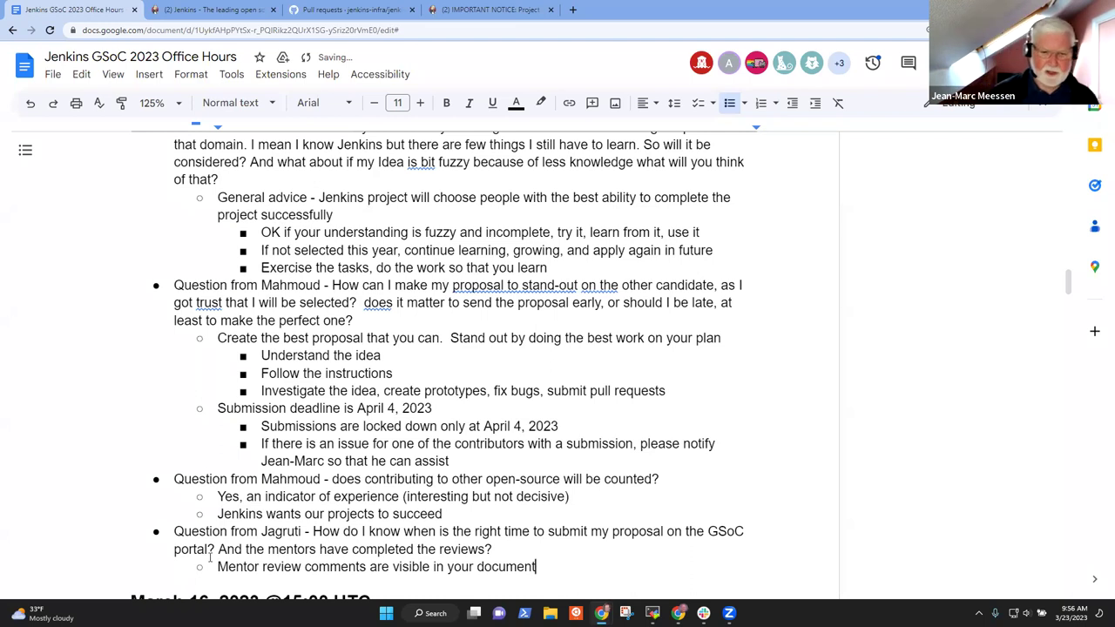
scroll(440, 290, "down", 1)
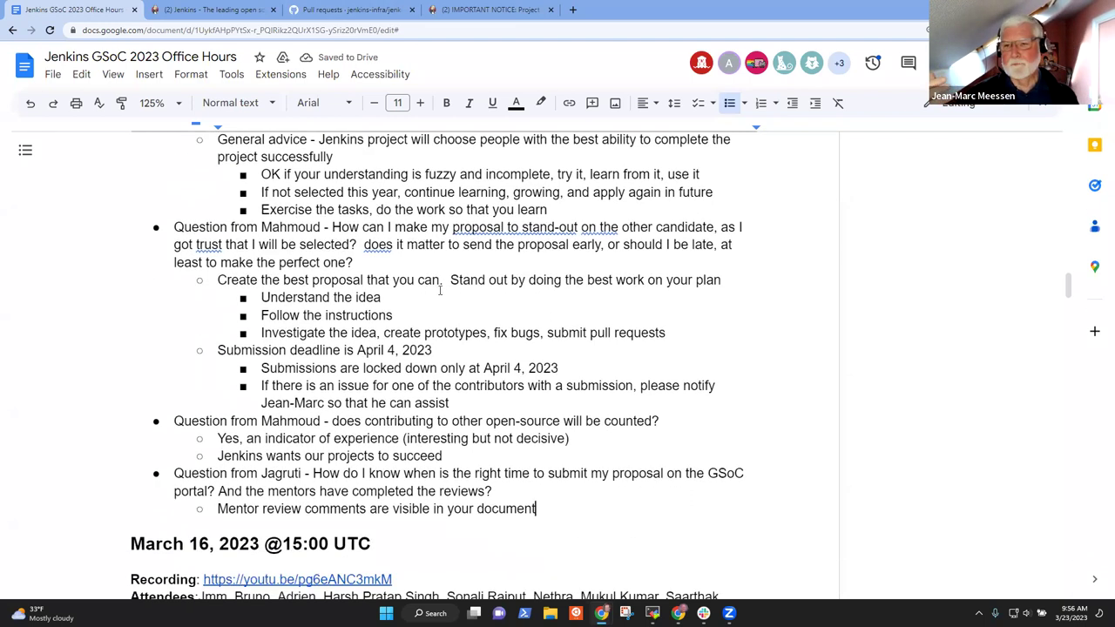
key("Return")
type("Dashboard shows review progress for proposals")
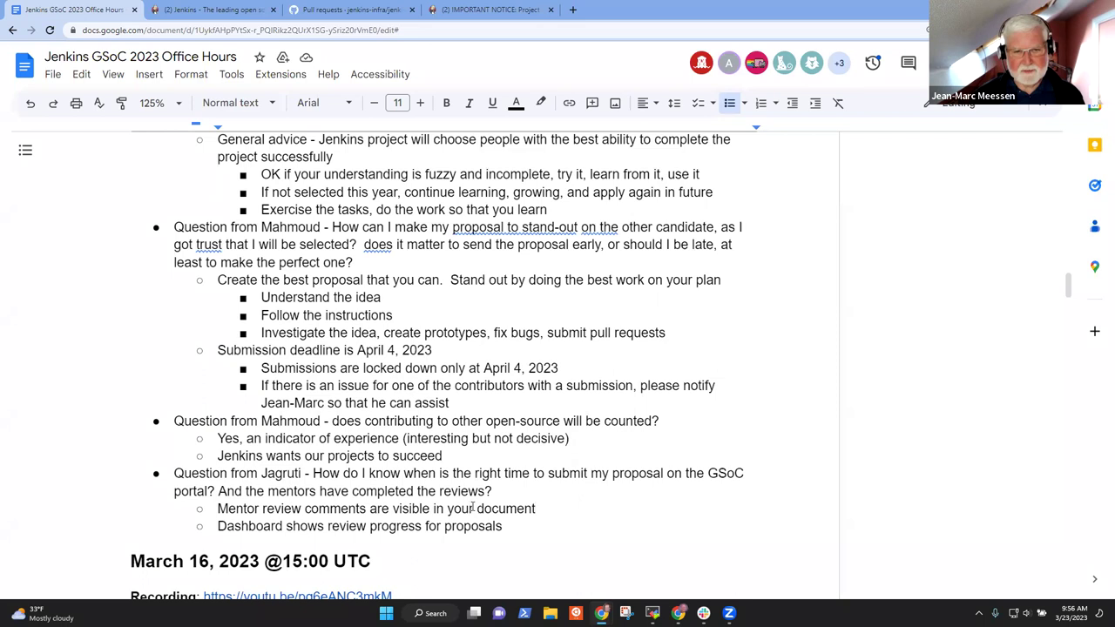
Start a third-level bullet beneath the first answer beginning 'If a'
key("Return")
key("Tab")
type("I")
type("f a ")
type("er")
Complete the nested point to read 'If a review happens without comments, that's quite surprising'
key("BackSpace")
key("BackSpace")
type("review")
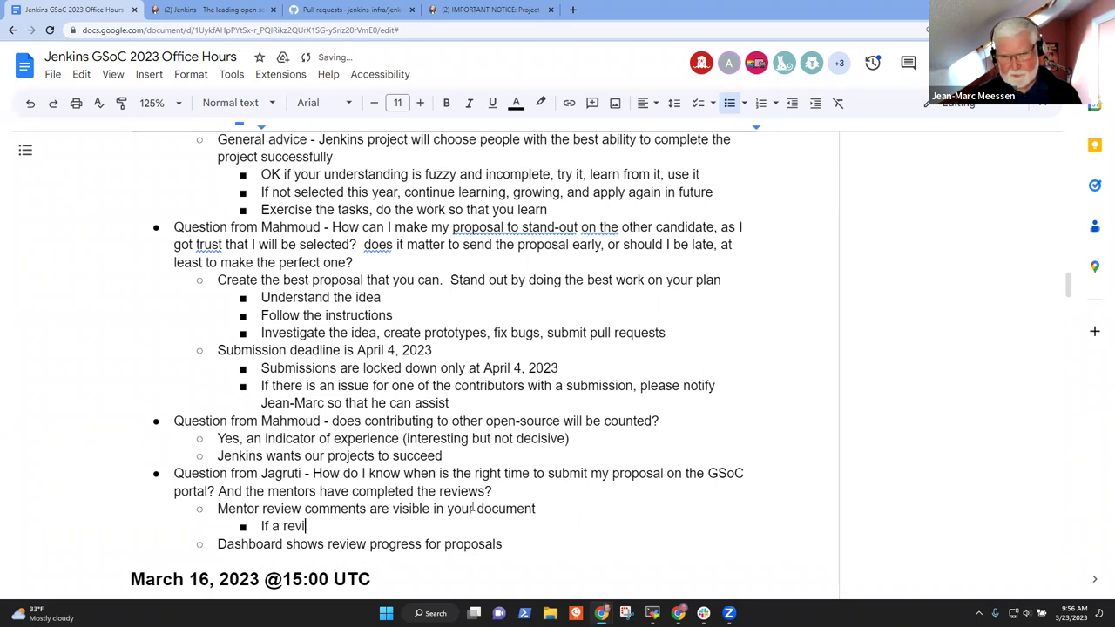
type("ns ")
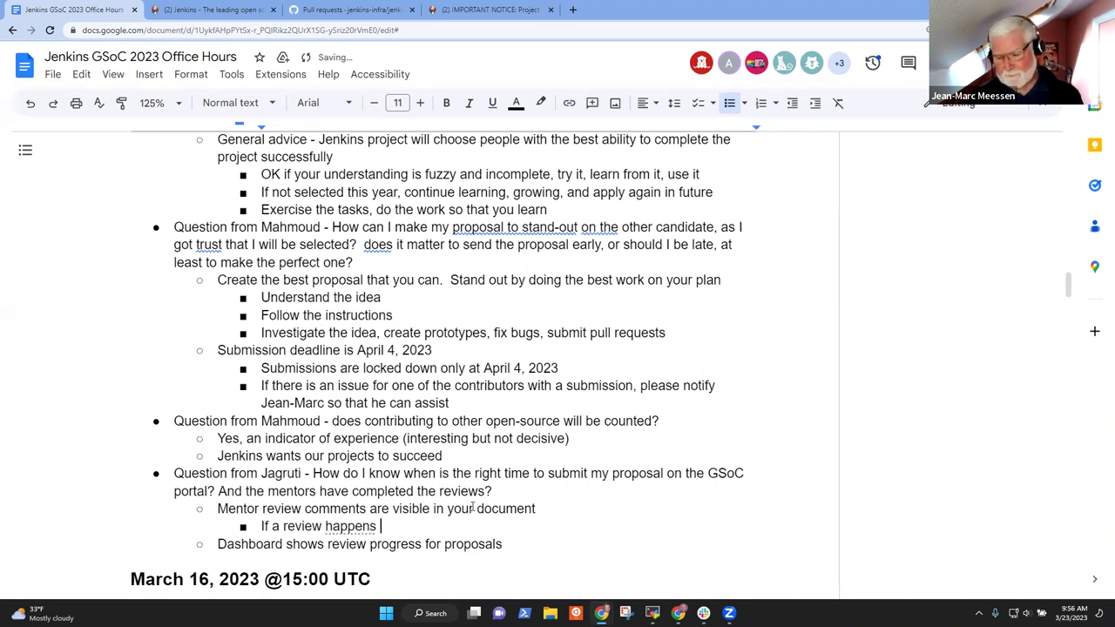
type("without ")
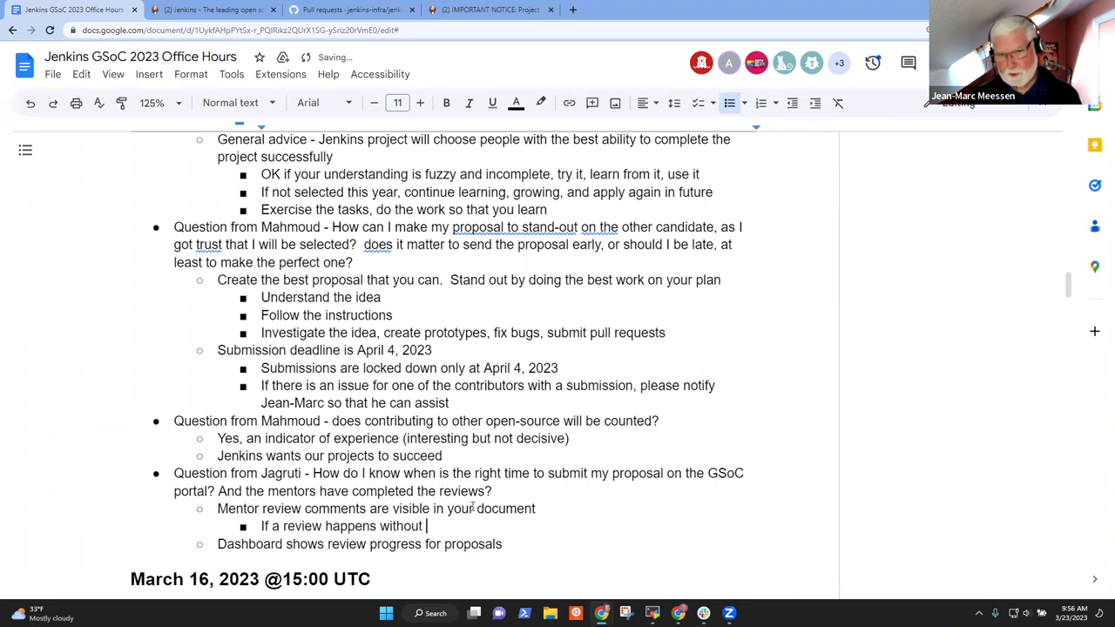
type("comments, that's quite ")
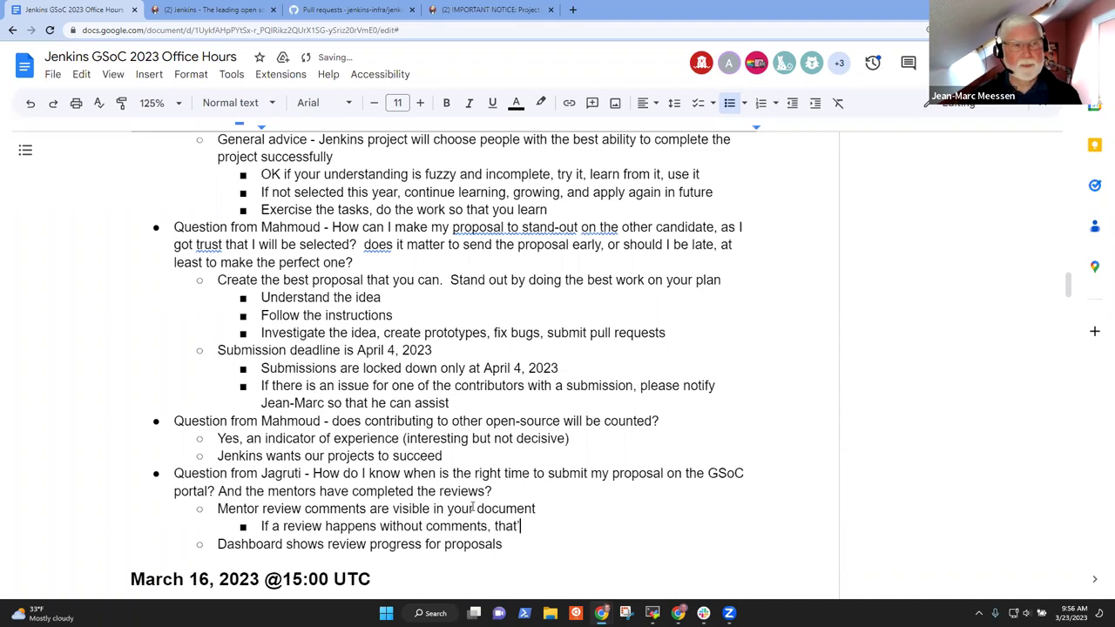
type("surprising")
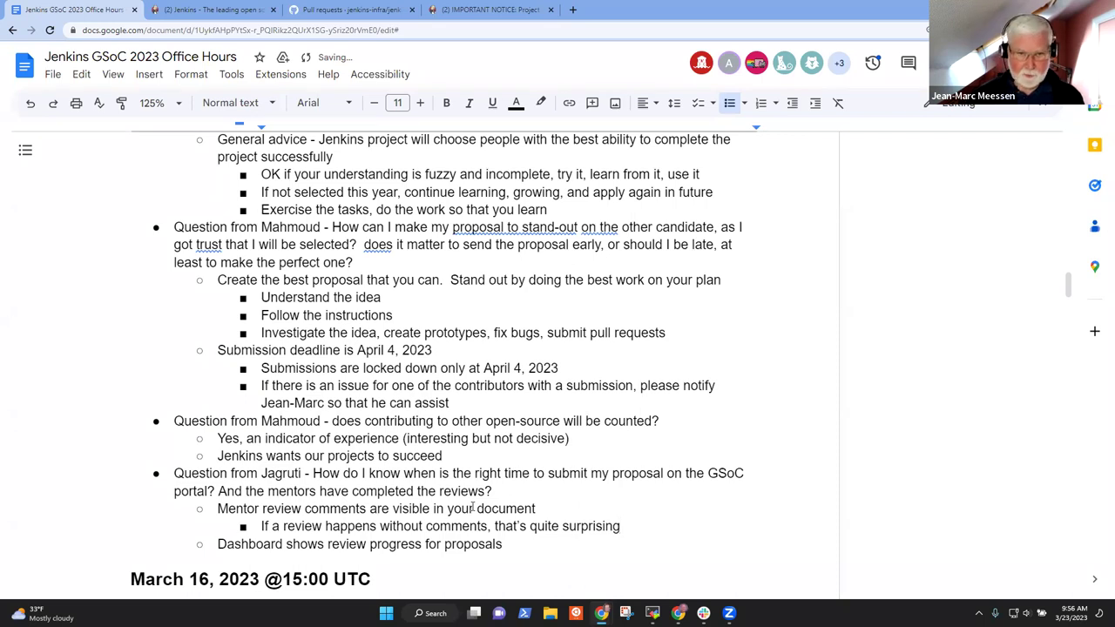
scroll(472, 508, "down", 1)
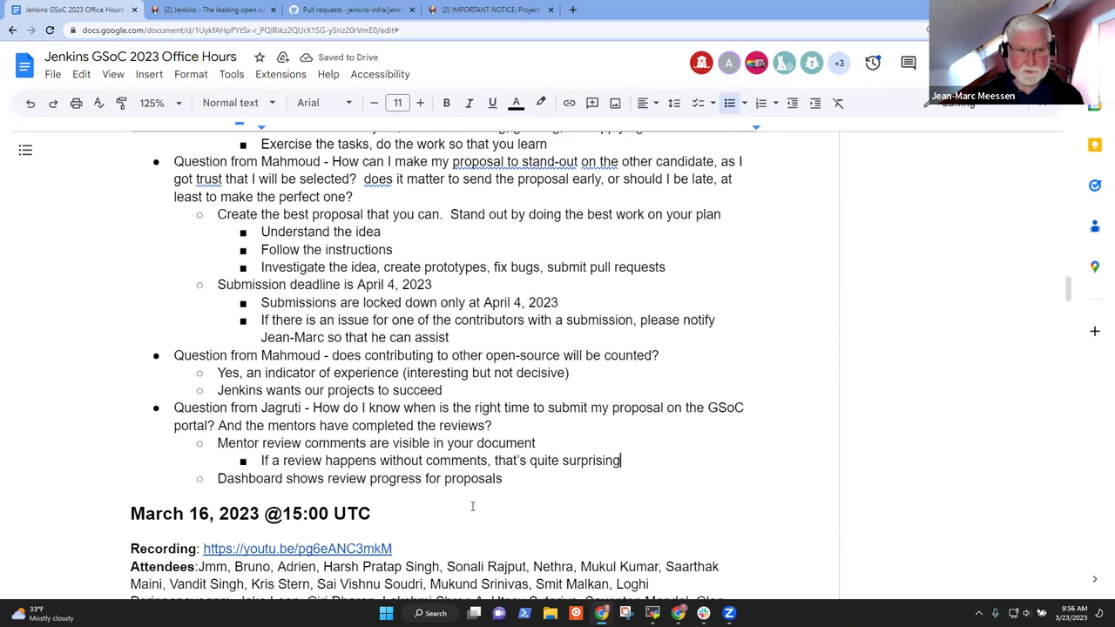
right_click(621, 4)
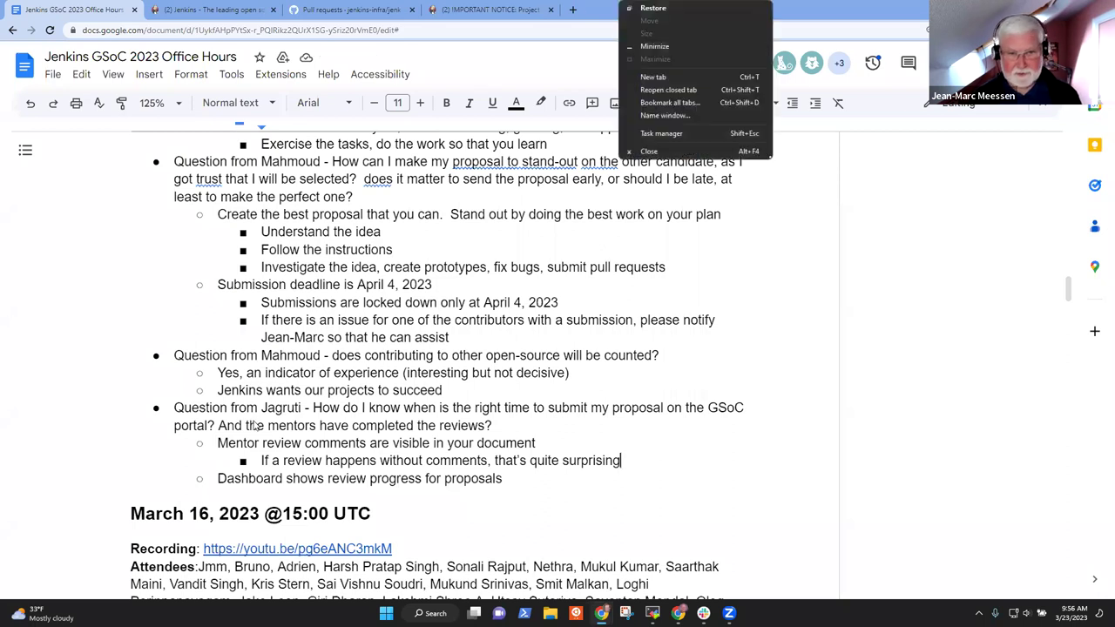
left_click(340, 443)
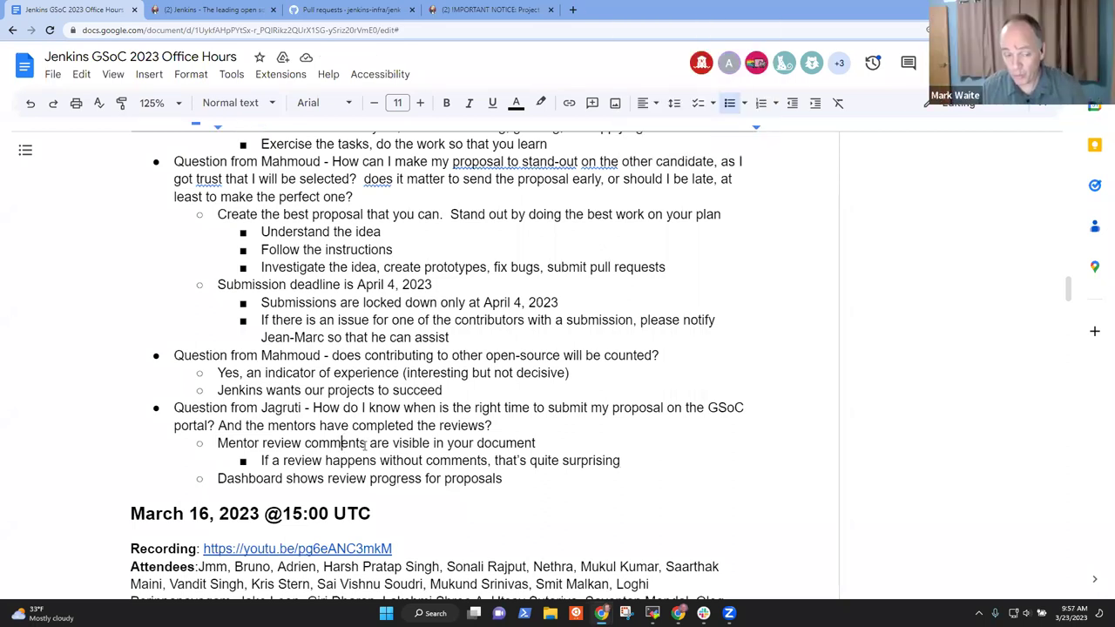
triple_click(365, 443)
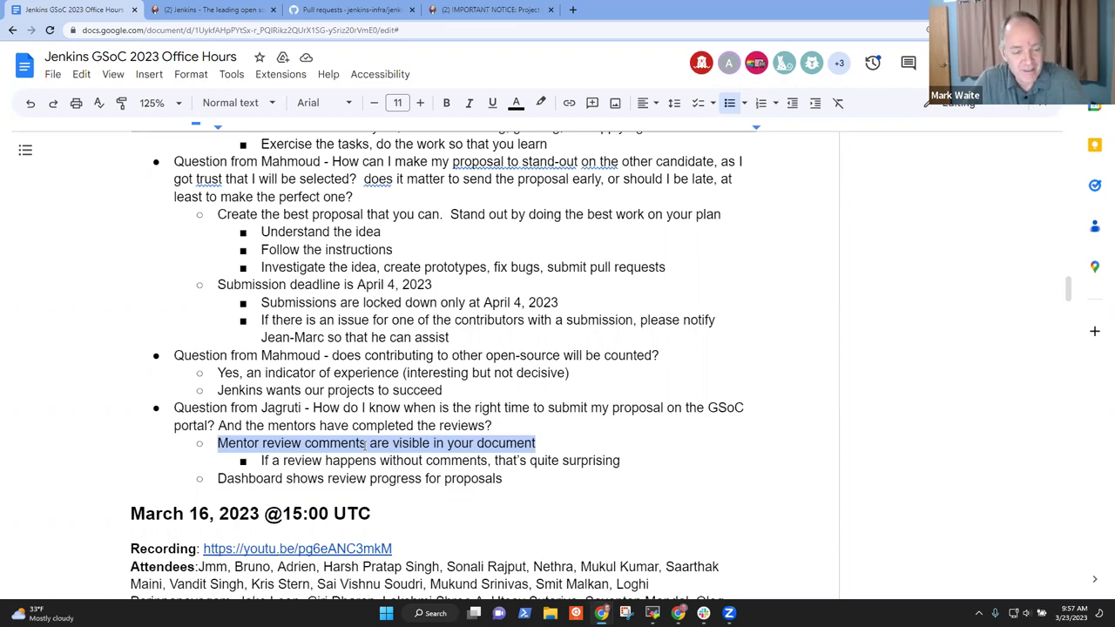
key("Up")
key("Up")
key("ctrl+Right")
key("ctrl+Right")
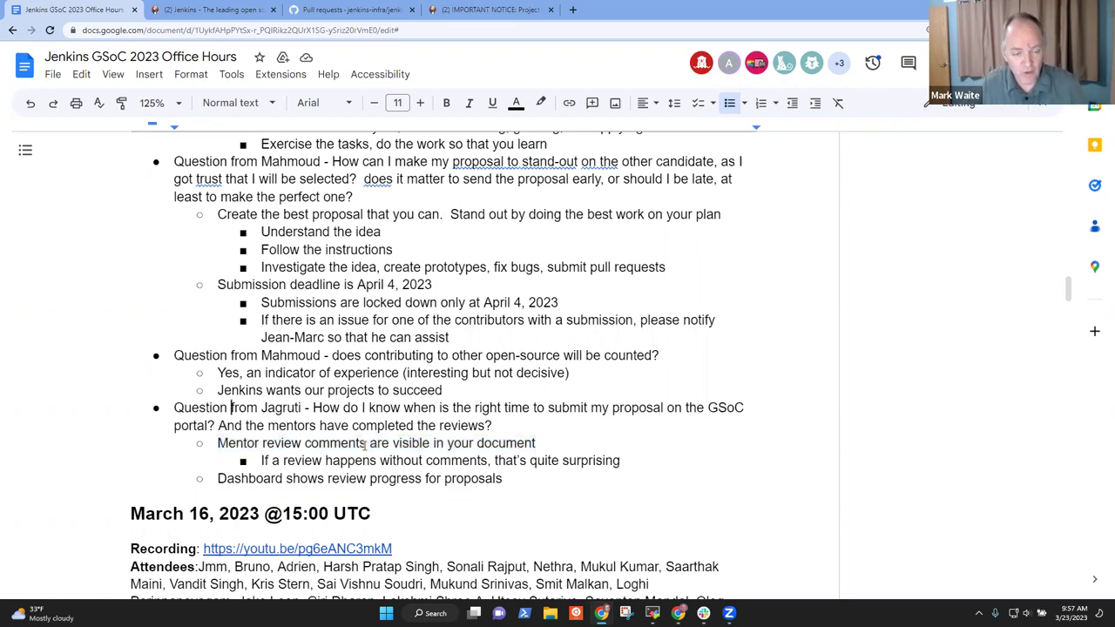
key("ctrl+Right")
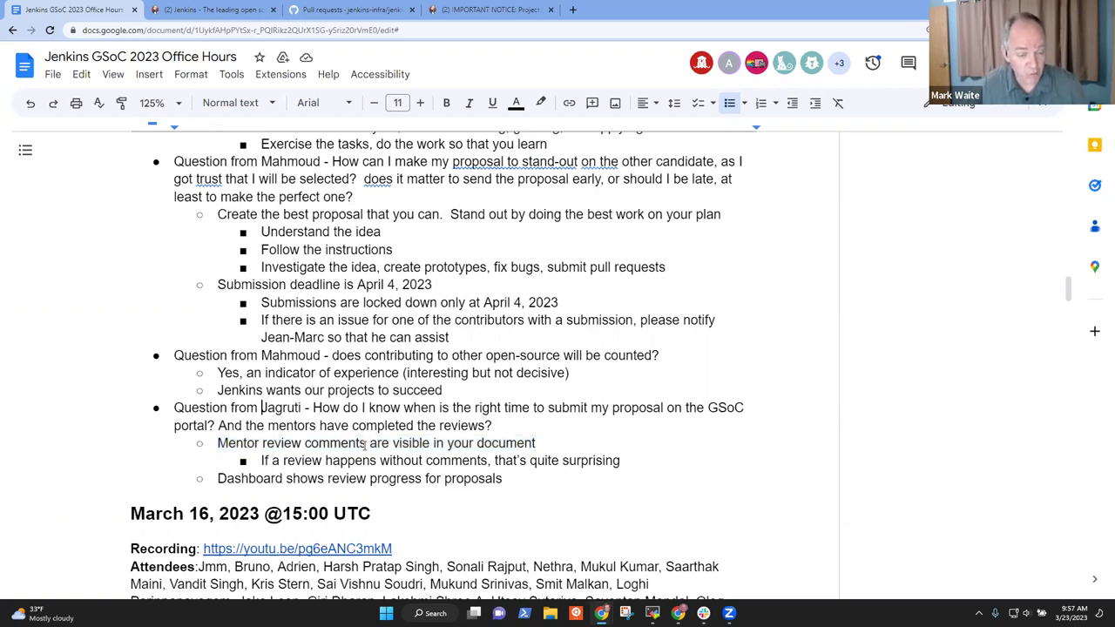
key("ctrl+shift+Left")
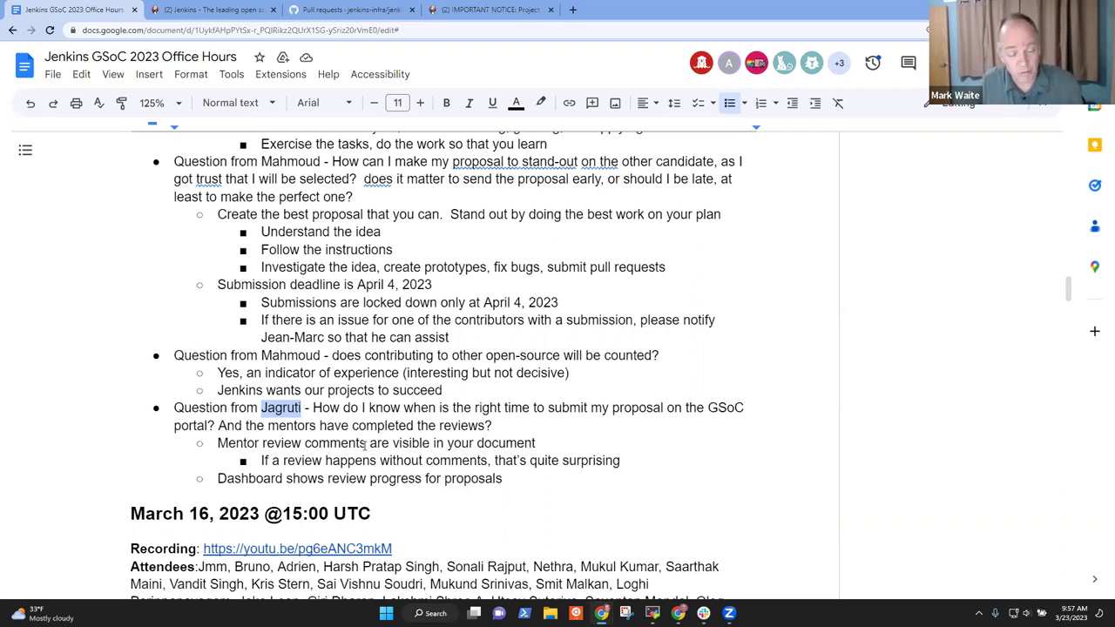
key("Down")
key("Down")
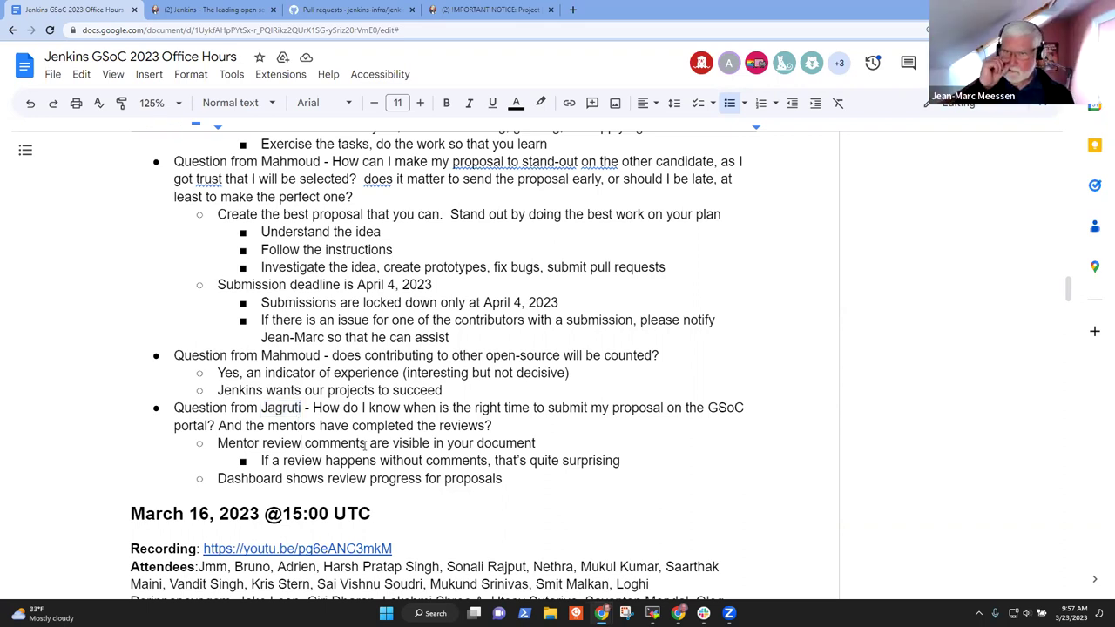
key("Down")
key("Down")
key("End")
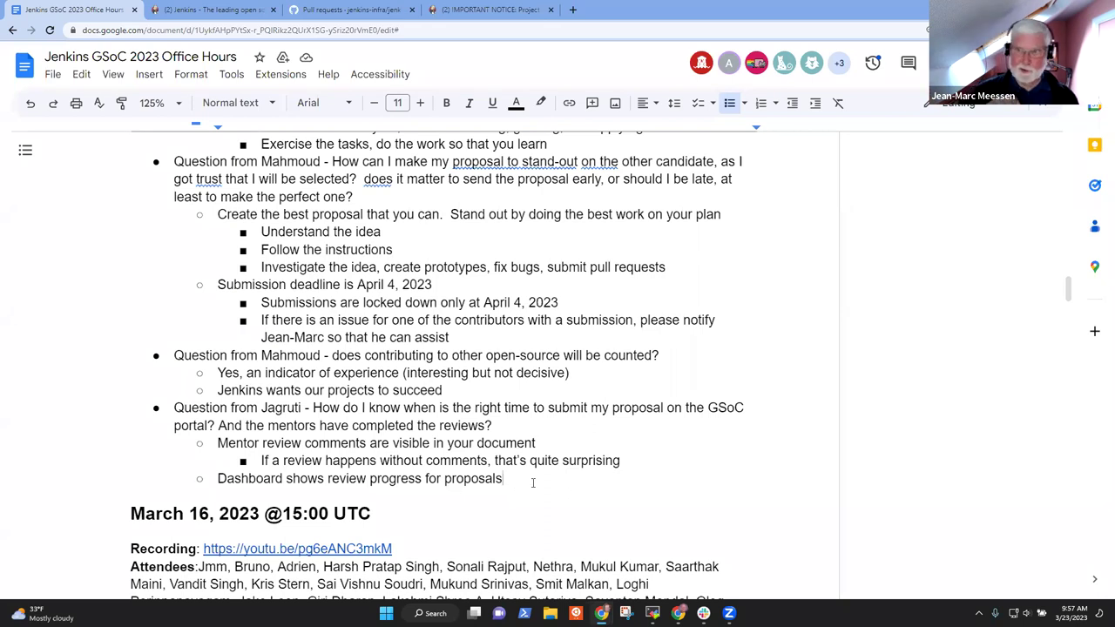
Add an answer line 'Resolve the comment by changing the document' below the surprising point
key("Up")
key("End")
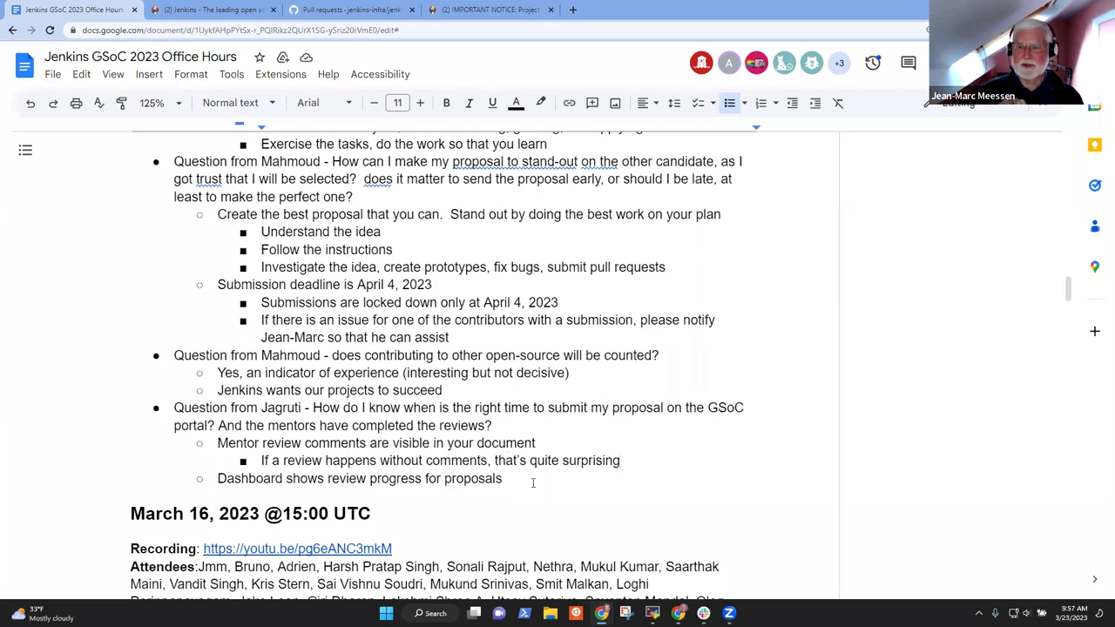
key("Return")
type("Resolve the ")
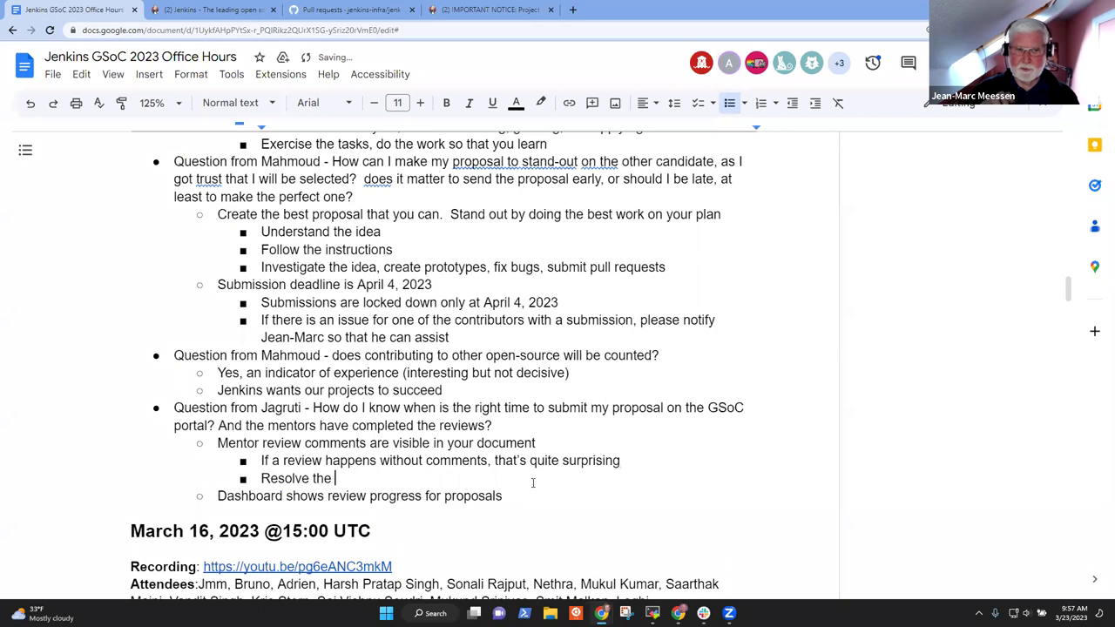
type("comment by chan")
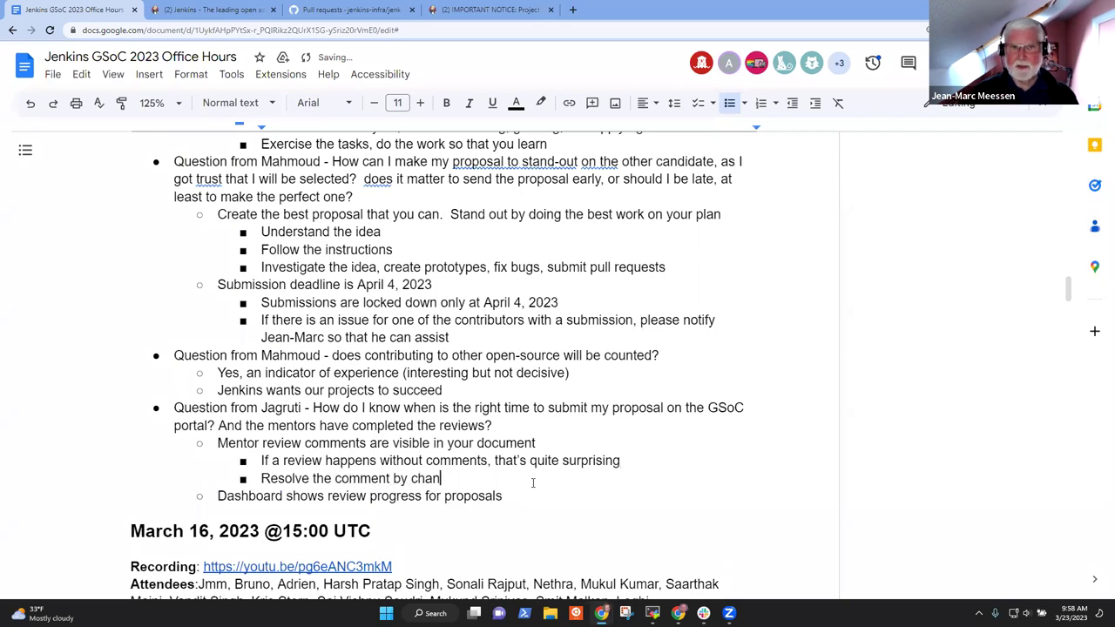
type("ging the docu")
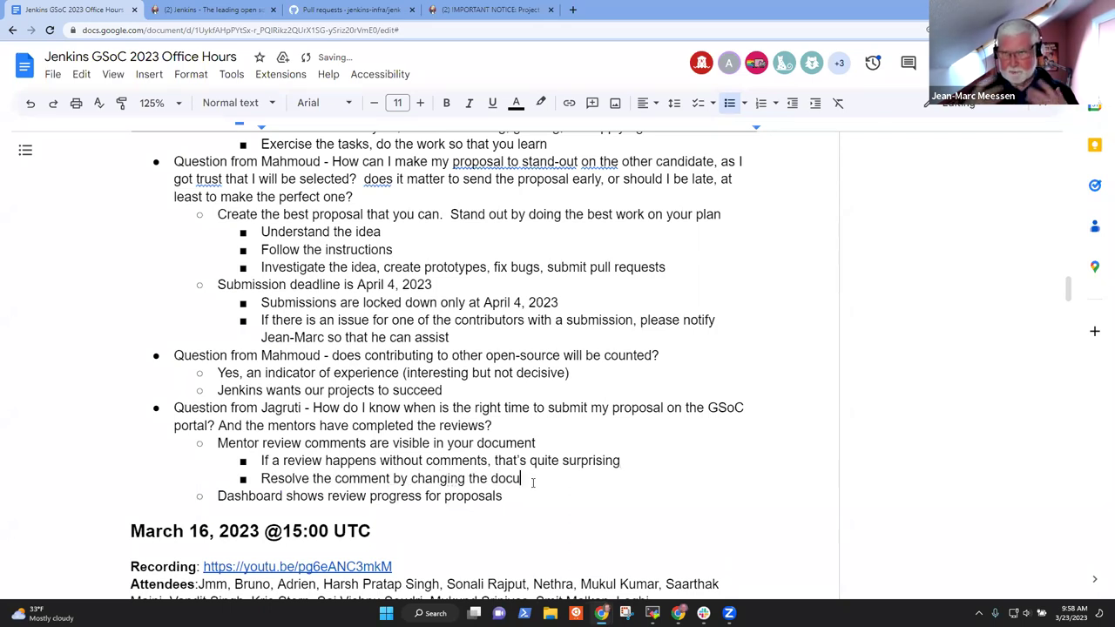
type("ment, not")
key("BackSpace")
key("BackSpace")
key("BackSpace")
key("BackSpace")
key("BackSpace")
key("BackSpace")
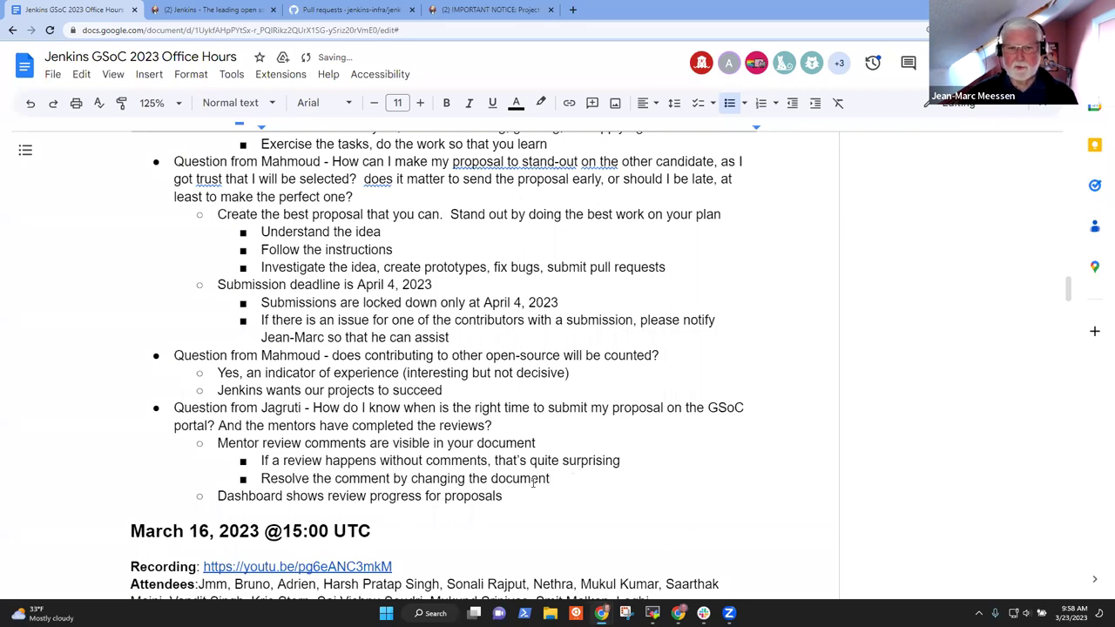
Nest beneath it: 'A response to a comment is not as effective as a change in the document'
key("Return")
key("Tab")
type("A response to")
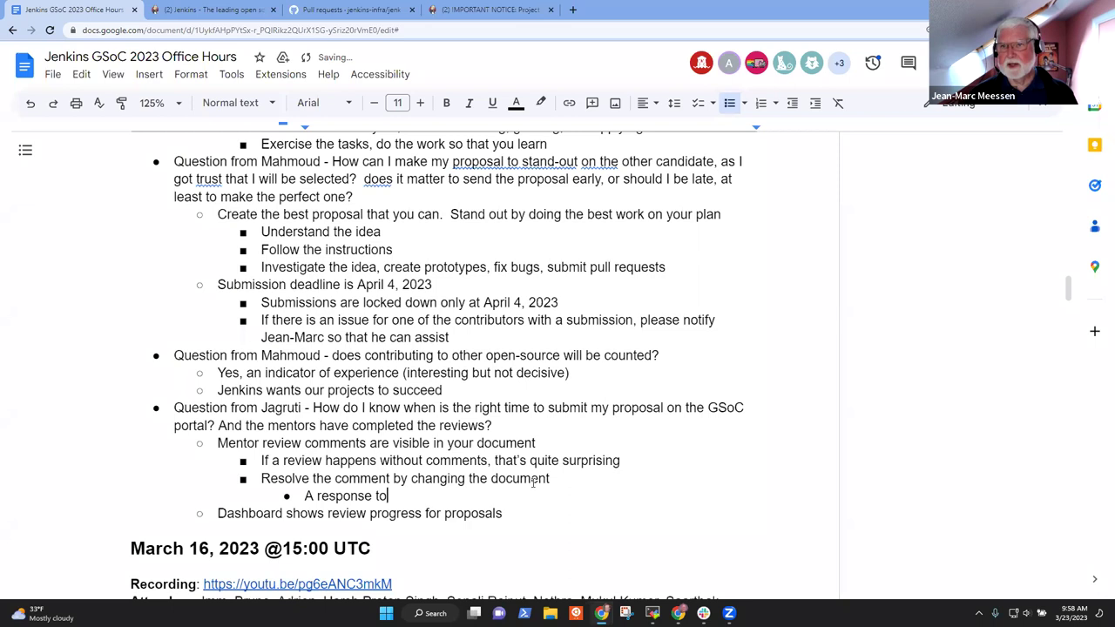
type(" a comment is")
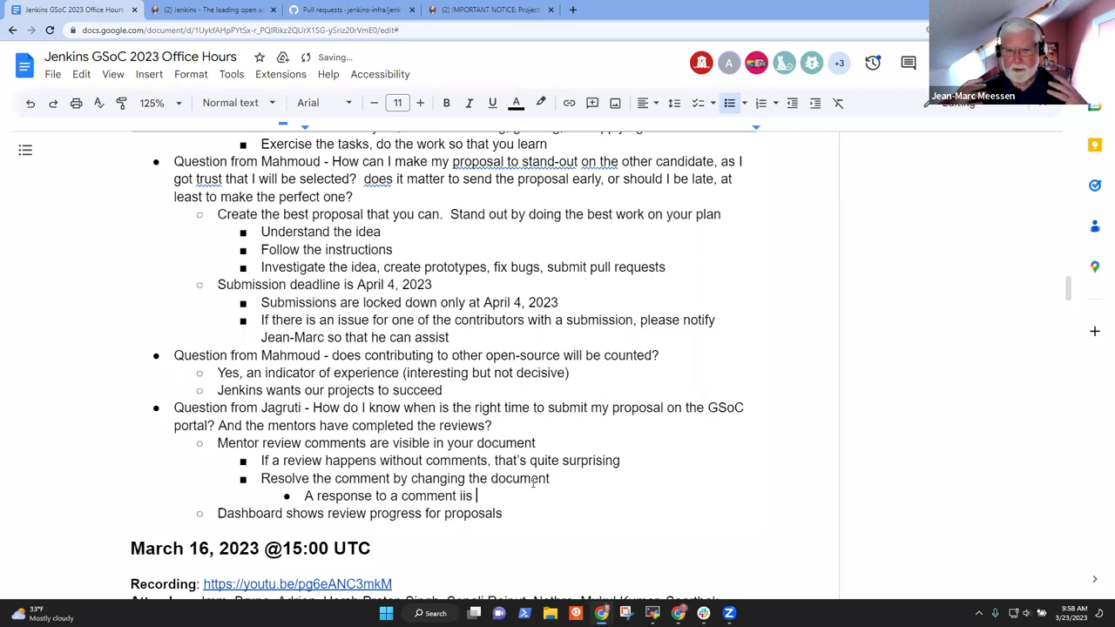
key("BackSpace")
key("BackSpace")
key("BackSpace")
type("is not a r")
key("BackSpace")
key("BackSpace")
key("BackSpace")
key("BackSpace")
key("BackSpace")
key("BackSpace")
key("BackSpace")
type("not as ef")
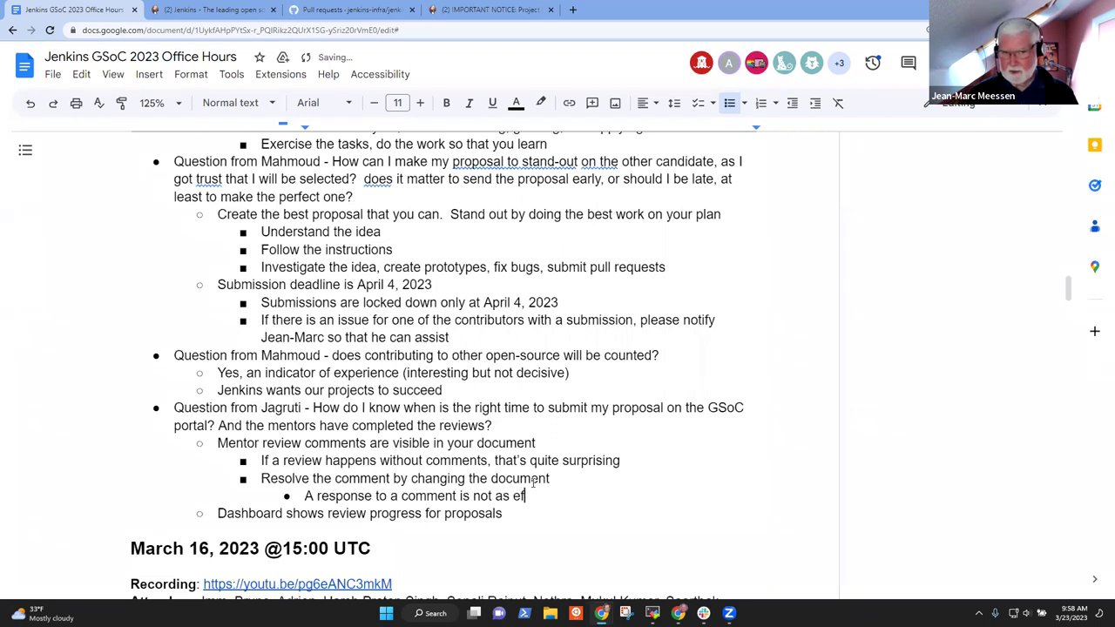
type("fective as a change ")
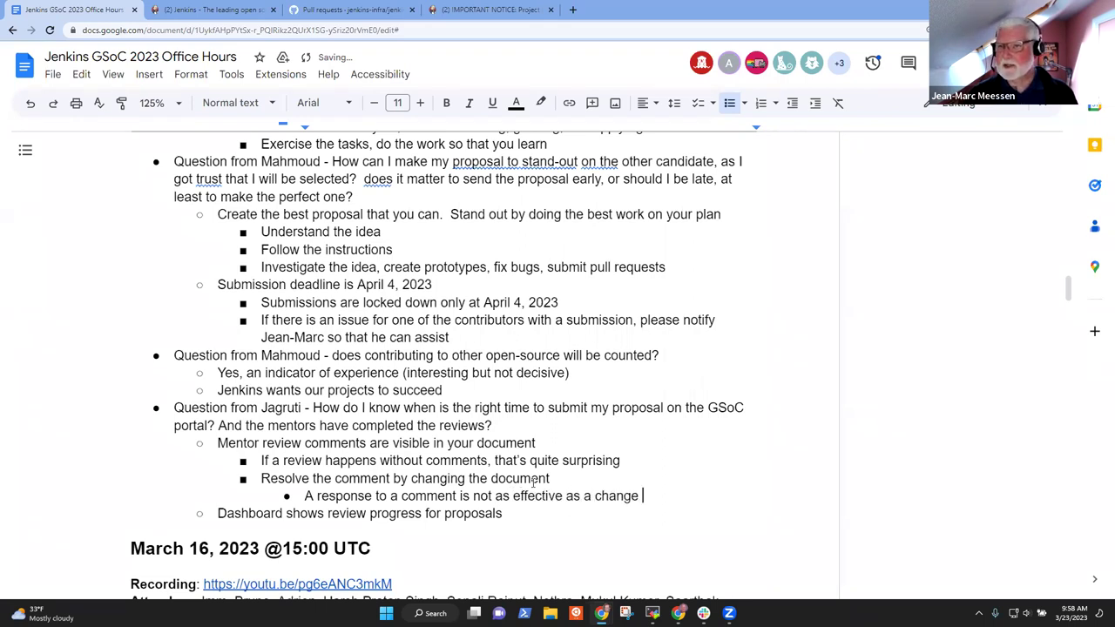
type("in the document")
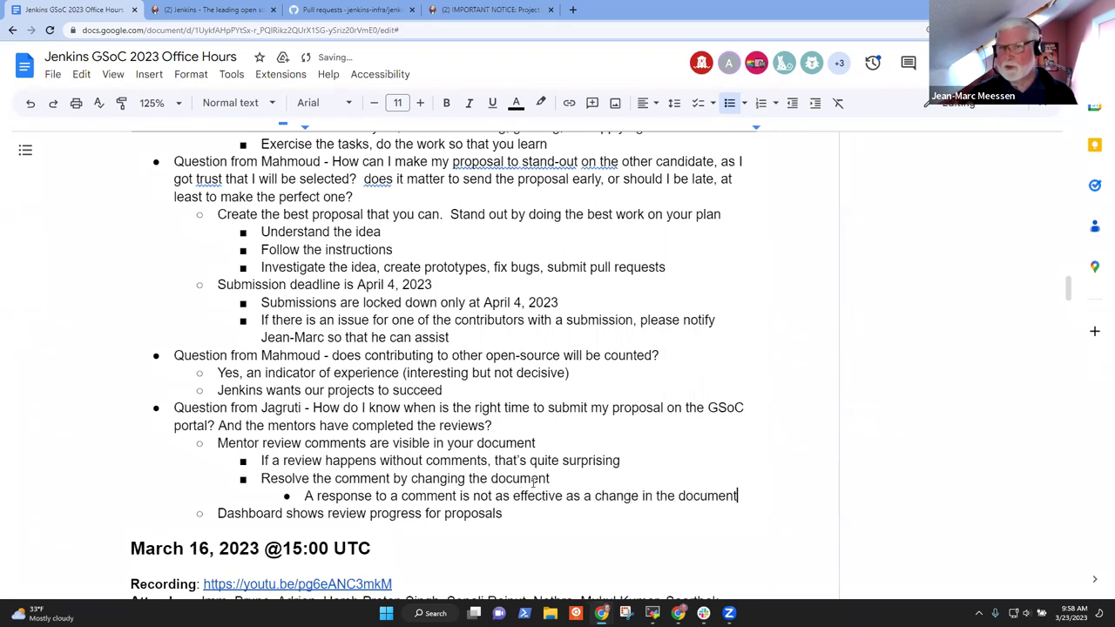